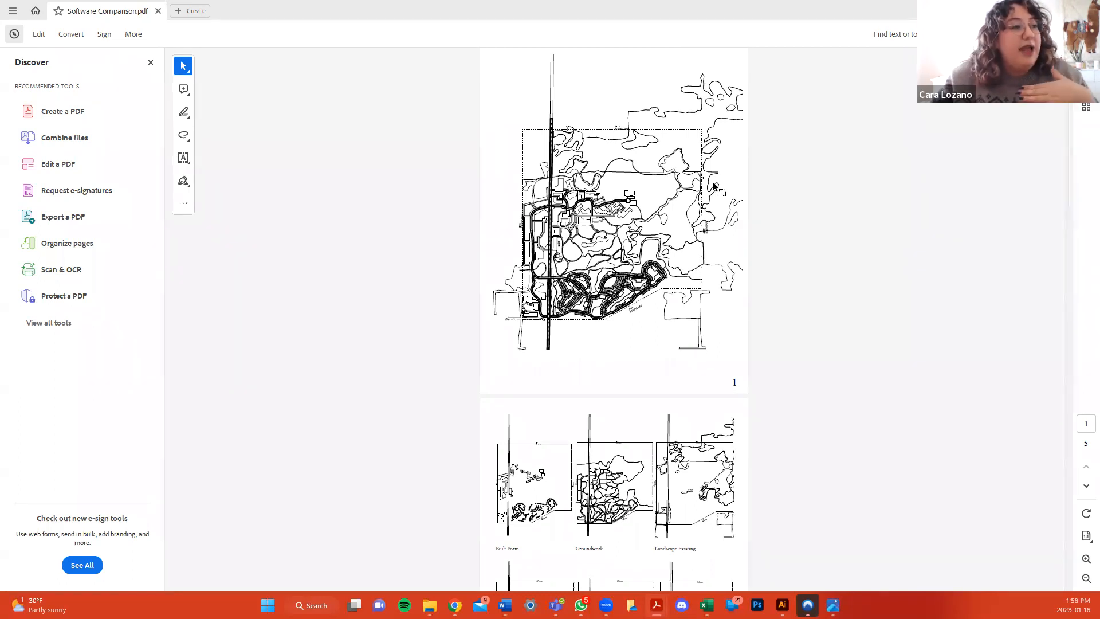
Look through the line drawings in the Software Comparison PDF, from the full site plan to the Proposed Roads and Rooftop Connections diagrams.
scroll(714, 200, down, 1)
scroll(713, 200, down, 3)
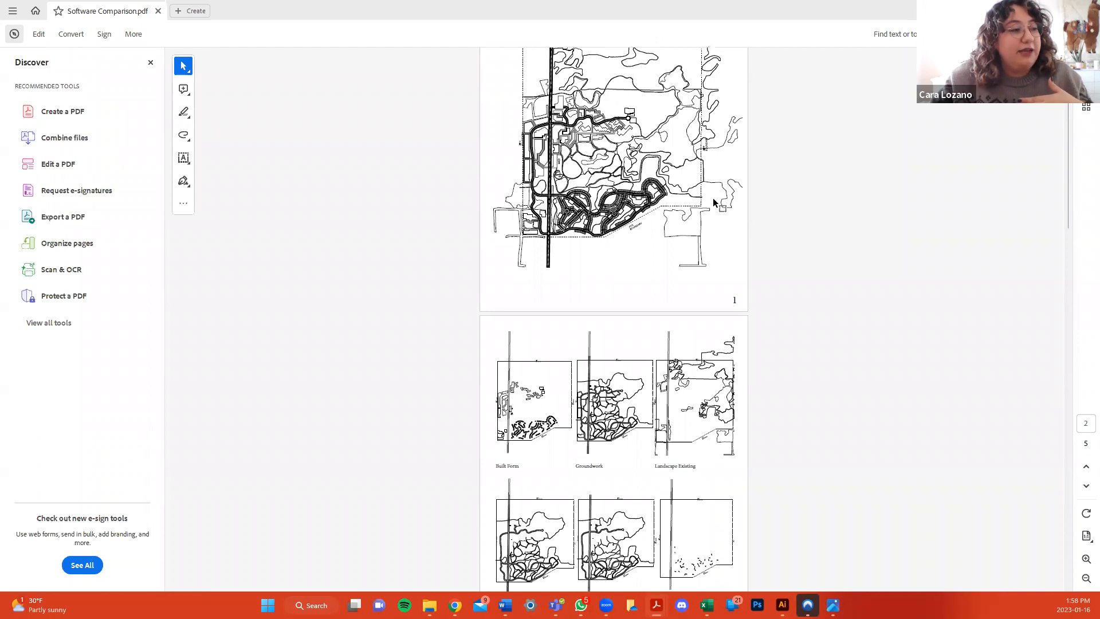
scroll(713, 198, down, 1)
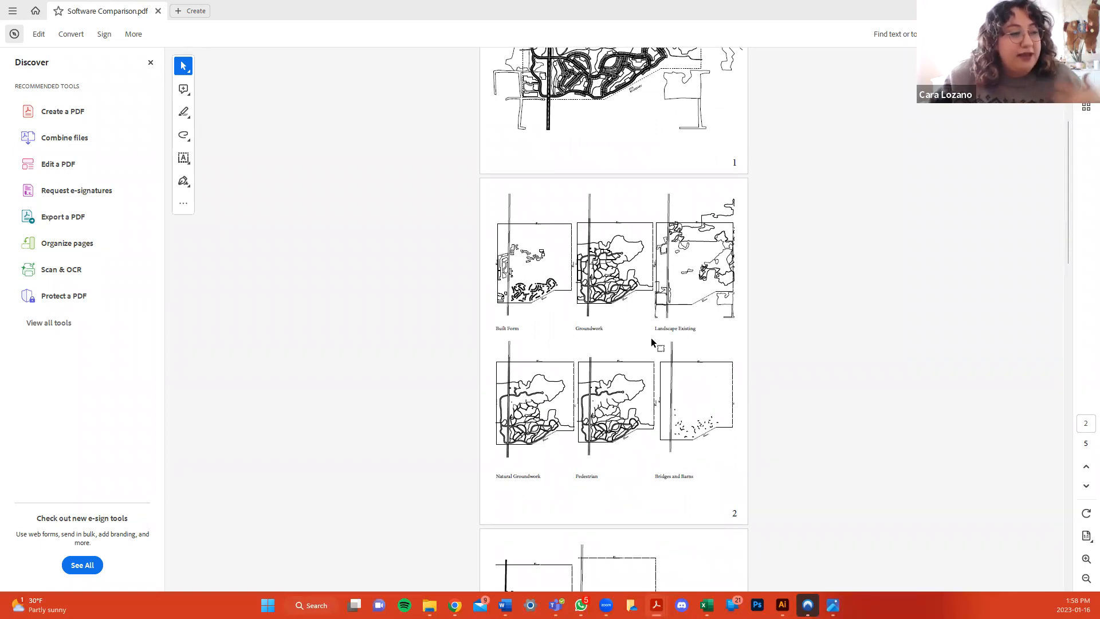
scroll(651, 338, down, 3)
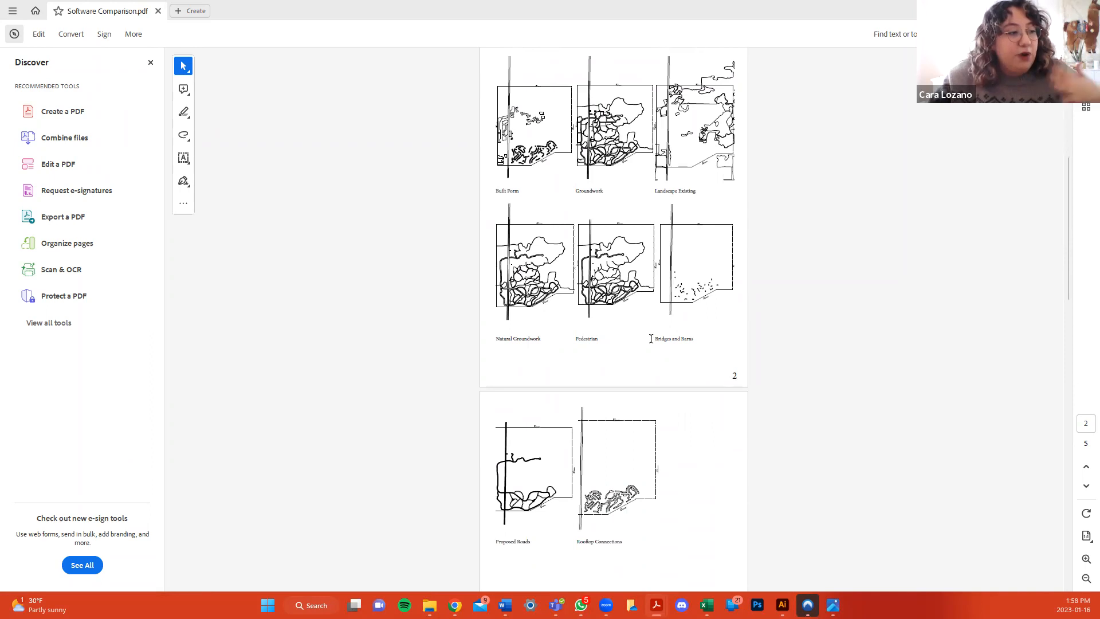
scroll(667, 410, up, 2)
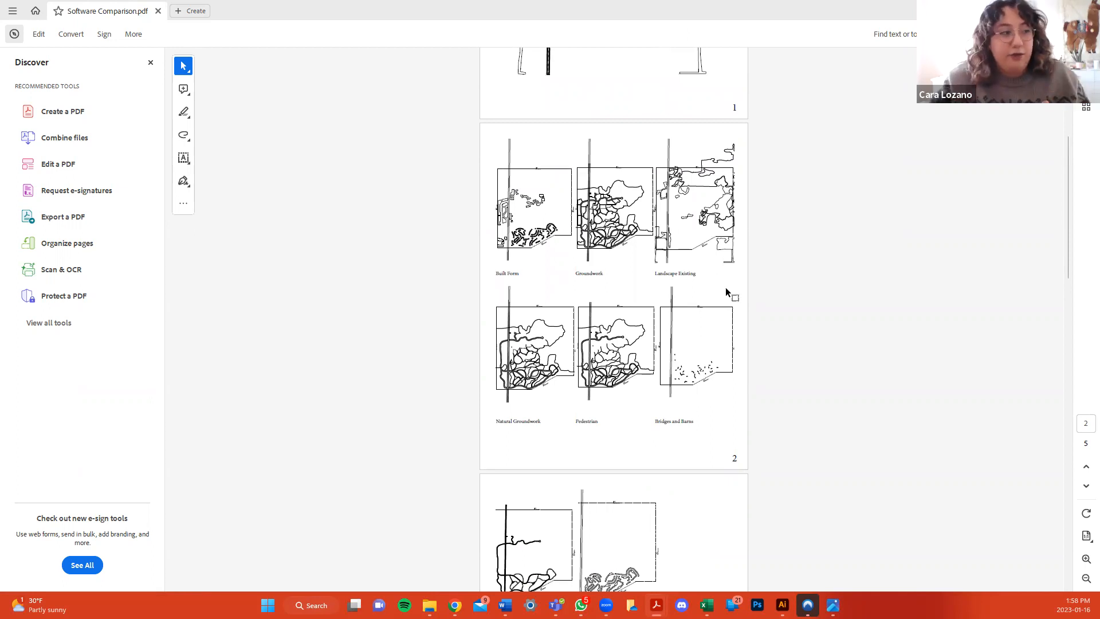
scroll(723, 259, down, 3)
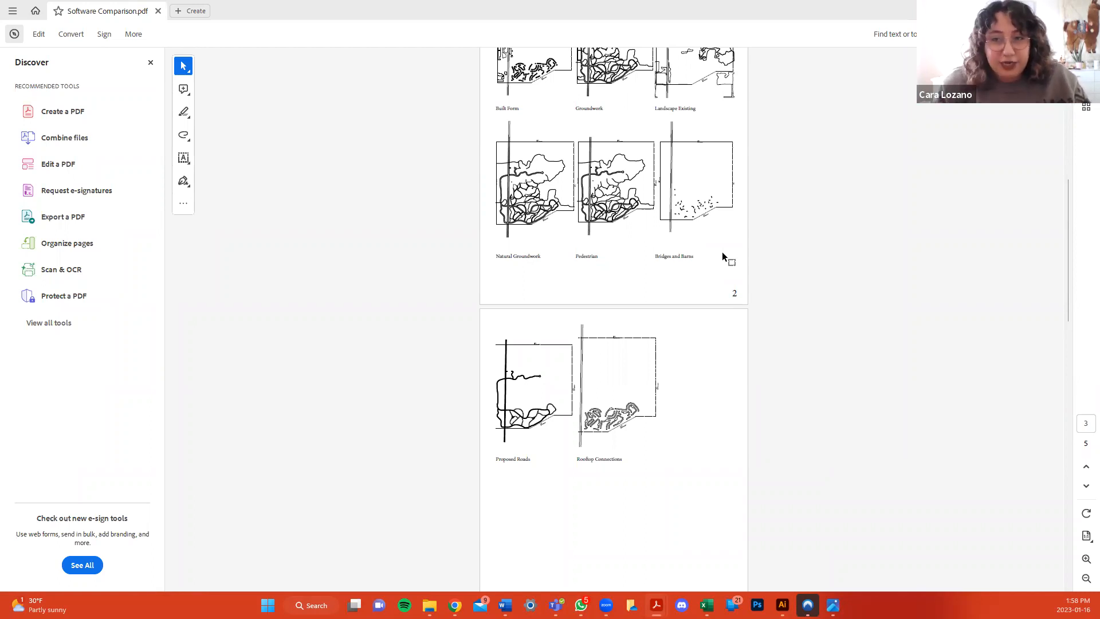
Examine the coloured site plan and the finished Master Plan sheet with its legend and design intent.
scroll(722, 255, down, 8)
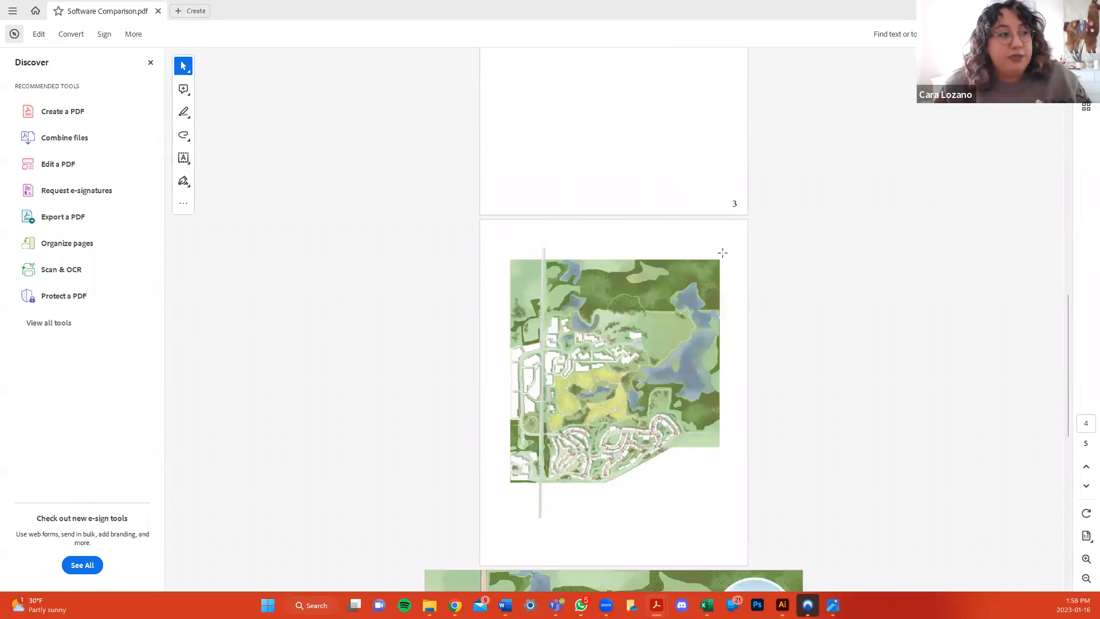
scroll(722, 253, down, 1)
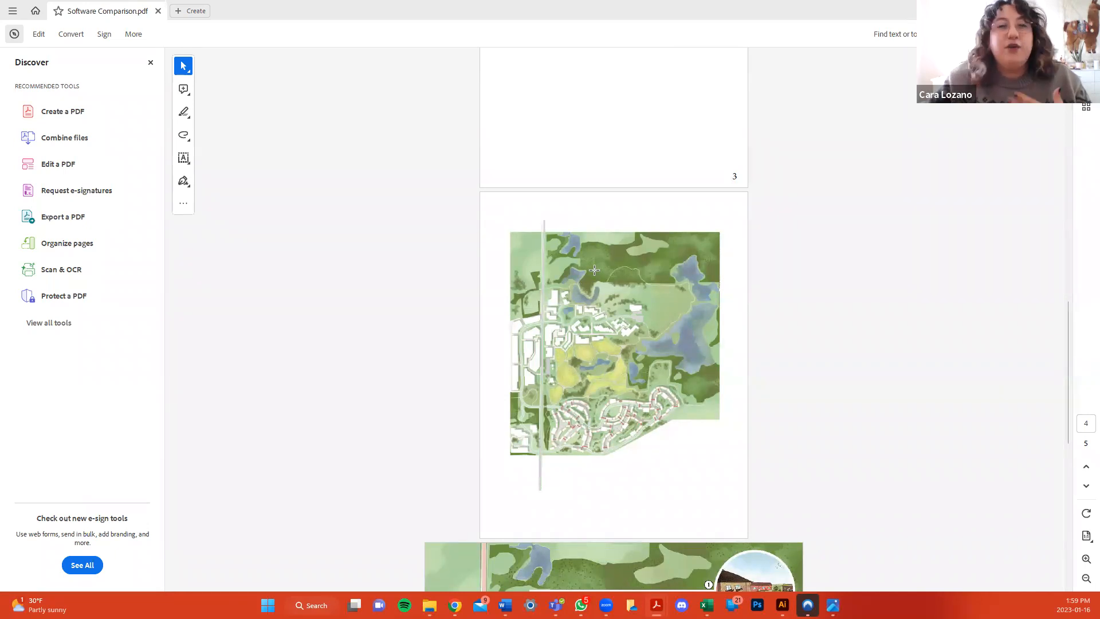
scroll(594, 269, down, 1)
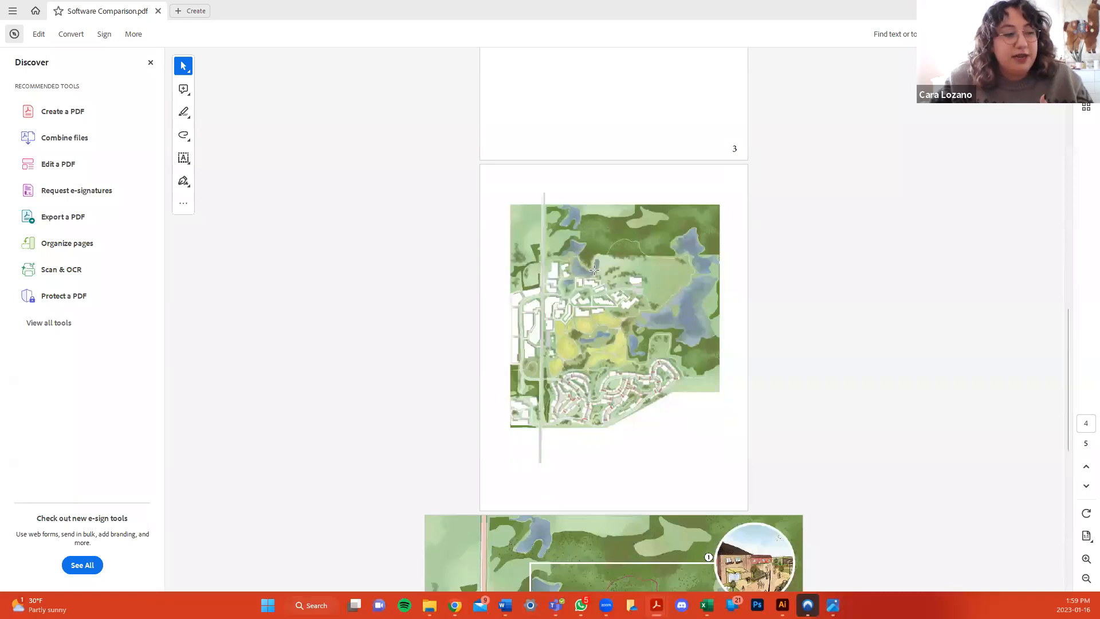
scroll(594, 270, down, 8)
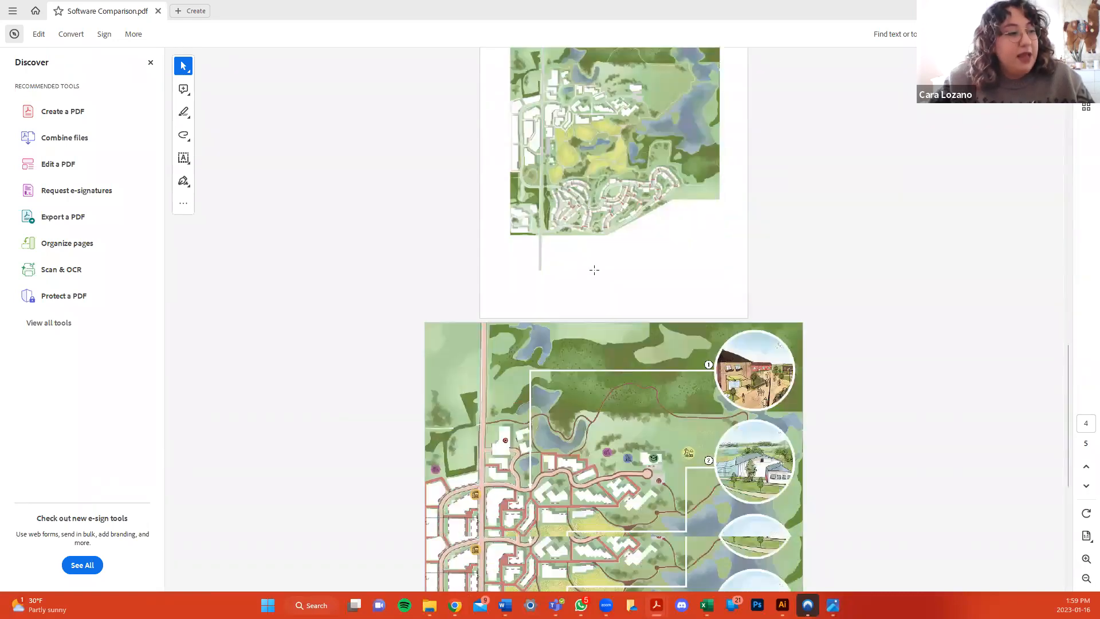
scroll(595, 270, down, 3)
scroll(594, 270, down, 4)
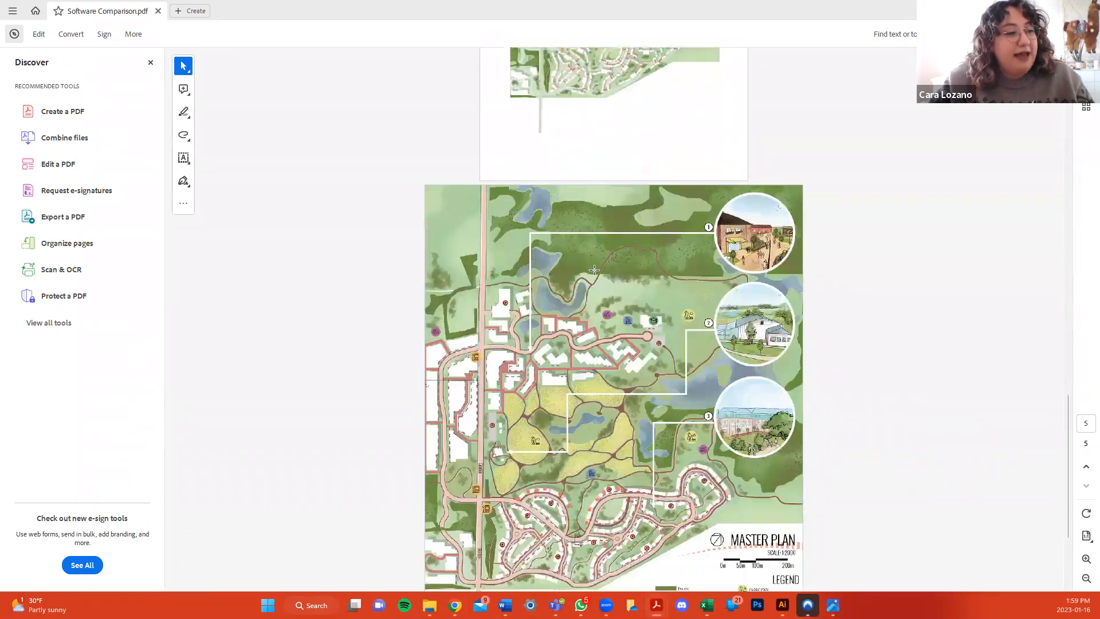
scroll(594, 270, down, 1)
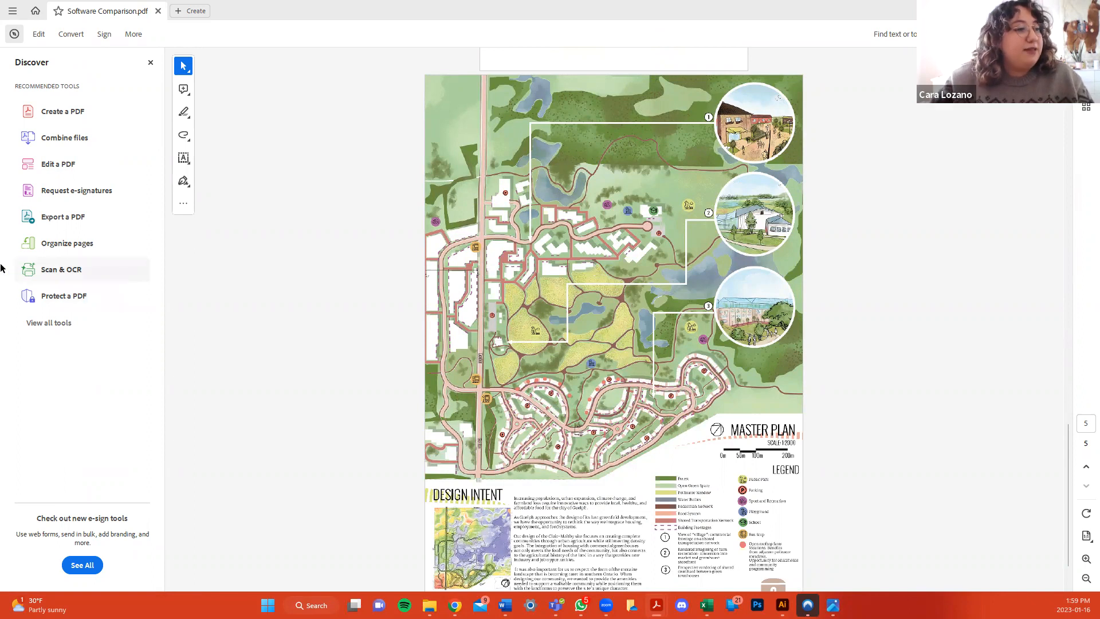
scroll(724, 162, down, 2)
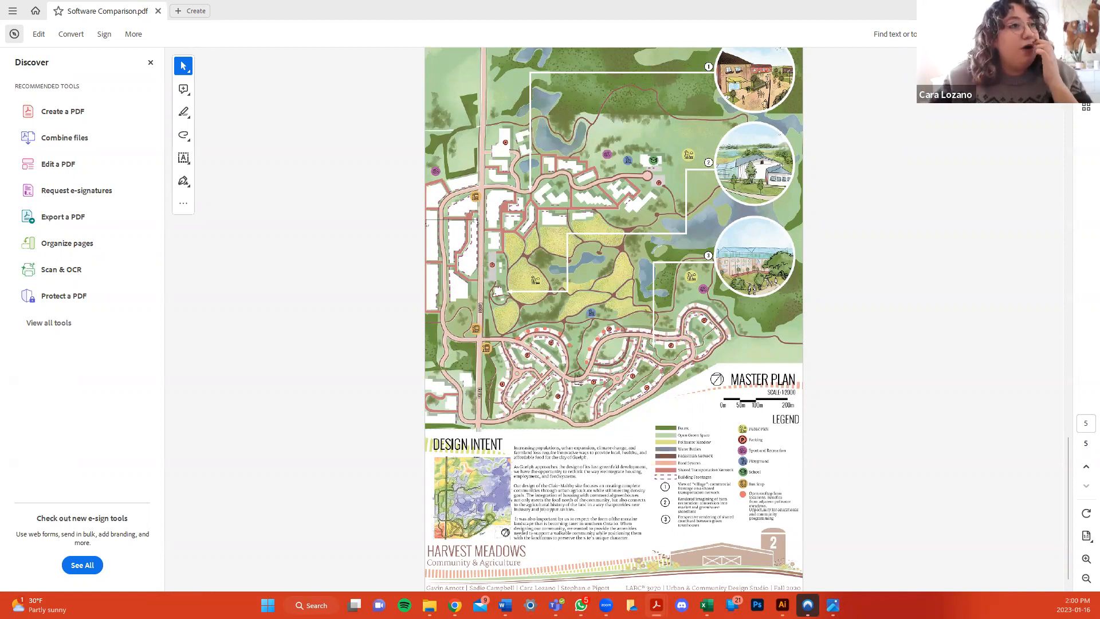
Switch to Illustrator and review the measurement units and width setting available for a new document.
key(alt+Tab)
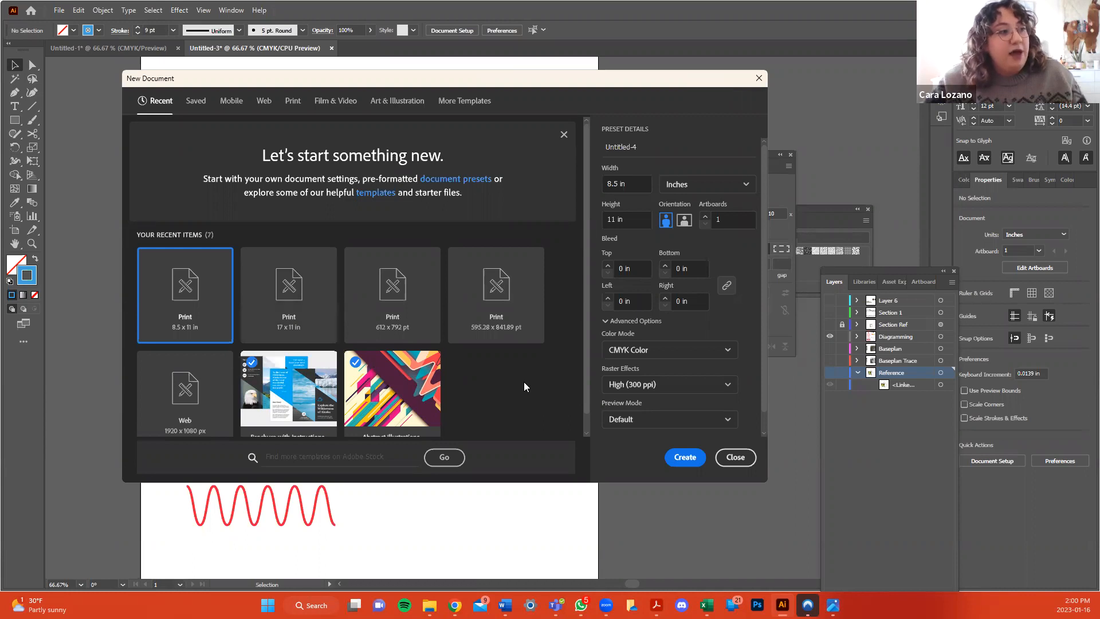
click(743, 183)
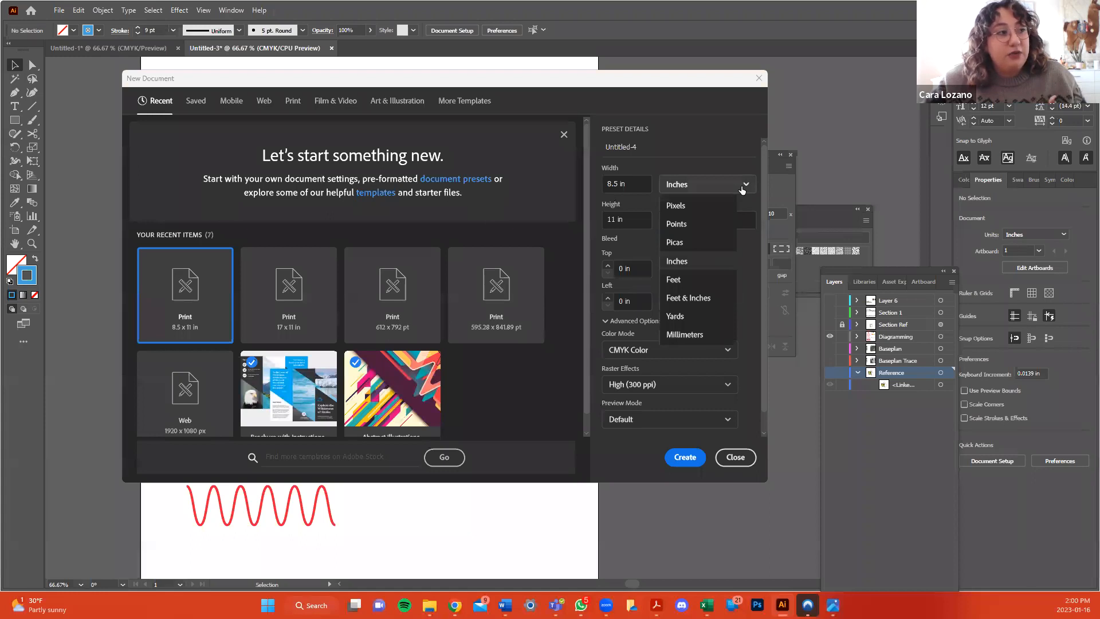
click(742, 189)
click(742, 190)
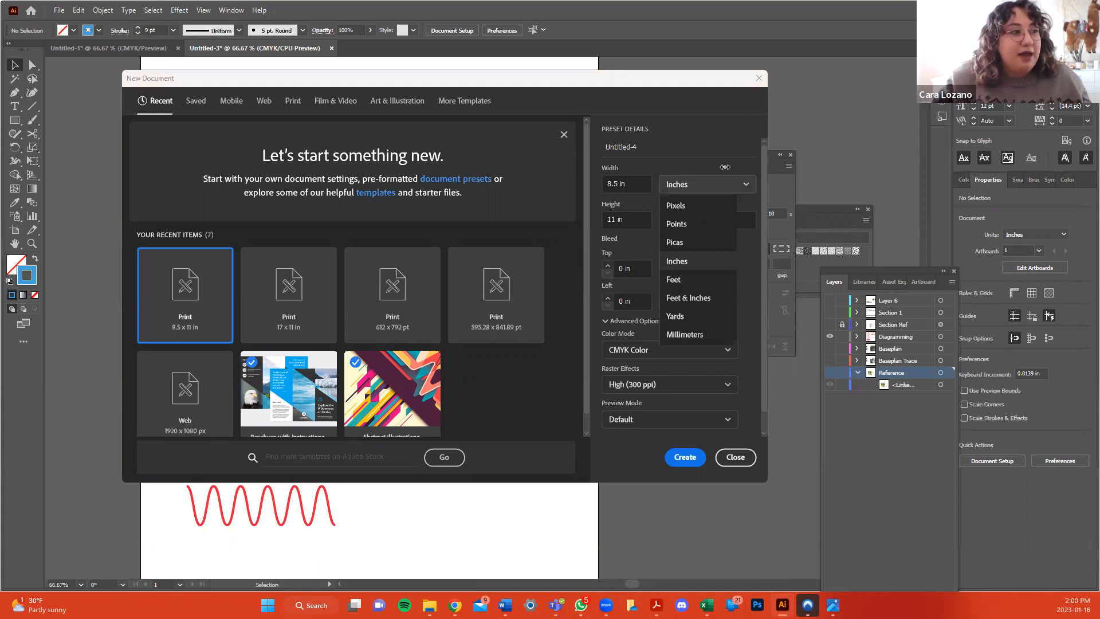
click(726, 169)
click(643, 184)
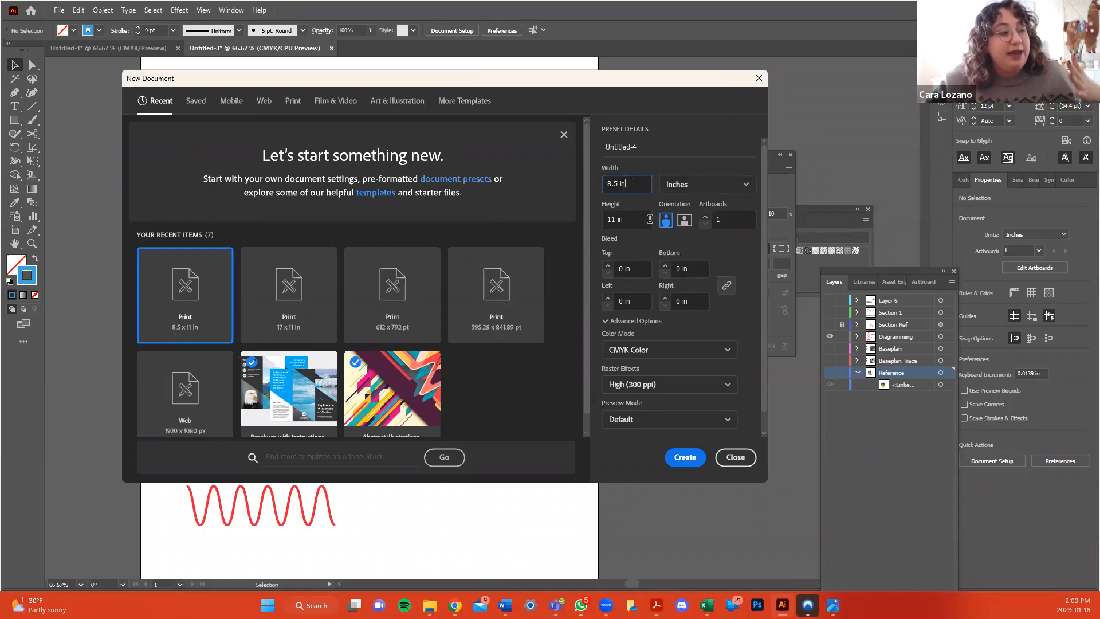
Try landscape orientation for the new document, return it to portrait, and review the unit choices again.
click(681, 223)
click(667, 223)
click(681, 223)
click(667, 224)
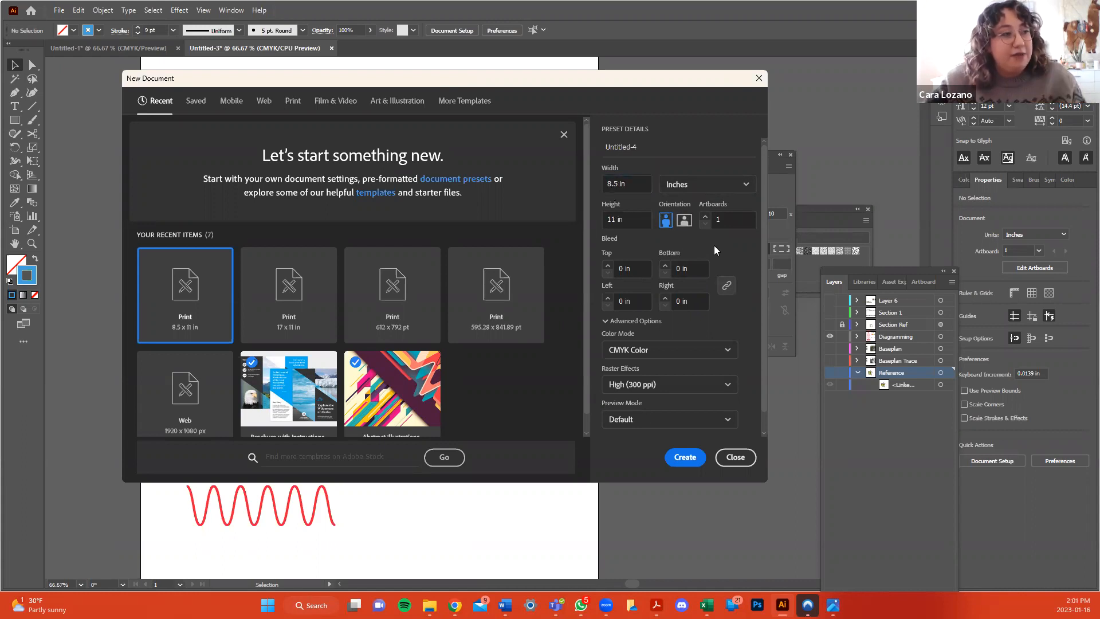
click(746, 185)
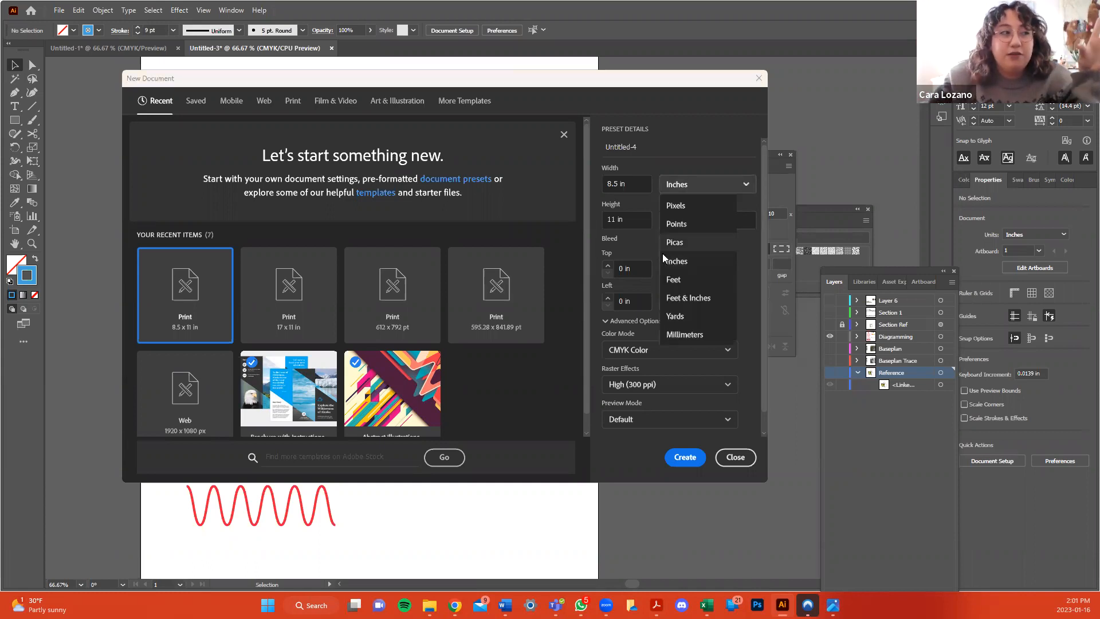
click(714, 165)
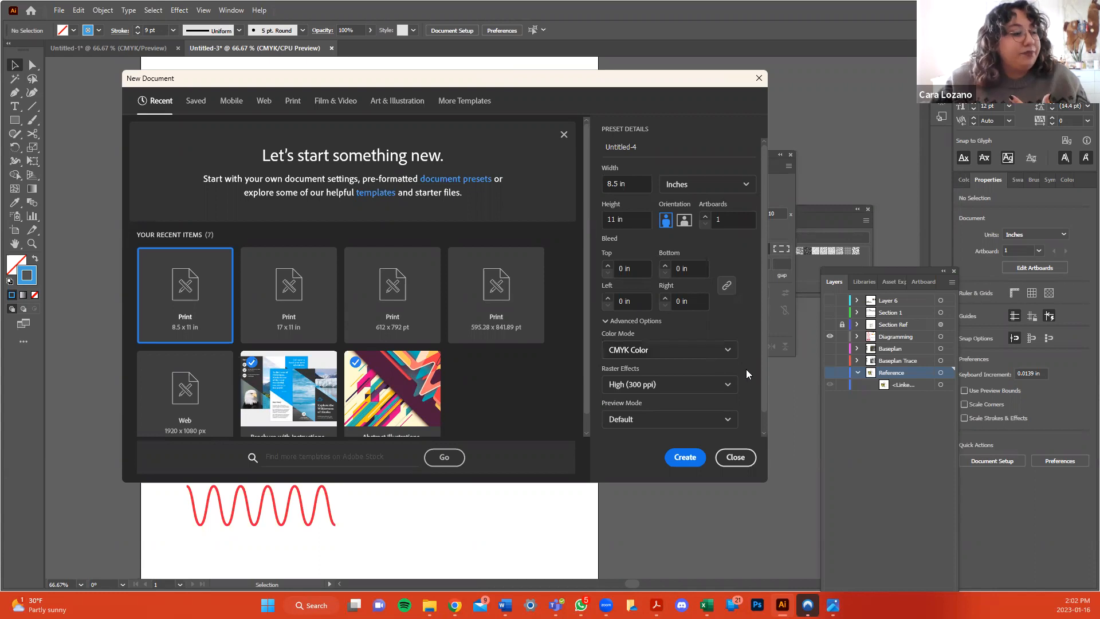
Review the advanced options and create an 8.5 x 11 in portrait document with CMYK Color and High (300 ppi) raster effects.
scroll(746, 369, down, 1)
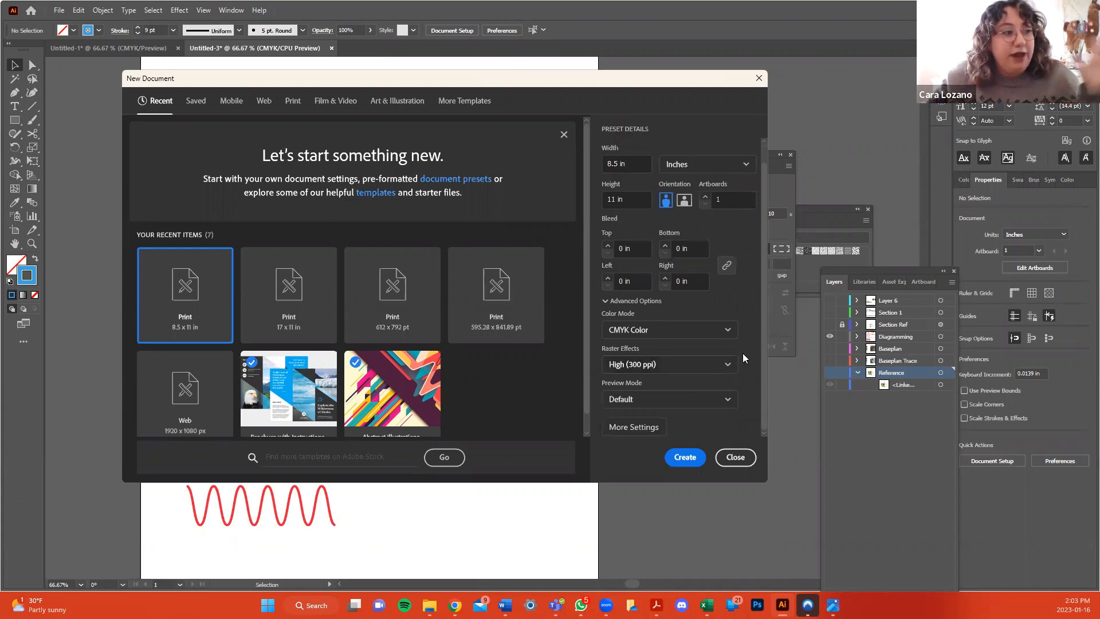
scroll(751, 340, up, 1)
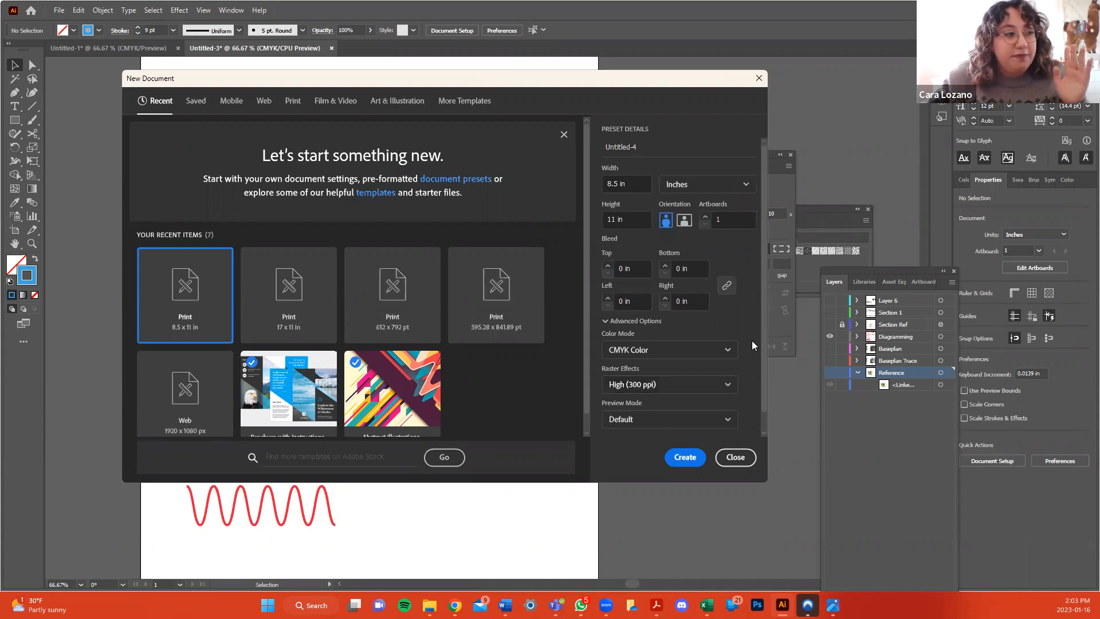
click(685, 457)
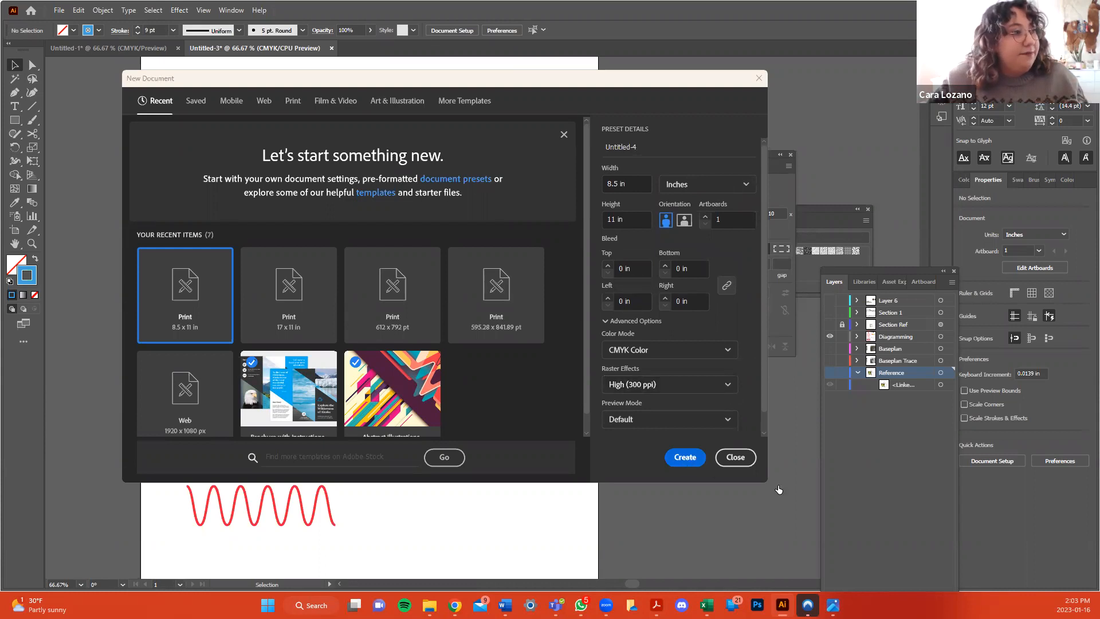
click(682, 459)
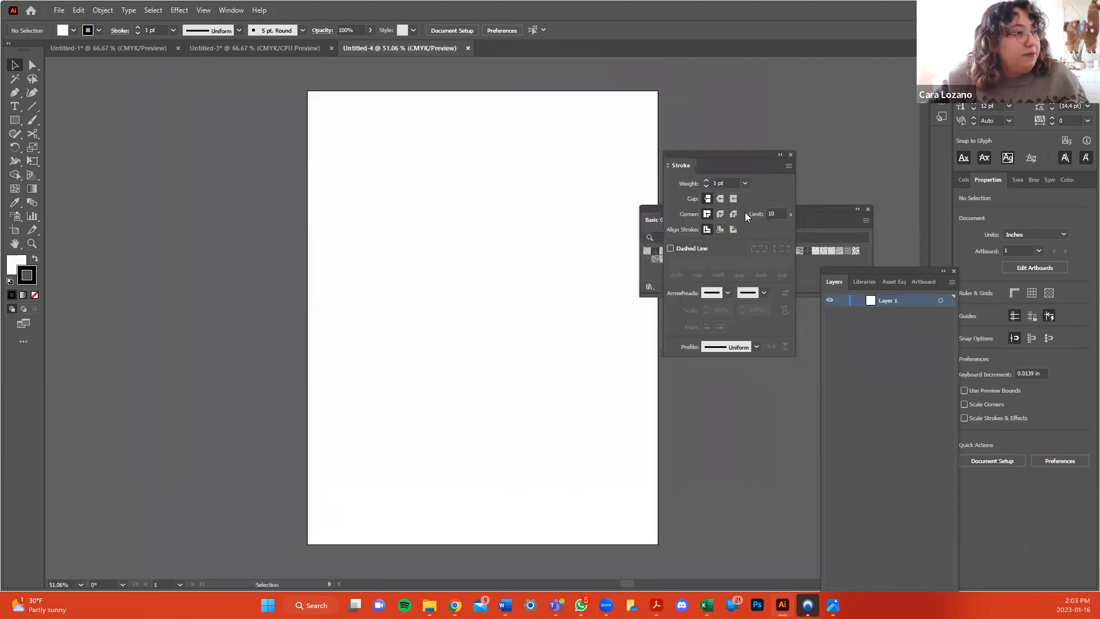
Move the floating Stroke and Basic Graphics_Textures panels clear of the artboard.
mouse_move(732, 152)
mouse_down()
mouse_move(836, 92)
mouse_move(841, 71)
mouse_up()
click(738, 223)
drag(738, 225, 801, 413)
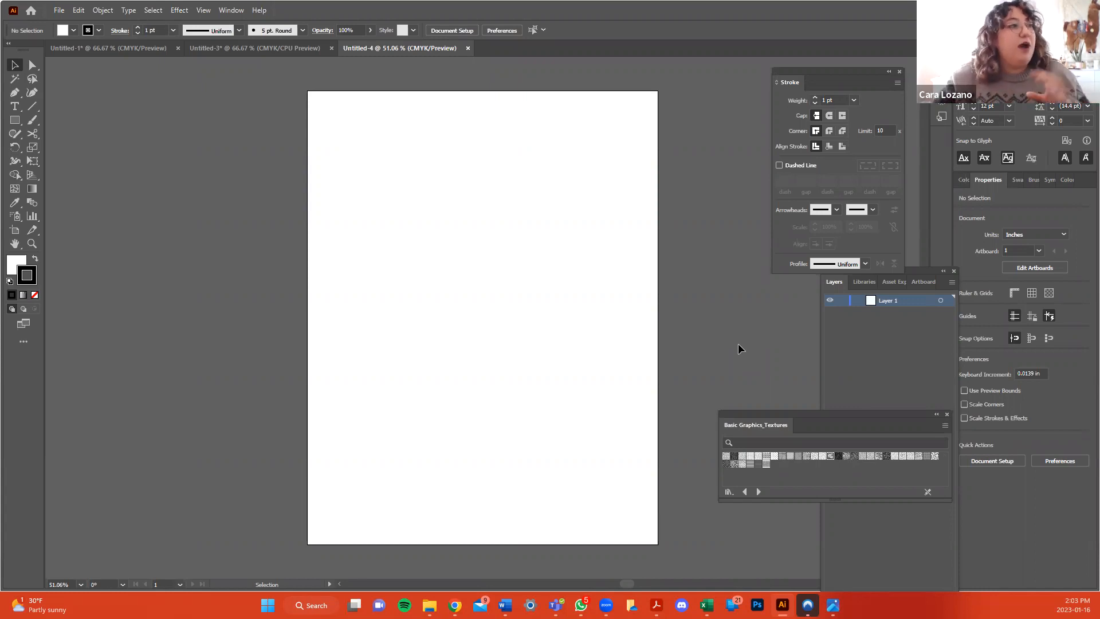
Try the Essentials workspace and switch back to Essentials Classic.
click(227, 10)
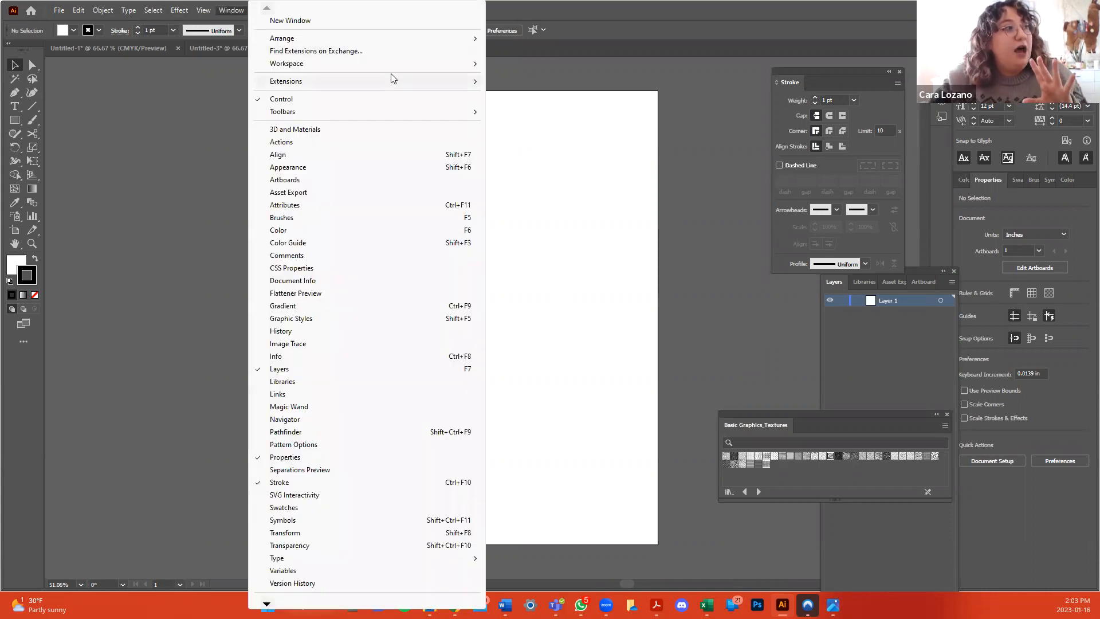
mouse_move(410, 68)
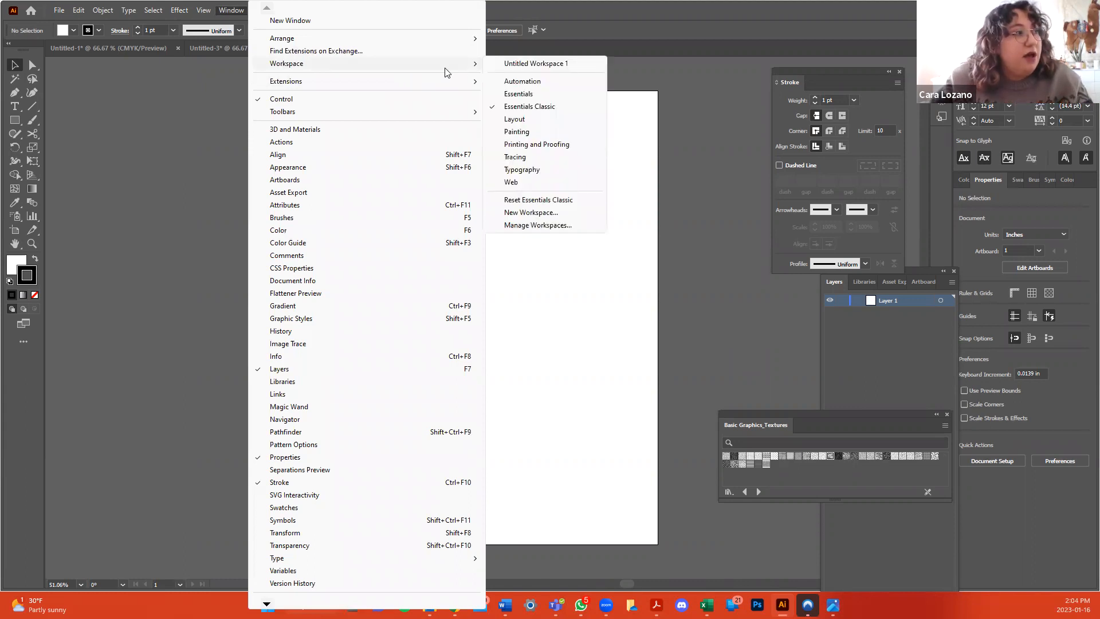
click(506, 95)
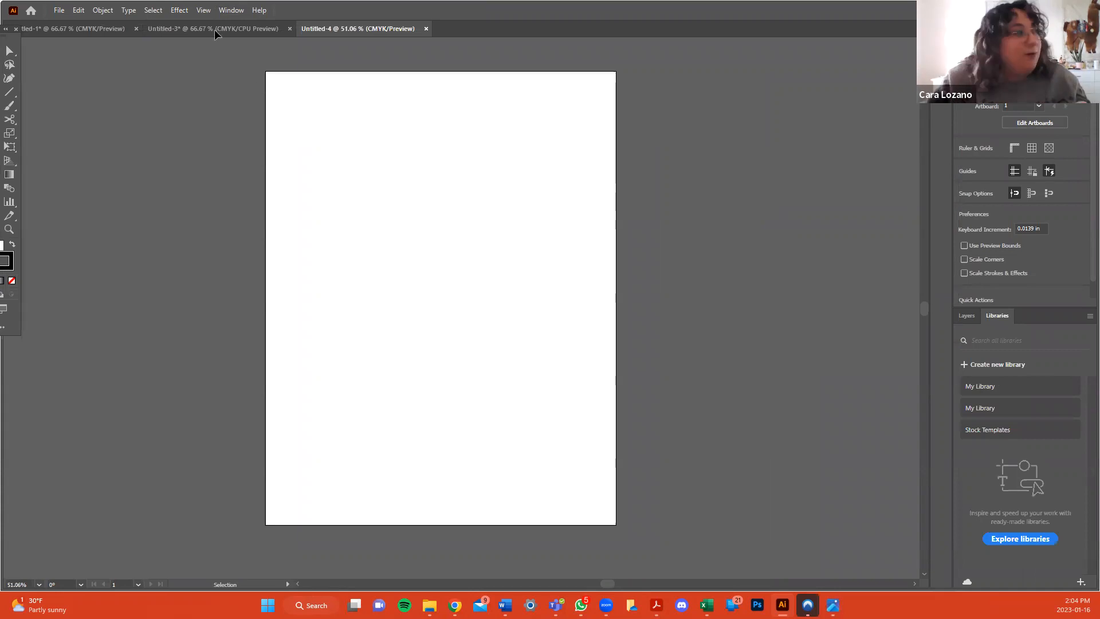
click(222, 11)
mouse_move(432, 65)
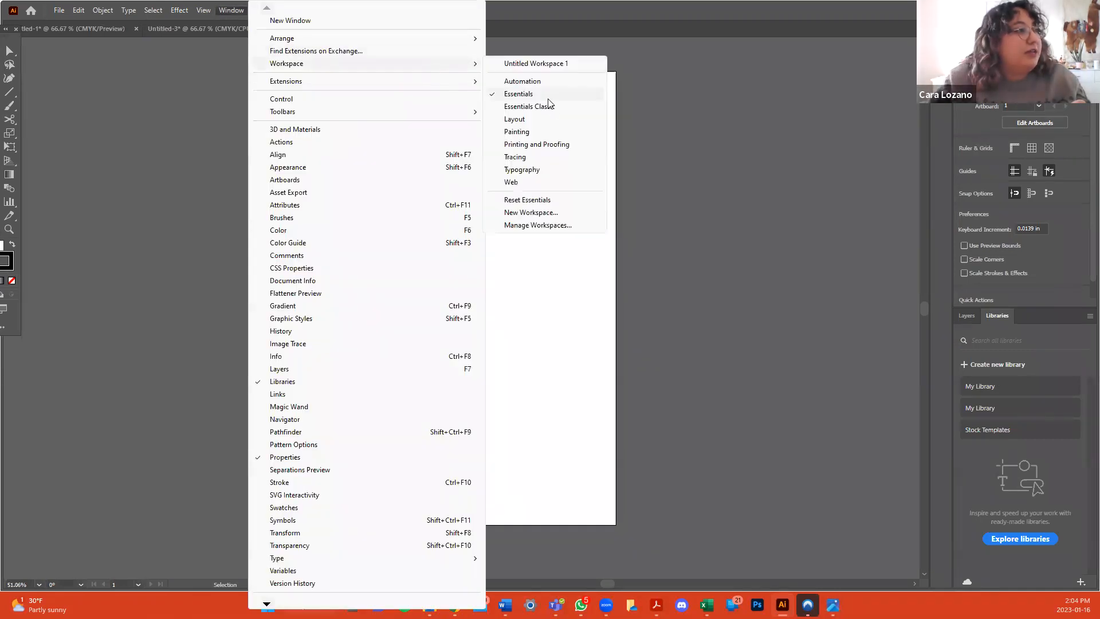
click(530, 107)
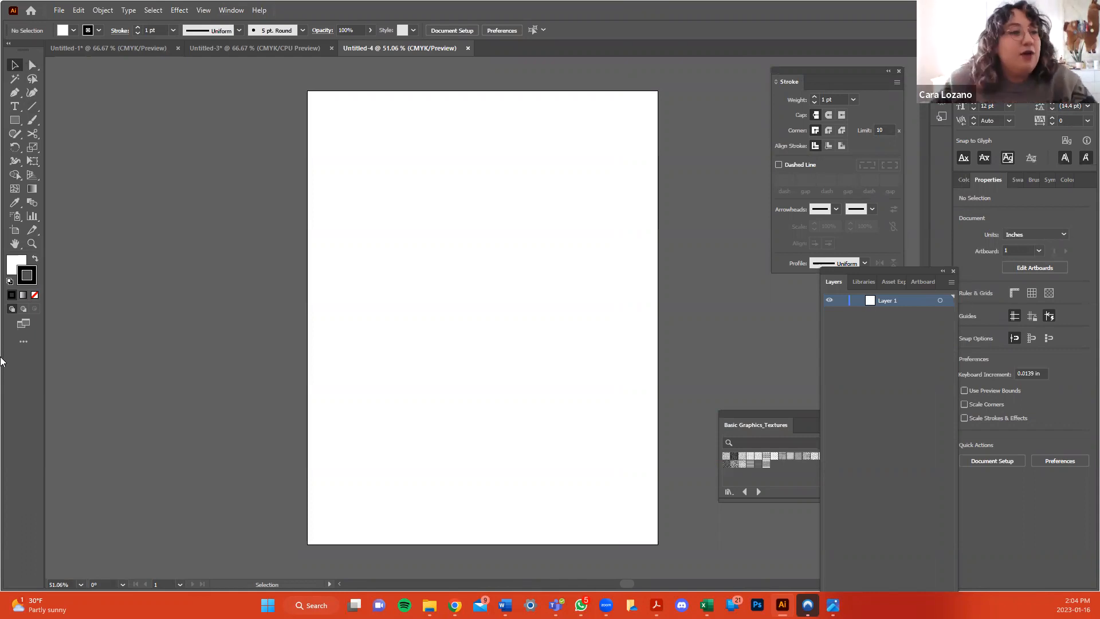
Place the Layers panel directly beneath the Stroke panel and display the Color panel.
drag(879, 270, 831, 284)
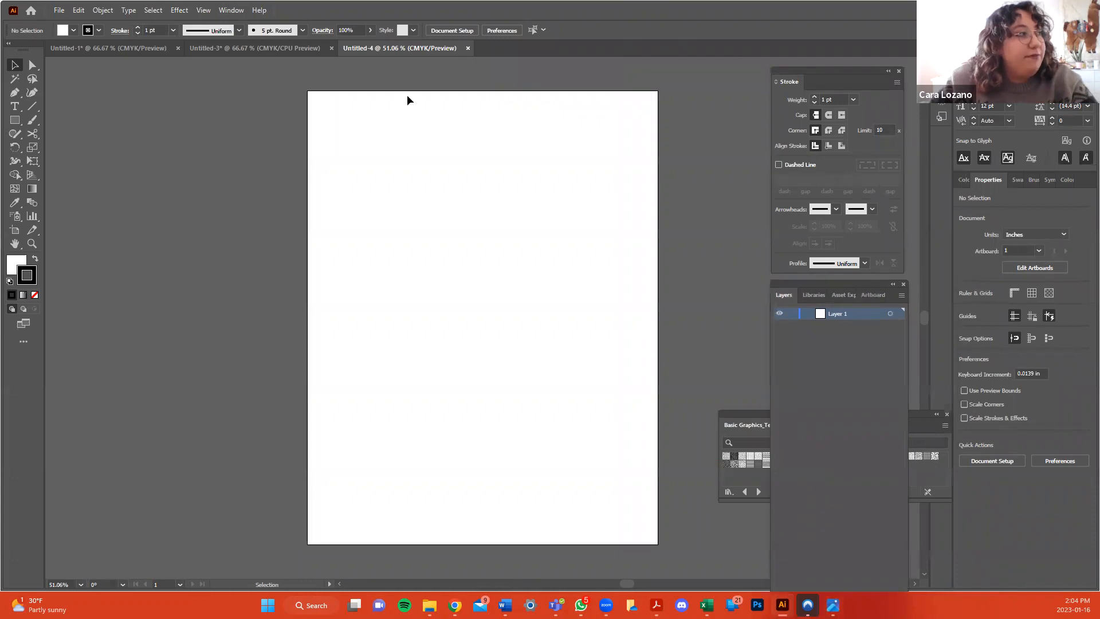
click(232, 11)
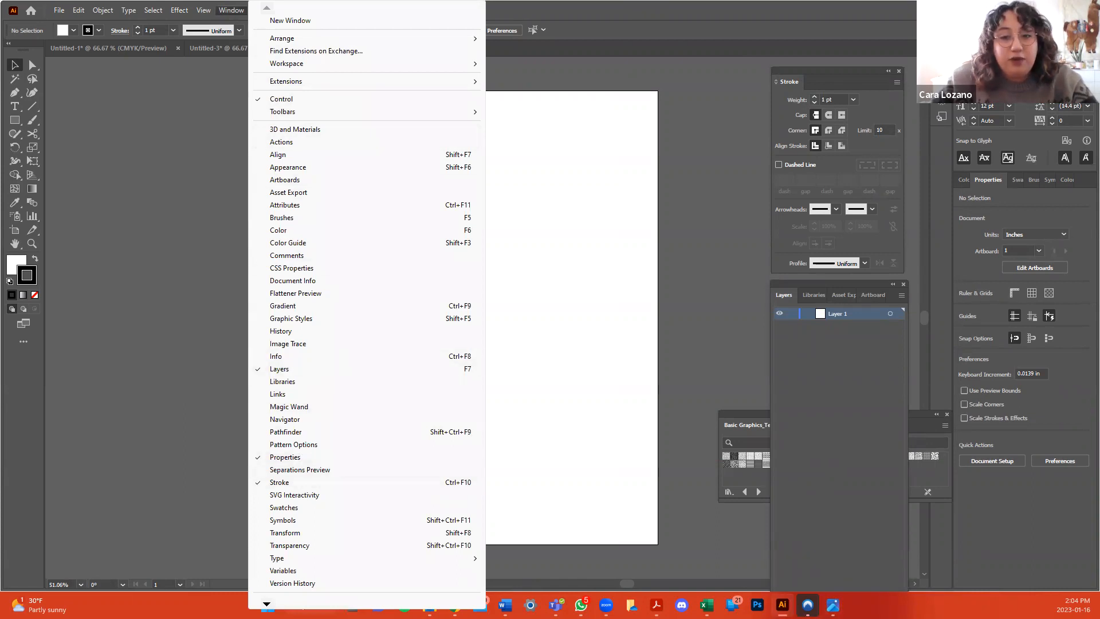
key(Escape)
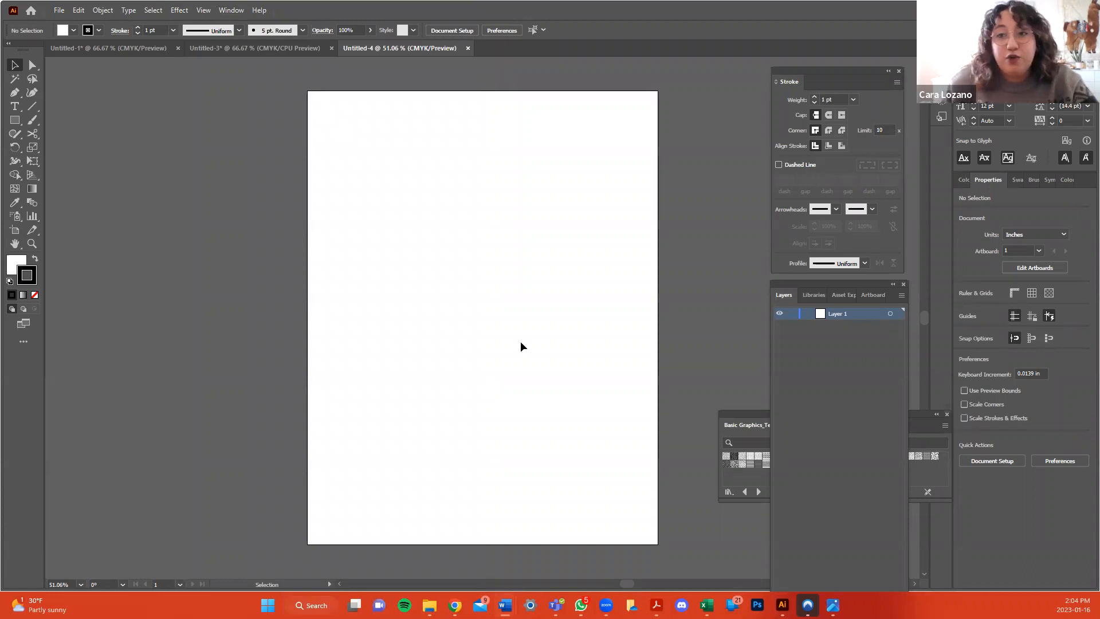
click(232, 10)
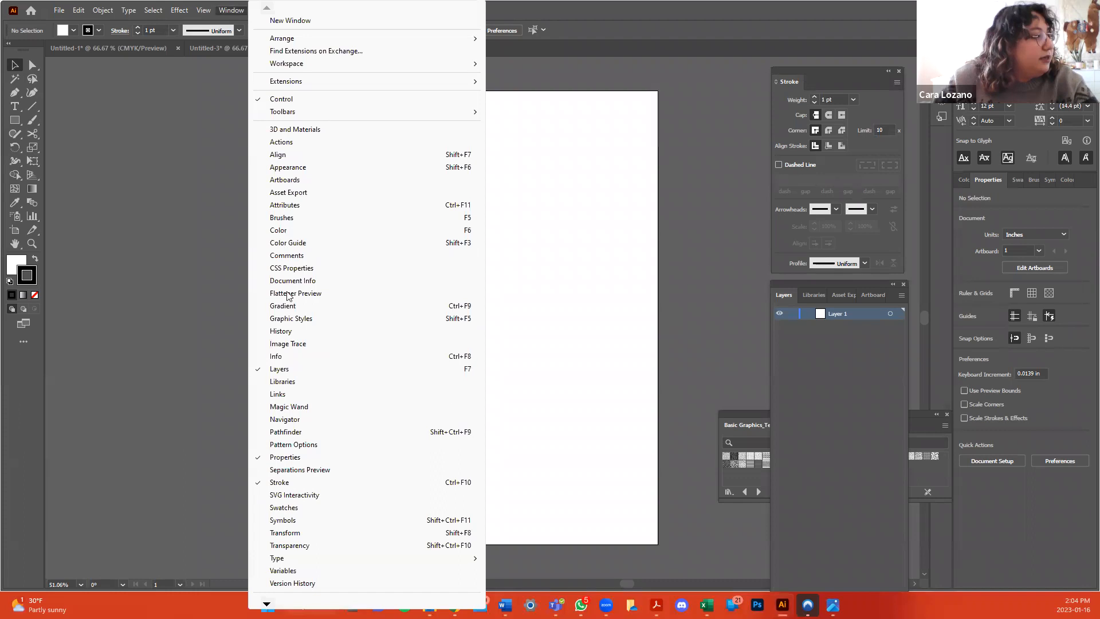
click(334, 231)
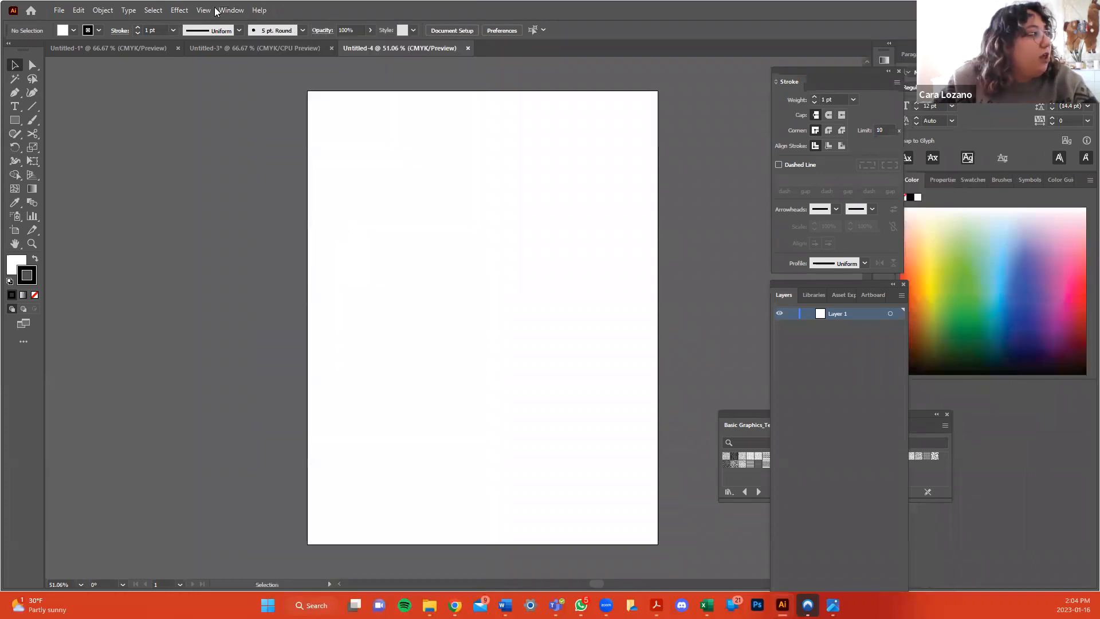
Nudge the Stroke panel and move the Layers panel away from it, over the colour spectrum.
mouse_move(851, 71)
mouse_down()
mouse_move(840, 77)
mouse_move(859, 75)
mouse_move(851, 67)
mouse_up()
drag(860, 281, 1008, 210)
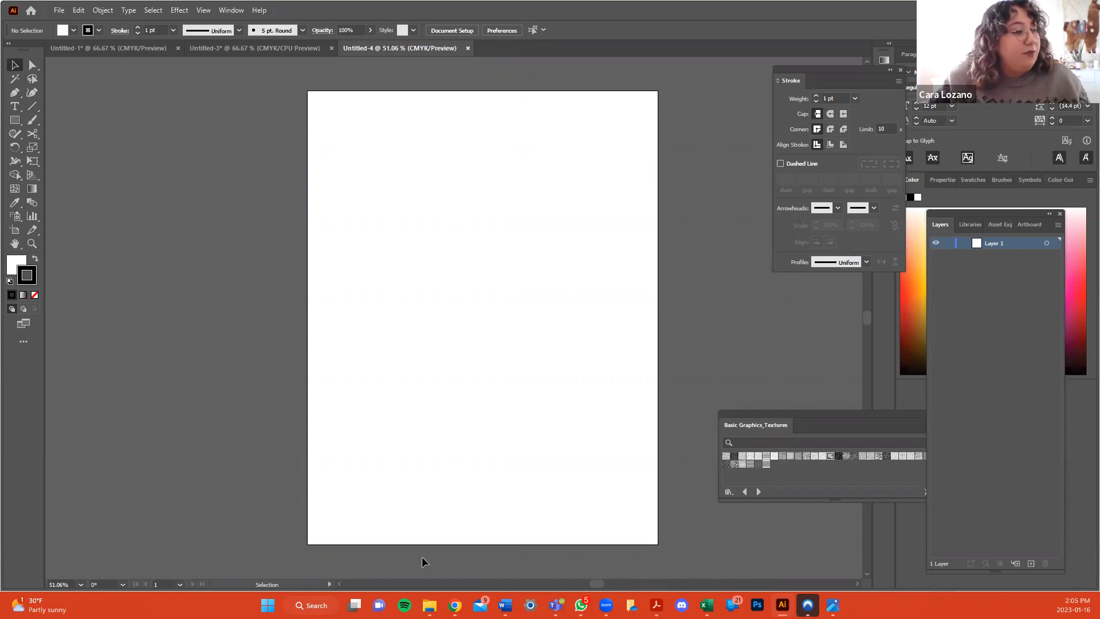
Move the Basic Graphics_Textures panel clear of the Layers panel, leaving the artboard uncovered.
drag(601, 582, 603, 579)
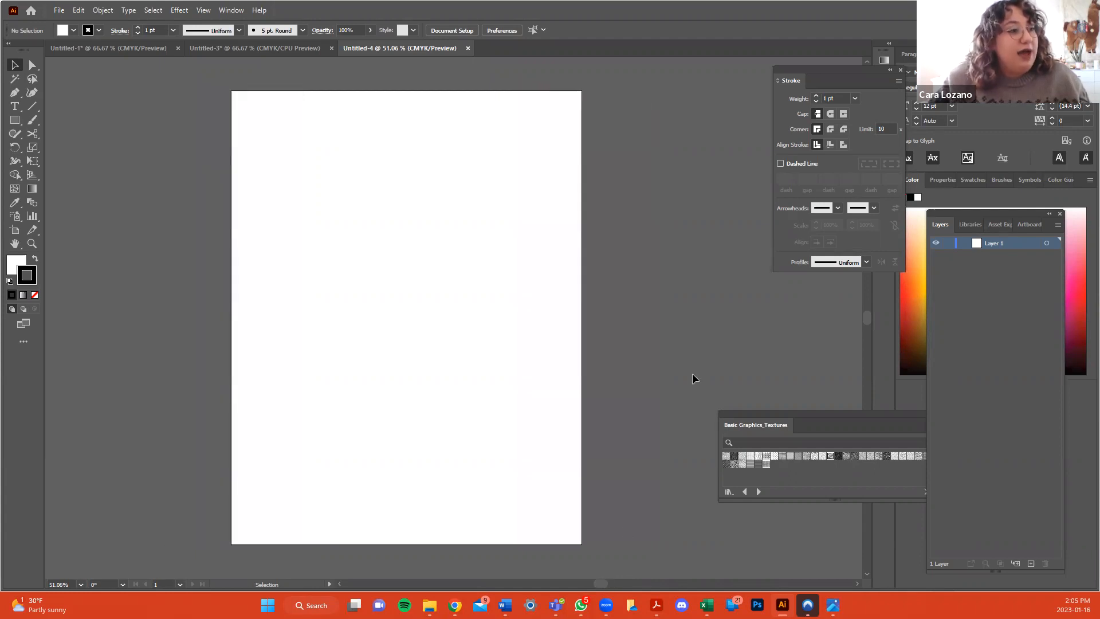
drag(832, 411, 772, 381)
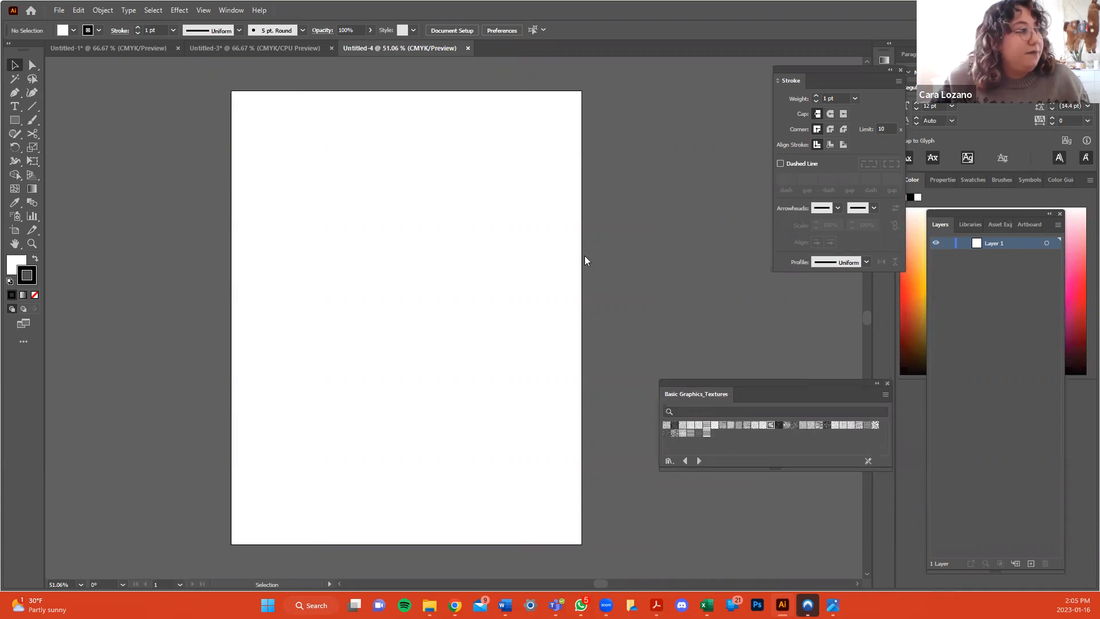
Place "WhatsApp Image 2023-01-13 at 12.53.57 PM.jpeg" from the LARC2020 folder into the document as a linked image.
click(60, 10)
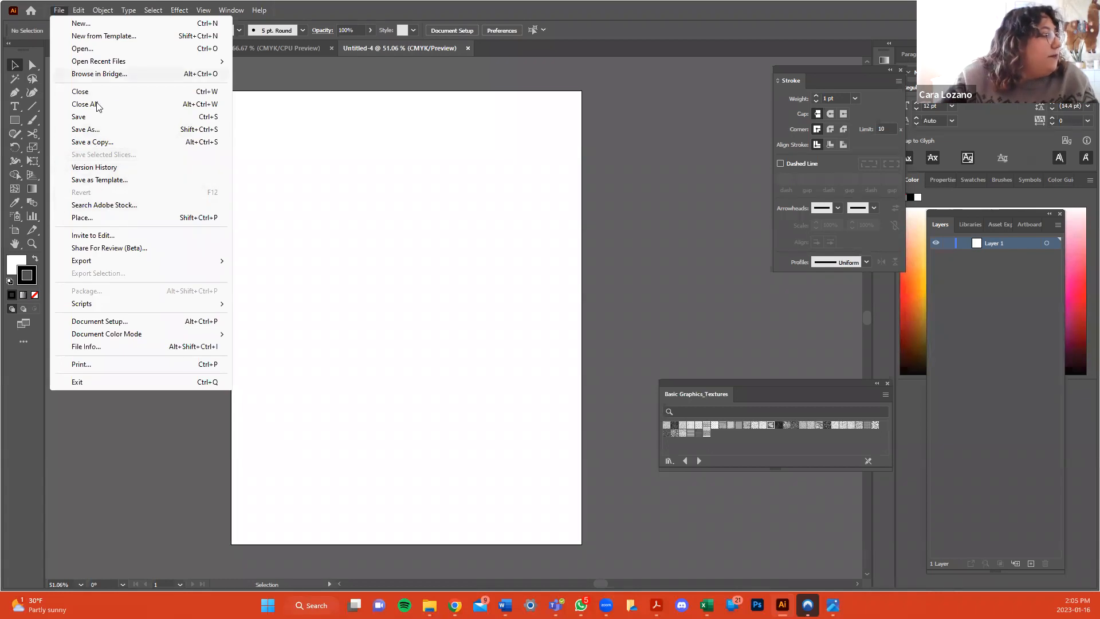
click(88, 217)
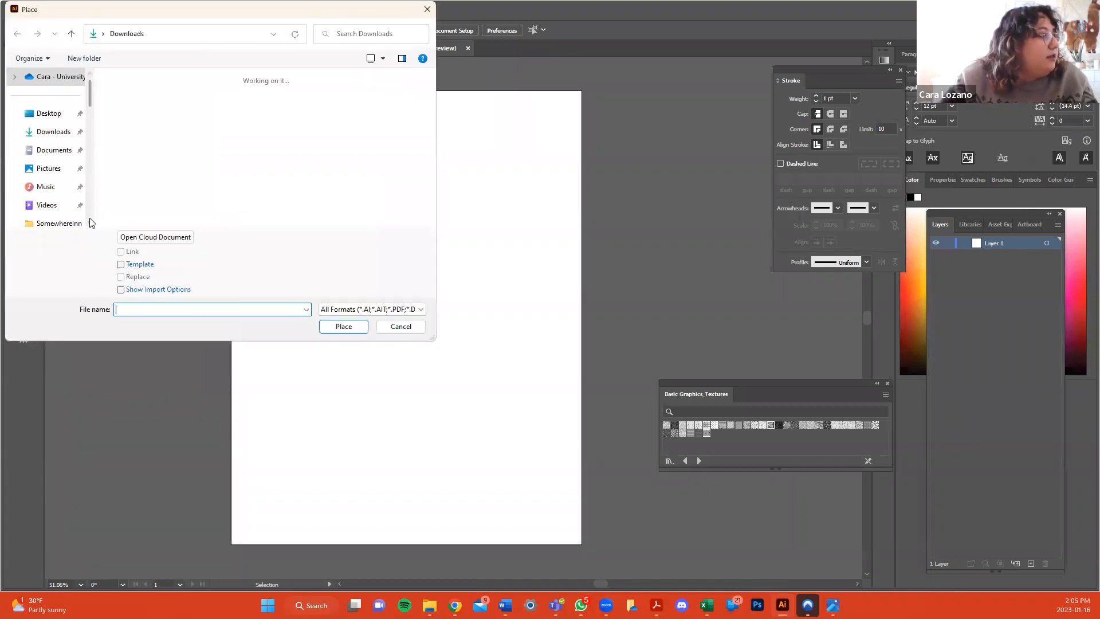
scroll(251, 160, down, 5)
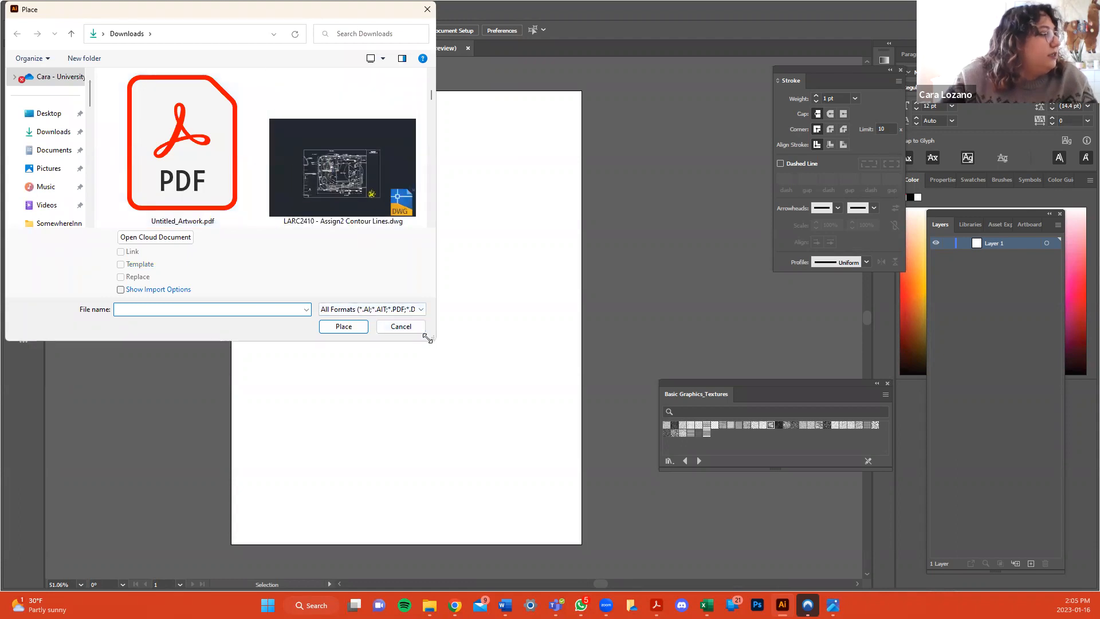
drag(431, 337, 481, 383)
scroll(58, 196, down, 3)
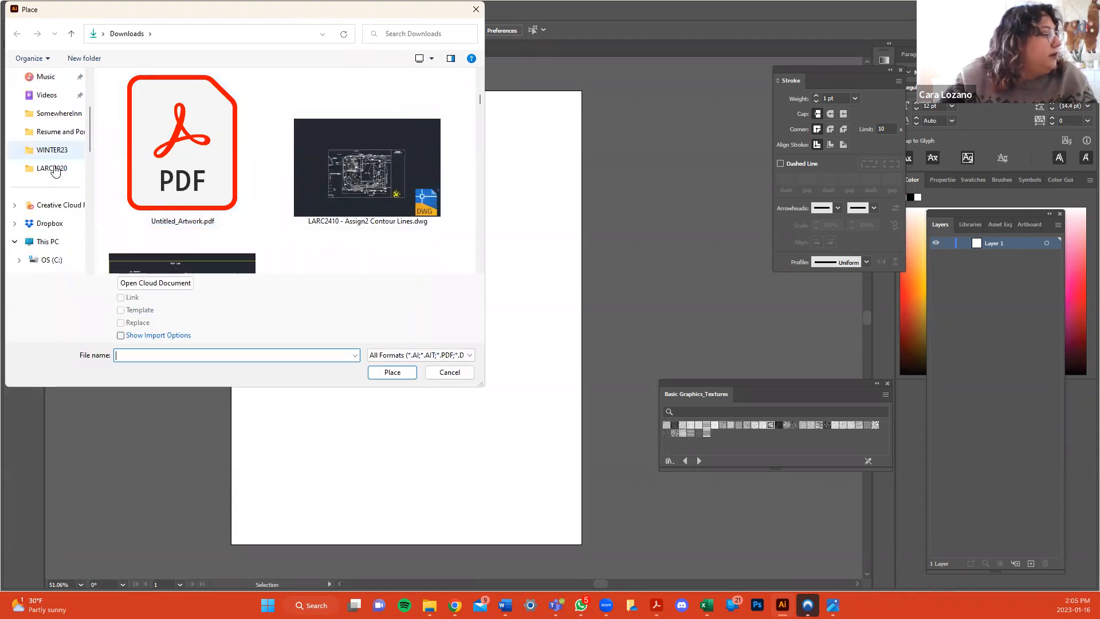
click(52, 168)
click(275, 106)
click(390, 373)
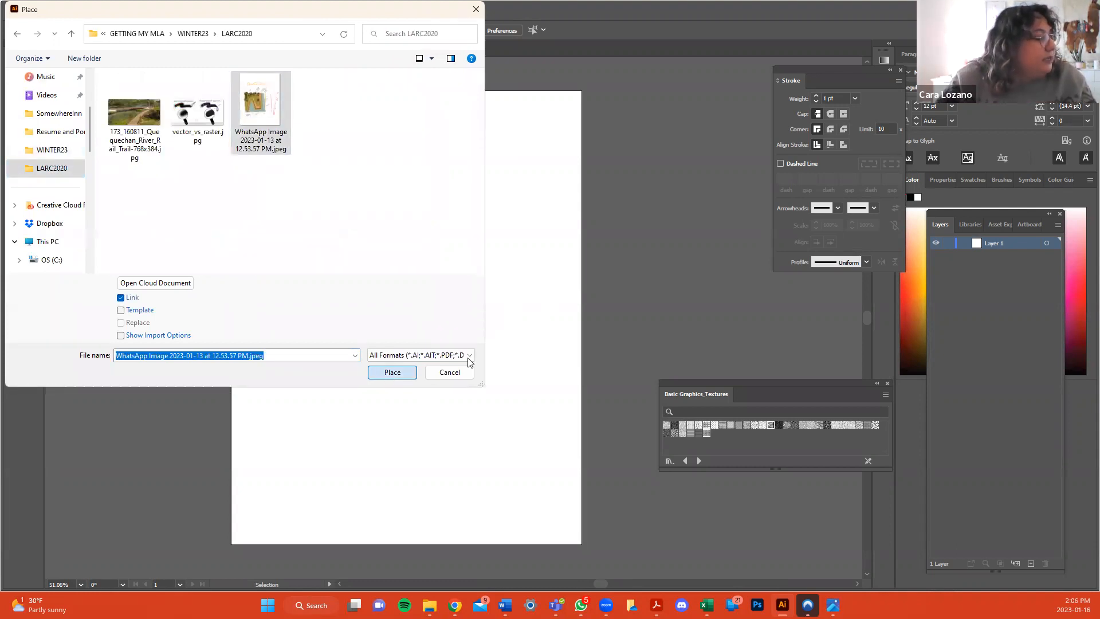
click(393, 373)
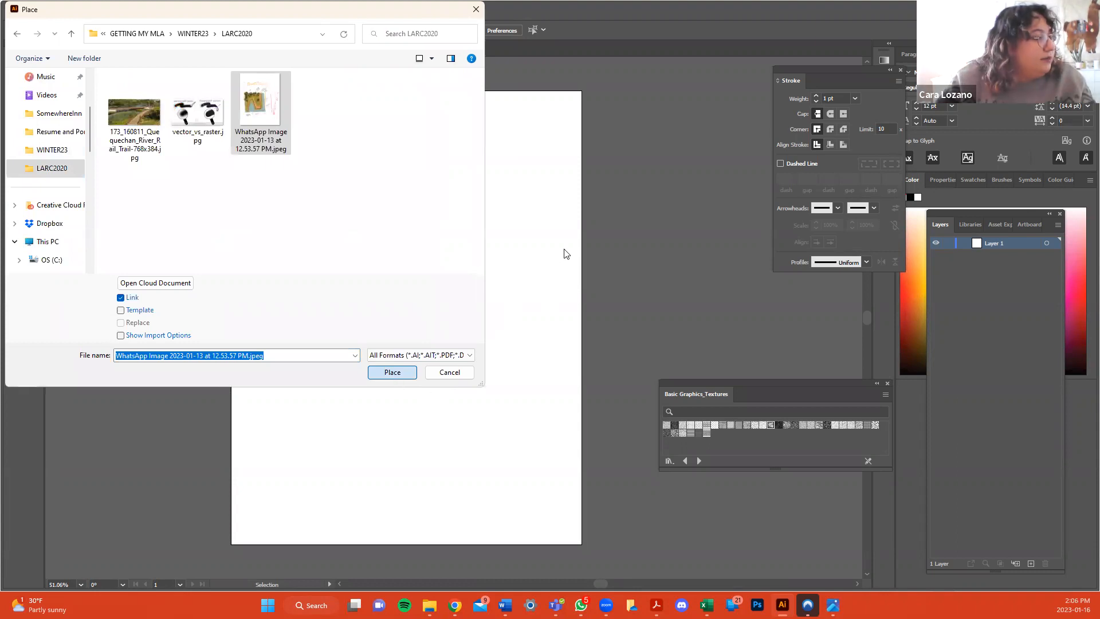
click(263, 103)
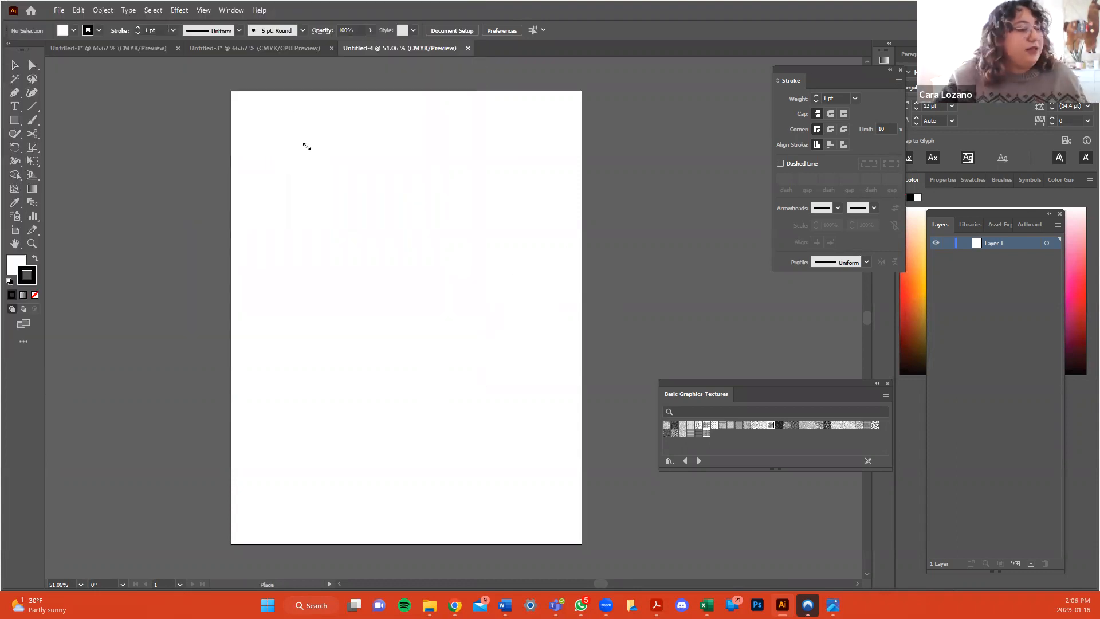
Scale the placed sketch down proportionally to about 8 by 10.4 in so it fits the letter-size artboard.
key(ctrl+minus)
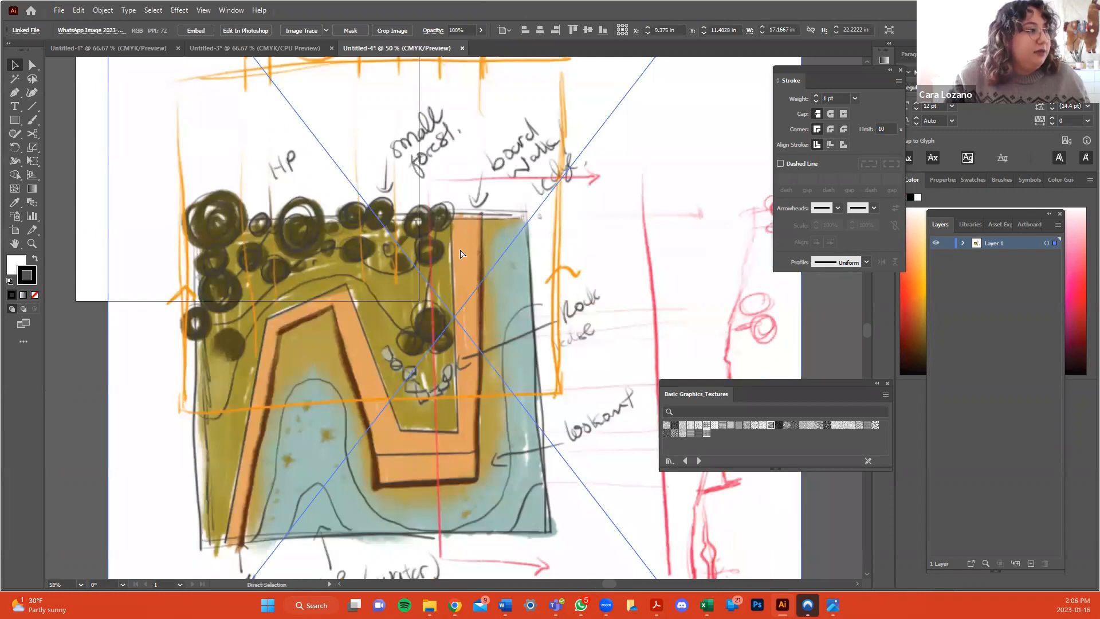
key(ctrl+minus)
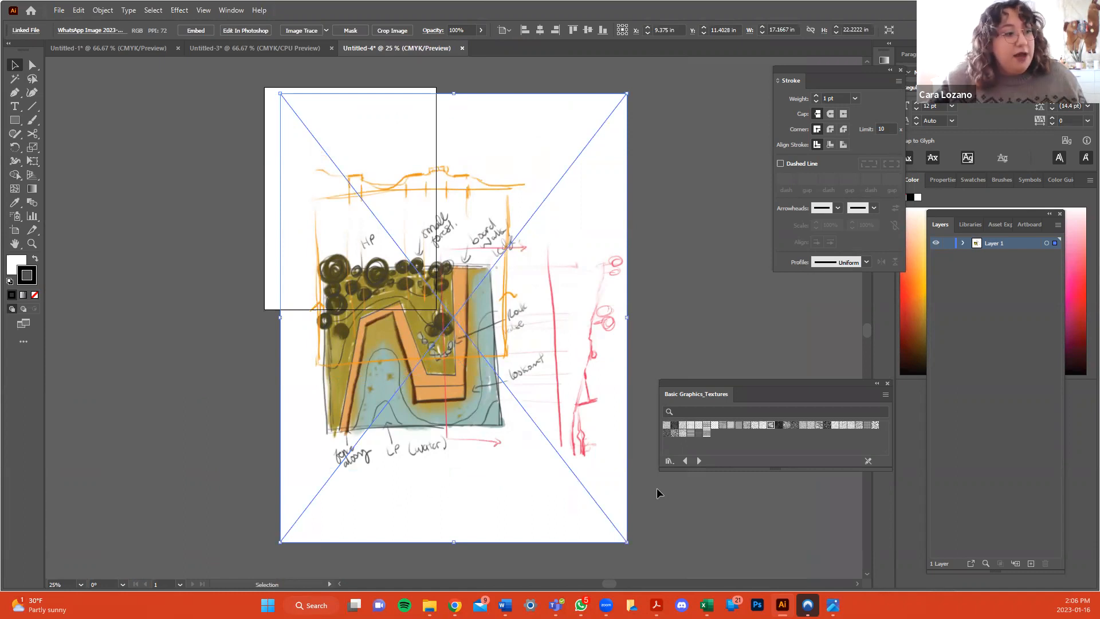
drag(628, 541, 552, 405)
key(ctrl+z)
drag(571, 471, 499, 377)
drag(491, 323, 473, 305)
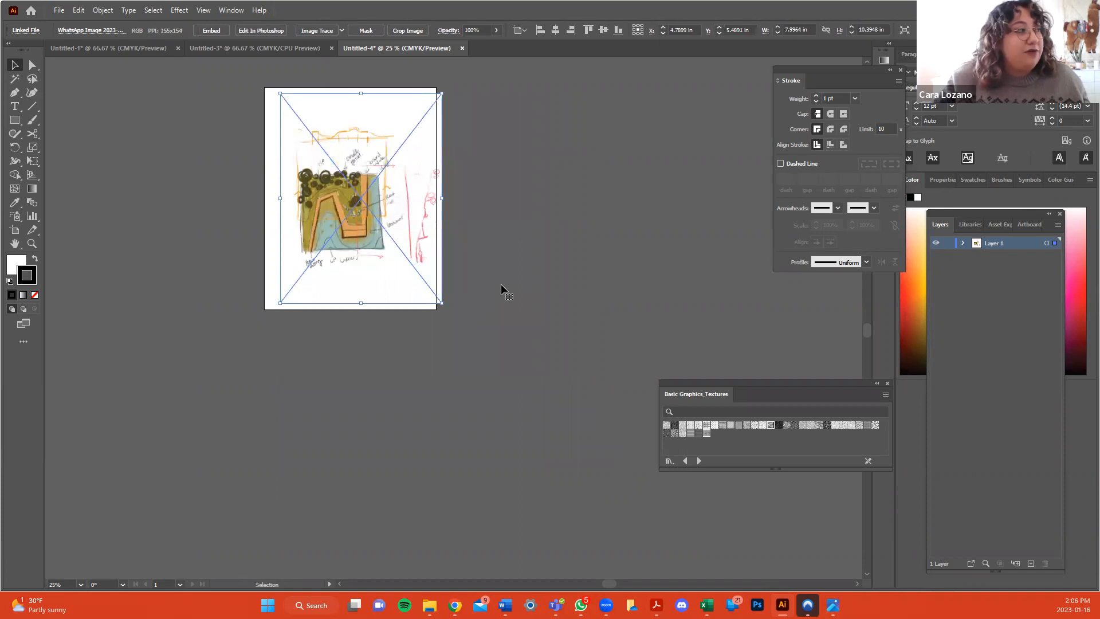
Center the scaled sketch on the artboard at X 4.25 in, Y 5.5 in and deselect it.
click(164, 170)
drag(324, 177, 321, 177)
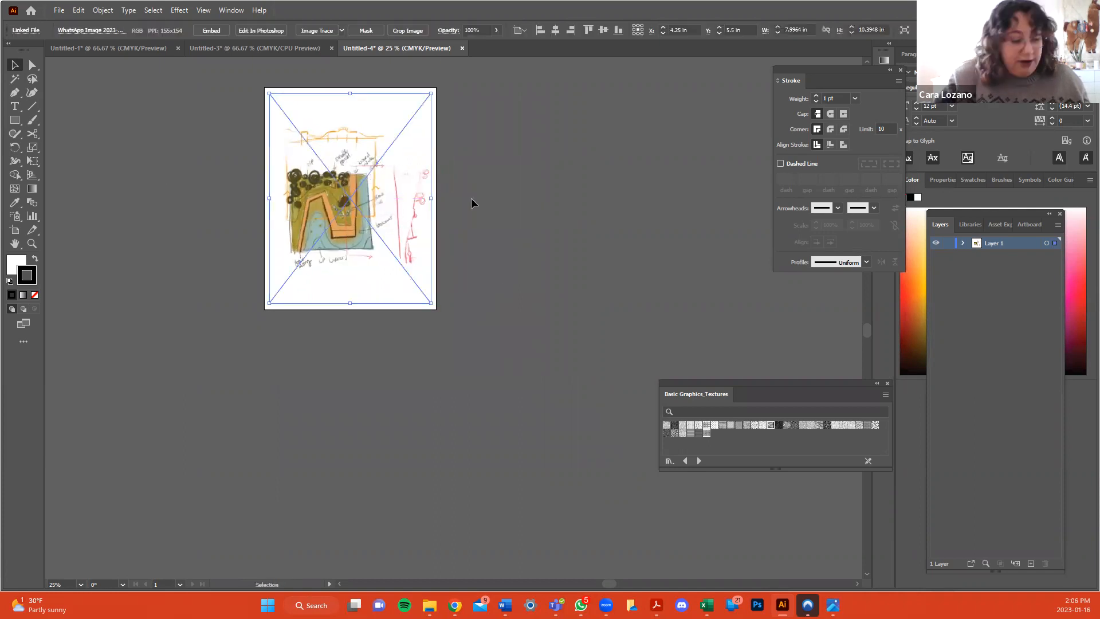
click(474, 203)
key(ctrl)
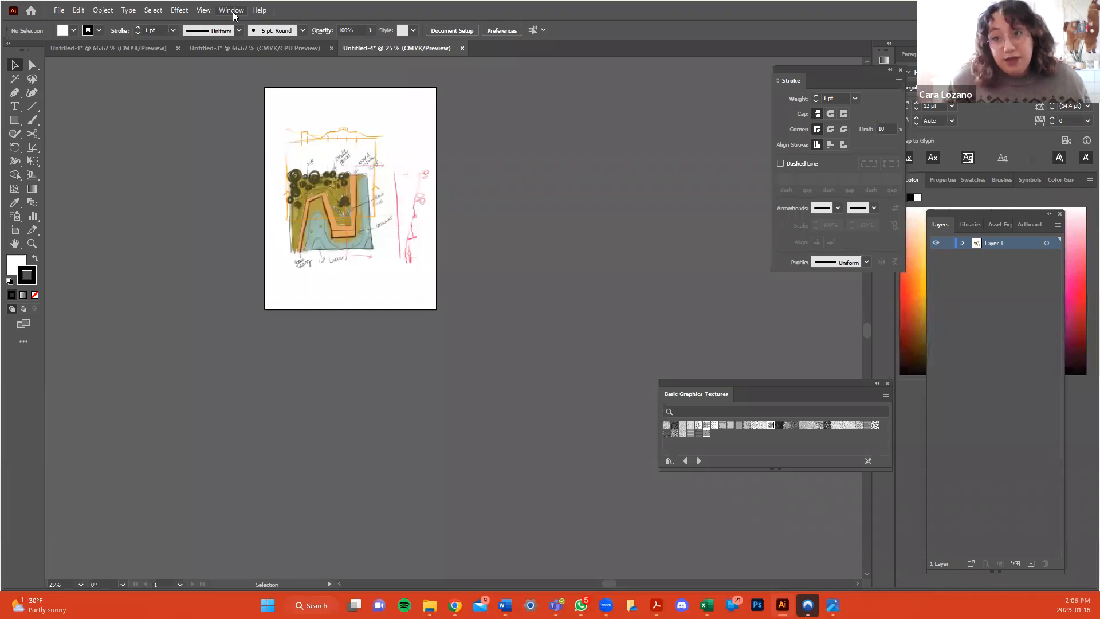
click(332, 174)
click(453, 209)
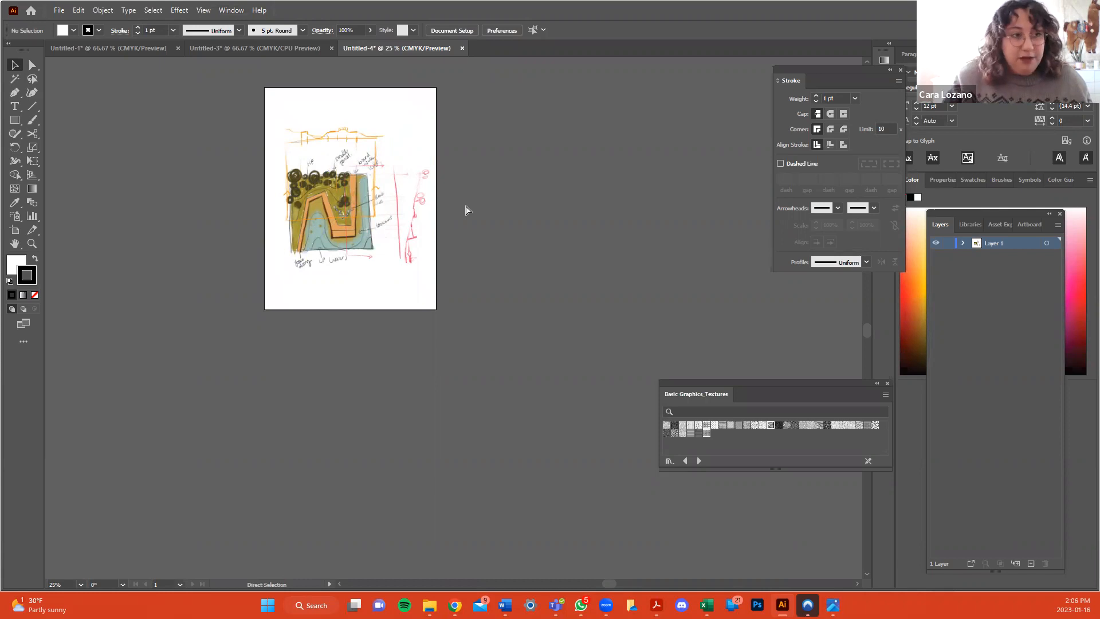
Examine the placed sketch's plan and section lines at 66.67% magnification.
click(203, 10)
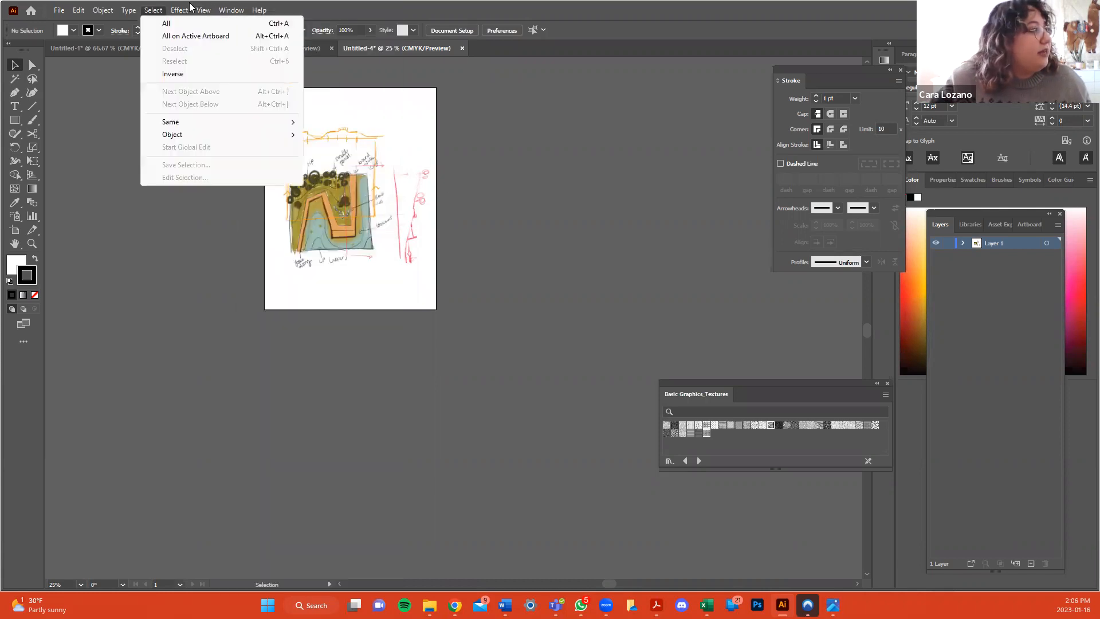
click(120, 11)
click(203, 10)
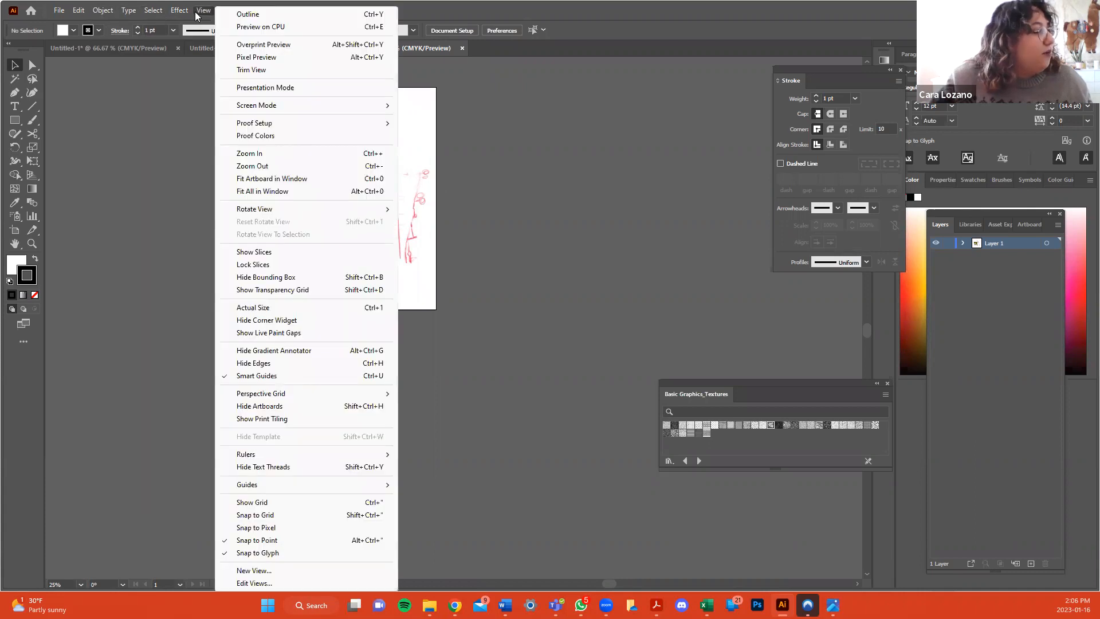
click(284, 157)
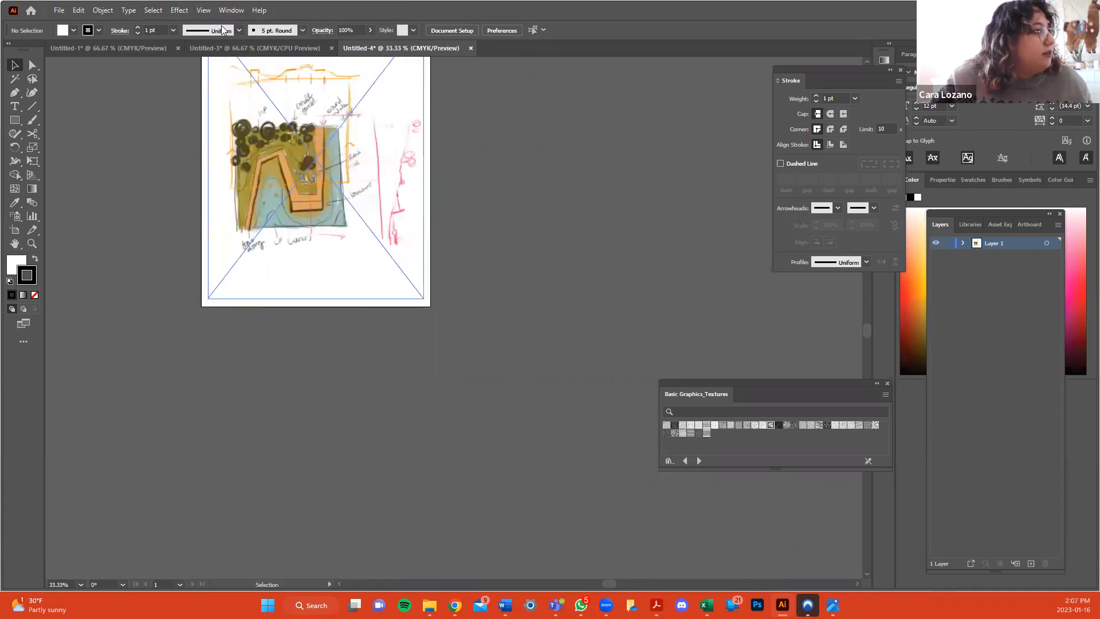
click(205, 9)
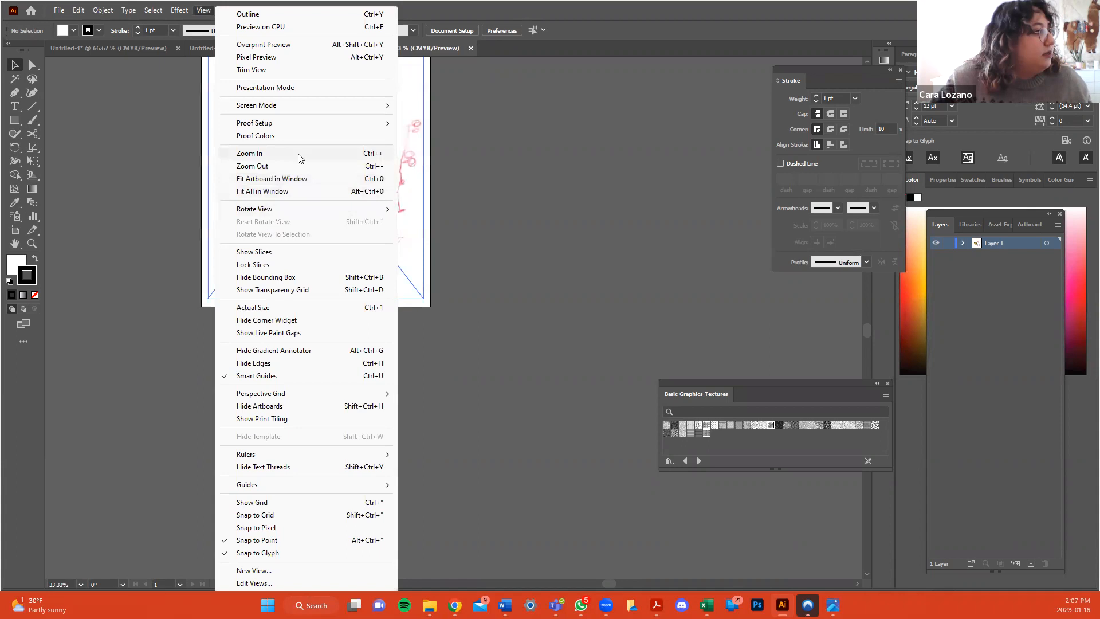
click(298, 154)
scroll(538, 304, up, 4)
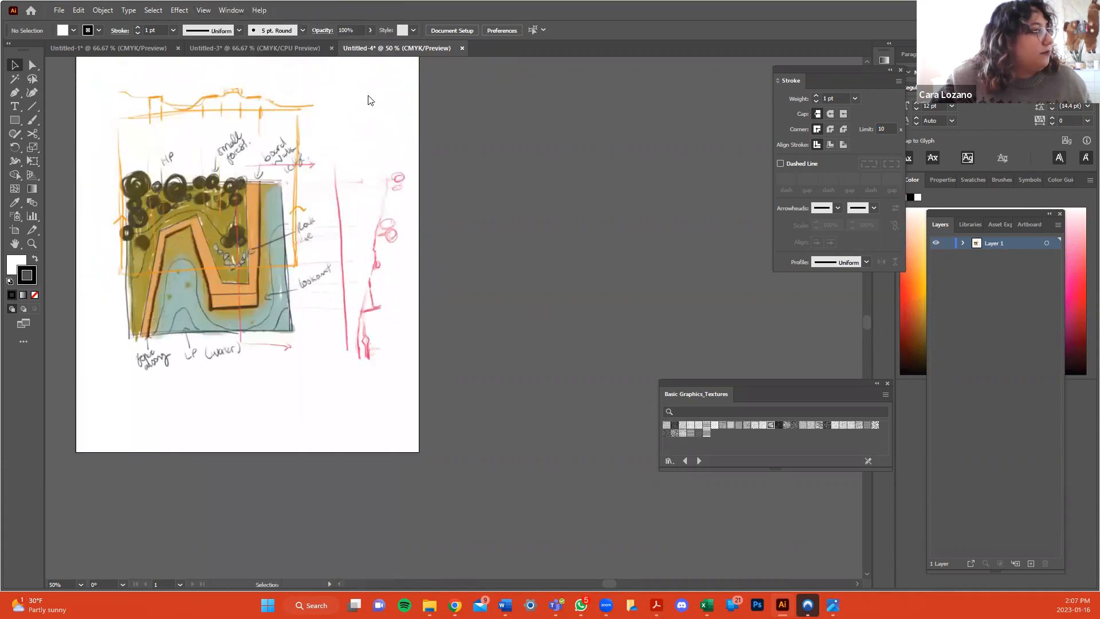
click(203, 9)
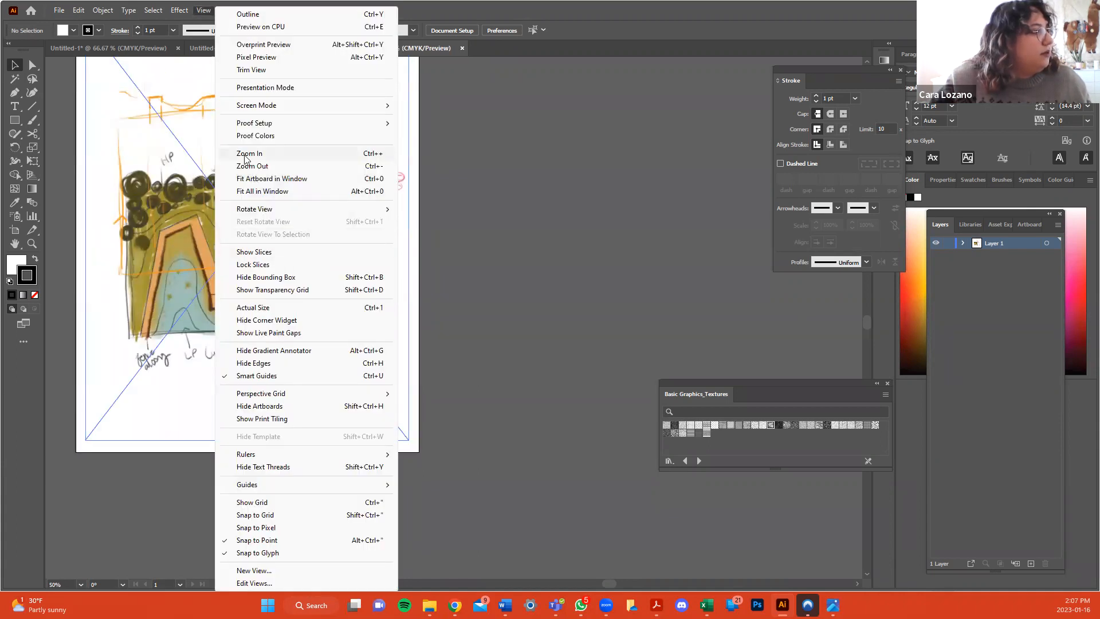
click(245, 158)
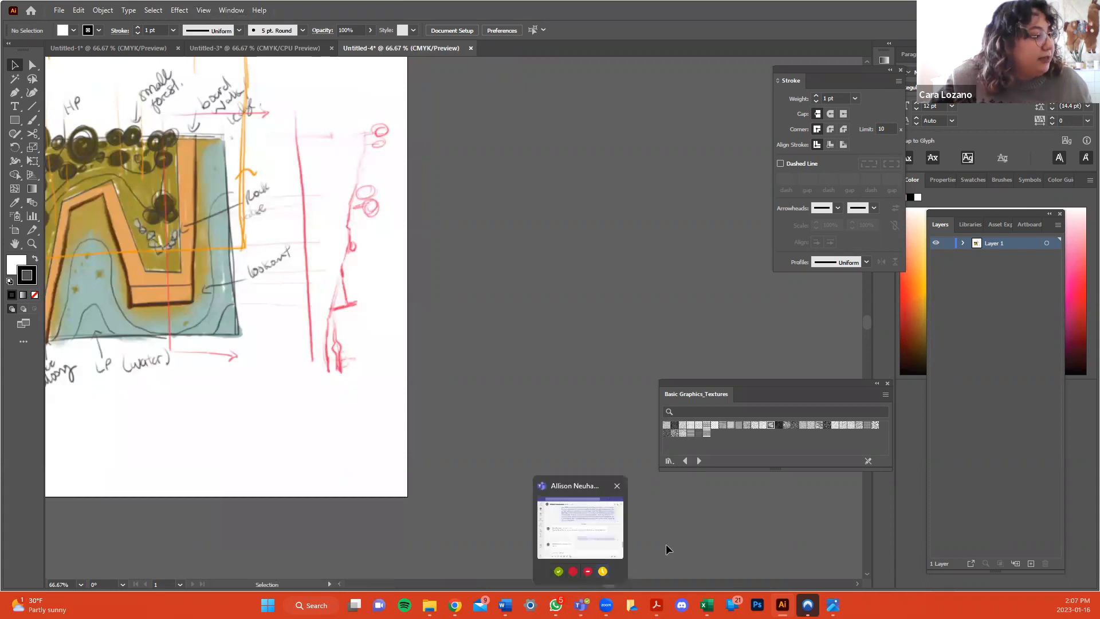
drag(611, 584, 599, 584)
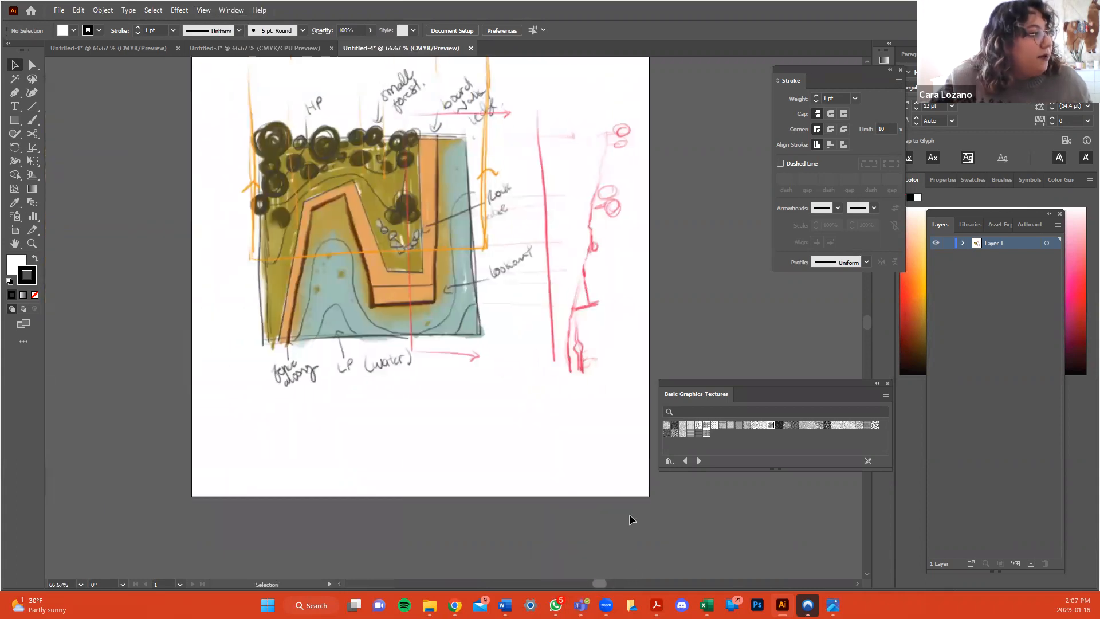
scroll(728, 287, up, 3)
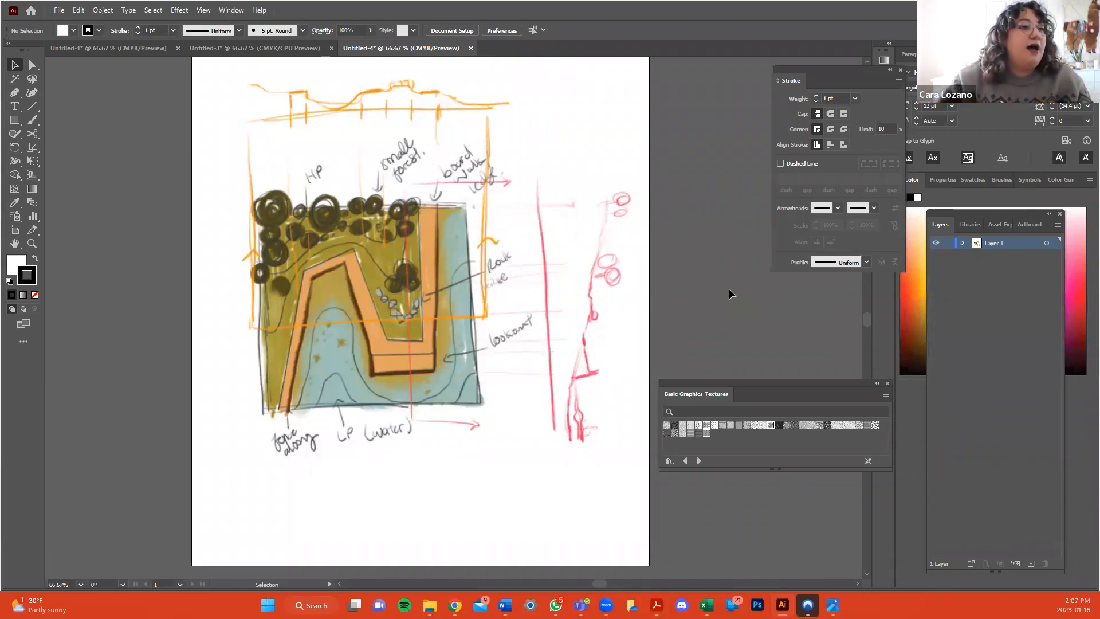
Rename the sketch's layer to "reference", expand its contents and reposition the Layers panel.
mouse_move(1025, 213)
mouse_down()
mouse_move(1009, 201)
mouse_move(1017, 194)
mouse_up()
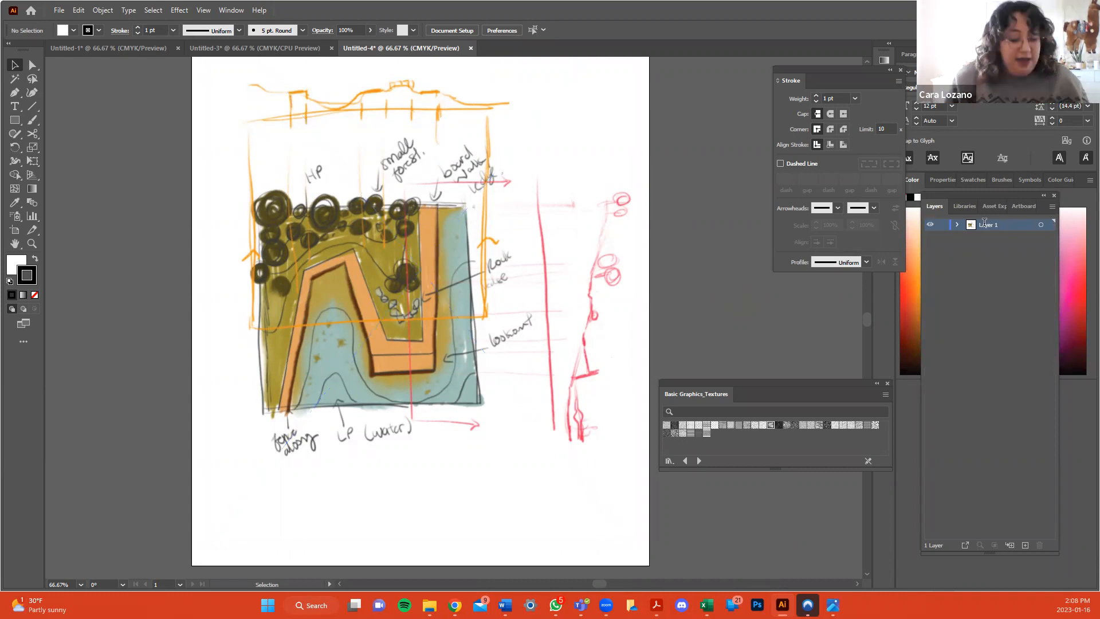
double_click(1010, 220)
text(reference)
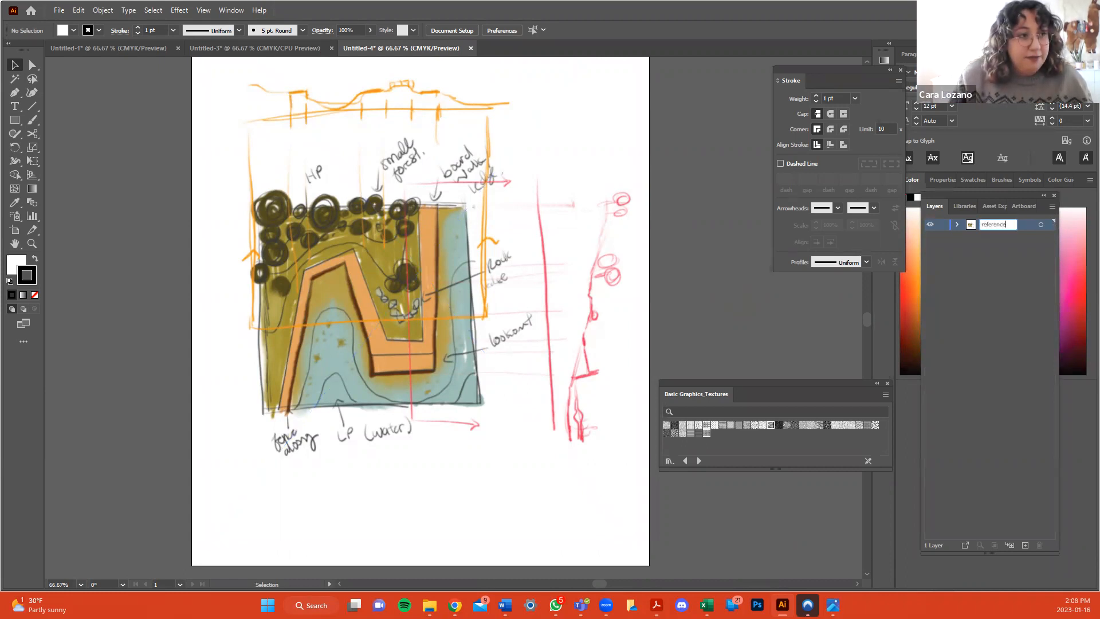
click(957, 225)
drag(997, 196, 991, 221)
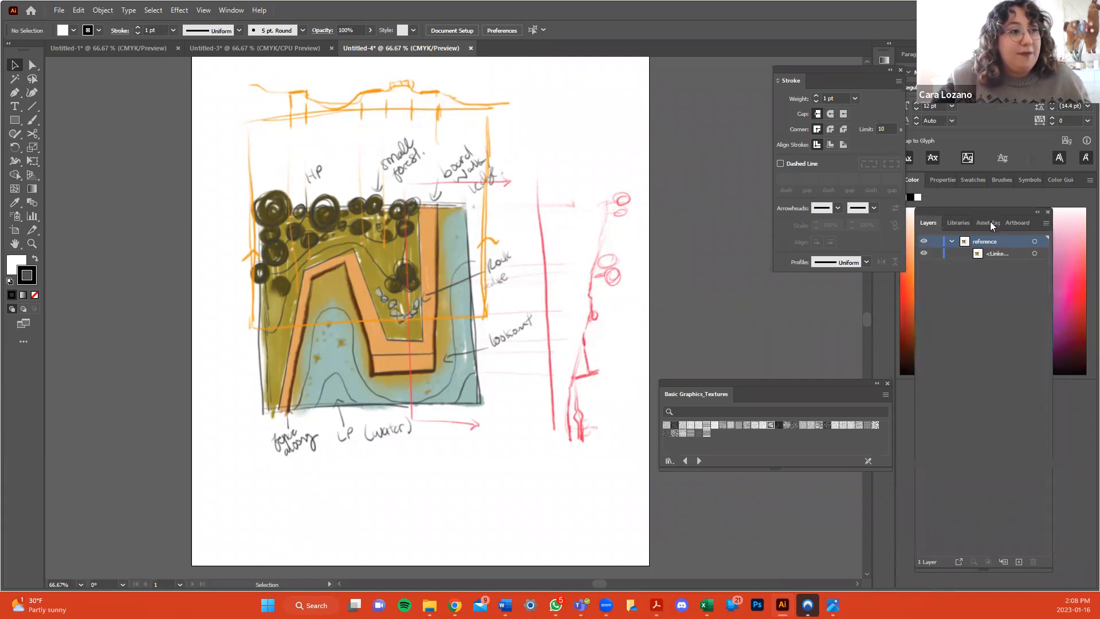
Target the reference layer and reduce its opacity to 51%, moving the Layers panel aside to reach the appearance properties.
click(1035, 260)
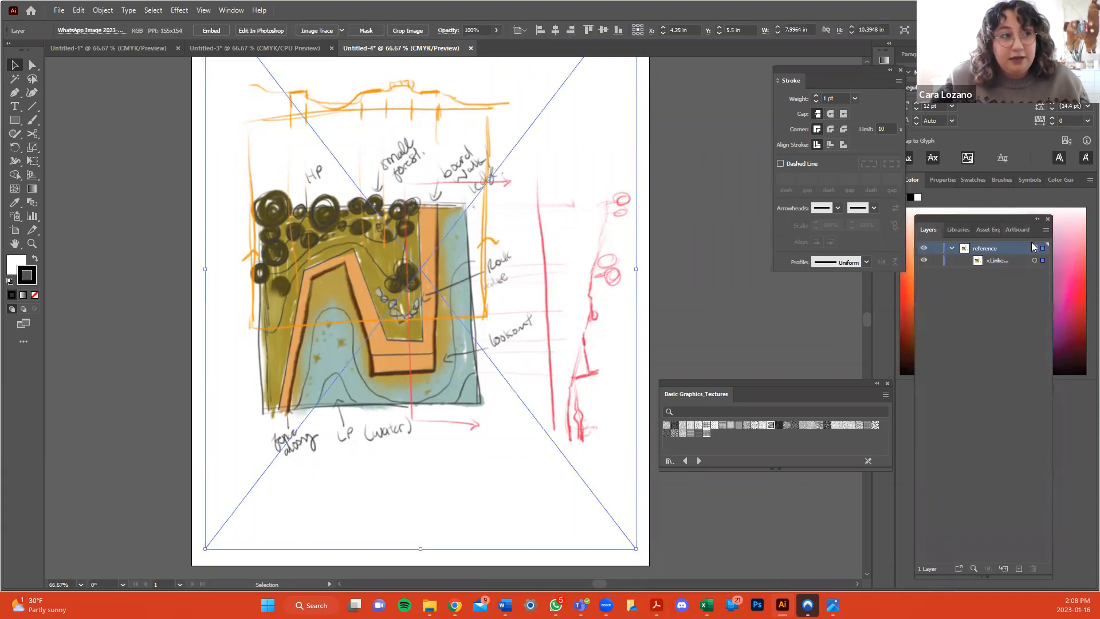
click(945, 183)
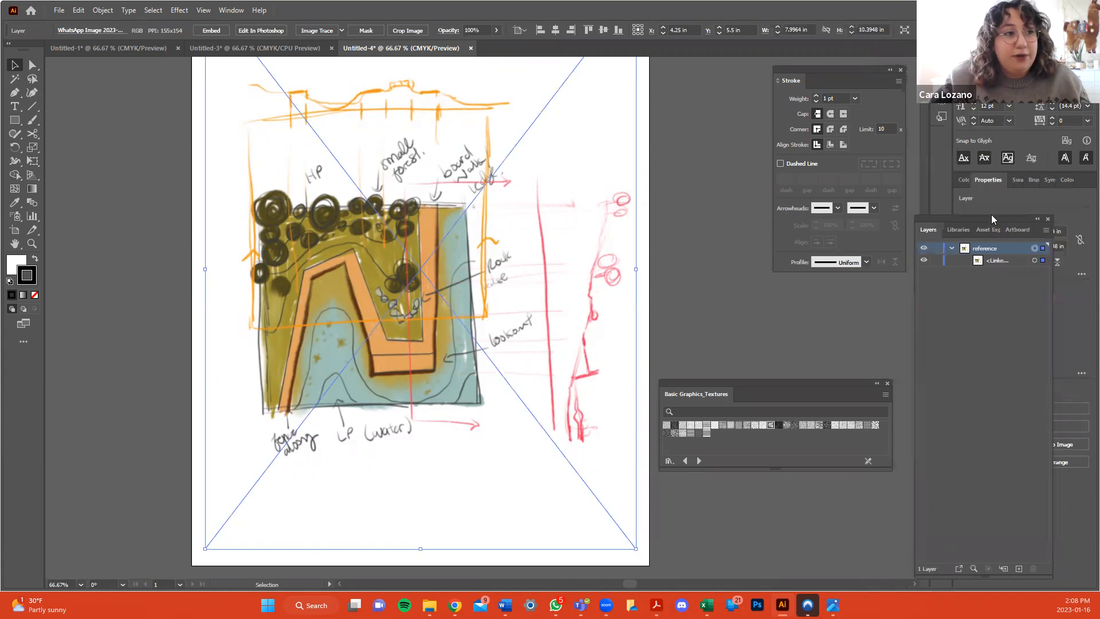
drag(954, 225, 843, 225)
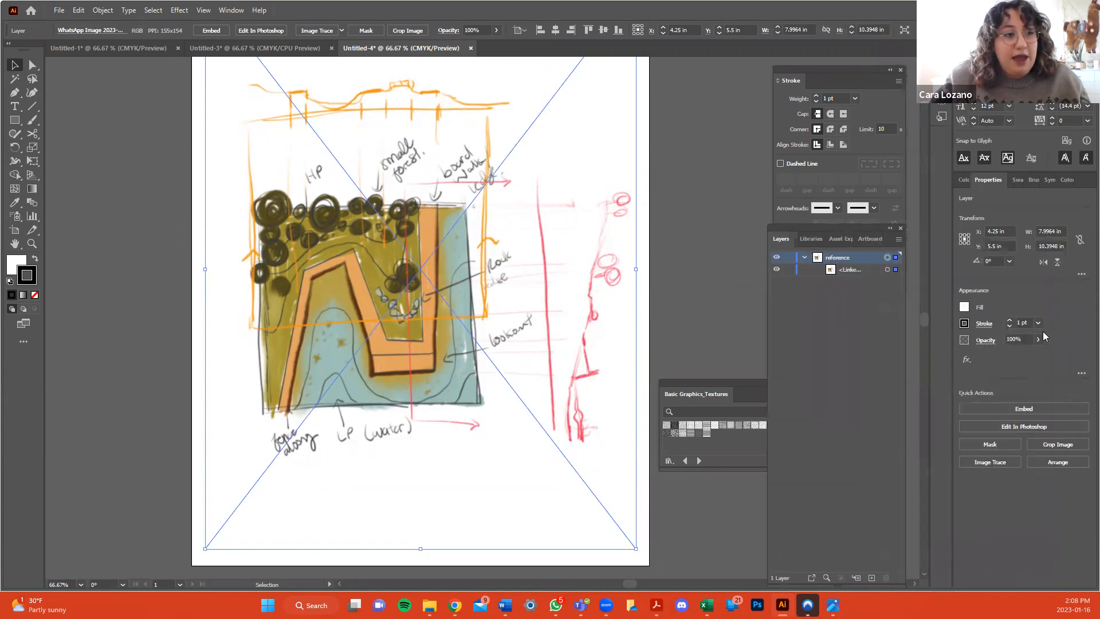
drag(1025, 353, 1015, 351)
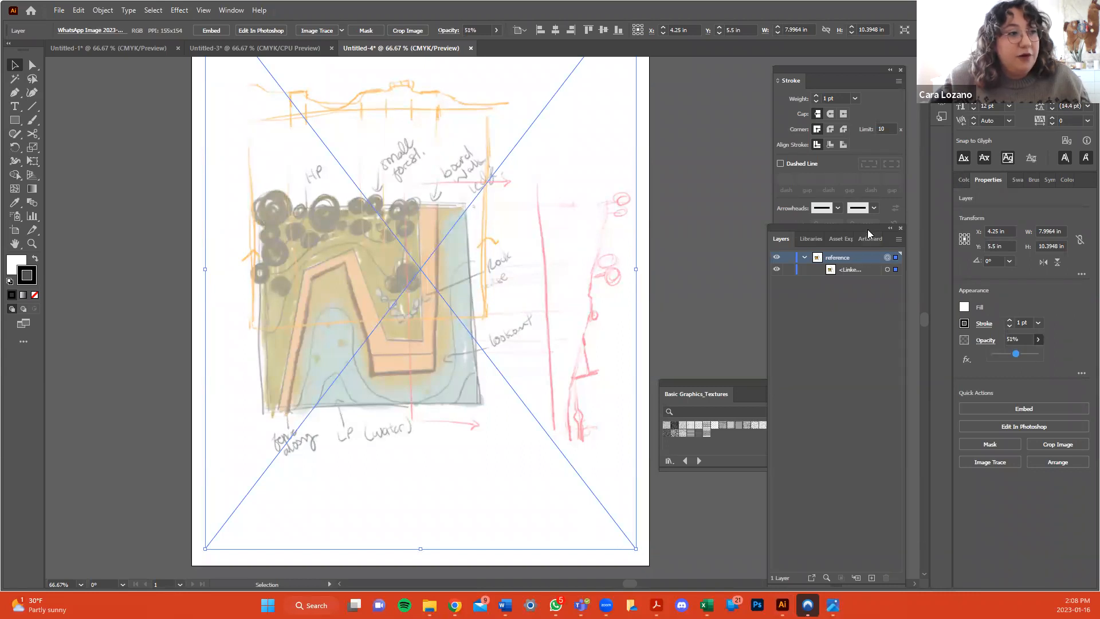
mouse_move(866, 227)
mouse_down()
mouse_move(1059, 192)
mouse_move(1043, 190)
mouse_up()
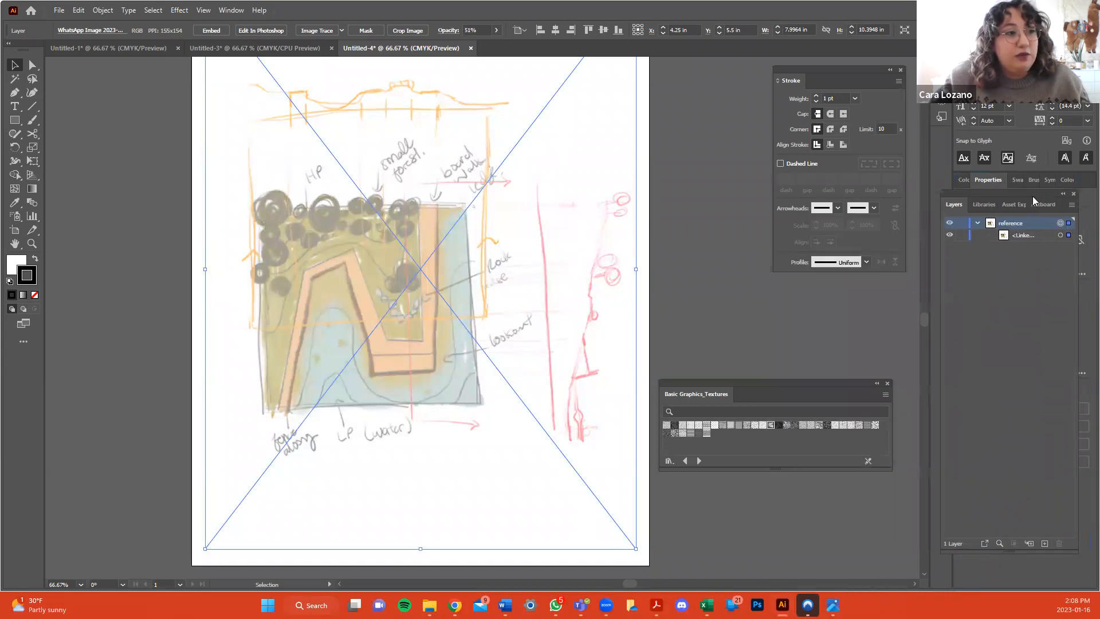
Lock the linked sketch and add a new layer named "trace" above the reference layer.
click(964, 235)
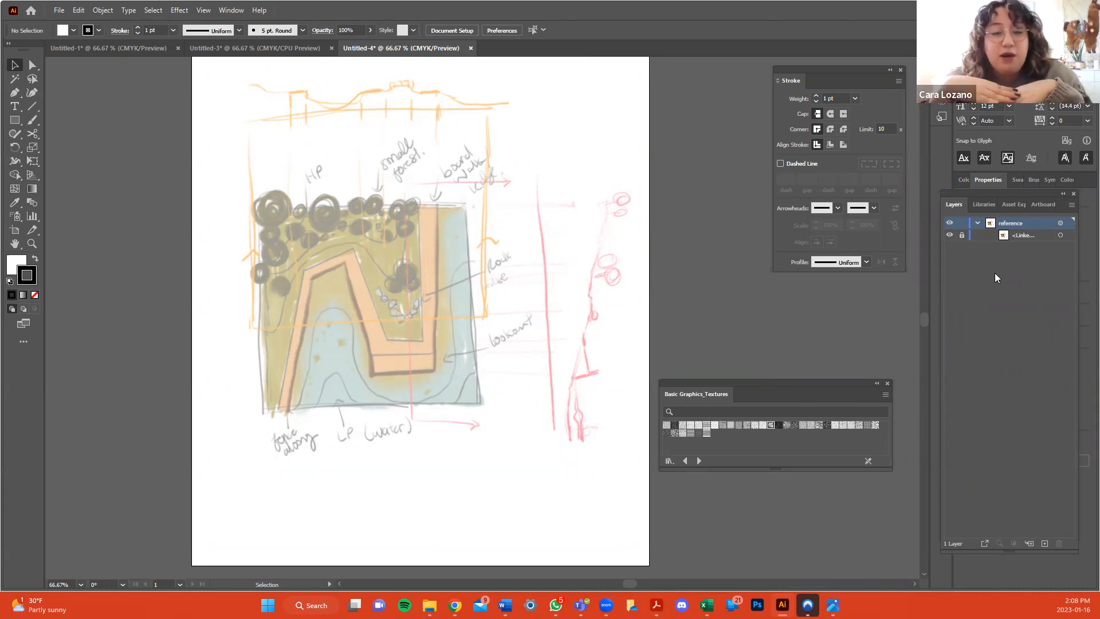
click(1045, 543)
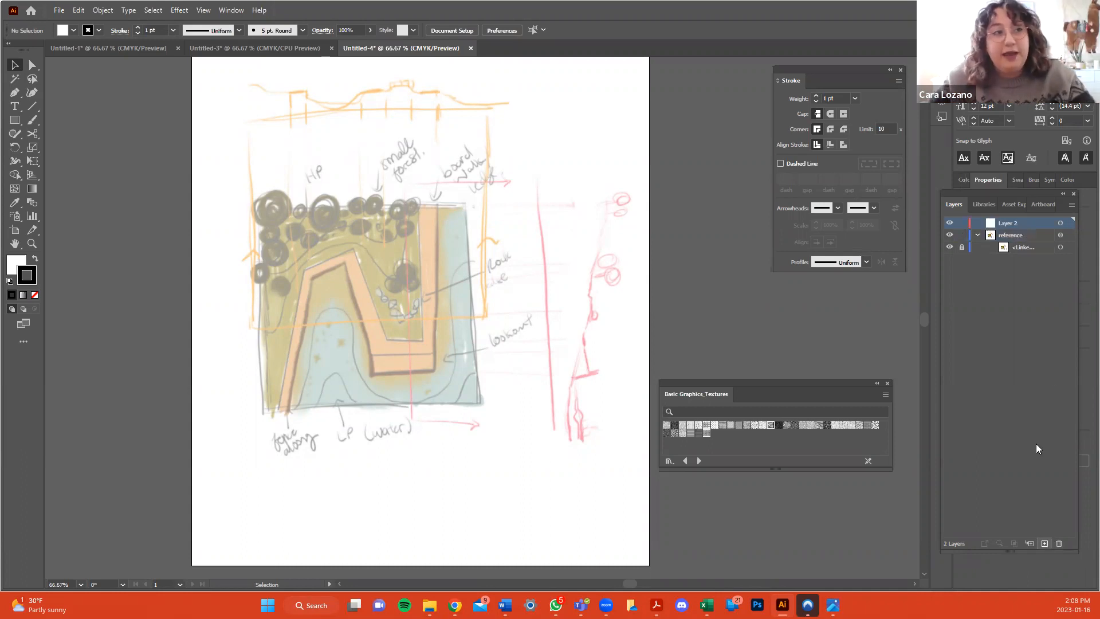
double_click(1010, 223)
text(trace)
key(Return)
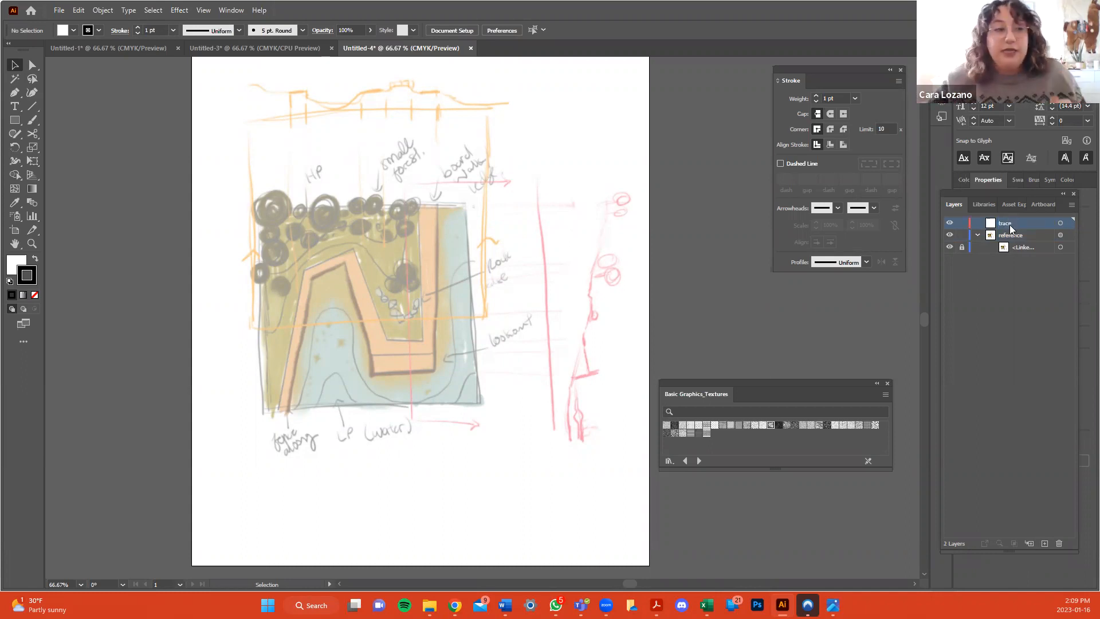
Add two new layers above the trace layer, naming them "text" and "diagramming".
click(1044, 542)
double_click(1005, 223)
text(text)
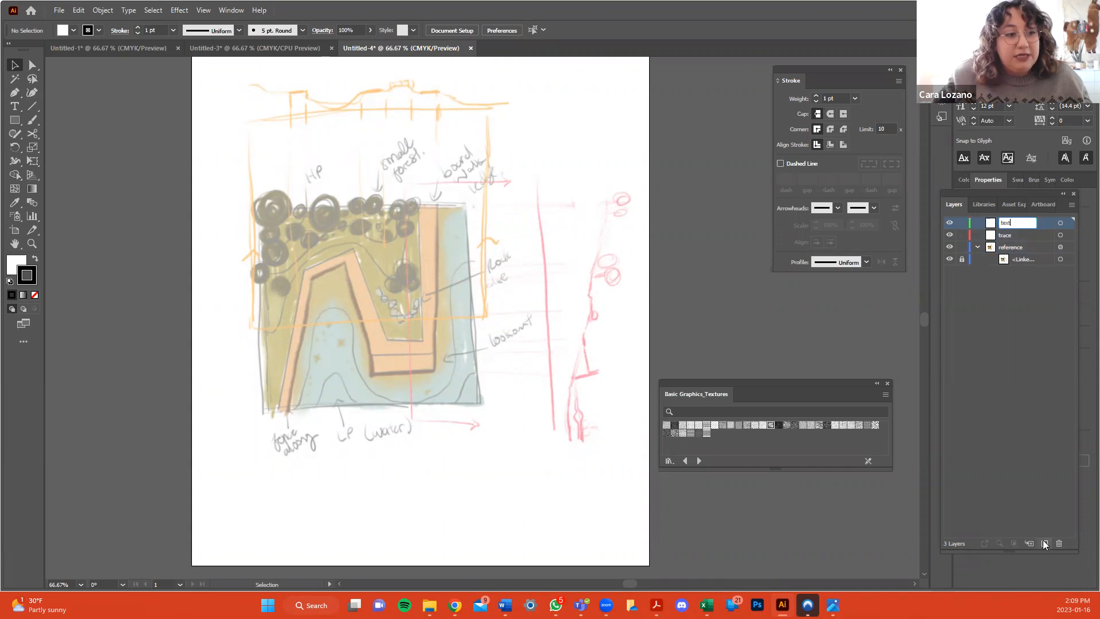
click(1044, 542)
double_click(1006, 222)
text(diagramming)
key(Return)
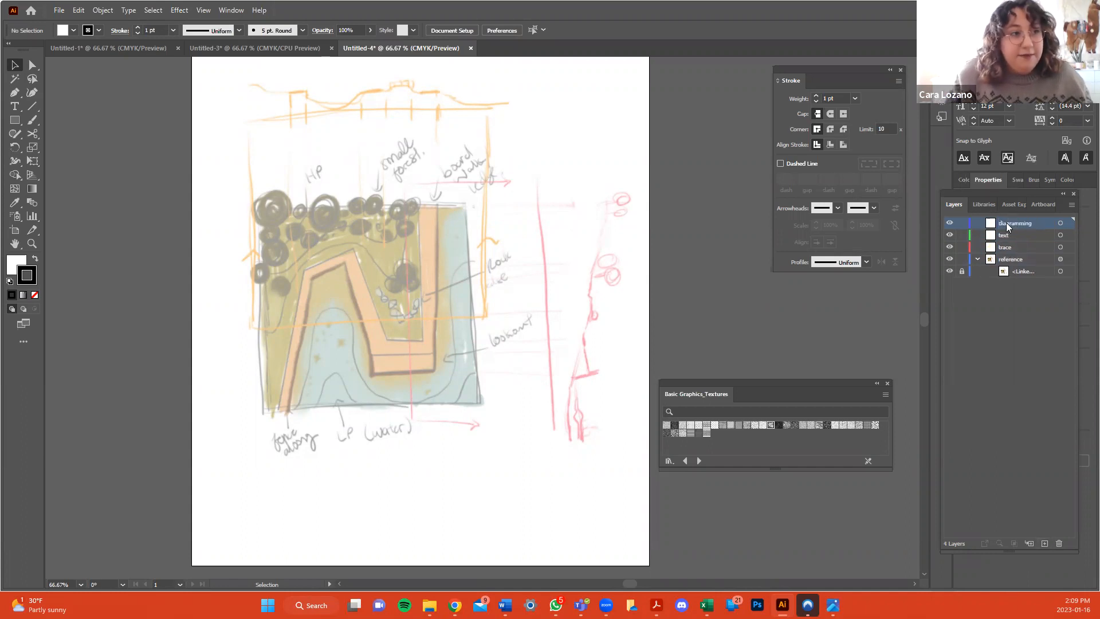
click(1039, 330)
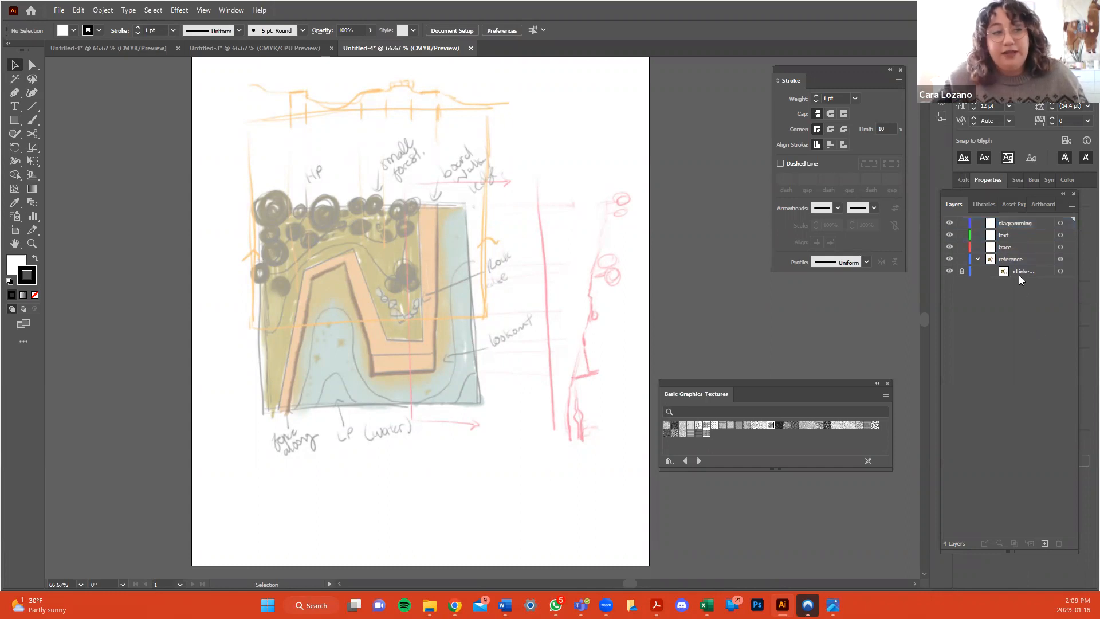
Reorder the layers so that the text layer sits above the diagramming layer.
drag(1020, 234, 1018, 220)
click(1020, 250)
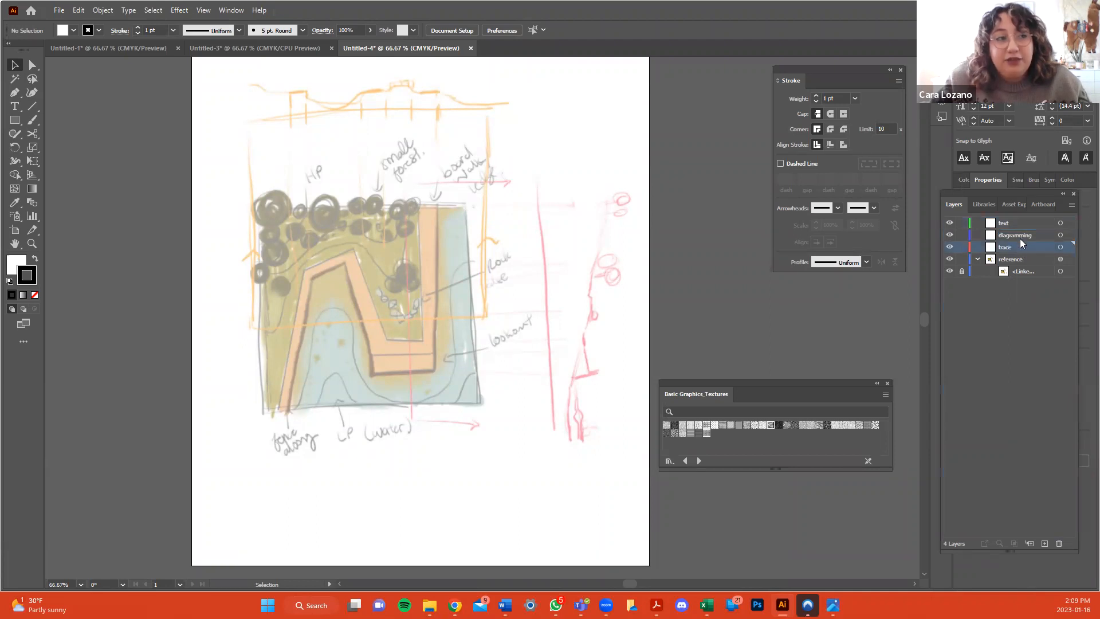
click(1016, 335)
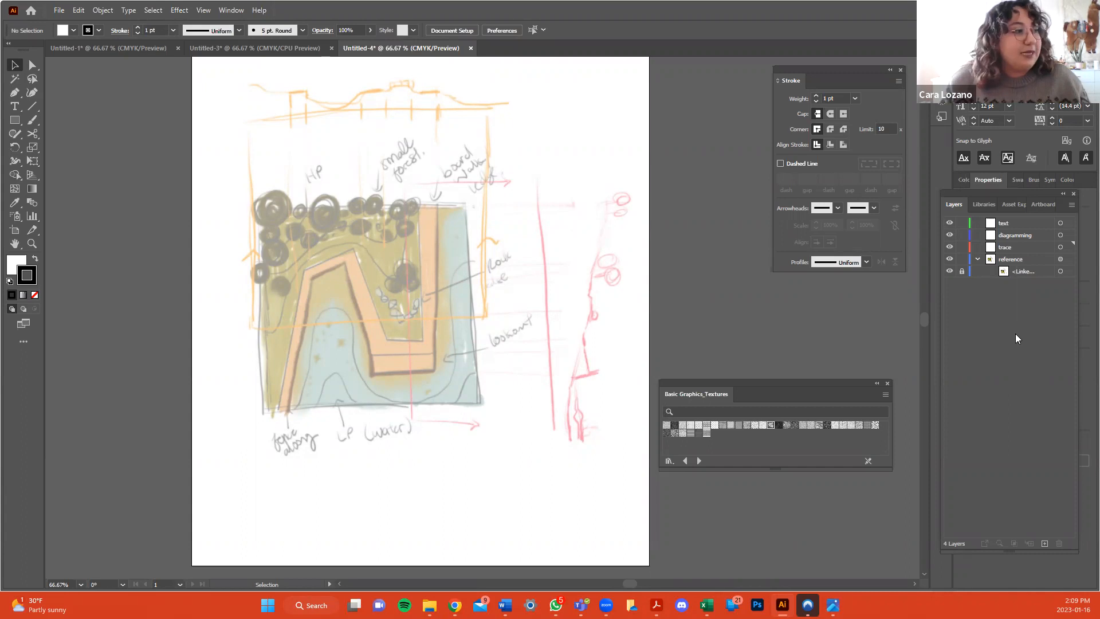
On the trace layer, draw a rectangle about 4.11 in wide and 3.74 in high over the sketch's plan.
click(1019, 245)
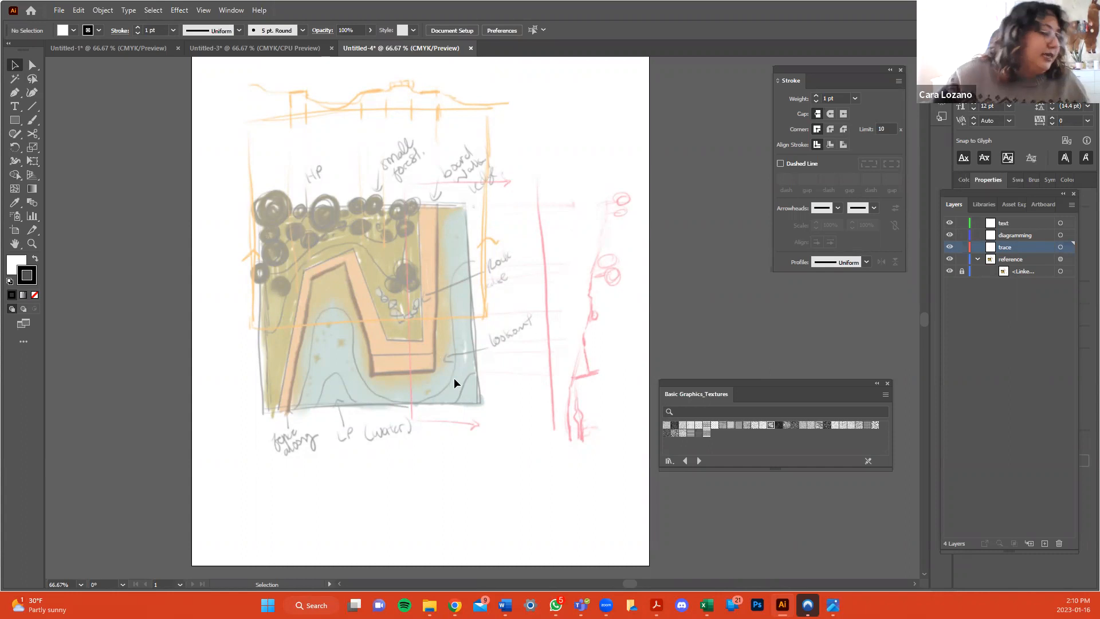
click(14, 119)
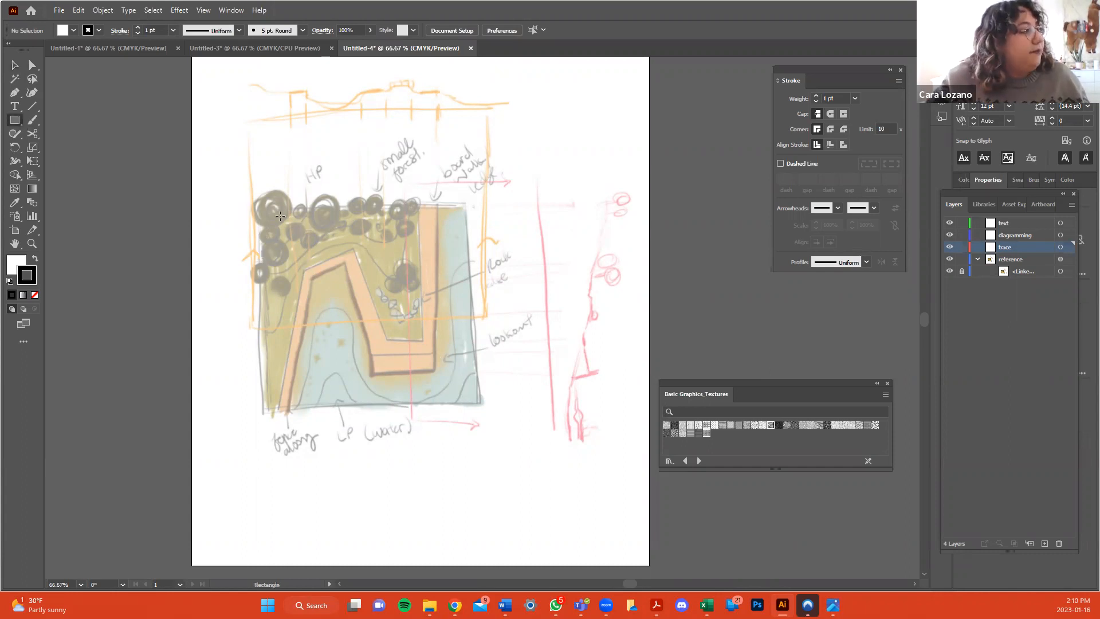
drag(260, 207, 287, 232)
drag(331, 272, 482, 409)
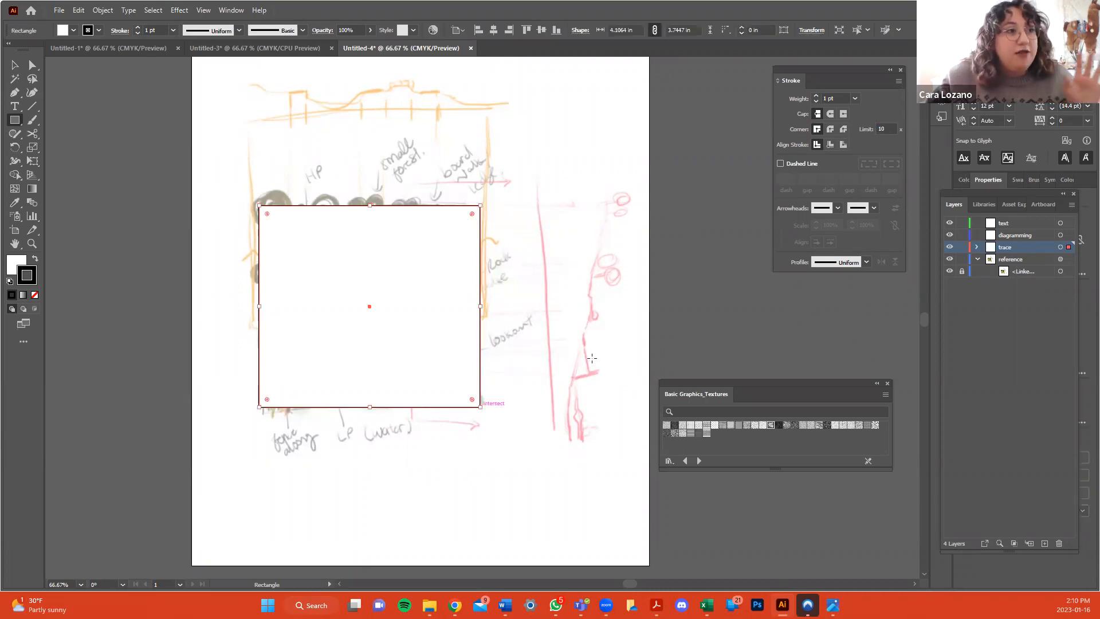
Move the Layers panel off the object properties and set the rectangle's width to 4 in.
mouse_move(998, 190)
mouse_down()
mouse_move(879, 239)
mouse_move(834, 218)
mouse_up()
click(1056, 231)
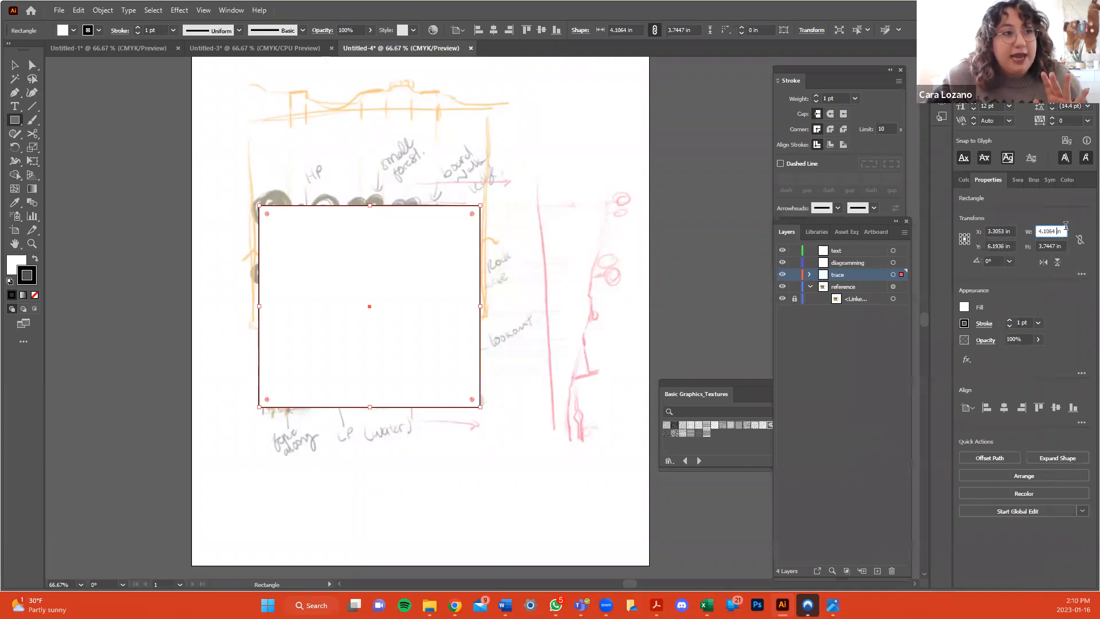
key(BackSpace)
key(BackSpace)
key(BackSpace)
key(BackSpace)
key(BackSpace)
key(Return)
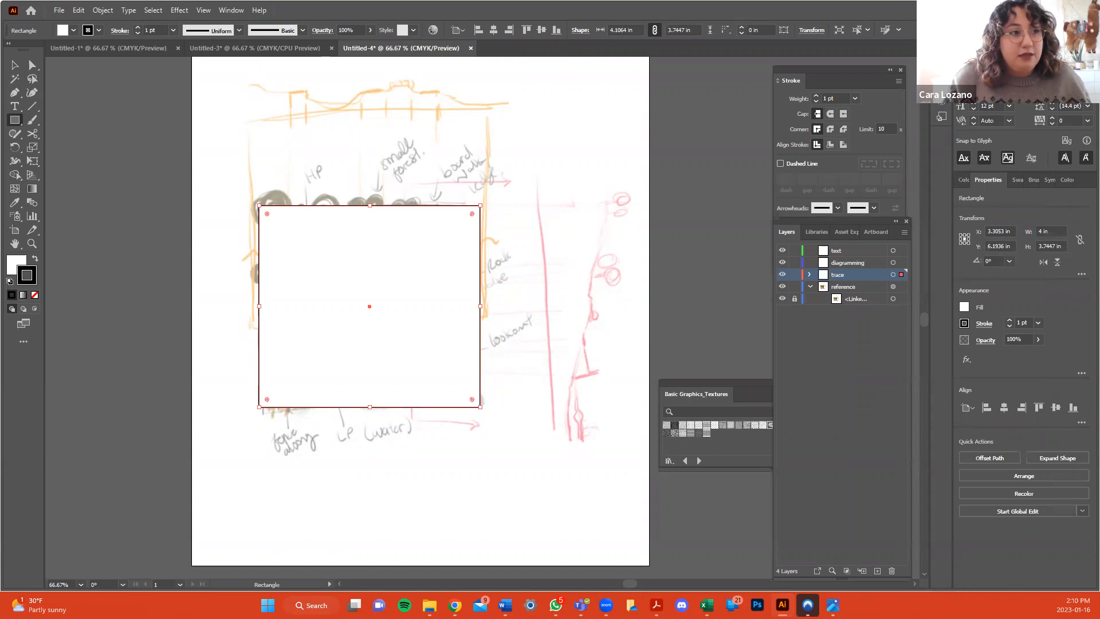
Try heights of 4 in and 5 in for the rectangle, independently of its width.
click(1048, 246)
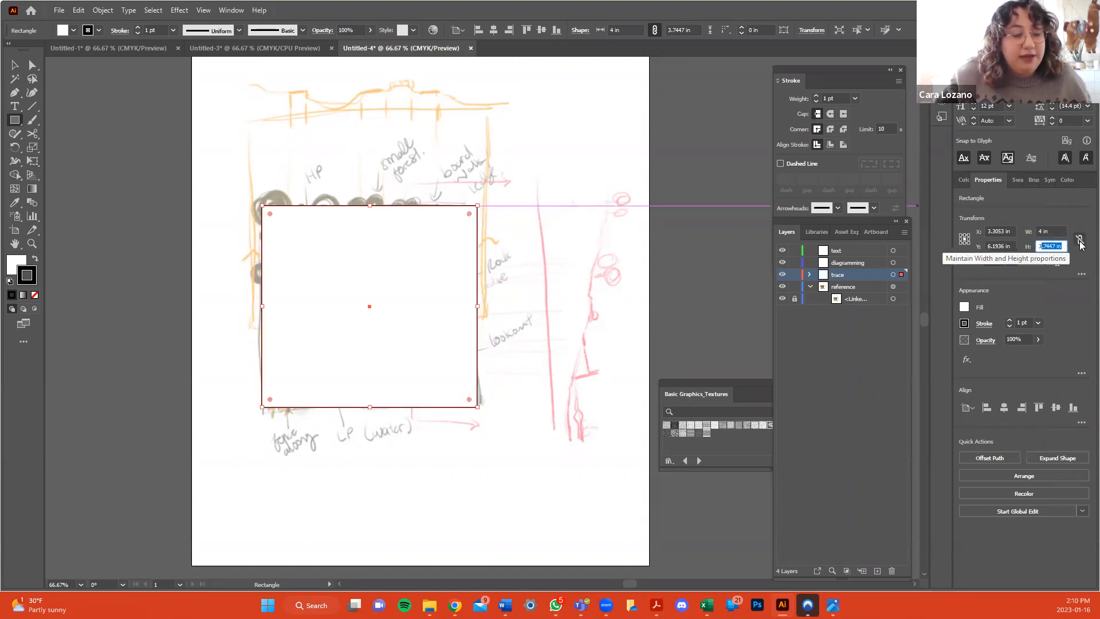
text(4in)
key(Return)
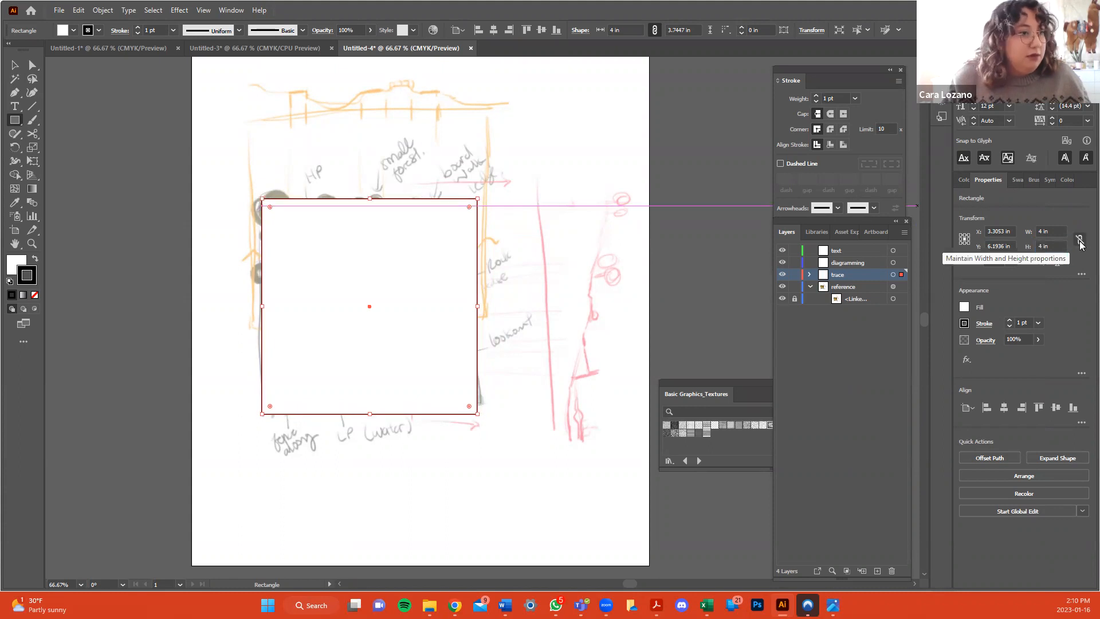
click(1067, 246)
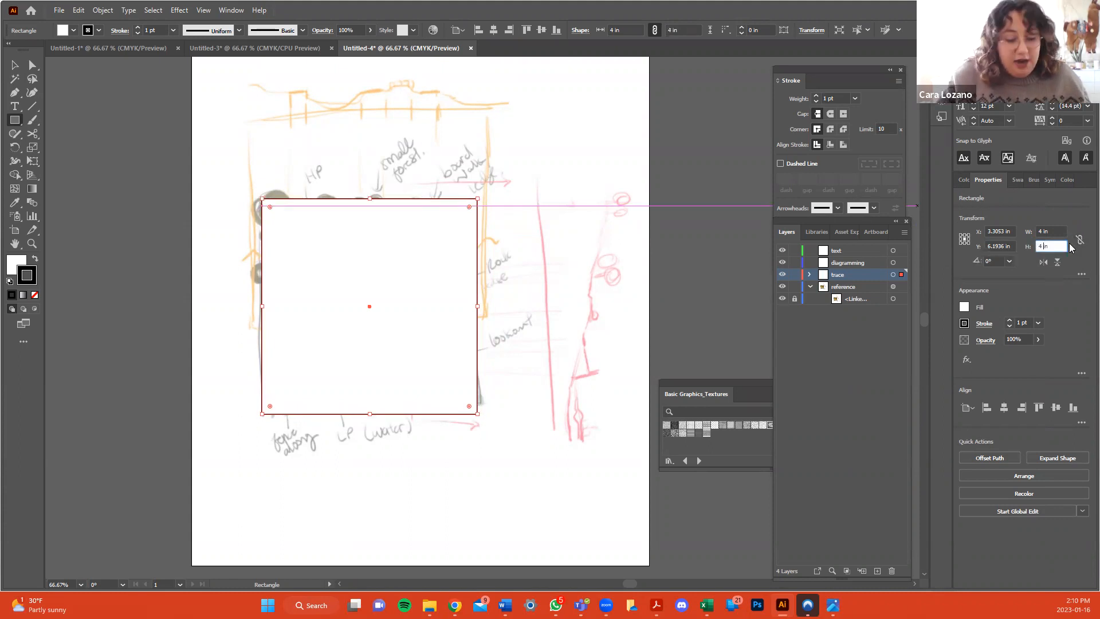
key(BackSpace)
text(5)
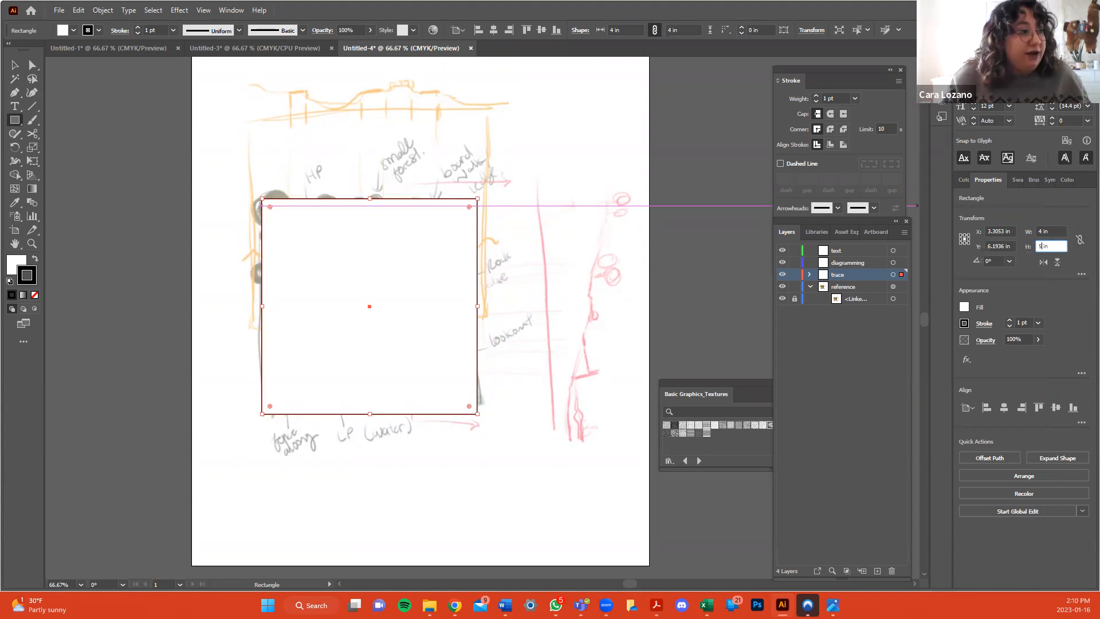
key(Return)
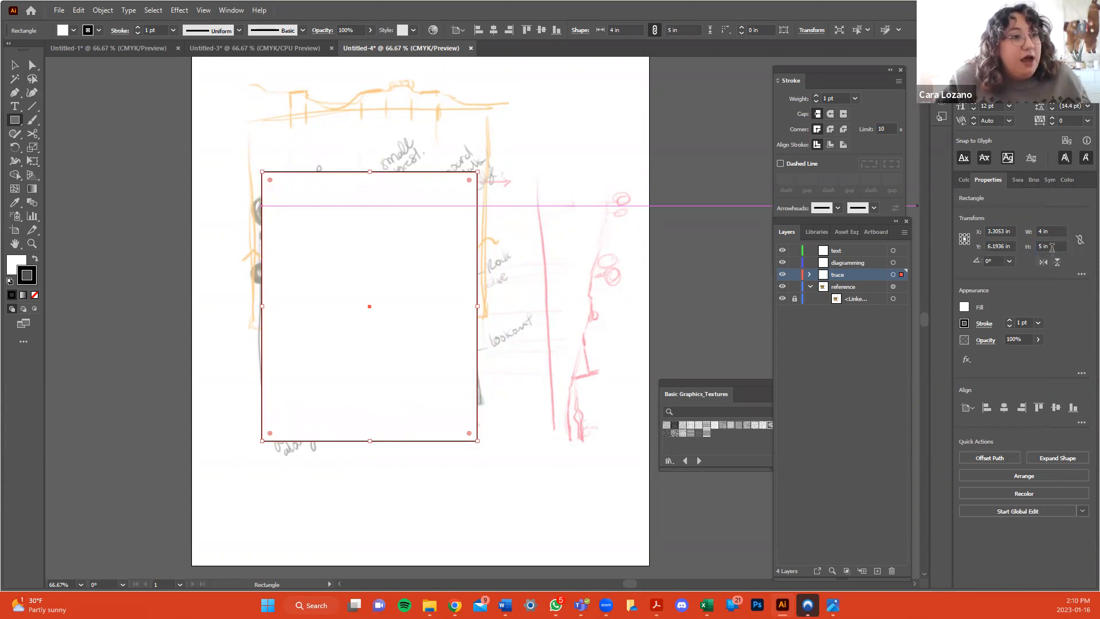
click(1061, 243)
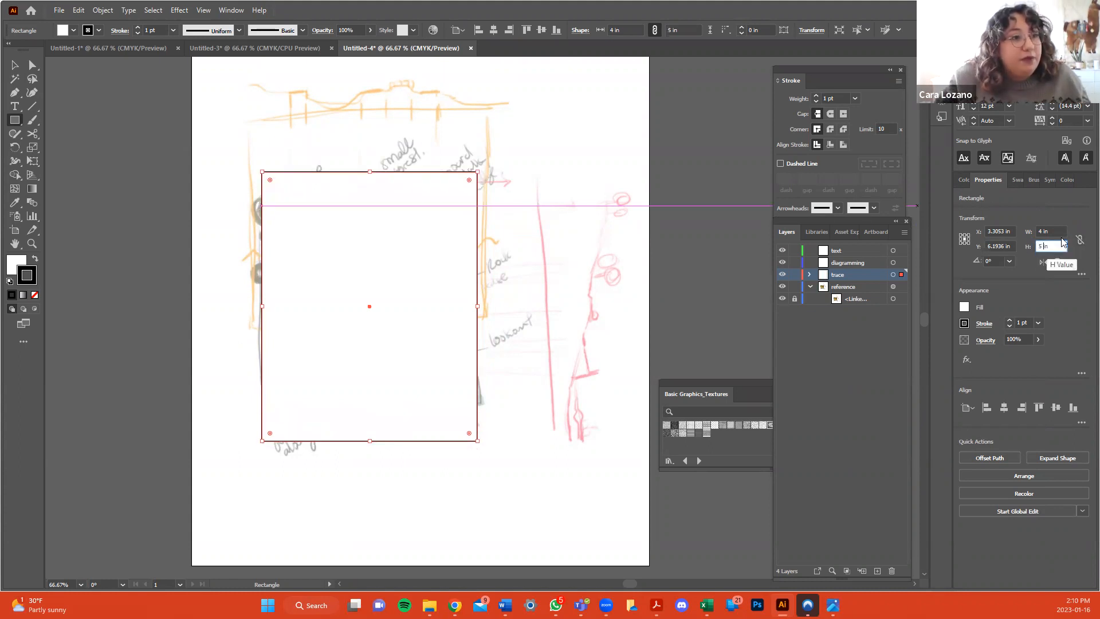
Resize the rectangle by its upper and lower edges to fit the sketched plan, about 3.71 in high.
click(15, 65)
drag(369, 170, 375, 202)
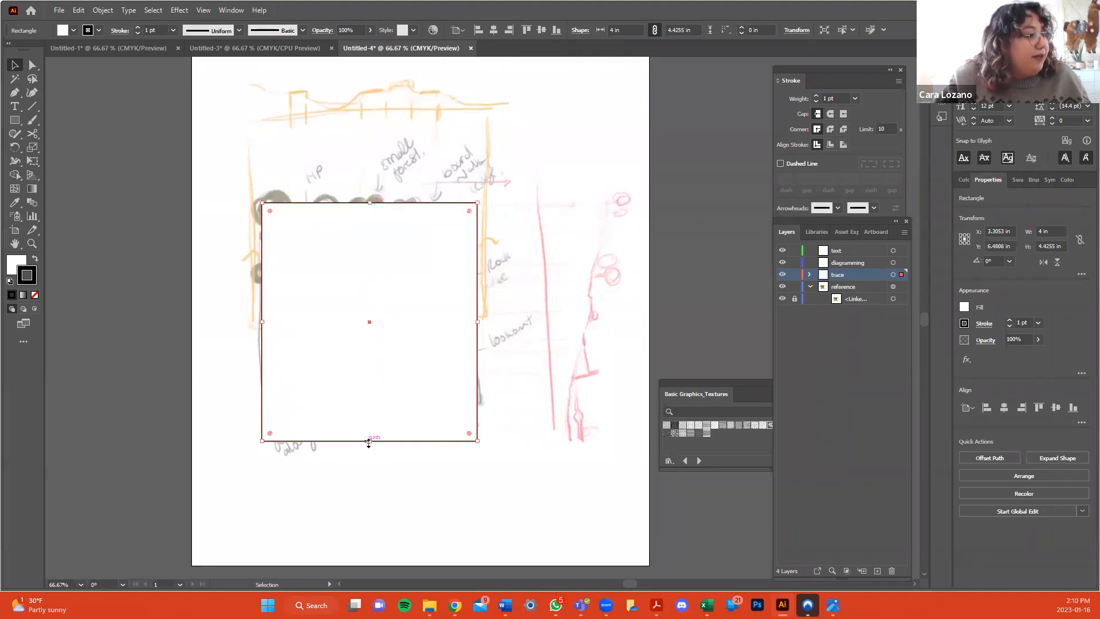
drag(378, 399, 376, 398)
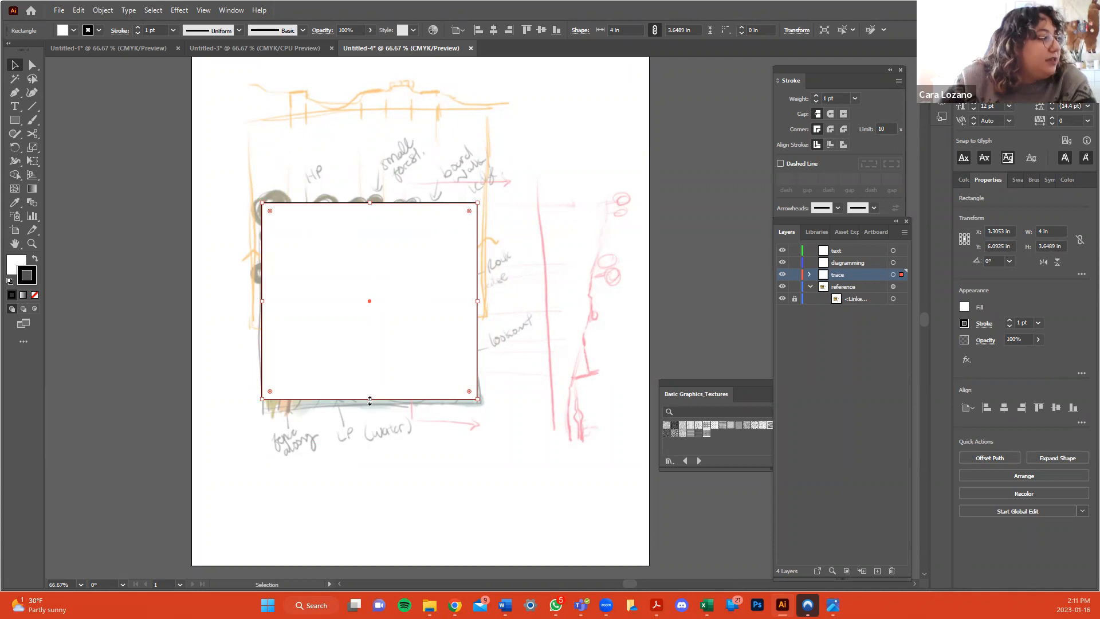
drag(369, 400, 370, 403)
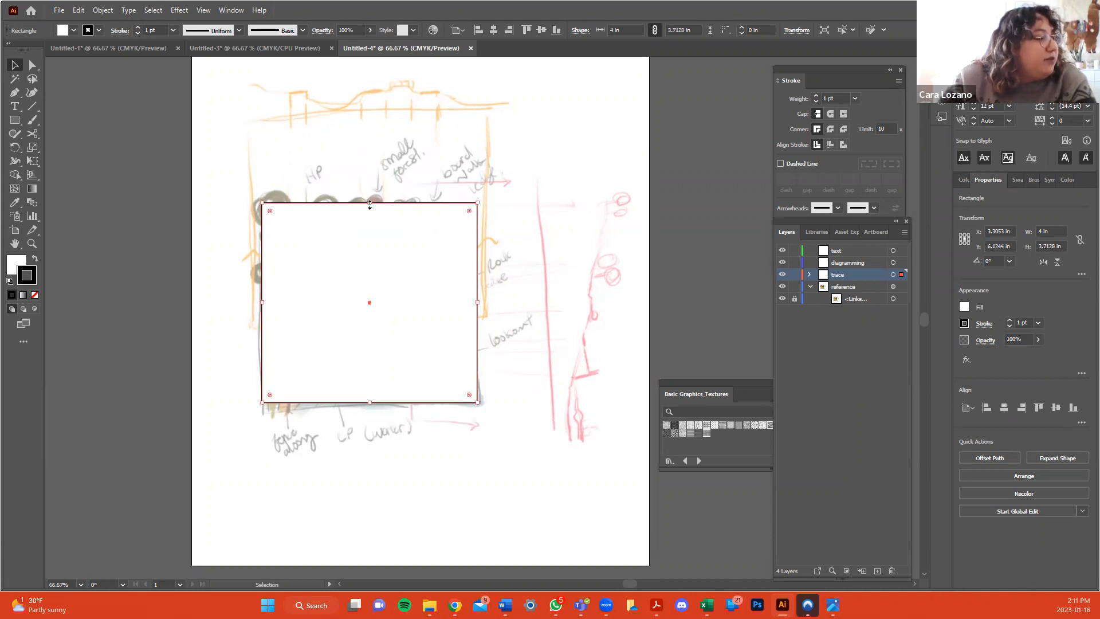
mouse_move(370, 204)
mouse_down()
mouse_move(366, 215)
mouse_move(364, 205)
mouse_up()
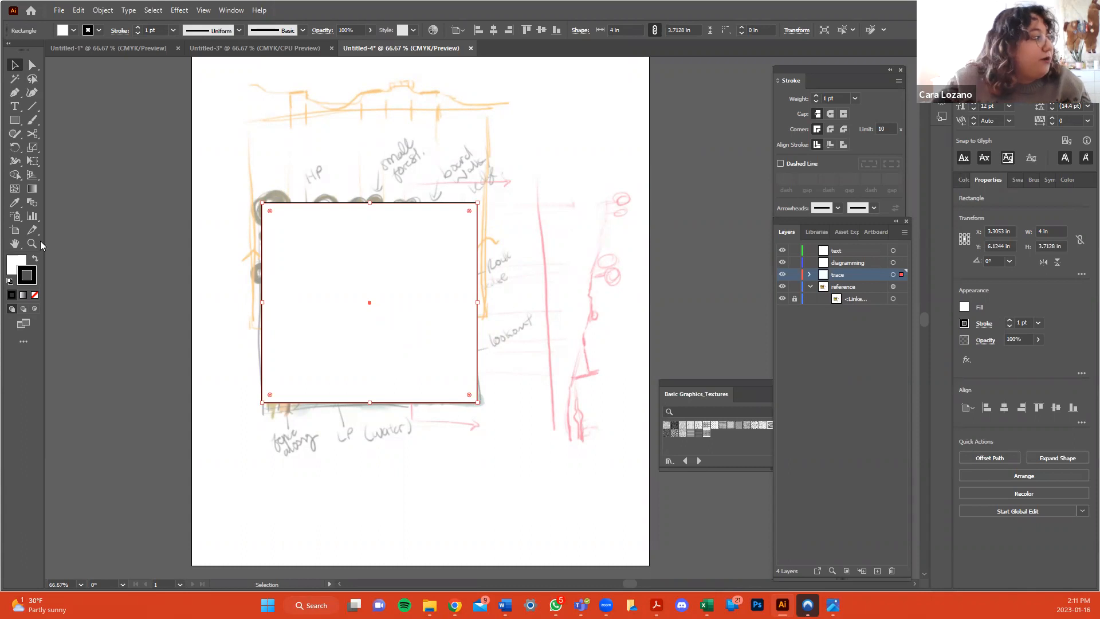
Remove the rectangle's fill, keeping its black stroke, and deselect it.
click(28, 278)
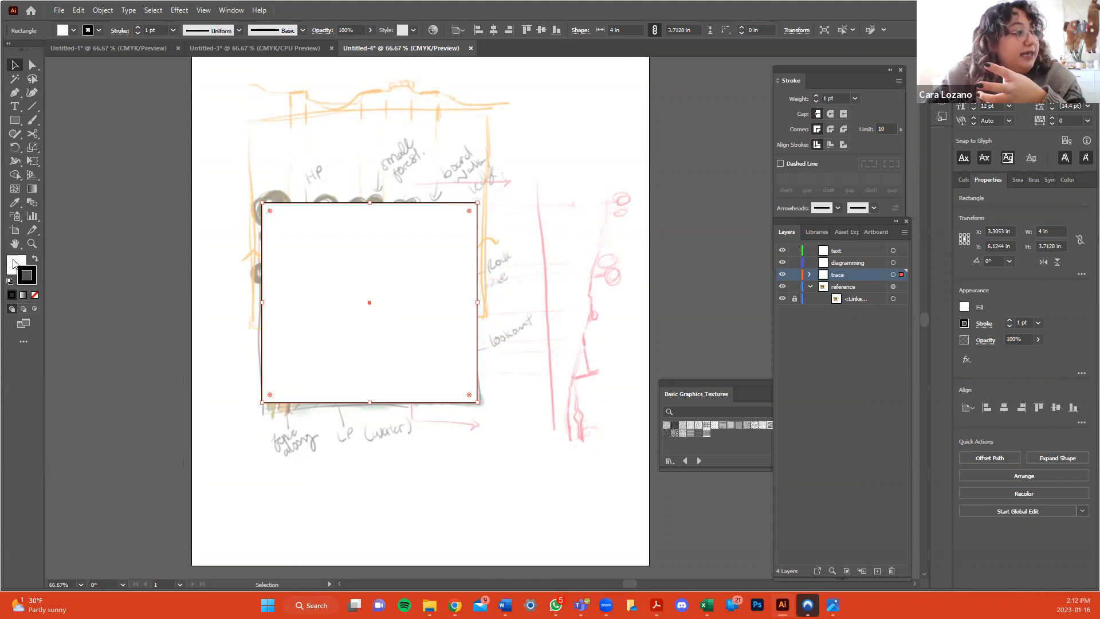
click(15, 264)
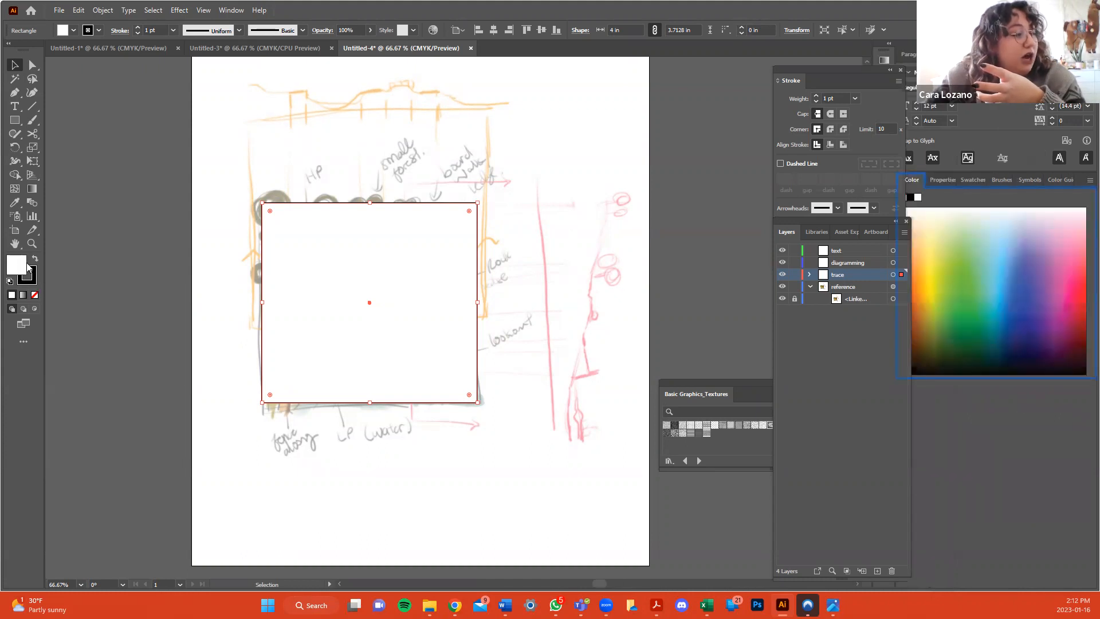
click(35, 295)
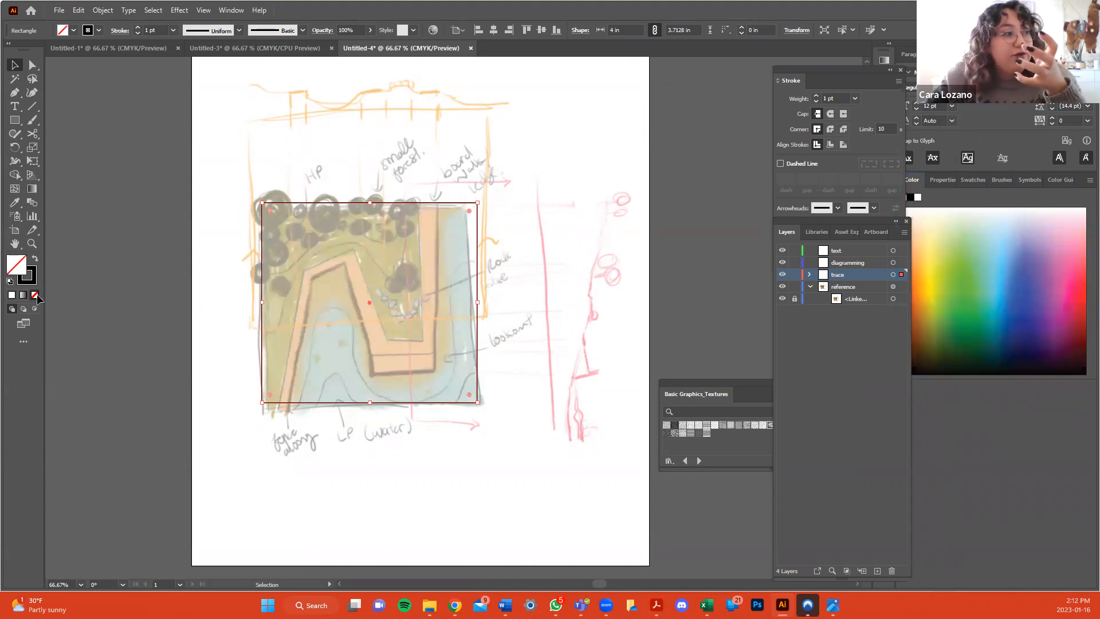
click(534, 318)
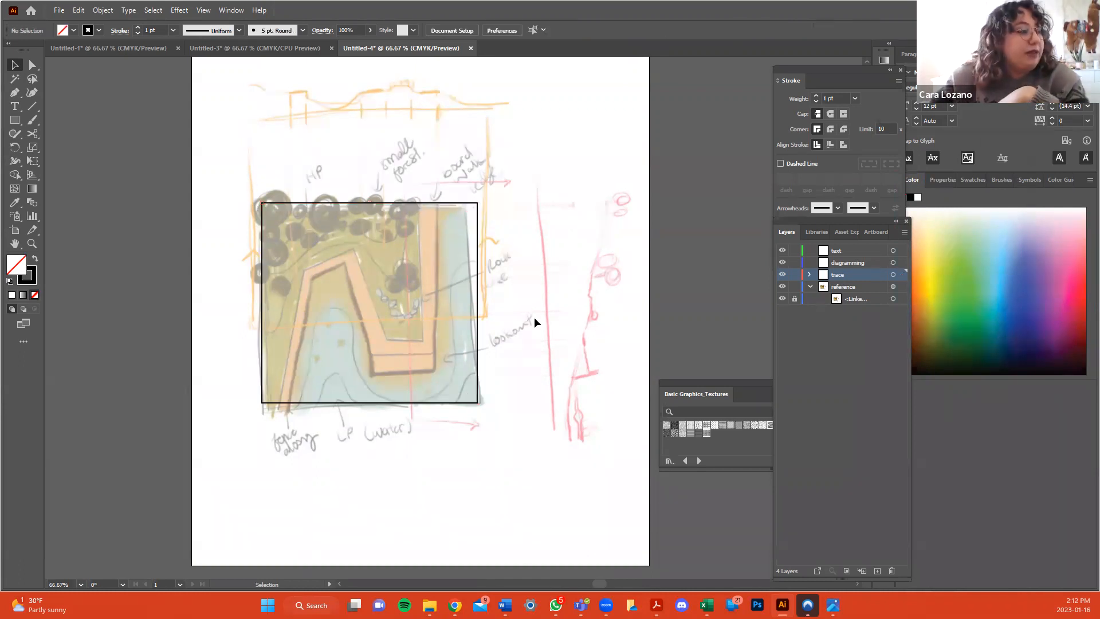
Swap the rectangle's fill and stroke colours and swap them back again.
click(478, 290)
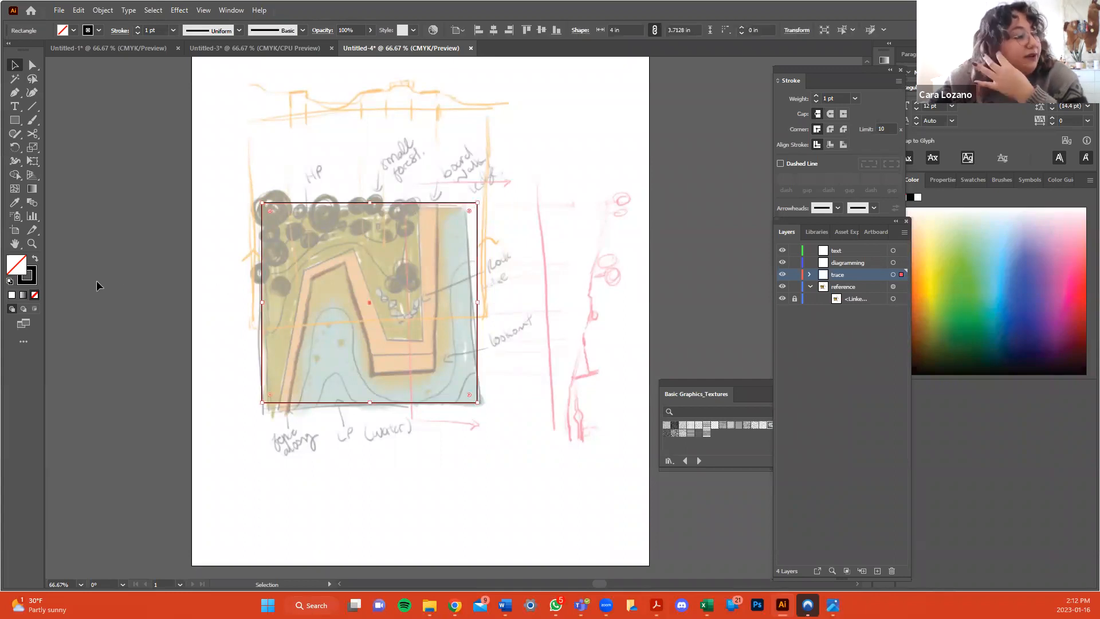
click(35, 259)
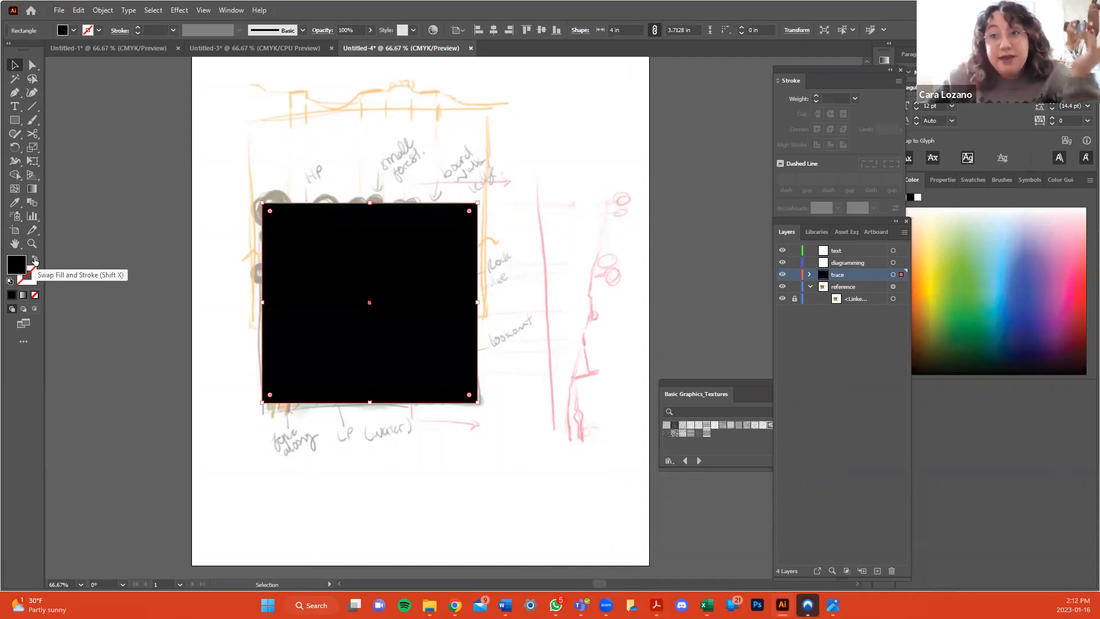
click(34, 259)
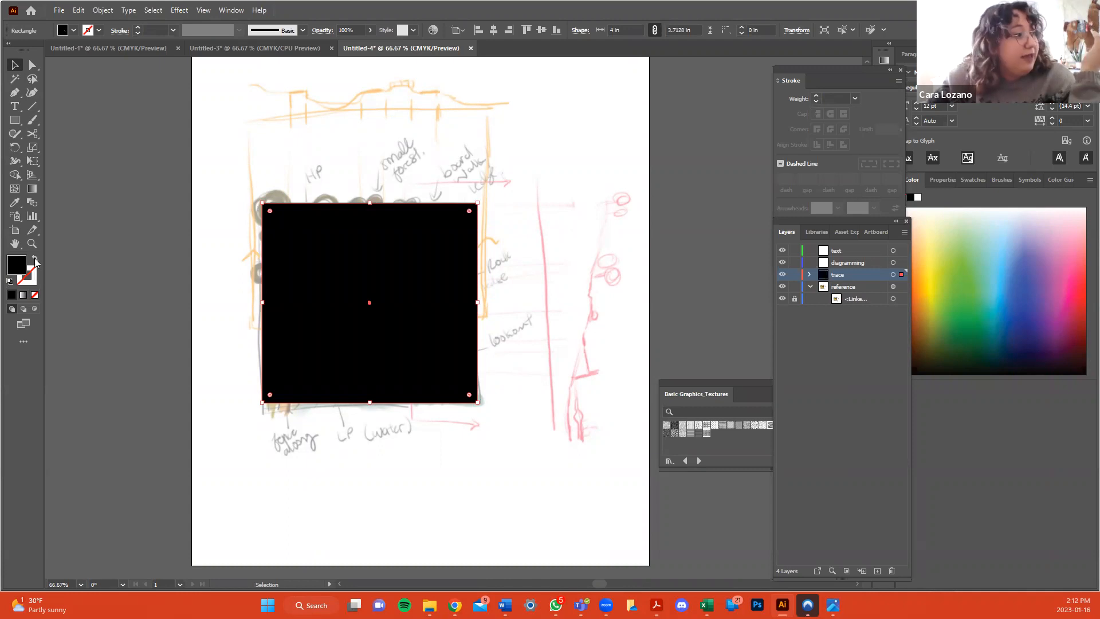
click(113, 311)
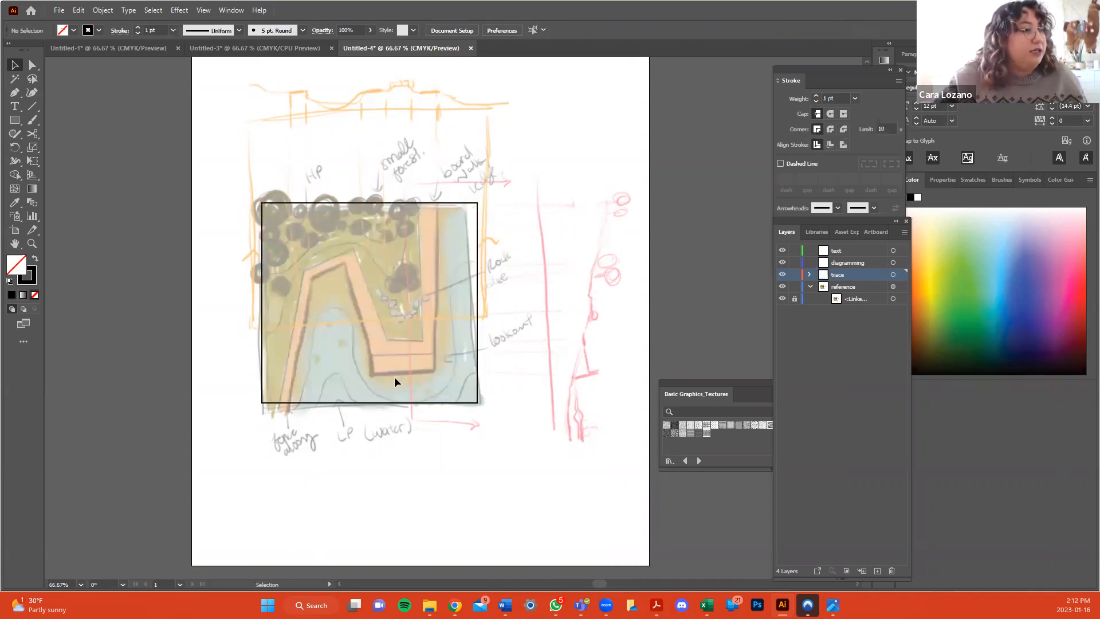
Expand the trace layer's contents, rename its rectangle with a name starting "site bo", and clear the selection.
click(479, 264)
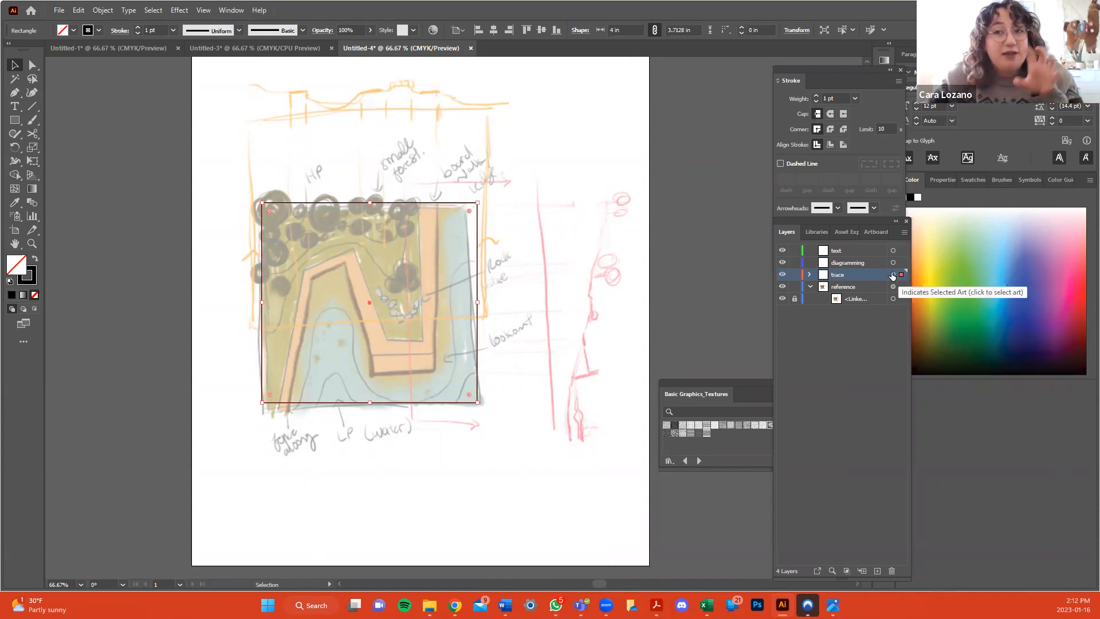
click(810, 275)
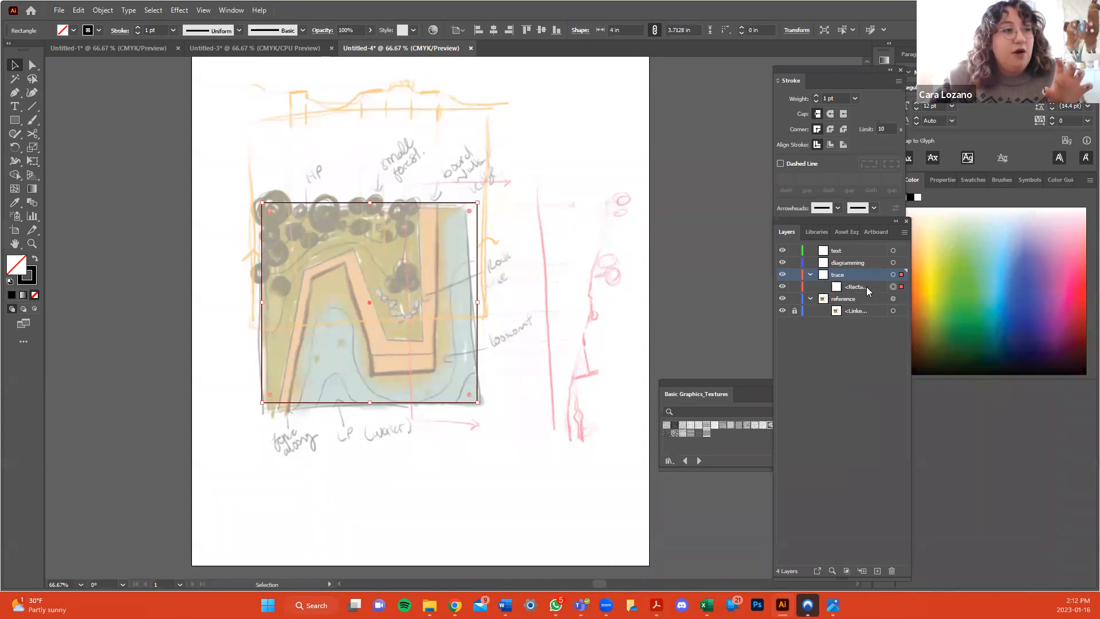
double_click(862, 289)
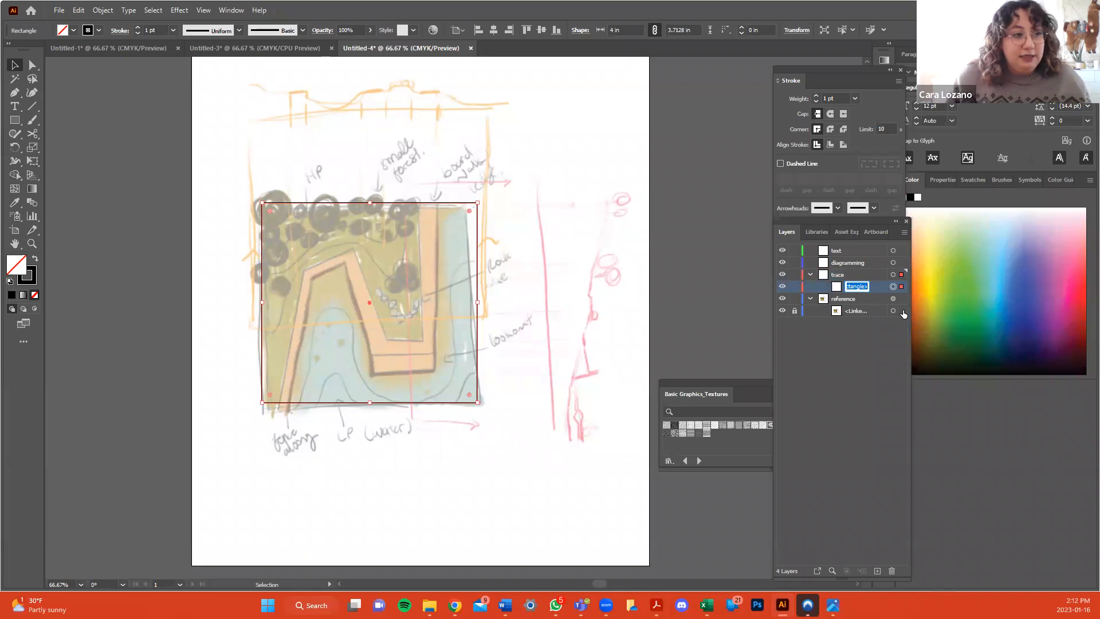
text(Bo)
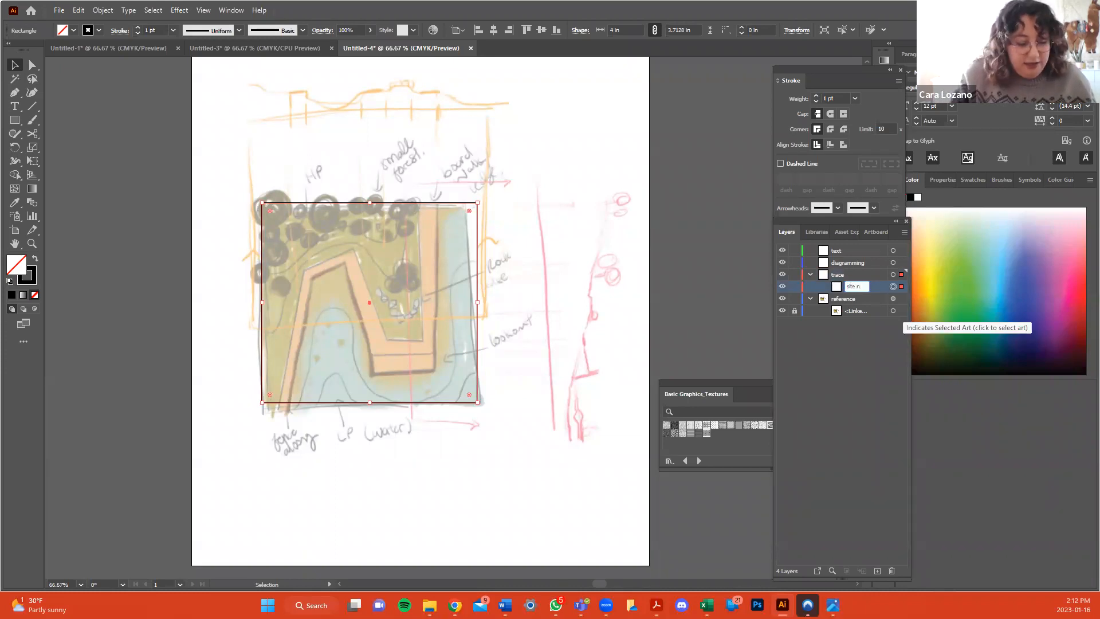
key(Return)
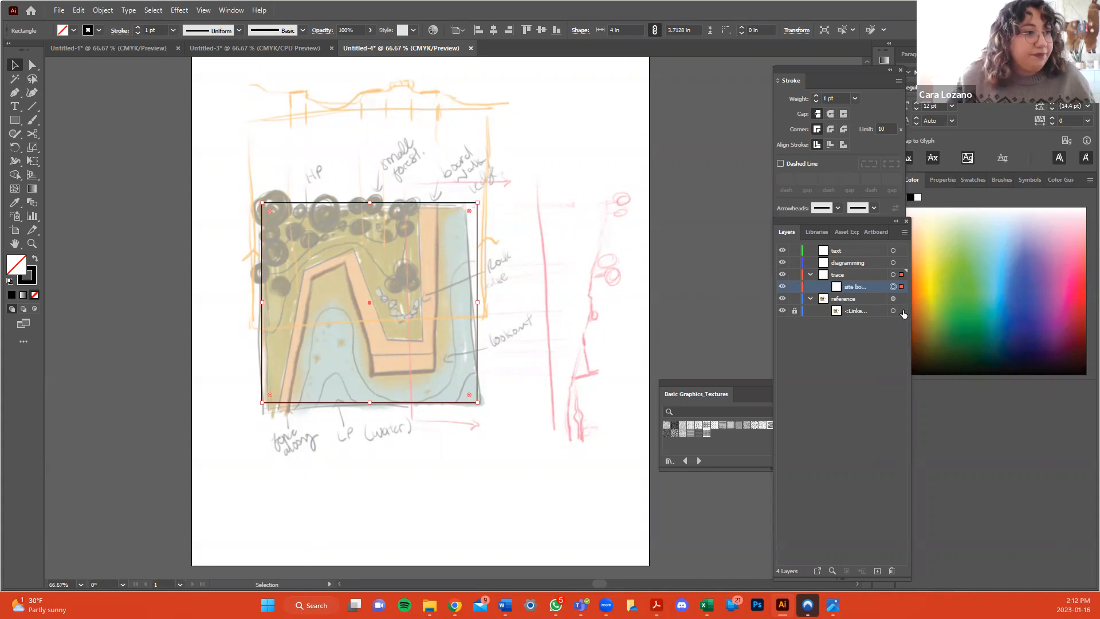
click(844, 395)
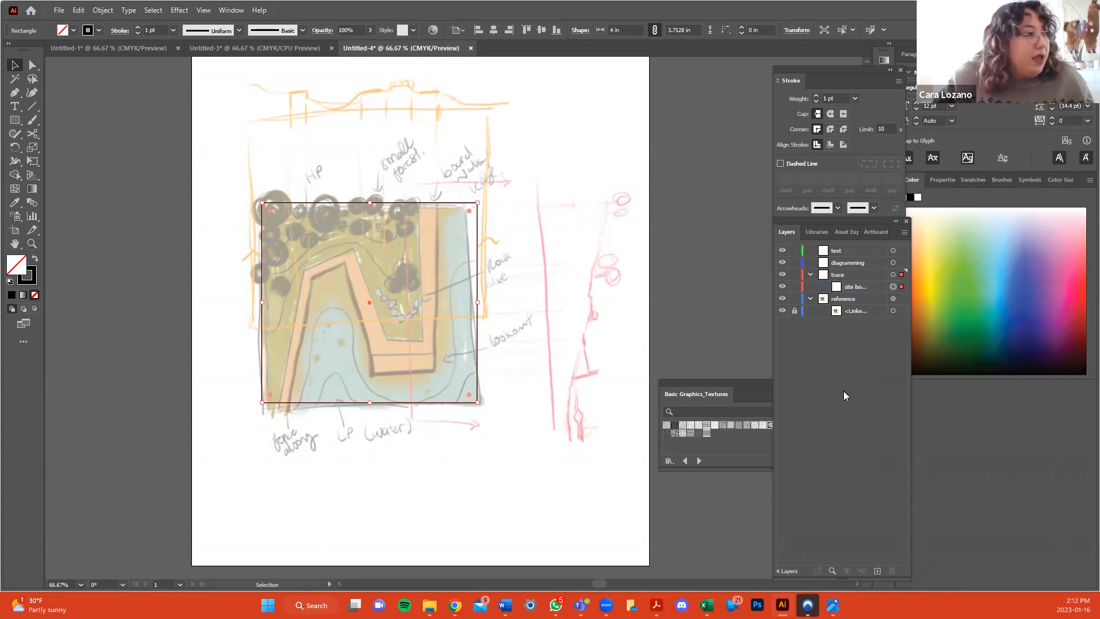
click(582, 276)
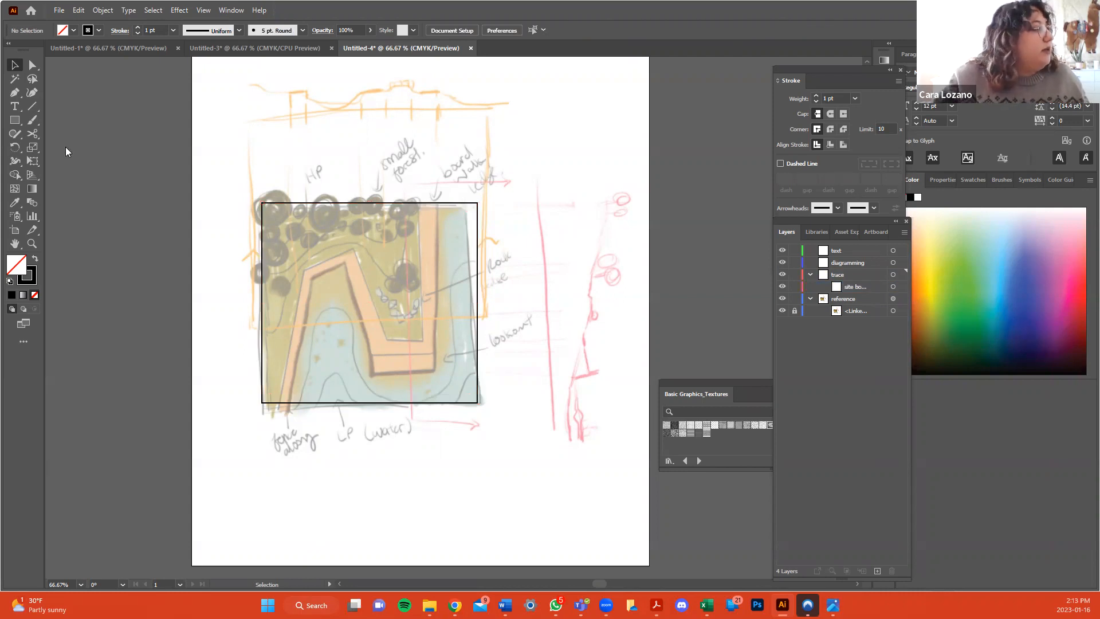
Try a four-point zigzag path with the Pen tool above the sketched plan and undo it.
click(15, 93)
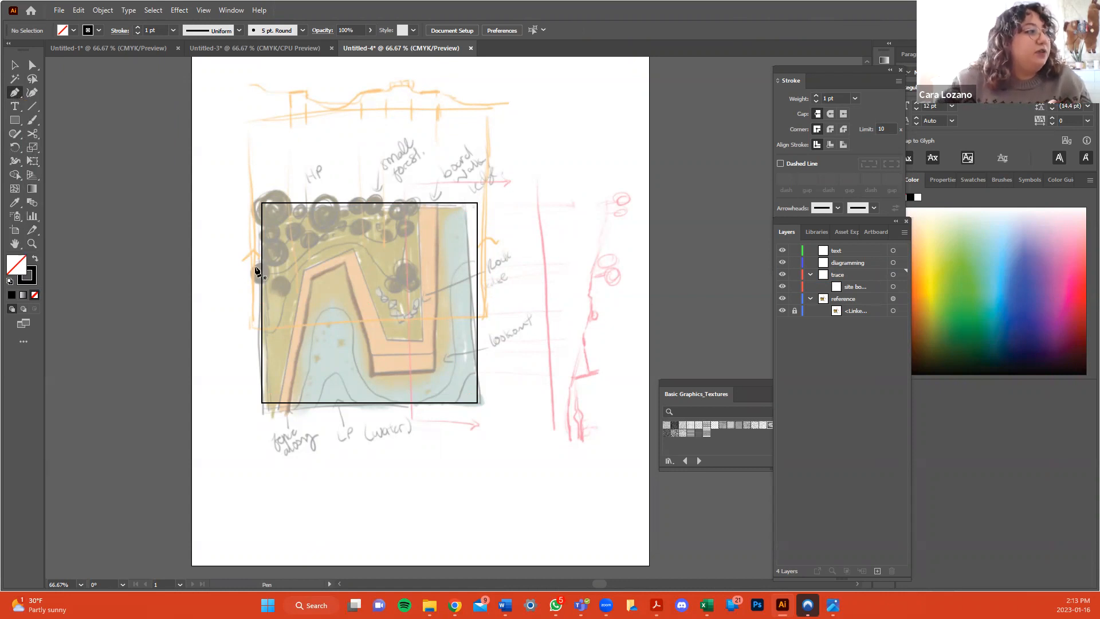
click(295, 140)
click(402, 116)
click(506, 159)
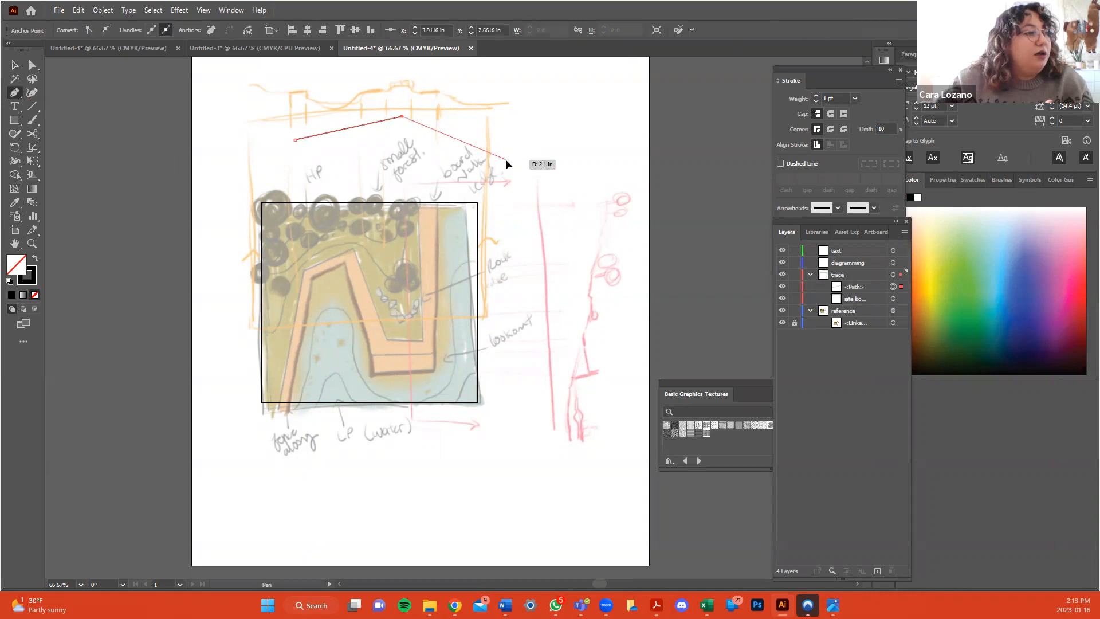
click(580, 126)
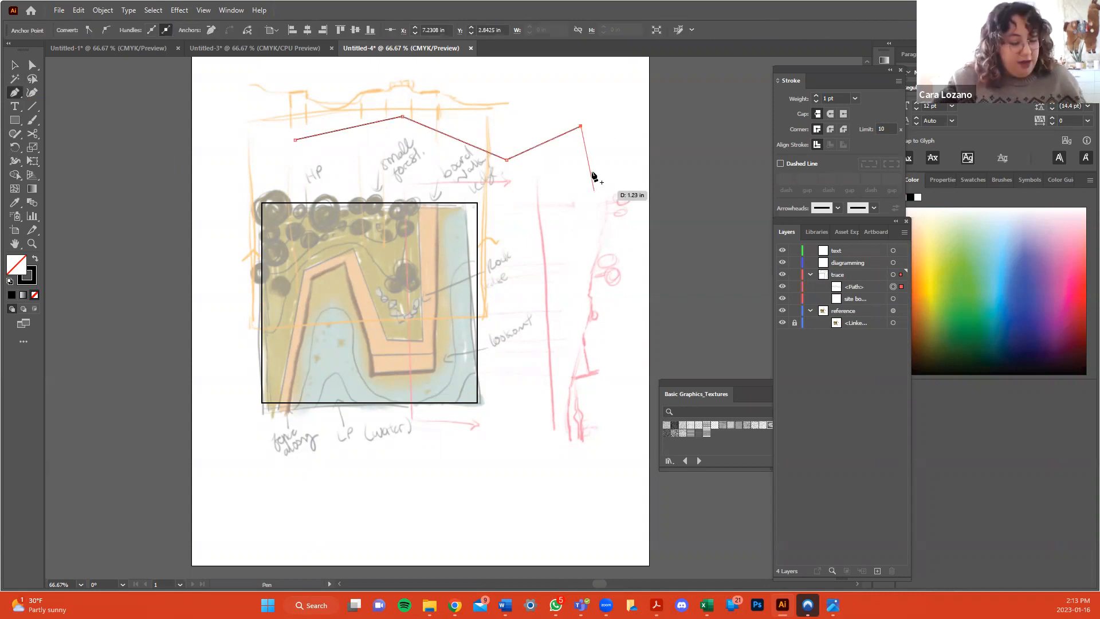
key(ctrl+z)
key(ctrl+z)
key(ctrl+z)
key(ctrl+z)
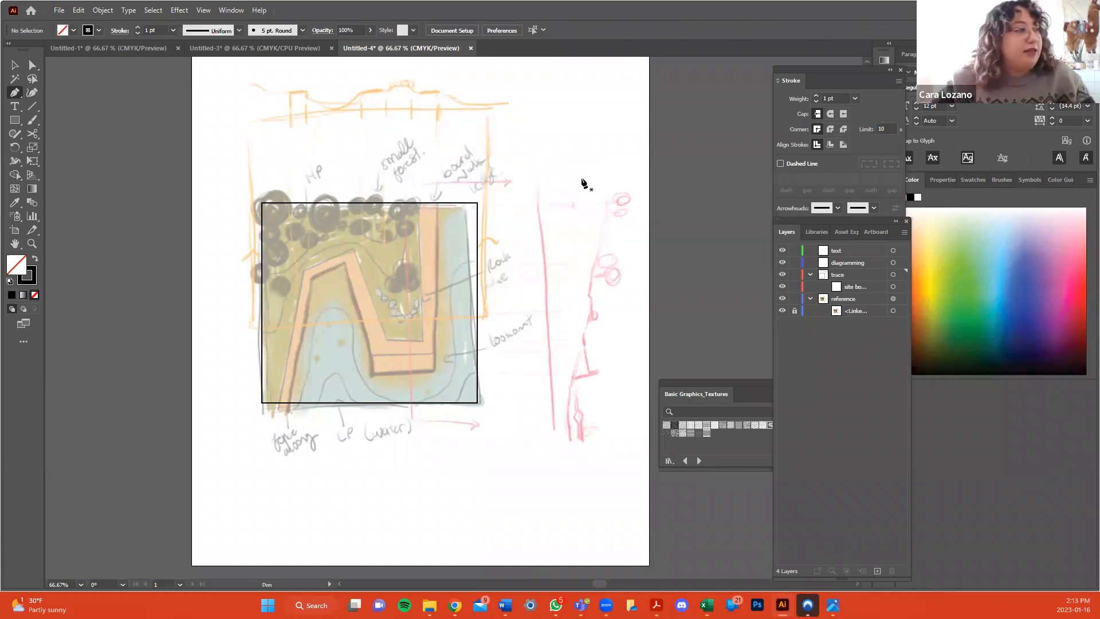
Trace the boardwalk's outer edge with the Pen tool from the site's lower boundary through its bends and lookout to the upper boundary.
click(279, 403)
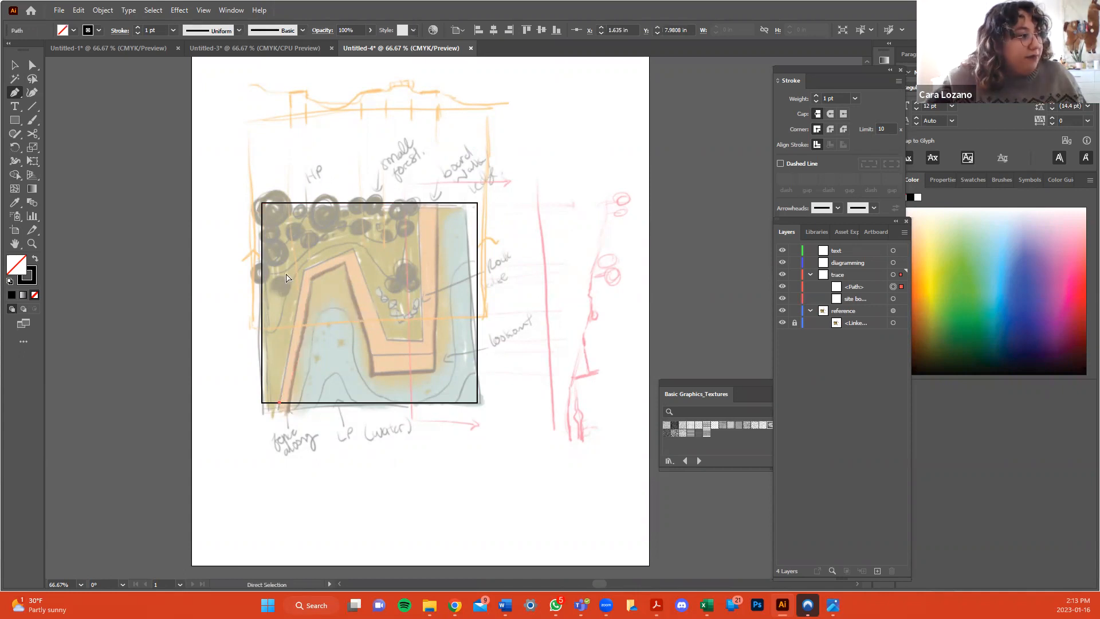
ctrl+click(301, 293)
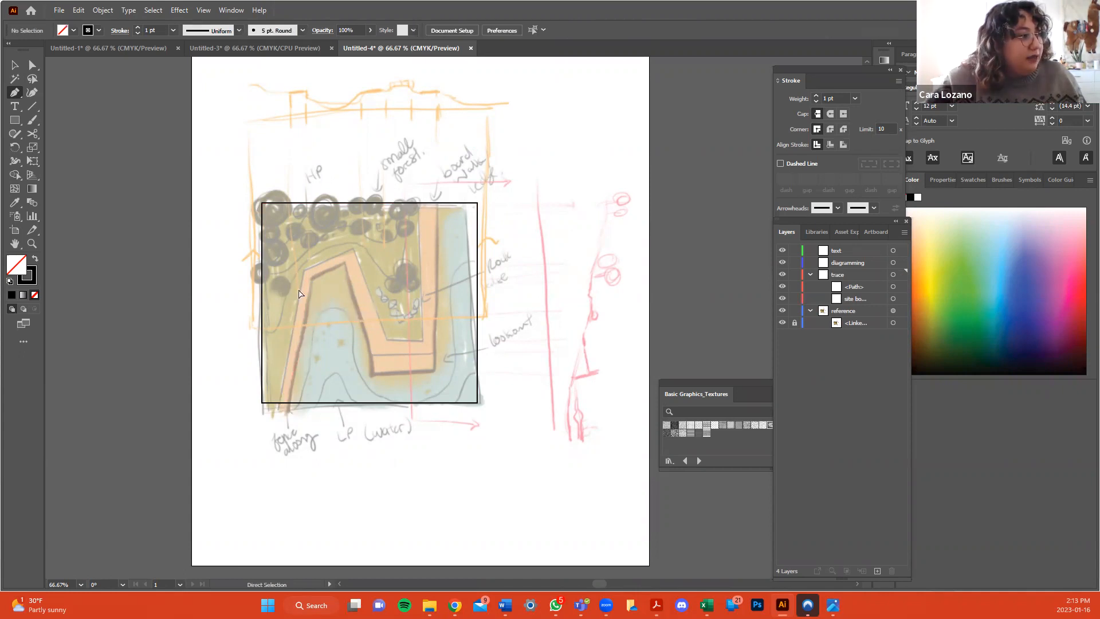
click(286, 402)
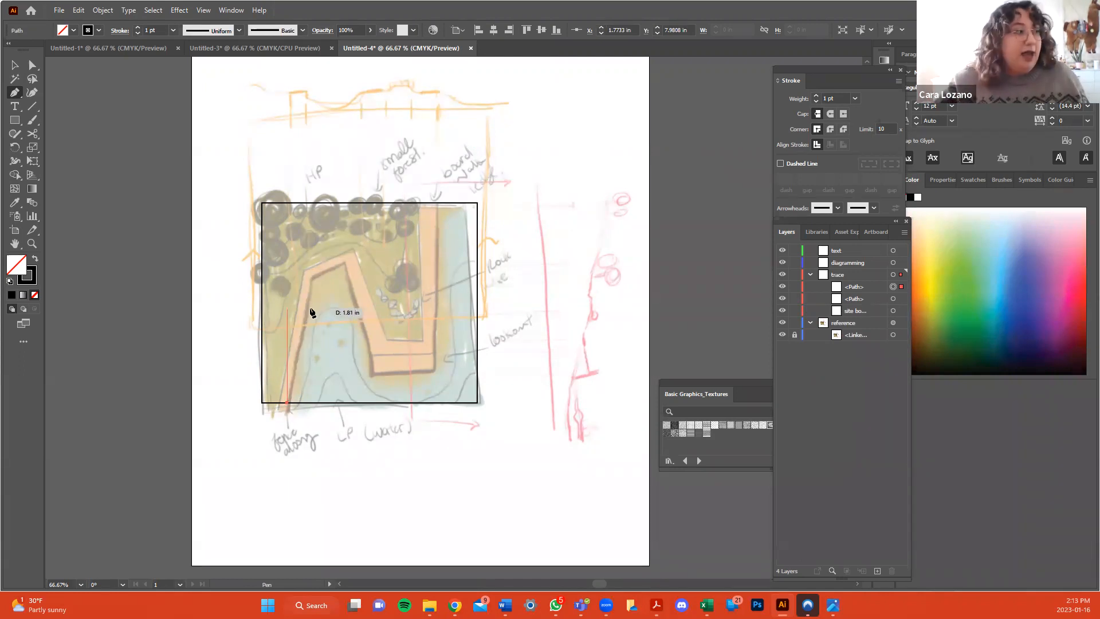
click(310, 279)
click(347, 265)
click(370, 355)
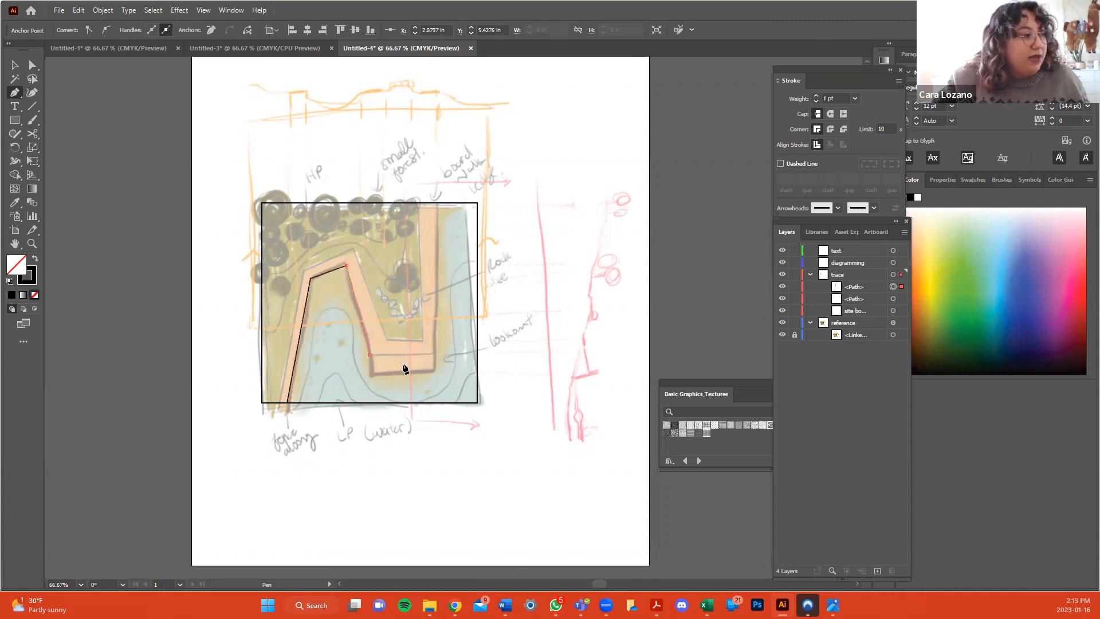
click(370, 374)
click(433, 374)
click(435, 203)
Continue the boardwalk path across its upper end and back along the inner edge, closing it at the starting point.
shift+click(420, 203)
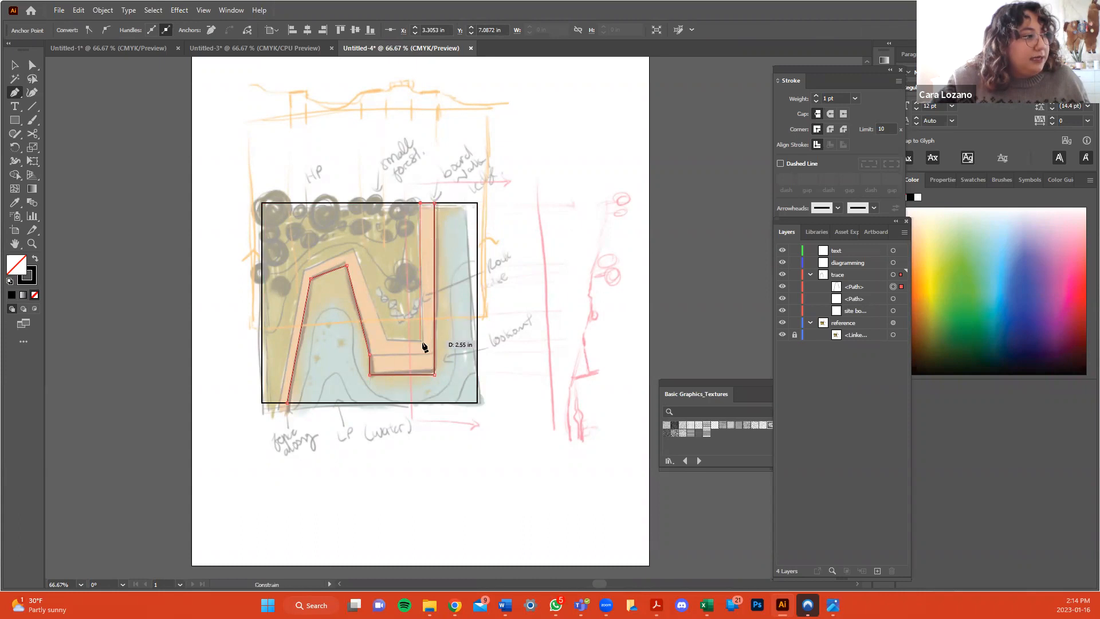
shift+click(390, 345)
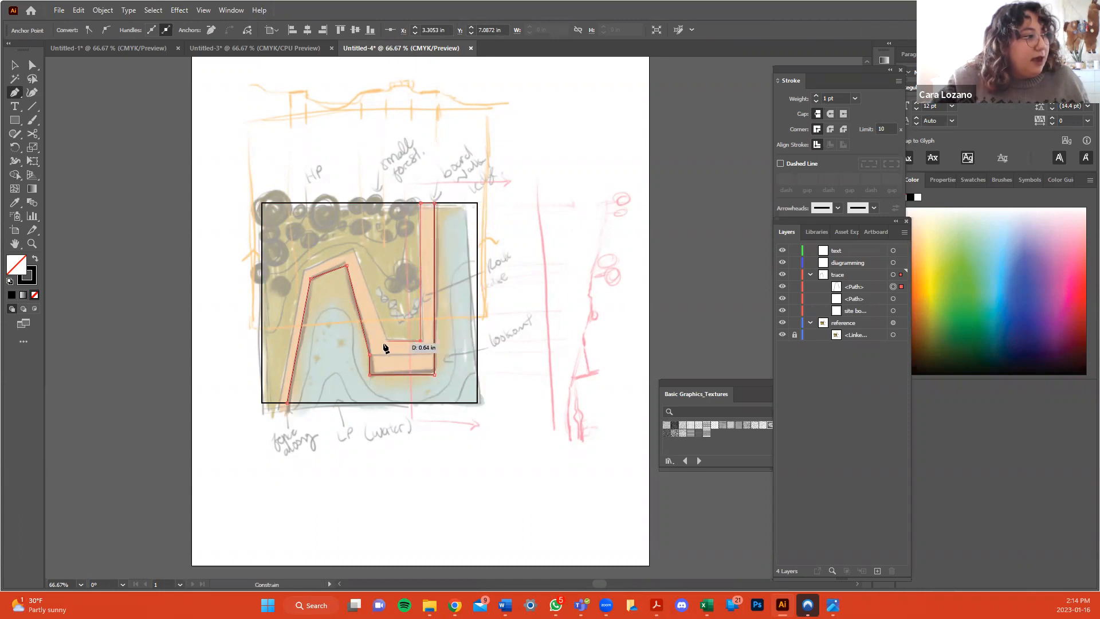
click(353, 248)
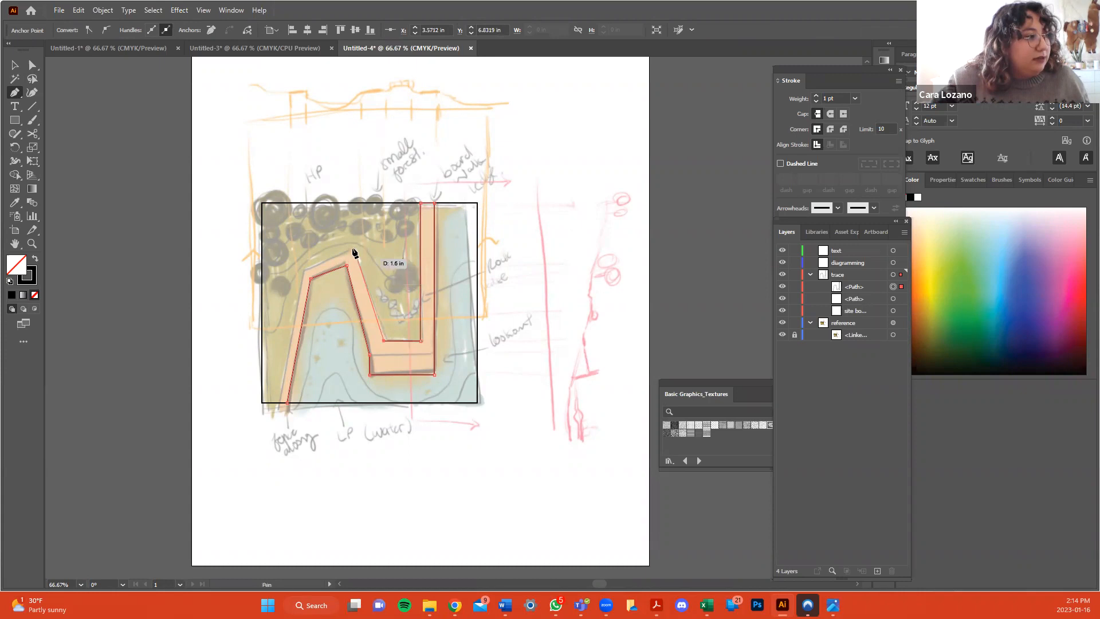
click(303, 268)
click(276, 403)
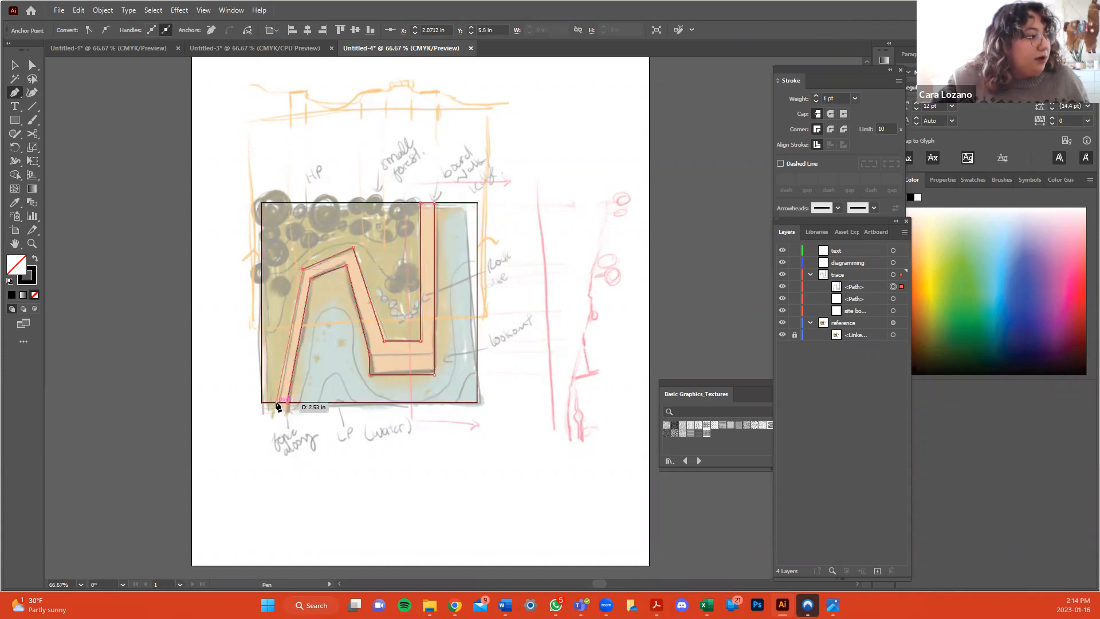
click(288, 403)
Rename the closed boardwalk path in the trace layer as Boardwalk and deselect it.
key(v)
double_click(848, 286)
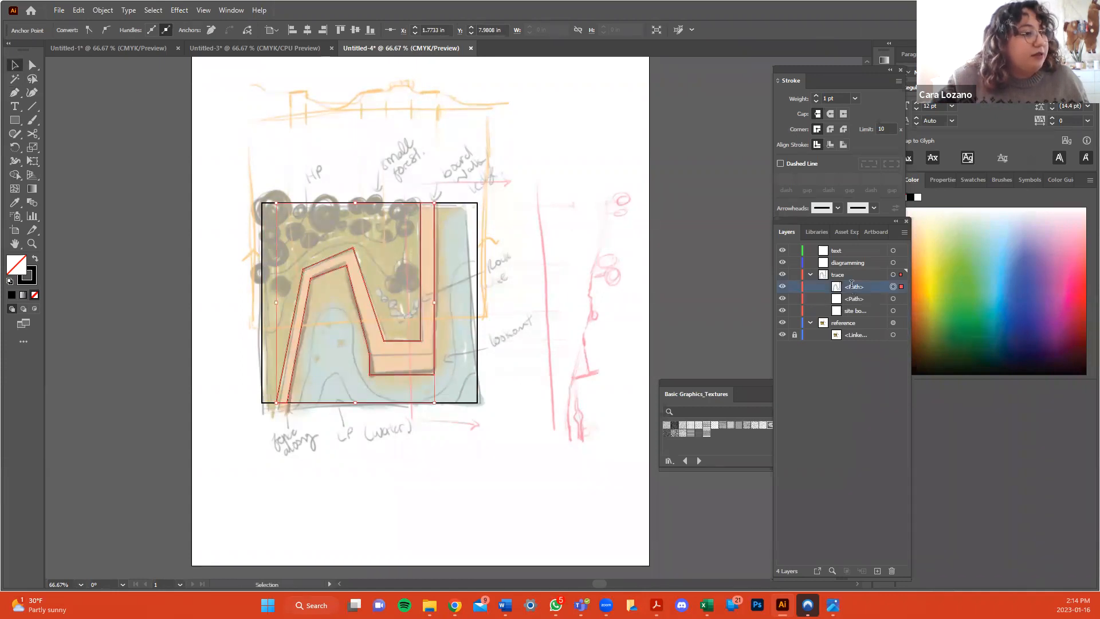
text(Boarsd)
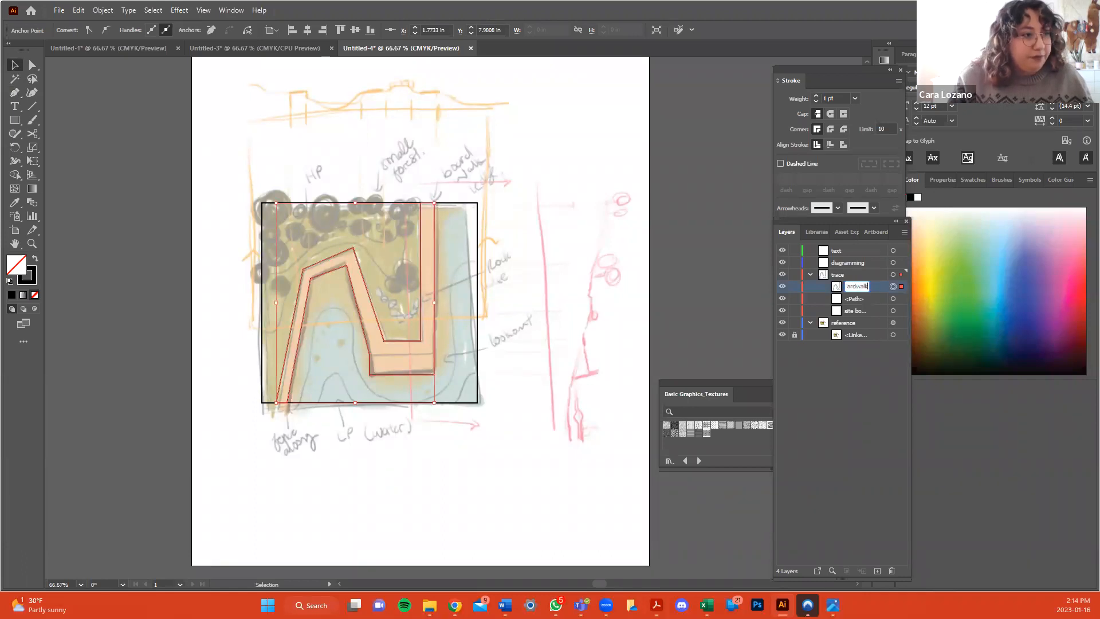
click(855, 440)
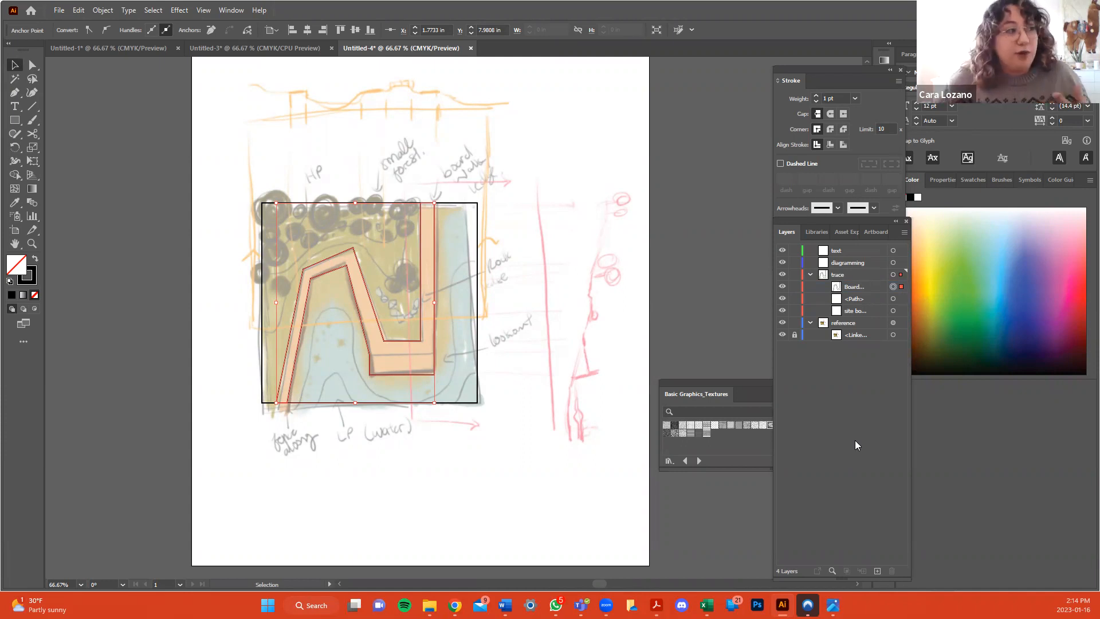
click(554, 229)
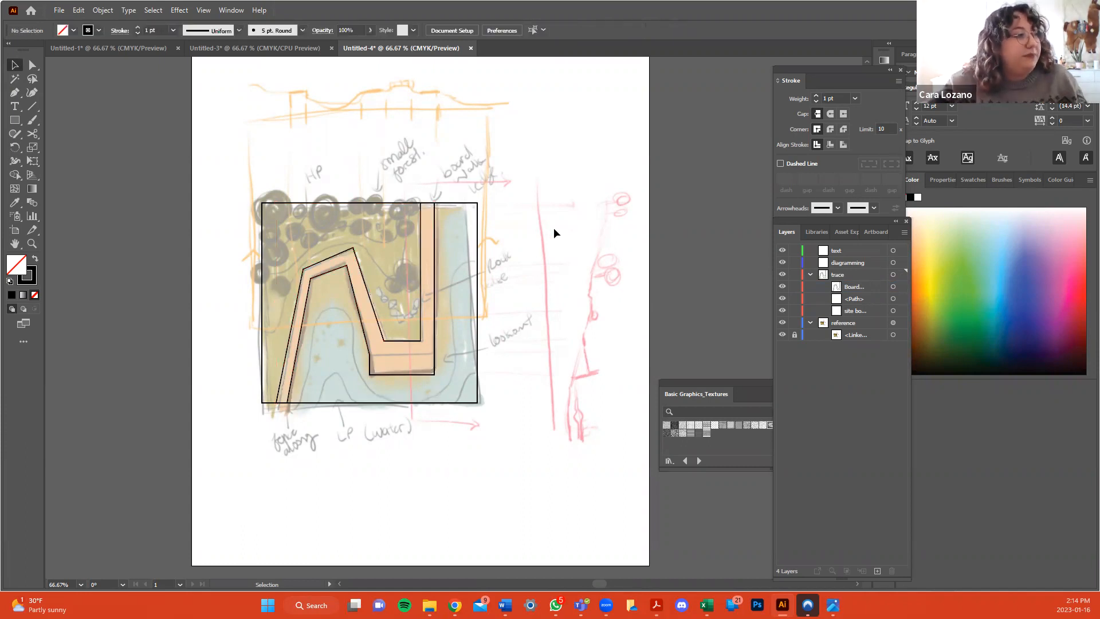
Draw a circle about 0.73 in across with the Ellipse tool in the blank area above the section sketch.
scroll(594, 270, up, 5)
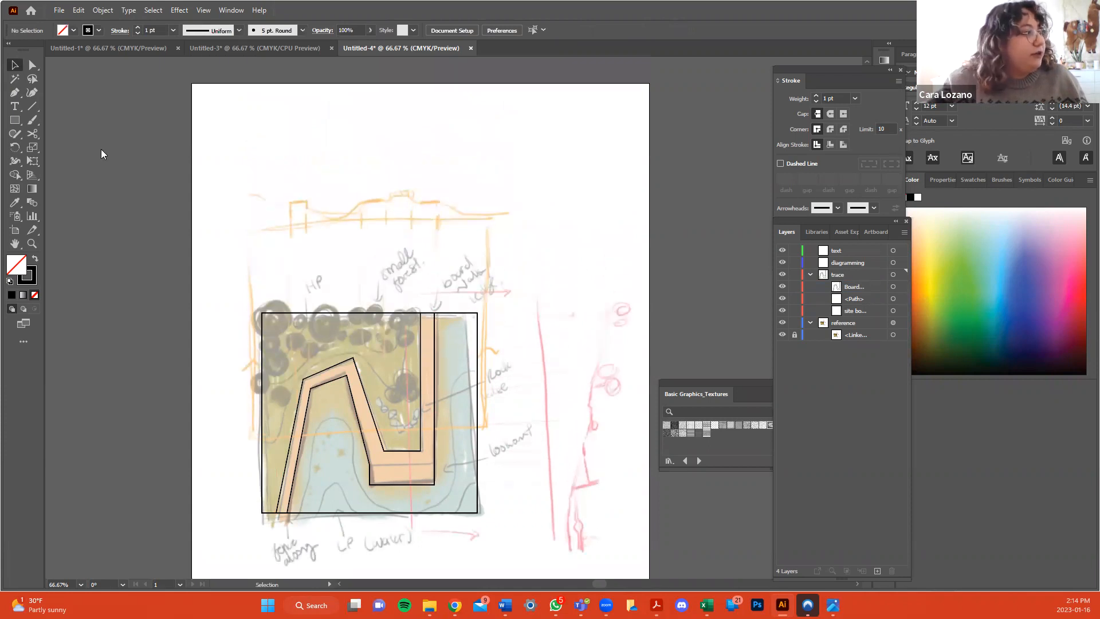
scroll(104, 153, down, 1)
click(15, 120)
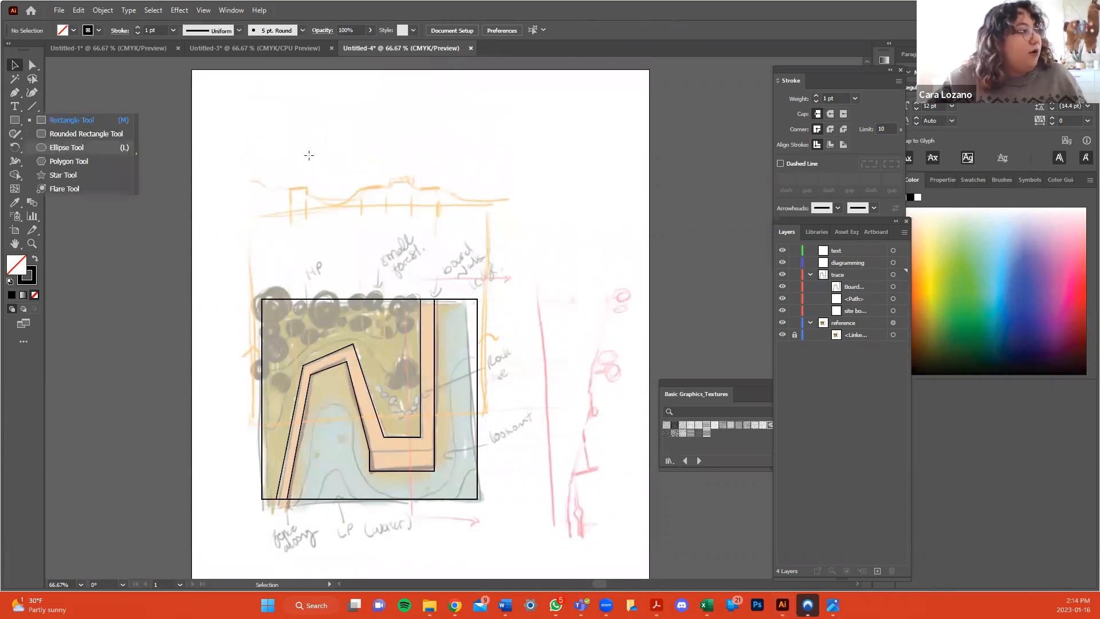
click(46, 148)
drag(244, 103, 276, 143)
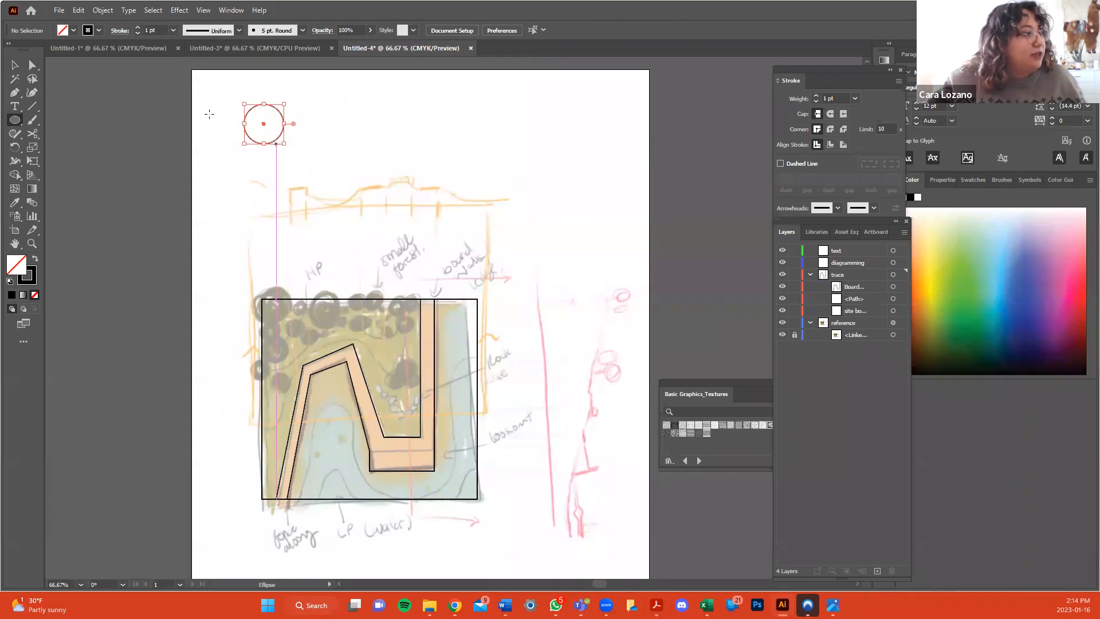
click(15, 65)
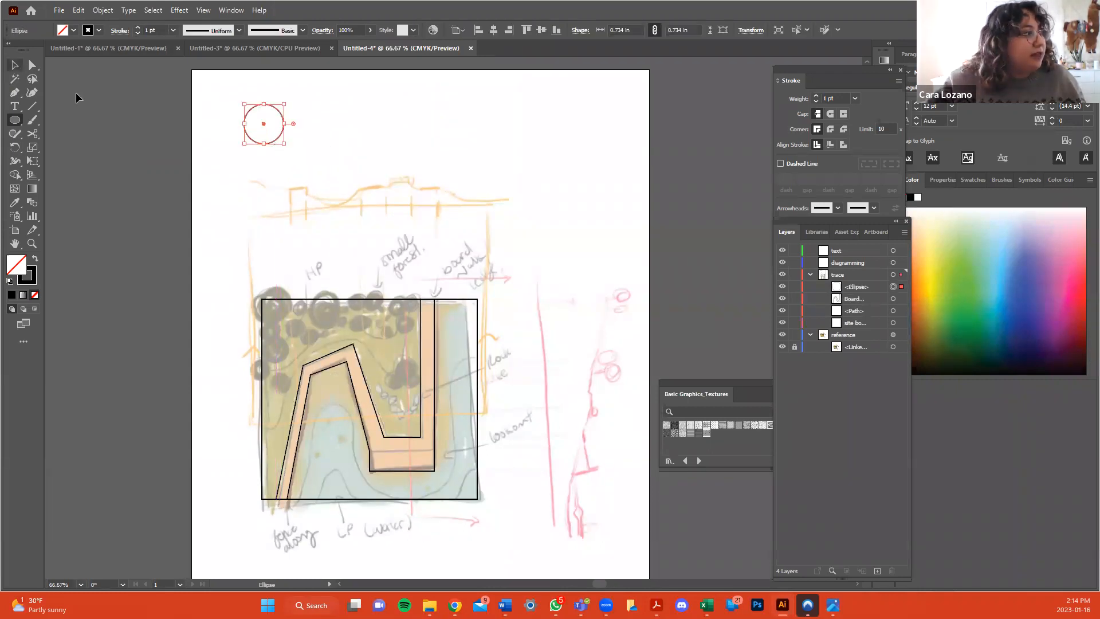
click(280, 163)
Turn a copy of the circle into a small centre dot inside the original, filled black with no stroke.
drag(275, 143, 464, 334)
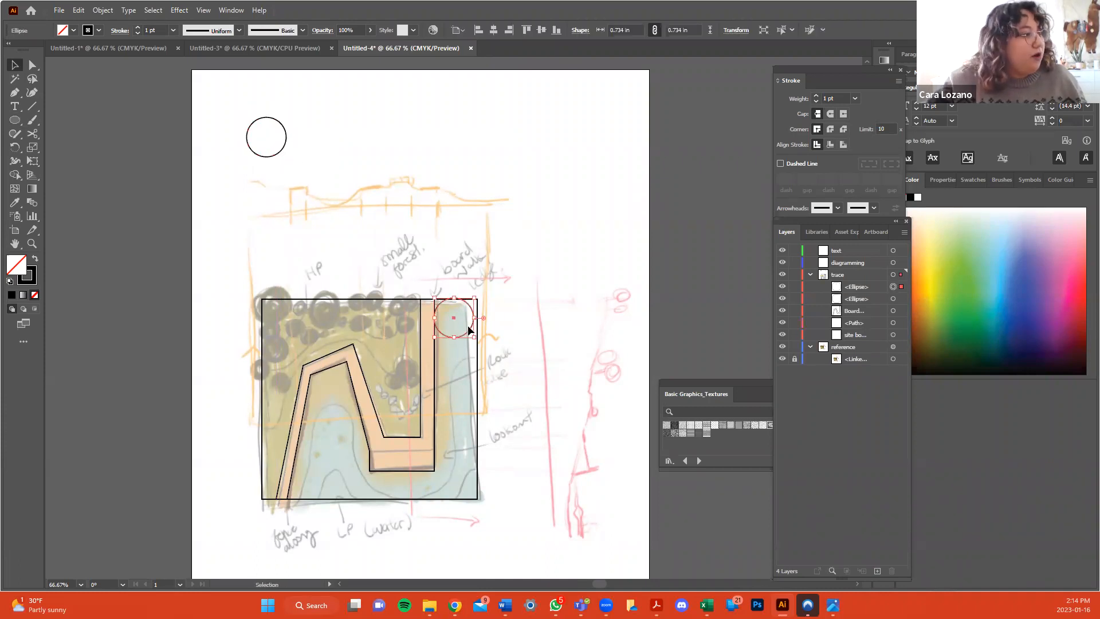
drag(468, 331, 359, 156)
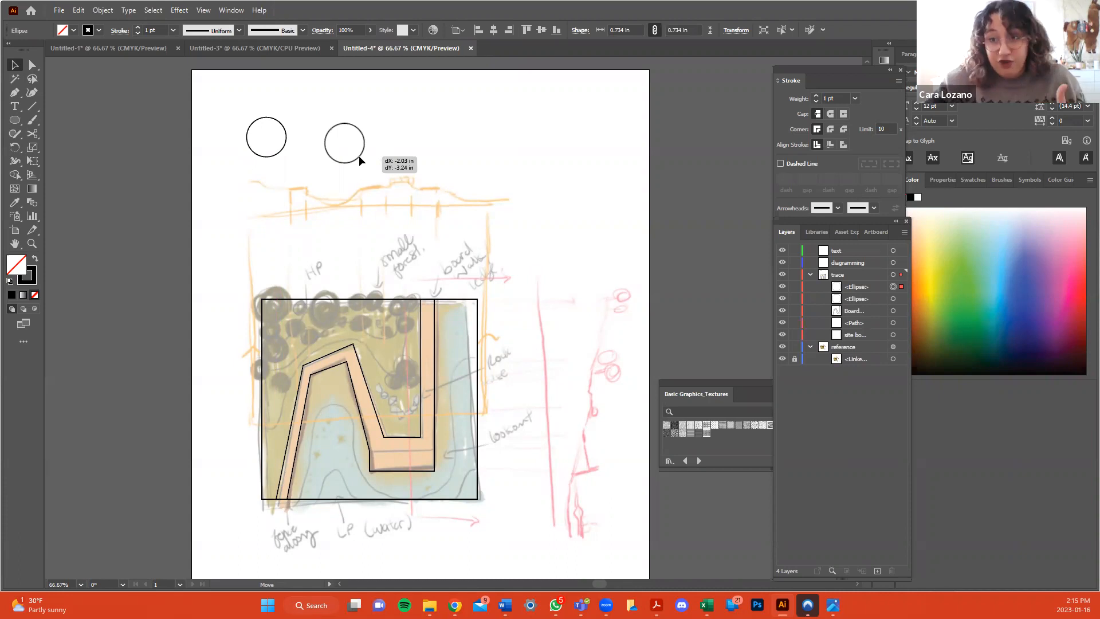
drag(359, 155, 280, 150)
drag(246, 116, 266, 134)
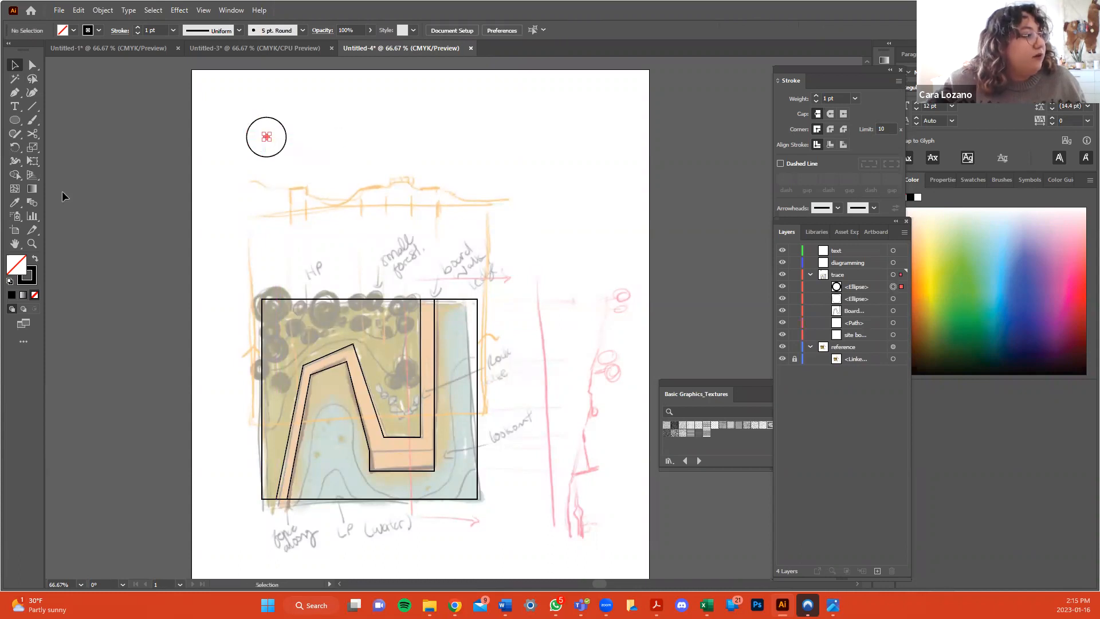
click(34, 258)
click(328, 141)
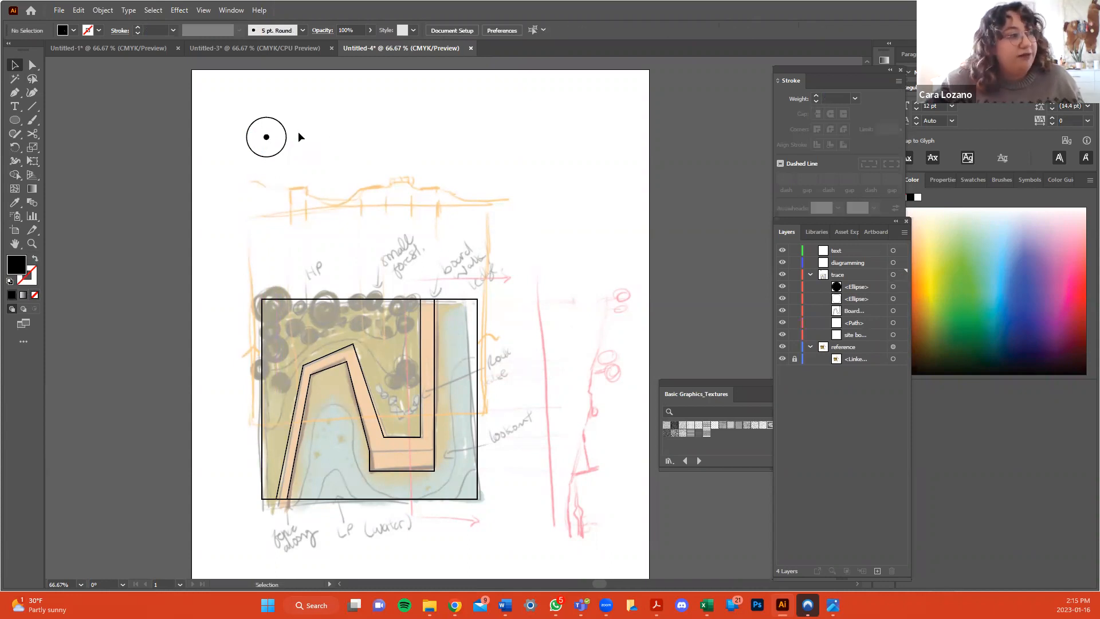
Duplicate the circle with its centre dot and place the copy beside the original above the section sketch.
drag(303, 153, 239, 118)
key(ctrl+c)
key(ctrl+v)
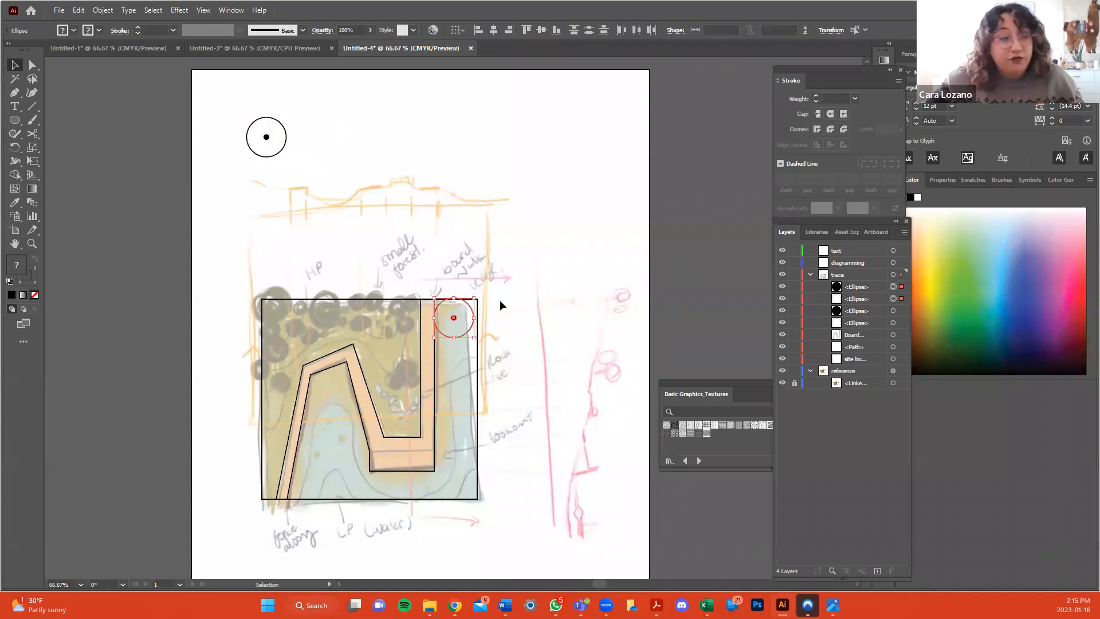
drag(473, 317, 400, 131)
click(400, 131)
Draw two radial lines from the second tree symbol's centre to its rim, with a black stroke and no fill.
key(p)
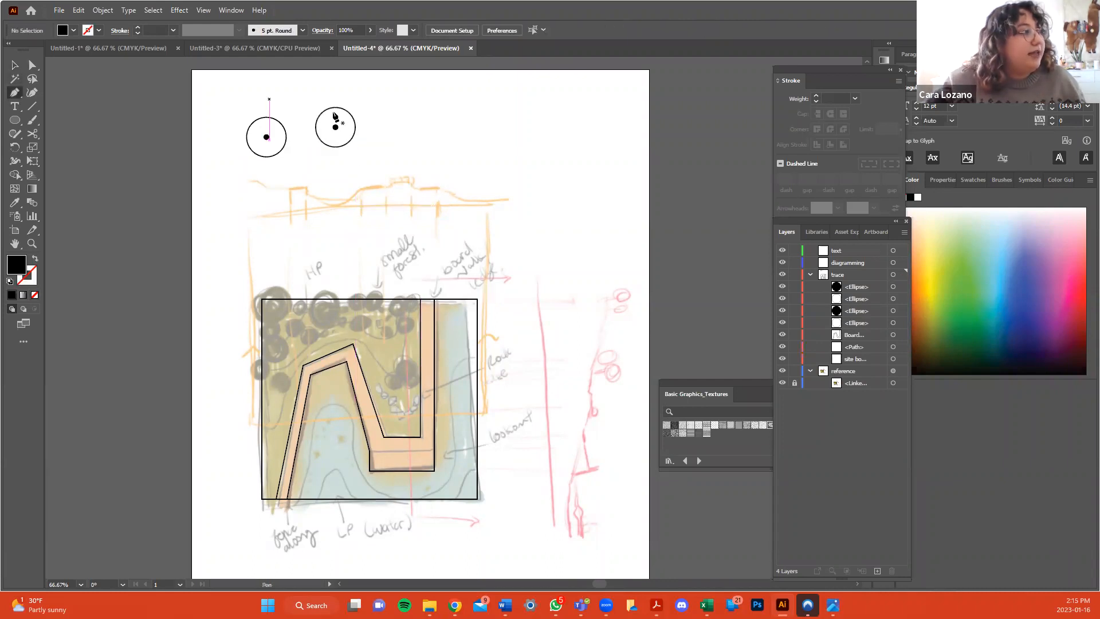
click(349, 113)
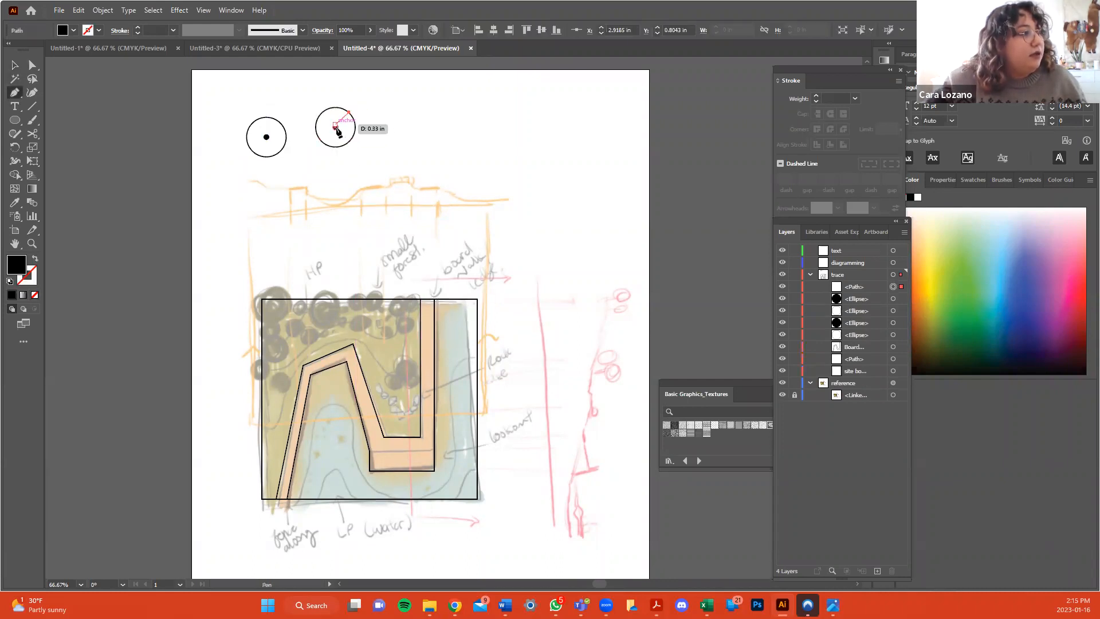
click(335, 126)
click(356, 123)
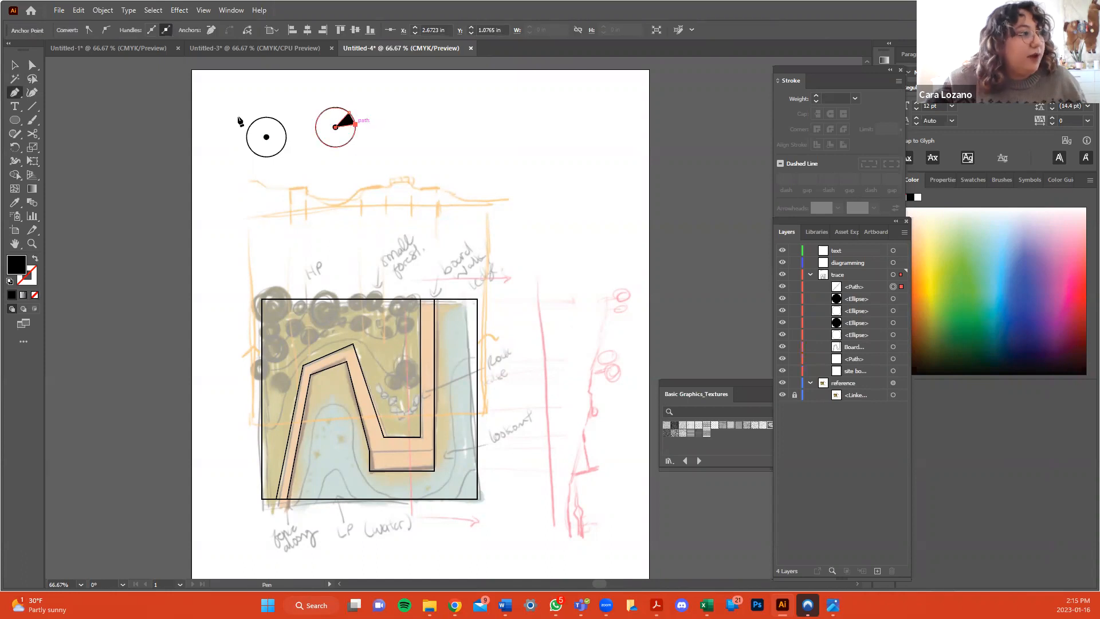
click(13, 68)
click(35, 258)
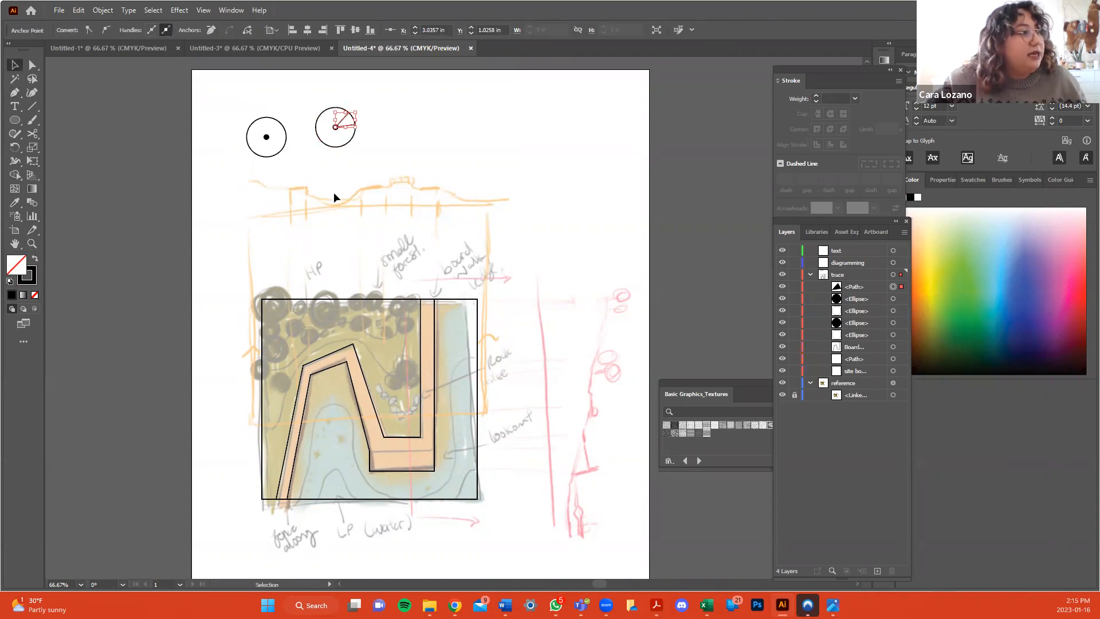
click(445, 138)
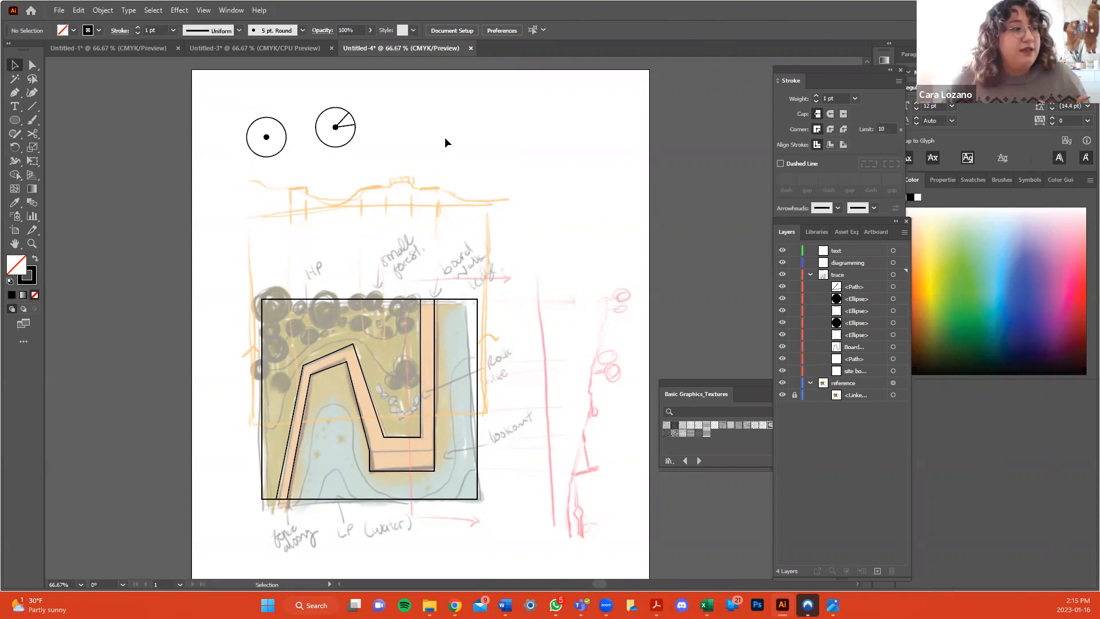
Paint an irregular, wavy tree outline with a centre dot beside the two circle symbols using the Paintbrush tool.
click(35, 116)
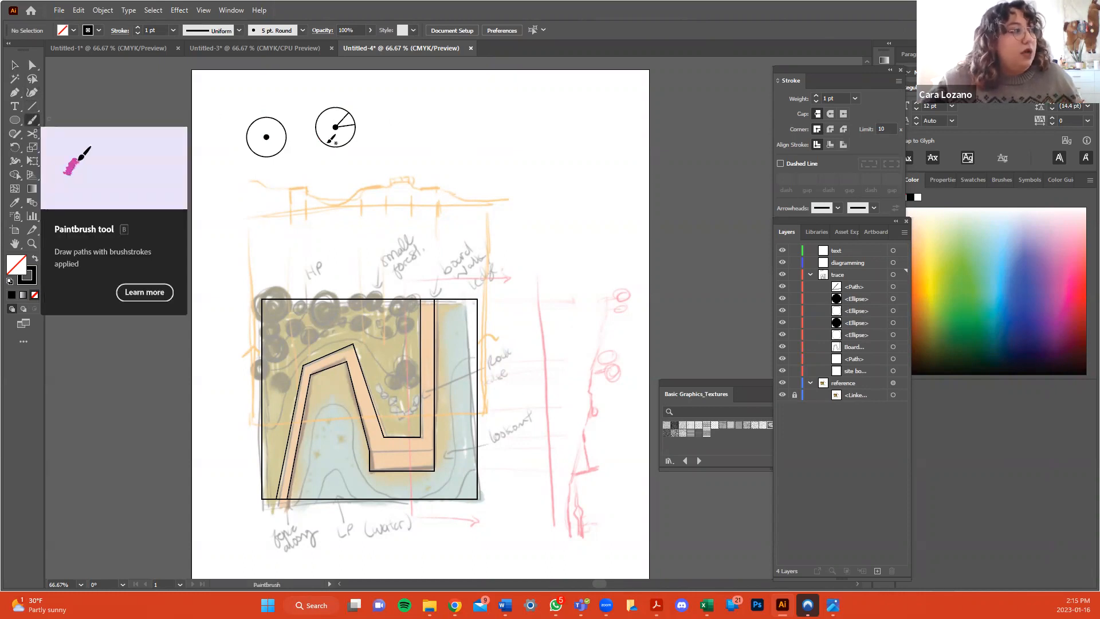
click(435, 123)
mouse_move(433, 117)
mouse_down()
mouse_move(469, 114)
mouse_move(478, 135)
mouse_move(441, 150)
mouse_move(445, 119)
mouse_up()
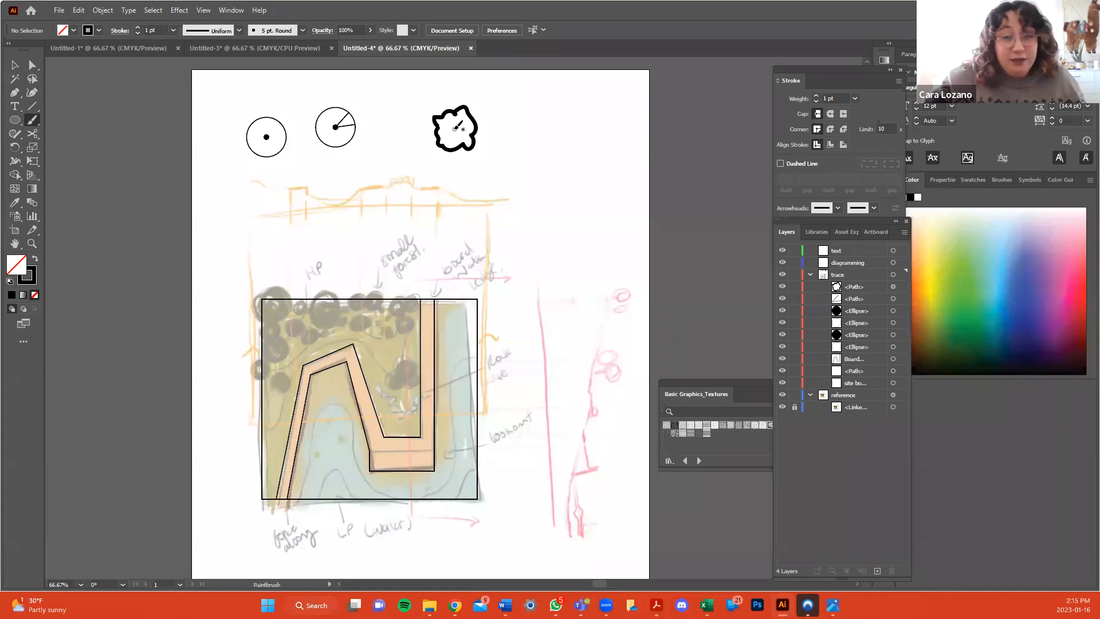
click(455, 129)
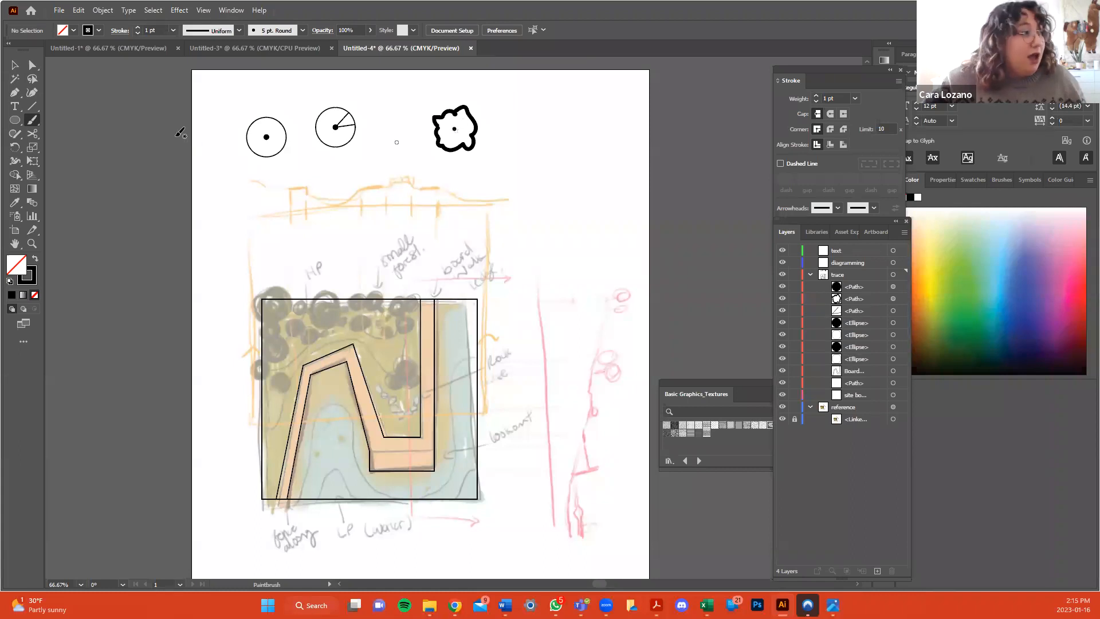
Delete the brush-painted tree symbol and undo the deletion.
click(13, 67)
mouse_move(537, 152)
mouse_down()
mouse_move(425, 94)
mouse_move(424, 121)
mouse_up()
key(Delete)
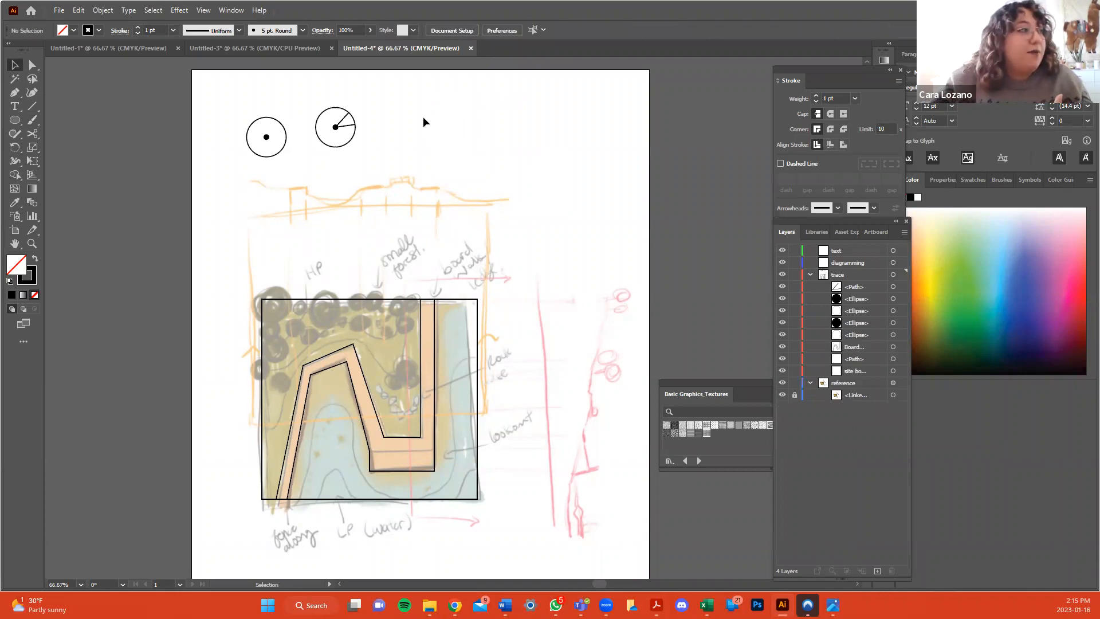
key(ctrl+z)
click(521, 133)
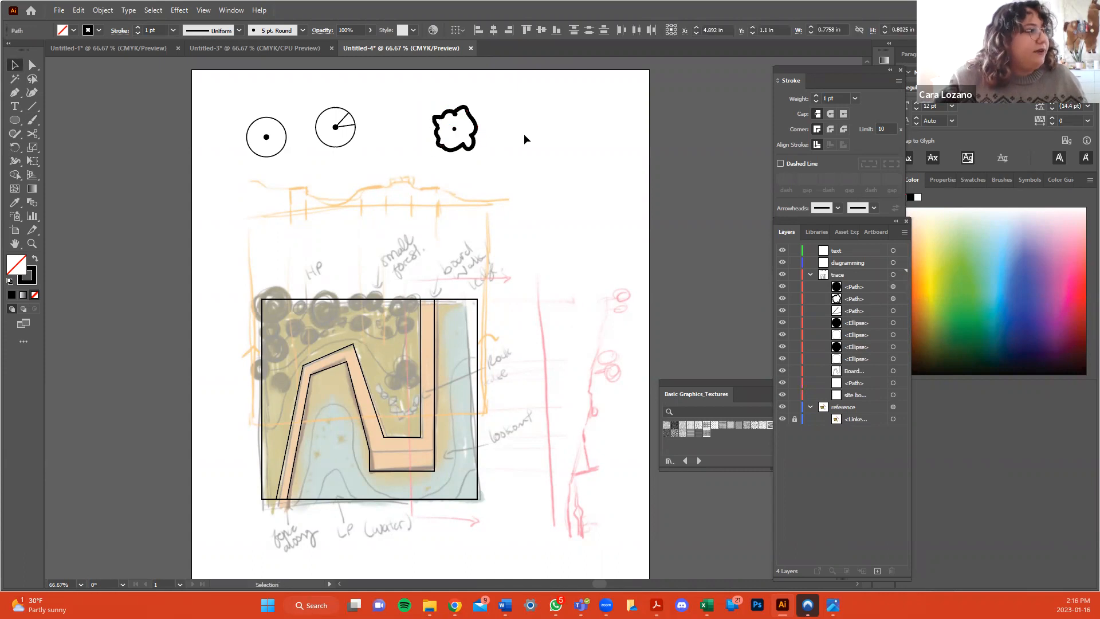
Apply a rough charcoal-style brush to the wavy tree outline, and delete that symbol together with its centre dot.
click(472, 150)
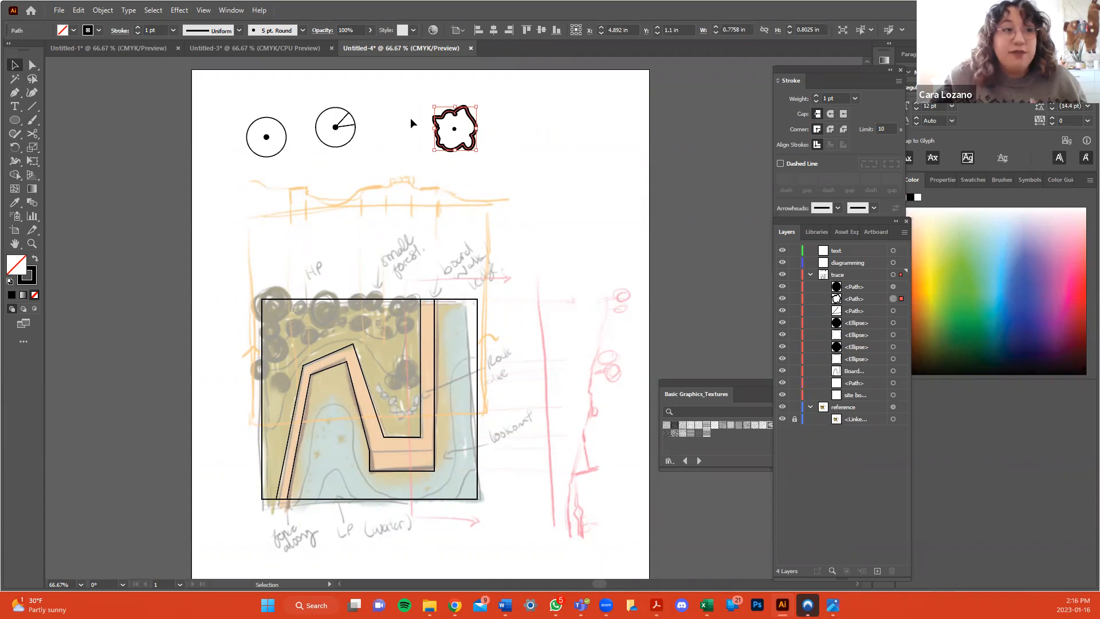
click(302, 32)
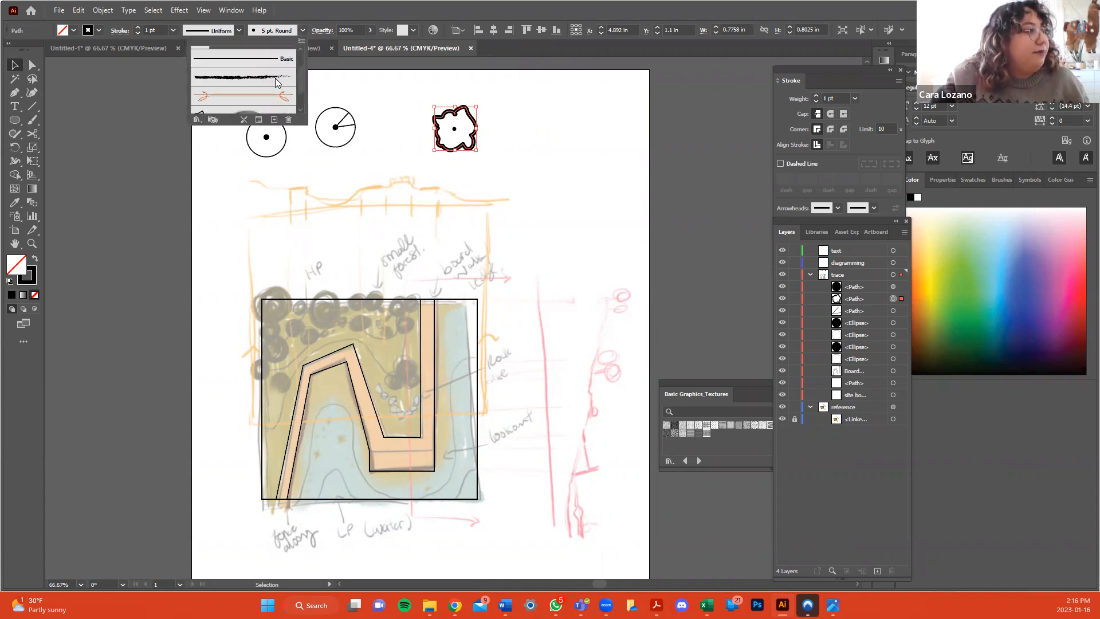
click(275, 110)
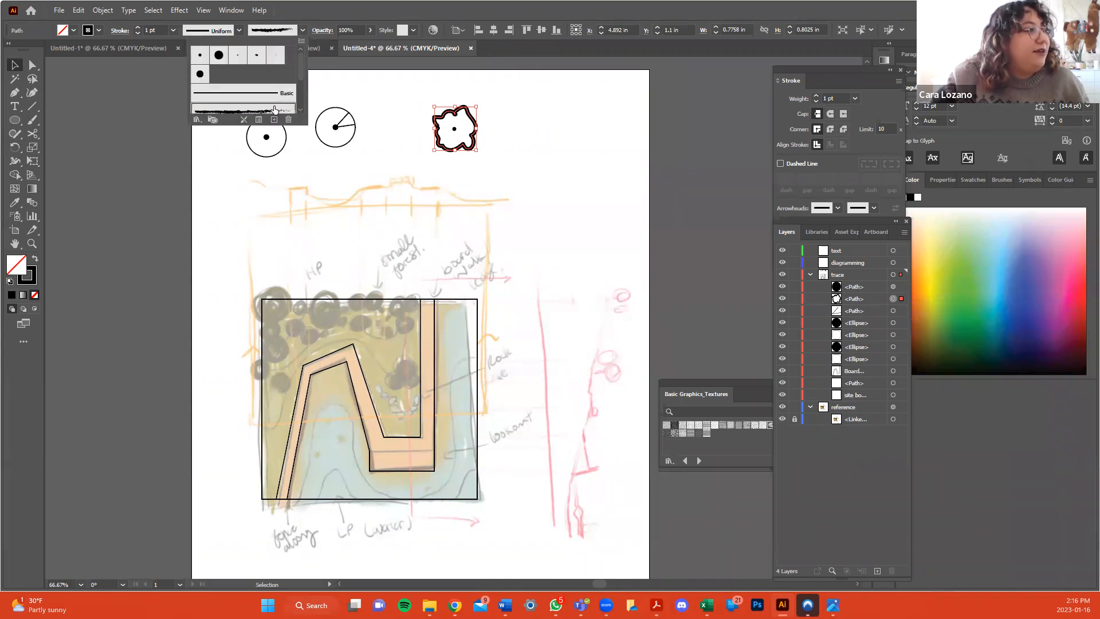
click(514, 129)
click(514, 125)
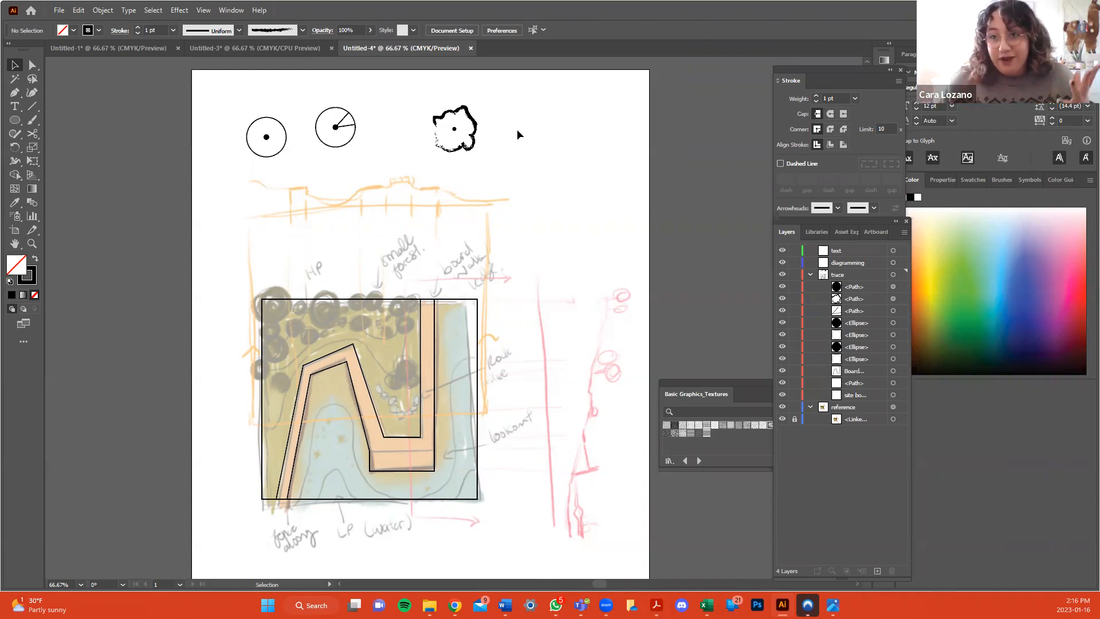
drag(518, 151, 426, 104)
key(Delete)
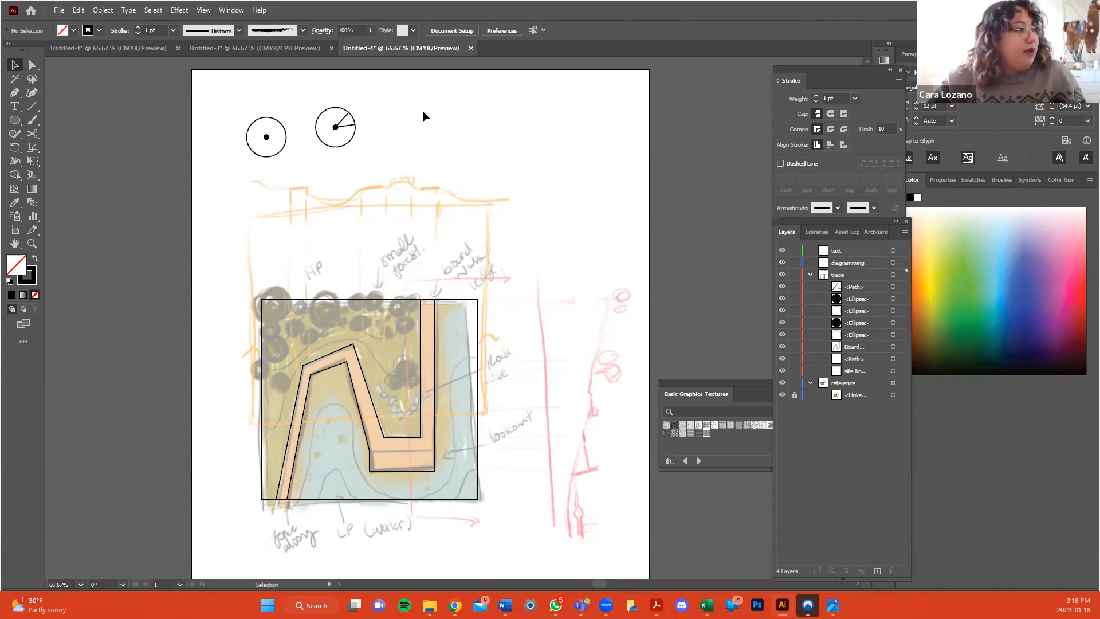
Group the tree symbol that has two radial lines and shift it slightly away from the plain circle symbol.
drag(383, 152, 310, 102)
right_click(353, 127)
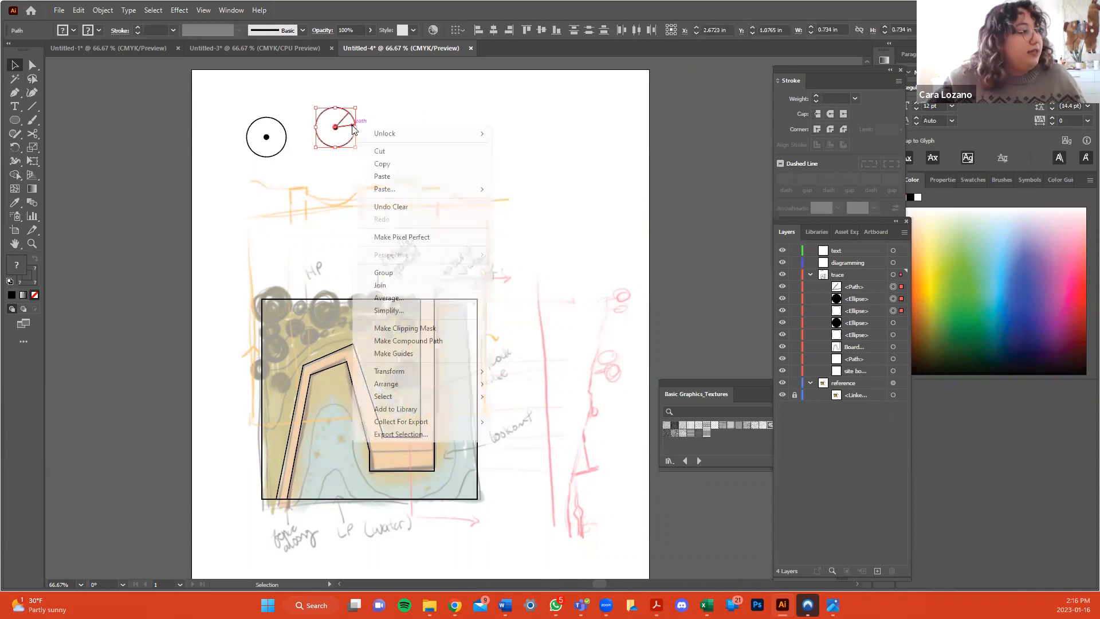
click(421, 275)
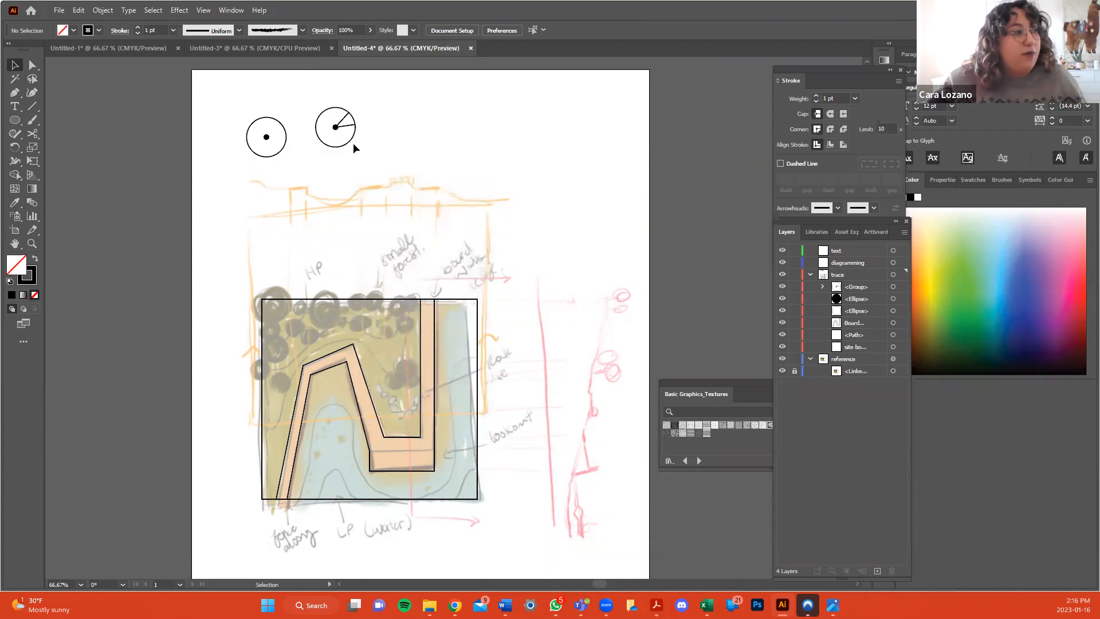
drag(348, 139, 362, 147)
Group the plain circle tree symbol with its centre dot.
click(258, 132)
drag(230, 111, 289, 160)
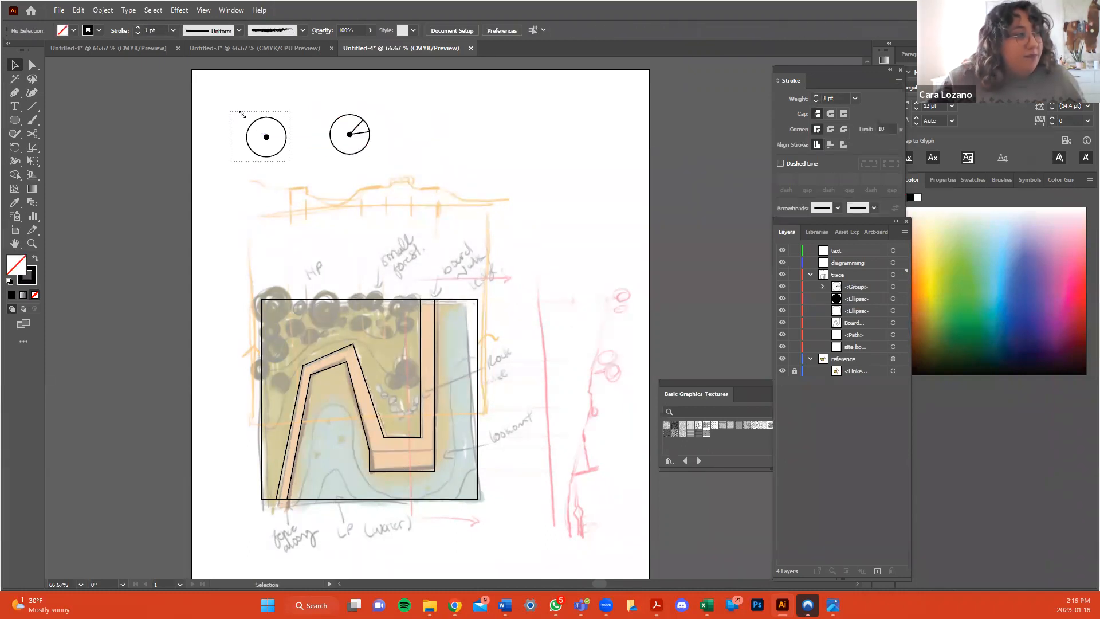
right_click(254, 127)
click(295, 272)
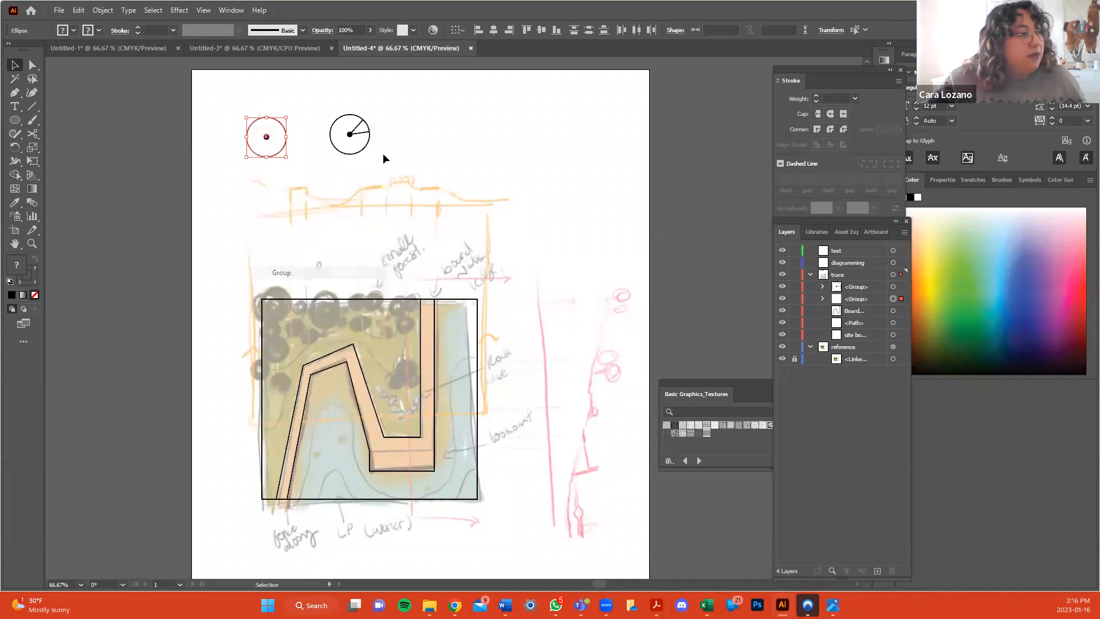
click(382, 154)
Copy the radial-line tree symbol and place two full-size copies over the two large trees along the plan's upper edge.
click(335, 117)
key(ctrl+c)
key(ctrl+v)
drag(457, 317, 273, 302)
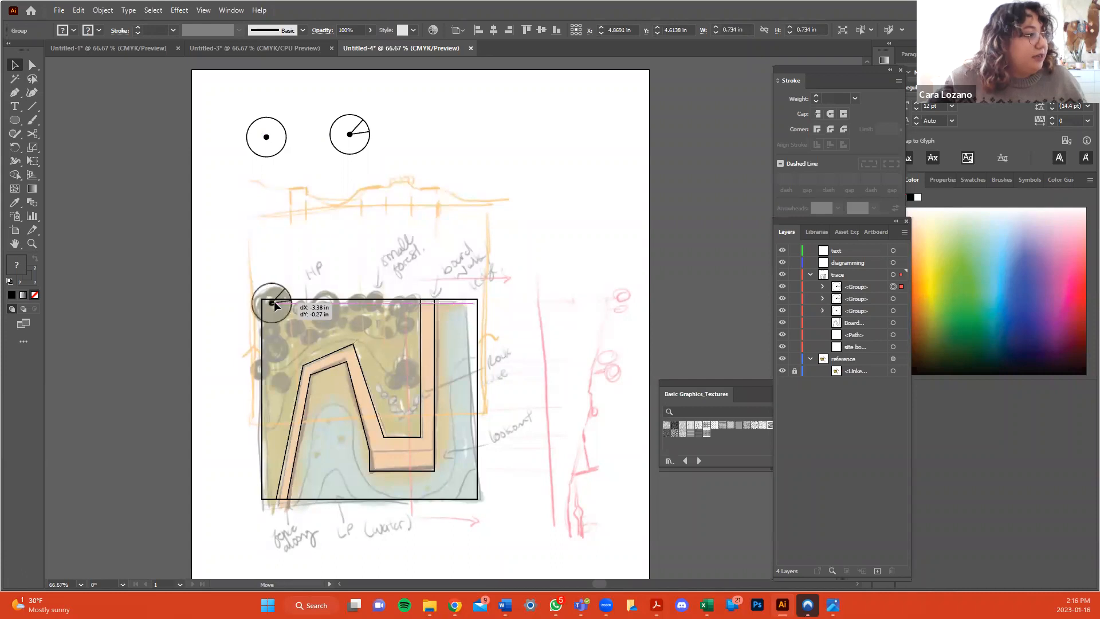
key(ctrl+v)
drag(450, 331, 326, 325)
Place a third copy scaled down to about 0.42 in over the tree inside the boardwalk bend, discarding the extra full-size paste.
key(ctrl+v)
drag(476, 300, 405, 368)
click(529, 280)
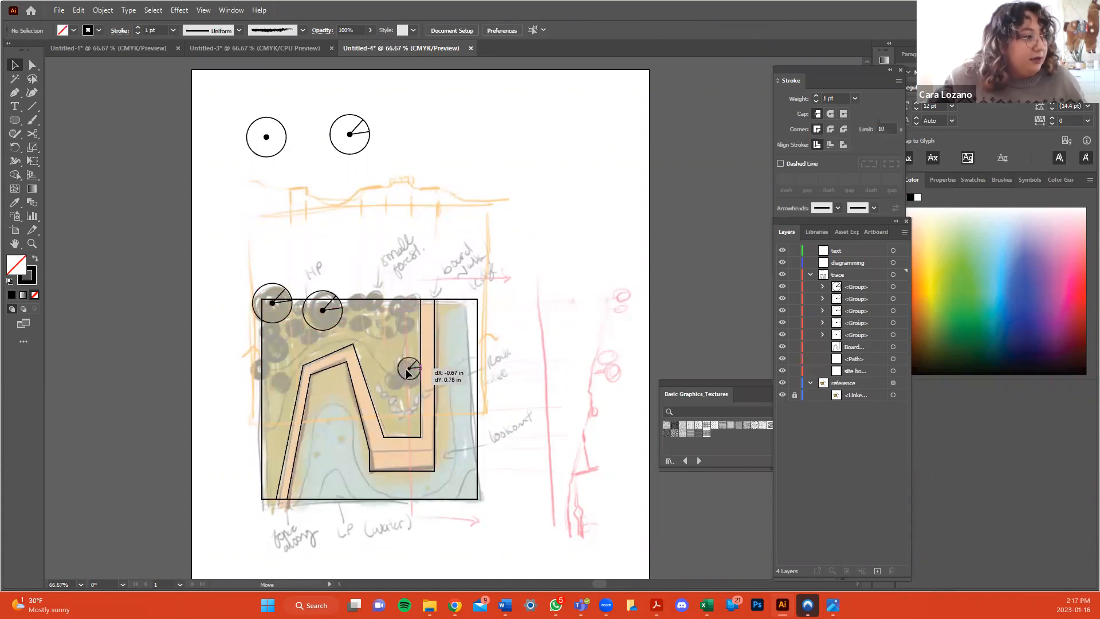
key(ctrl+v)
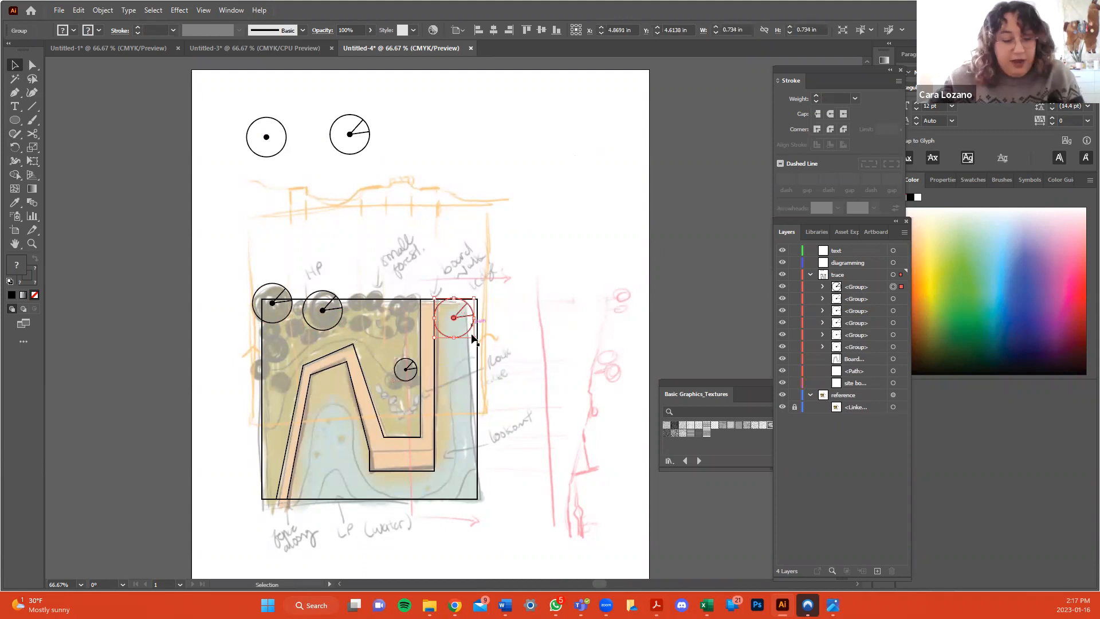
key(Delete)
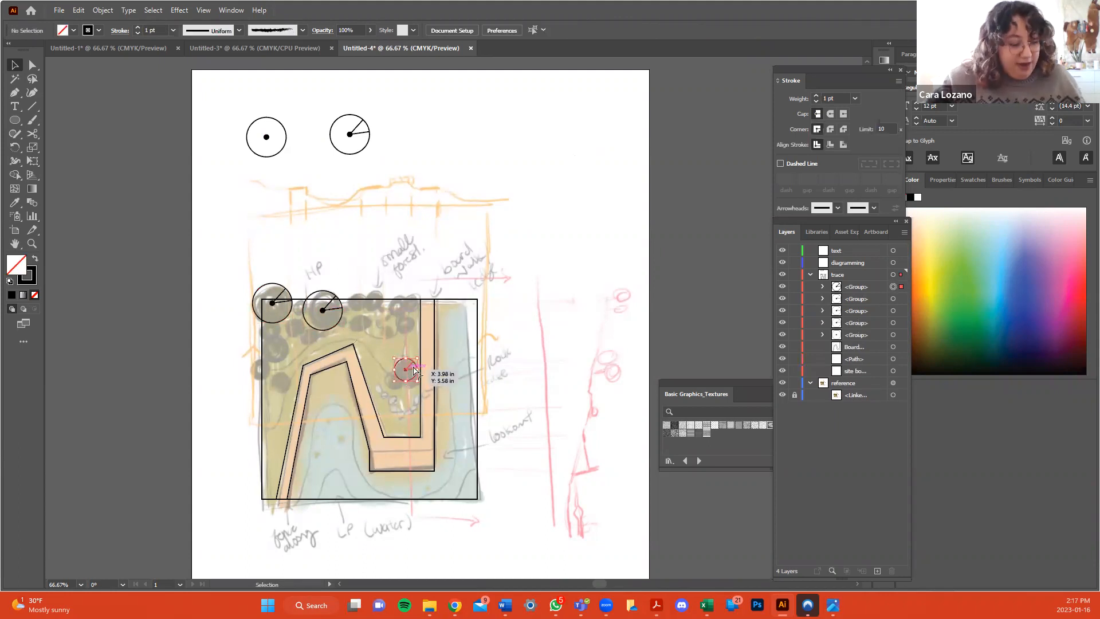
Duplicate the 0.42 in tree symbol over the upper-edge tree beside the boardwalk and the tree below the plan's upper-left corner.
click(406, 372)
key(ctrl+c)
key(ctrl+v)
drag(458, 321, 403, 305)
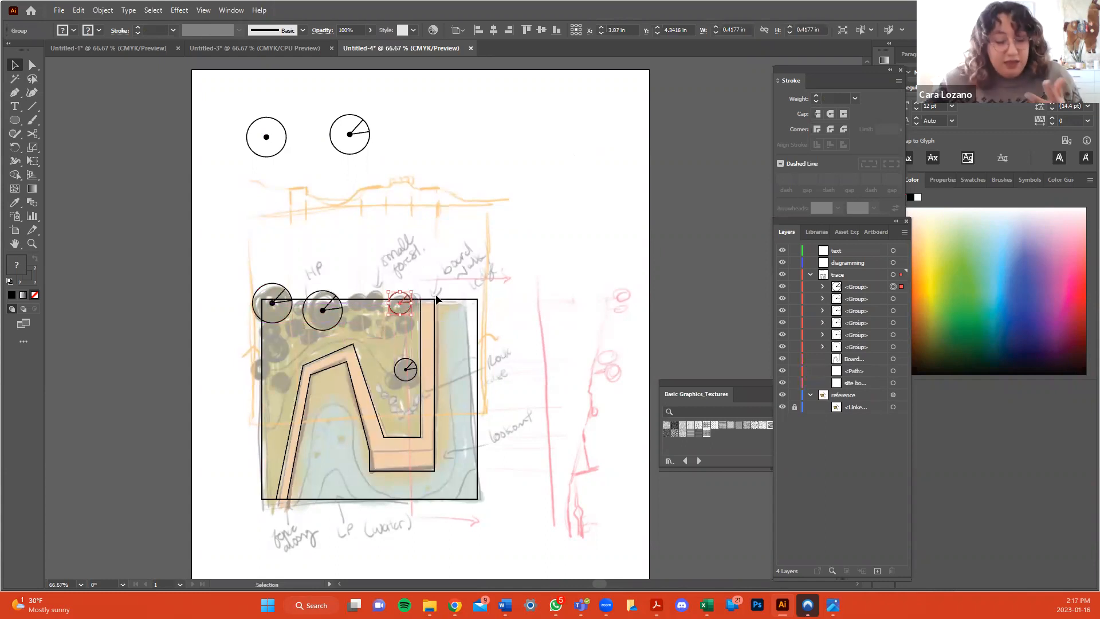
click(512, 262)
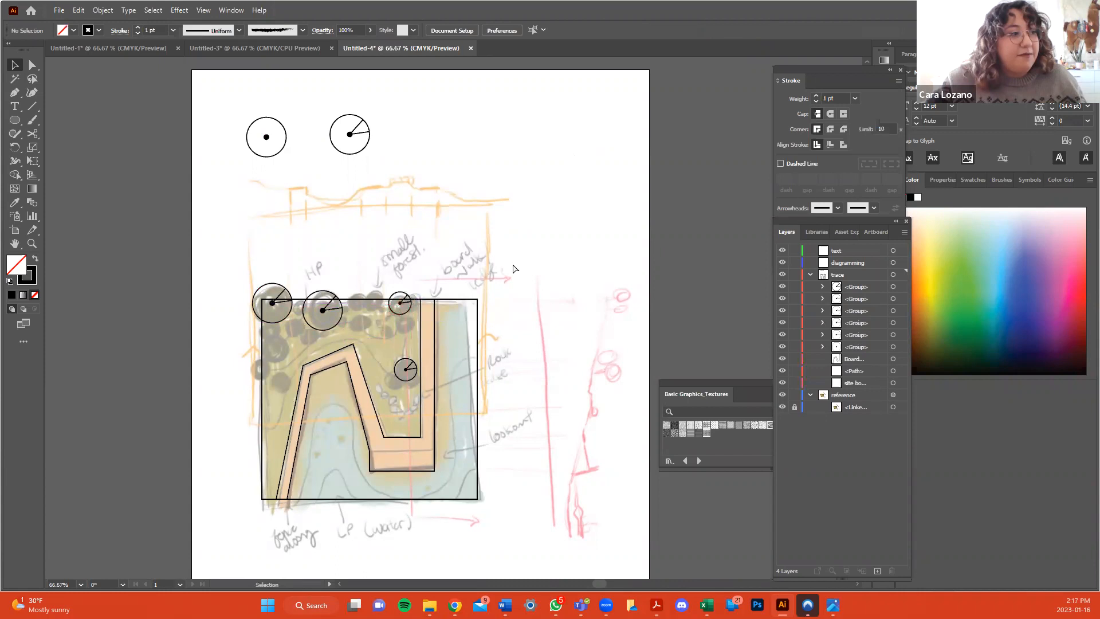
key(ctrl+v)
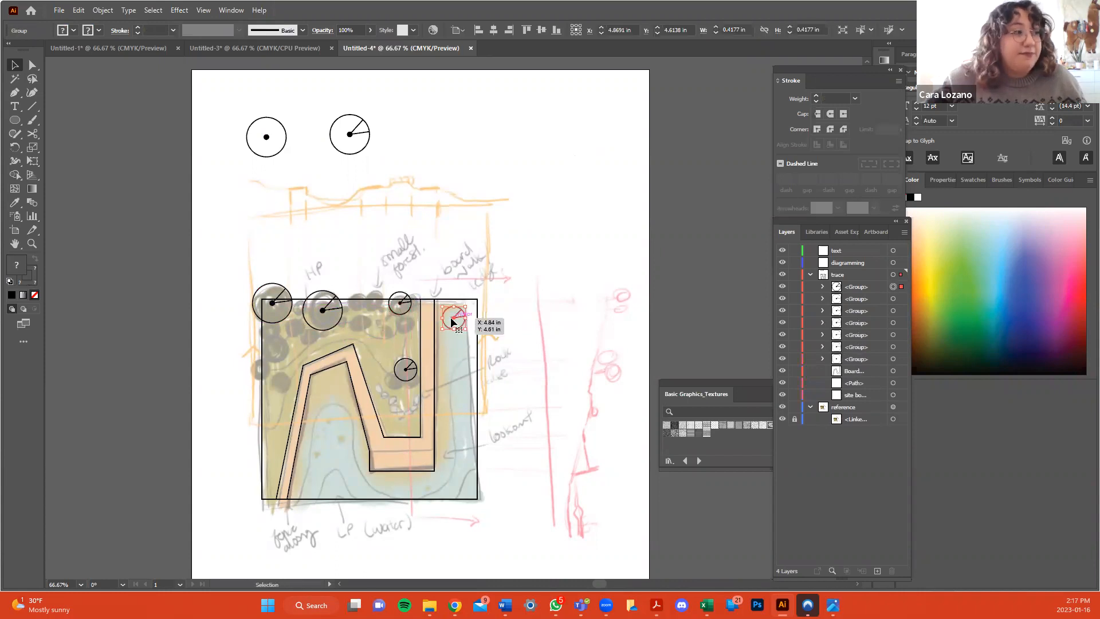
drag(457, 321, 278, 352)
Place another tree symbol copy in the small forest above the boardwalk peak, scaled down to about 0.24 in.
key(ctrl+v)
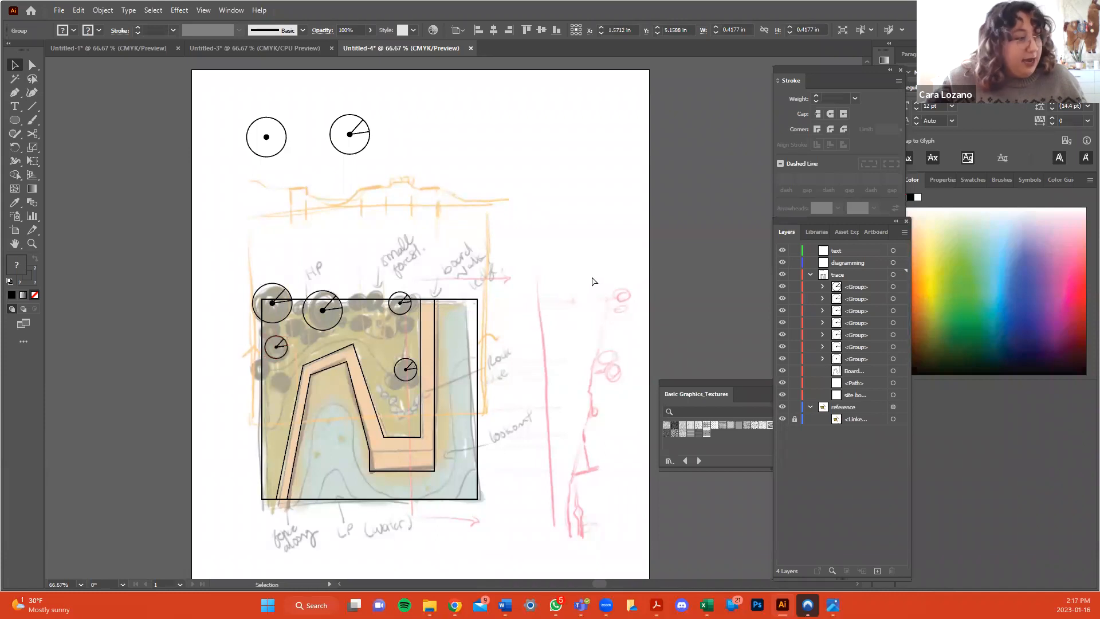
drag(460, 323, 355, 318)
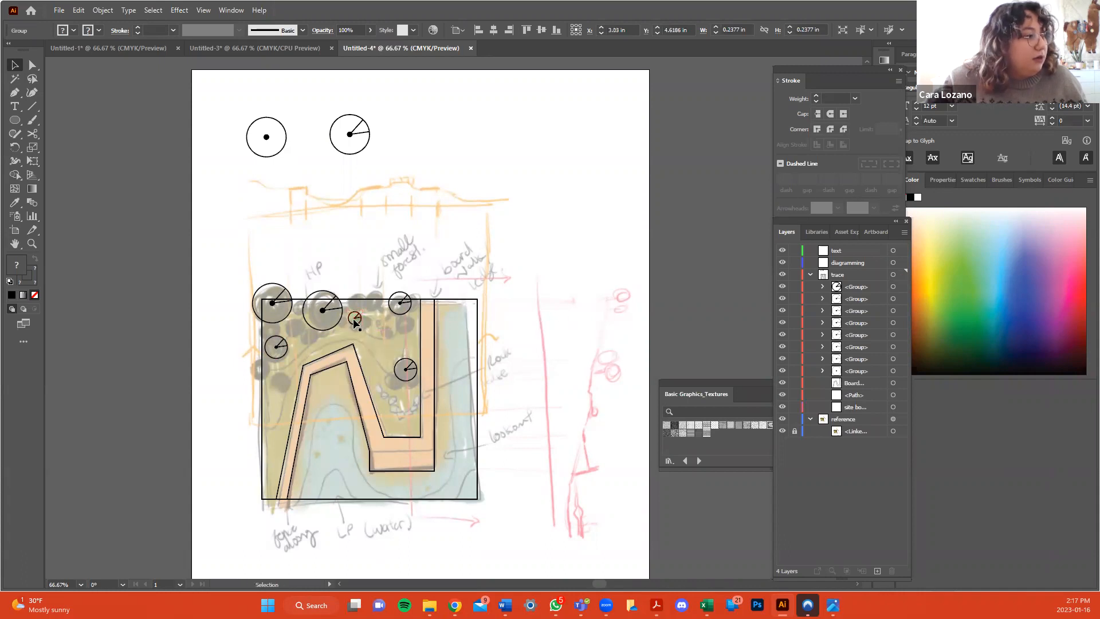
click(354, 320)
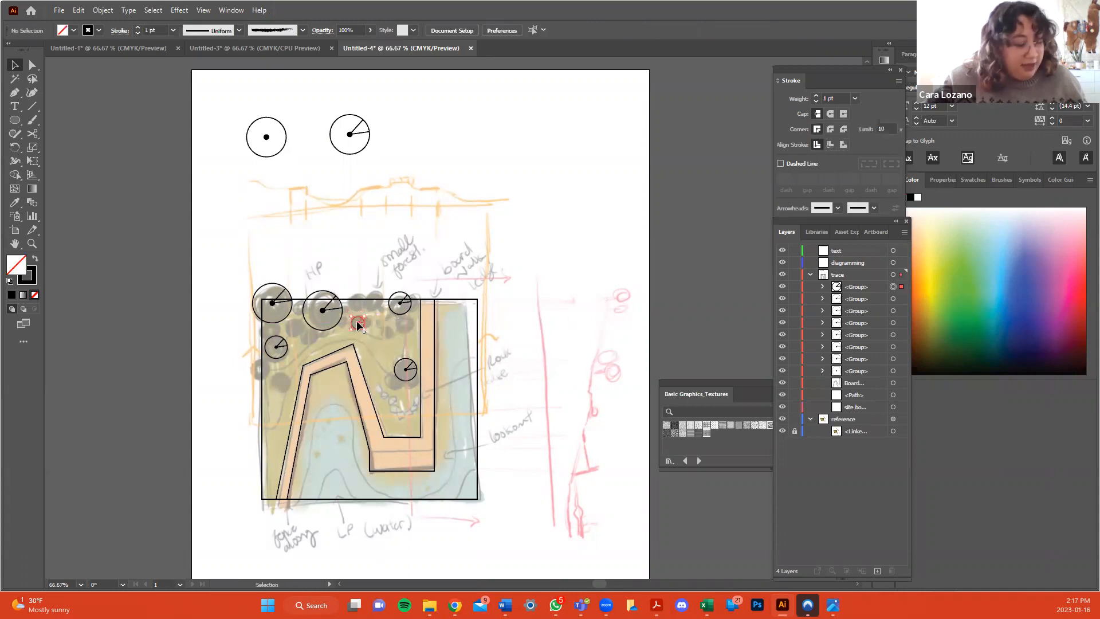
Duplicate the 0.24 in tree symbol over the remaining small trees across the forest along the plan's upper part.
key(ctrl+c)
key(ctrl+v)
click(543, 331)
drag(454, 323, 359, 308)
shift+click(360, 325)
key(ctrl+c)
key(ctrl+v)
drag(457, 327, 311, 336)
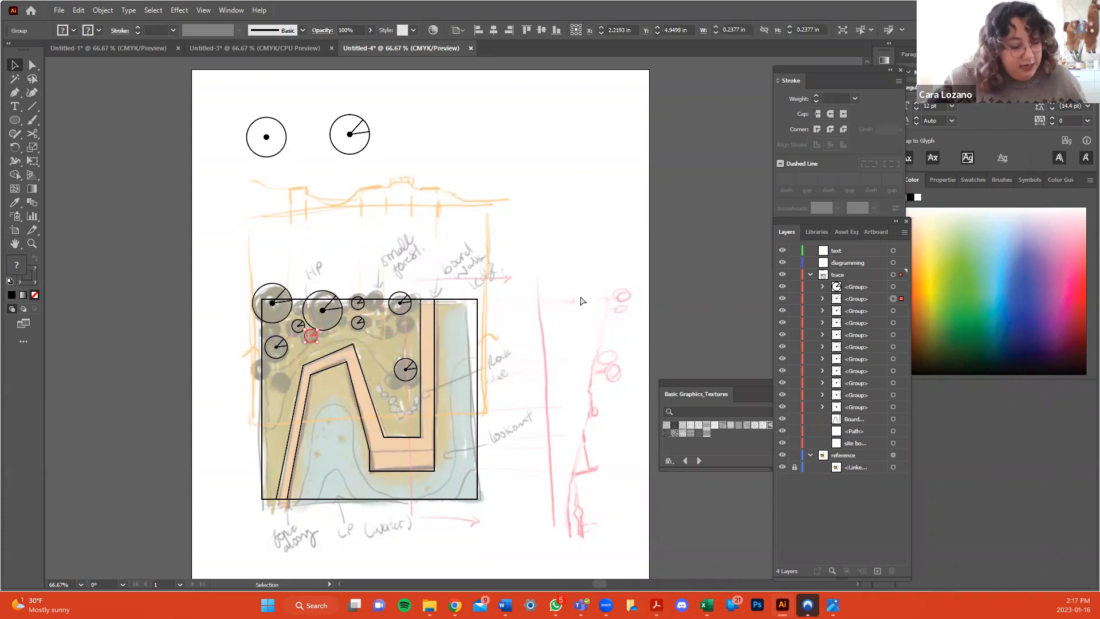
key(ctrl+v)
drag(459, 331, 376, 302)
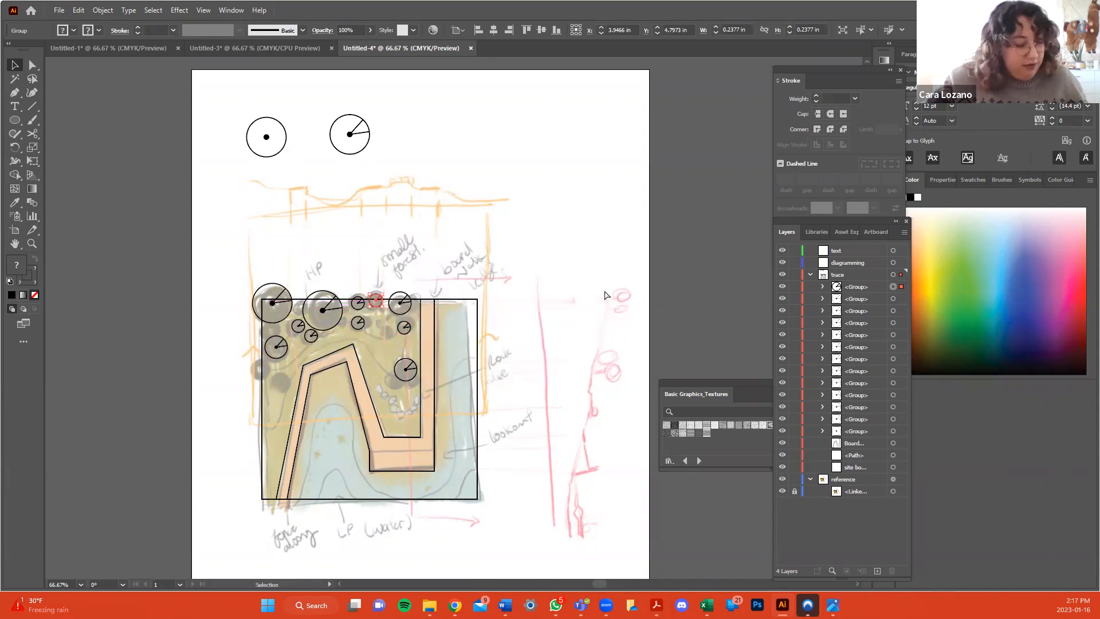
Place two more small tree symbols over the lowest trees near the plan's left edge.
click(517, 323)
drag(459, 327, 459, 328)
drag(287, 383, 285, 380)
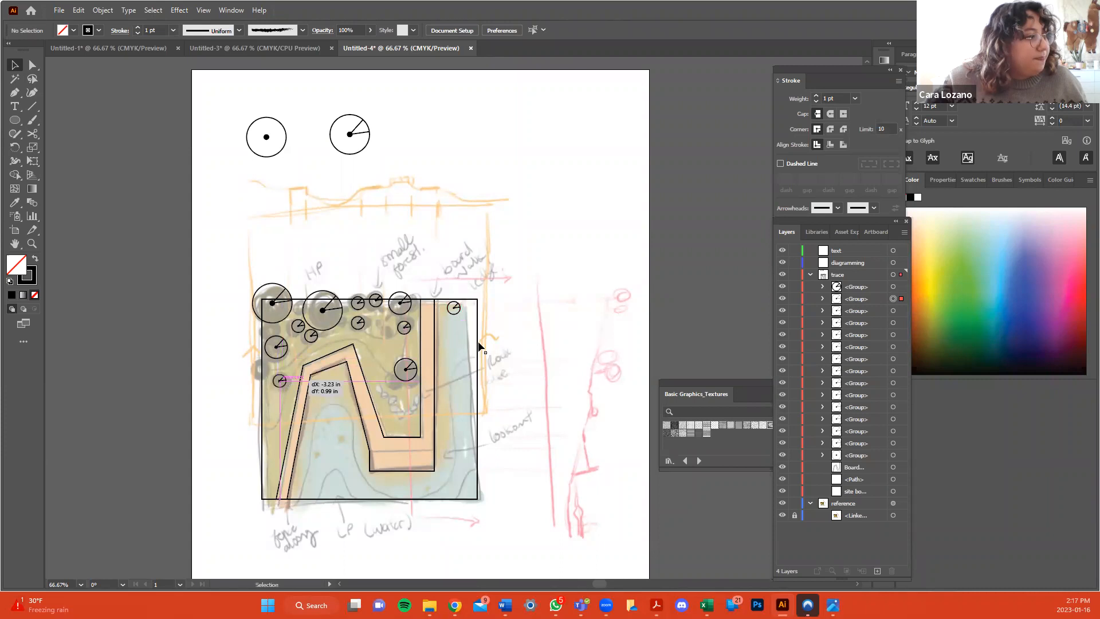
drag(457, 307, 266, 369)
click(553, 316)
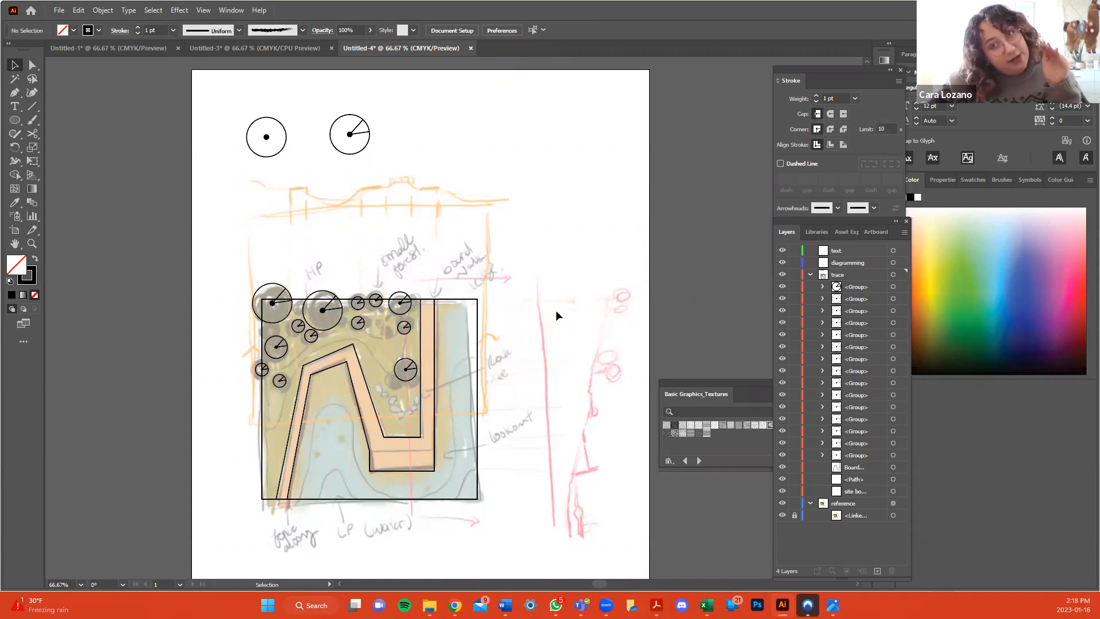
right_click(554, 311)
click(548, 284)
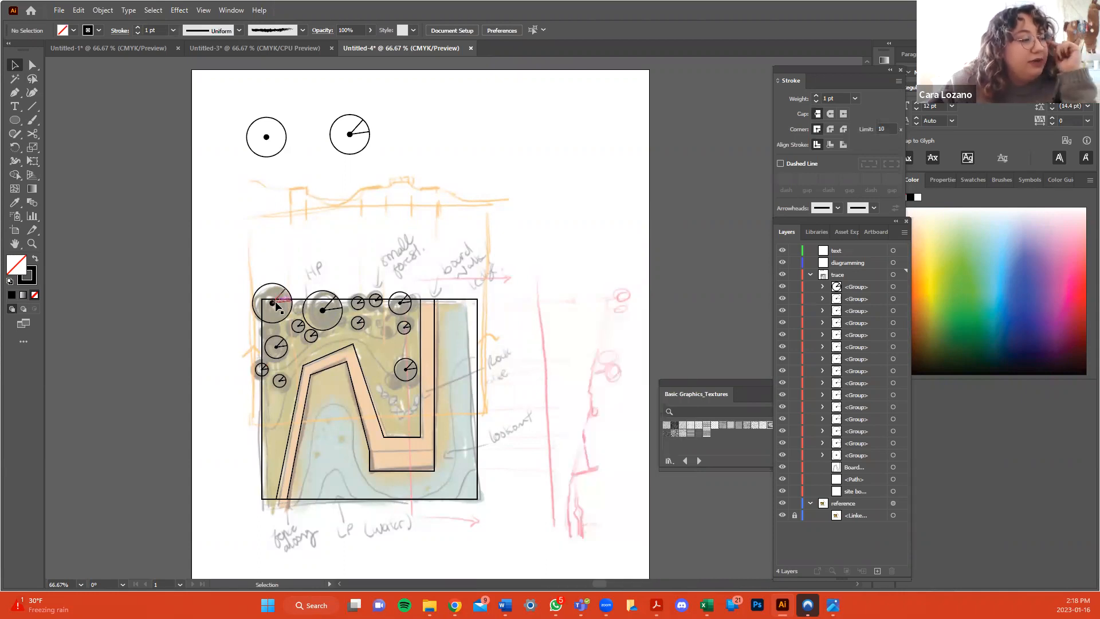
Rotate the two largest tree symbols on the plan so their radial lines point in different directions.
drag(276, 305, 257, 292)
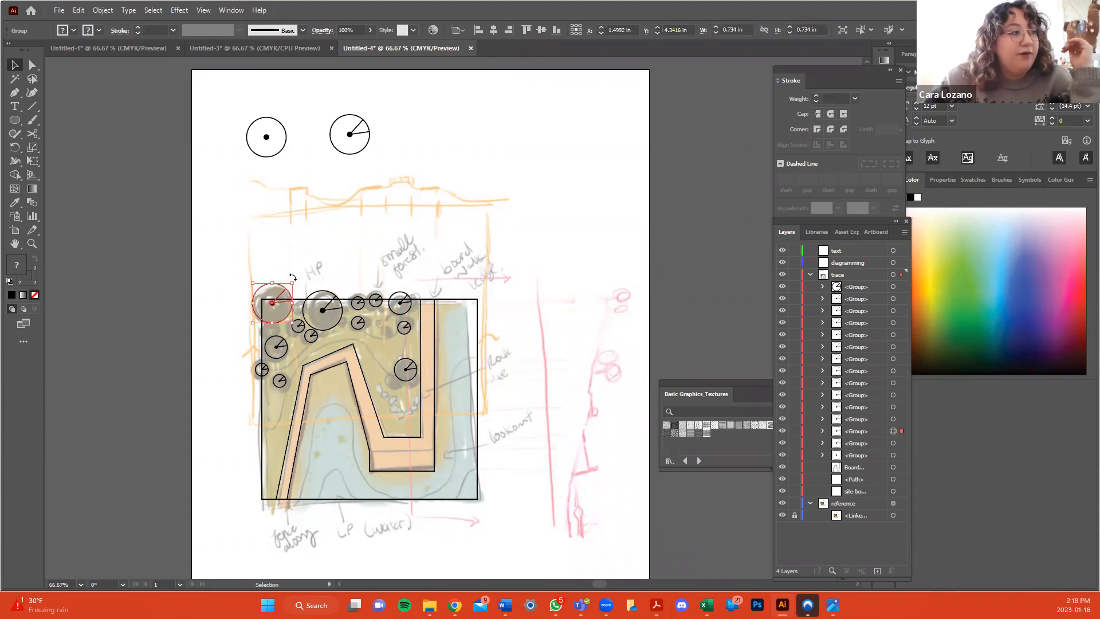
drag(292, 278, 319, 318)
click(318, 311)
drag(307, 274, 296, 293)
Rotate the two medium tree symbols near the boardwalk to vary the direction of their radial lines.
click(403, 303)
drag(417, 288, 423, 312)
click(405, 370)
drag(417, 351, 445, 350)
click(311, 335)
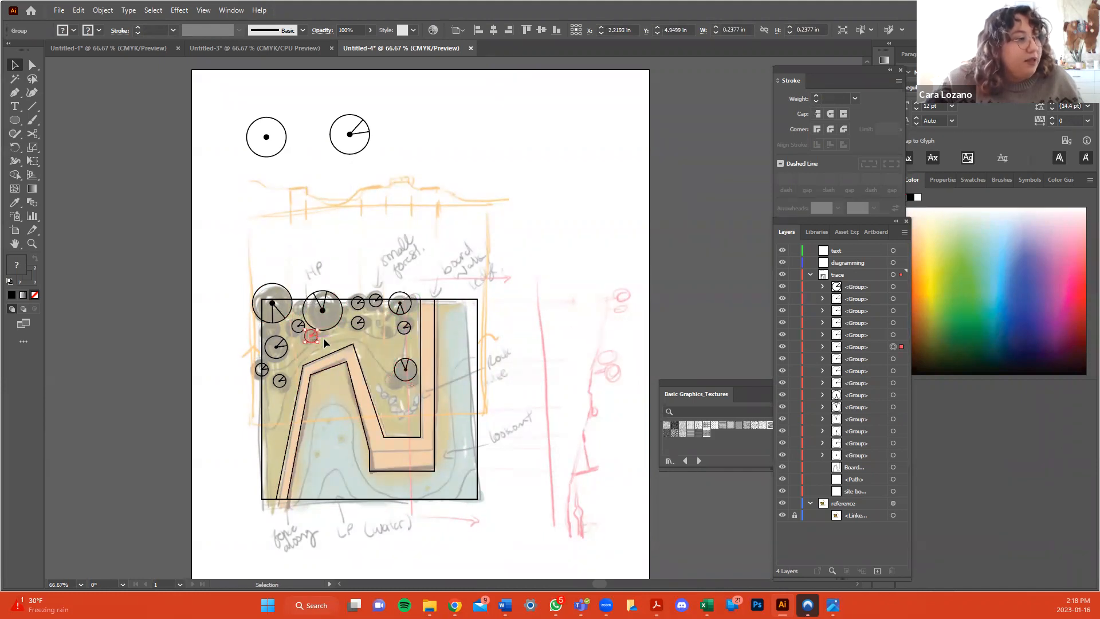
drag(320, 338, 339, 344)
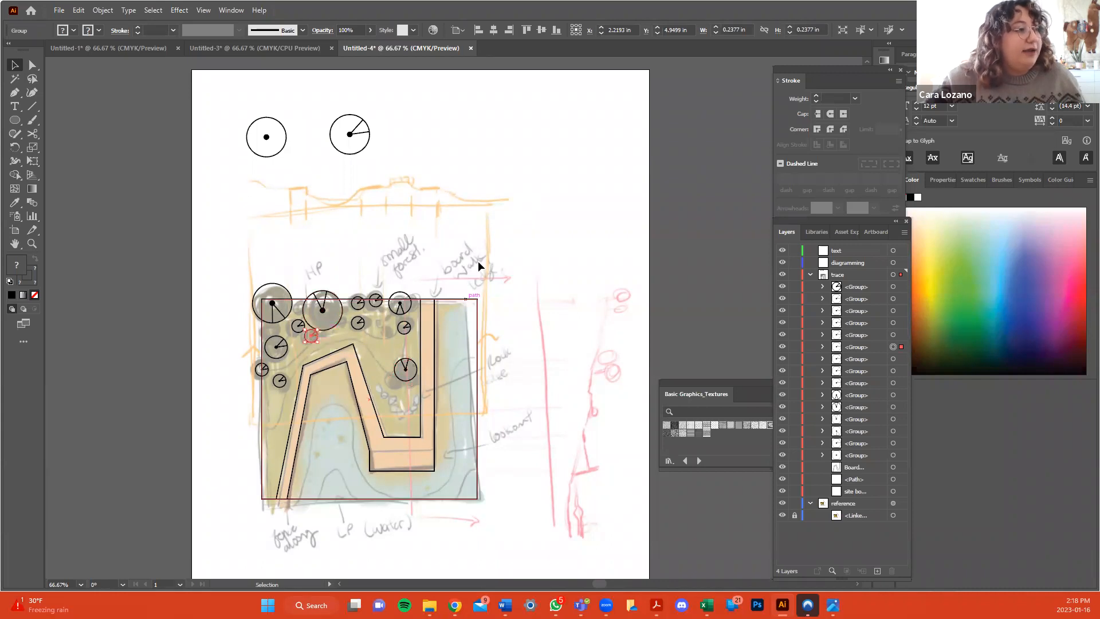
click(492, 283)
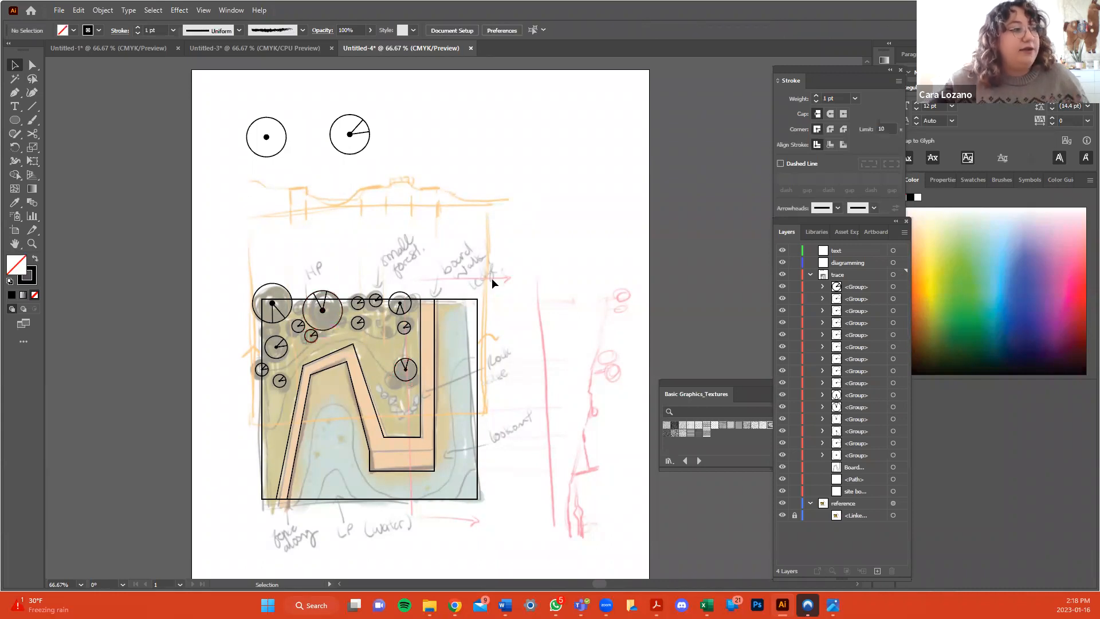
click(864, 300)
click(858, 458)
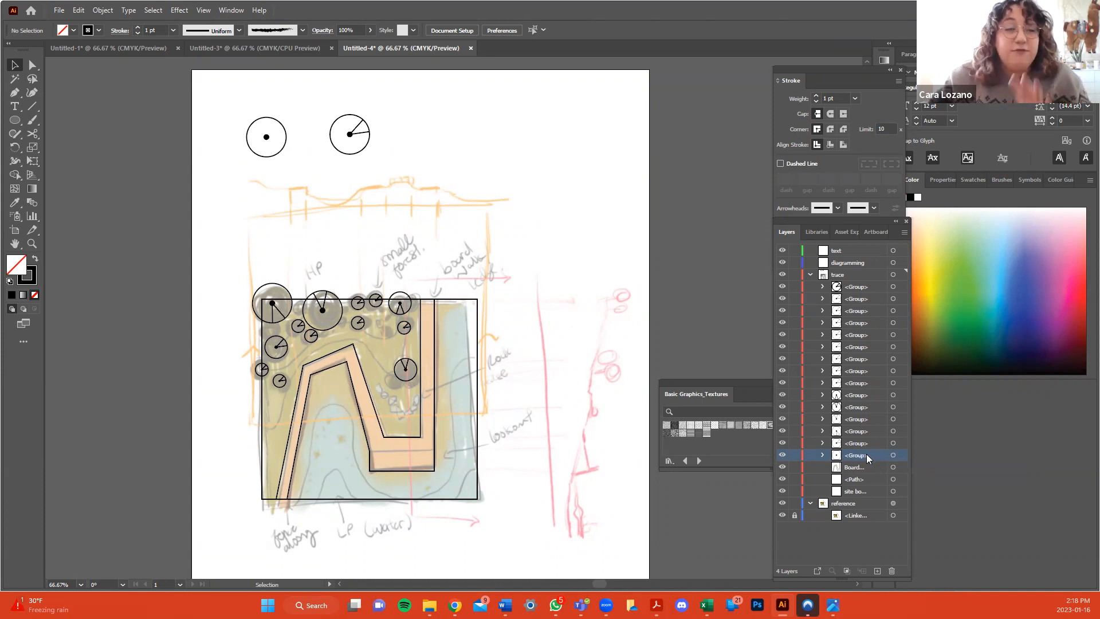
click(869, 441)
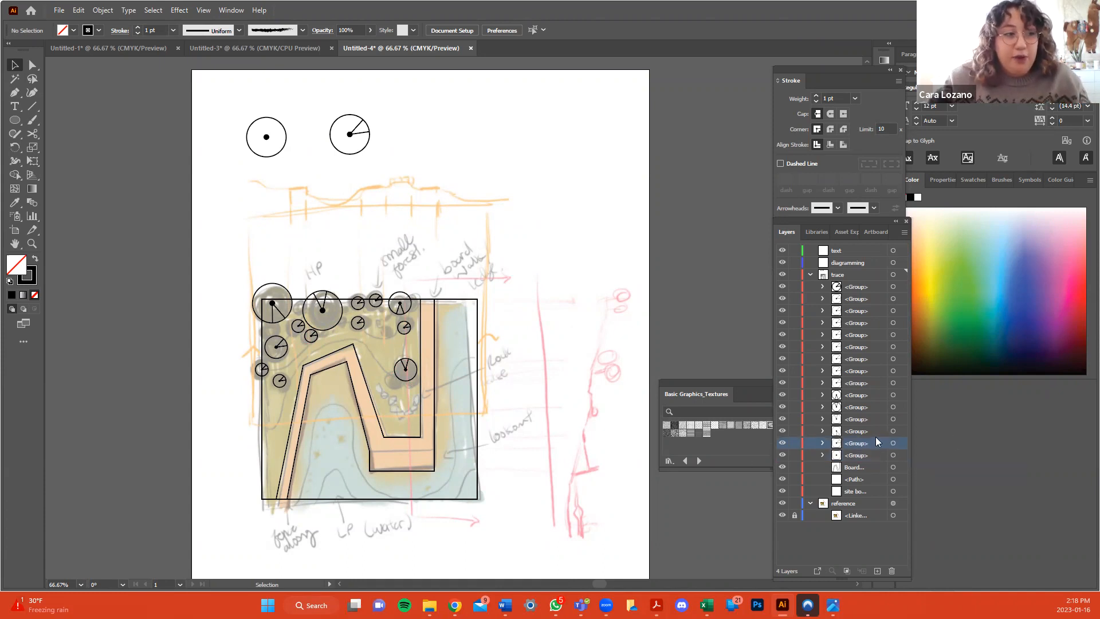
drag(860, 446, 863, 452)
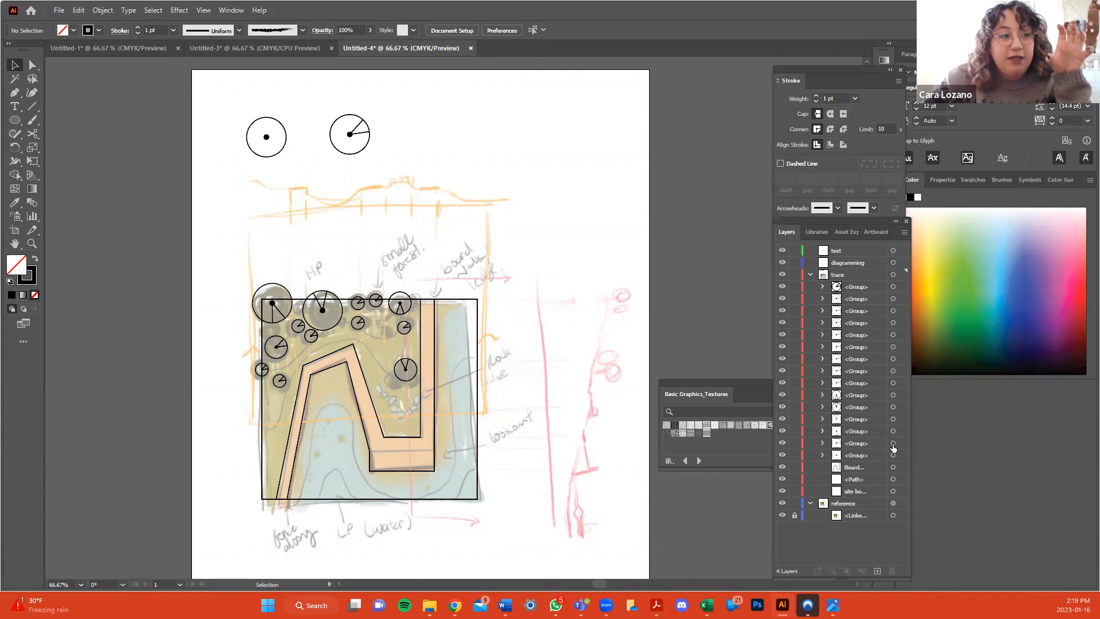
Group all the tree symbols on the trace layer and name the group "Trees".
click(892, 419)
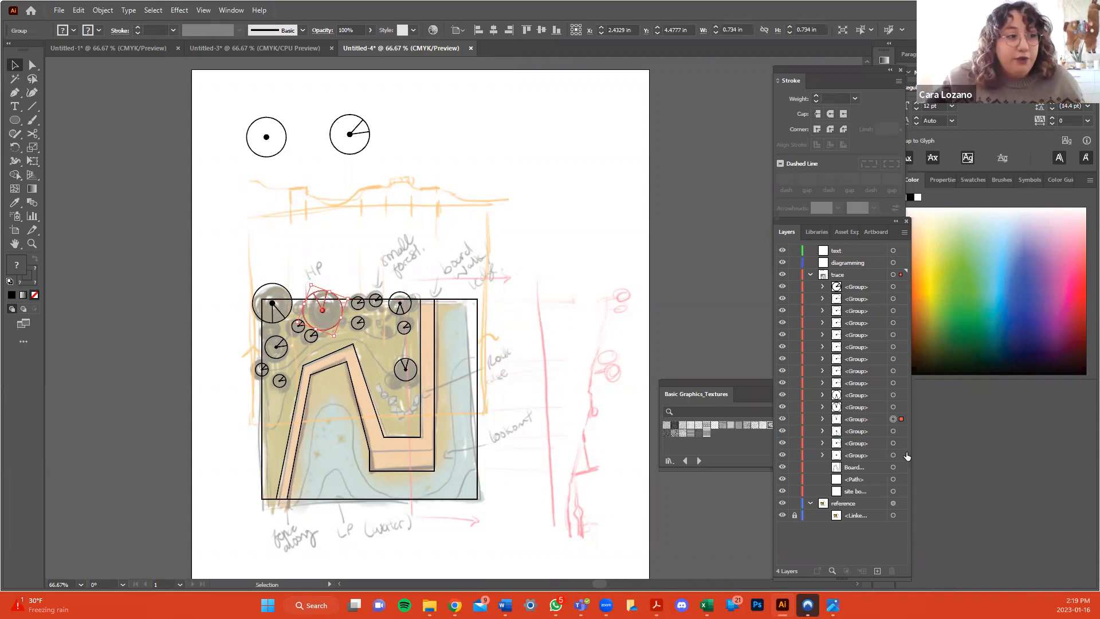
click(897, 454)
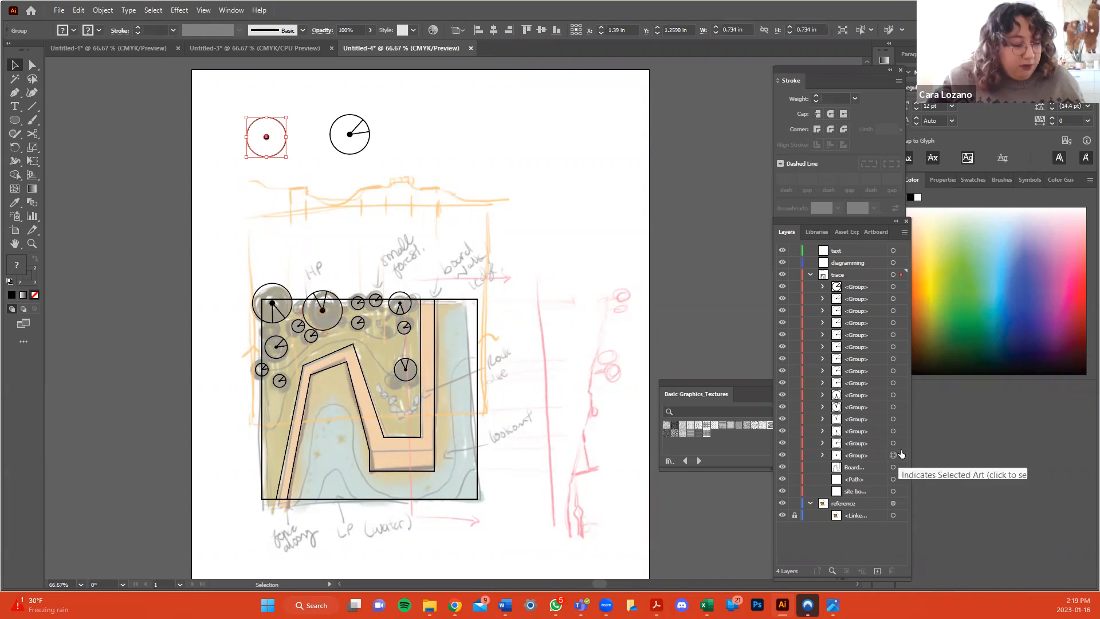
shift+click(894, 287)
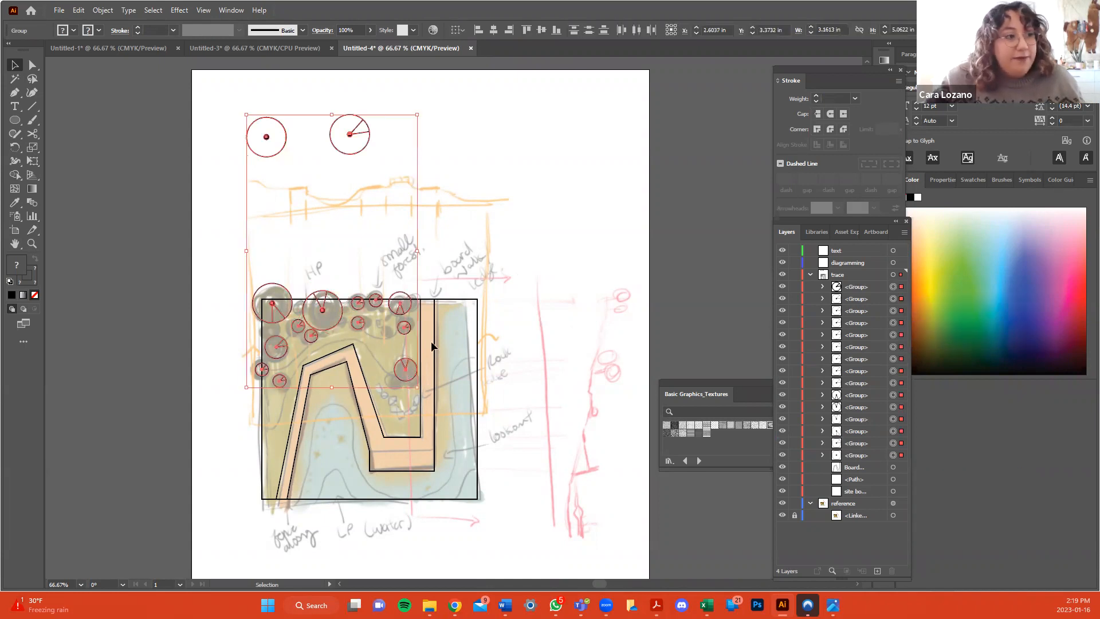
right_click(371, 307)
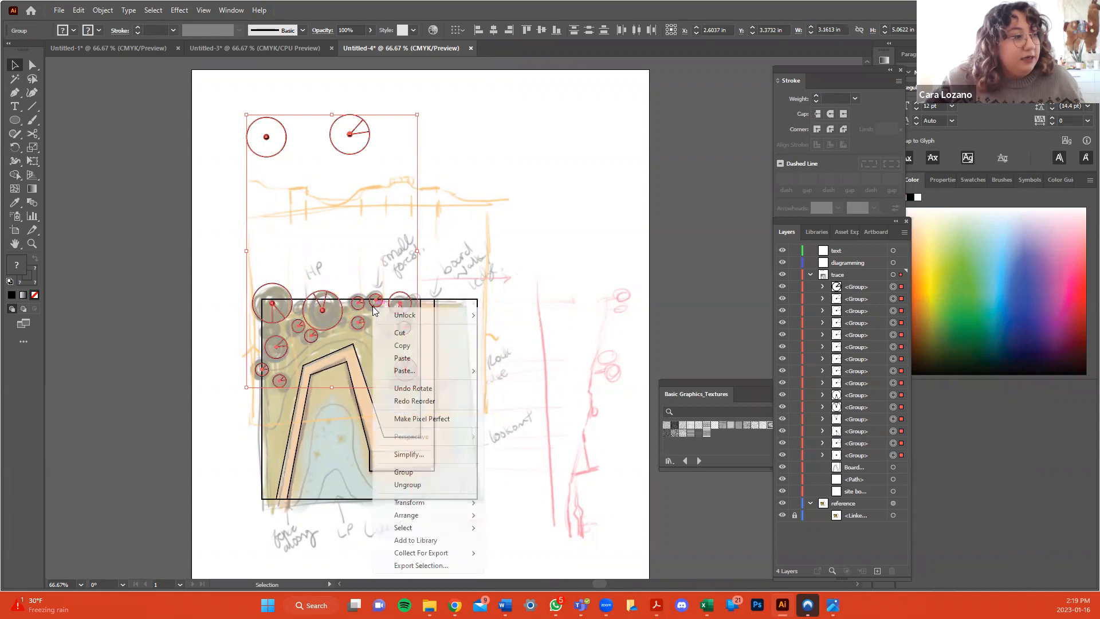
click(425, 480)
double_click(855, 286)
text(Trees)
key(Return)
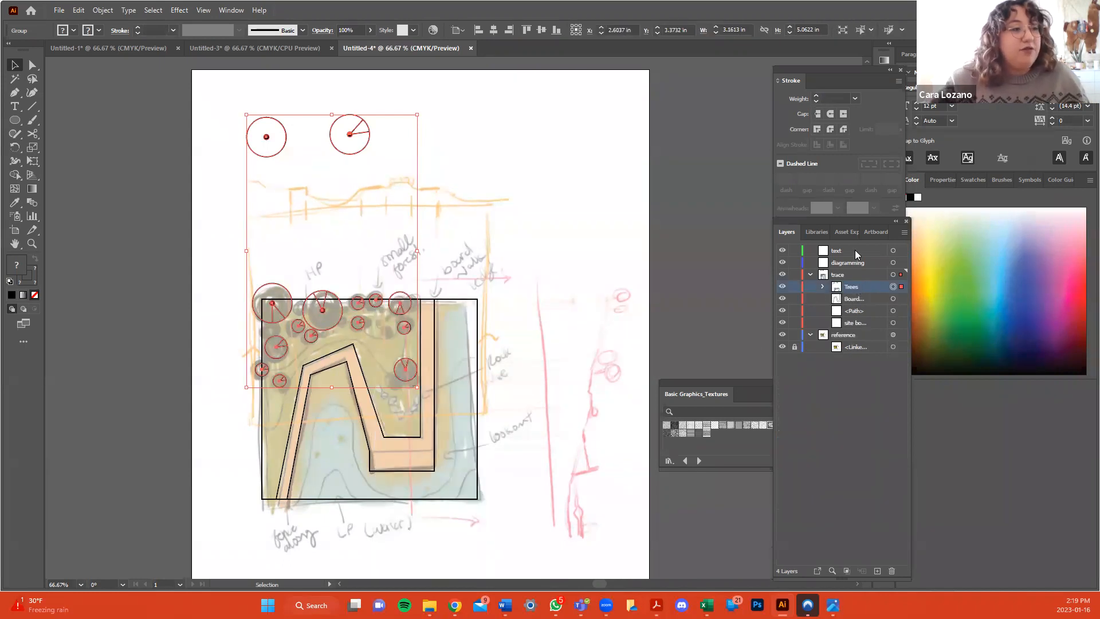
Hide and show the Trees group to check that all tree symbols switch together.
click(782, 288)
click(782, 288)
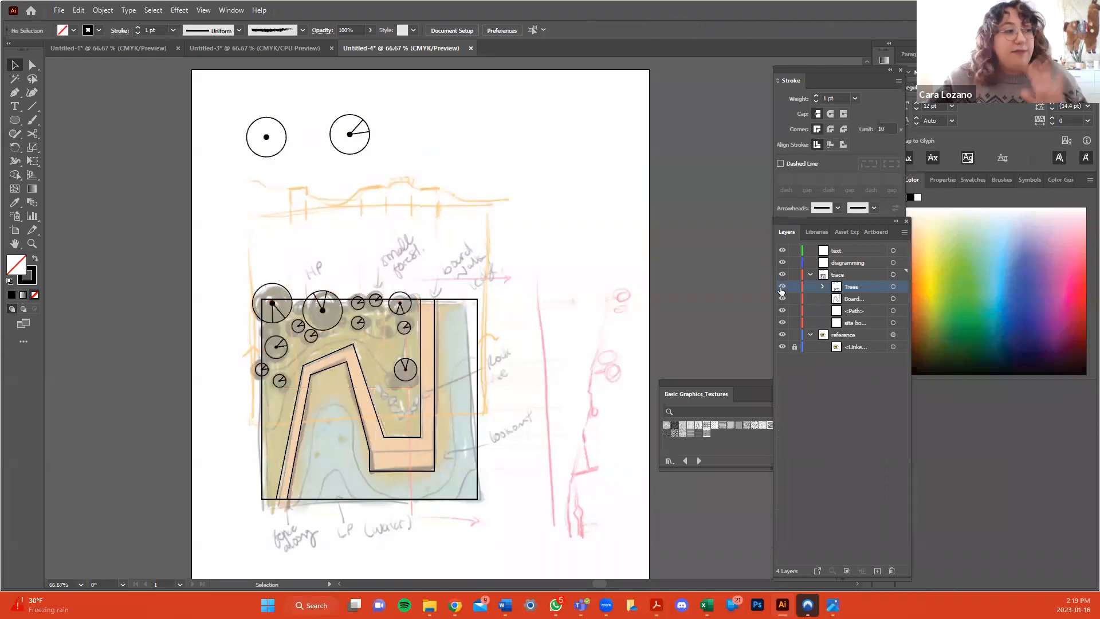
click(781, 287)
click(781, 287)
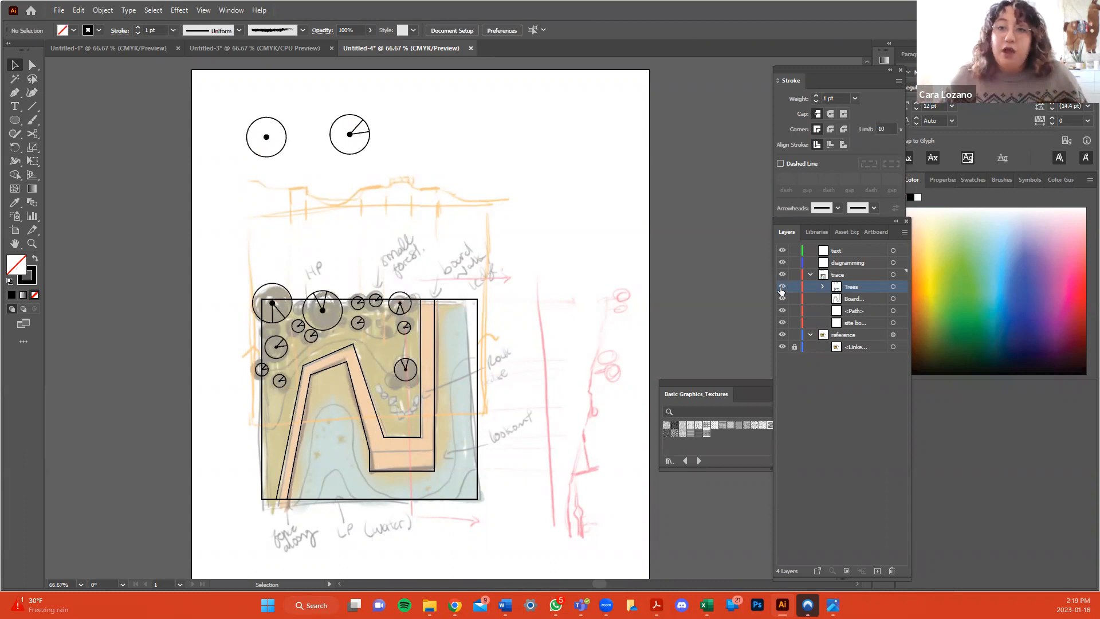
Look inside the Trees group, highlighting two individual tree symbols to check that each can still be selected separately.
click(865, 401)
click(824, 287)
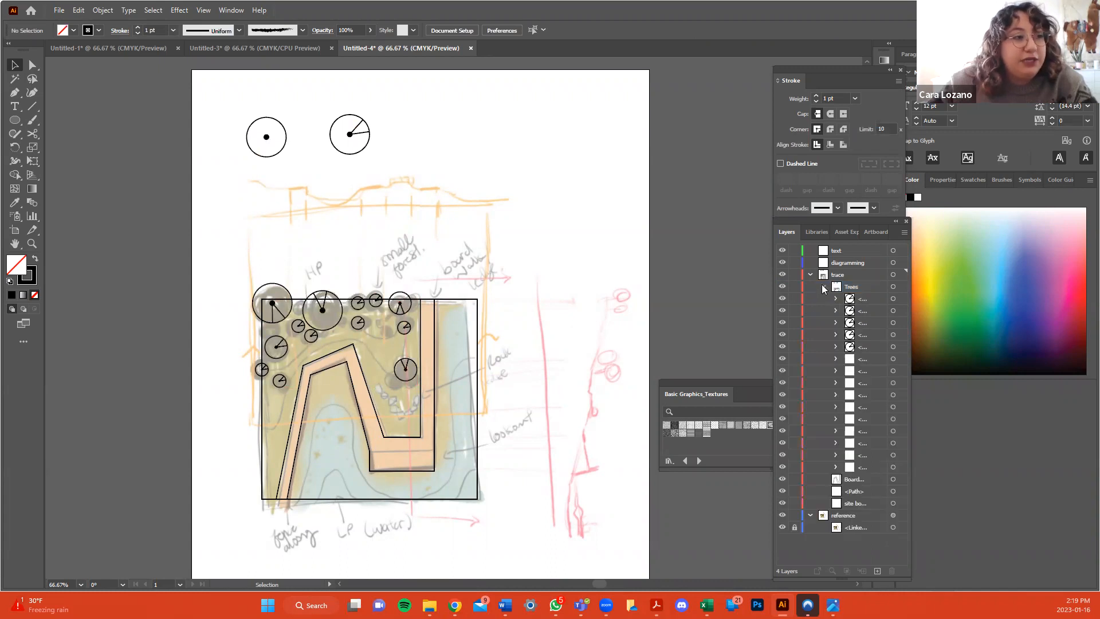
click(894, 383)
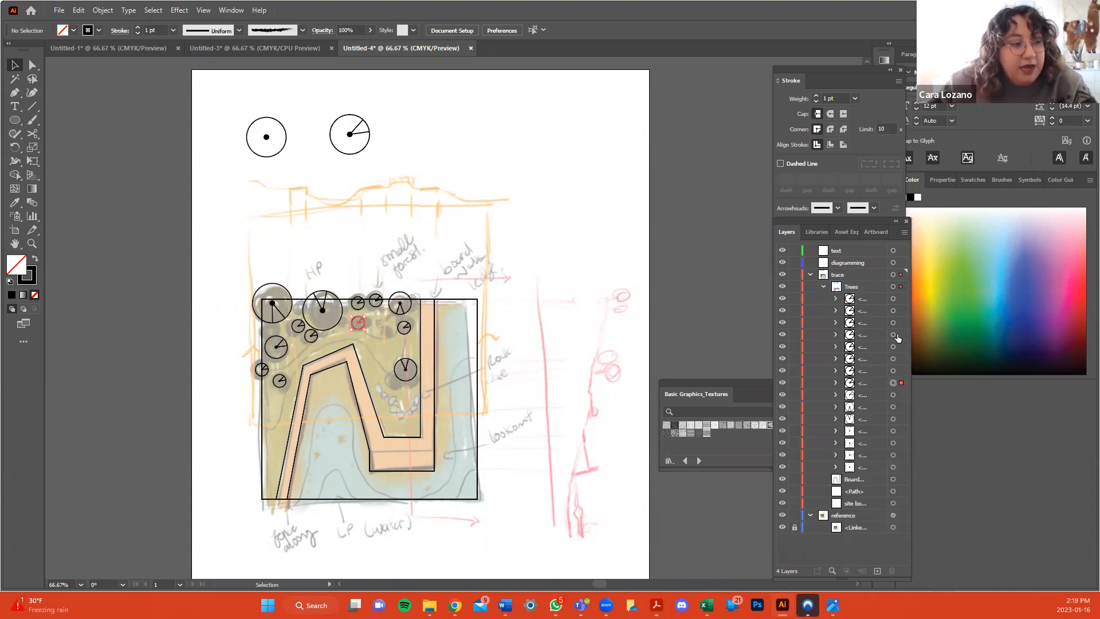
click(894, 419)
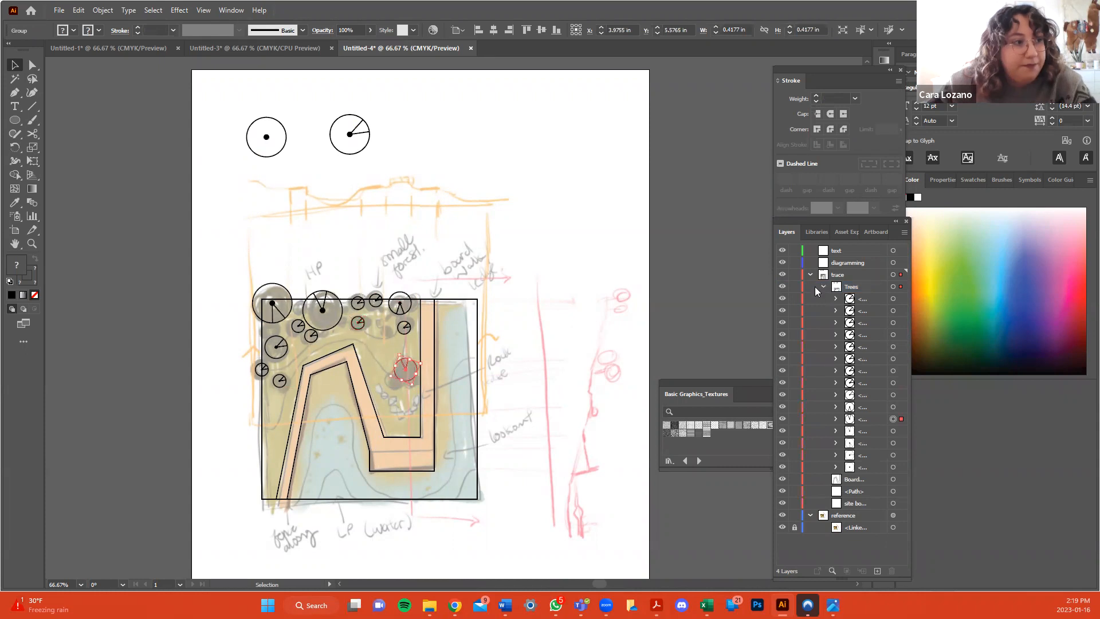
click(823, 287)
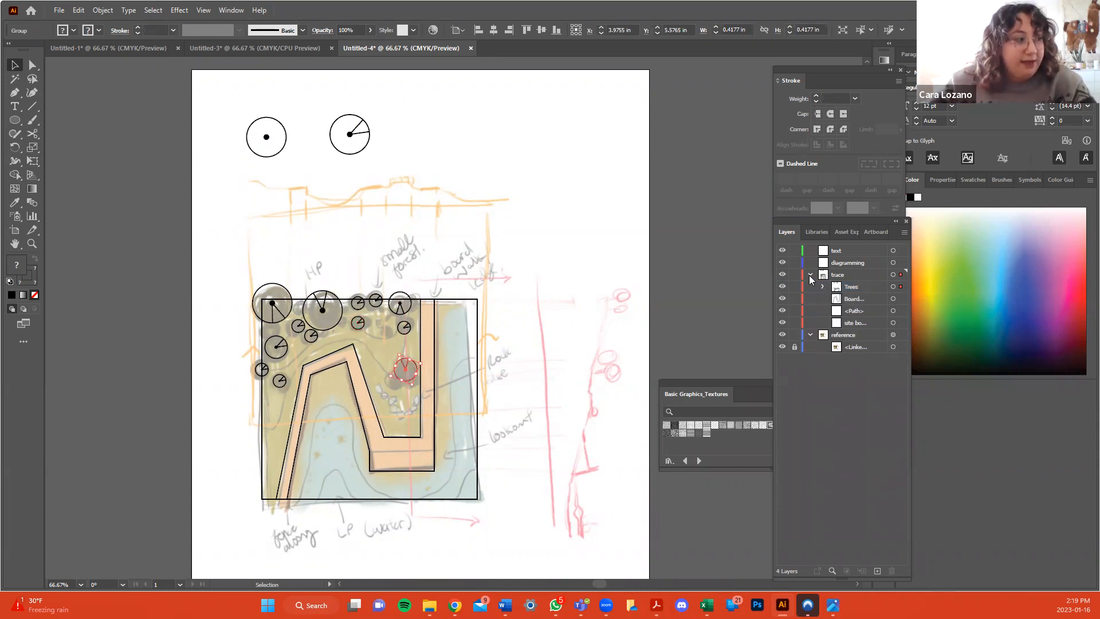
click(652, 335)
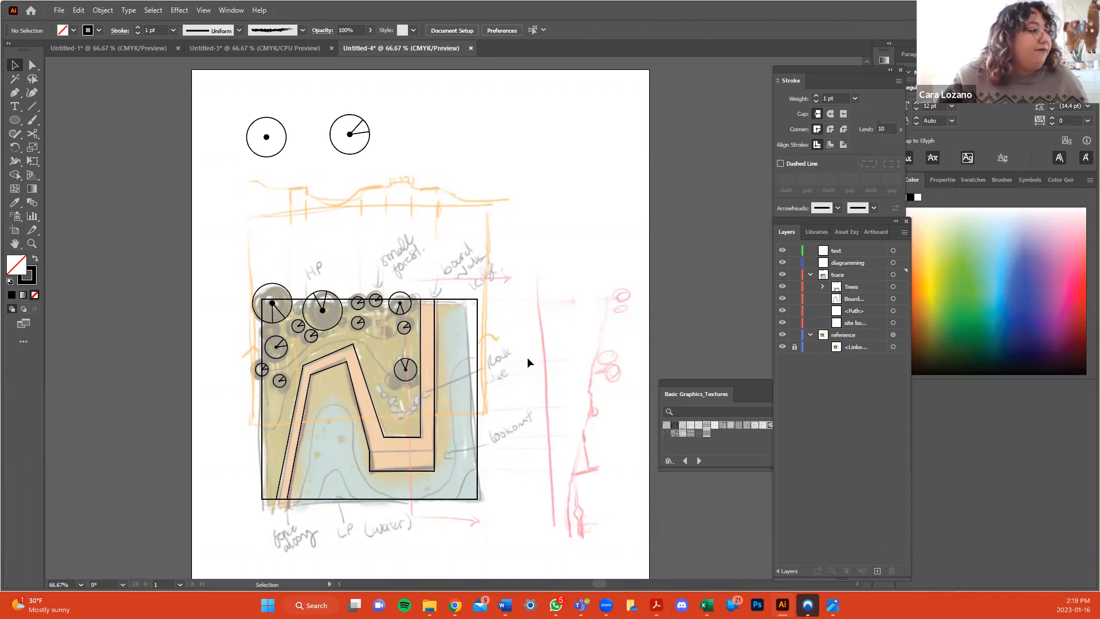
Trace the lower, outer side of the sketched rock edge with jagged straight Pen segments, from its left end to its right end.
scroll(501, 376, down, 1)
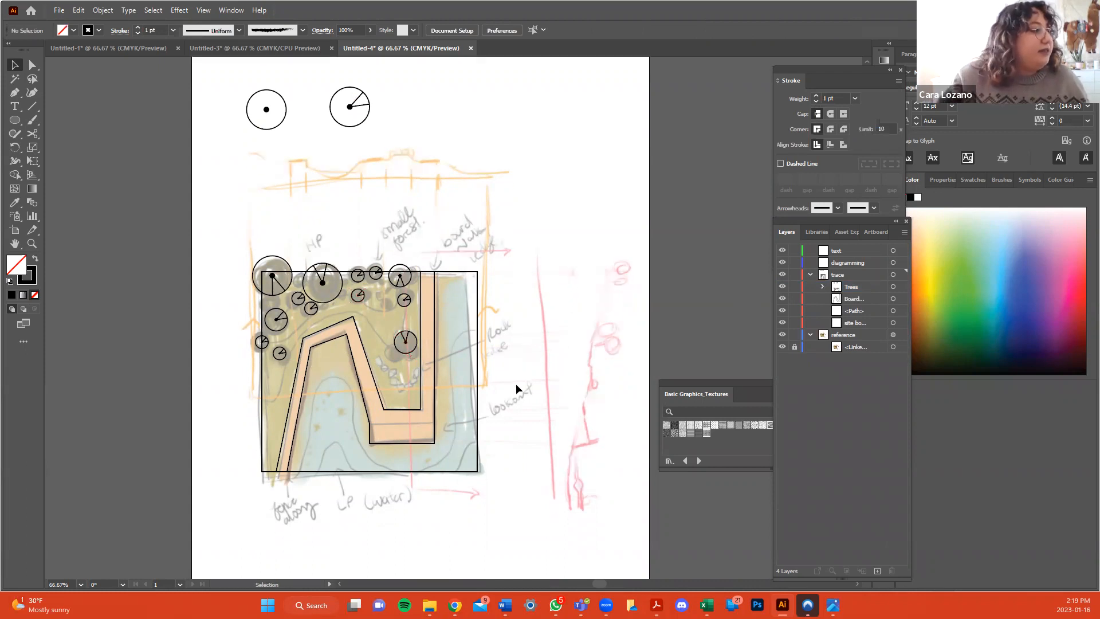
click(203, 11)
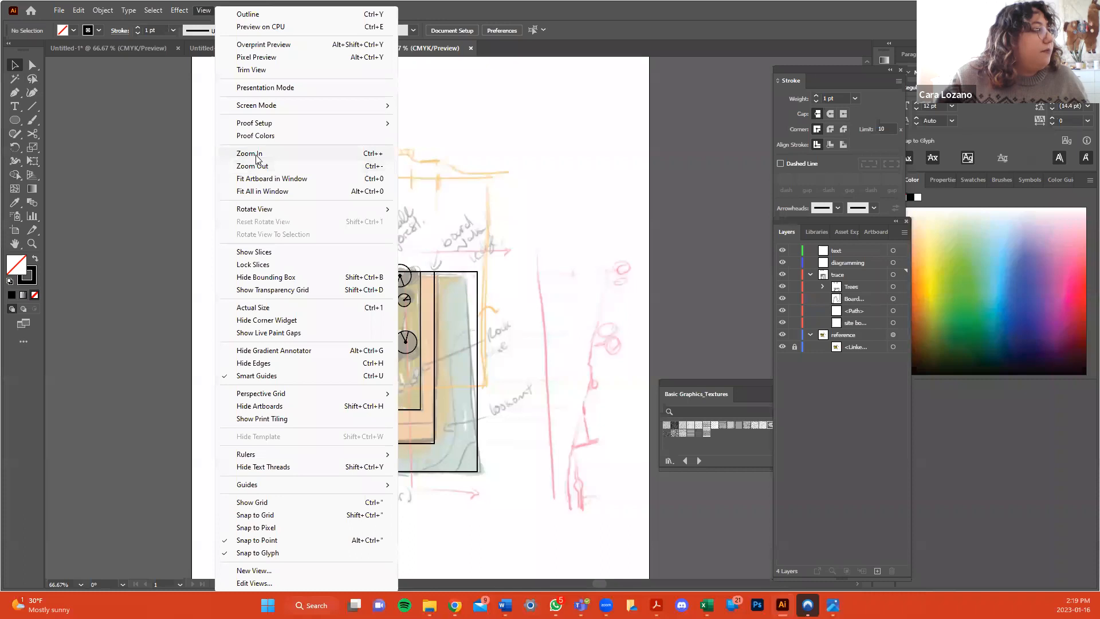
click(256, 155)
click(204, 11)
click(265, 159)
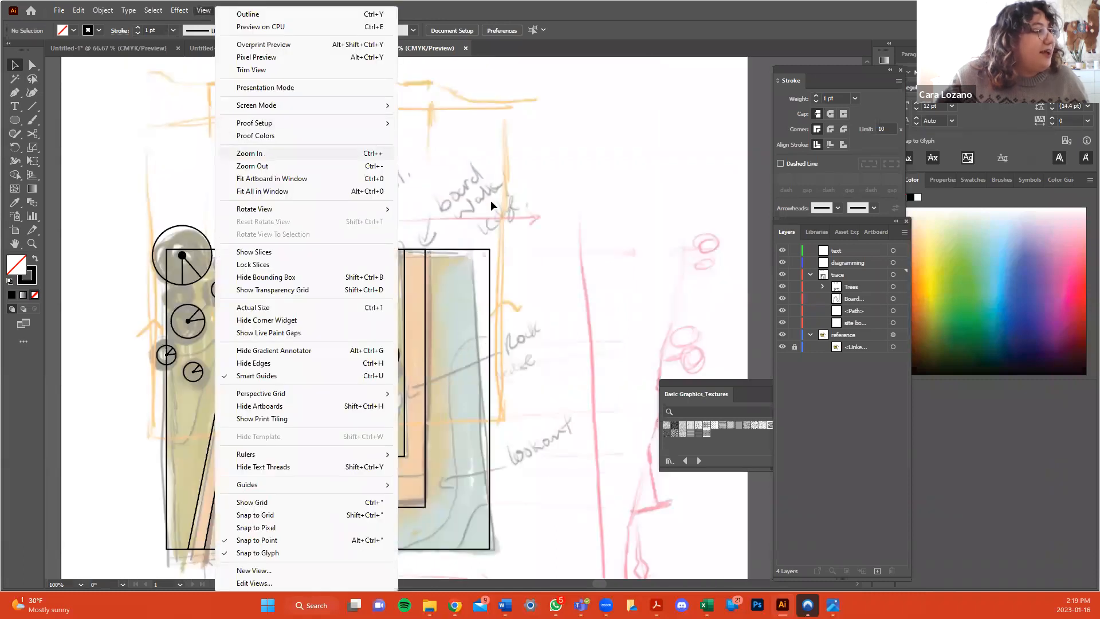
scroll(493, 206, down, 3)
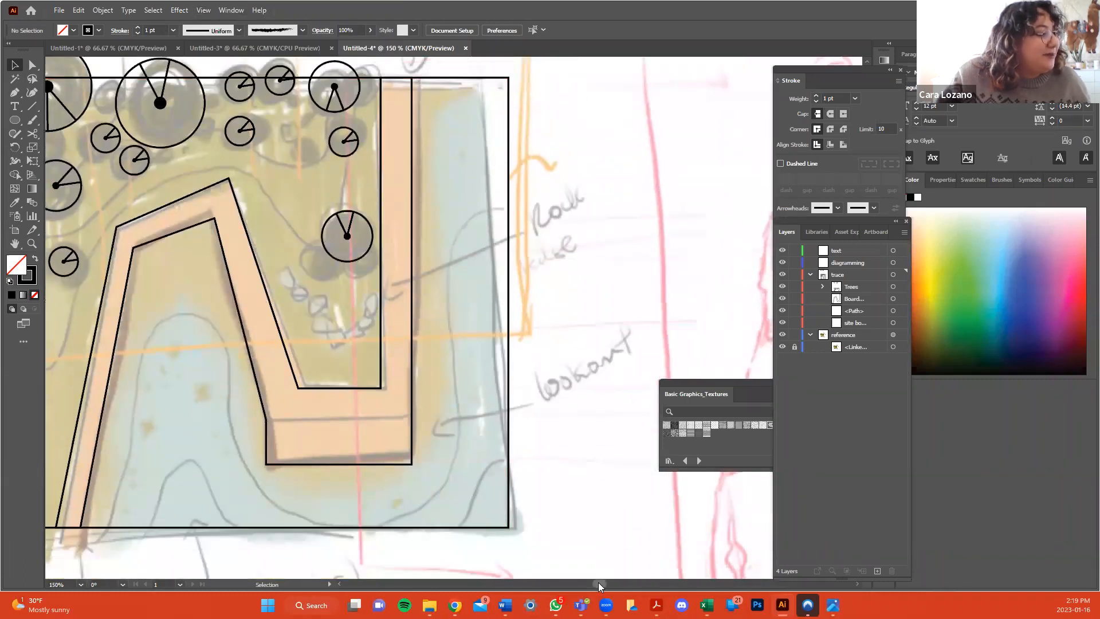
scroll(597, 580, left, 3)
click(15, 93)
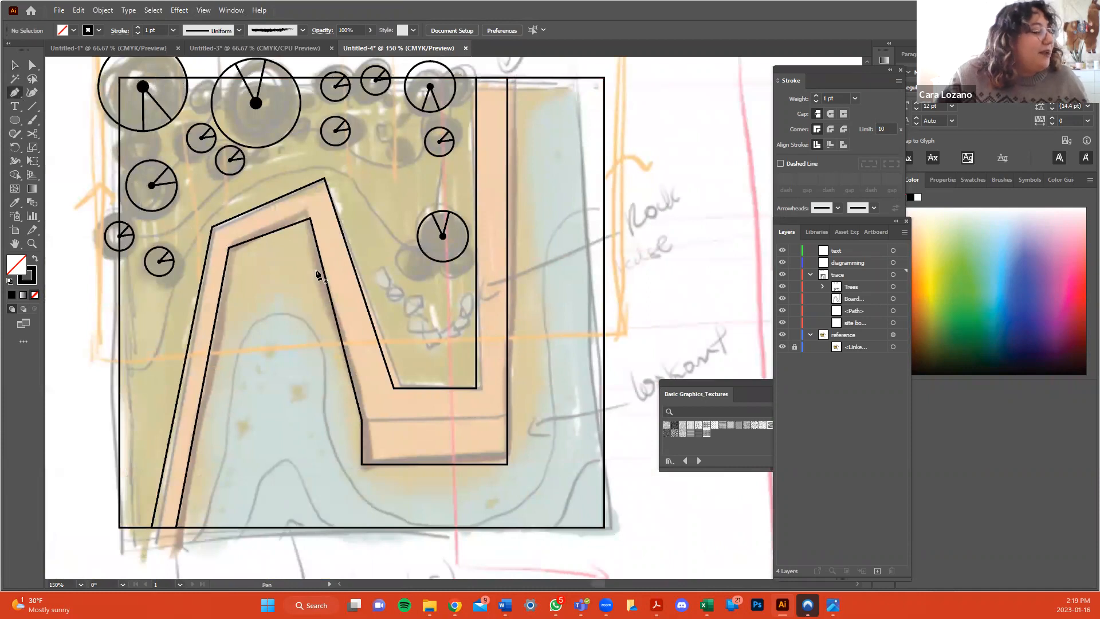
click(372, 276)
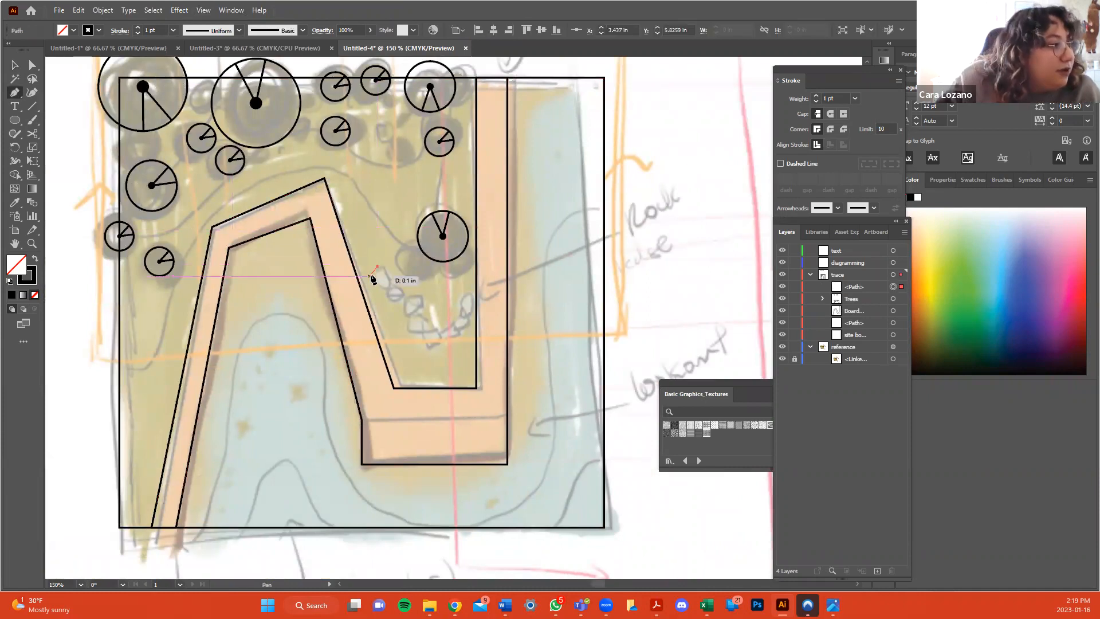
drag(383, 290, 390, 293)
click(390, 290)
click(391, 302)
click(397, 310)
click(404, 303)
click(404, 316)
click(413, 316)
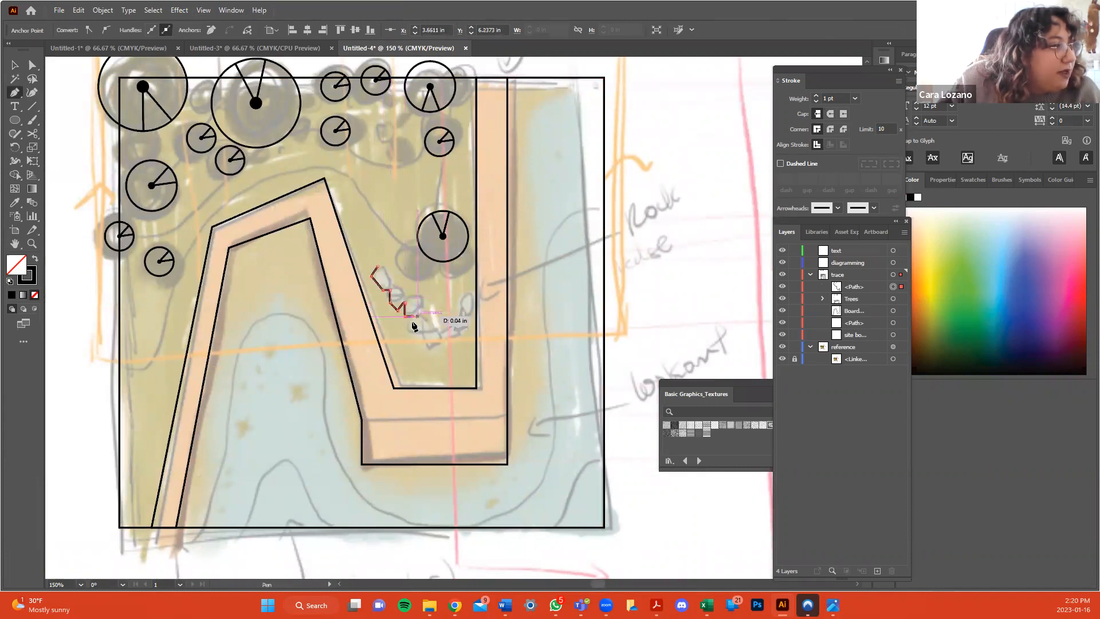
click(413, 331)
click(425, 334)
click(430, 345)
click(441, 339)
click(449, 339)
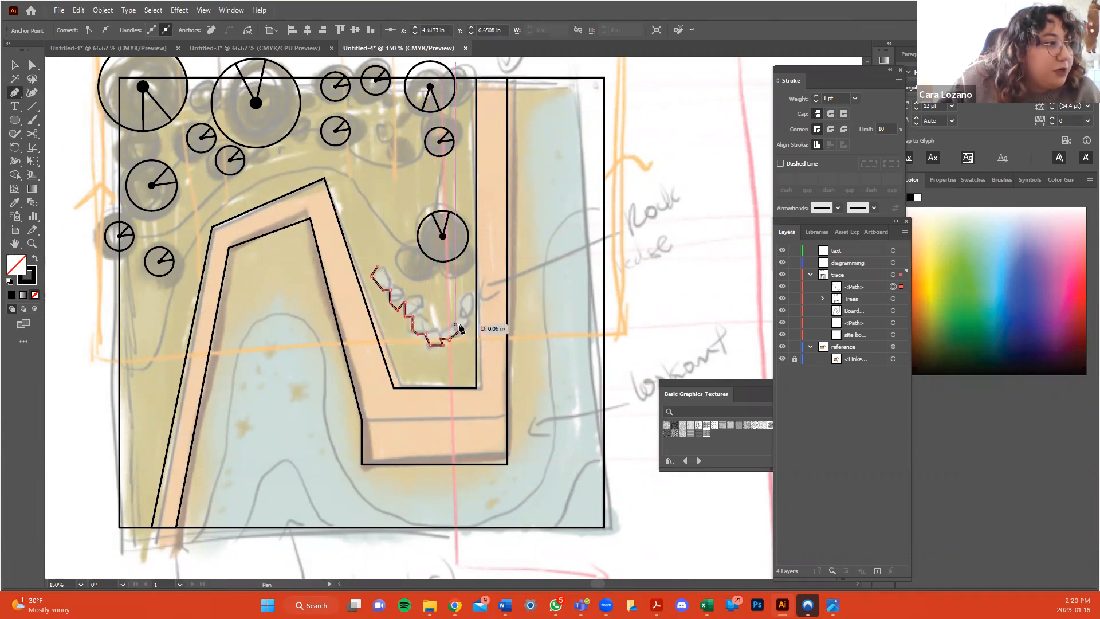
click(464, 325)
click(468, 312)
click(464, 310)
click(468, 292)
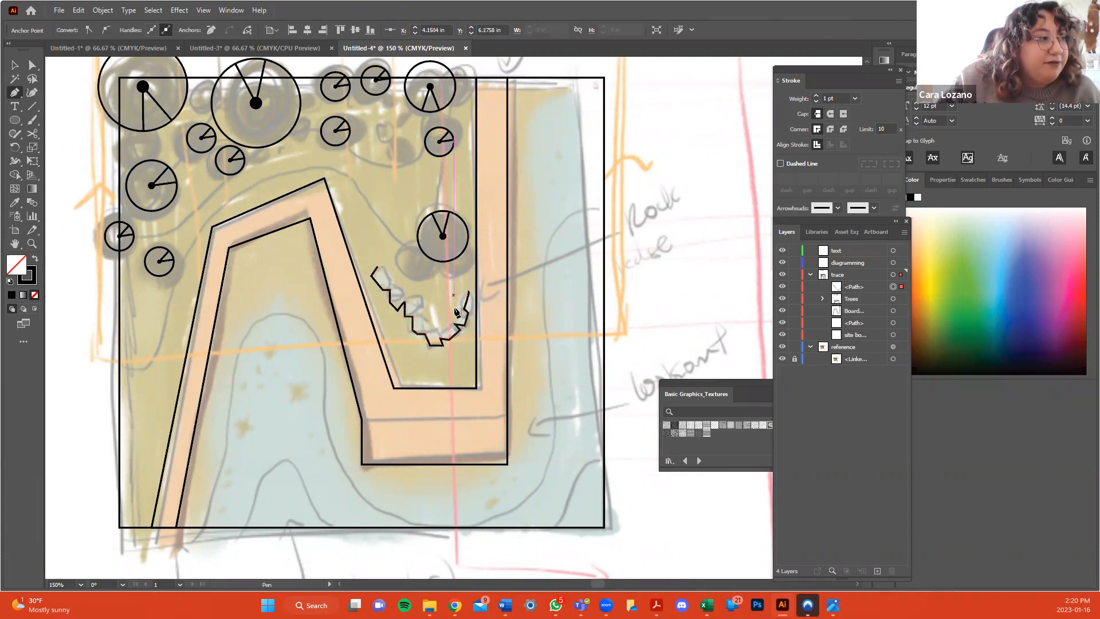
Trace back along the rock edge's upper, inner side with angular segments and close the outline at its starting point.
click(454, 296)
click(454, 315)
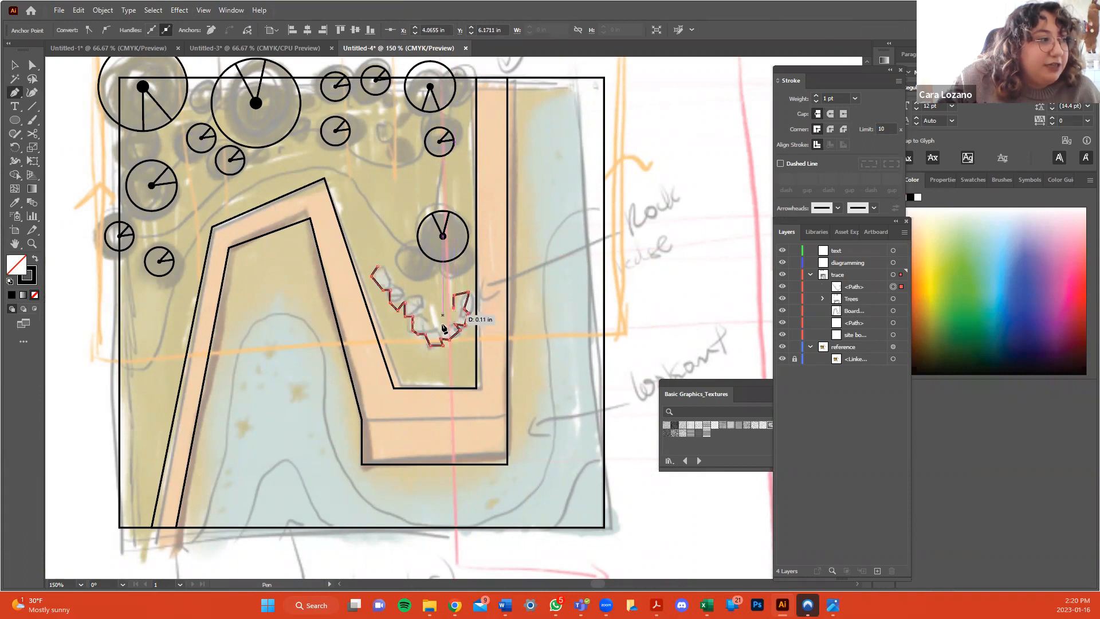
click(449, 324)
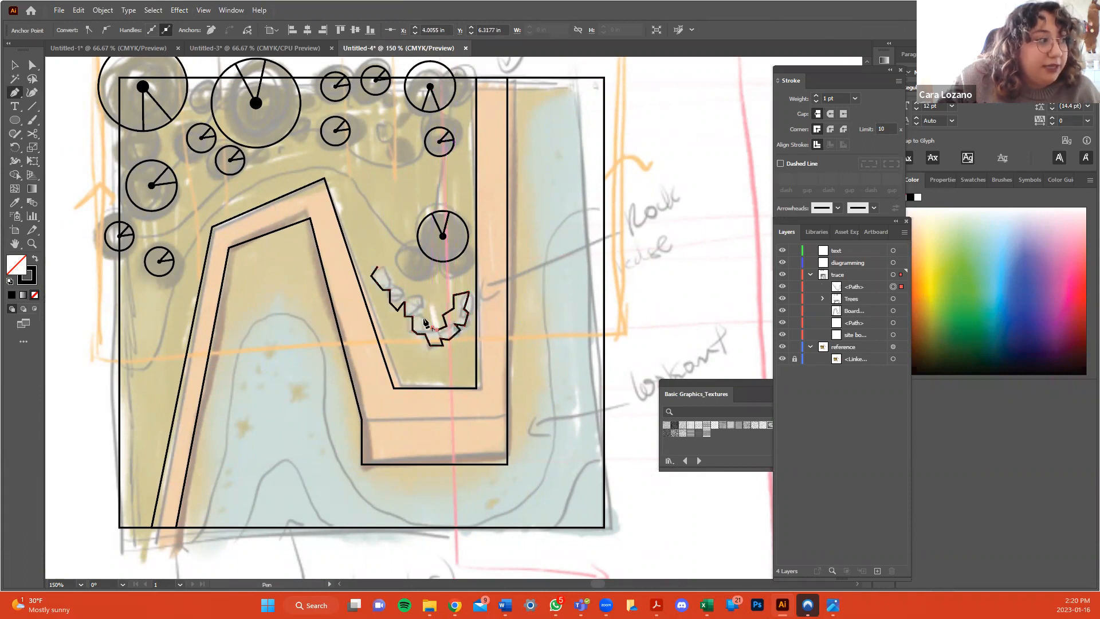
click(428, 319)
click(425, 306)
click(420, 296)
click(404, 294)
click(405, 281)
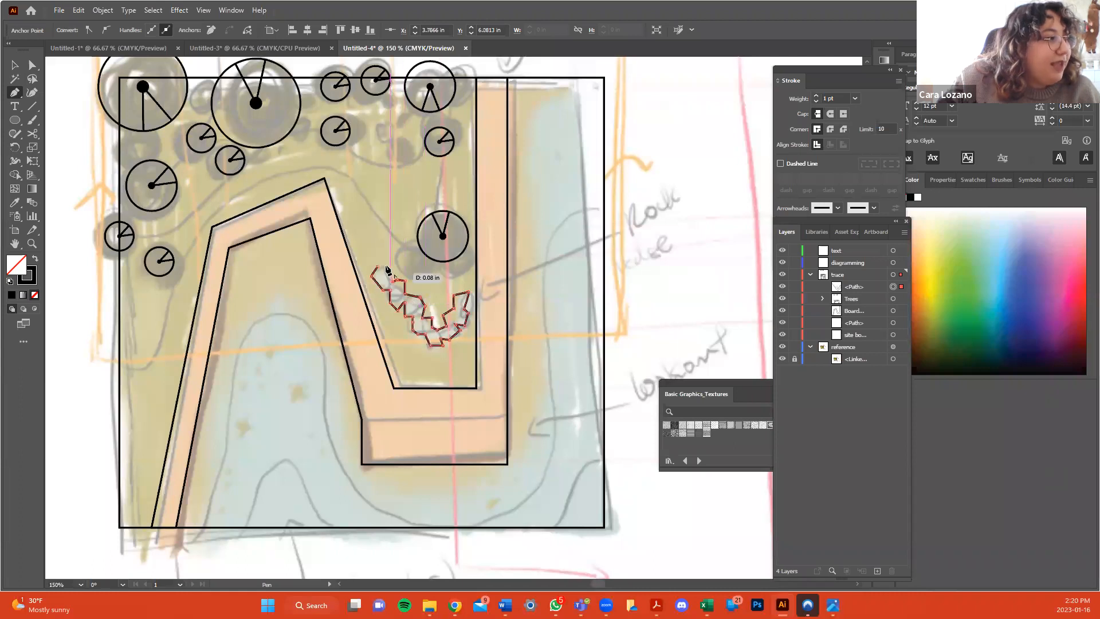
click(379, 265)
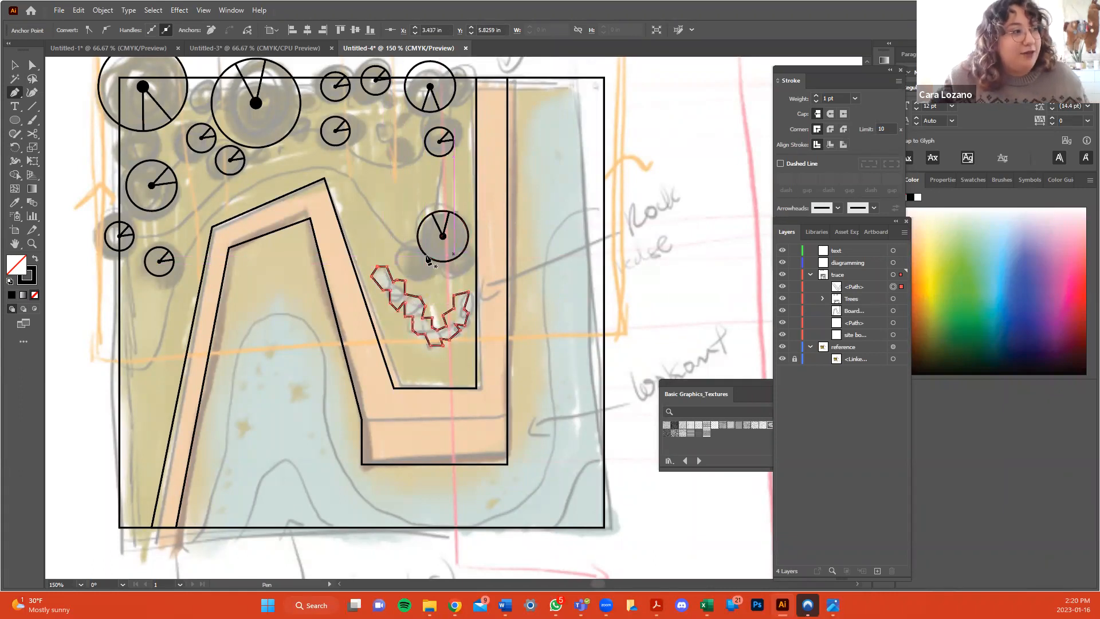
Rename the traced rock outline's path as "rock wall" on the trace layer.
click(14, 66)
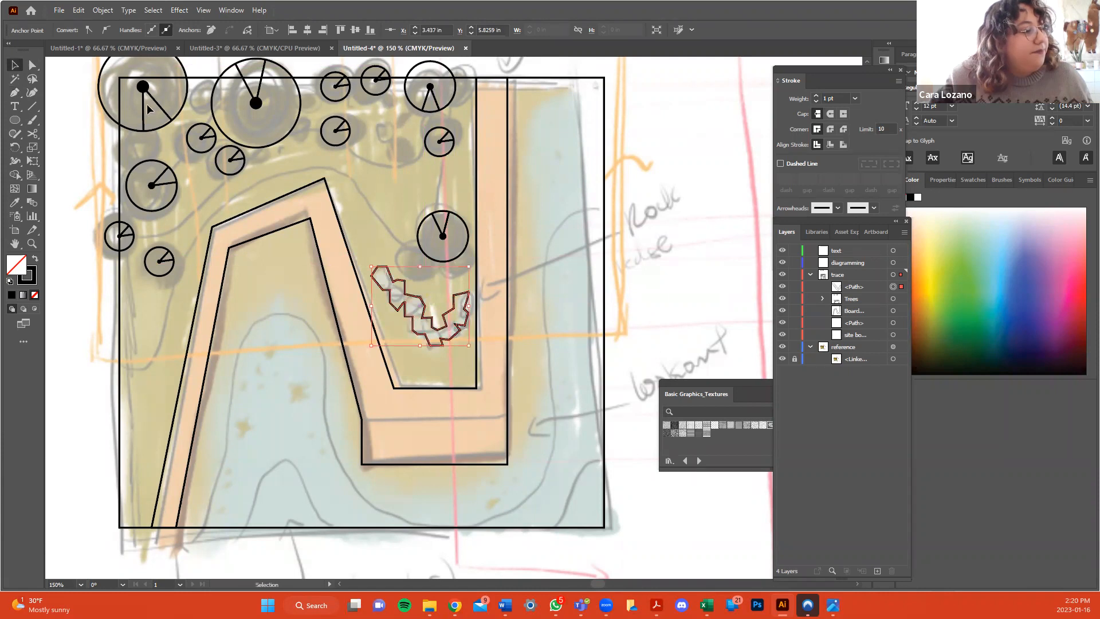
click(659, 154)
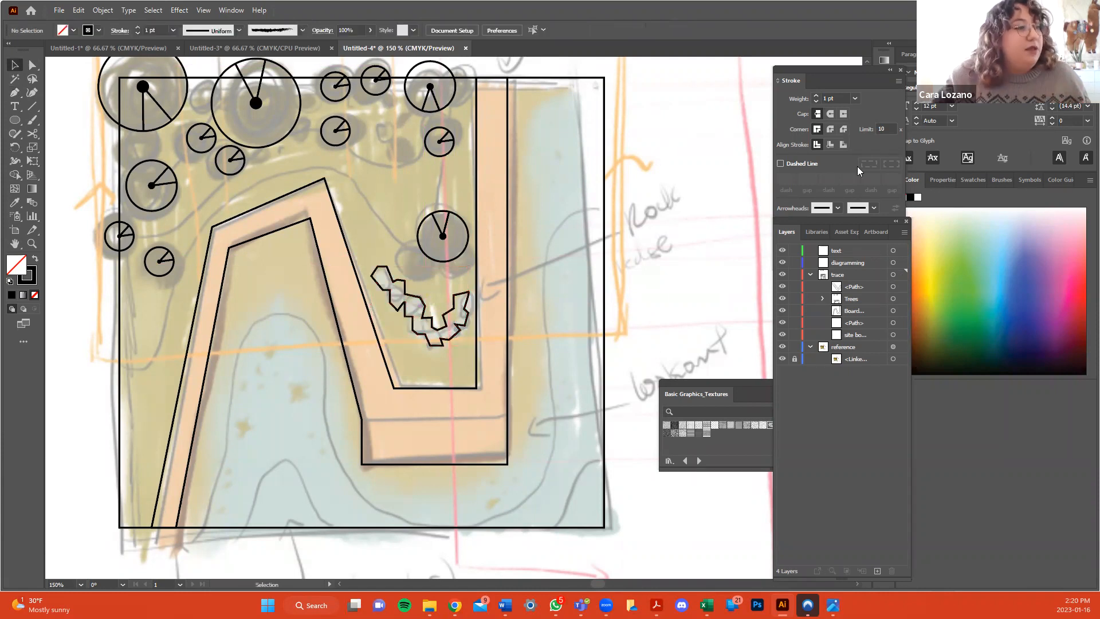
click(459, 314)
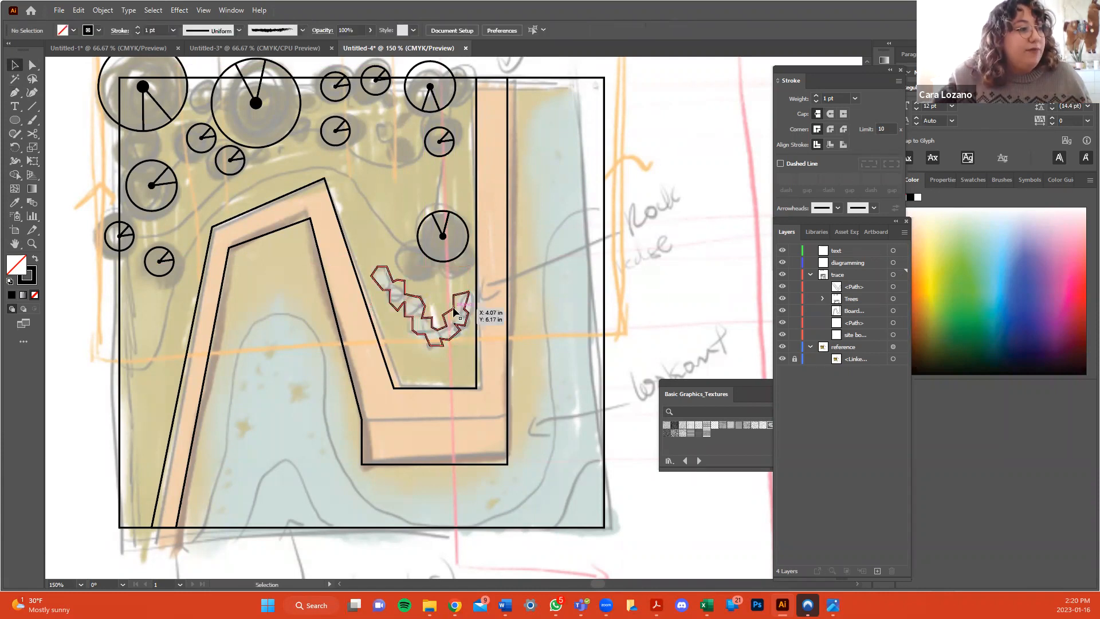
double_click(853, 287)
text(r)
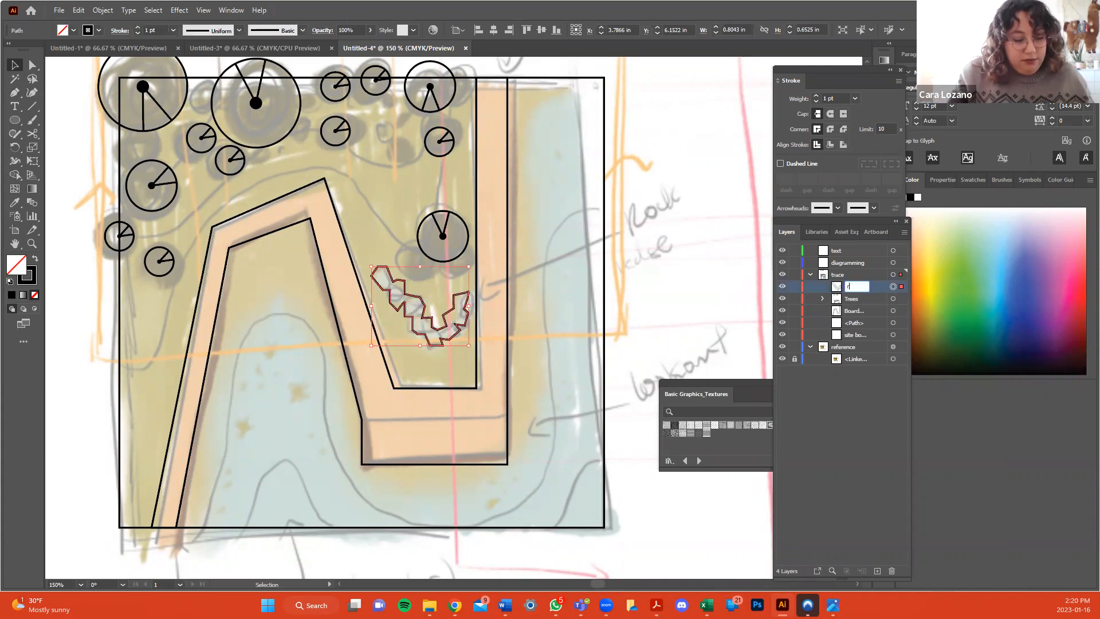
text(ock wall)
key(Return)
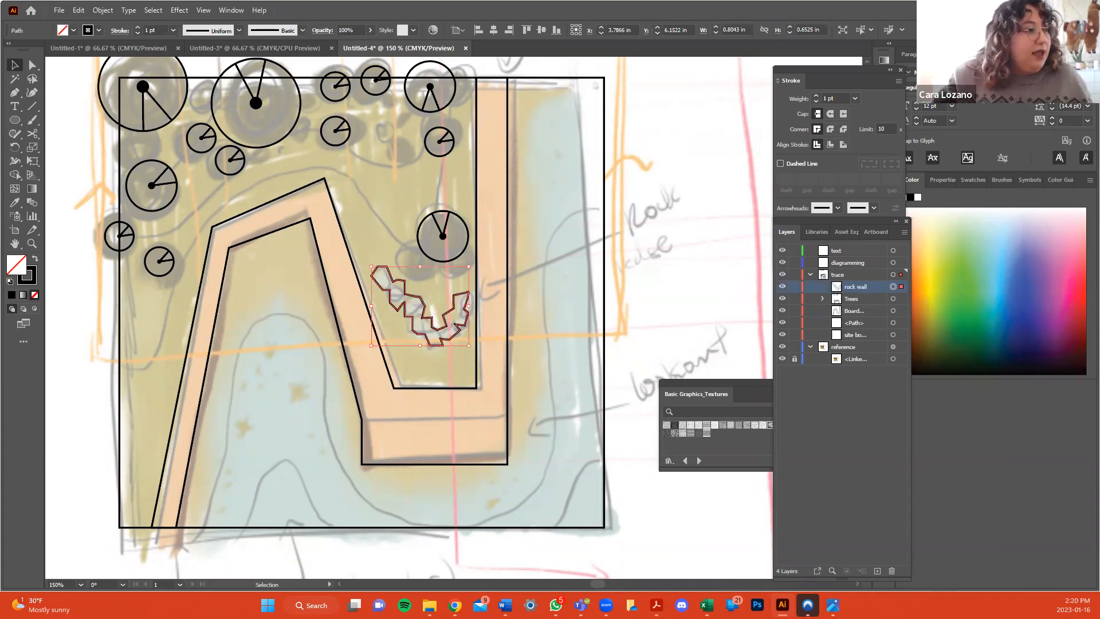
click(705, 267)
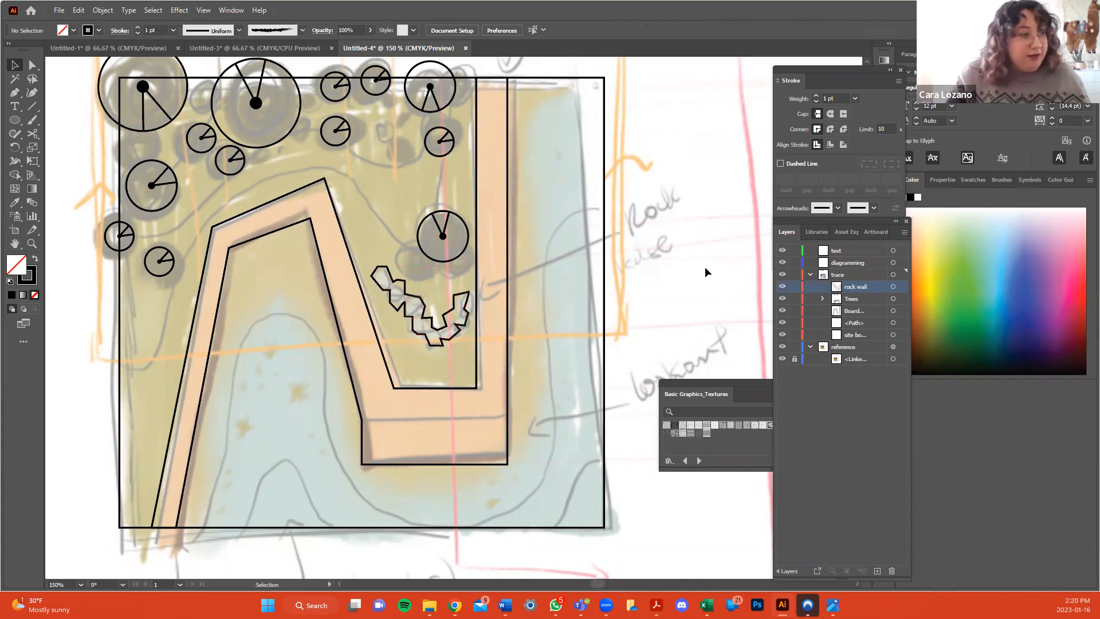
key(a)
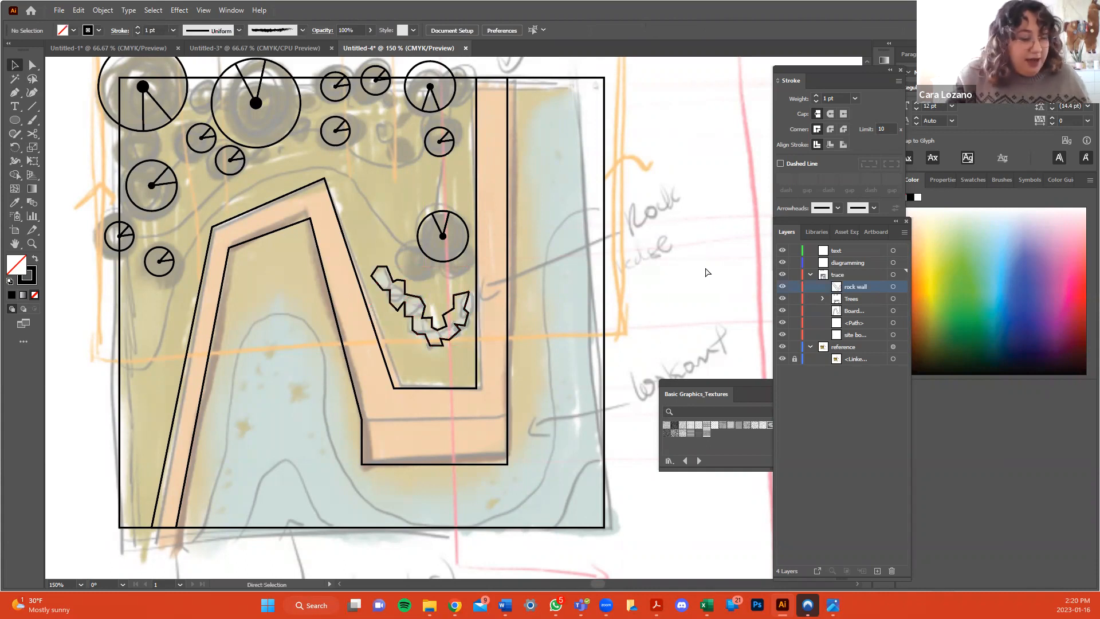
key(ctrl+minus)
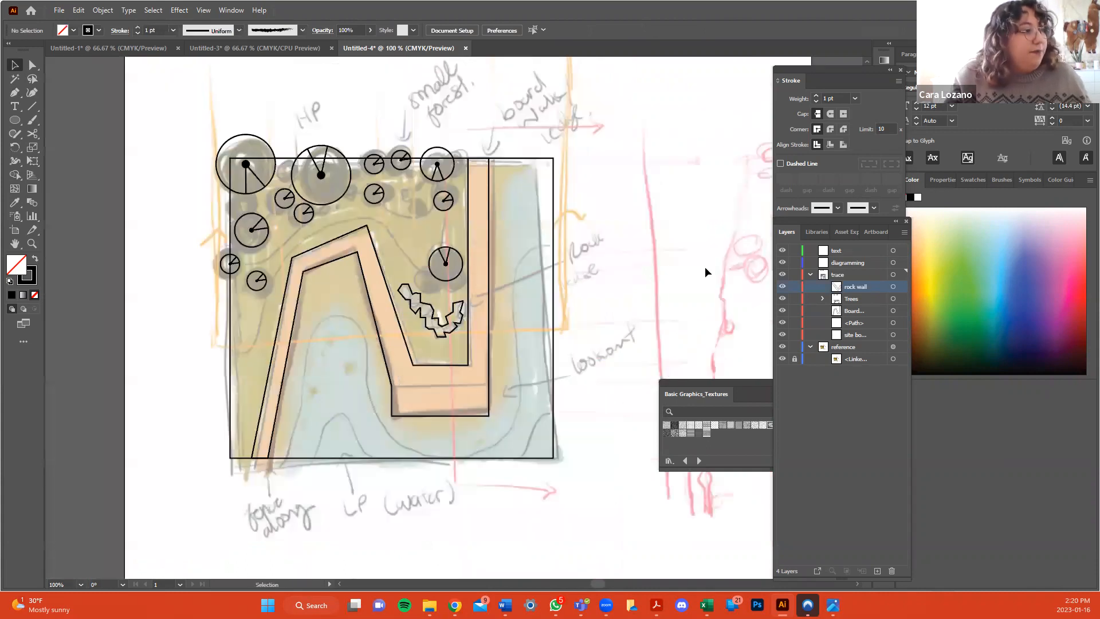
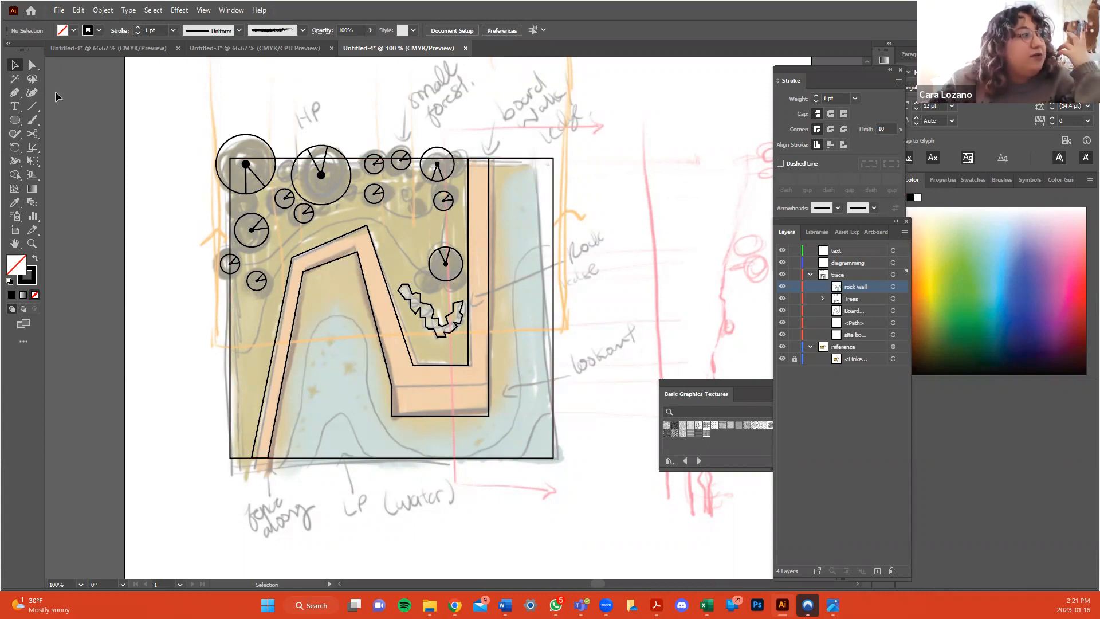
click(34, 93)
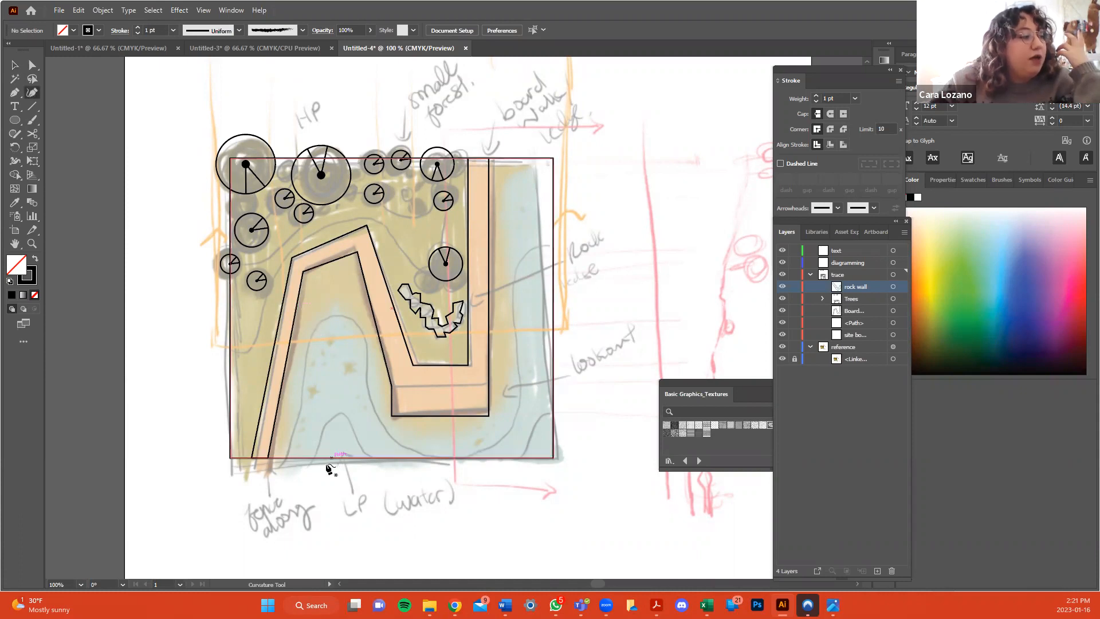
click(293, 457)
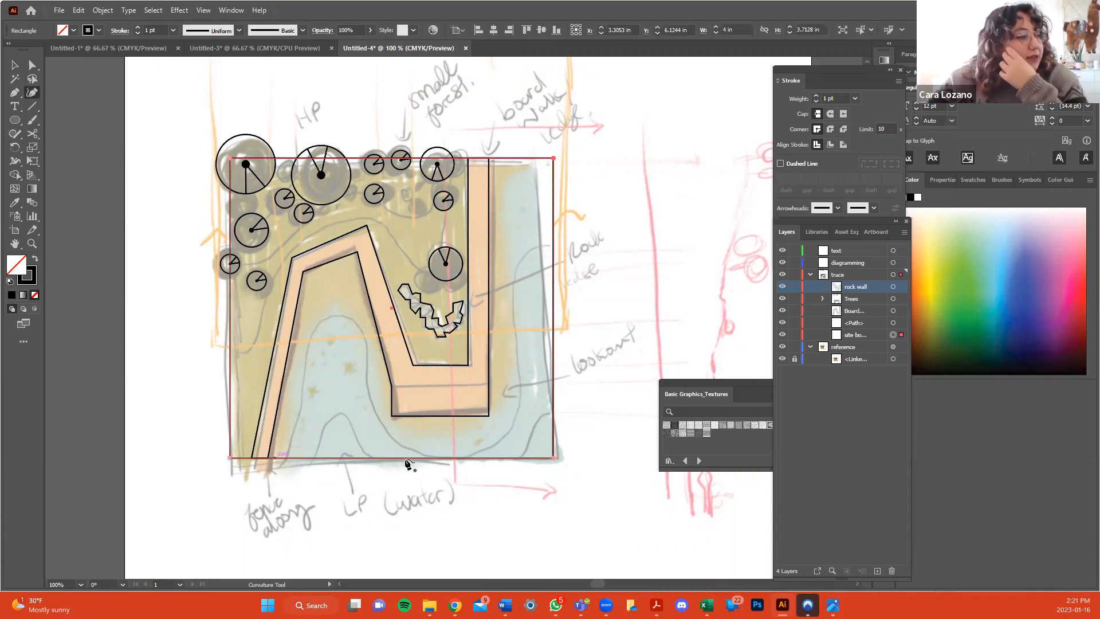
click(283, 457)
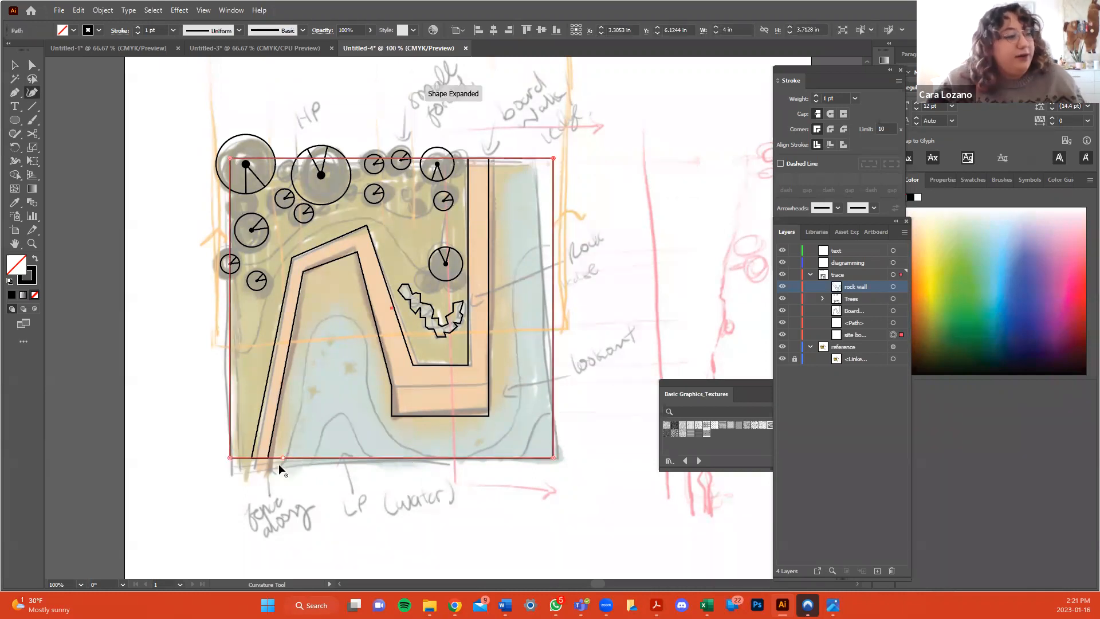
drag(282, 458, 299, 436)
key(ctrl+z)
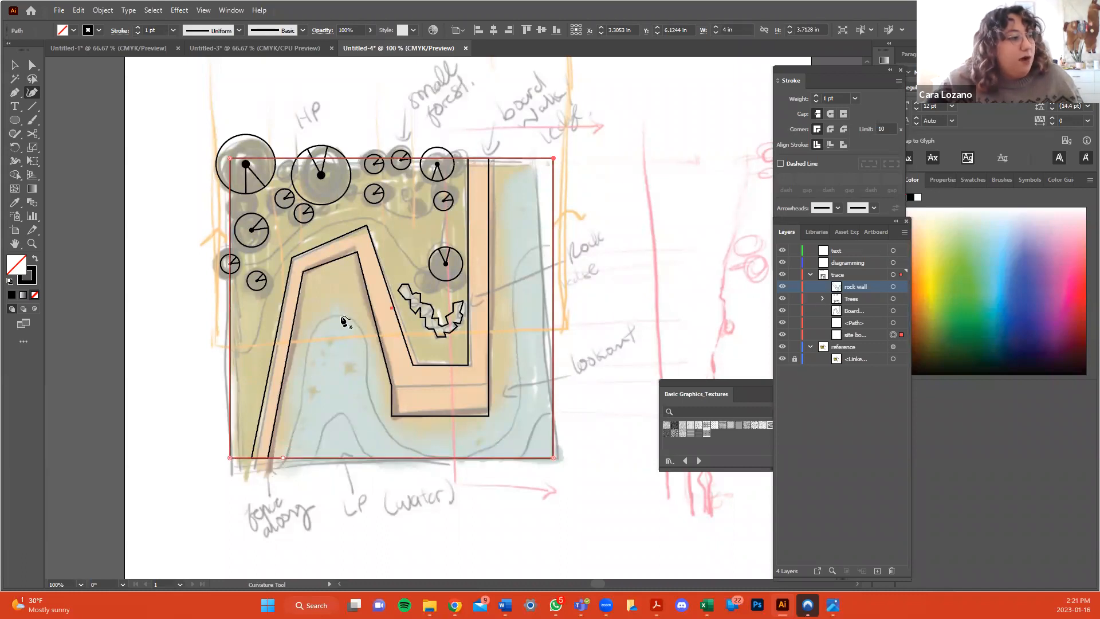
Trace the sketched water-edge contour with the Curvature tool, from the boardwalk's lower-left end around the lookout to the site's right edge.
click(275, 467)
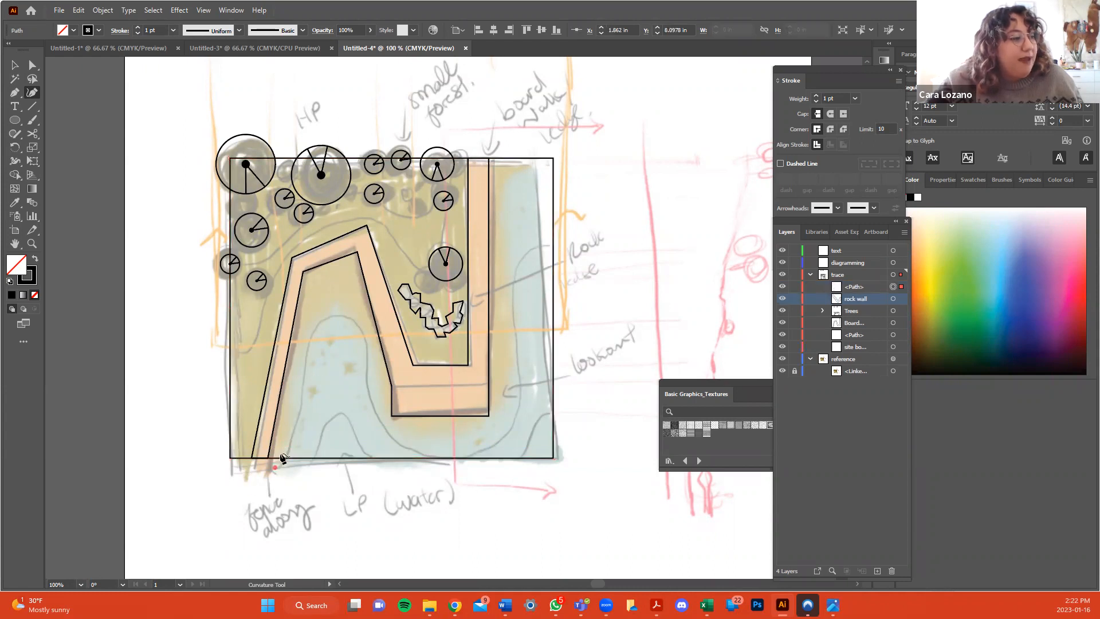
click(311, 336)
click(333, 315)
click(359, 333)
click(372, 411)
click(402, 444)
click(470, 453)
click(512, 422)
click(516, 351)
click(514, 281)
click(526, 251)
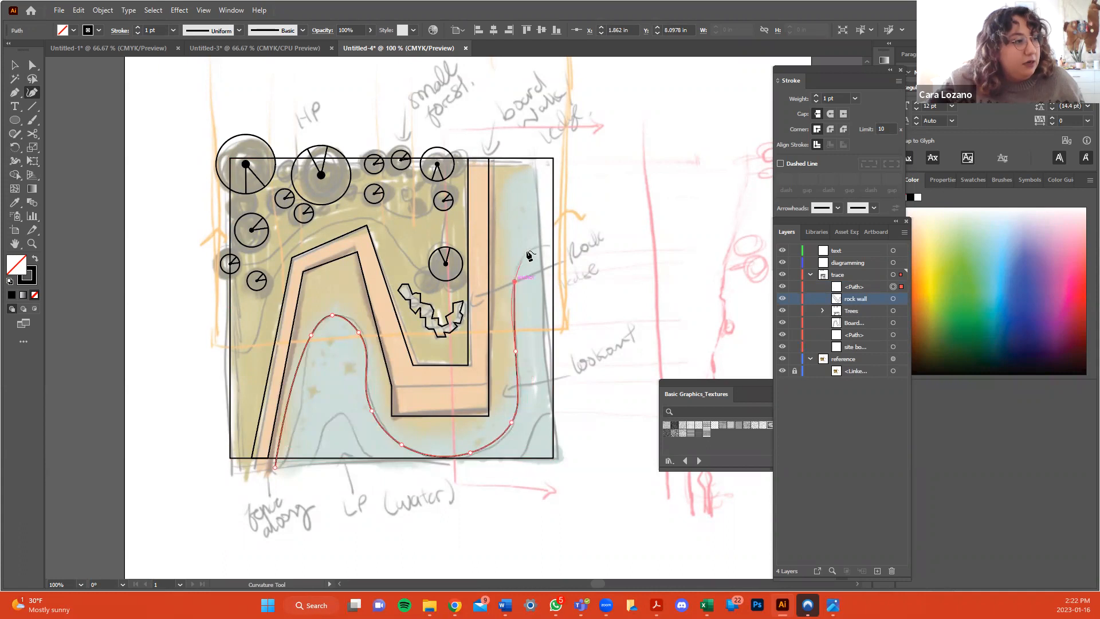
click(560, 247)
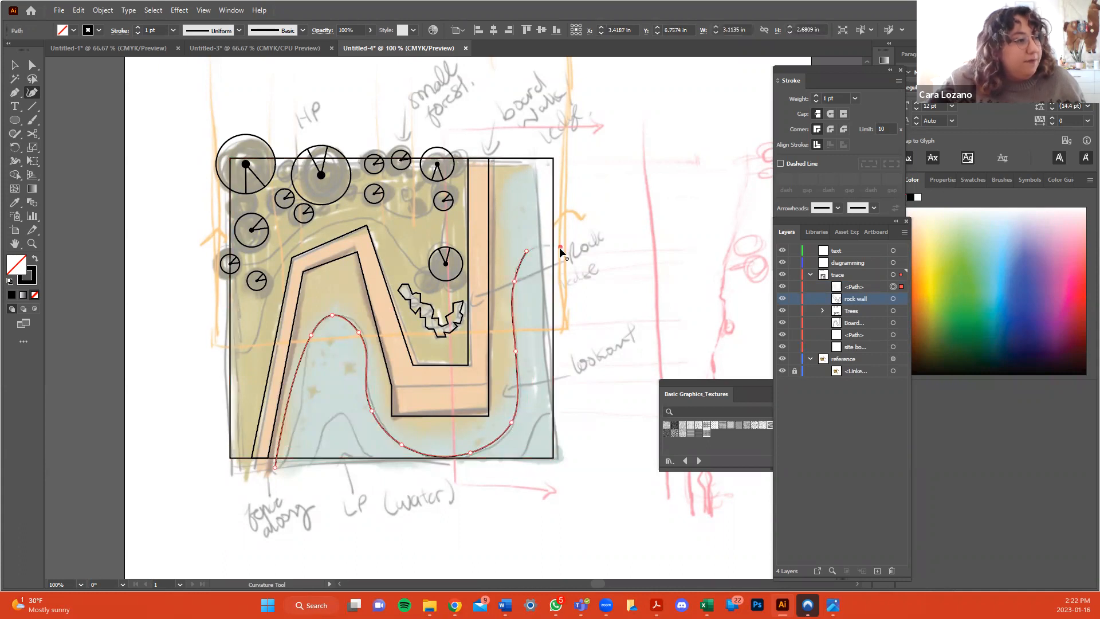
Try reshaping the right part of the water-edge curve by moving its anchor points with Direct Selection, and undo the moves.
click(34, 67)
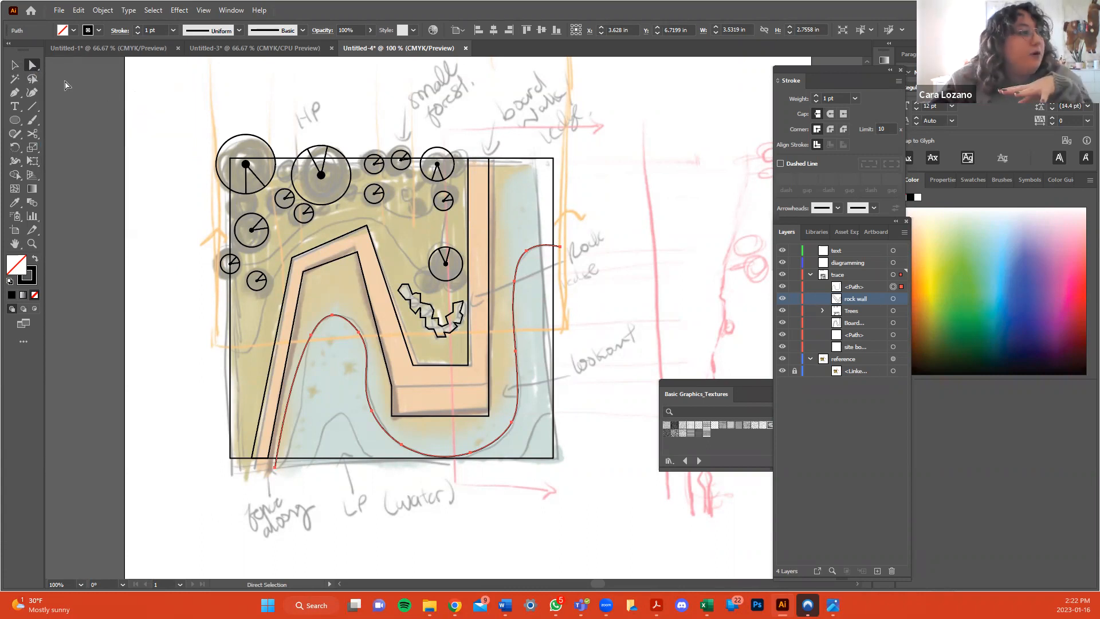
click(527, 250)
drag(527, 250, 599, 226)
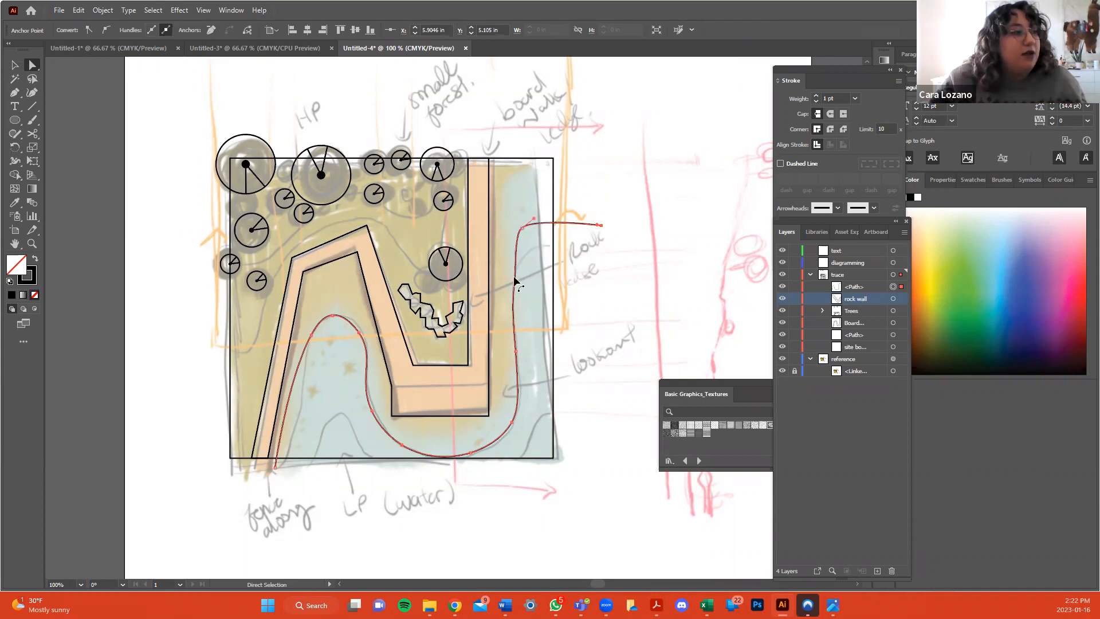
drag(545, 290, 547, 292)
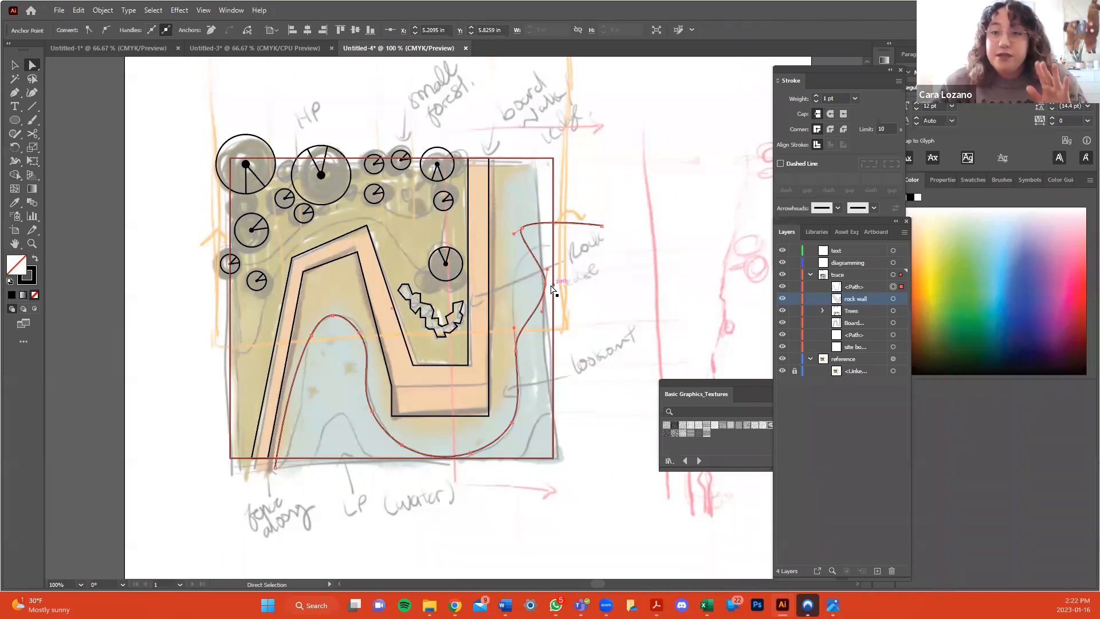
key(ctrl+z)
key(ctrl+z)
key(ctrl+z)
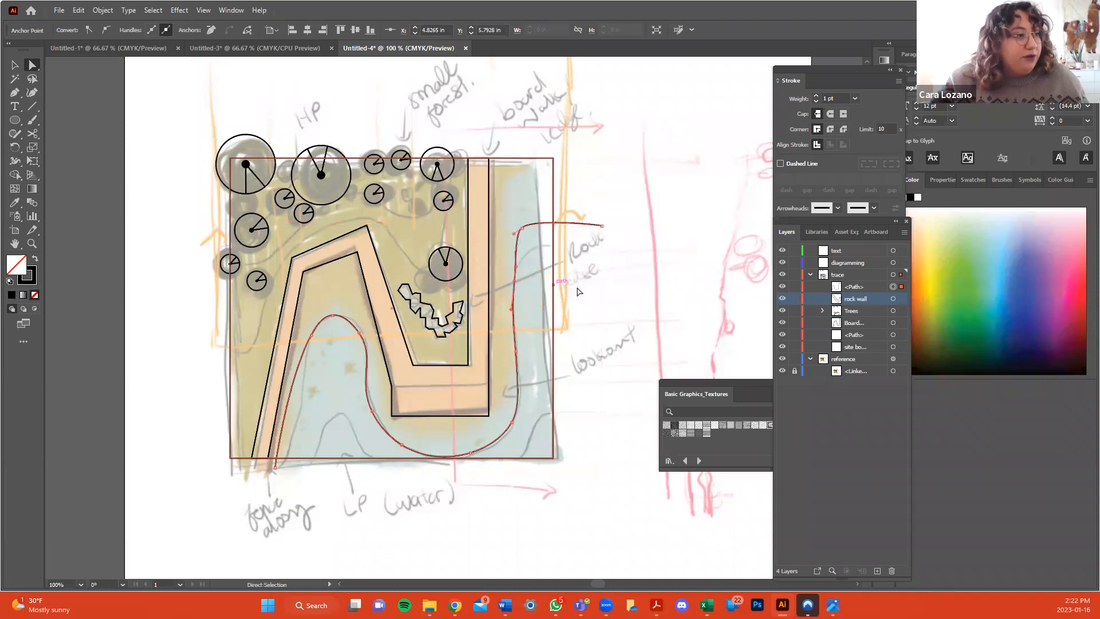
key(a)
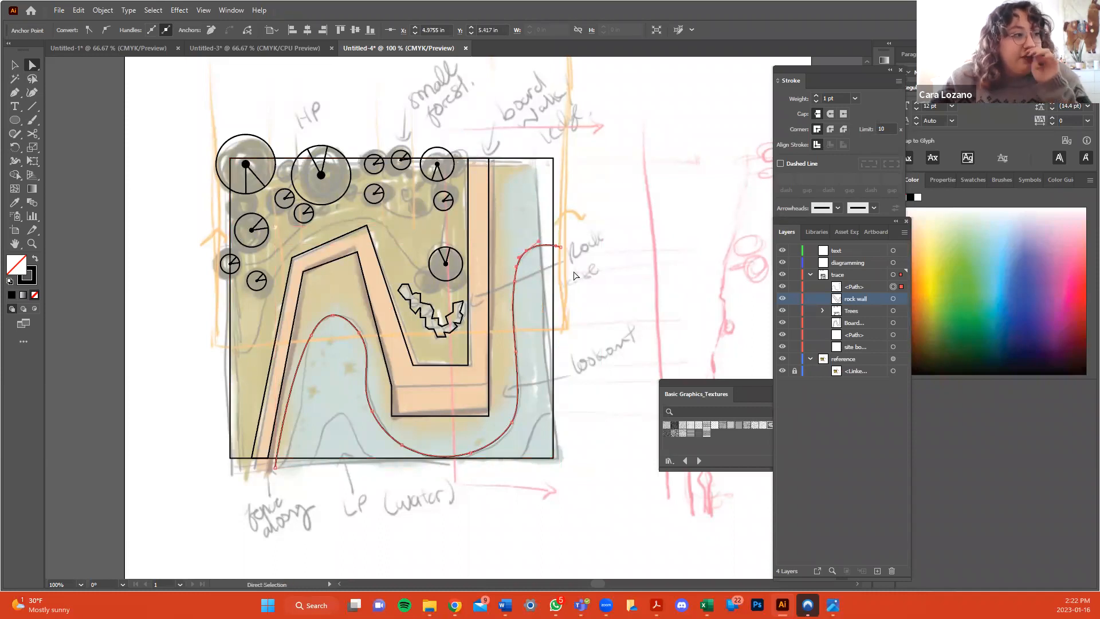
Move both ends of the water-edge curve onto the site outline and reshape its left flank, leaving it deselected.
drag(561, 251, 551, 245)
drag(277, 467, 275, 458)
mouse_move(290, 374)
mouse_down()
mouse_move(309, 424)
mouse_move(331, 422)
mouse_move(348, 410)
mouse_move(318, 376)
mouse_move(311, 342)
mouse_move(310, 370)
mouse_up()
drag(282, 434, 294, 451)
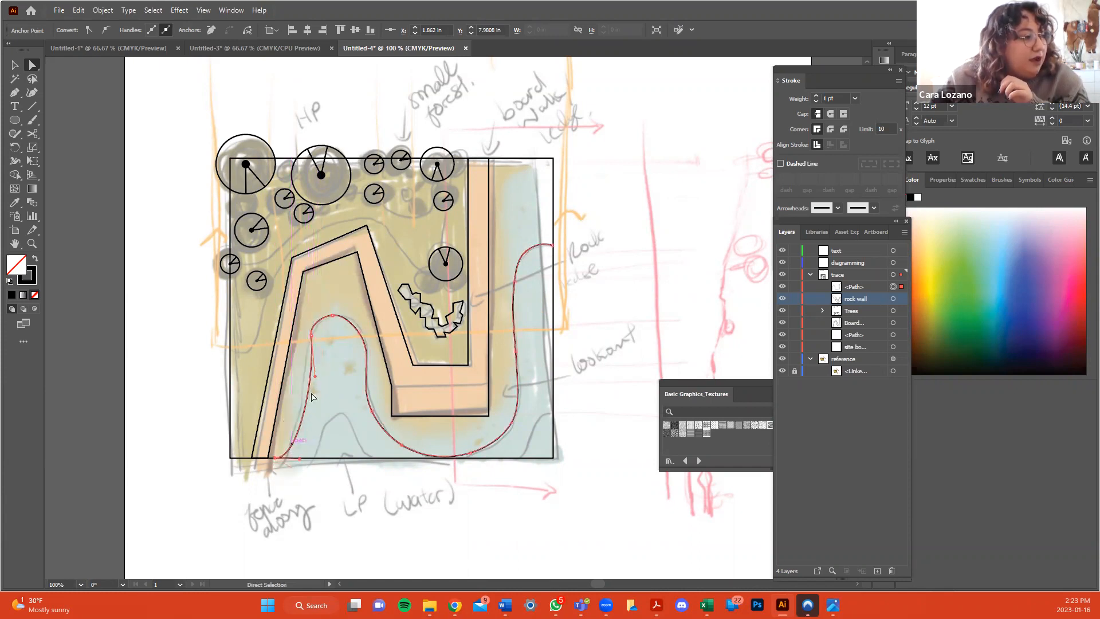
drag(310, 378, 305, 379)
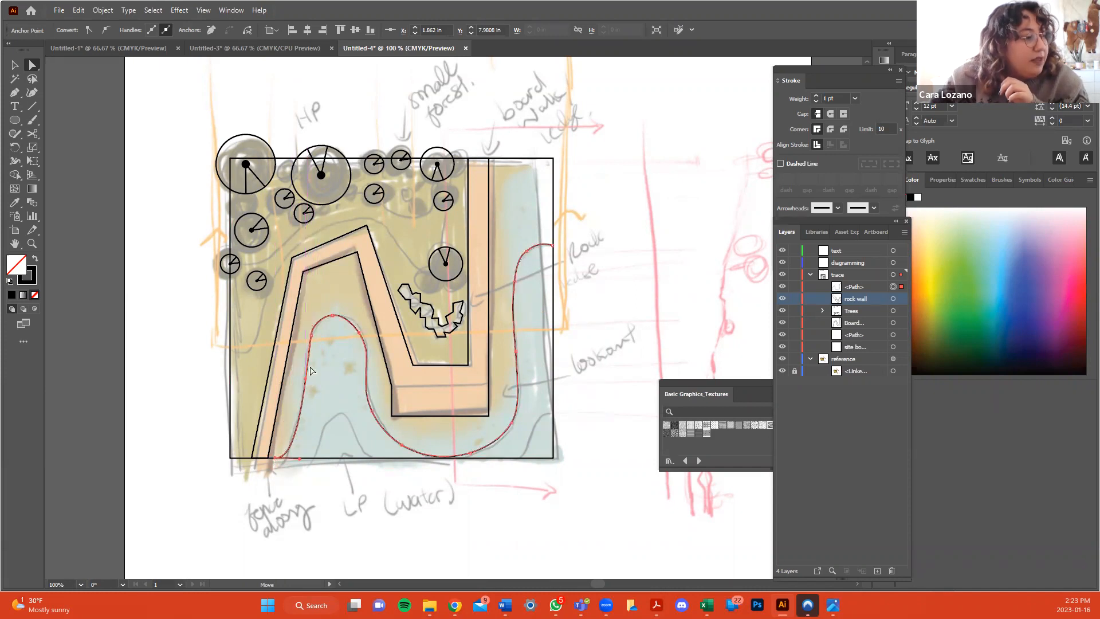
click(15, 64)
click(653, 286)
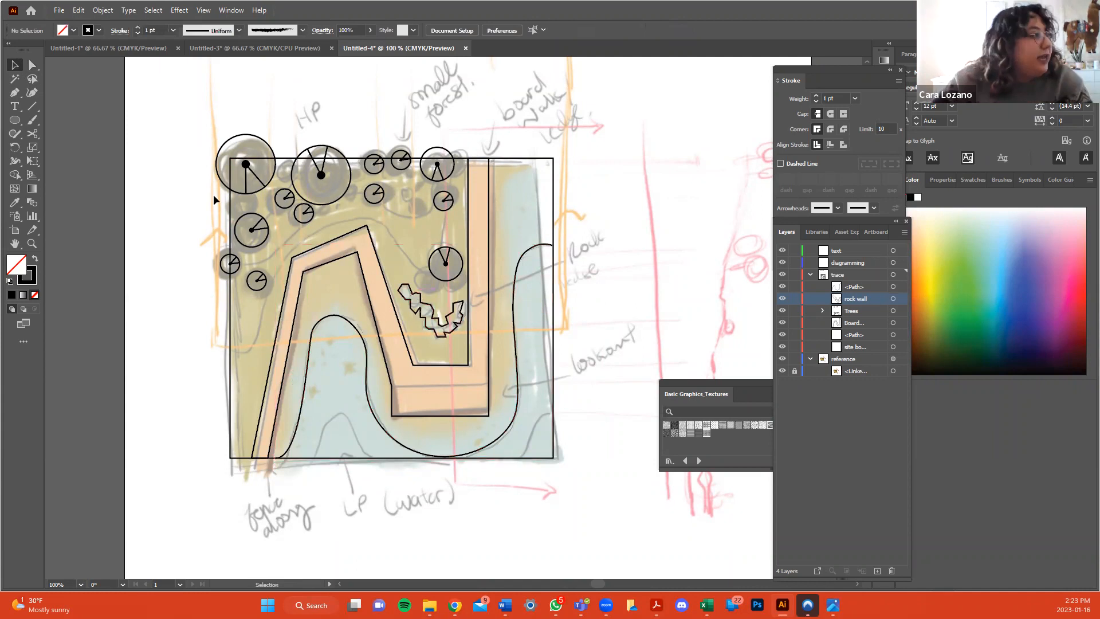
click(19, 94)
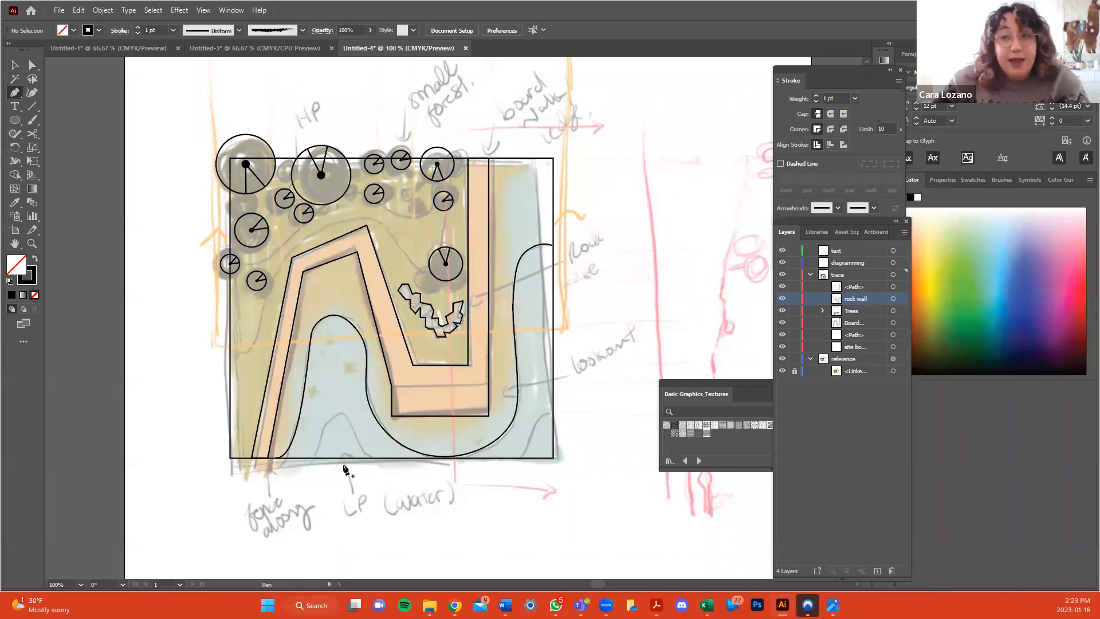
click(312, 456)
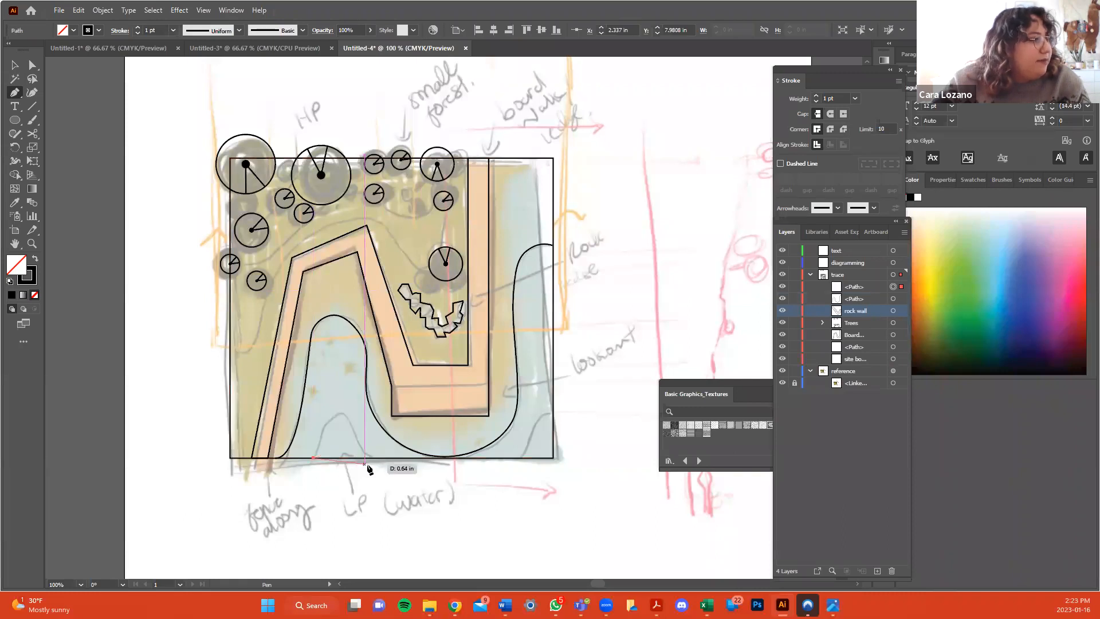
key(ctrl+z)
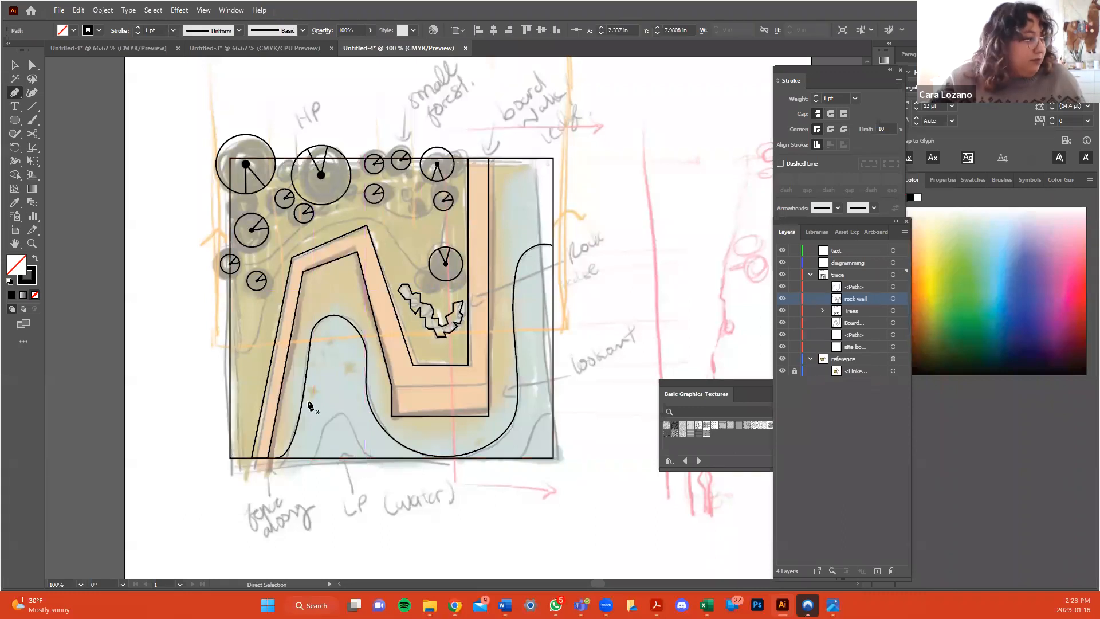
Draw a Pen line from the site's left edge to its top edge and bend it along the sketched upper contour with the Curvature tool.
click(229, 351)
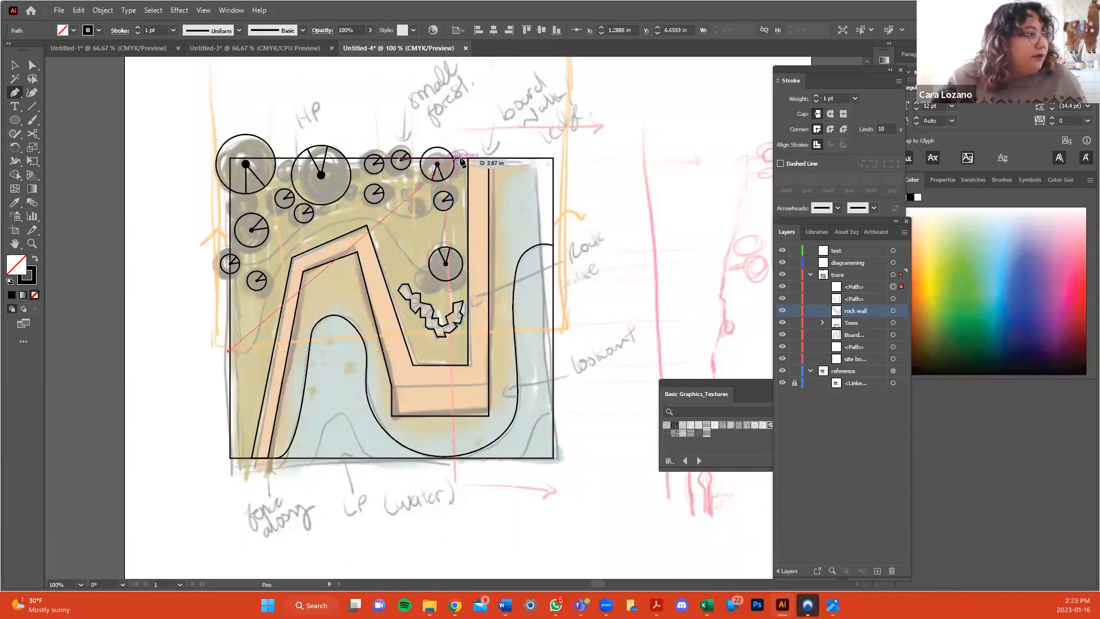
click(460, 158)
click(35, 93)
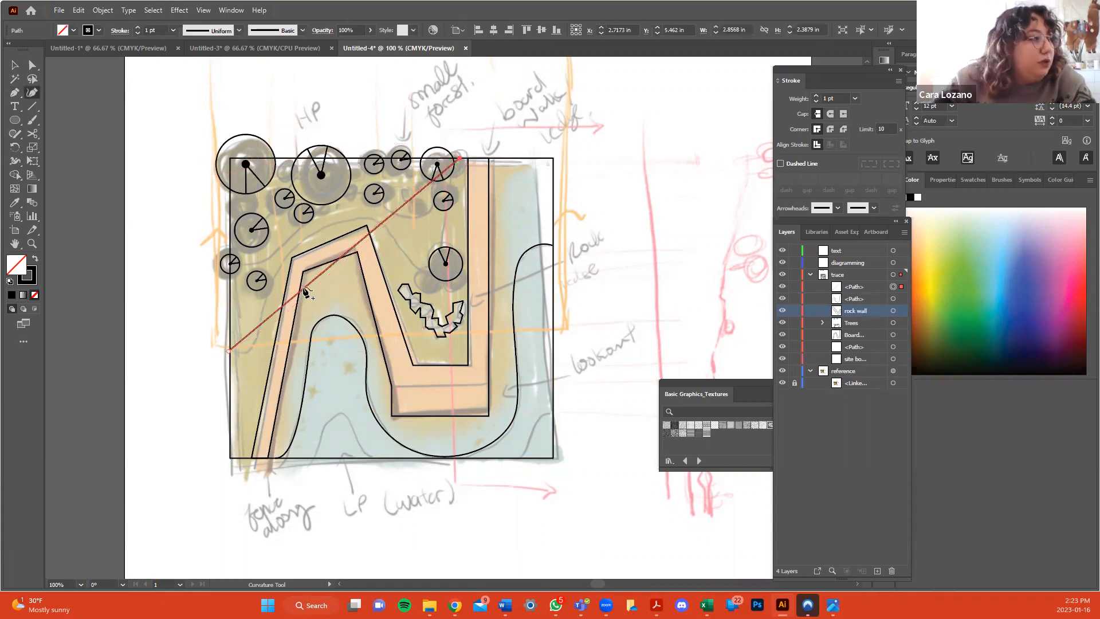
click(312, 232)
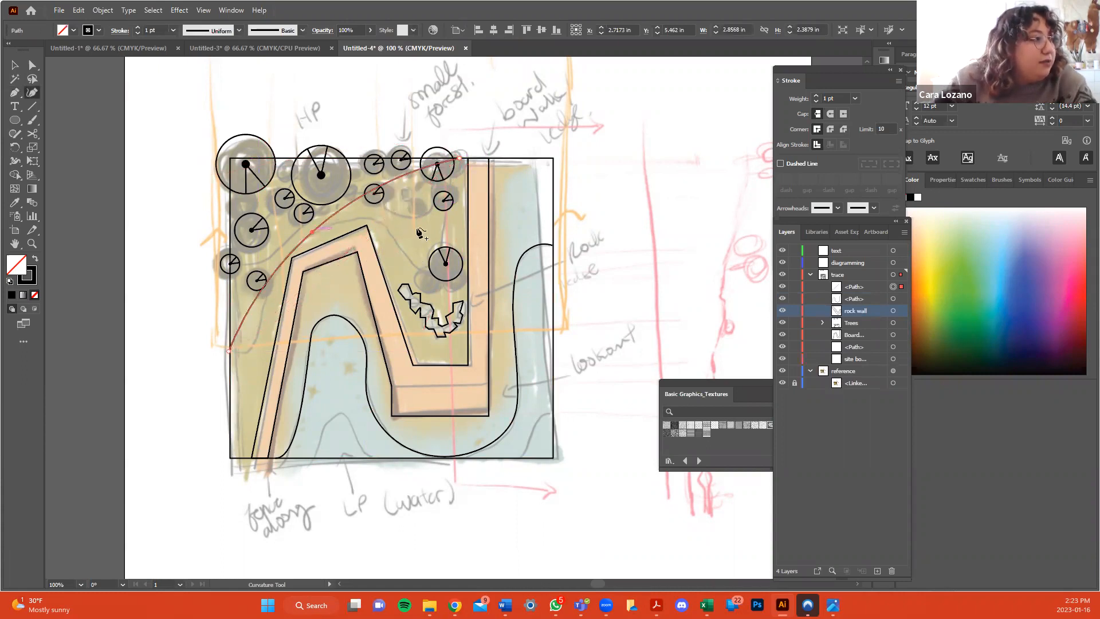
click(427, 271)
click(378, 225)
click(249, 350)
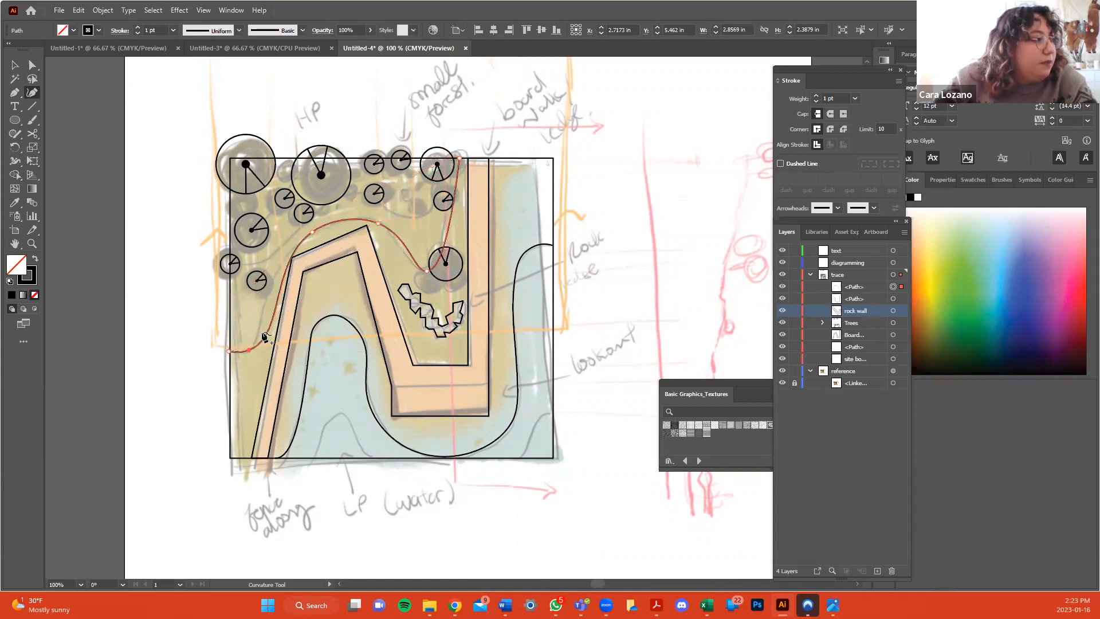
click(261, 316)
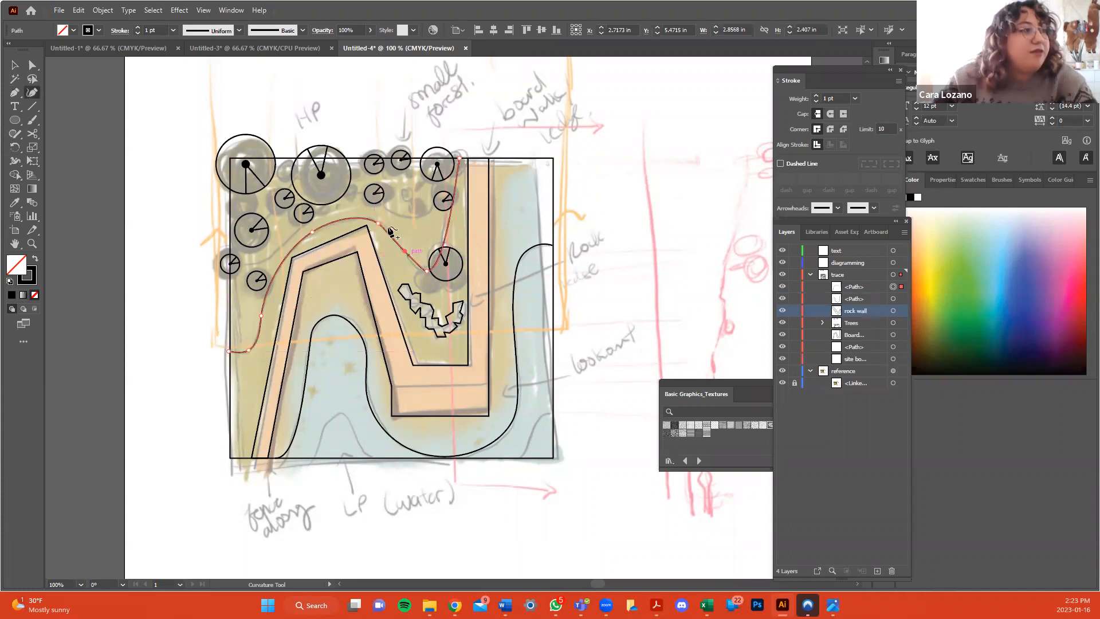
click(450, 180)
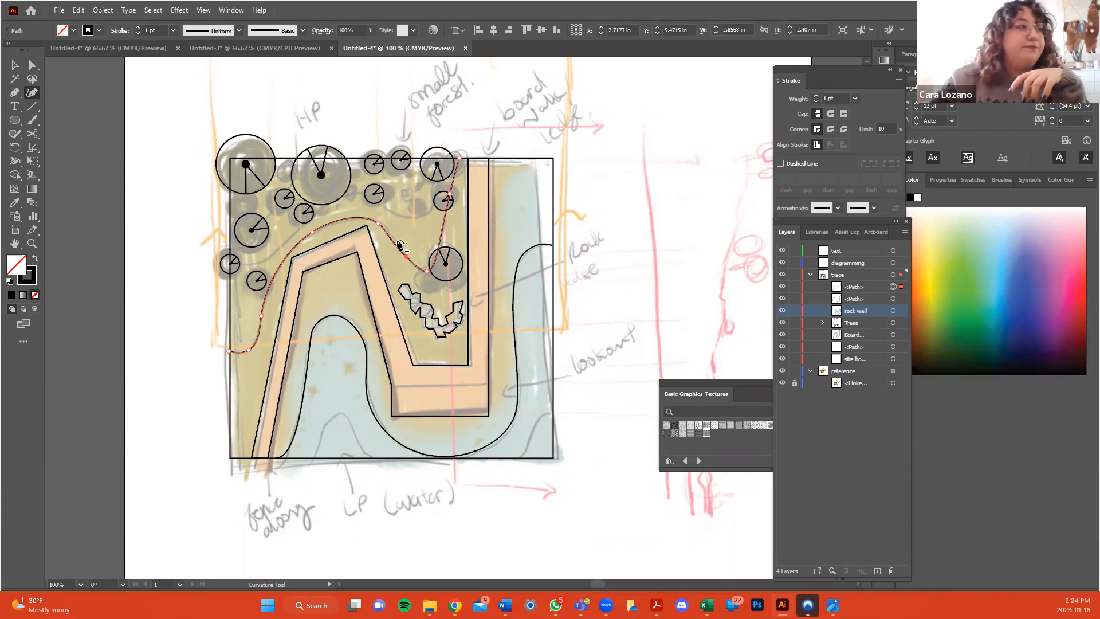
click(13, 68)
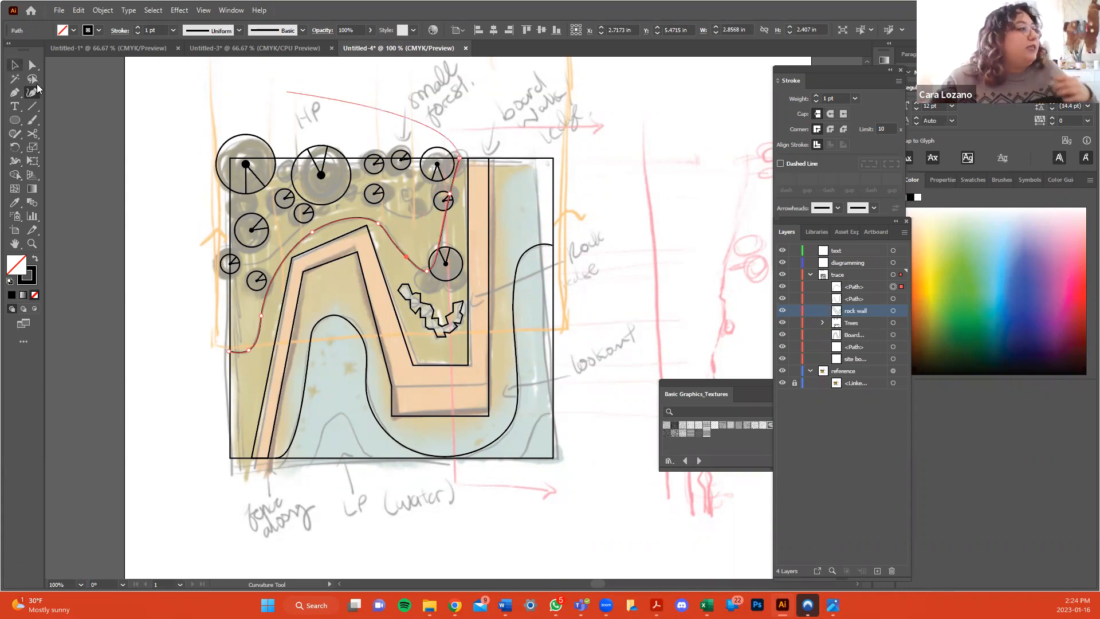
click(124, 113)
Draw two separate straight Pen lines through the forest area, each from the site's left edge to its top edge, for the upper contours.
click(14, 93)
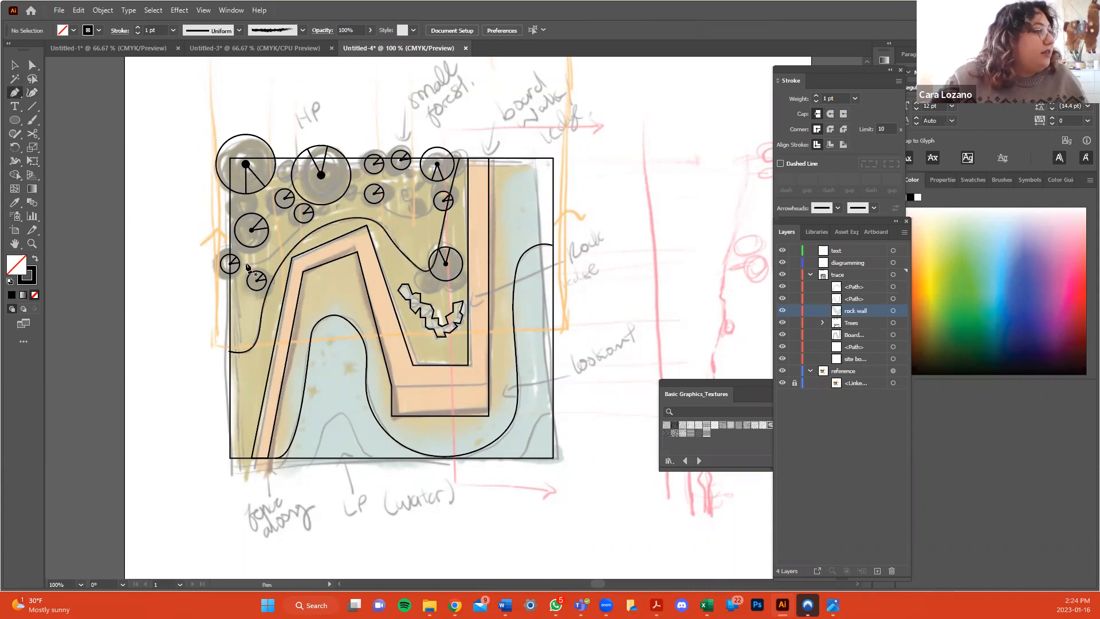
click(229, 266)
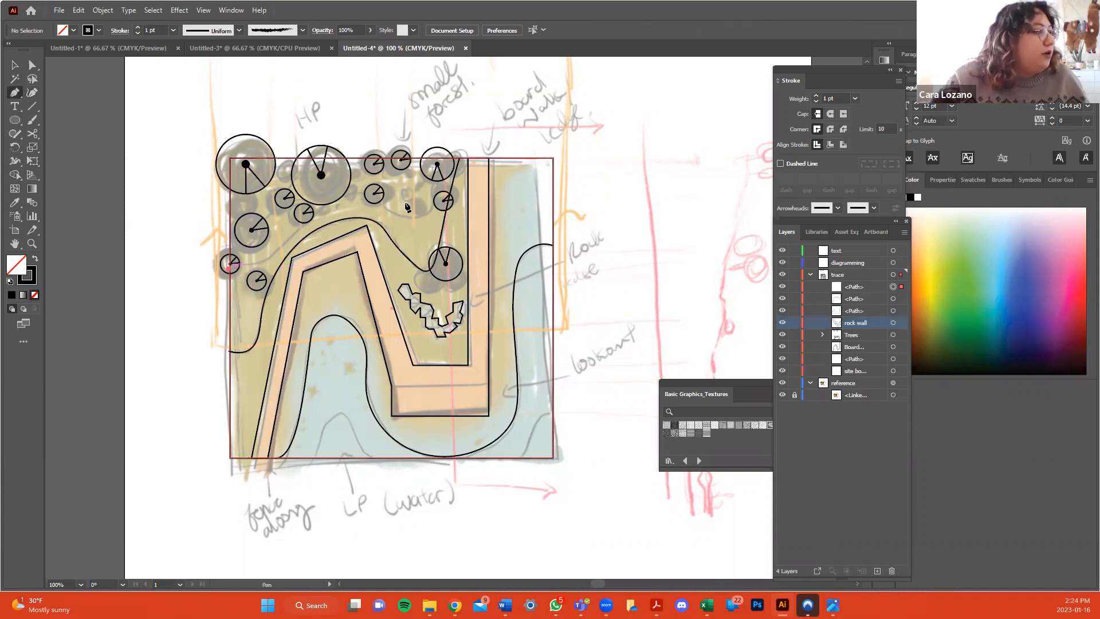
click(435, 163)
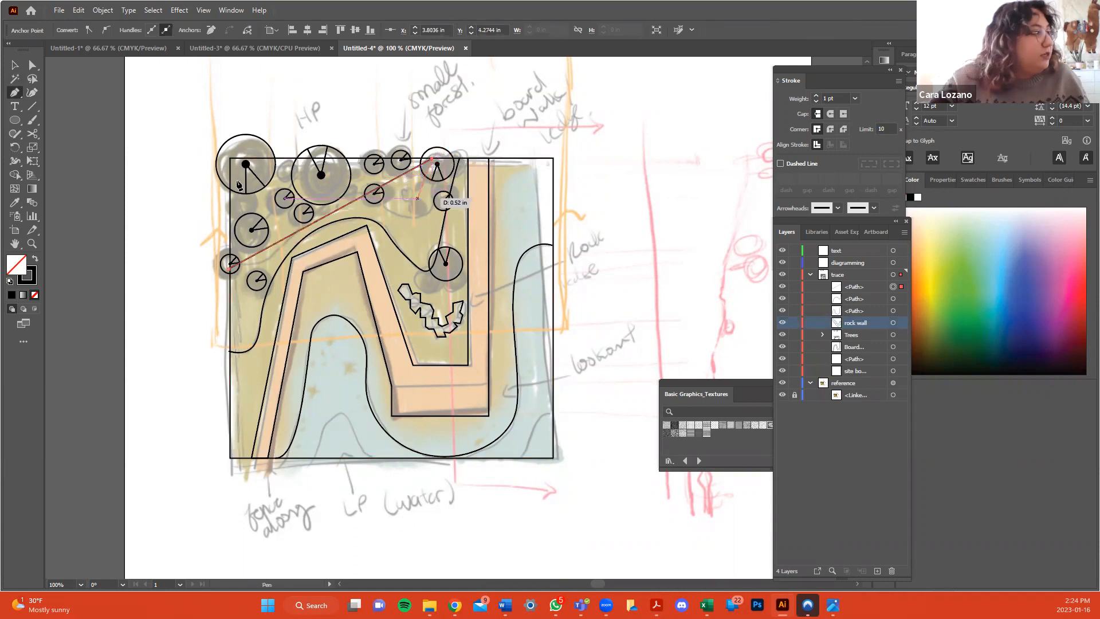
key(Escape)
click(231, 219)
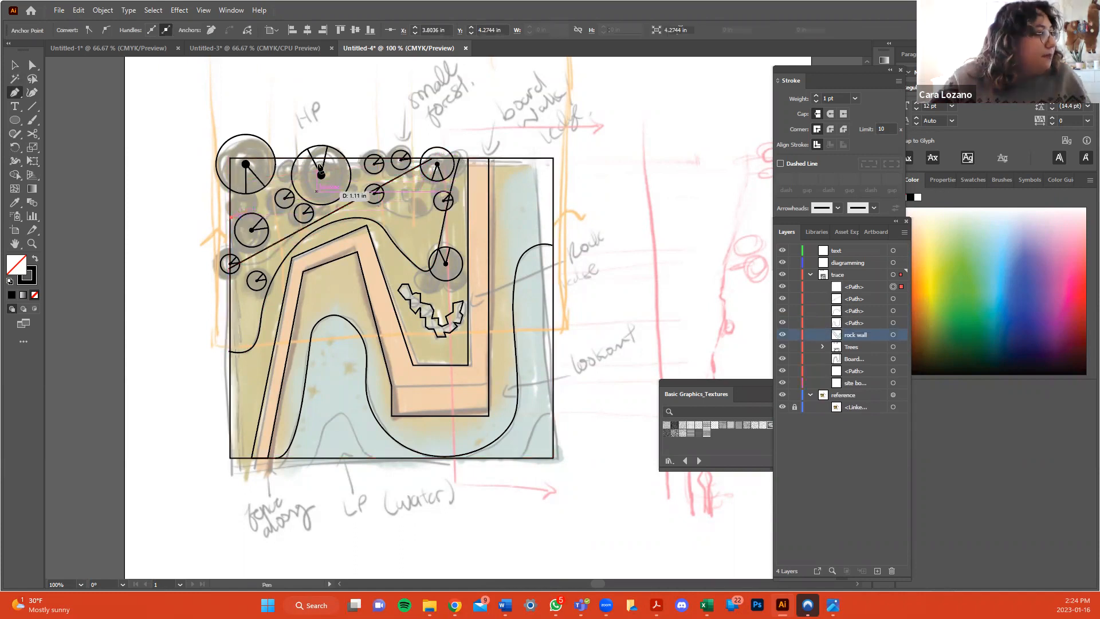
click(310, 160)
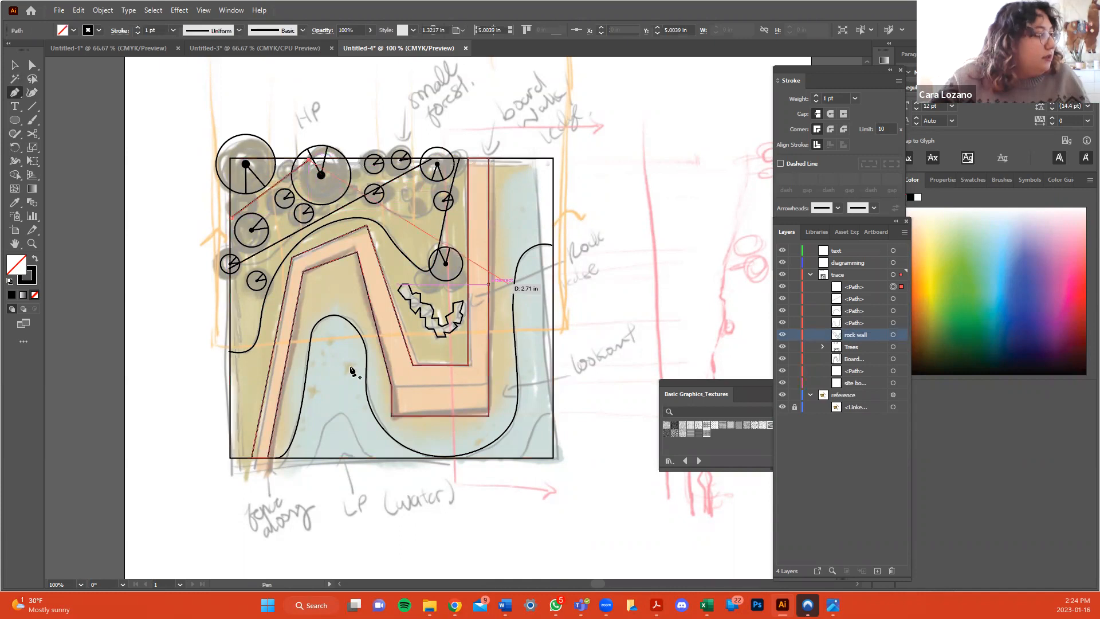
key(Escape)
Draw a Pen line along the site's bottom edge across the sketched low point and another cutting across the site's lower-right corner.
click(314, 459)
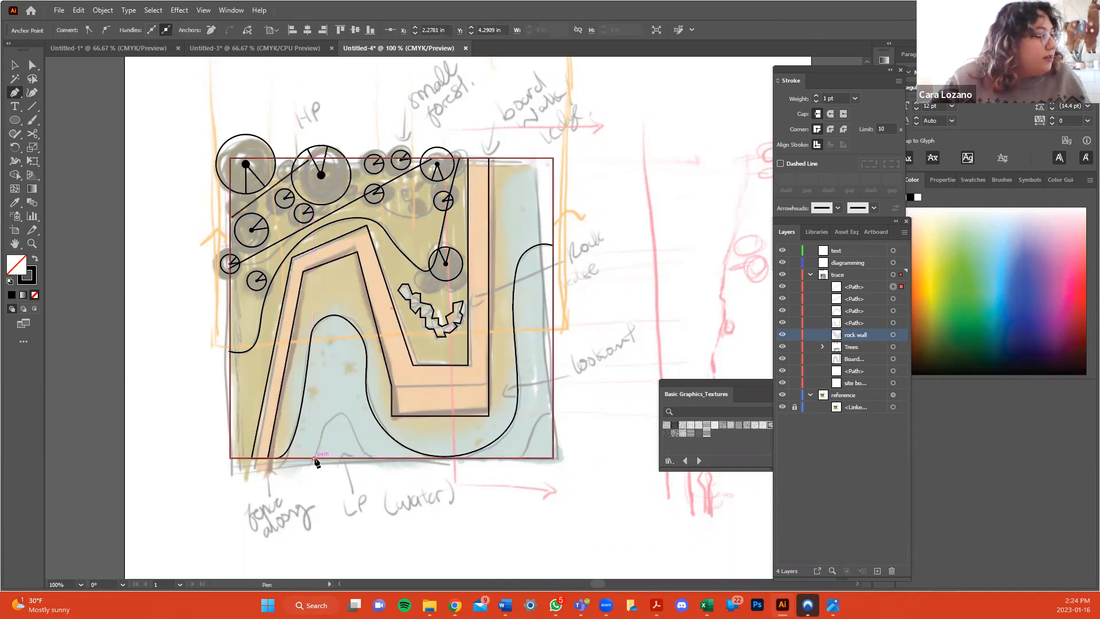
click(373, 459)
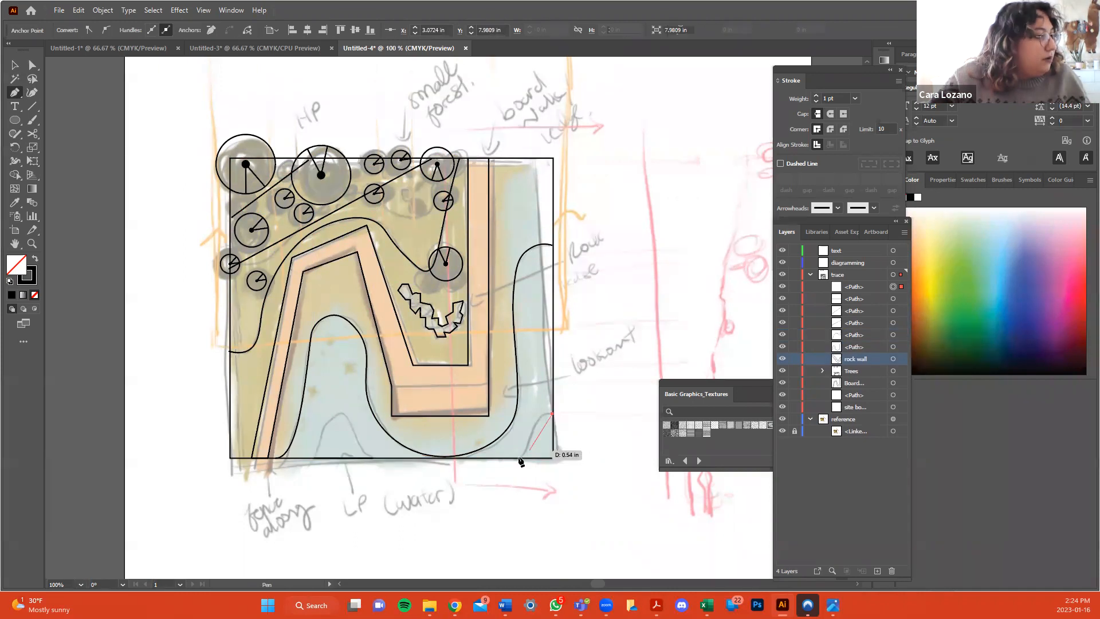
click(520, 459)
Bend the lower-right corner line and the bottom-edge line along the sketched water contours with the Curvature tool.
key(shift+asciitilde)
click(540, 418)
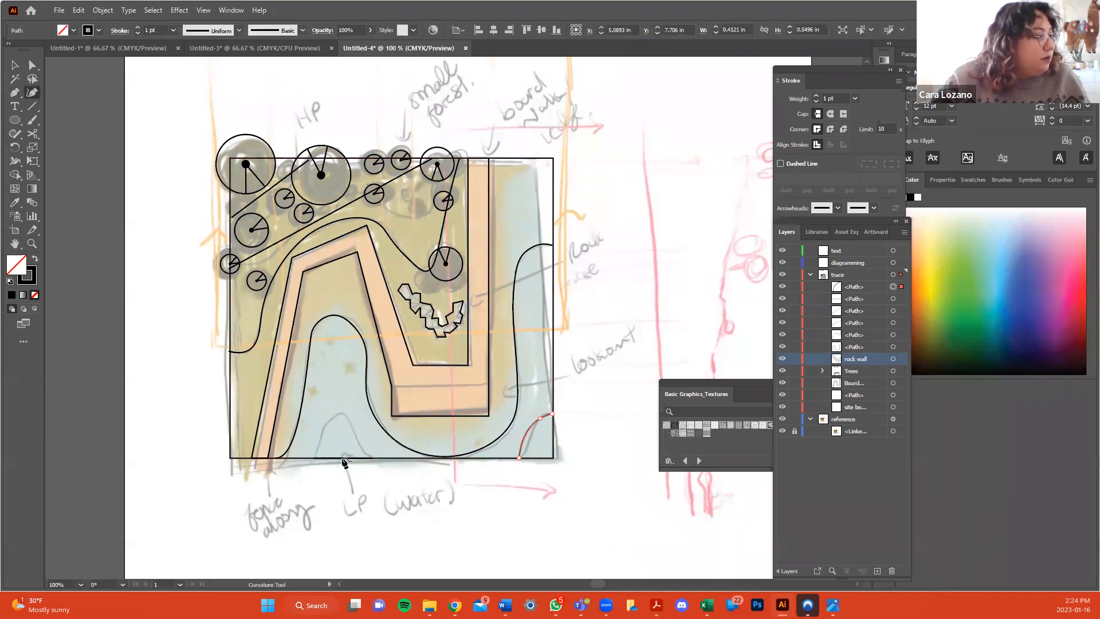
click(348, 425)
click(346, 457)
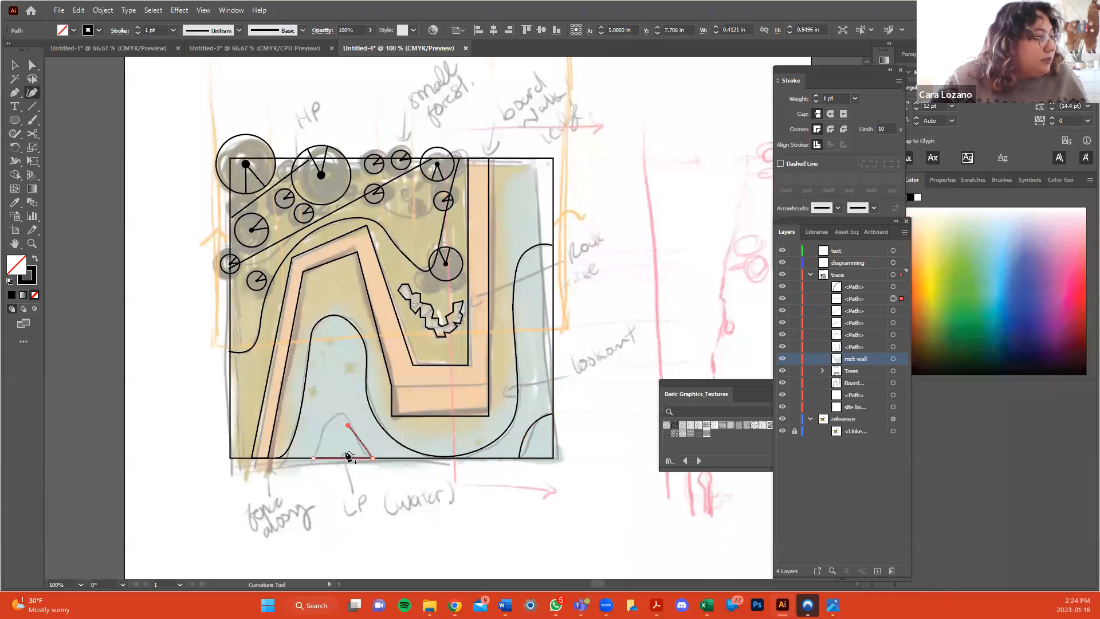
drag(344, 460, 343, 412)
click(360, 438)
Bend the two straight contour lines in the forest area into flowing curves with the Curvature tool.
click(385, 188)
drag(403, 175, 426, 212)
drag(372, 263, 374, 195)
drag(308, 220, 283, 246)
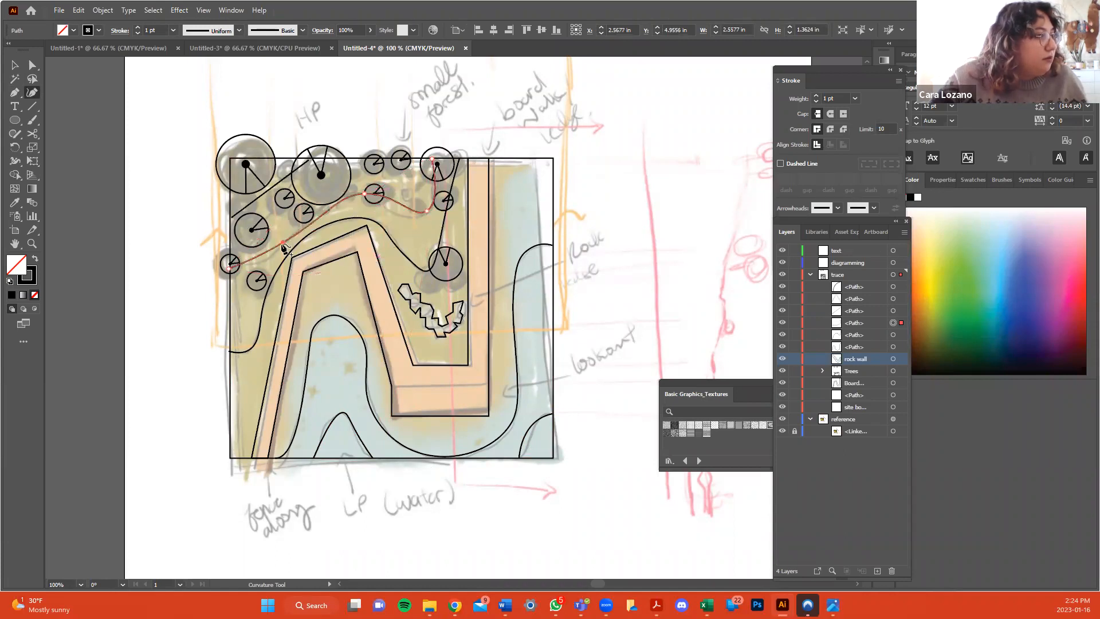
click(265, 195)
drag(267, 194, 289, 193)
key(v)
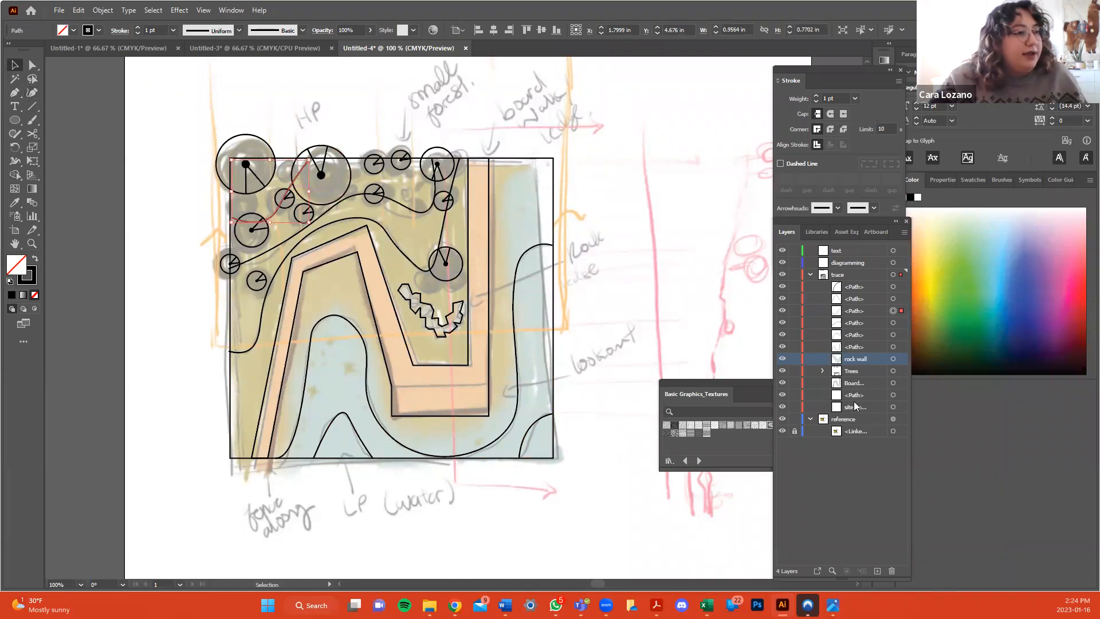
Select the six contour paths in the trace layer and group them.
click(862, 283)
click(893, 286)
shift+click(894, 347)
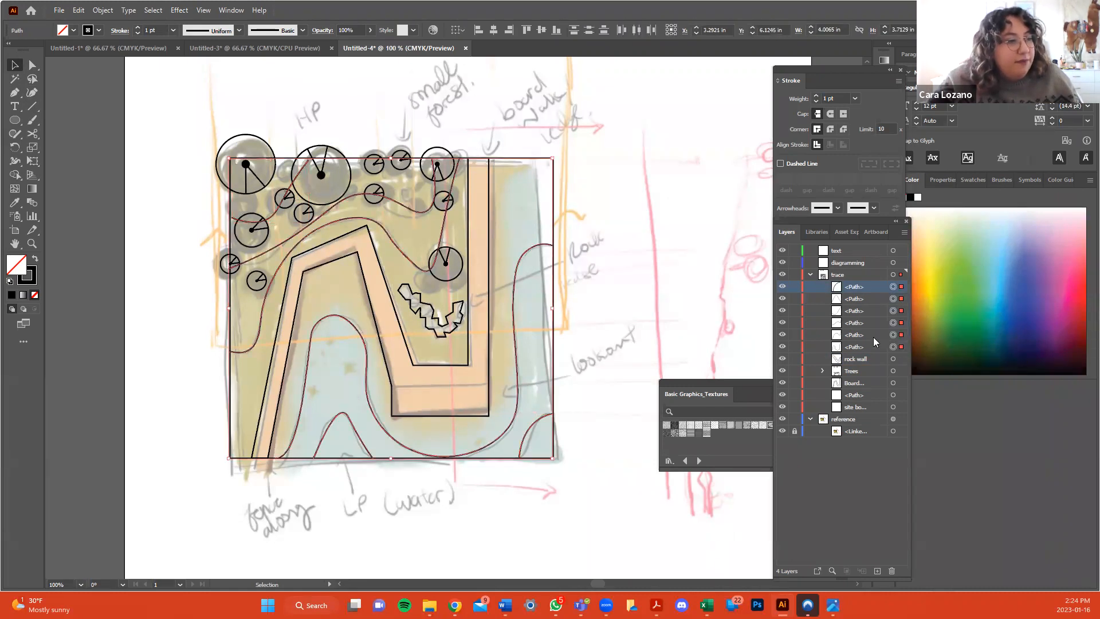
right_click(415, 272)
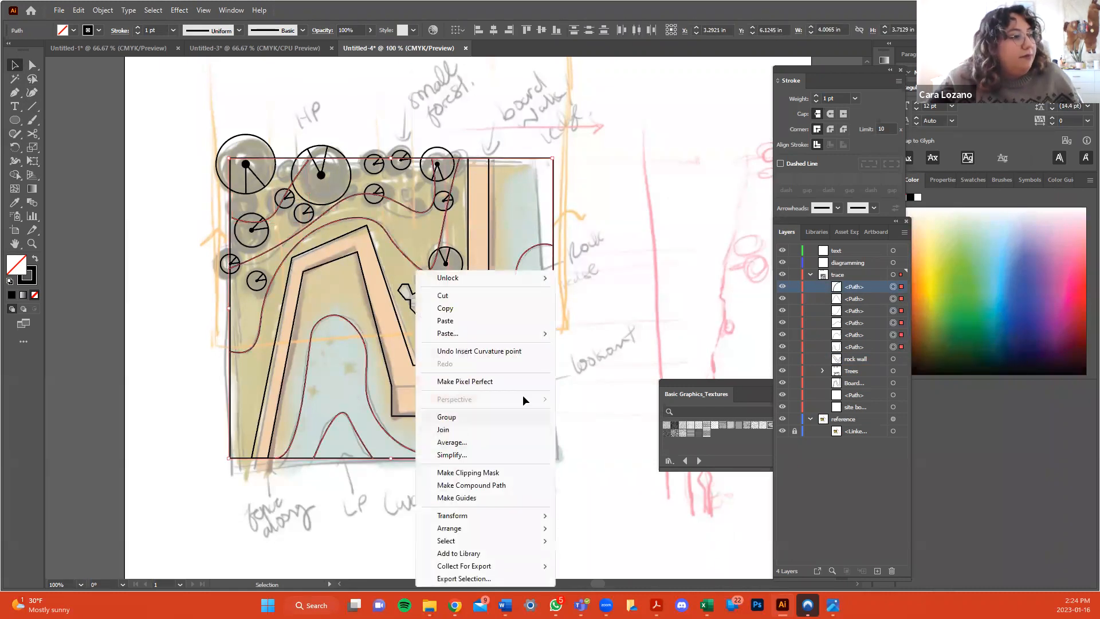
click(461, 417)
Rename the contour group as topo and move it directly above the site boundary in the trace layer's stacking order.
double_click(857, 287)
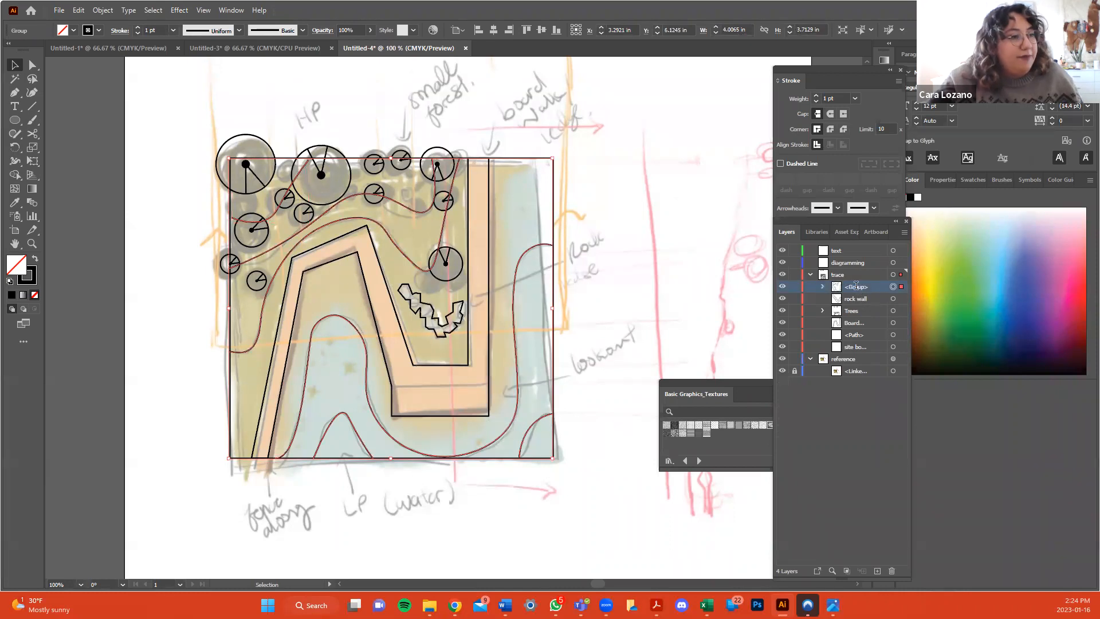
text(topo)
key(Return)
click(868, 460)
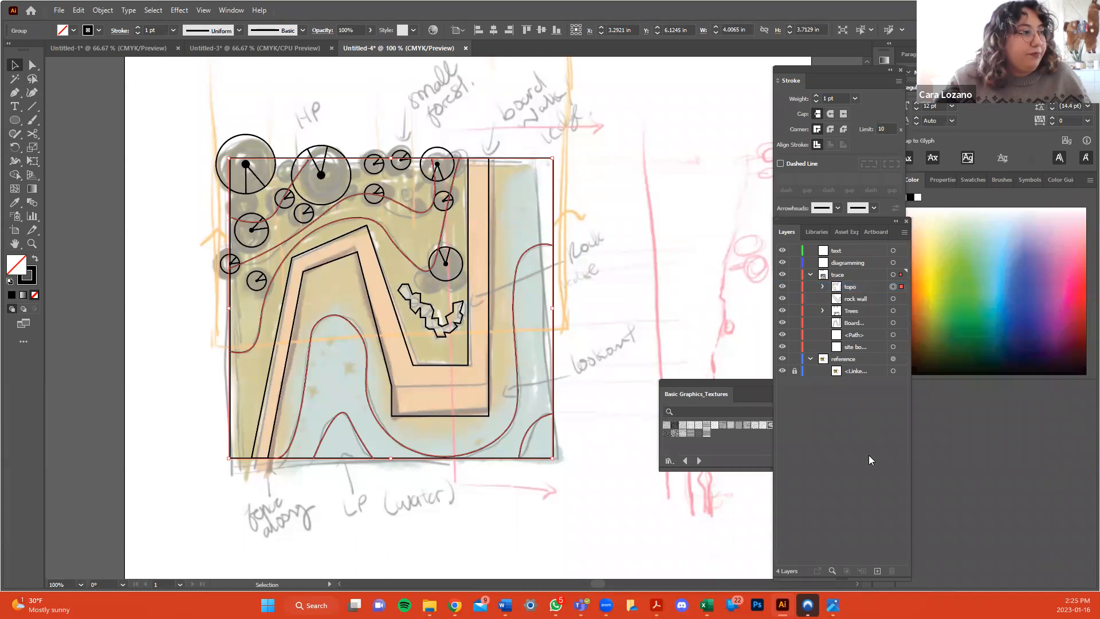
drag(857, 290, 870, 347)
click(700, 235)
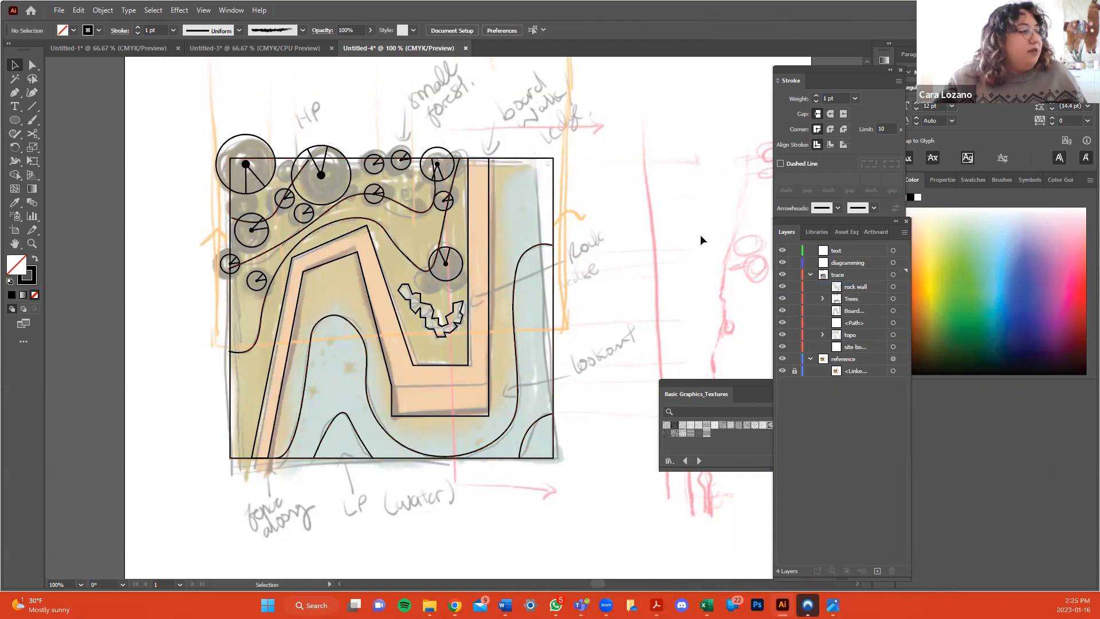
Hide the reference layer and select all of the traced linework.
scroll(700, 235, up, 1)
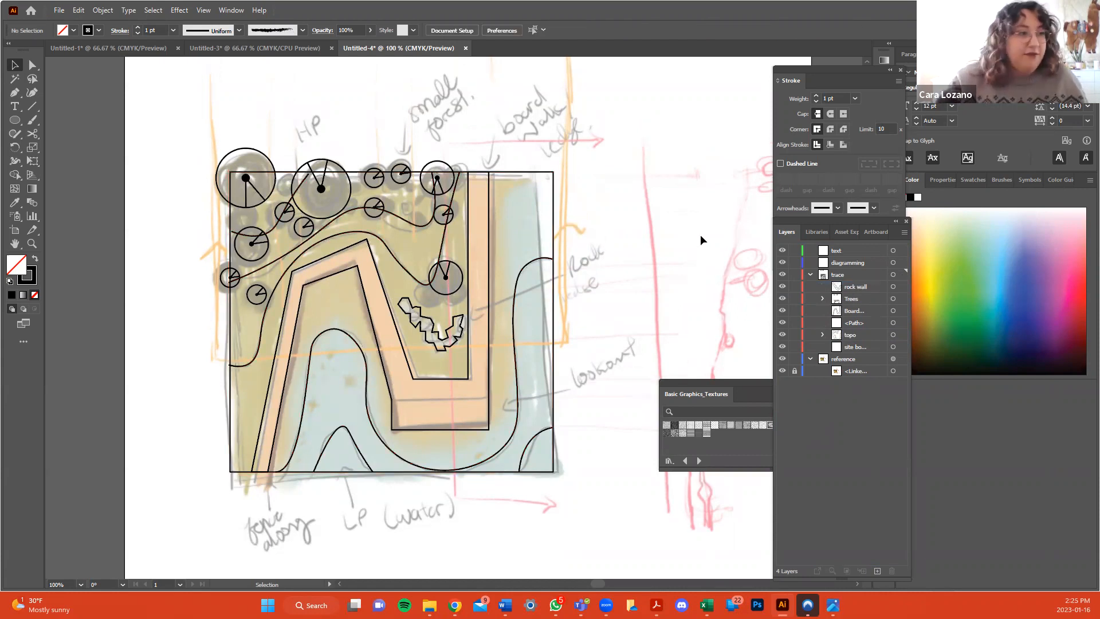
click(783, 359)
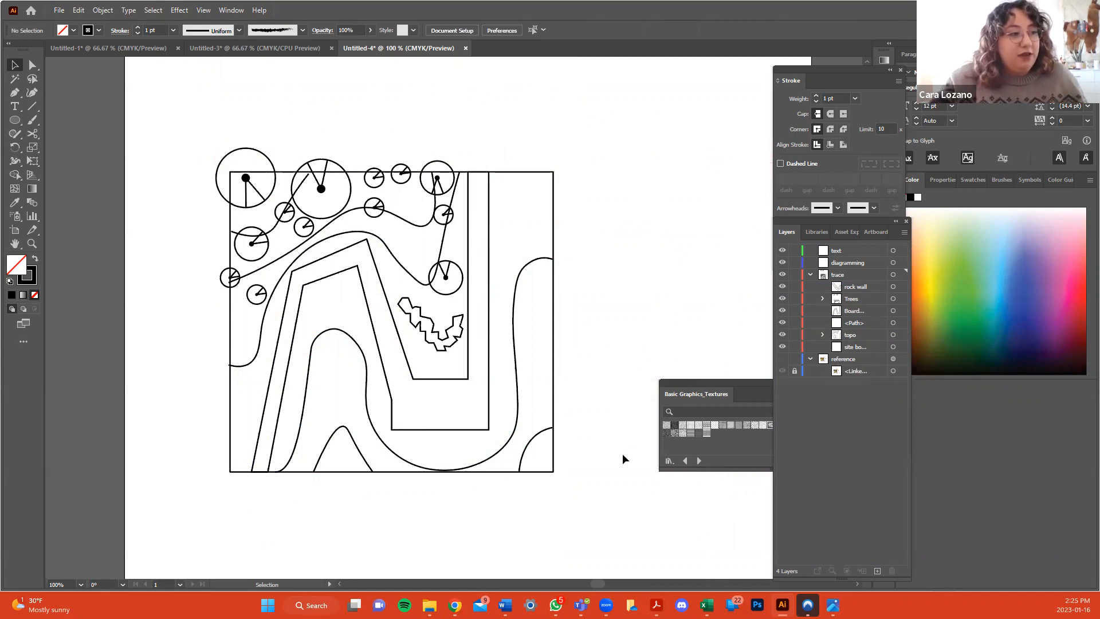
drag(624, 504, 184, 246)
scroll(184, 245, up, 4)
scroll(646, 283, down, 3)
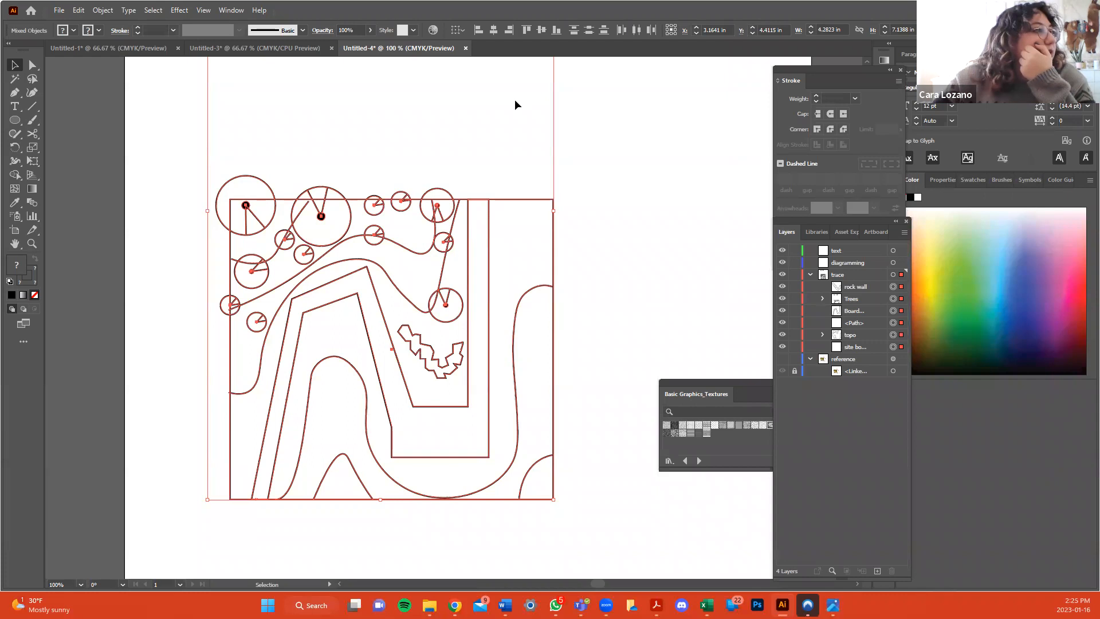
scroll(661, 207, up, 1)
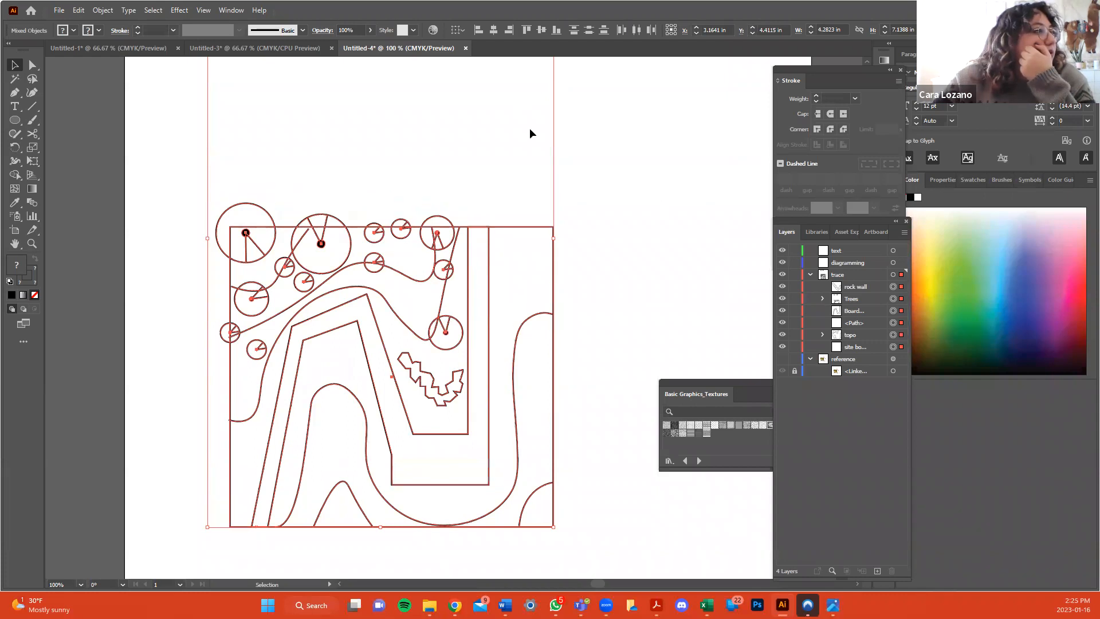
Set the stroke weight of the selected linework to 0.5 pt and deselect it.
click(231, 11)
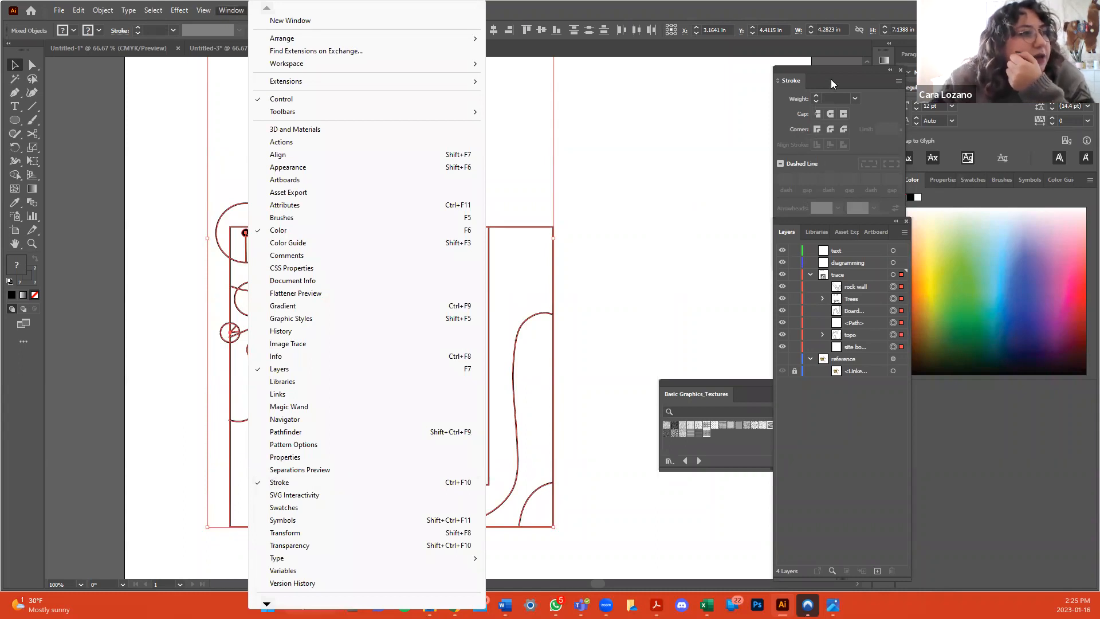
click(817, 101)
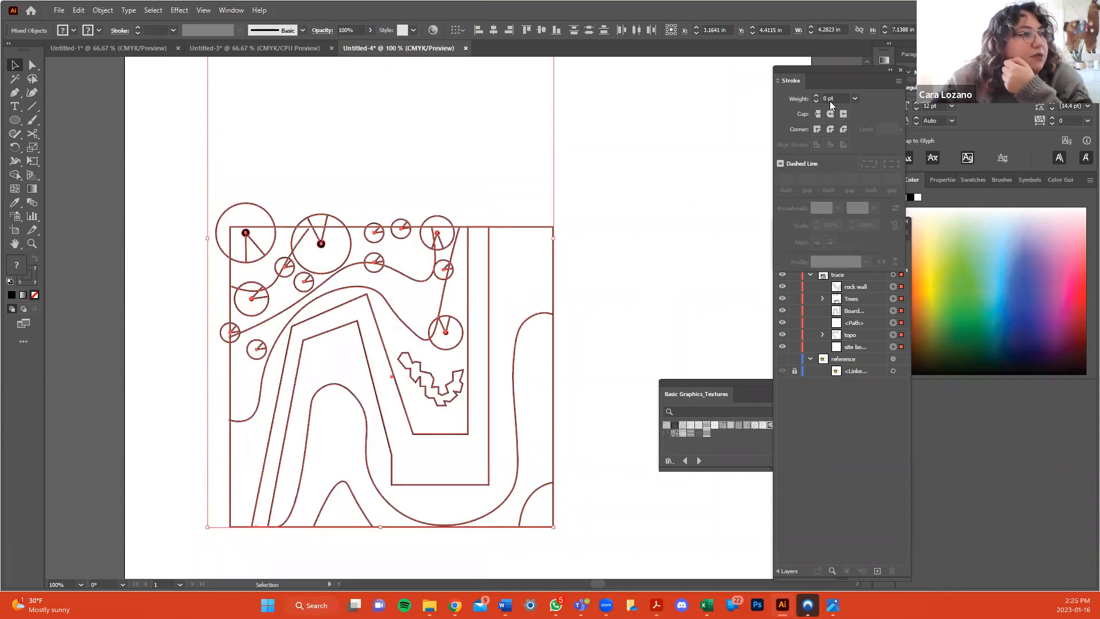
click(834, 98)
drag(835, 98, 818, 93)
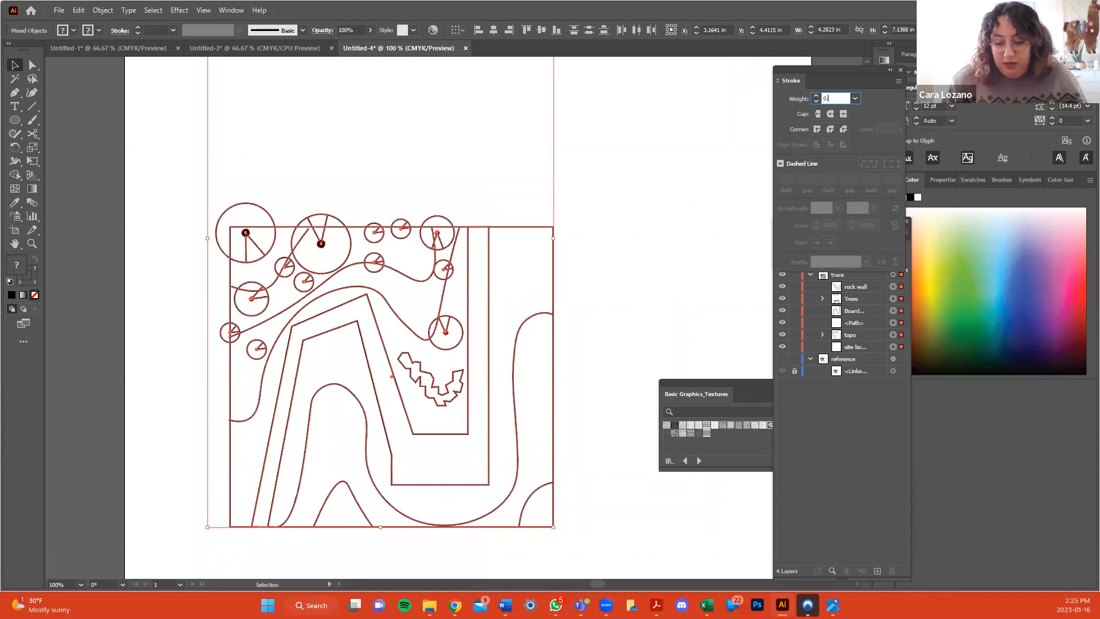
key(BackSpace)
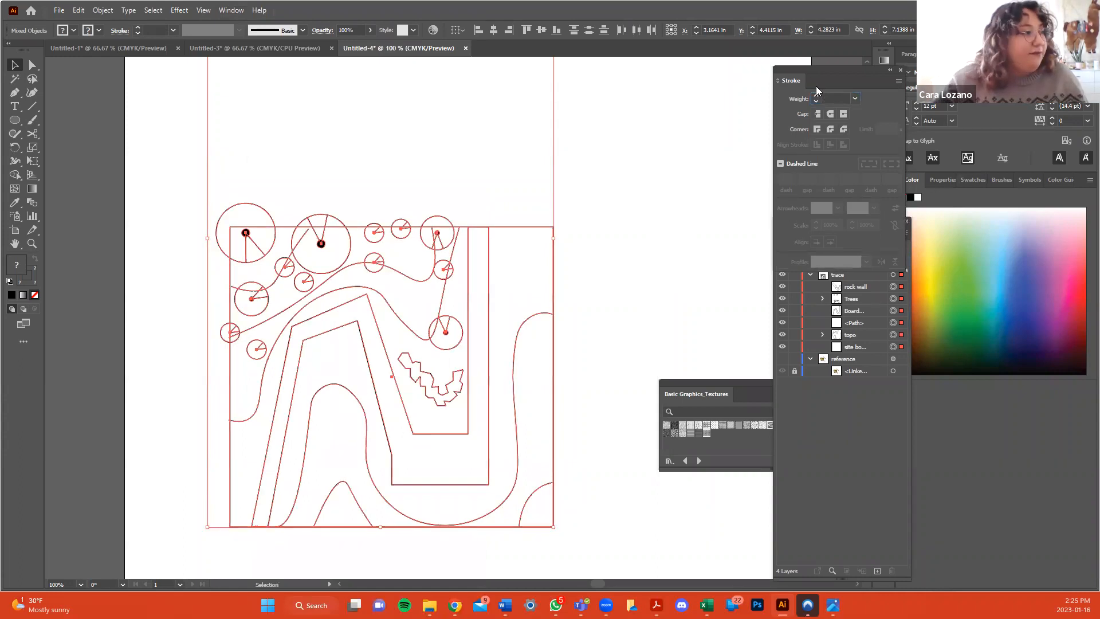
click(619, 286)
Set the boardwalk outline's stroke weight to 2 pt.
click(489, 261)
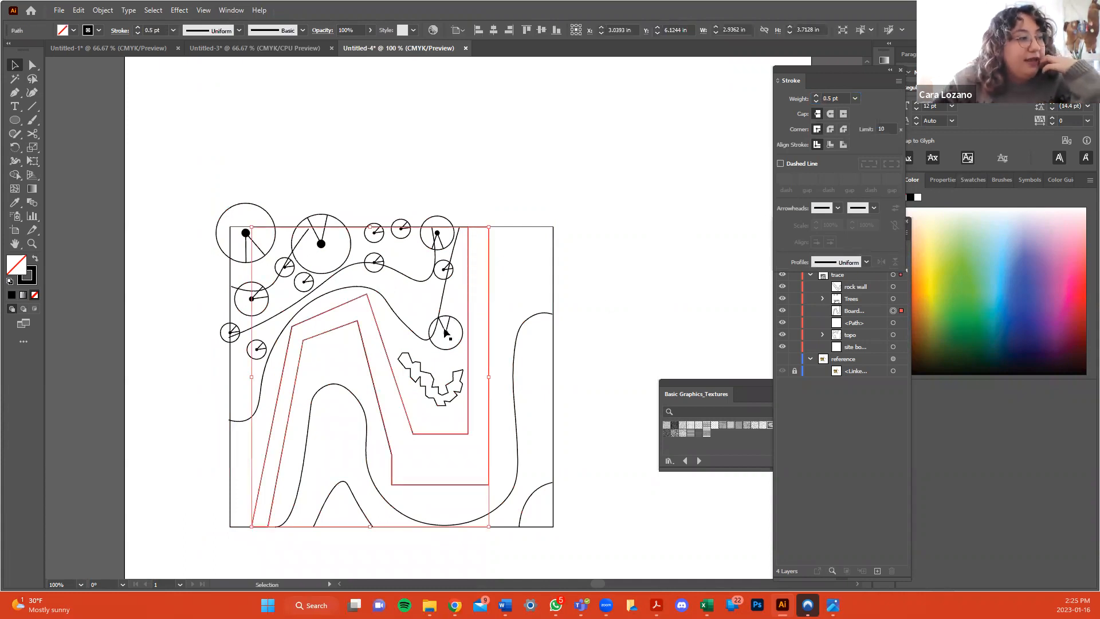
click(816, 96)
click(817, 96)
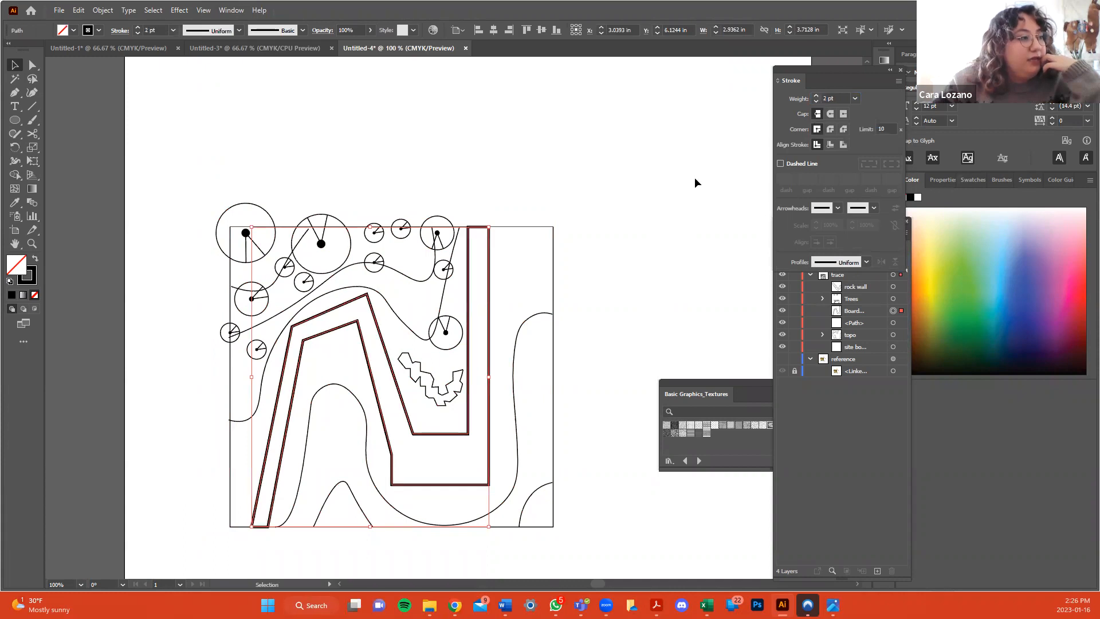
click(702, 197)
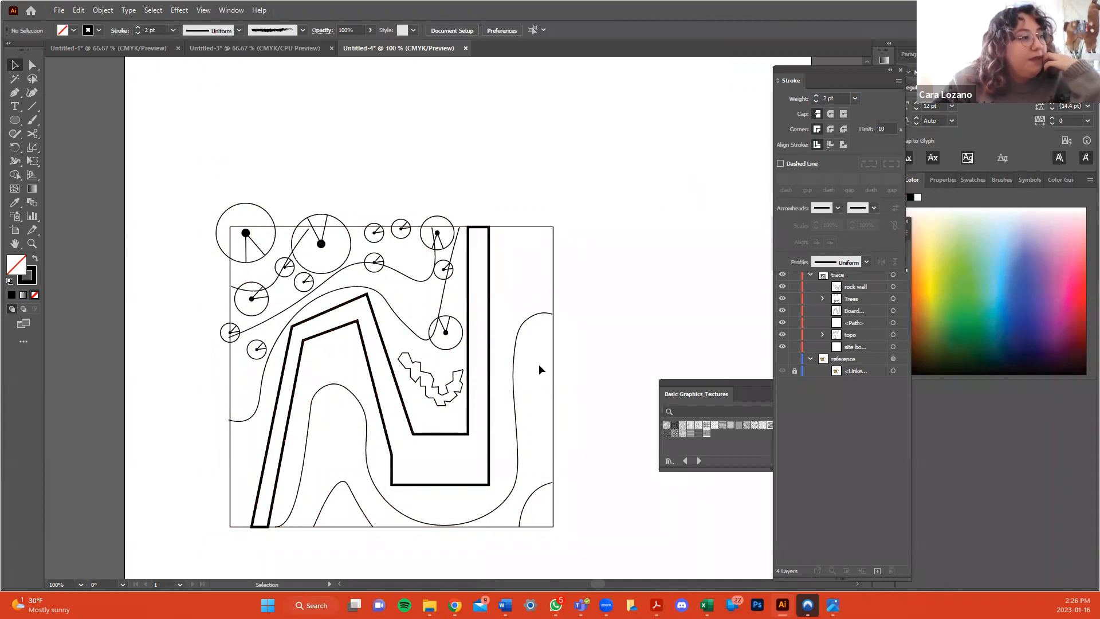
Set the stroke weight of the topo contour group to 0.25 pt and of the site boundary to 0.75 pt.
click(512, 353)
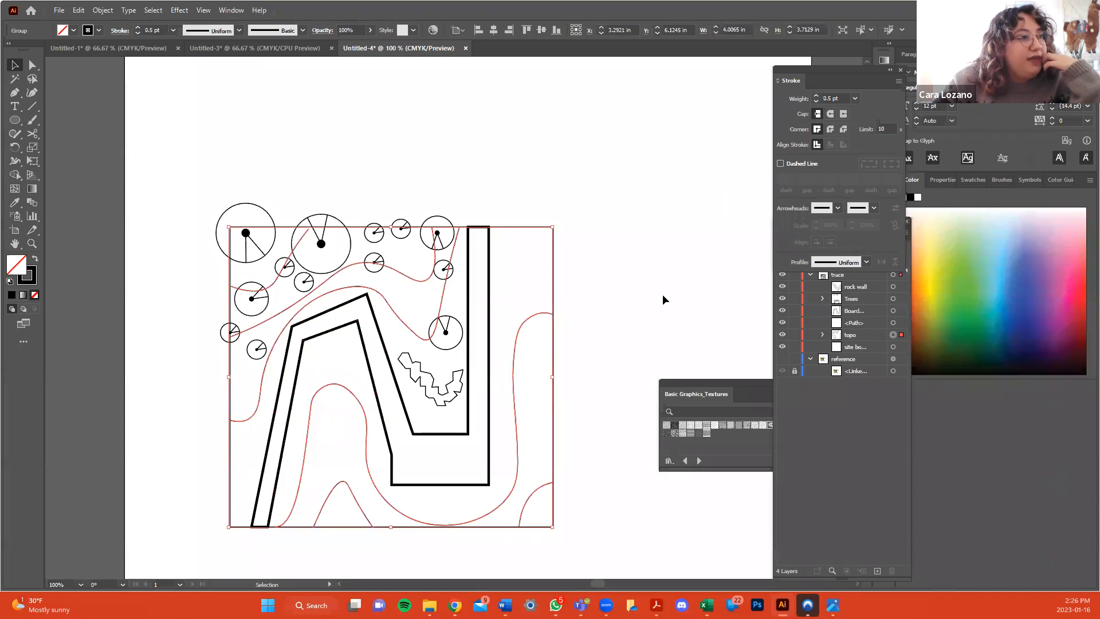
click(816, 101)
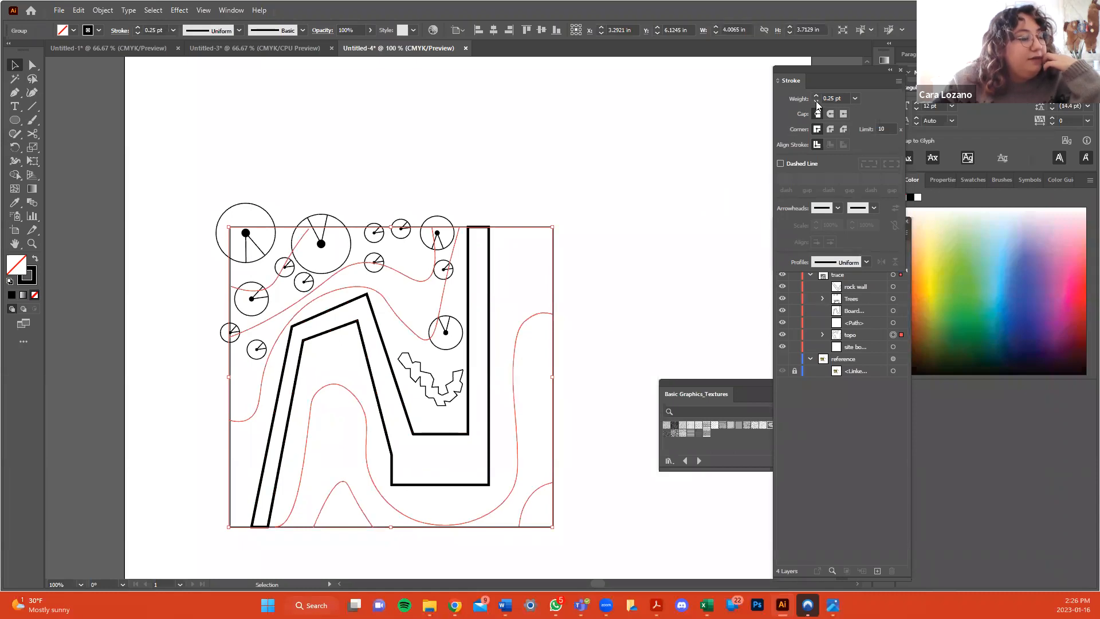
click(673, 184)
click(540, 227)
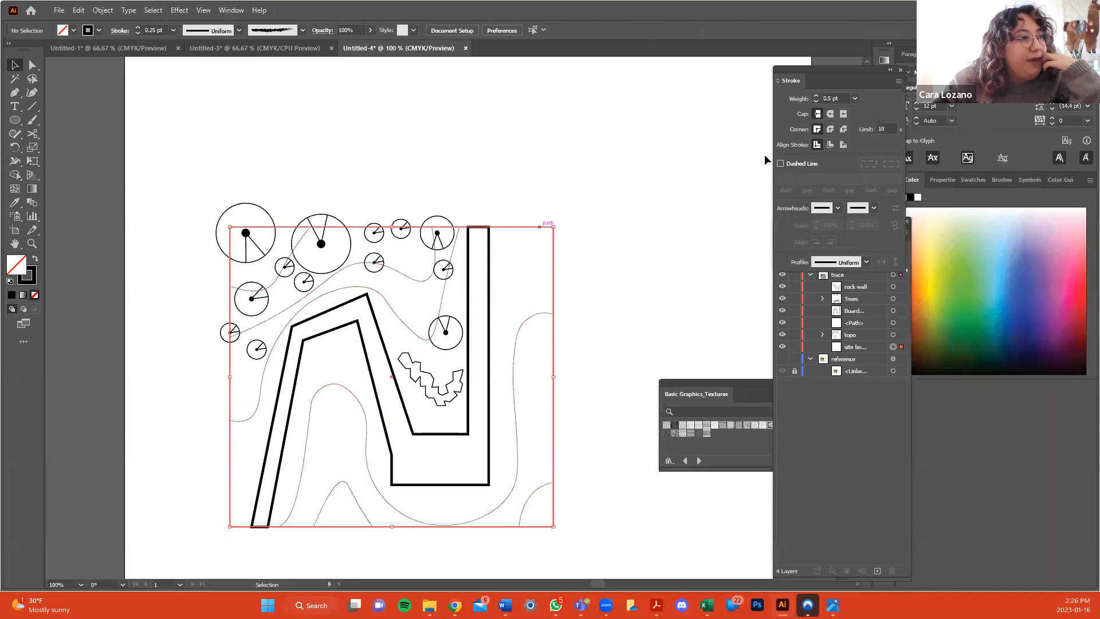
click(627, 212)
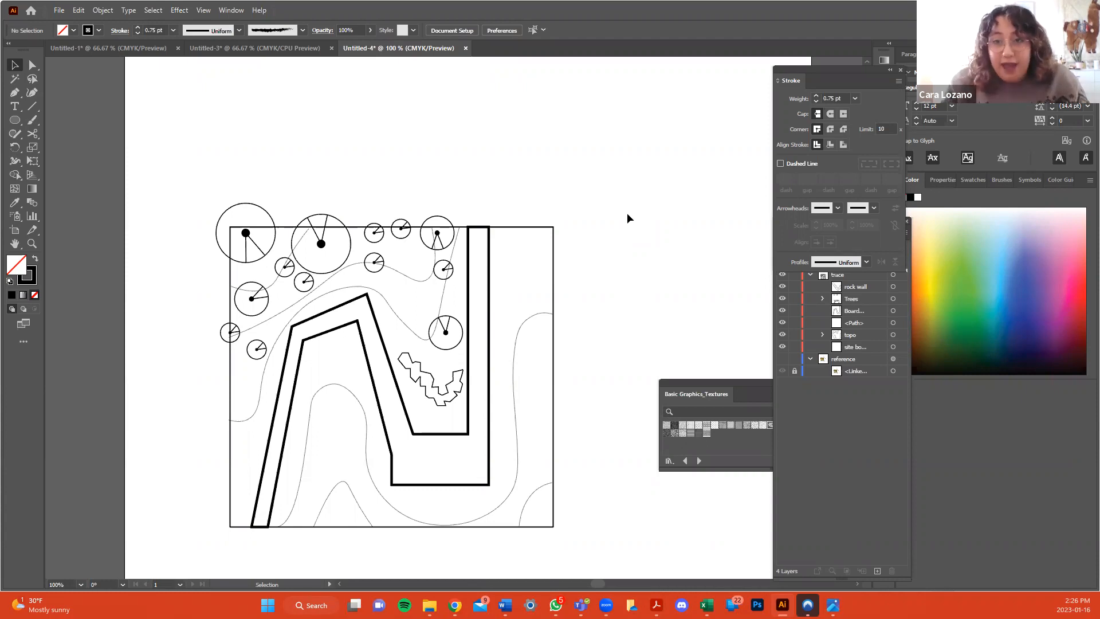
scroll(643, 238, up, 1)
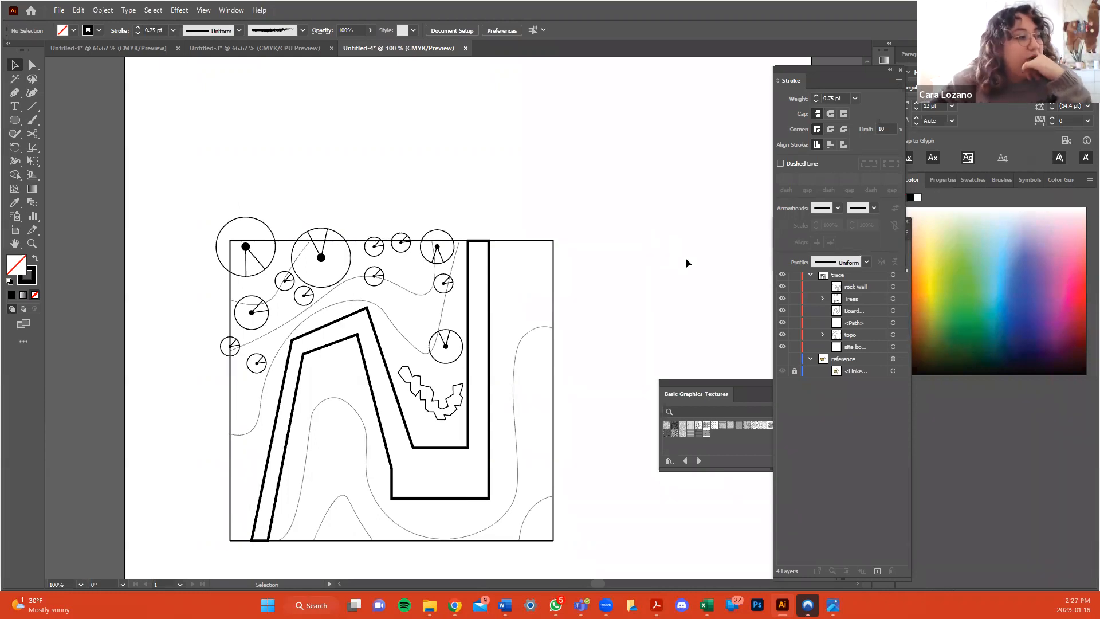
scroll(686, 258, up, 1)
scroll(686, 262, up, 2)
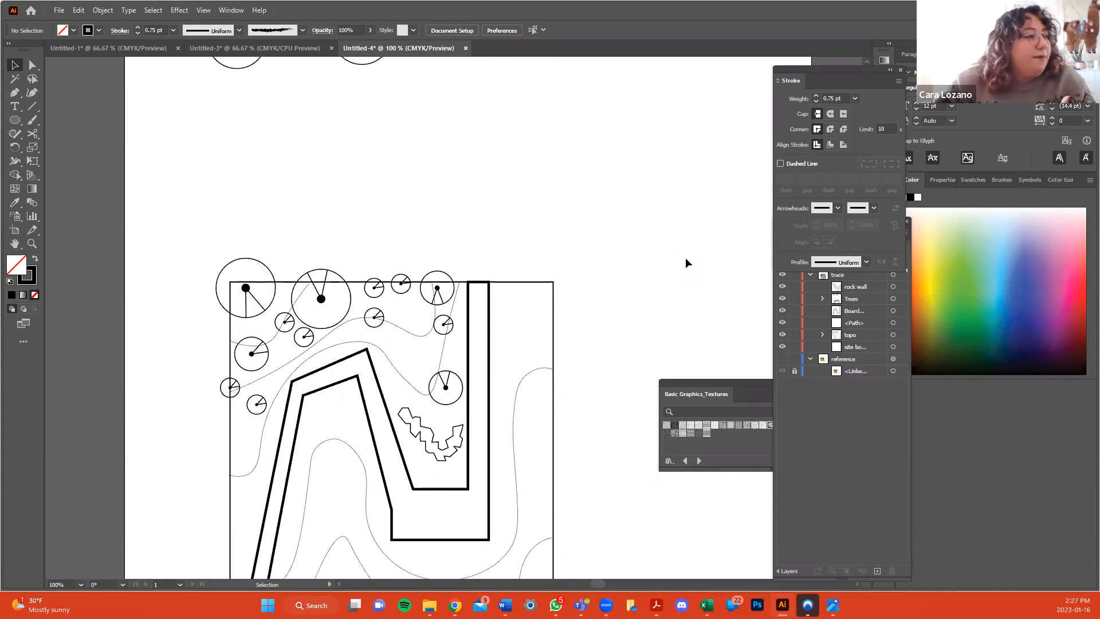
scroll(687, 261, up, 4)
scroll(688, 261, down, 2)
scroll(688, 256, down, 6)
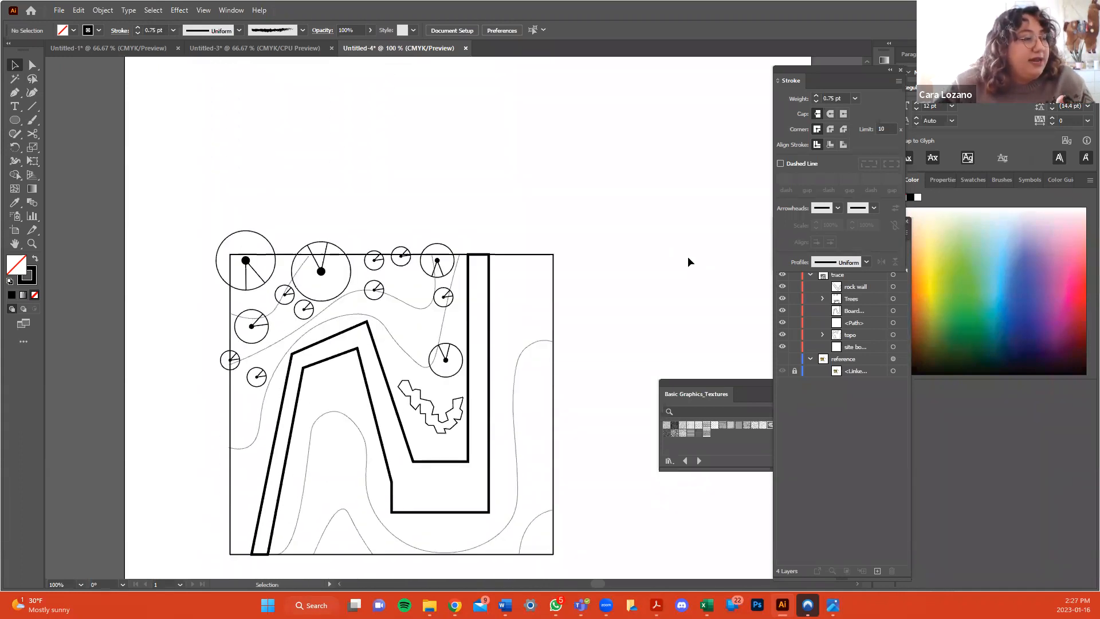
Show the reference layer again and look over the section sketches around the plan.
click(786, 358)
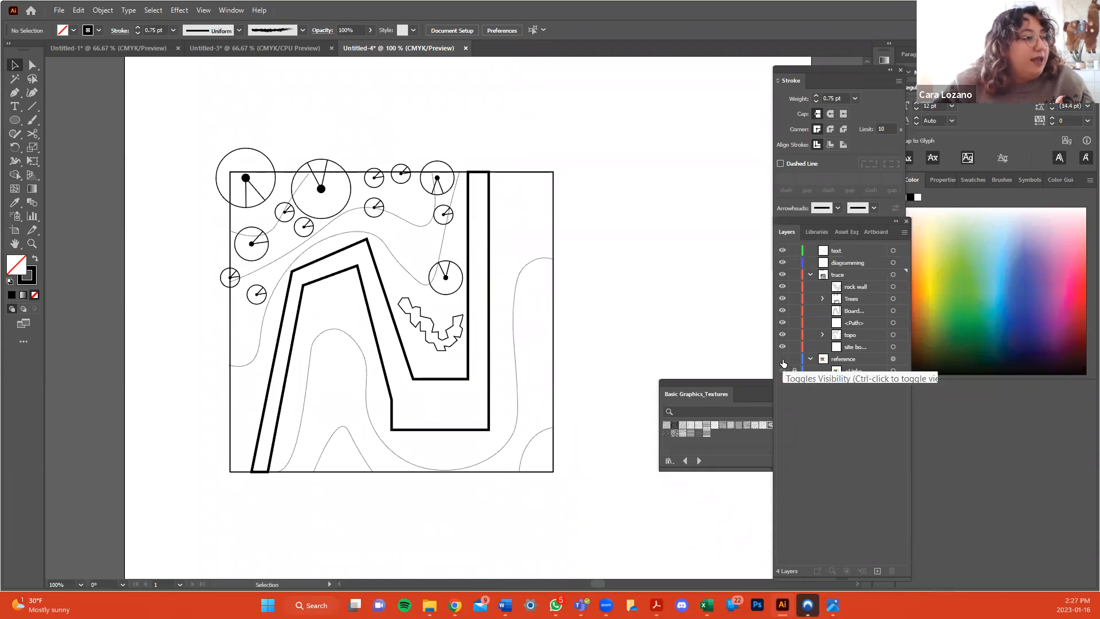
click(782, 359)
drag(593, 583, 598, 582)
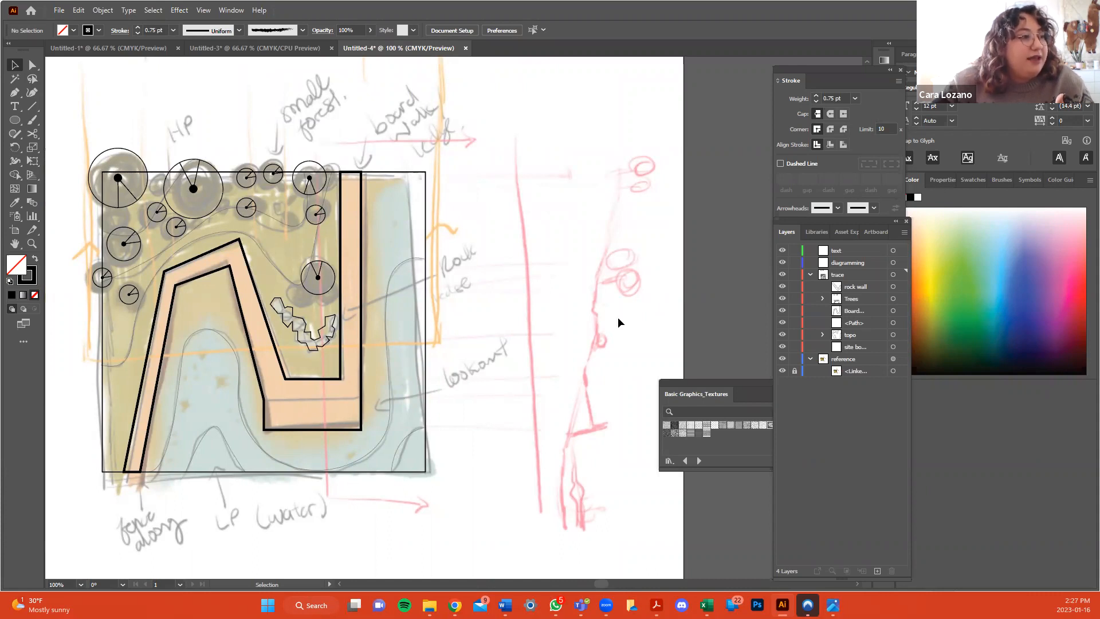
scroll(574, 355, up, 4)
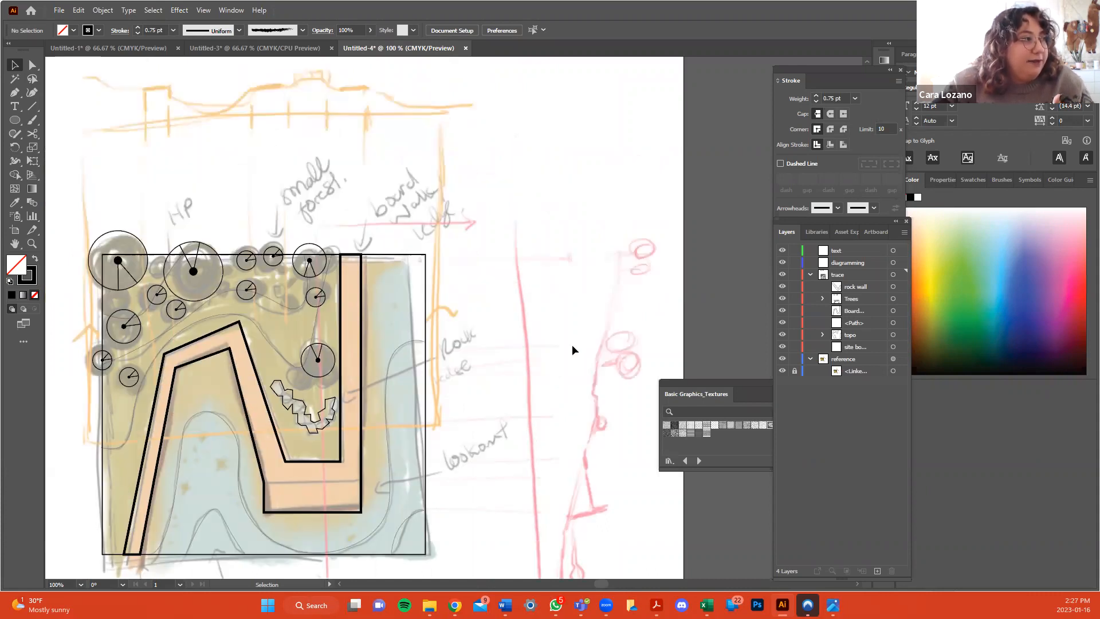
scroll(572, 345, down, 3)
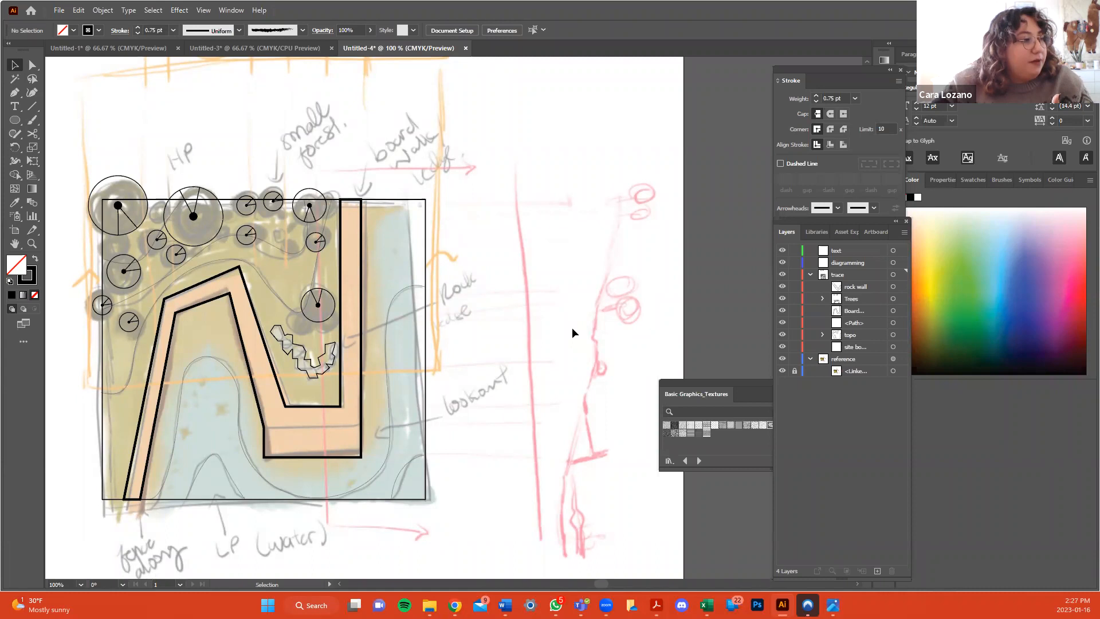
scroll(574, 325, down, 1)
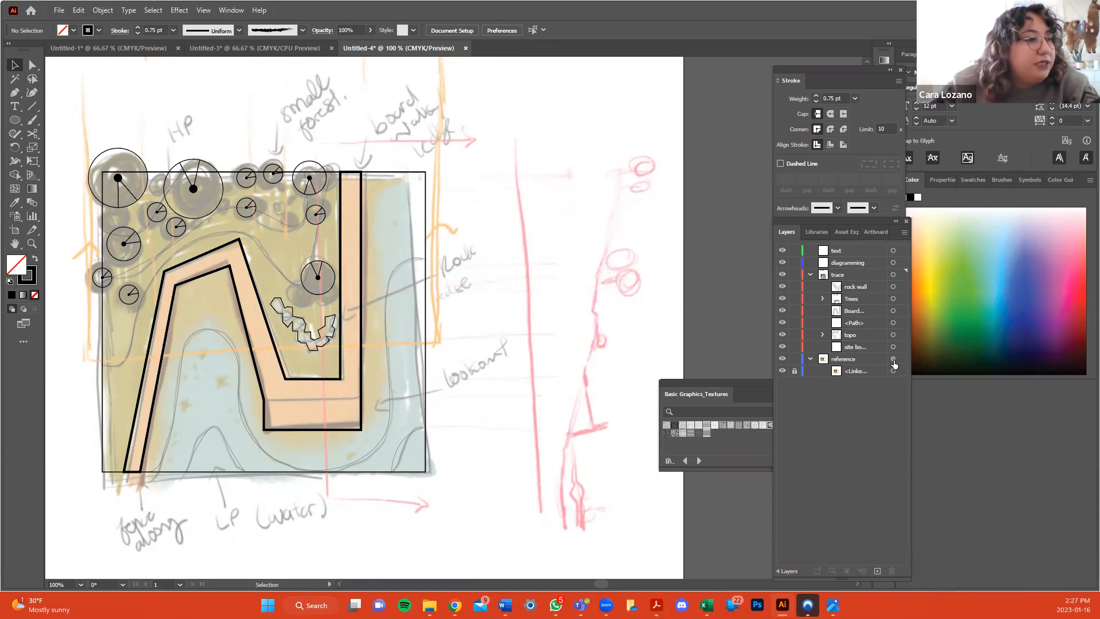
Unlock and copy the linked sketch image in the reference layer, and collapse the reference and trace layers.
click(795, 359)
click(795, 372)
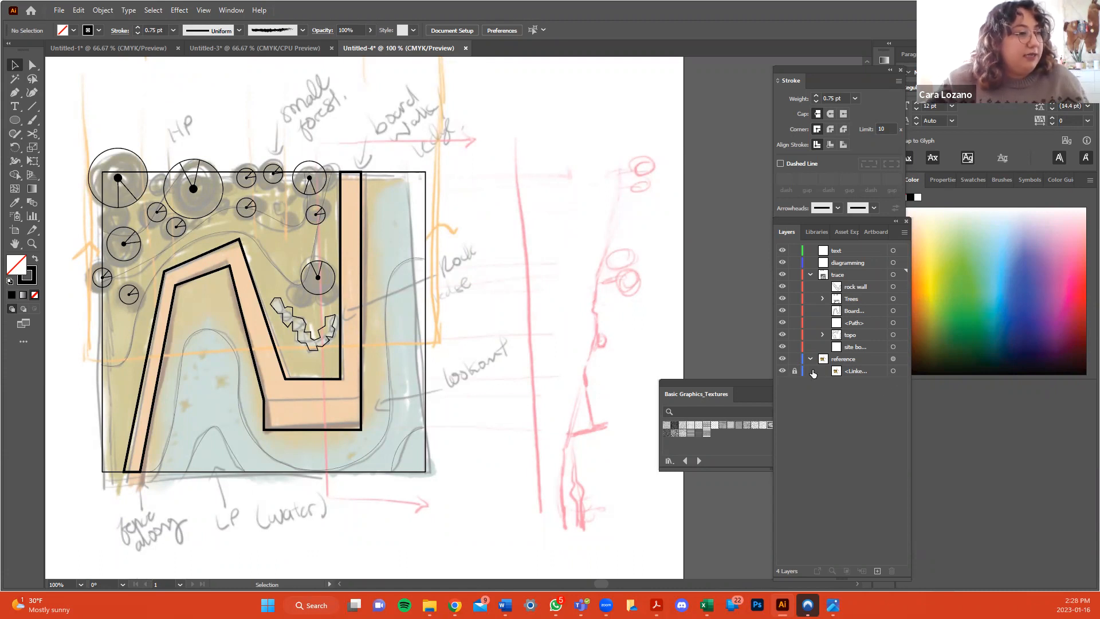
click(892, 371)
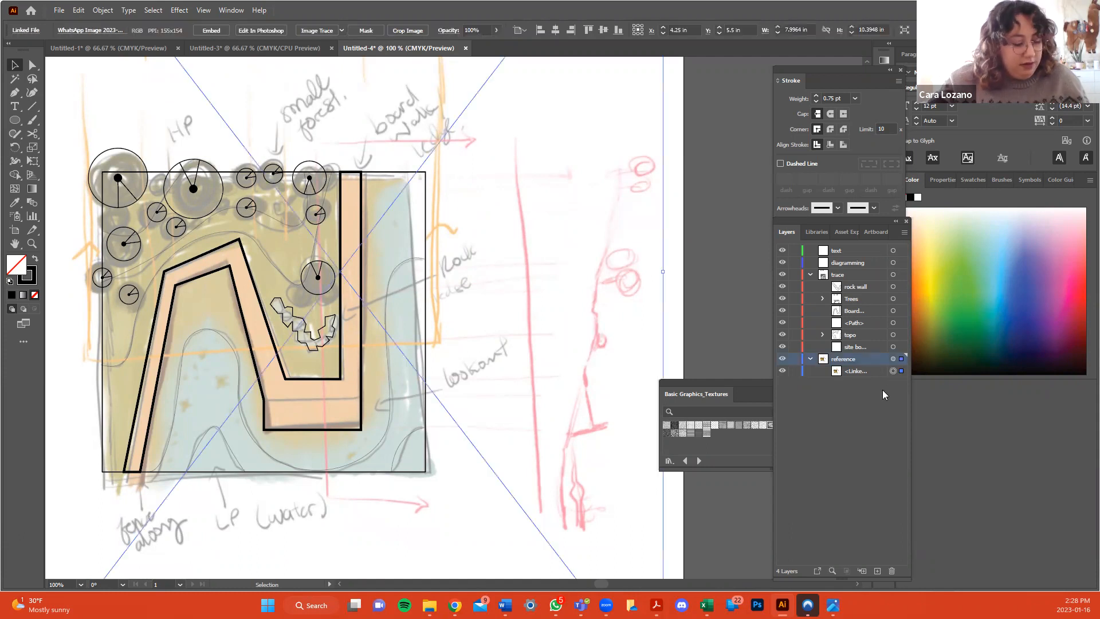
click(810, 358)
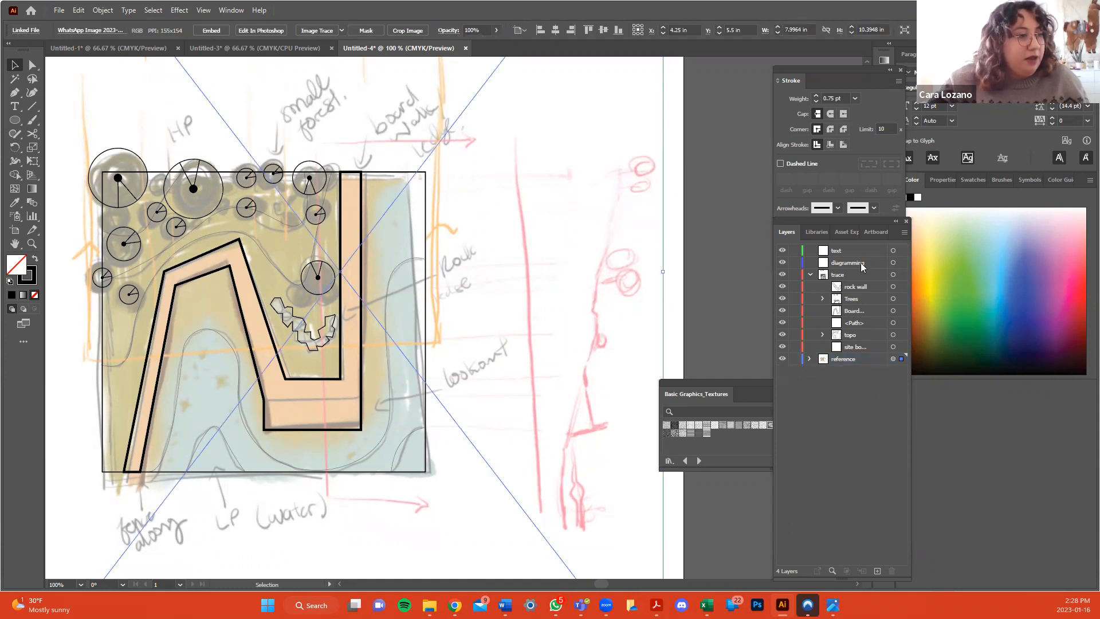
click(811, 275)
click(828, 274)
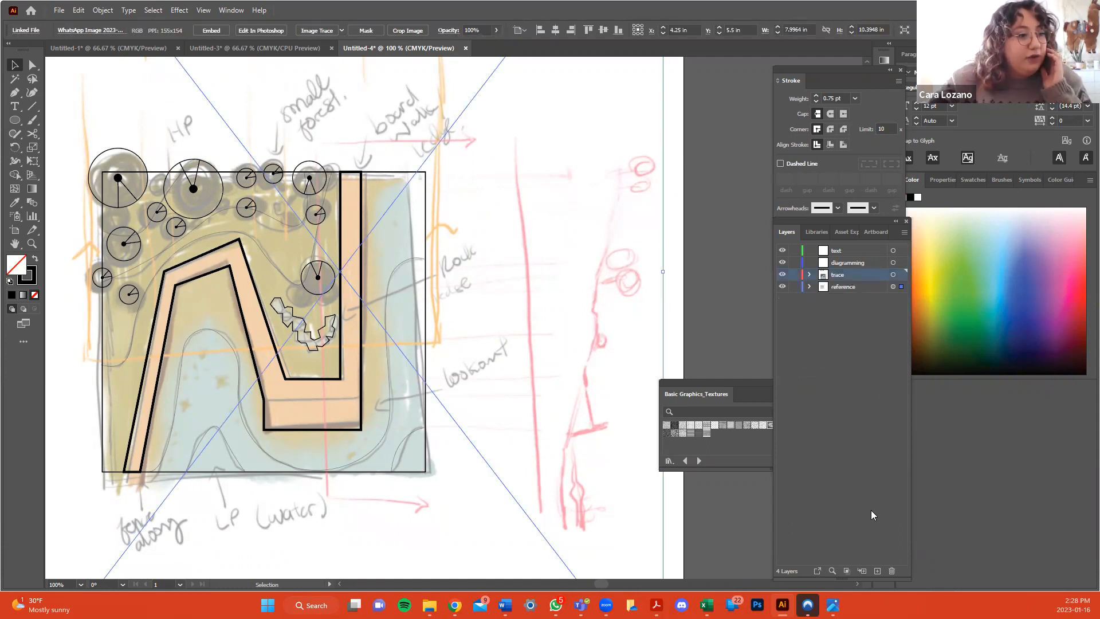
Create a new layer above the trace layer and name it "section ref".
click(877, 571)
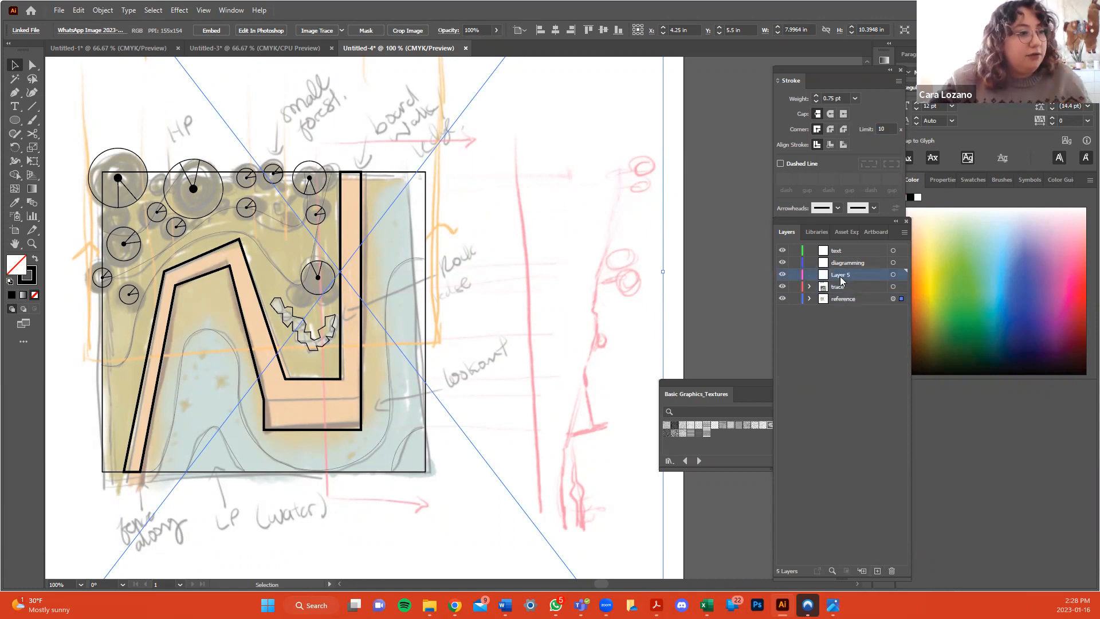
double_click(840, 275)
text(section)
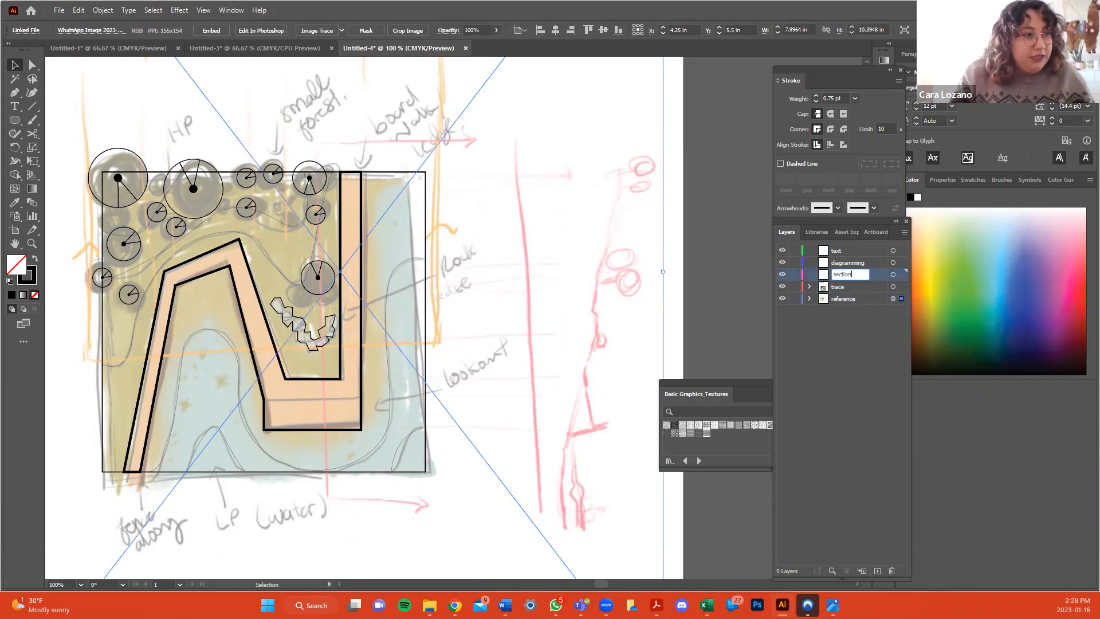
text( ref)
key(Return)
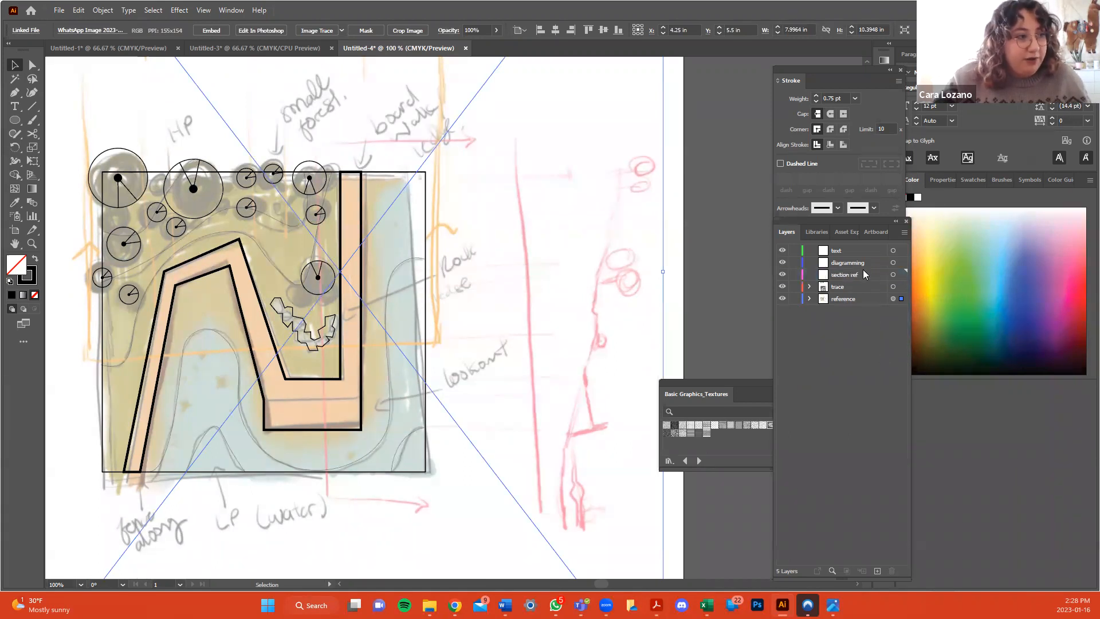
Paste the copied sketch image into the section ref layer and hide the reference and trace layers.
key(ctrl+v)
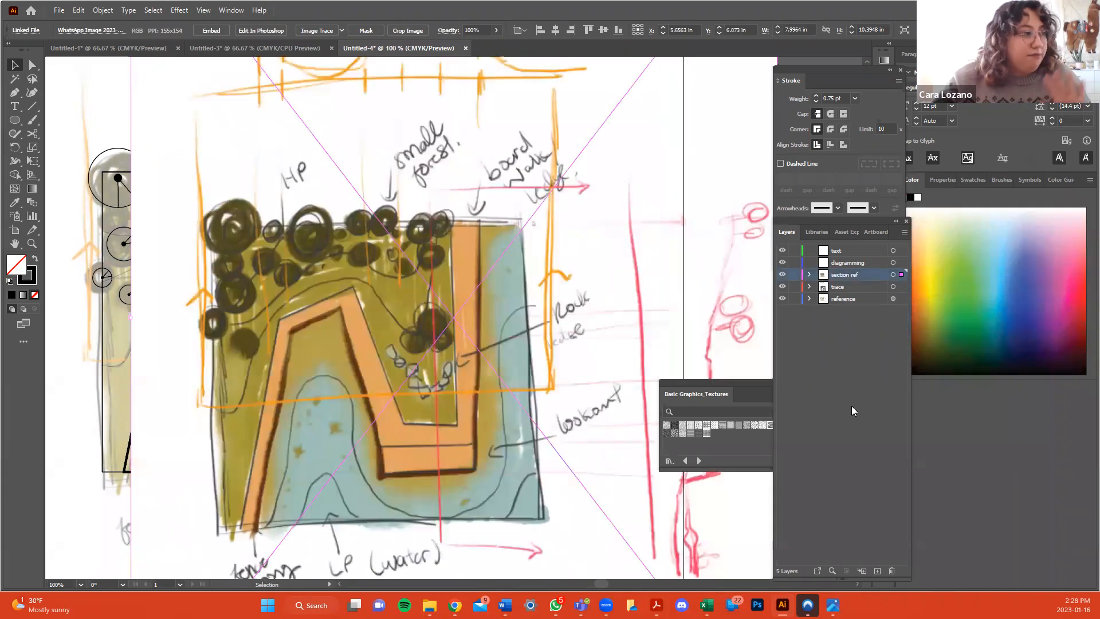
click(782, 298)
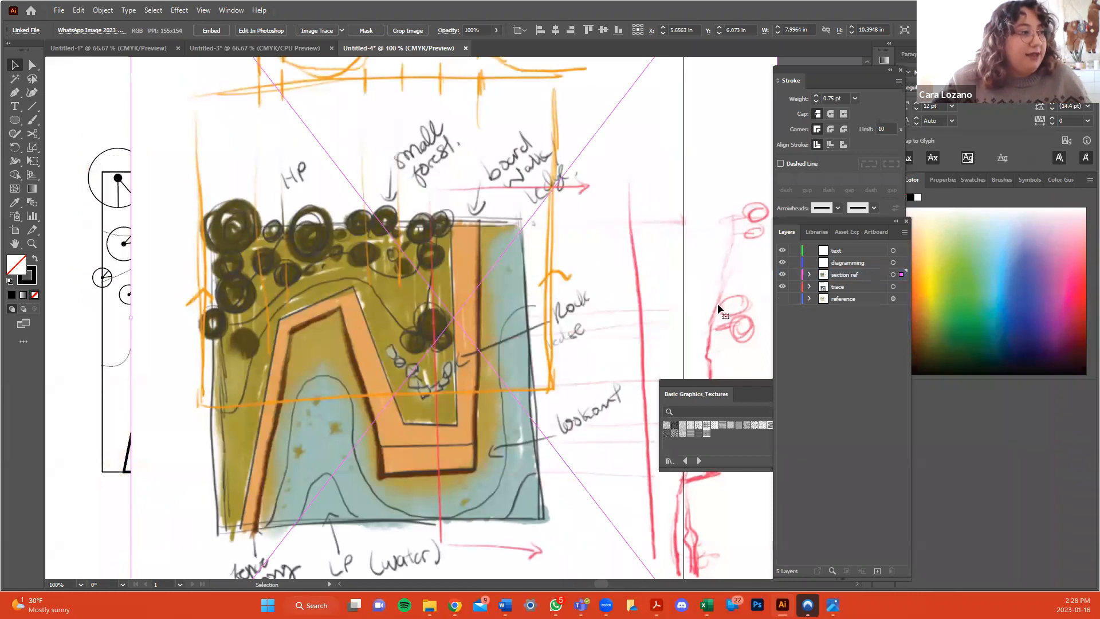
key(ctrl+minus)
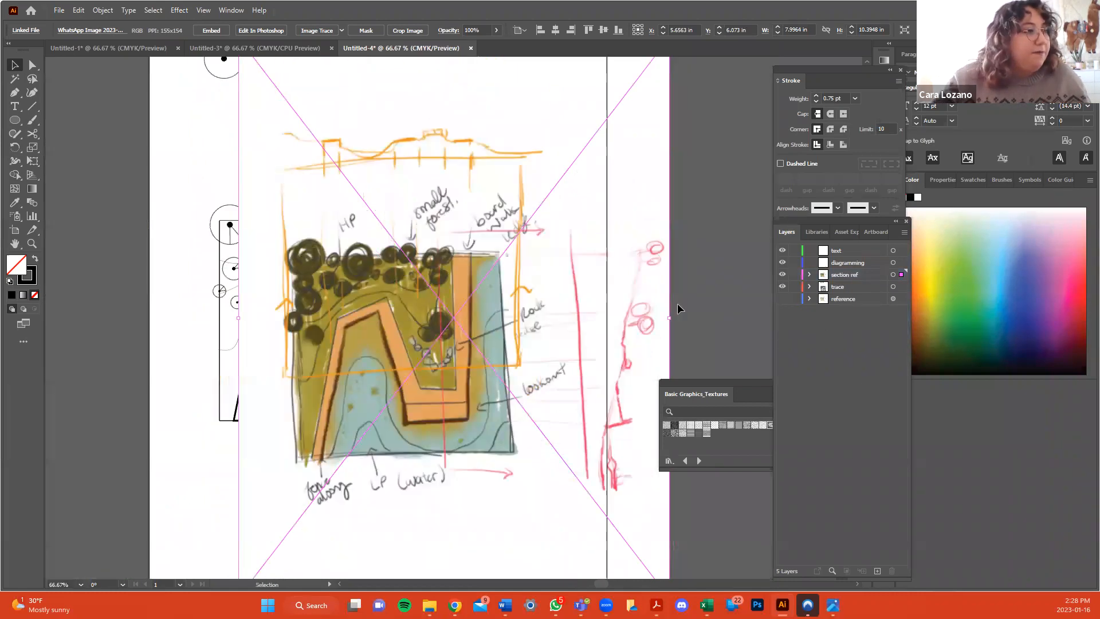
click(782, 288)
scroll(650, 304, up, 3)
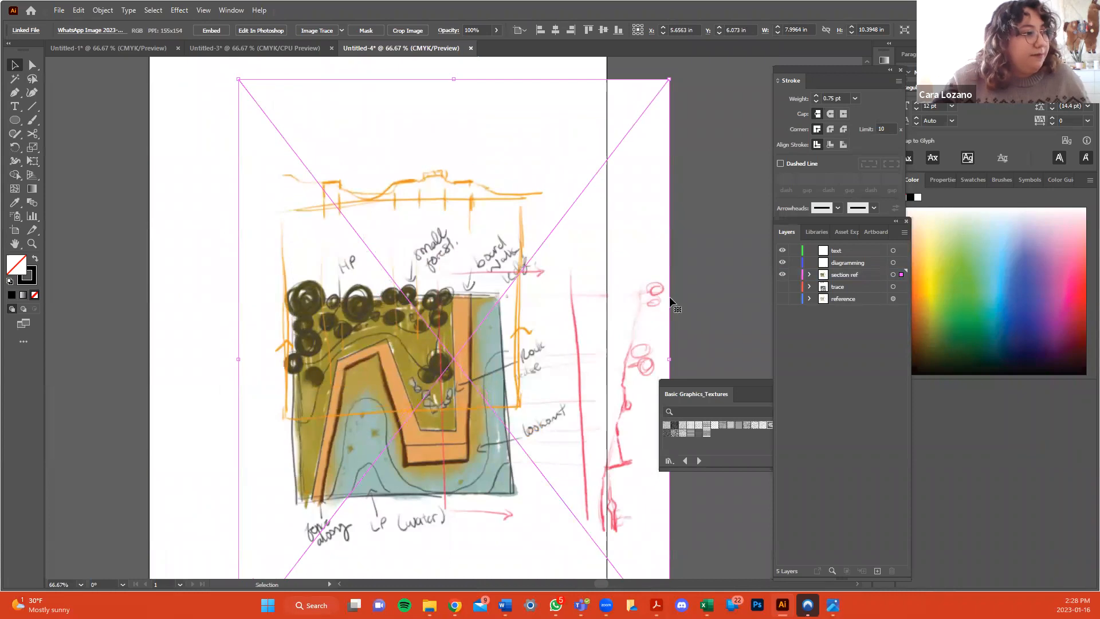
Rotate the pasted sketch 90° counter-clockwise, reposition it on the artboard, and show the trace layer.
drag(537, 256, 351, 275)
drag(531, 306, 421, 301)
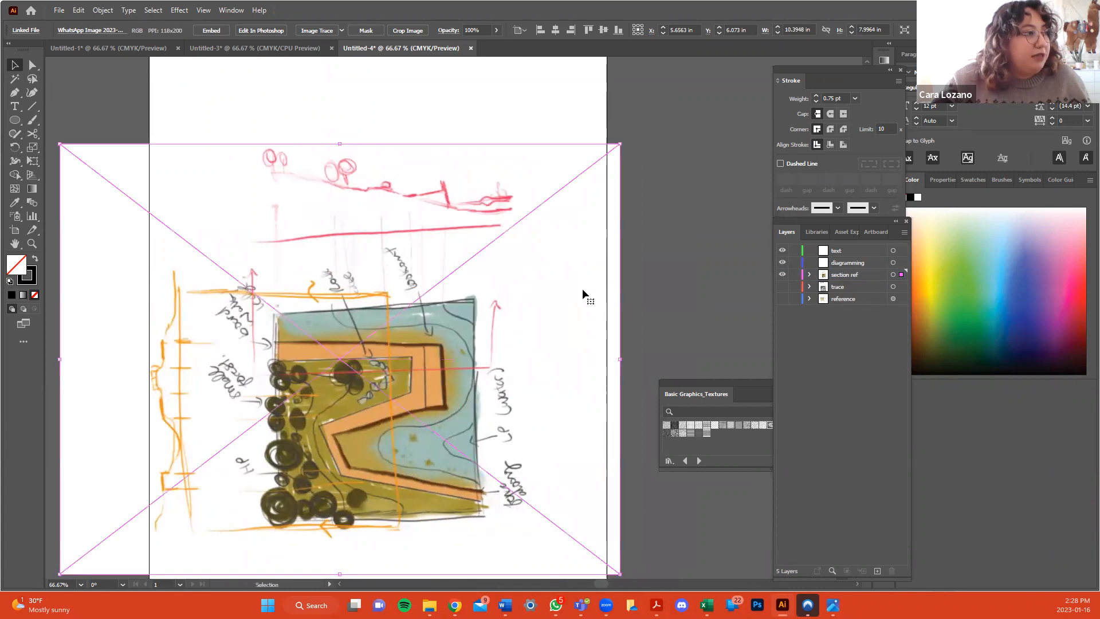
click(683, 284)
key(ctrl+z)
click(738, 282)
click(783, 287)
Set the section ref sketch's opacity to 50% and move its plan over the traced site boundary.
click(892, 275)
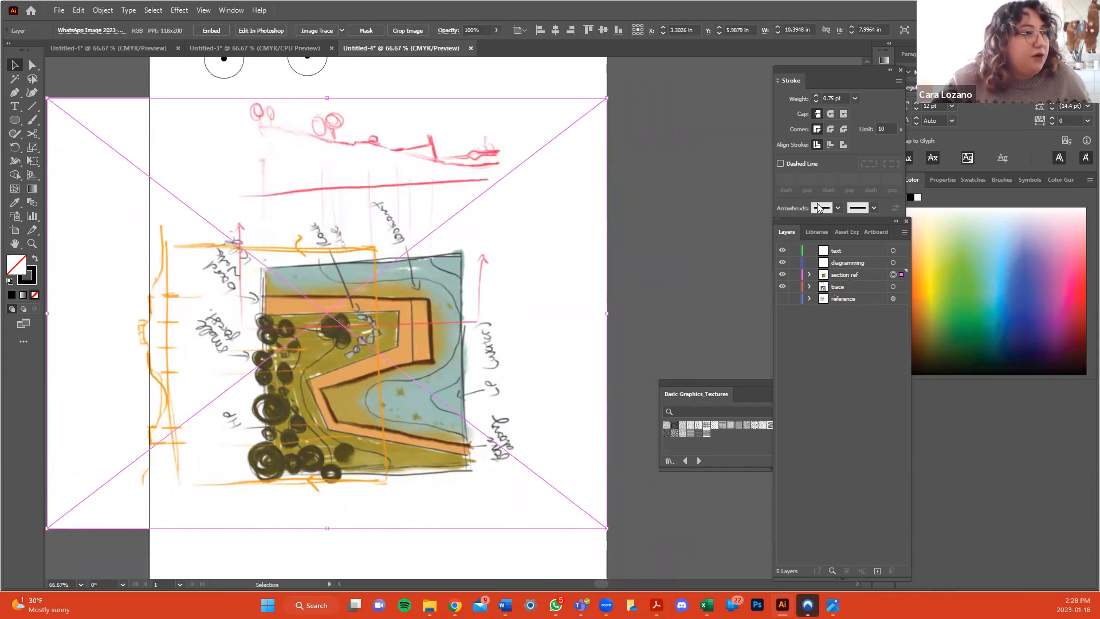
click(949, 185)
click(1013, 339)
text(50)
key(Return)
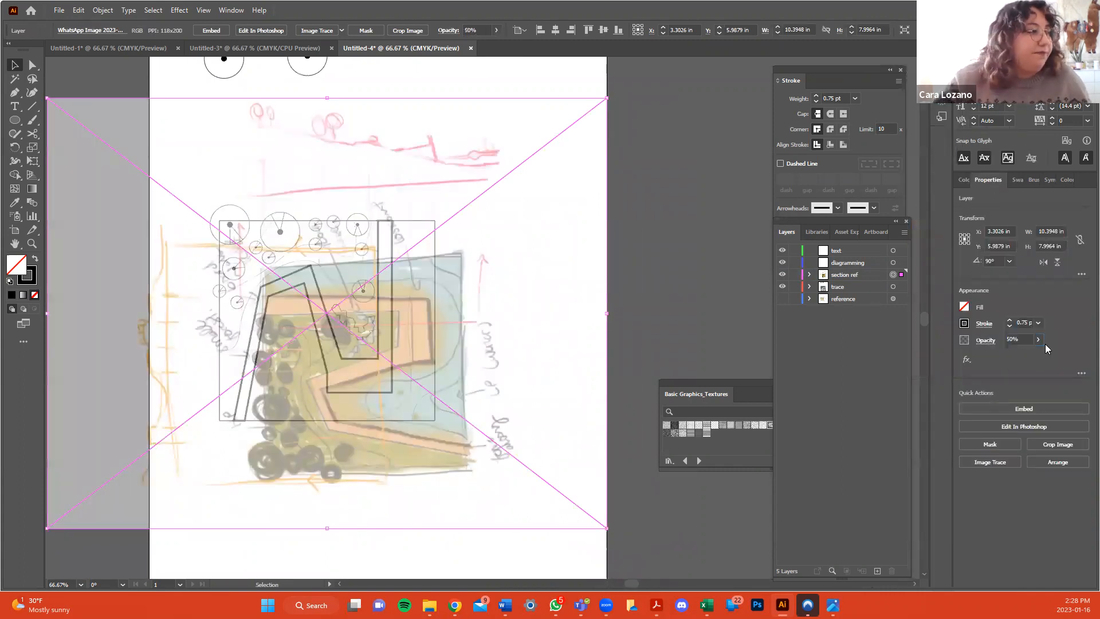
drag(567, 291, 556, 273)
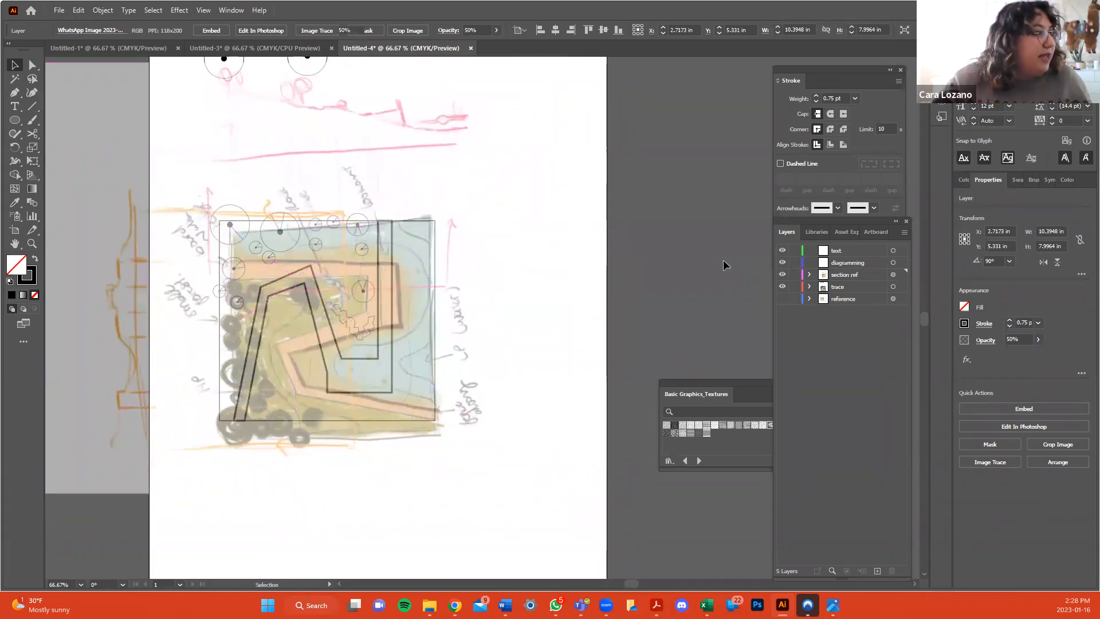
click(724, 260)
Rotate all of the trace layer's linework 90° counter-clockwise and align it with the rotated sketch plan.
click(892, 287)
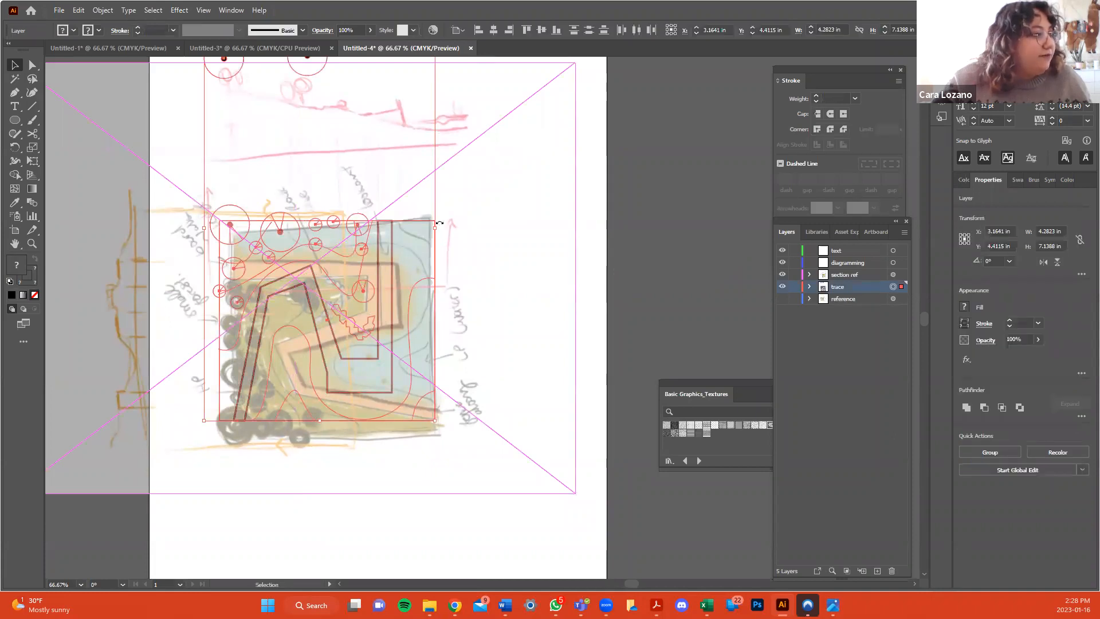
mouse_move(309, 154)
mouse_down()
mouse_move(450, 192)
mouse_move(376, 310)
mouse_move(367, 301)
mouse_up()
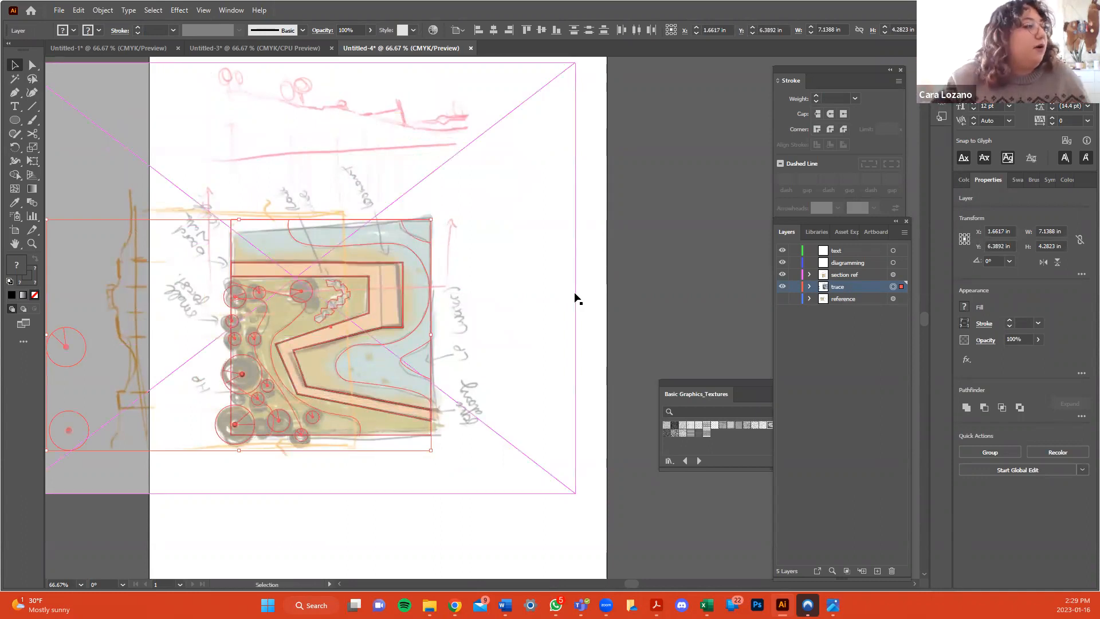
click(616, 282)
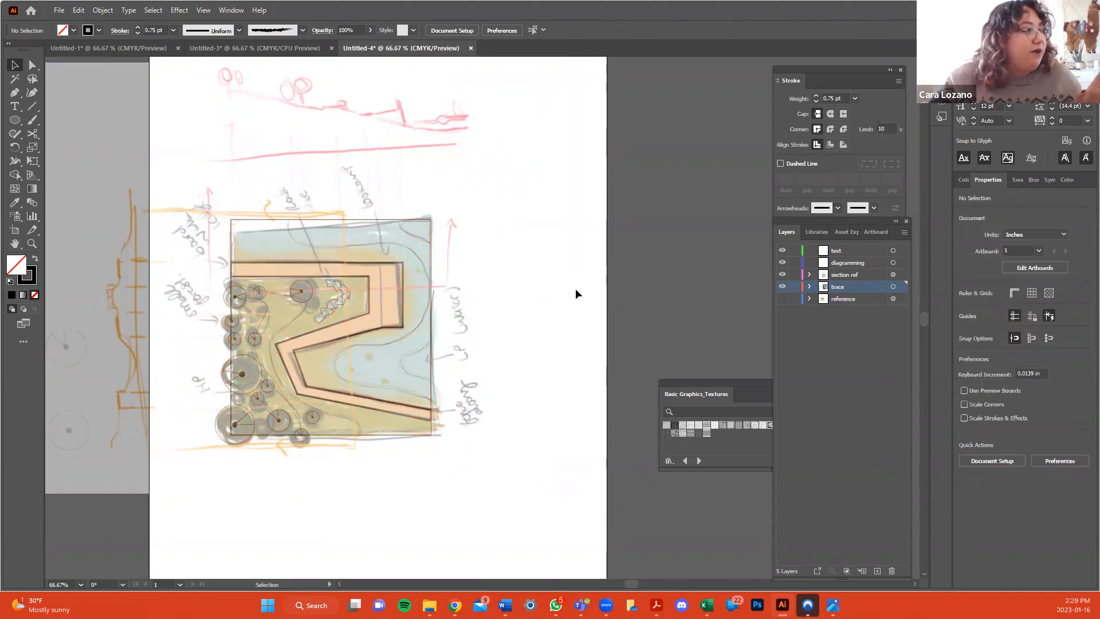
Create a new layer above section ref and name it "section".
scroll(504, 288, up, 2)
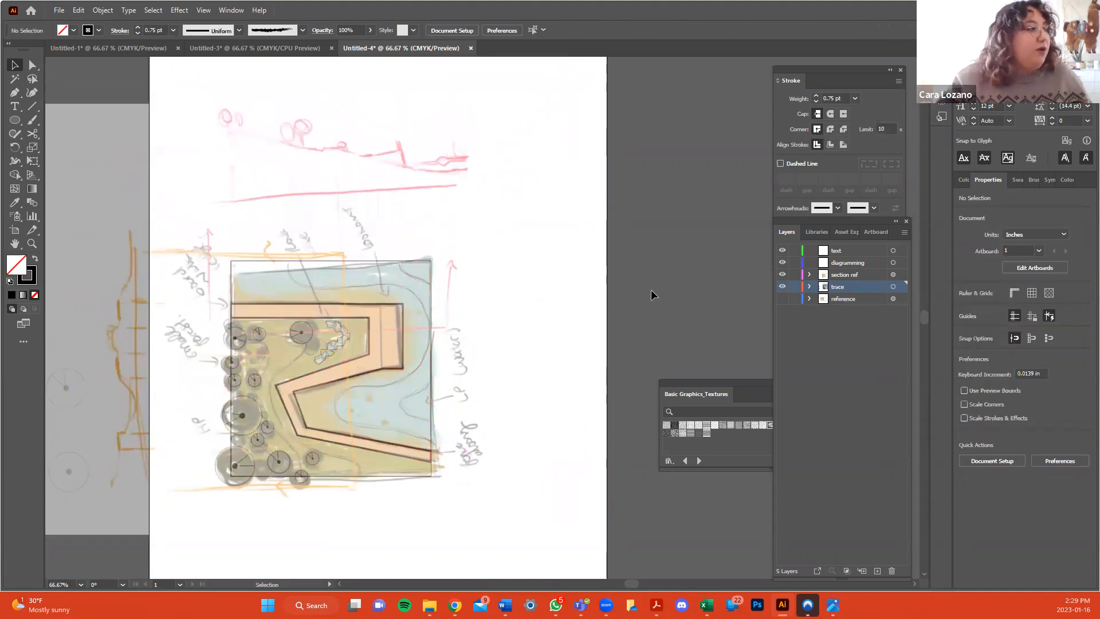
click(854, 276)
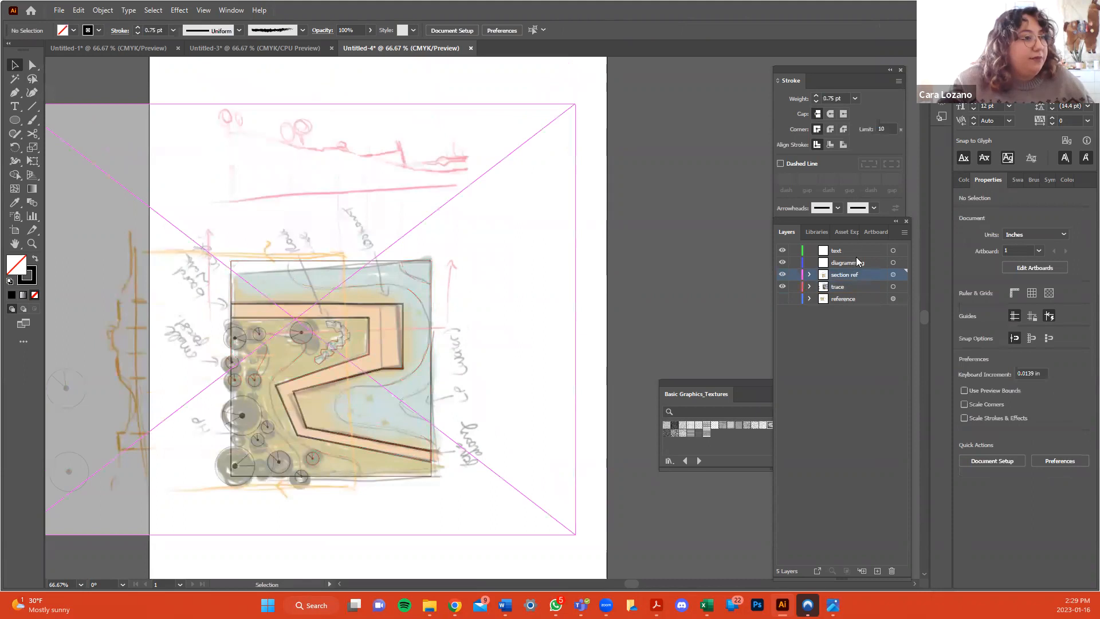
click(877, 571)
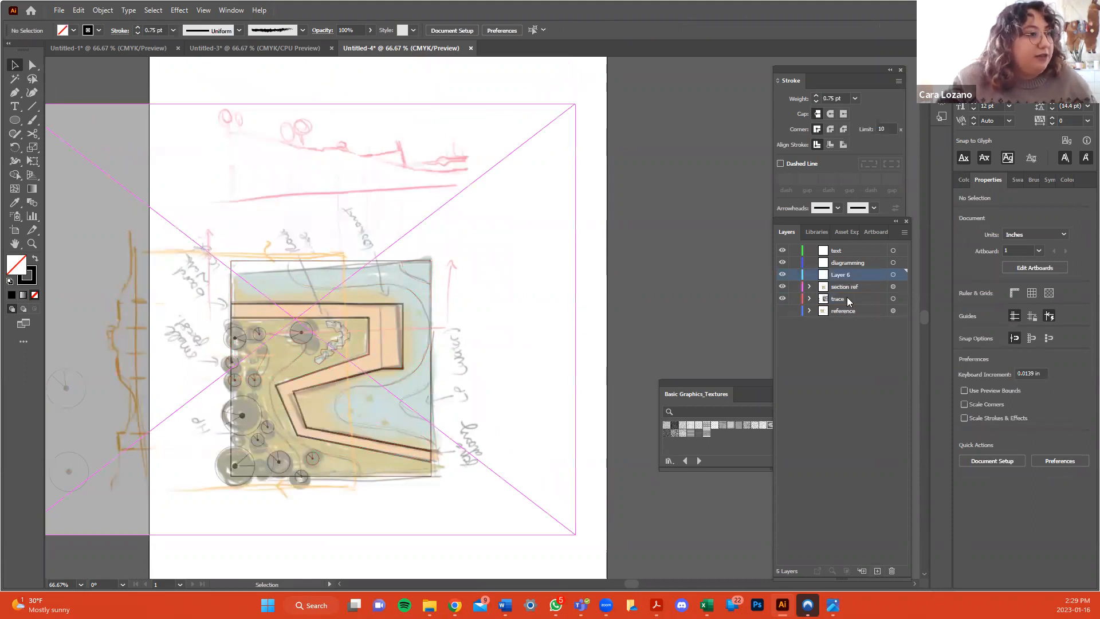
double_click(847, 274)
text(s)
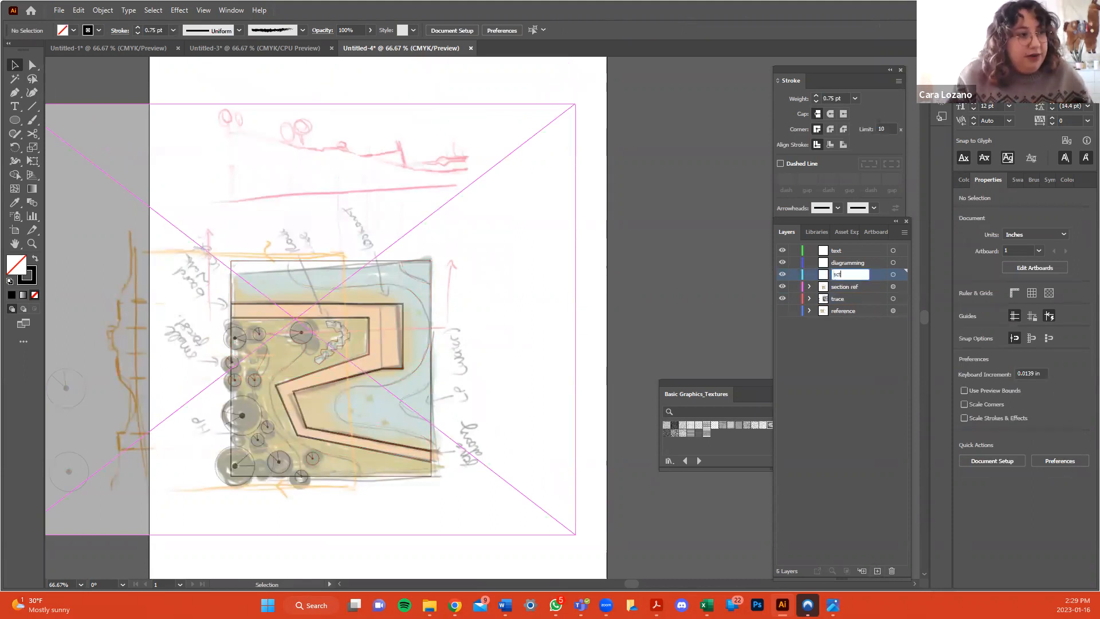
text(ection)
key(Return)
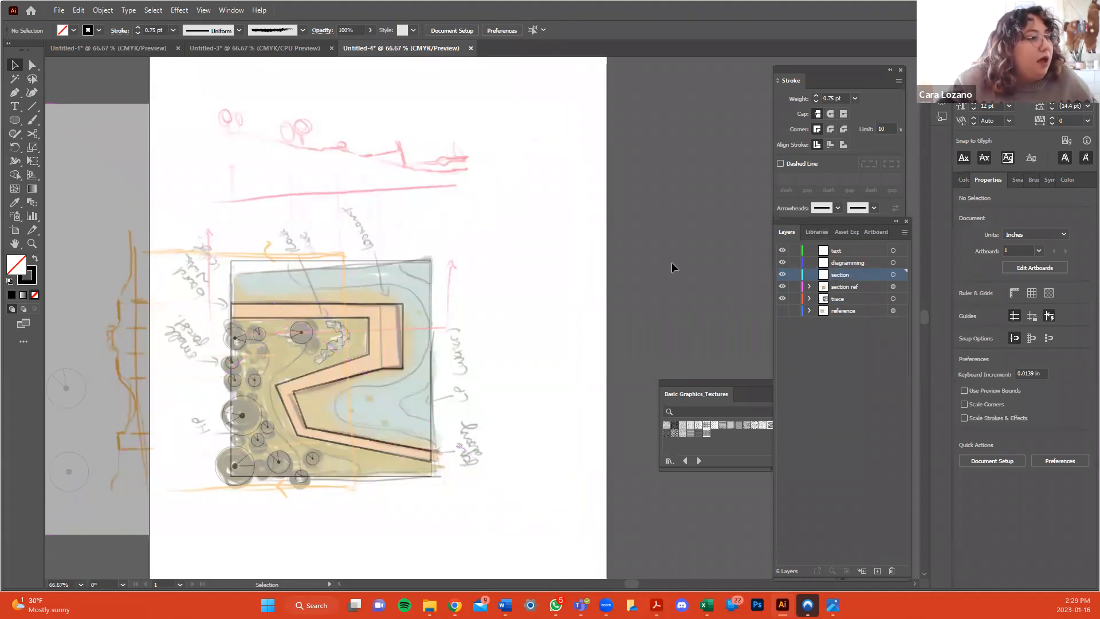
Draw a horizontal section cut line about 4.3 in long across the plan with the Pen tool, and select it.
click(16, 93)
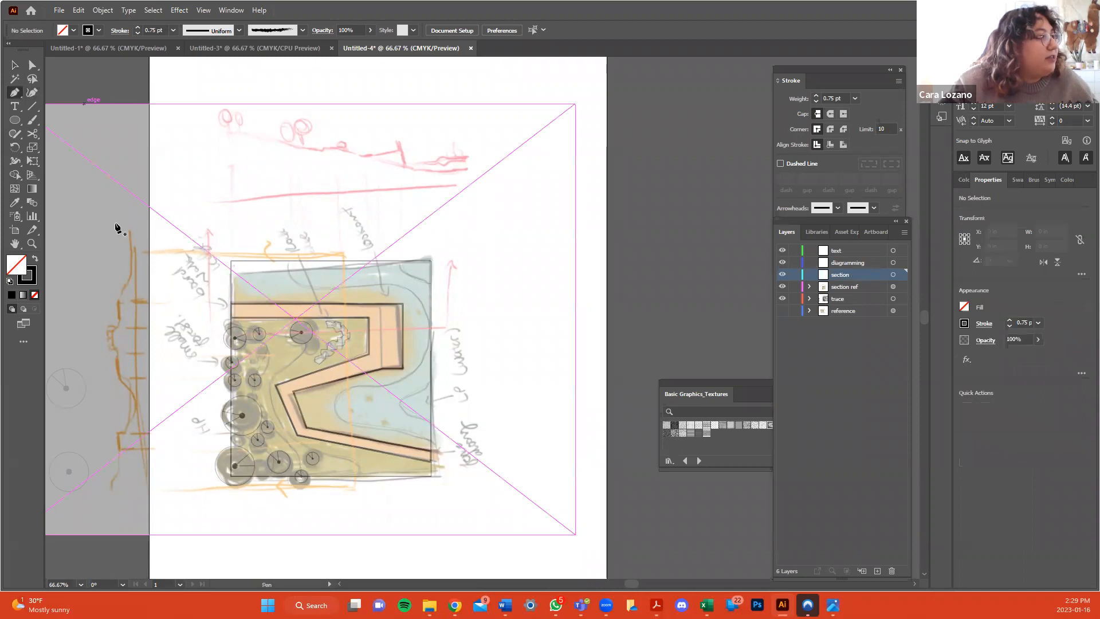
click(216, 332)
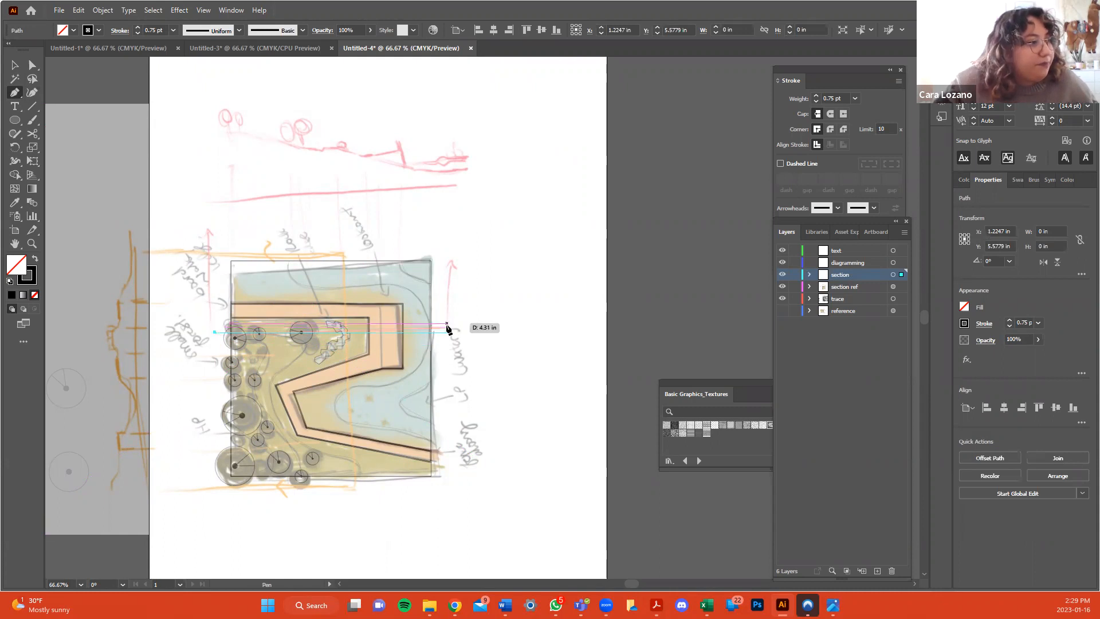
click(447, 332)
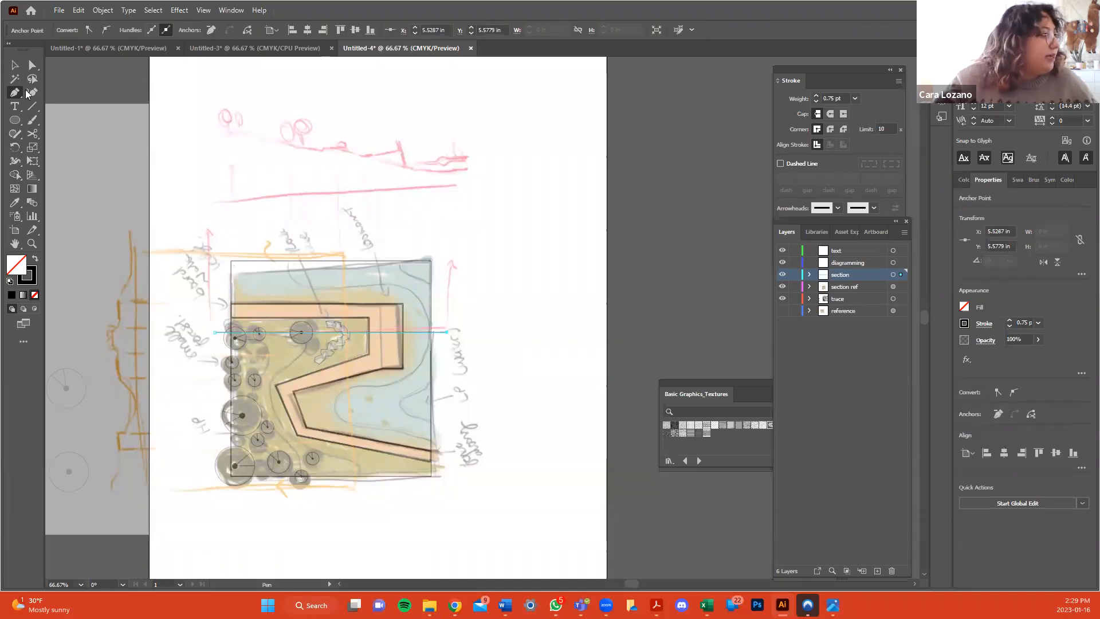
key(v)
click(420, 332)
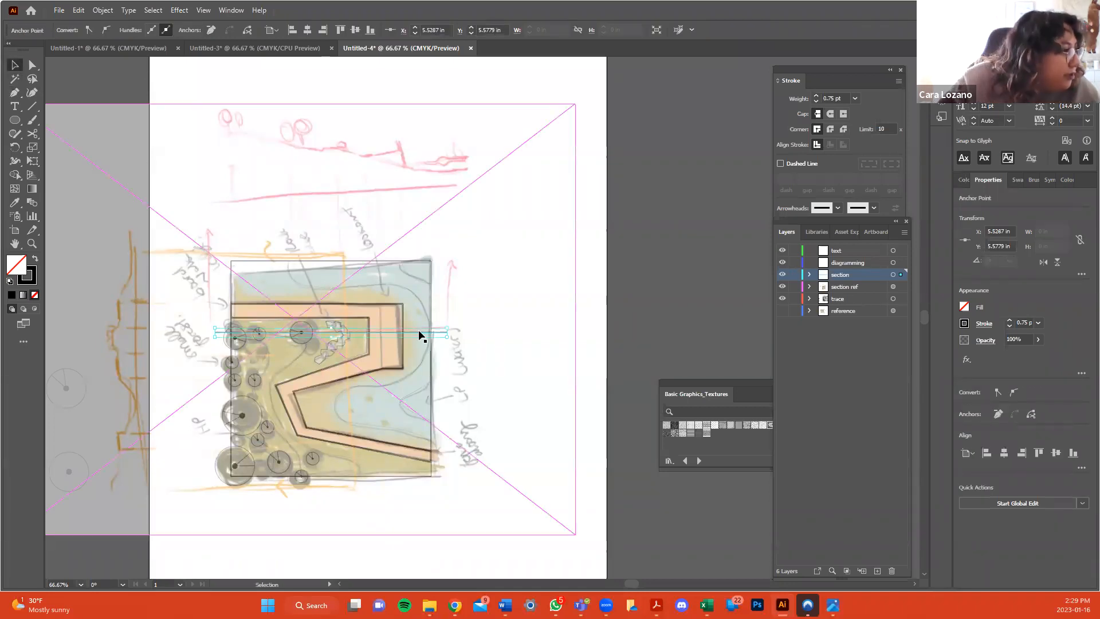
Shift the section cut line slightly into place across the plan and deselect it.
drag(419, 331, 420, 333)
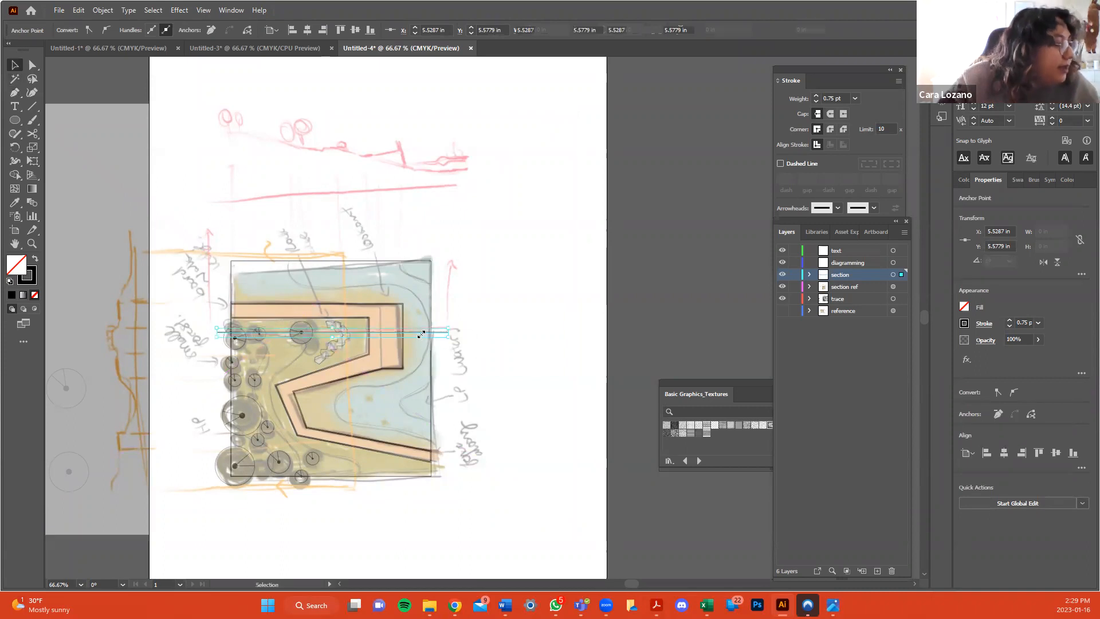
click(635, 299)
key(a)
key(v)
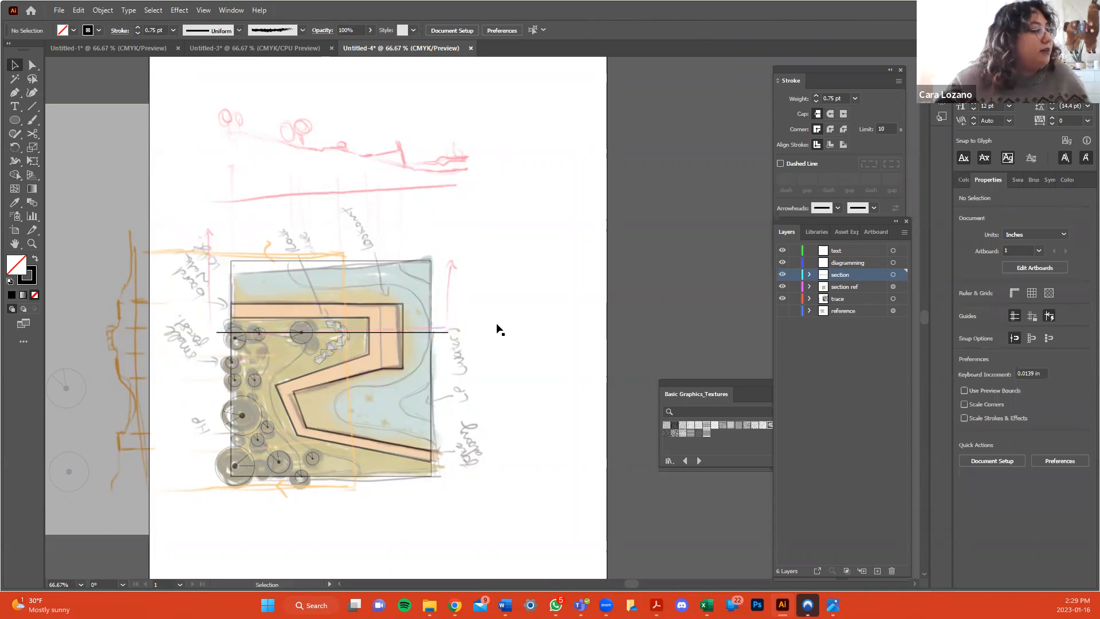
Mark where the section cut line meets the plan's features with small dots, using the Paintbrush with the 5 pt. Round brush.
click(32, 120)
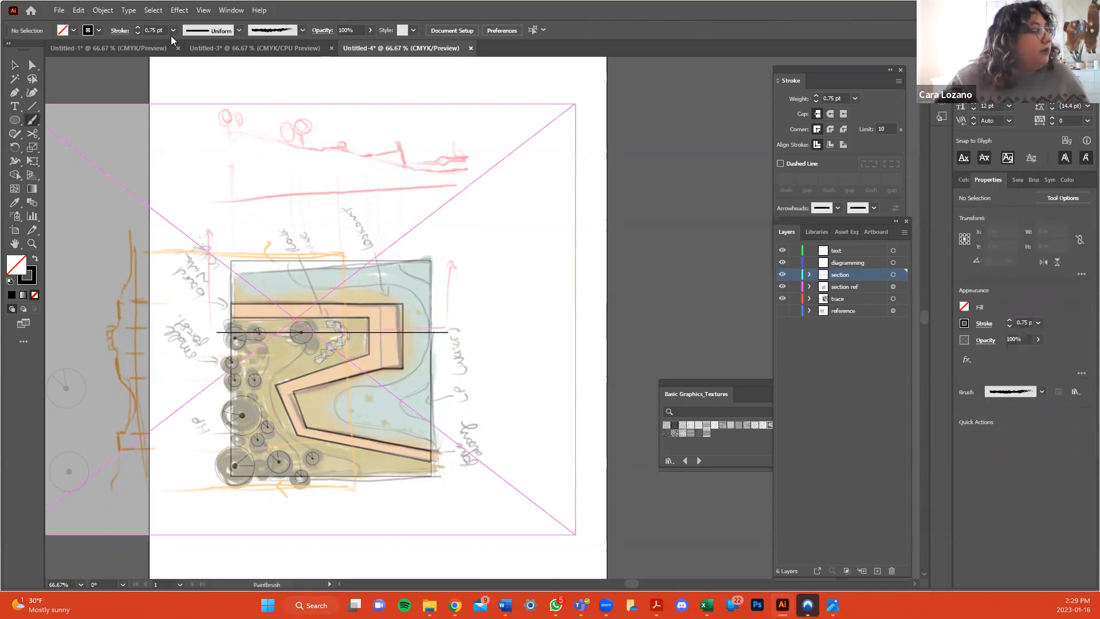
click(302, 30)
click(200, 55)
key(Escape)
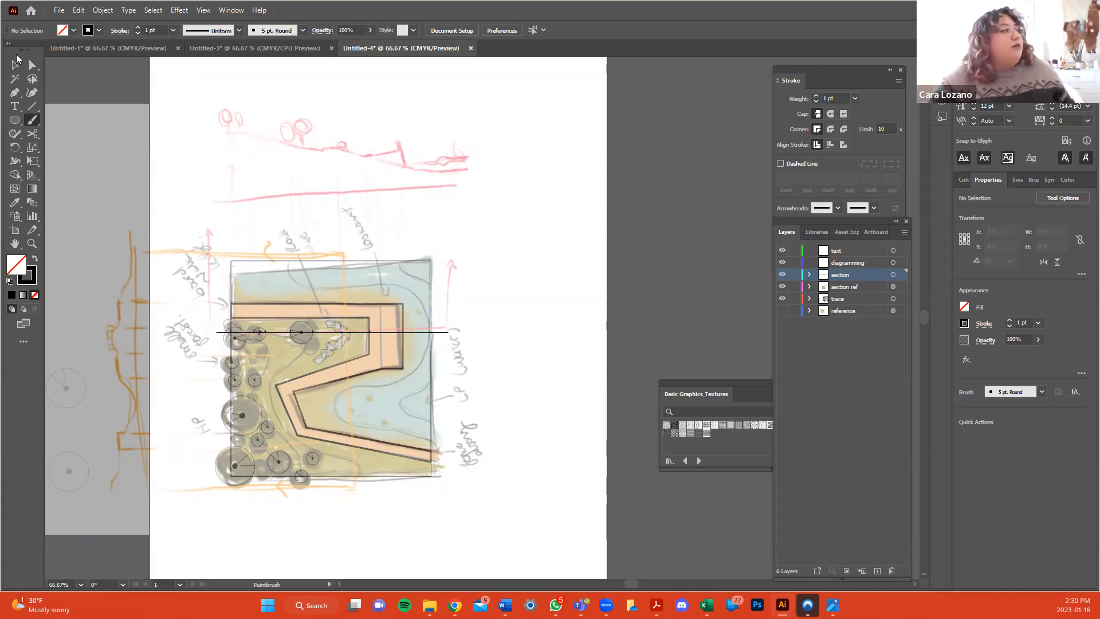
Select everything on the section layer and paste a copy of the cut line with its marks.
click(893, 276)
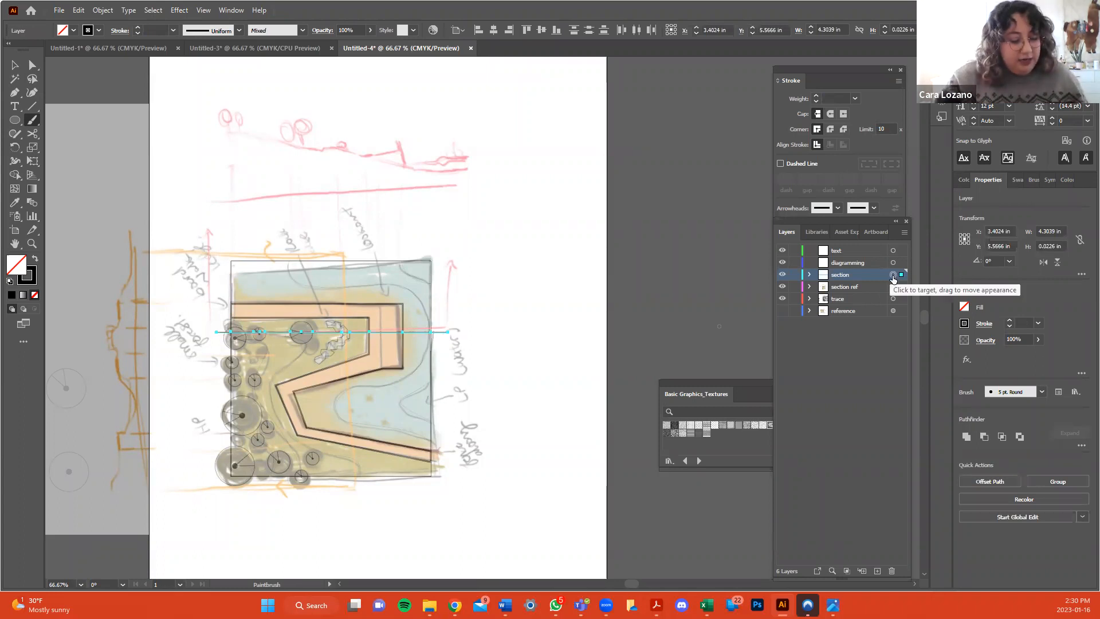
key(ctrl+c)
key(ctrl+v)
click(14, 66)
drag(555, 315, 411, 211)
key(ctrl+z)
drag(389, 216, 427, 248)
key(ctrl+z)
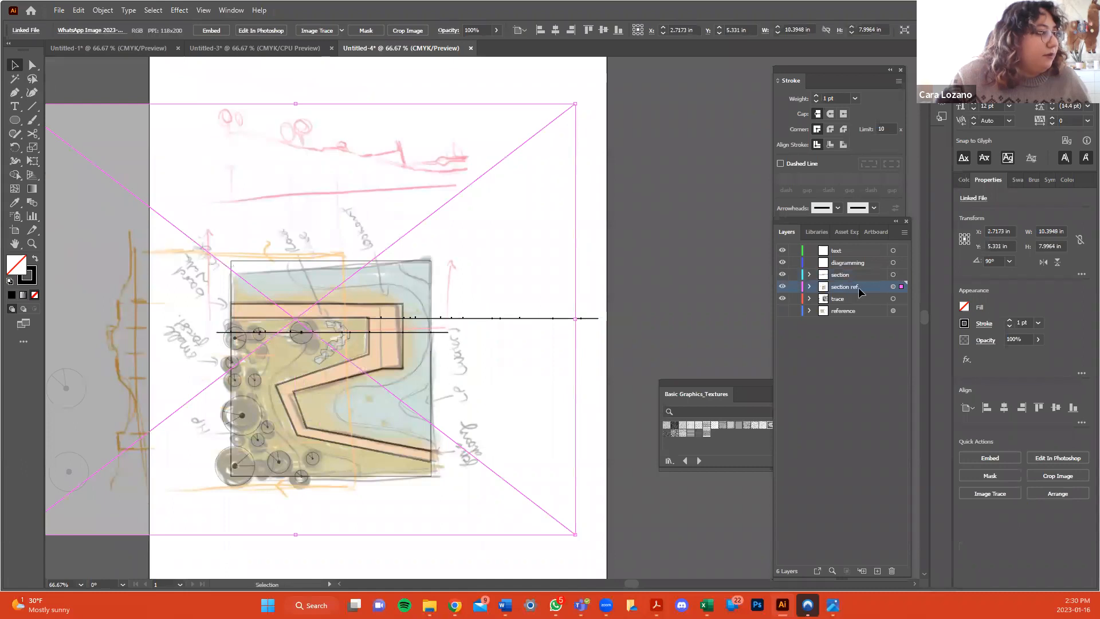
key(ctrl+z)
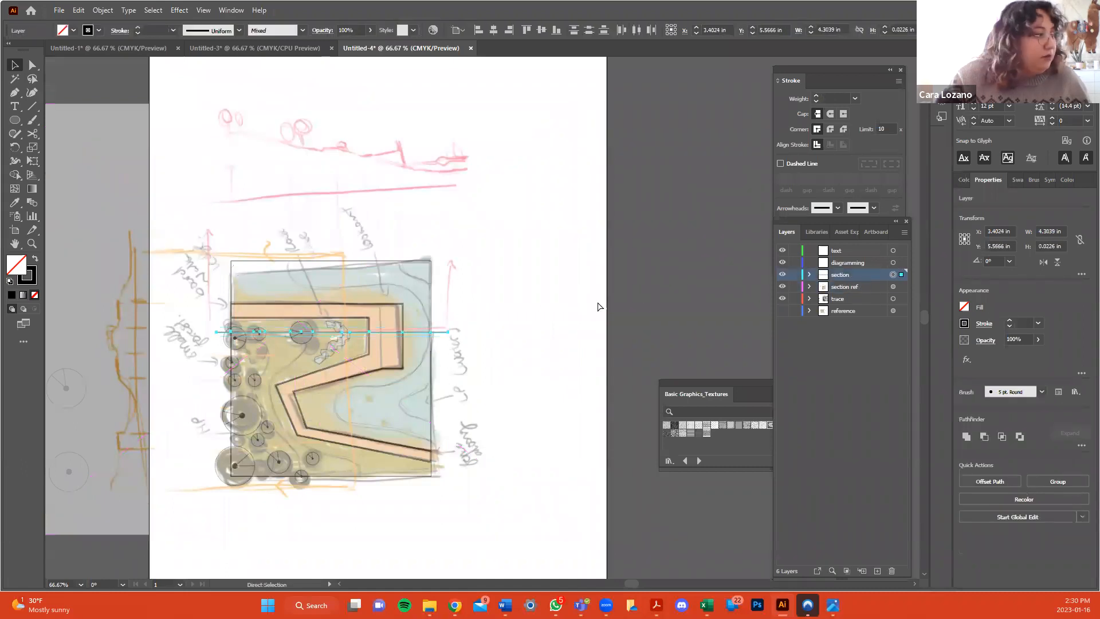
key(ctrl+shift+z)
key(ctrl+shift+z)
key(ctrl+z)
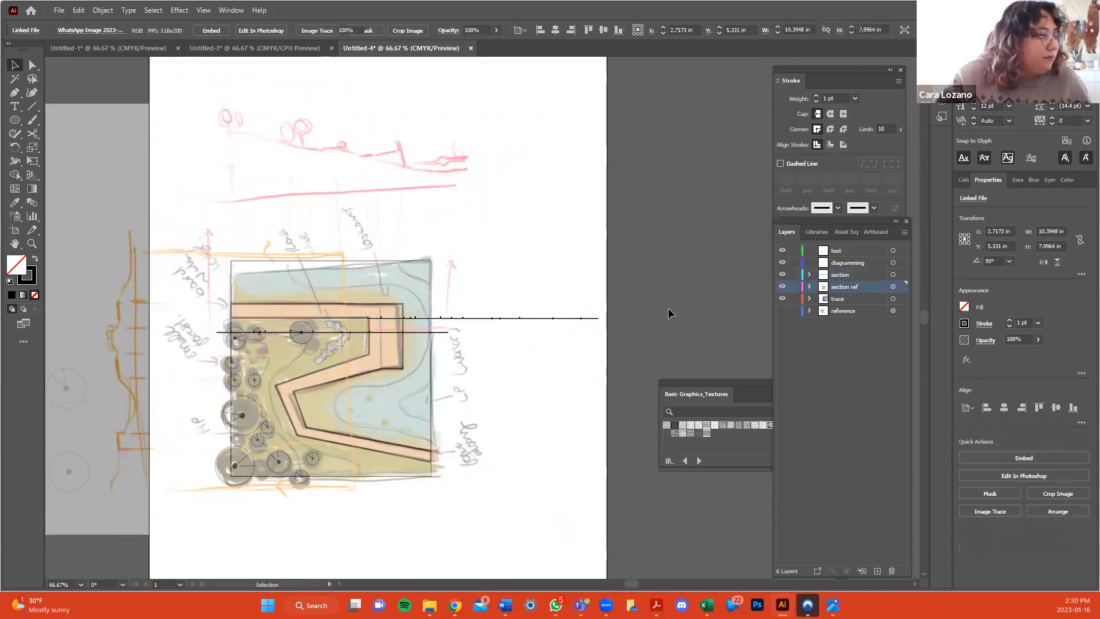
key(ctrl+z)
key(ctrl+shift+z)
key(v)
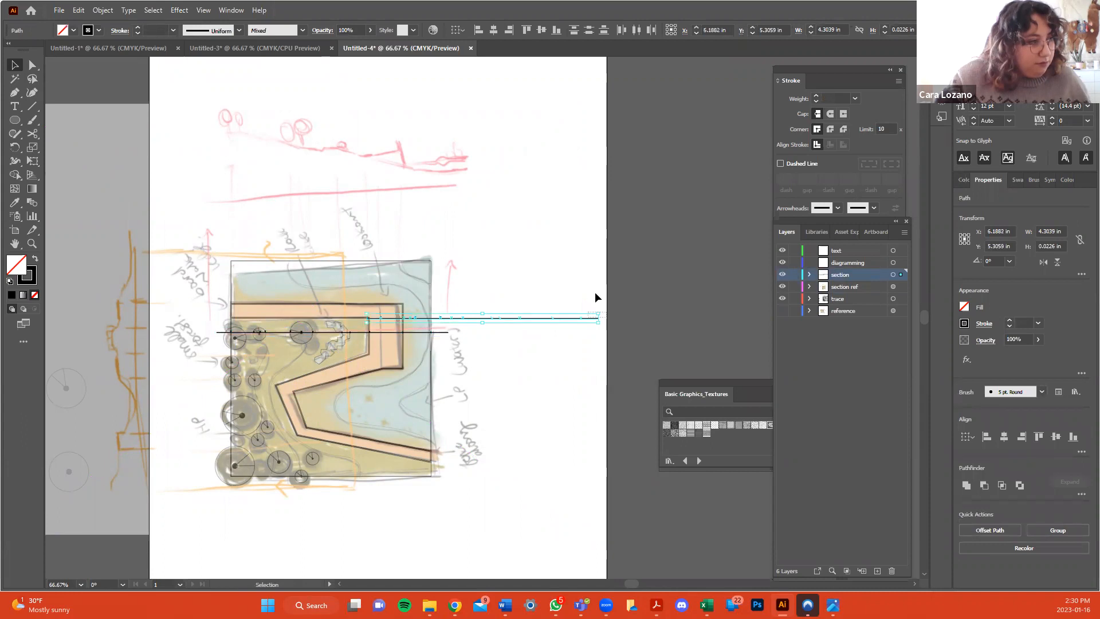
Move the pasted copy of the marked cut line up onto the baseline of the pink section sketch.
click(605, 314)
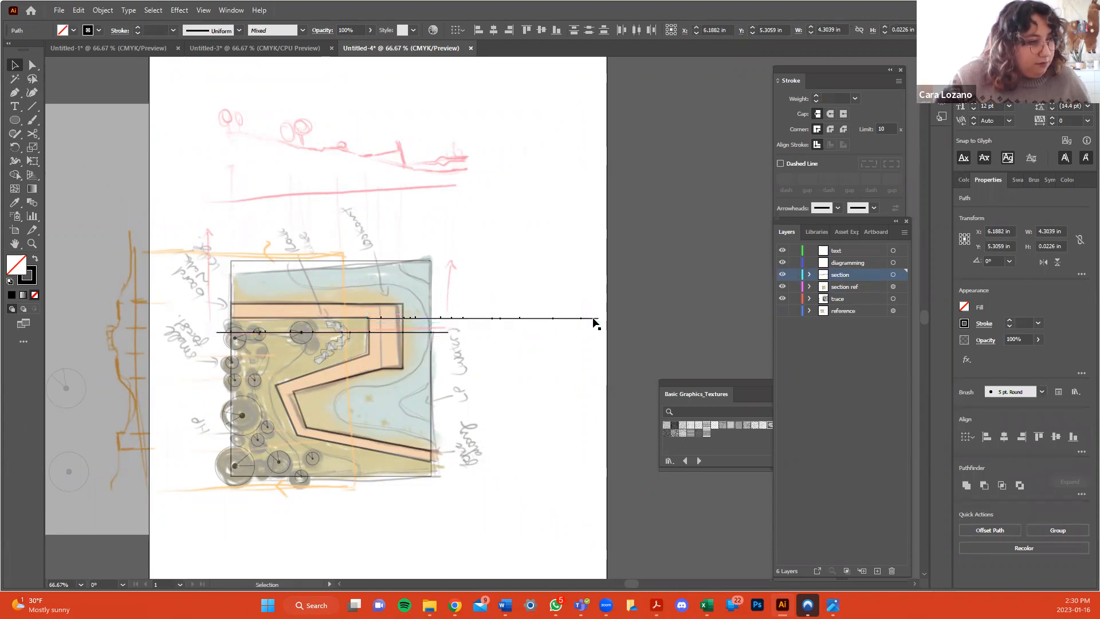
click(626, 320)
key(Up)
key(Up)
key(Up)
key(Up)
key(Up)
key(Up)
key(Up)
key(Up)
key(Up)
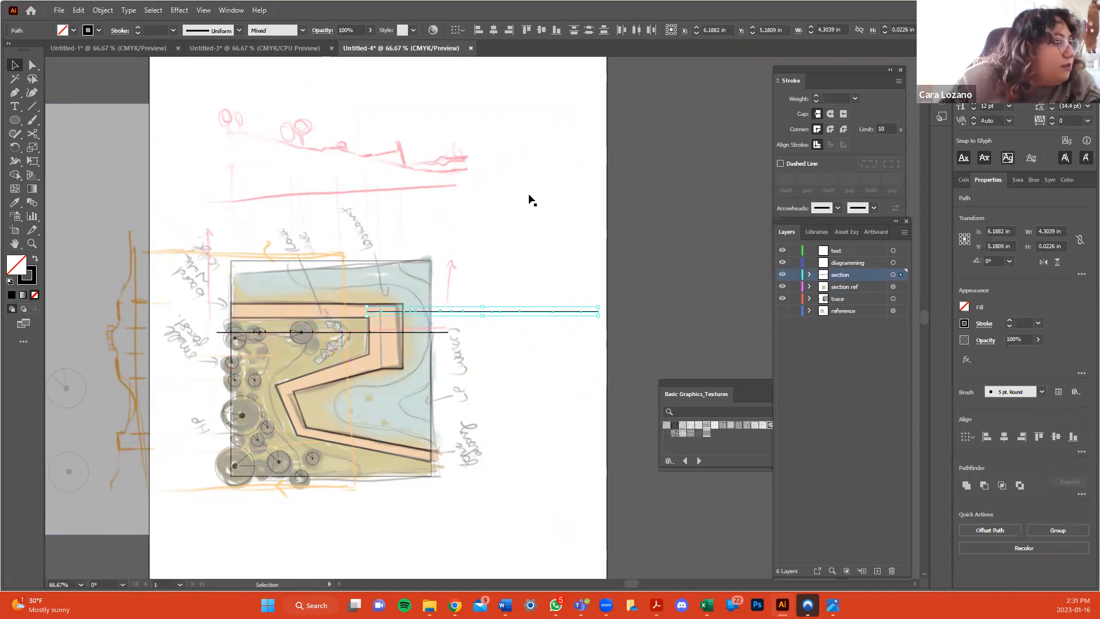
drag(593, 310, 432, 191)
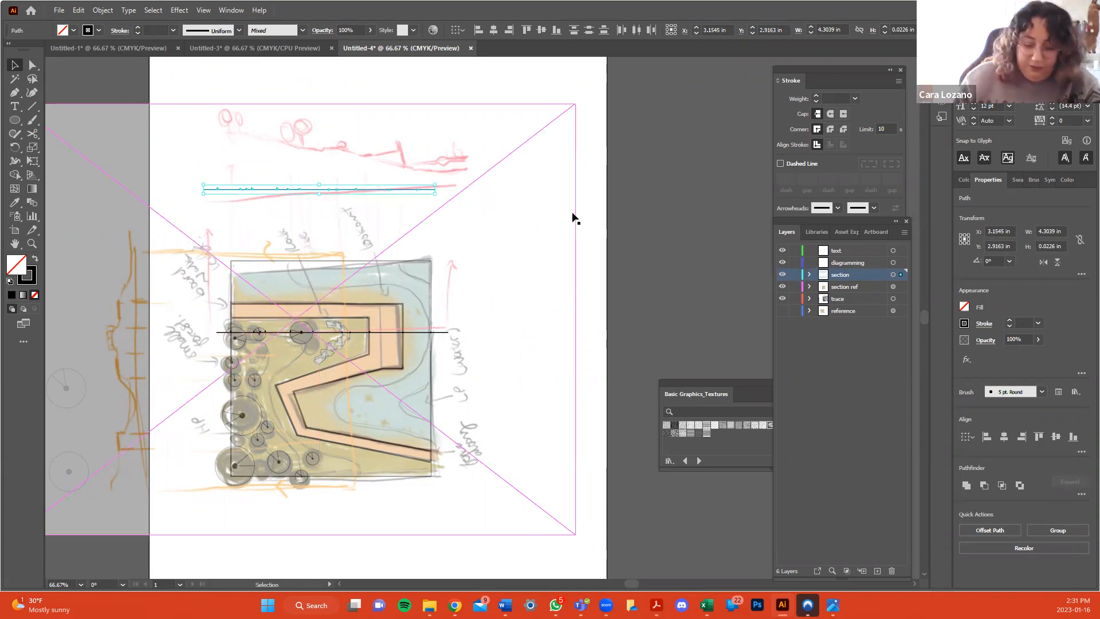
Nudge the copied line horizontally until its marks line up with those on the plan's cut line, and deselect it.
key(Right)
key(Right)
key(Right)
key(Right)
key(Right)
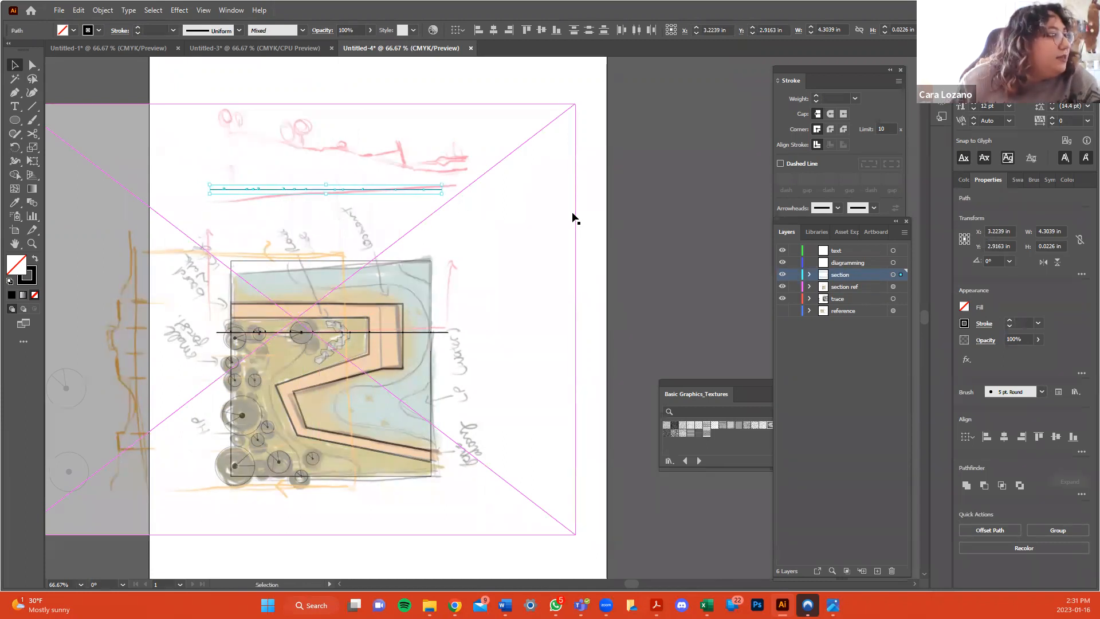
key(Right)
key(Right)
key(Right)
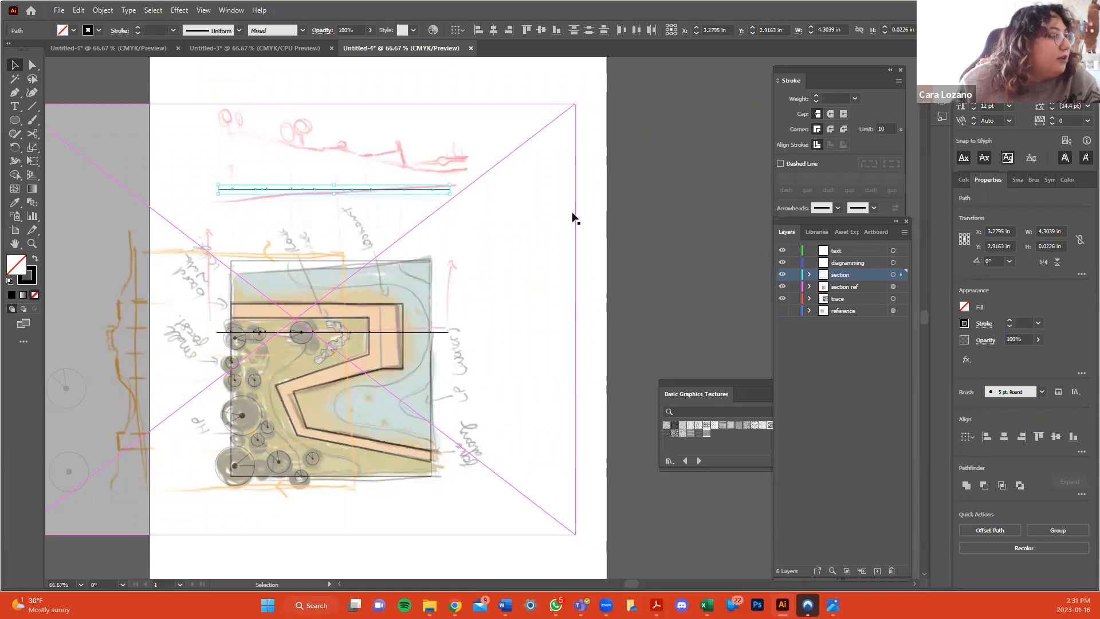
key(Left)
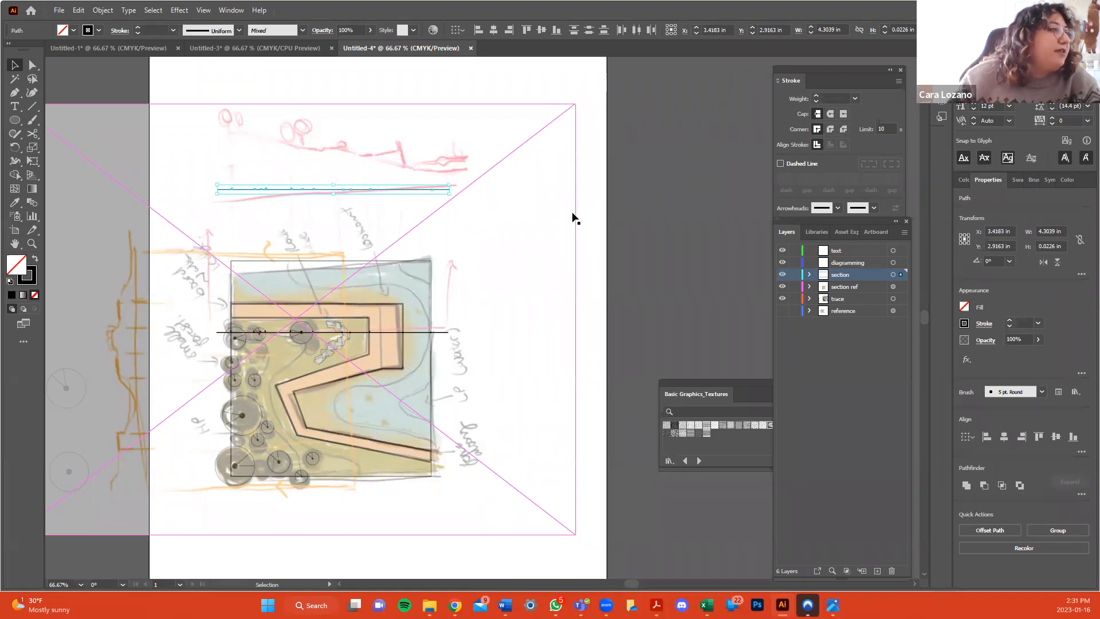
click(613, 208)
Draw a straight sloping ground line with the Pen tool from the sketch's high end down towards the baseline's far end.
click(15, 92)
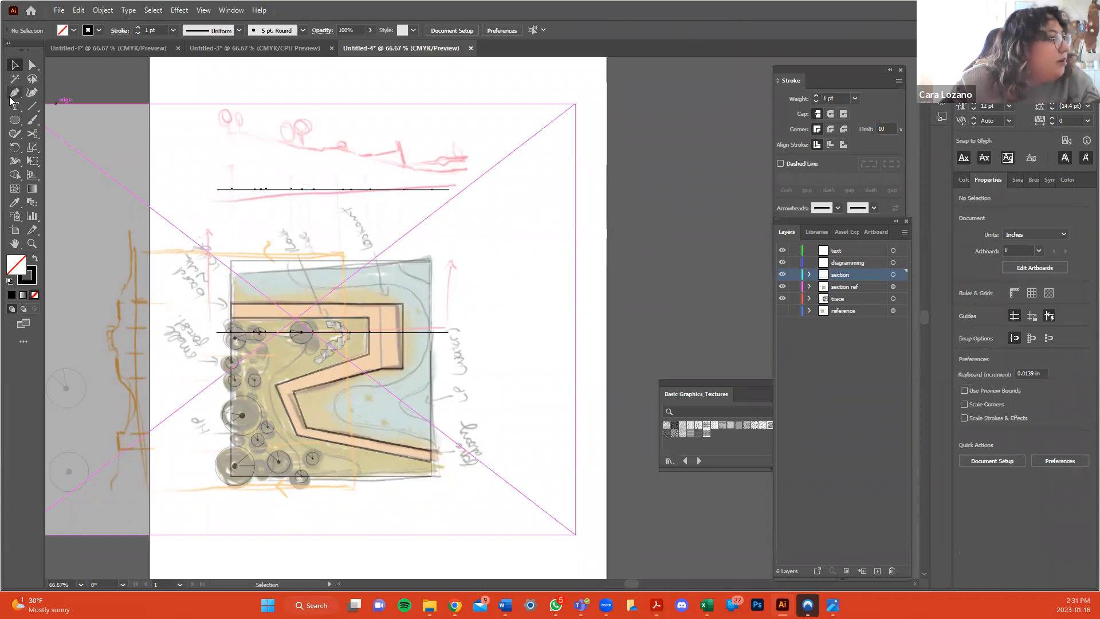
click(230, 133)
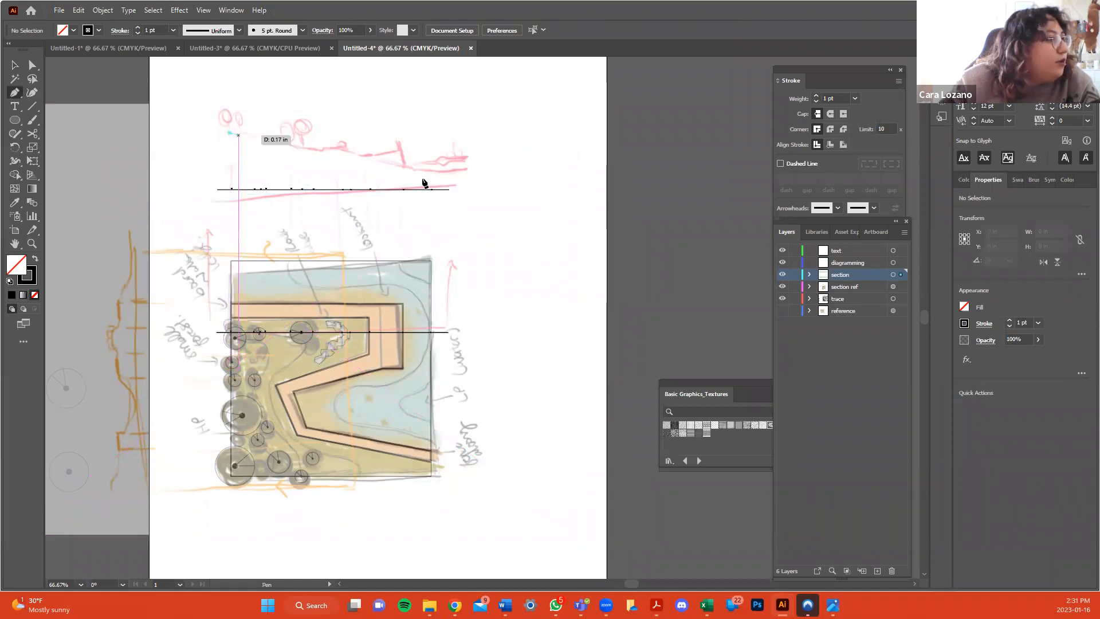
click(471, 159)
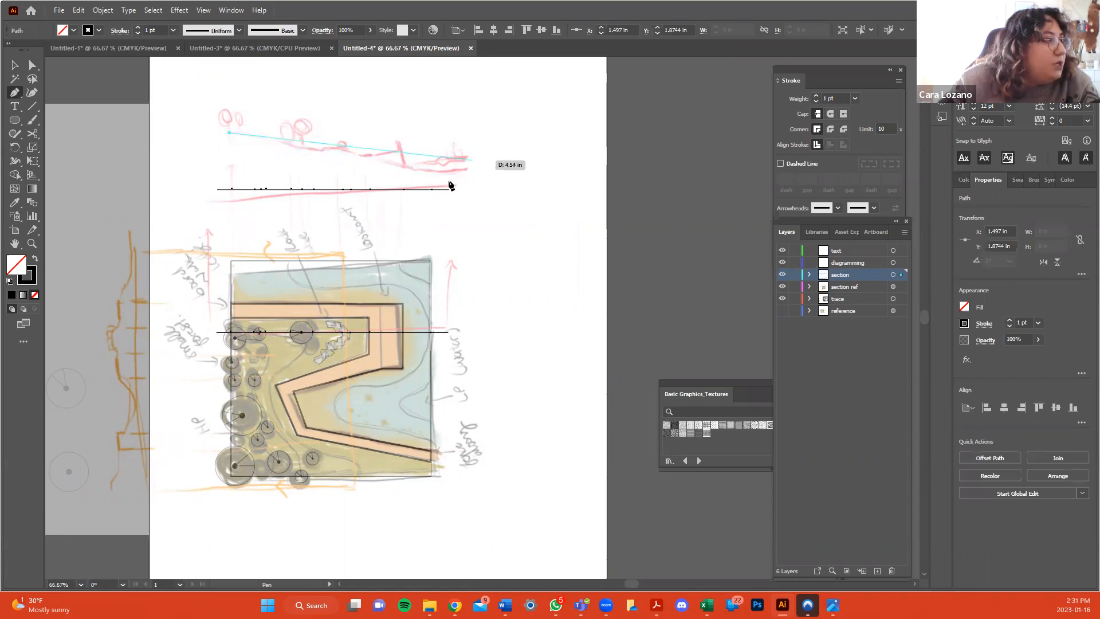
Shape the ground line into a smooth S-curve with the Curvature tool, about 4.02 in wide and 1.05 in high, ending on the baseline.
click(34, 93)
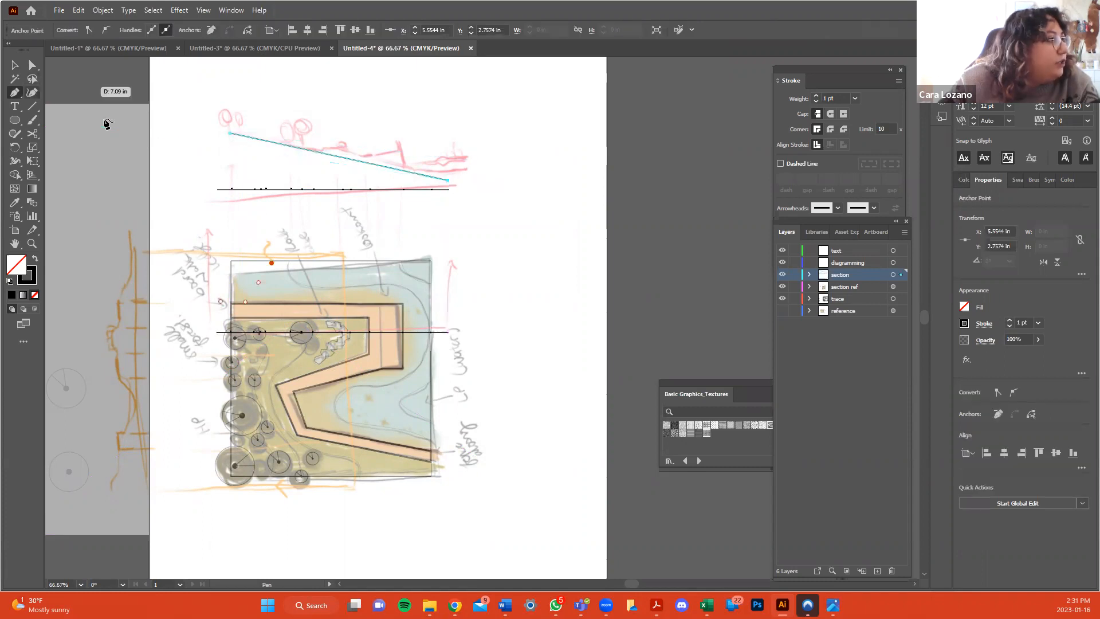
click(265, 136)
click(346, 155)
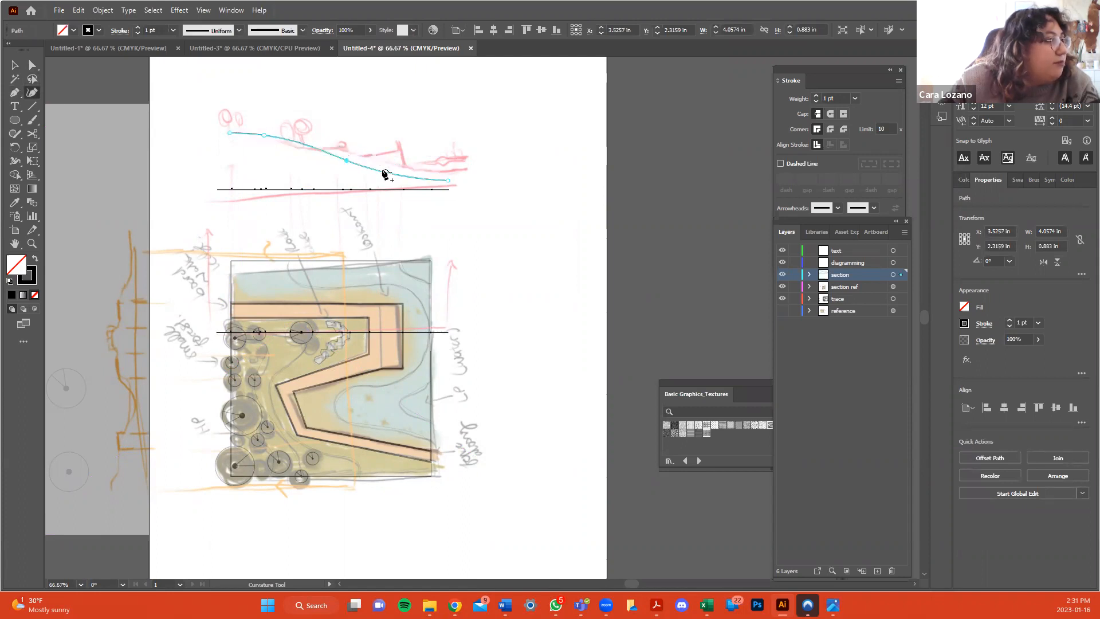
click(421, 172)
drag(422, 176, 419, 180)
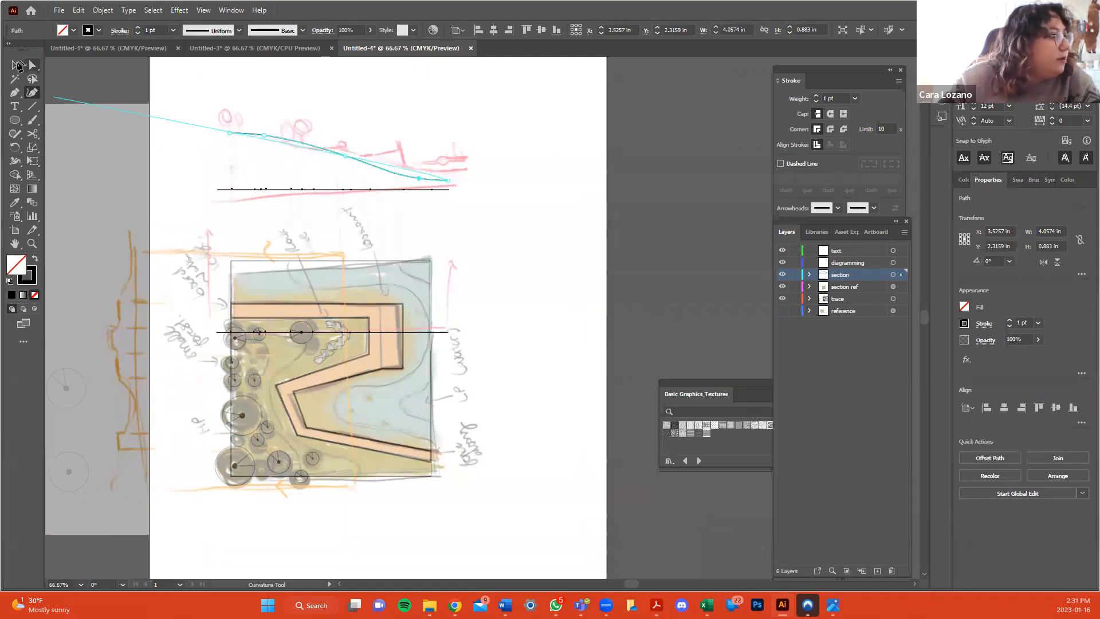
drag(448, 180, 409, 180)
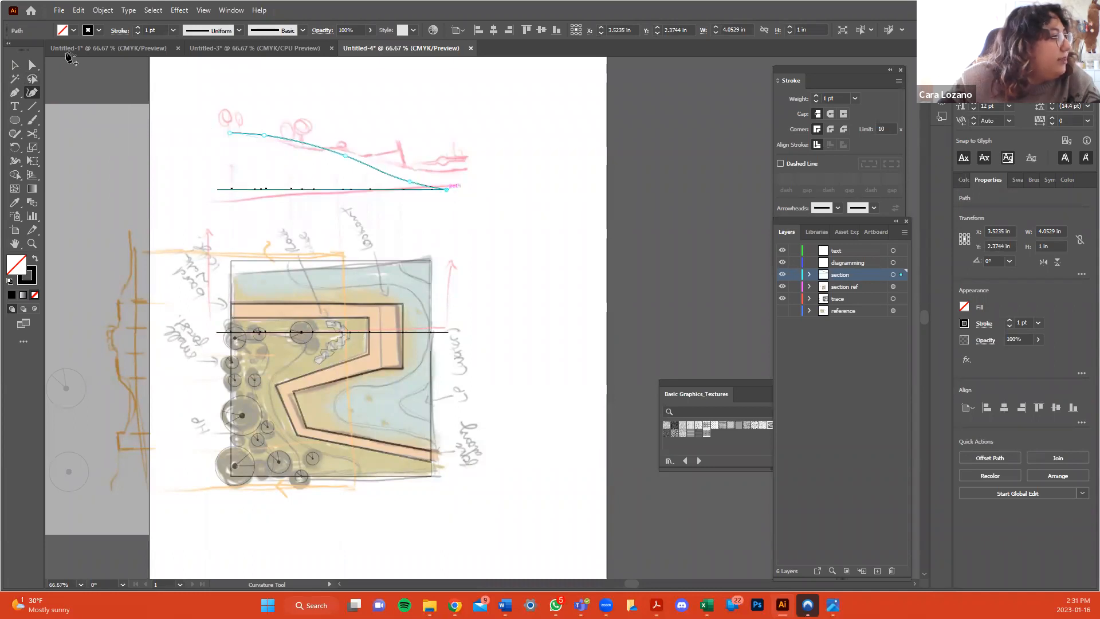
click(14, 65)
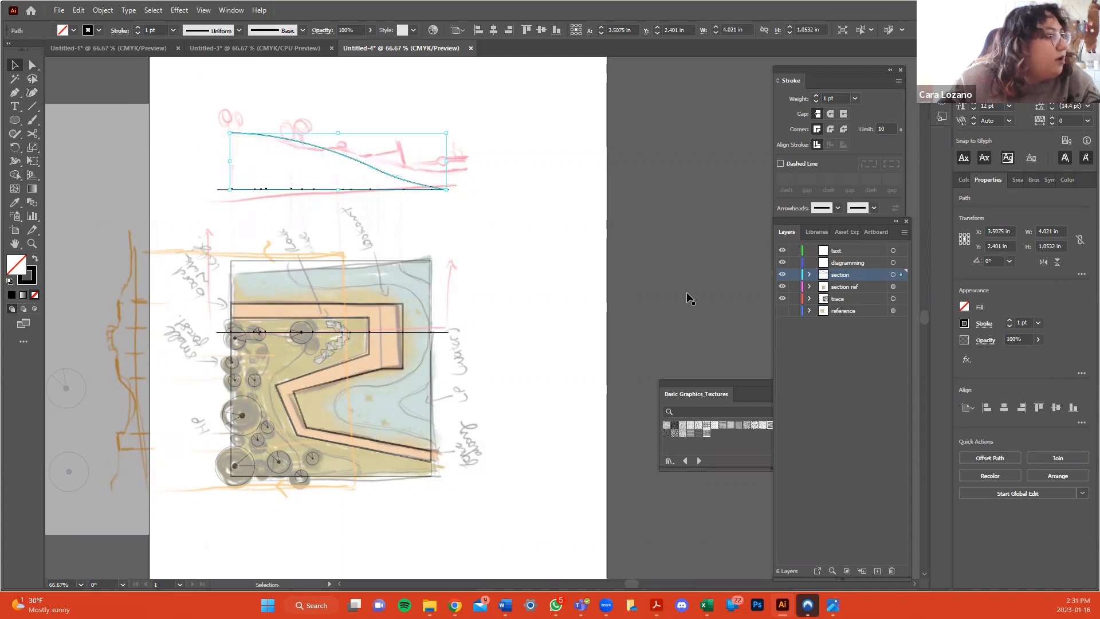
click(617, 156)
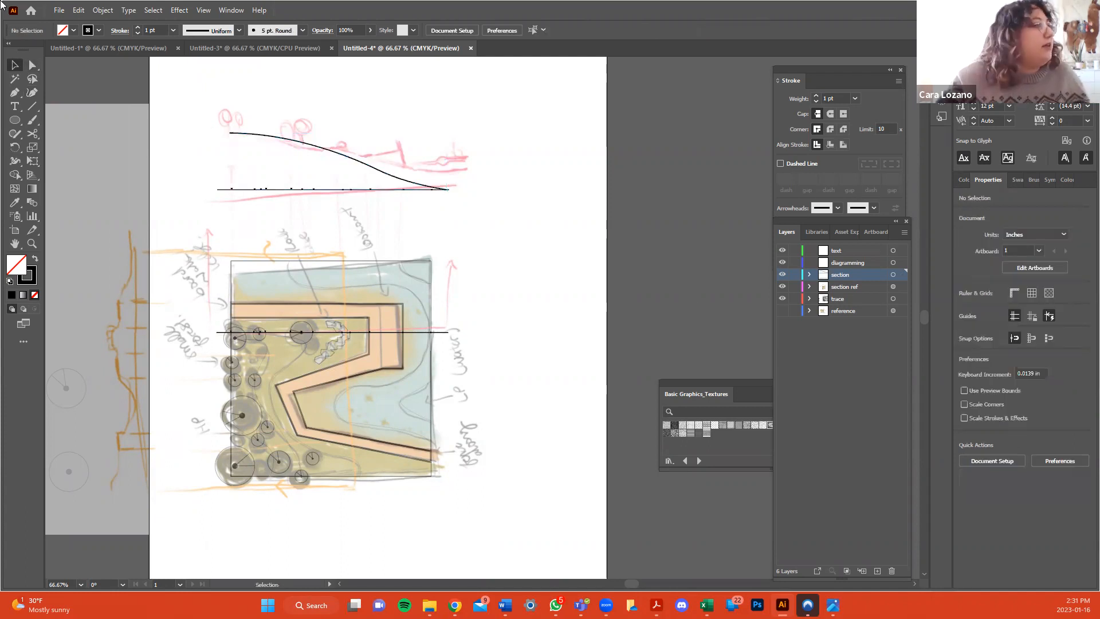
Add an anchor point to the ground curve directly above the baseline mark for the lookout's inner edge.
click(205, 11)
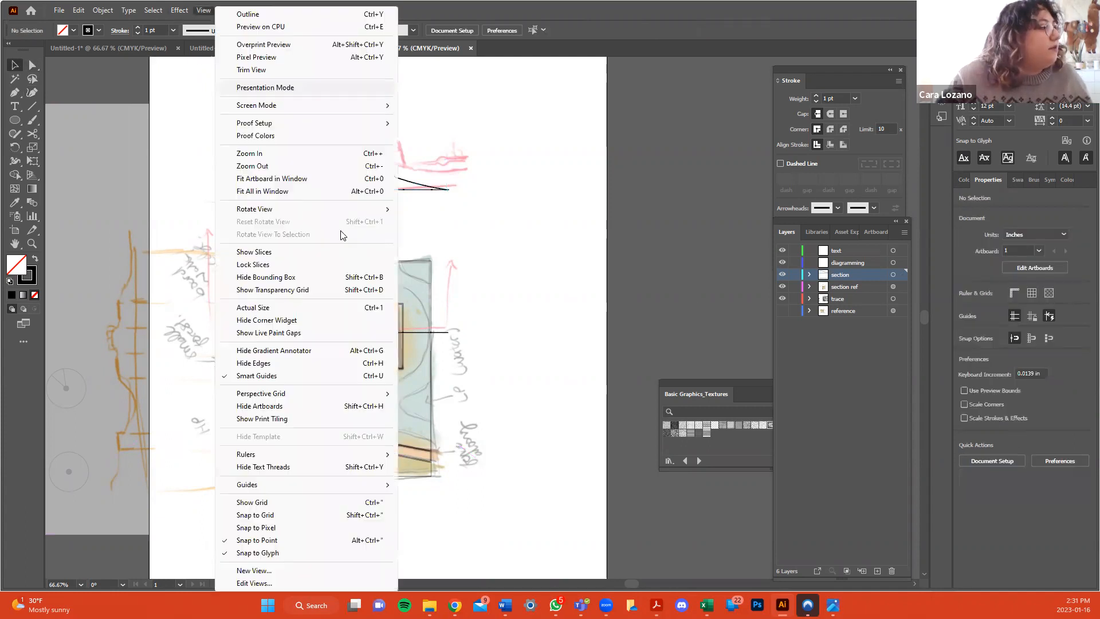
click(250, 153)
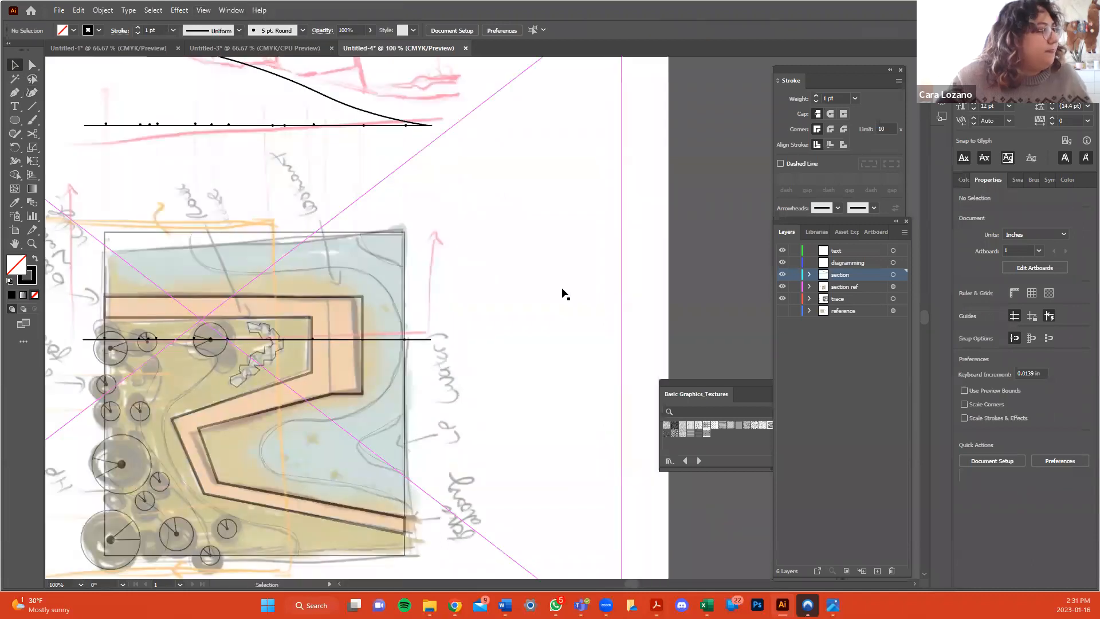
scroll(565, 295, up, 3)
scroll(549, 514, up, 1)
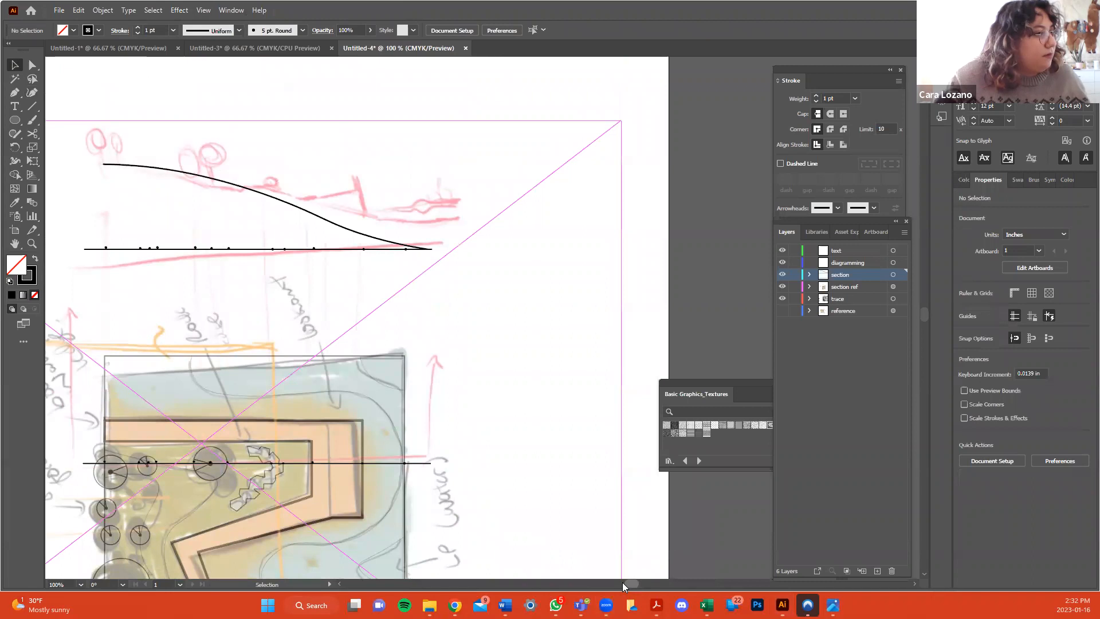
scroll(622, 582, left, 3)
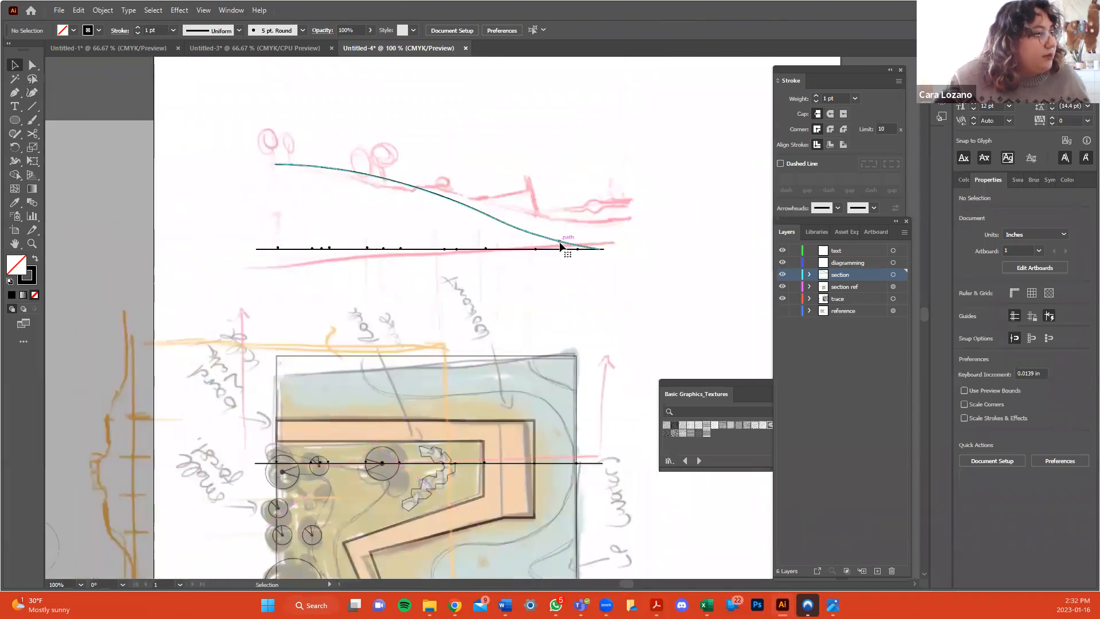
click(561, 247)
click(16, 92)
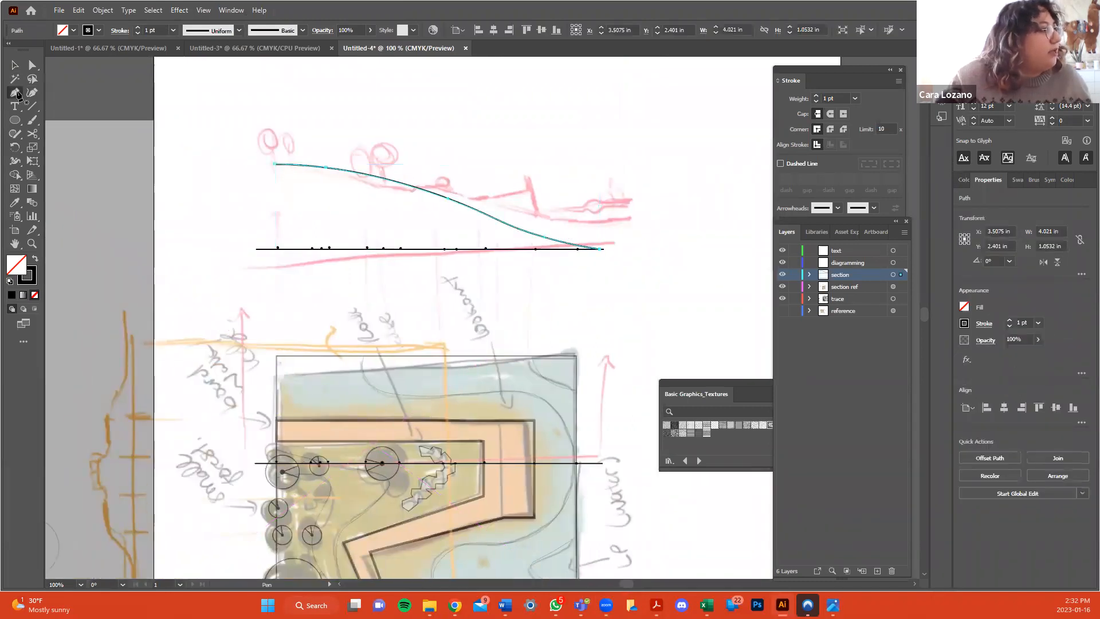
click(486, 216)
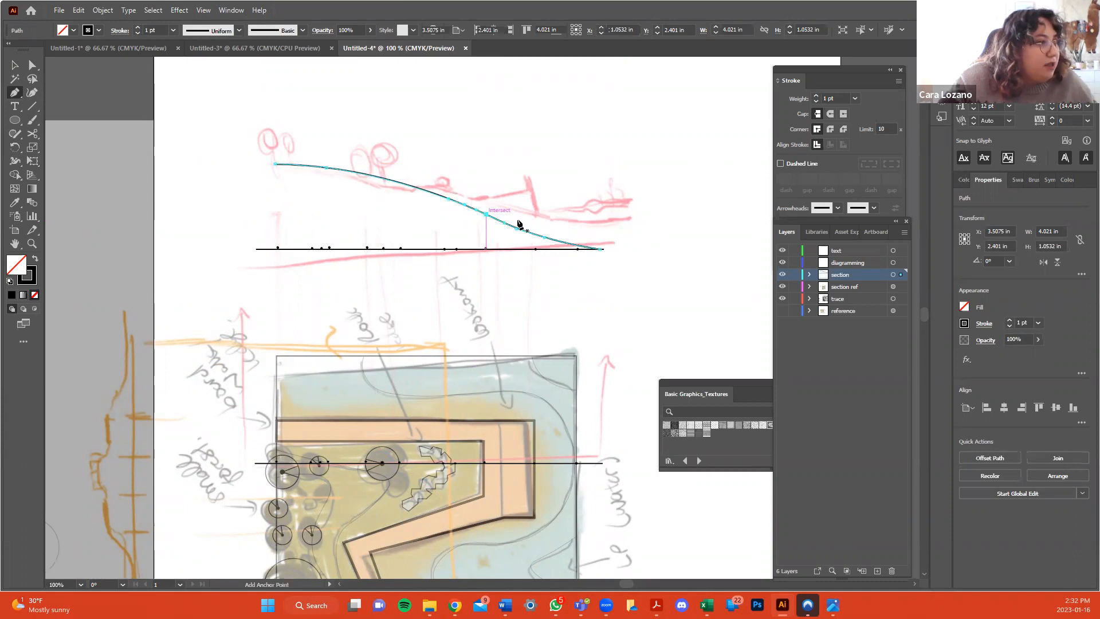
click(15, 68)
click(123, 111)
Draw a horizontal lookout deck line about 0.6 in long with the Pen tool and lower it to meet the ground curve.
click(13, 89)
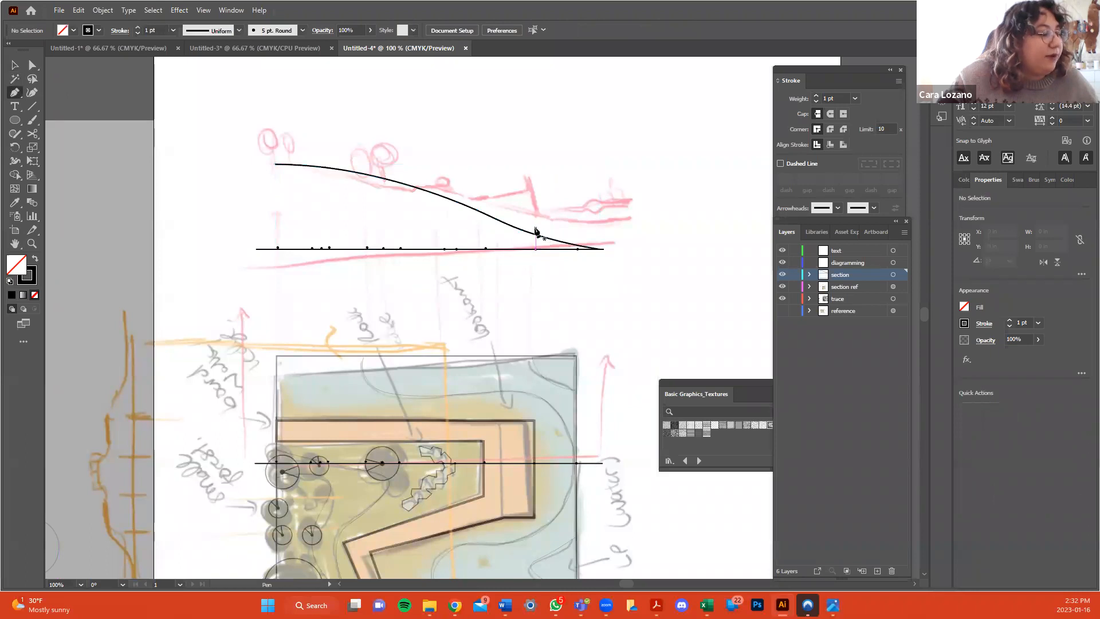
click(533, 210)
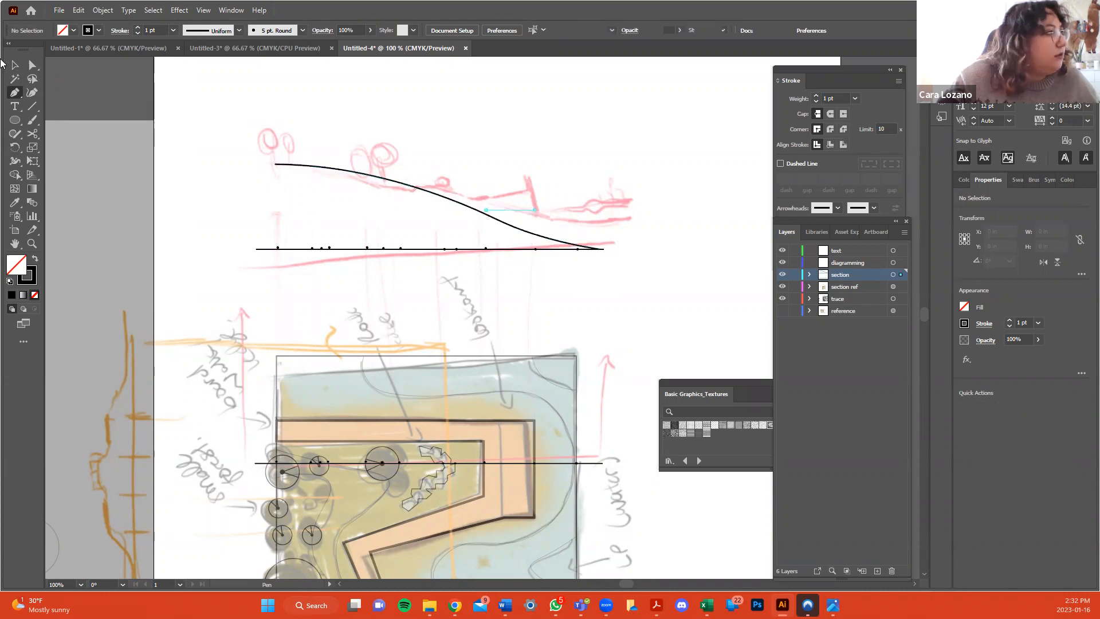
click(485, 211)
click(15, 65)
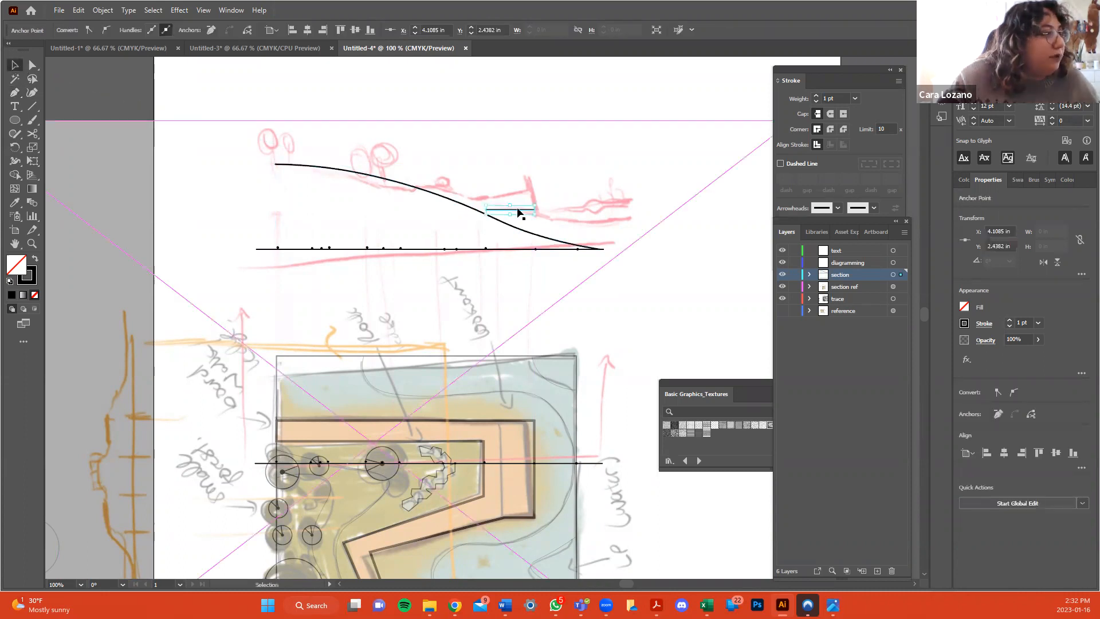
drag(518, 216, 518, 219)
Draw a vertical support line from the deck's outer end down to the ground curve and finish the path.
key(p)
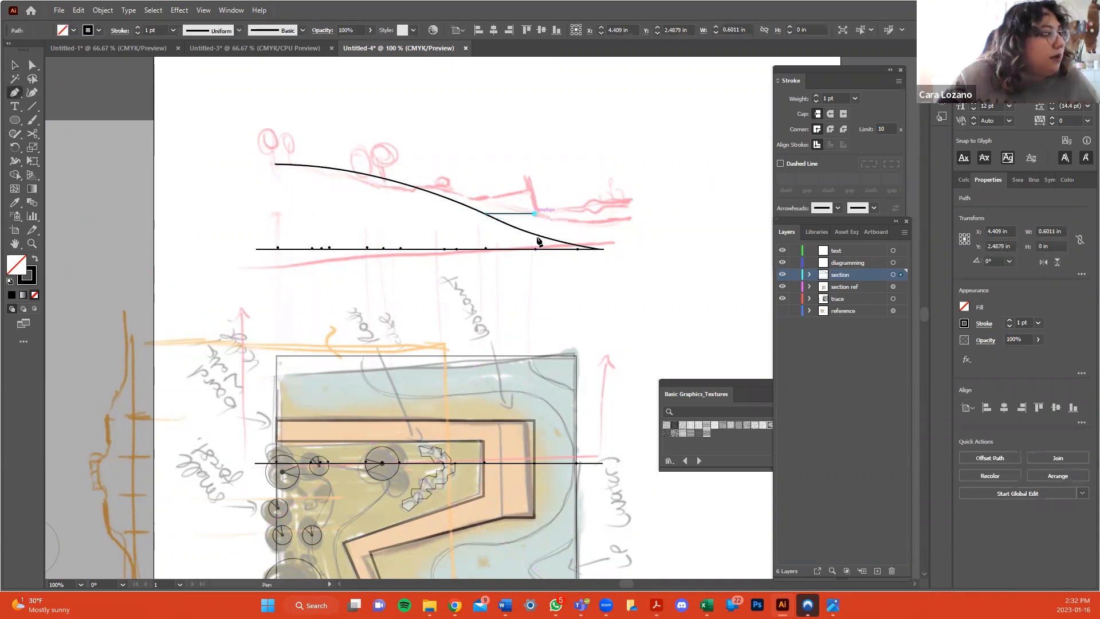
click(535, 213)
click(535, 234)
click(14, 64)
click(566, 199)
click(94, 99)
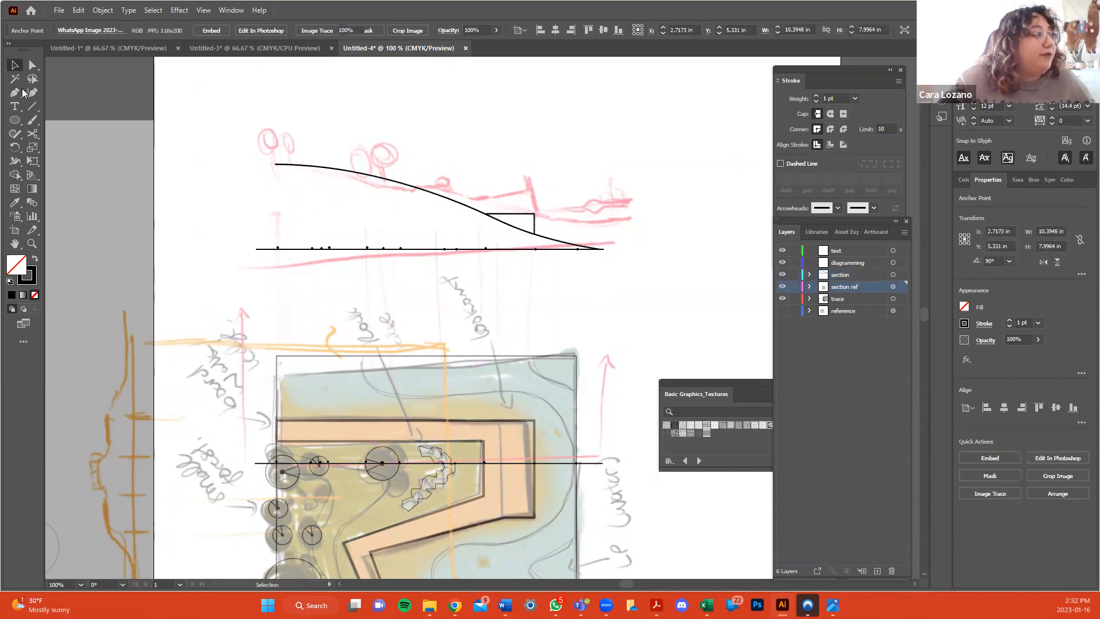
Draw a short vertical railing line rising from the outer end of the lookout deck with the Pen tool.
click(15, 92)
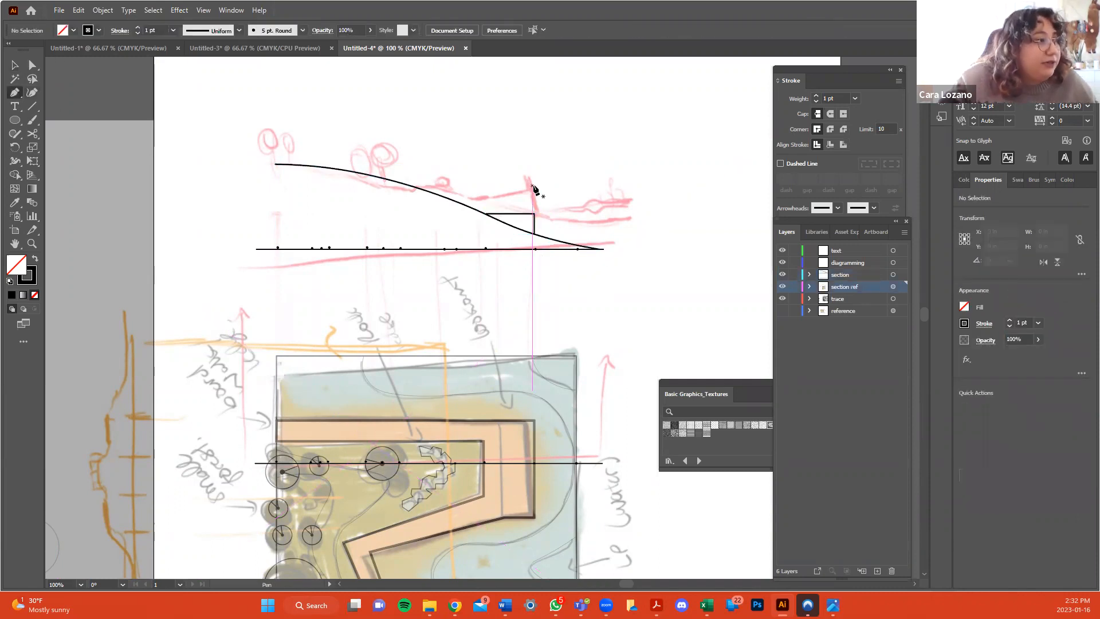
click(536, 214)
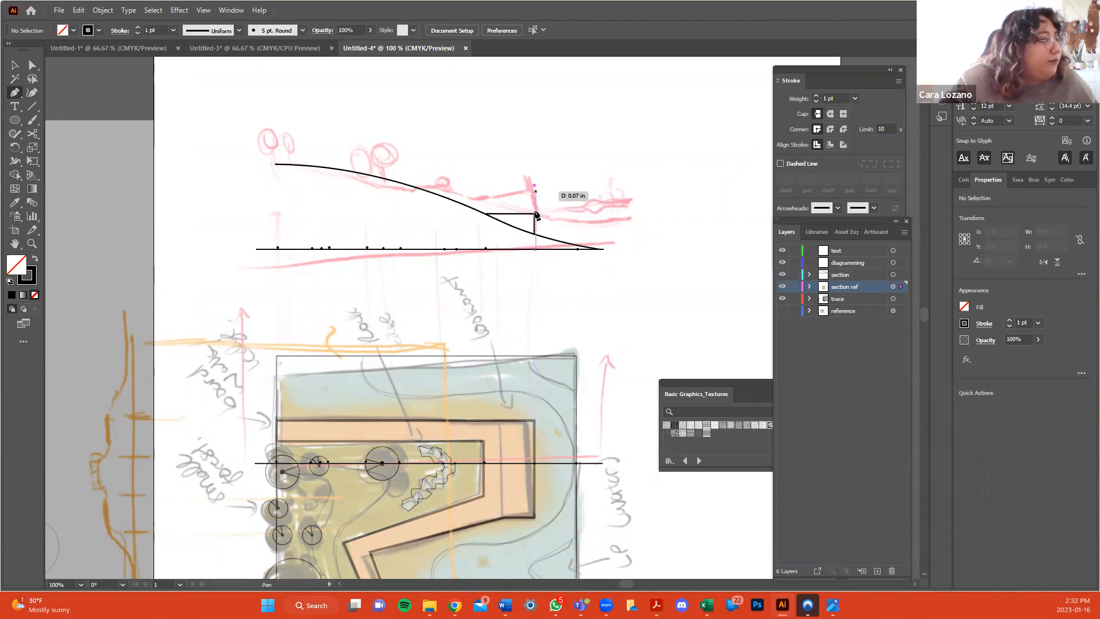
click(15, 65)
click(101, 116)
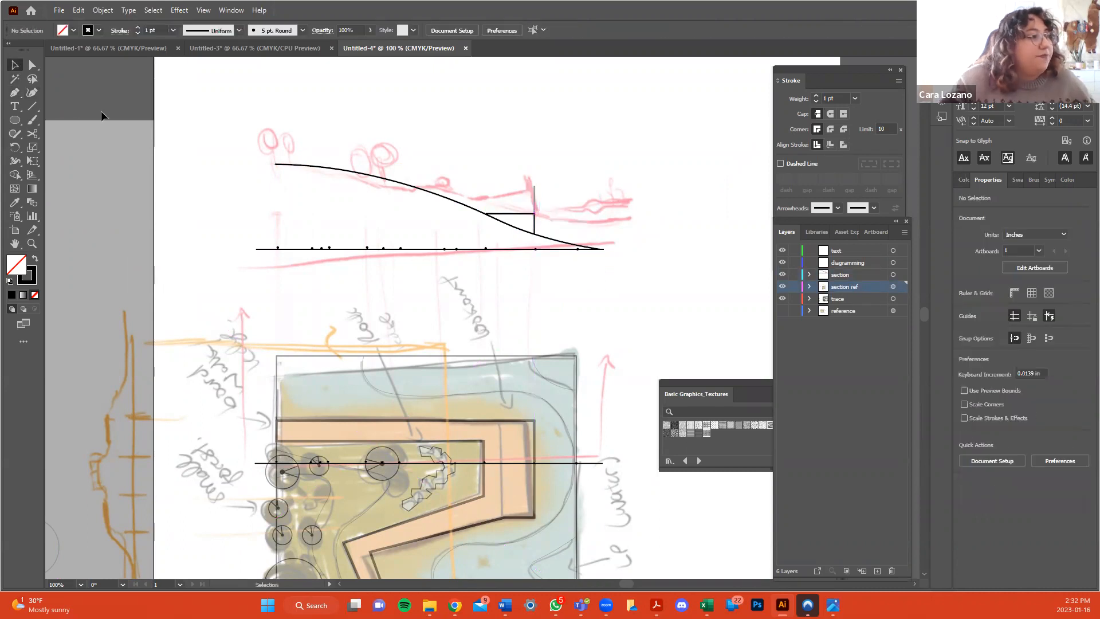
Draw a small boxy rock outline on the ground curve above the rocks' baseline marks with the Pen tool.
key(p)
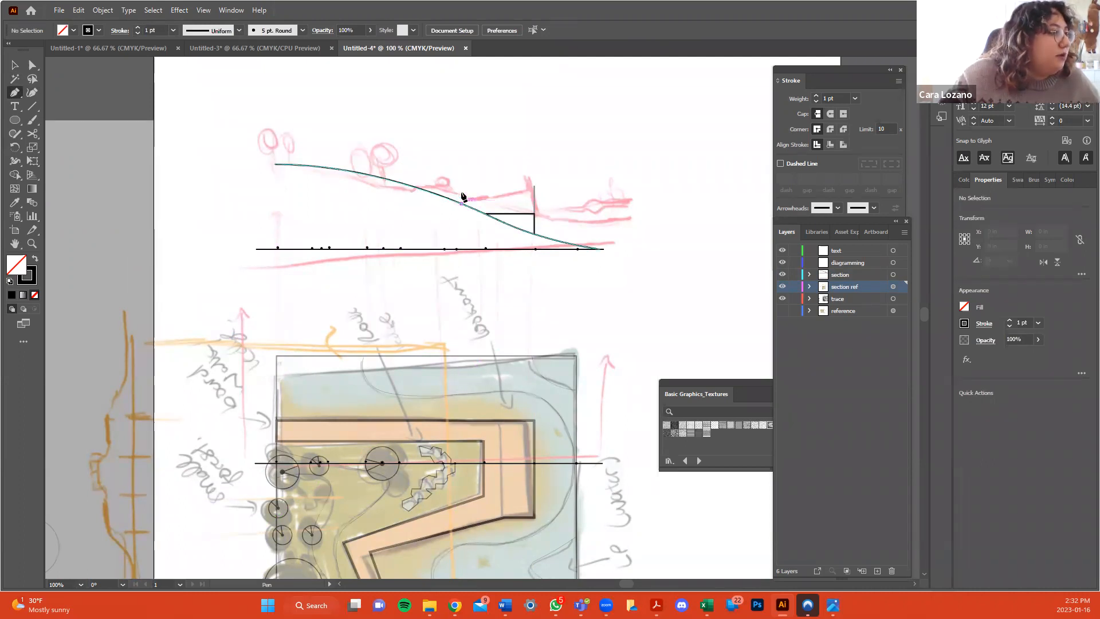
click(461, 203)
click(447, 197)
key(v)
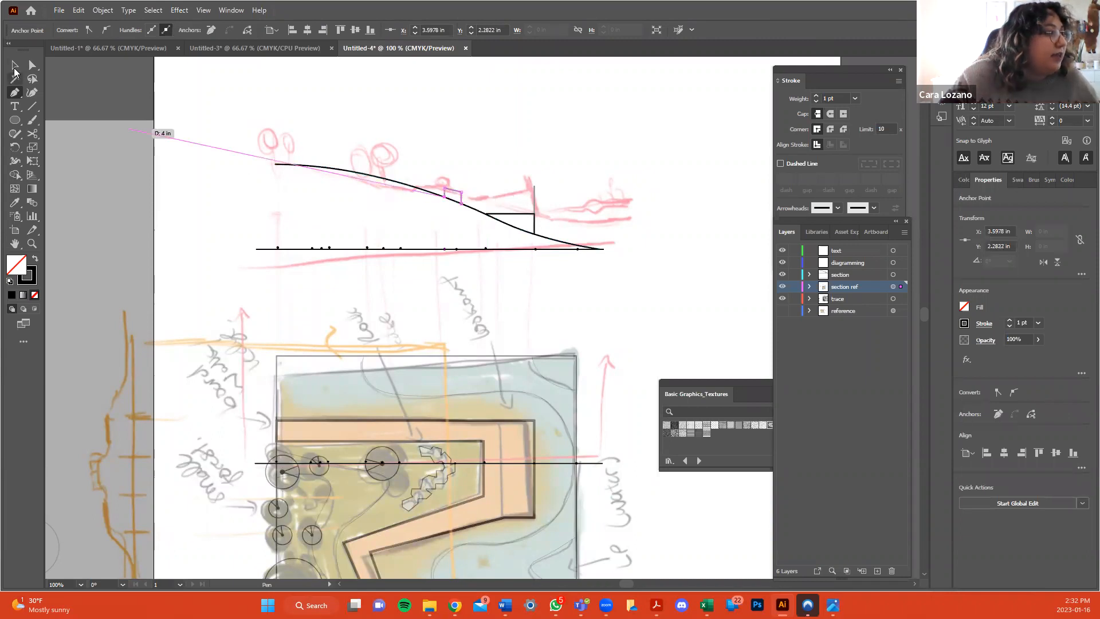
click(86, 92)
Draw a vertical trunk line about 0.56 in high from the ground curve, directly above the plan's large tree on the cut line.
key(p)
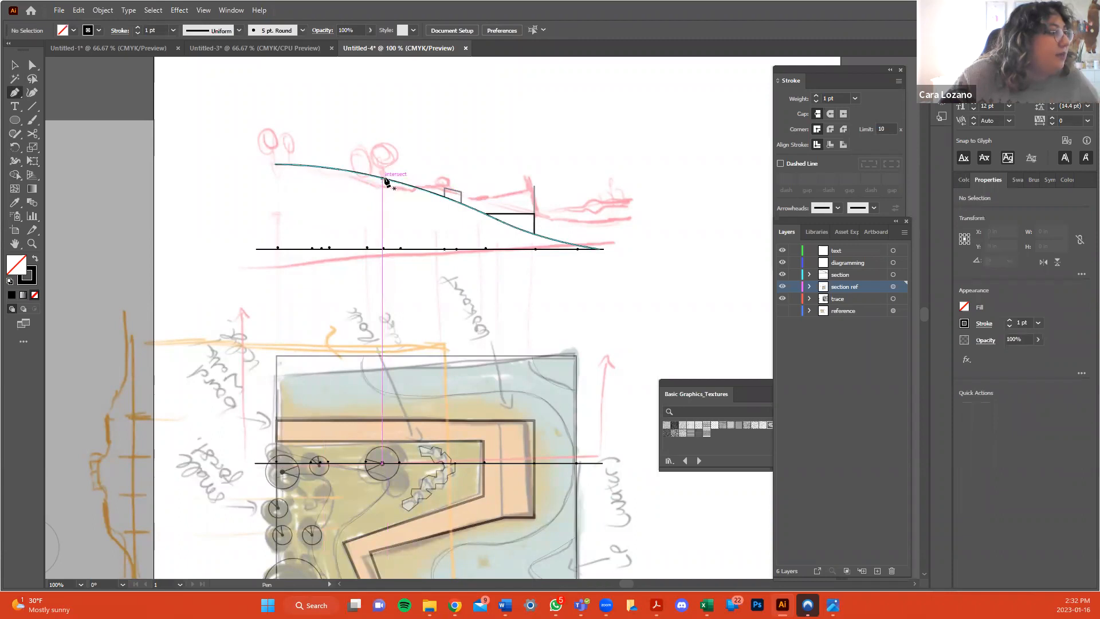
click(384, 178)
click(384, 133)
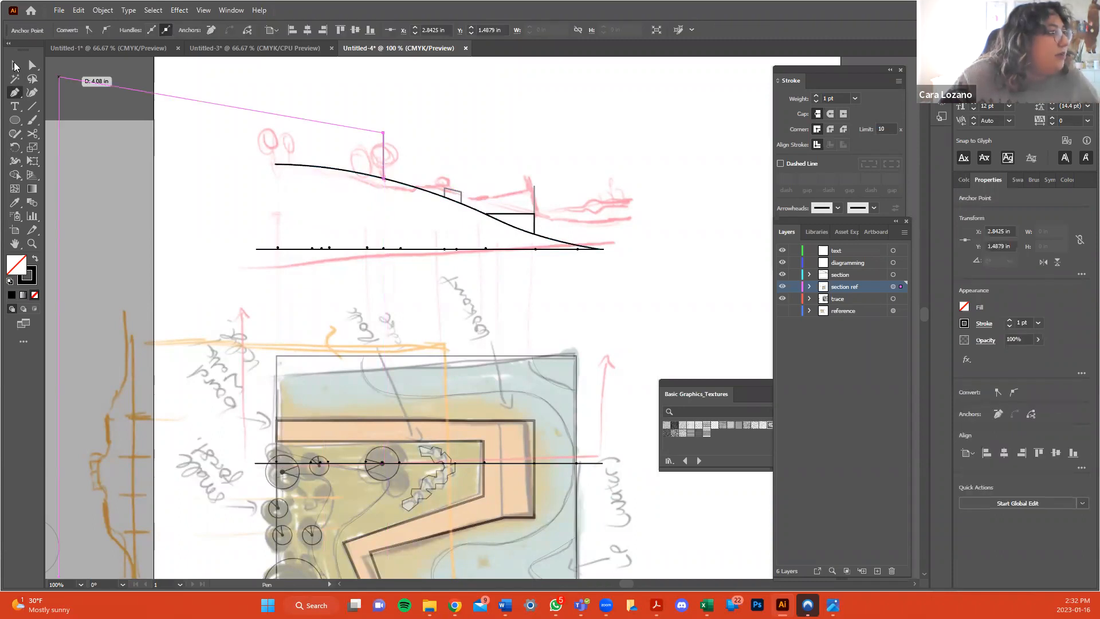
click(14, 66)
click(233, 143)
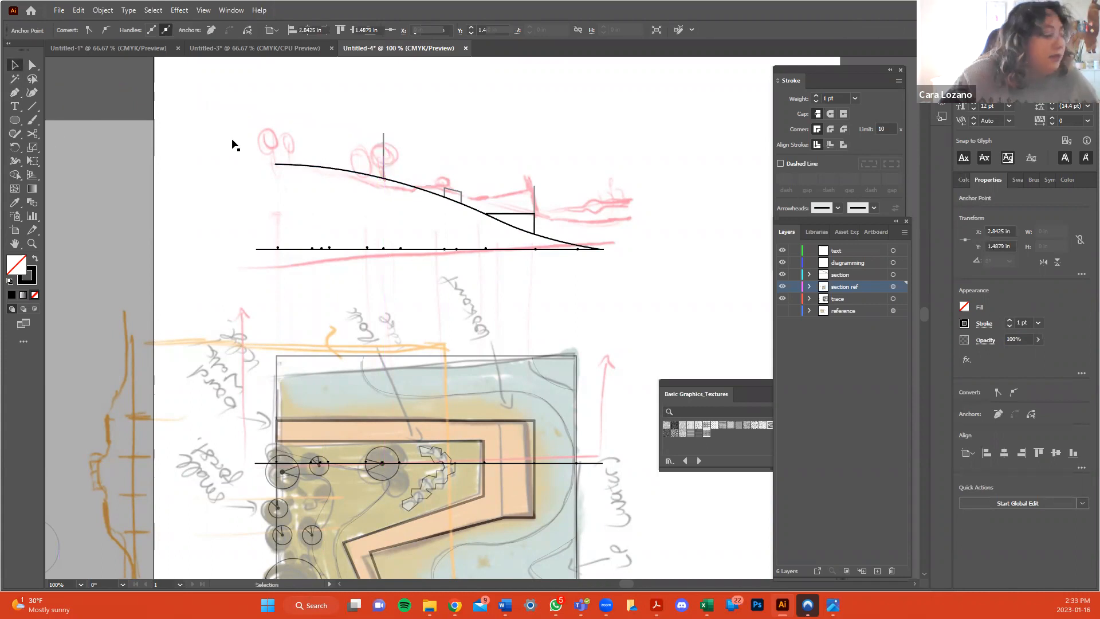
Duplicate the trunk line and stand the copy on the ground curve above the plan's small tree on the cut line.
click(383, 150)
key(ctrl+c)
key(ctrl+v)
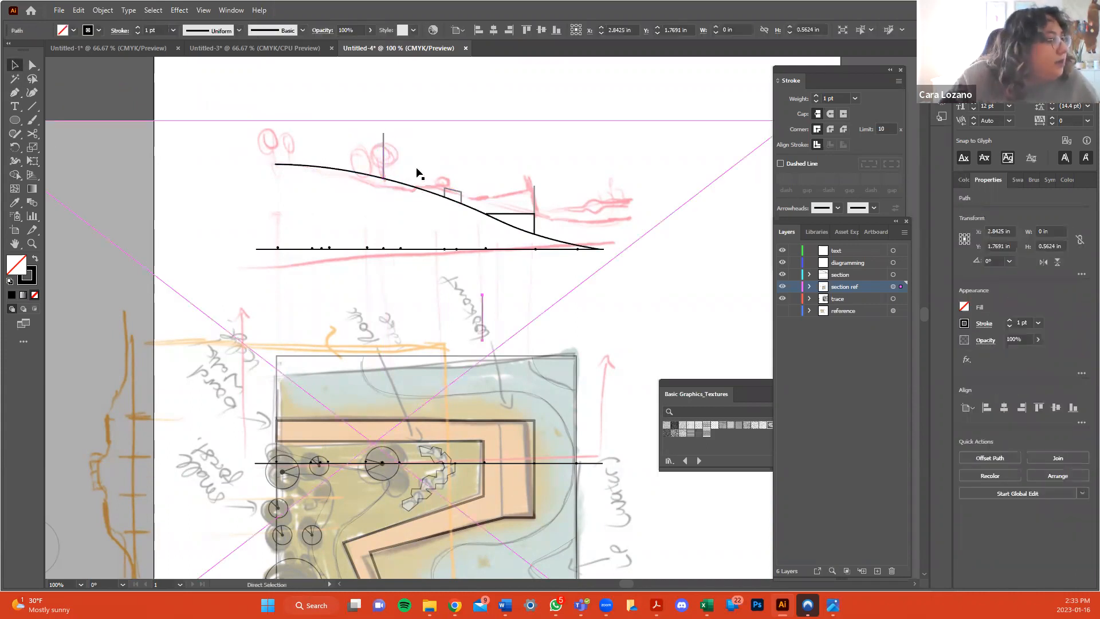
drag(481, 304, 276, 125)
click(226, 95)
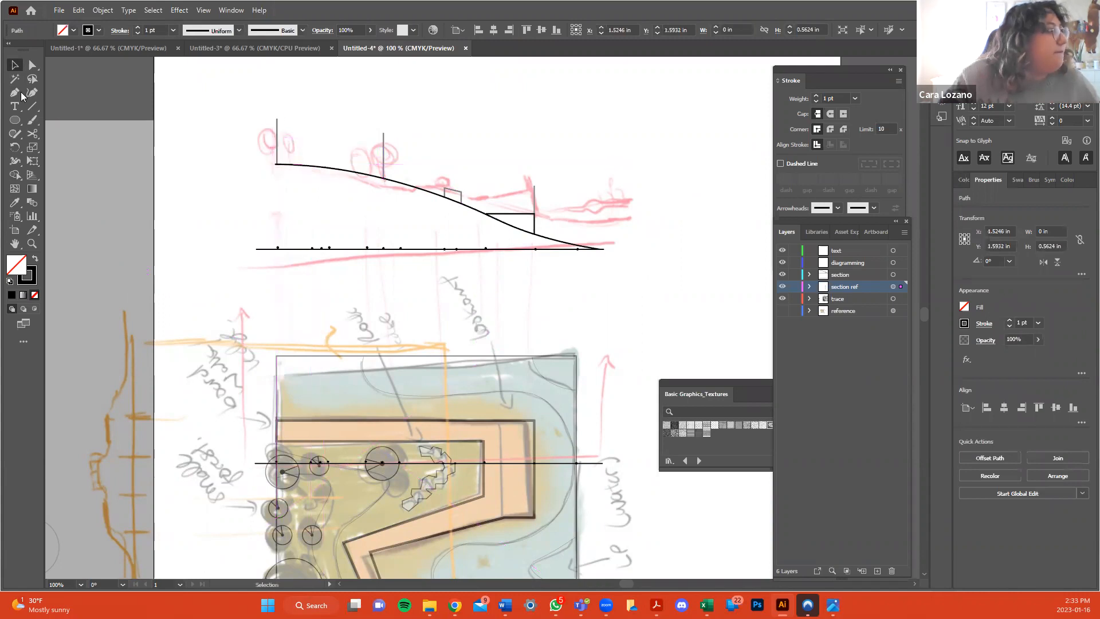
click(16, 121)
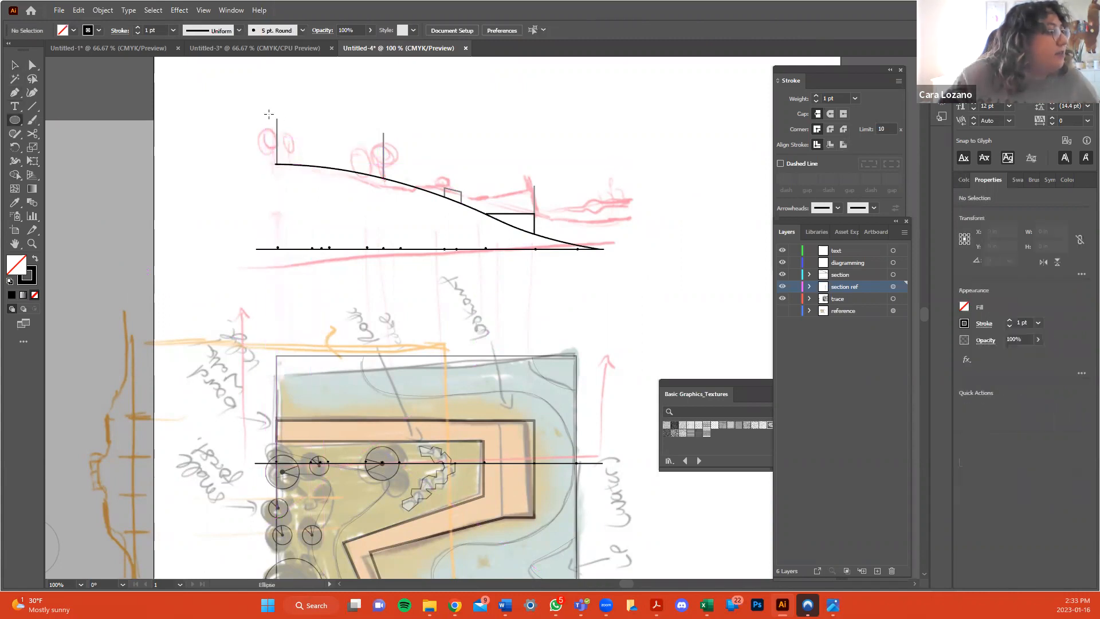
click(15, 69)
drag(318, 140, 320, 136)
click(82, 90)
Draw a narrow canopy ellipse about 0.18 in wide and 0.45 in high around the top of the small tree's trunk.
click(15, 120)
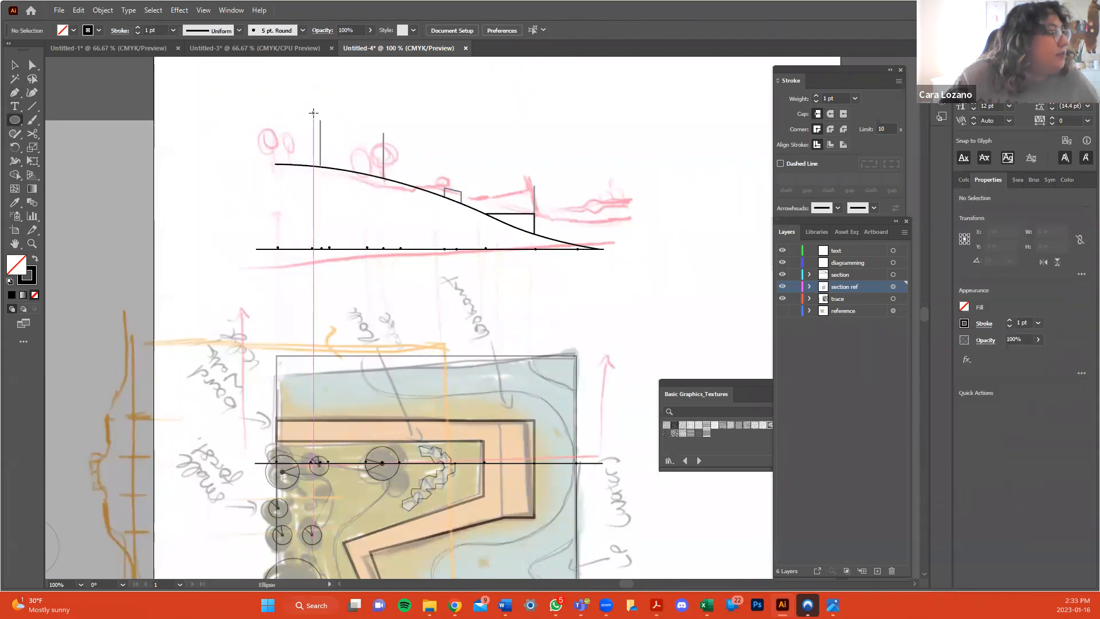
drag(314, 113, 328, 149)
key(v)
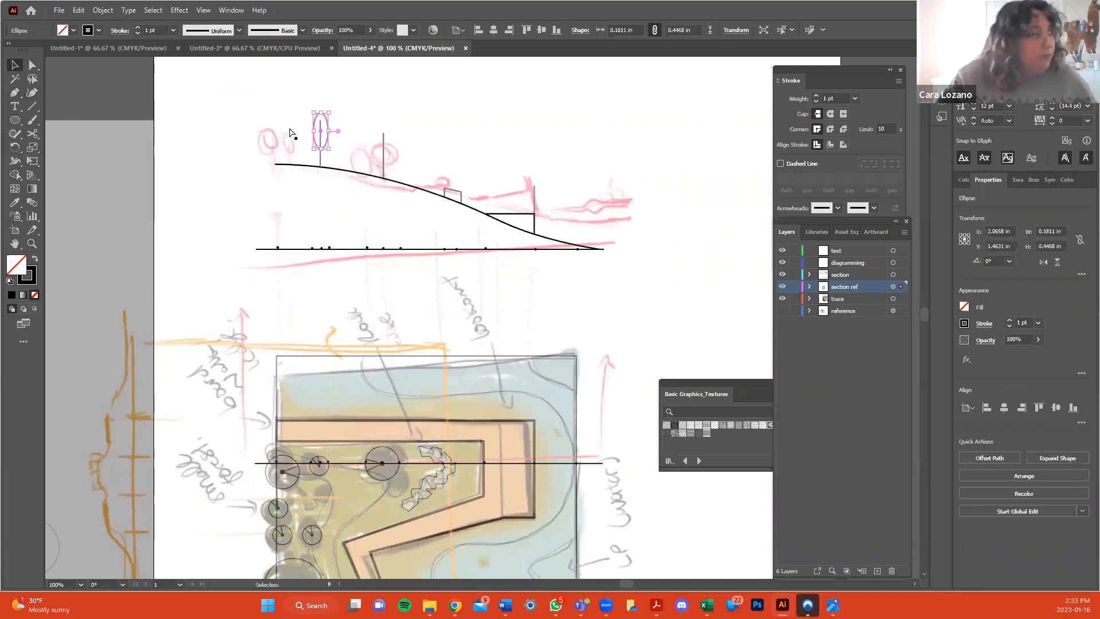
Duplicate the canopy ellipse onto the large tree's trunk, widen it to about 0.33 in and centre it on the trunk.
key(ctrl+c)
key(ctrl+v)
drag(487, 307, 412, 145)
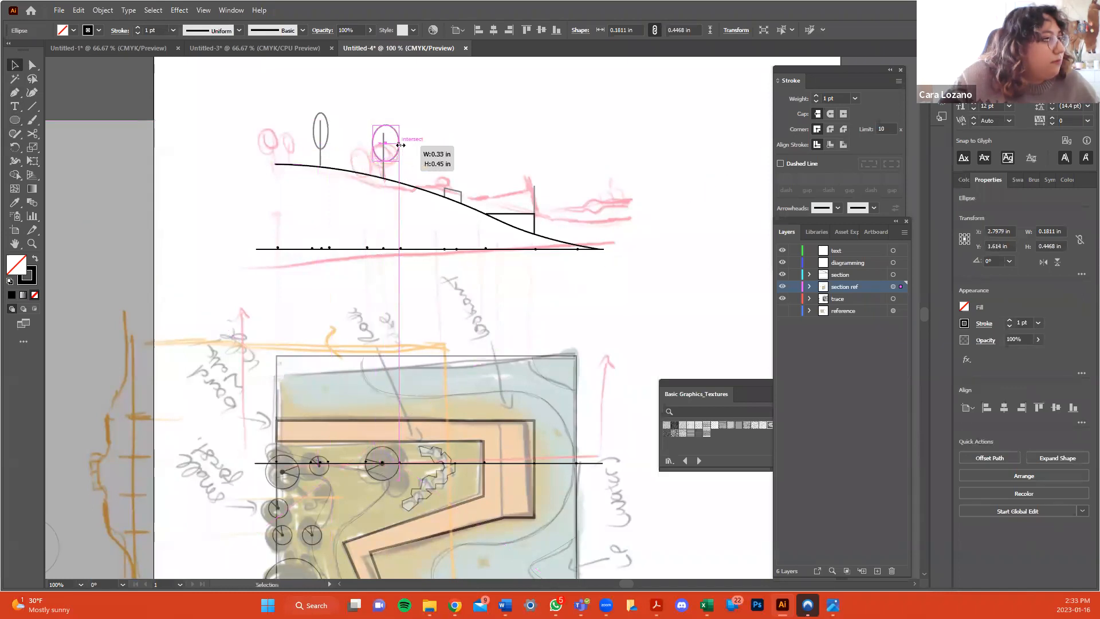
click(513, 153)
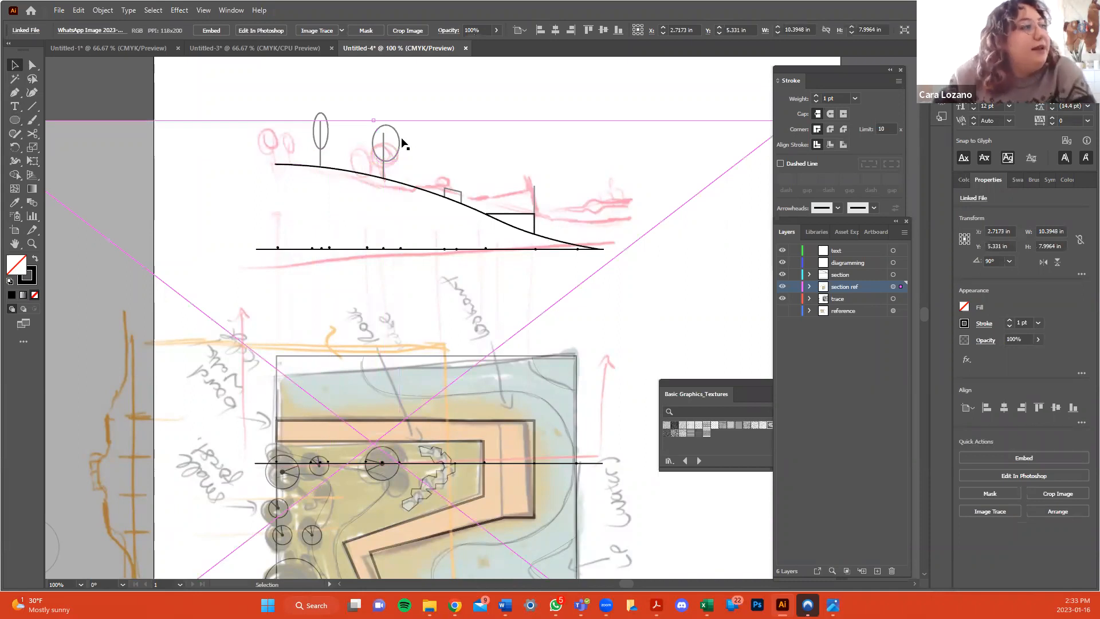
drag(395, 129, 394, 129)
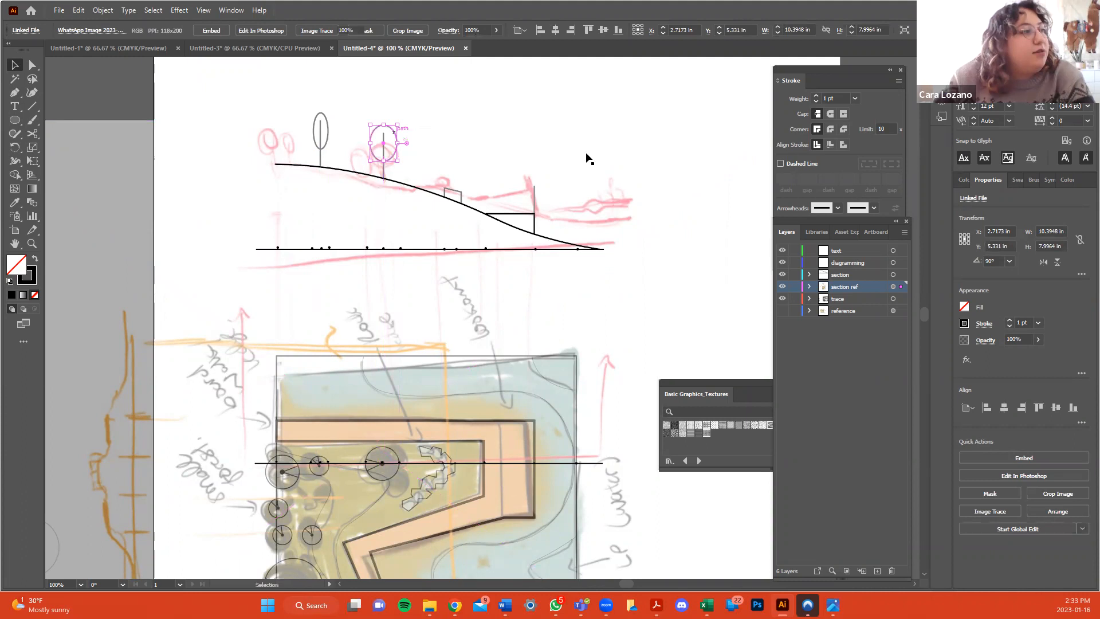
click(663, 107)
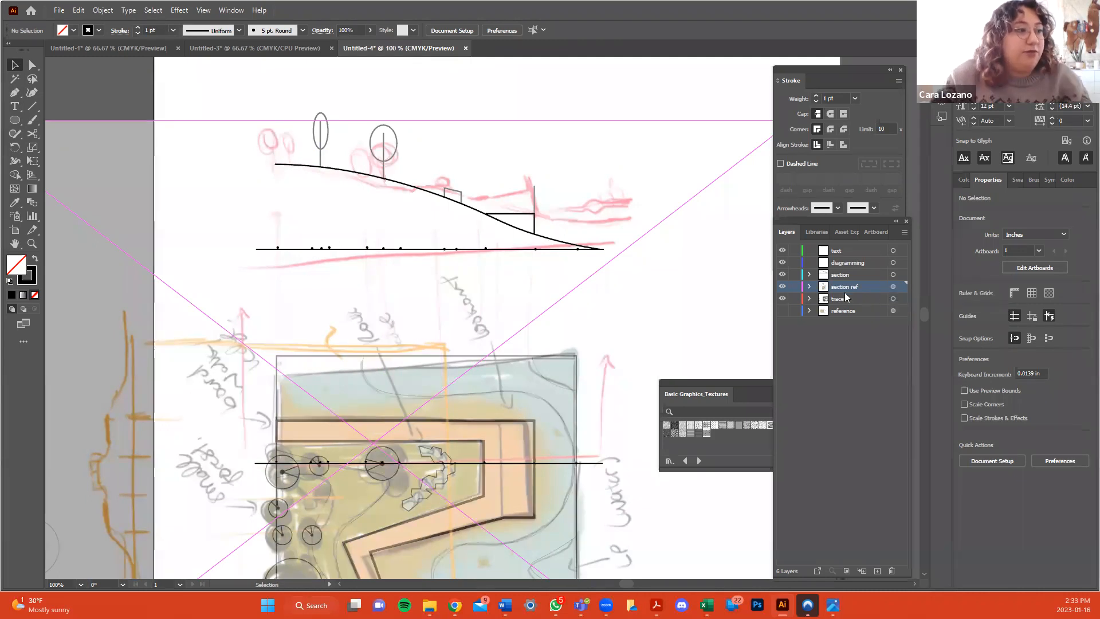
Move all the drawn ellipses and paths from the section ref layer to the section layer, leaving only the linked image behind.
click(811, 285)
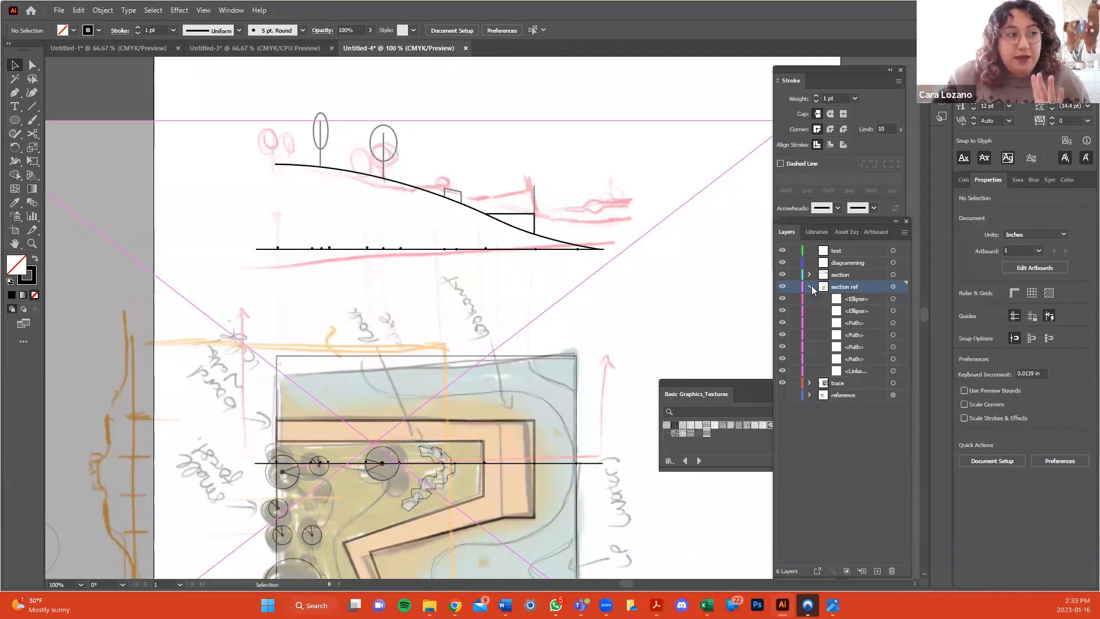
click(865, 300)
click(858, 312)
click(859, 324)
click(862, 299)
shift+click(864, 314)
shift+click(862, 323)
shift+click(864, 335)
shift+click(862, 347)
shift+click(860, 357)
drag(856, 302, 856, 275)
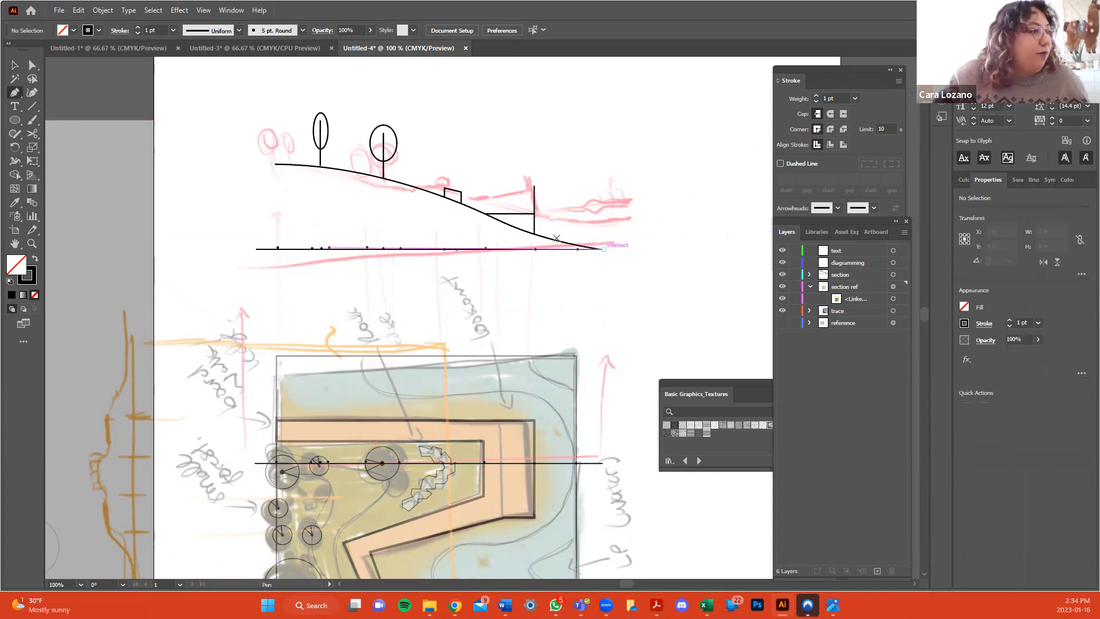
Draw a water-level line about 0.73 in long from the ground curve and drop it about 0.15 in to the baseline's end.
click(603, 237)
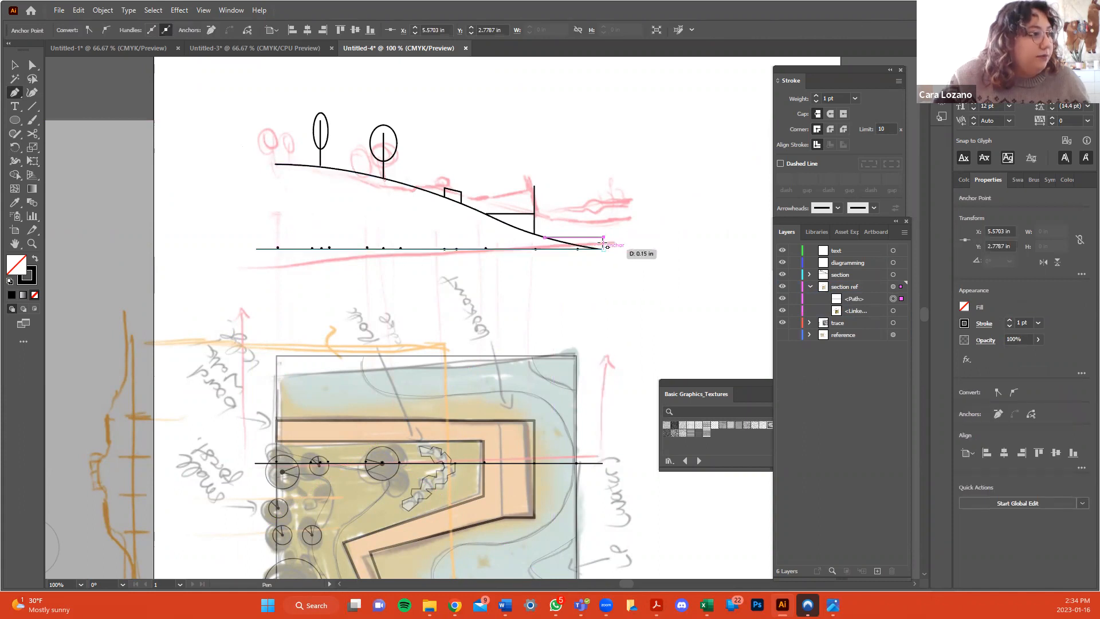
click(605, 247)
click(15, 64)
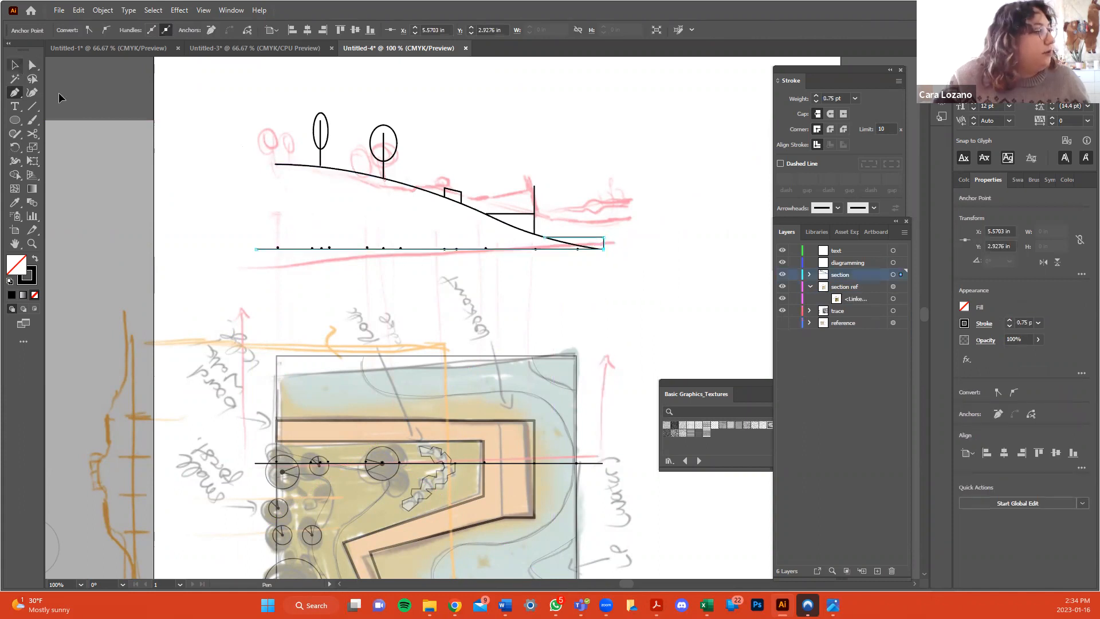
click(109, 110)
Try a 2 pt stroke on the baseline joined to the water line and undo the last weight increase.
key(ctrl+minus)
key(ctrl+minus)
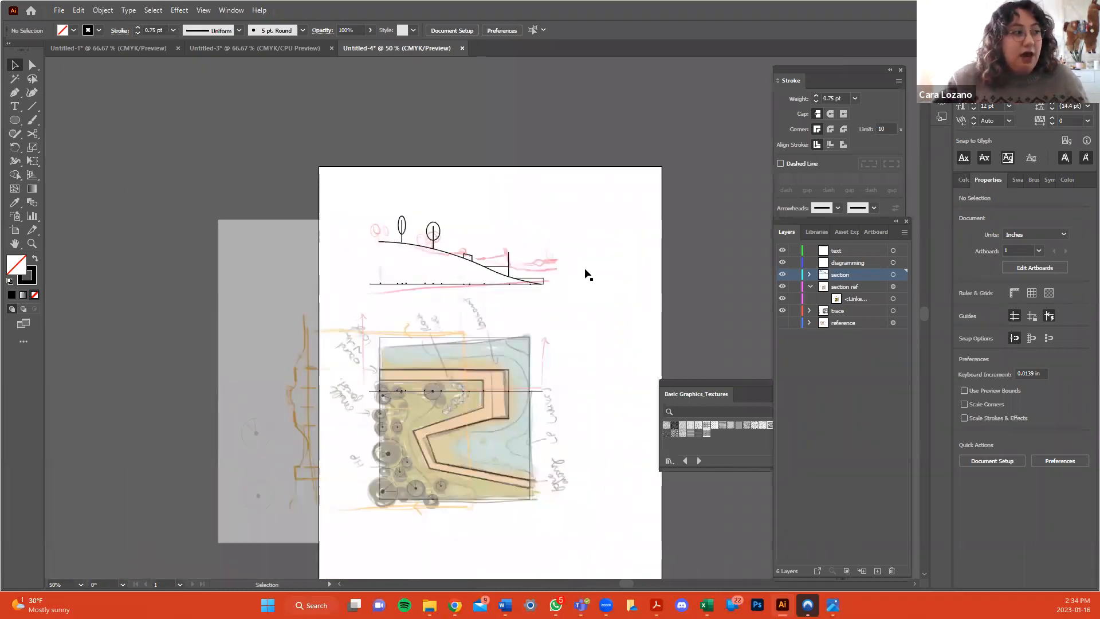
scroll(633, 276, down, 2)
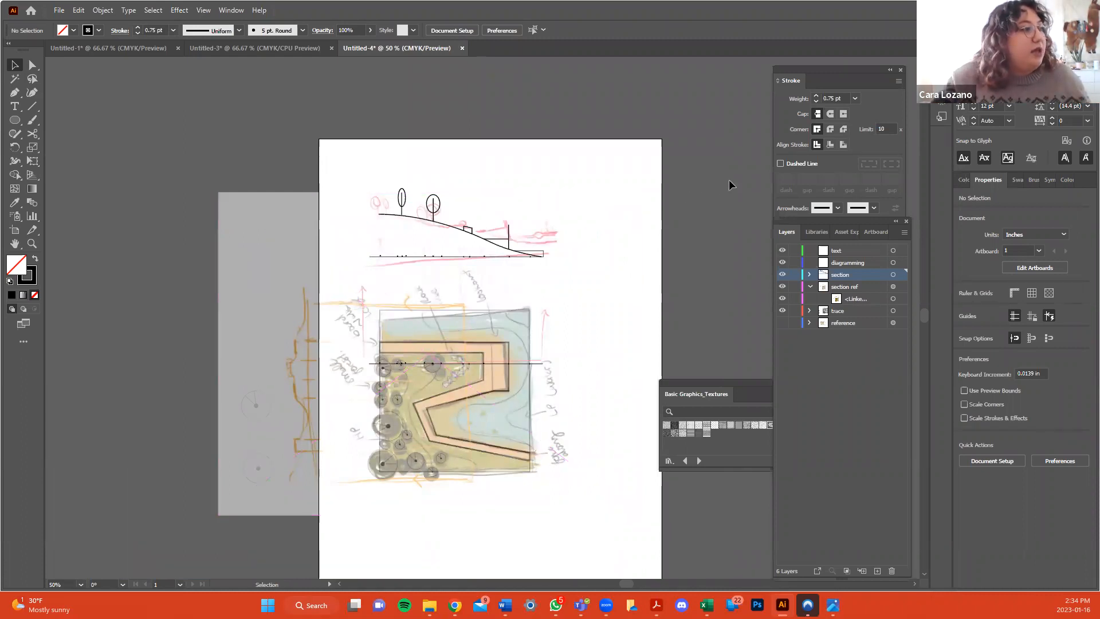
click(393, 255)
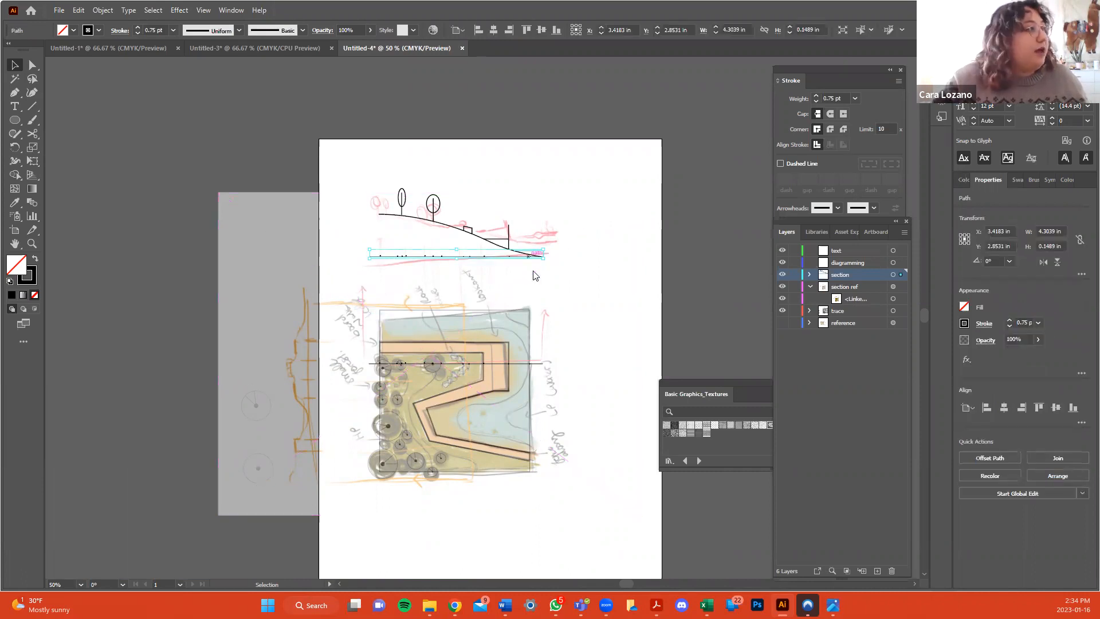
click(817, 95)
click(816, 96)
click(816, 96)
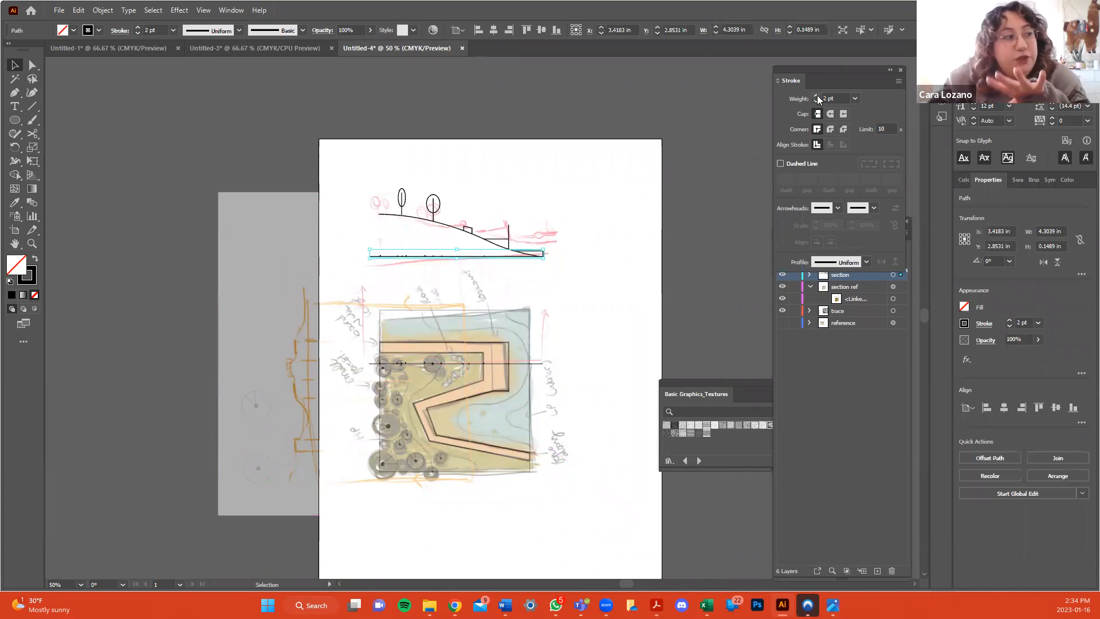
click(633, 256)
click(671, 236)
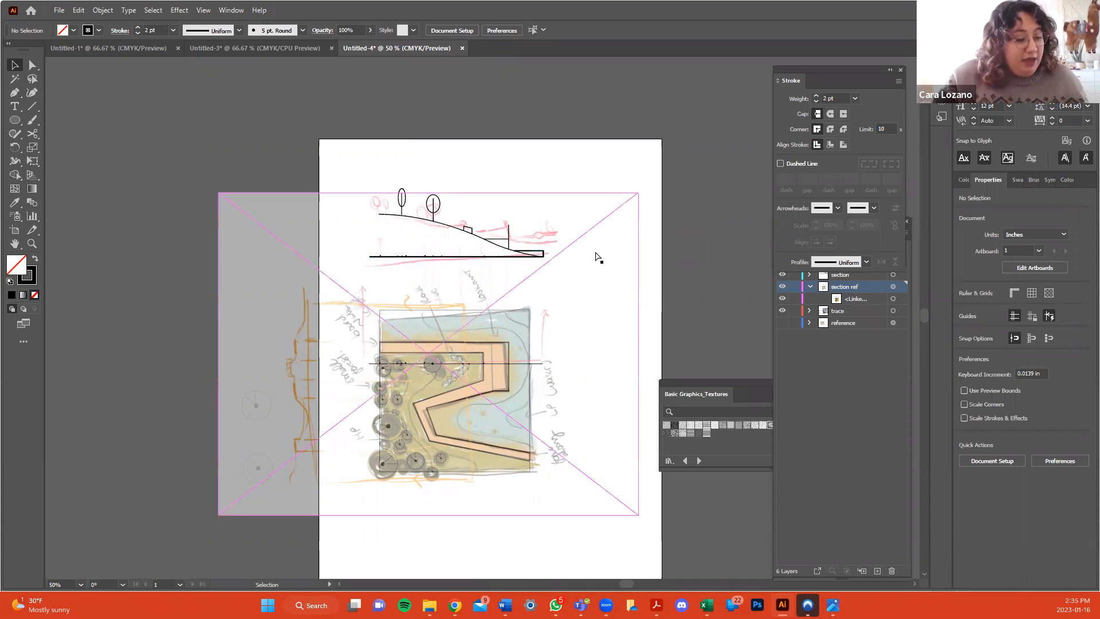
key(ctrl+z)
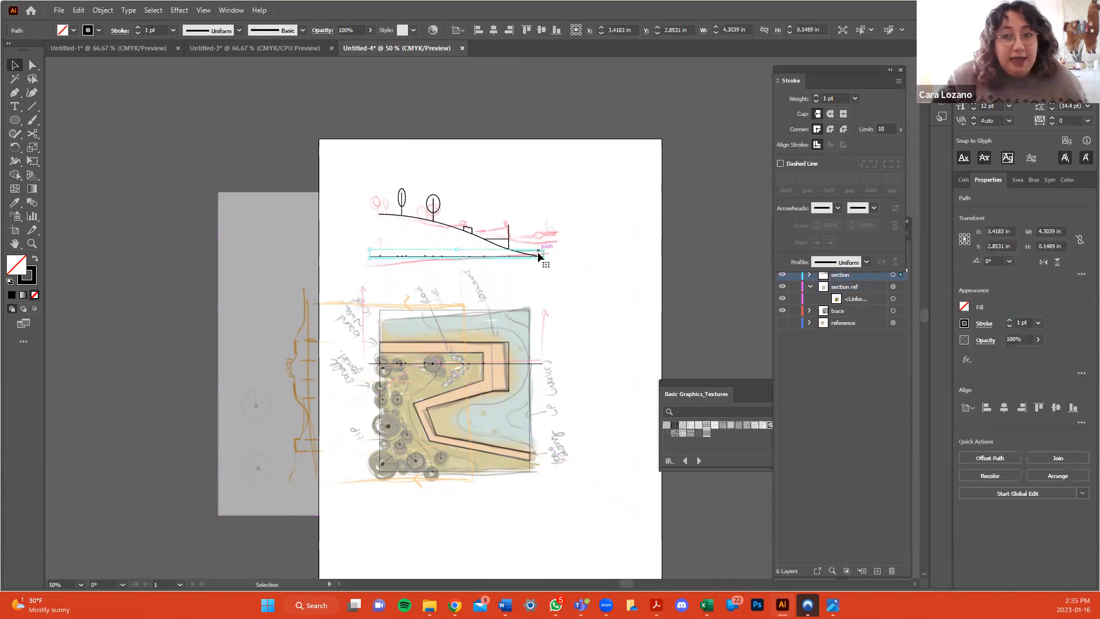
Cut the joined path at the baseline's water-side end with the Scissors tool and select the separated water outline to check the split.
click(35, 132)
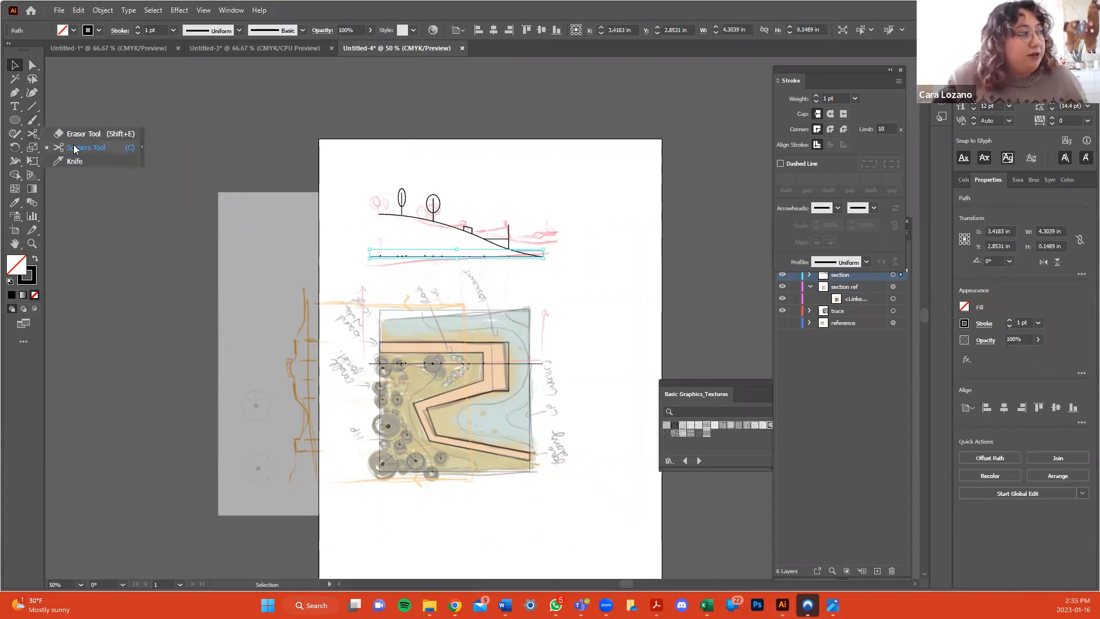
click(35, 133)
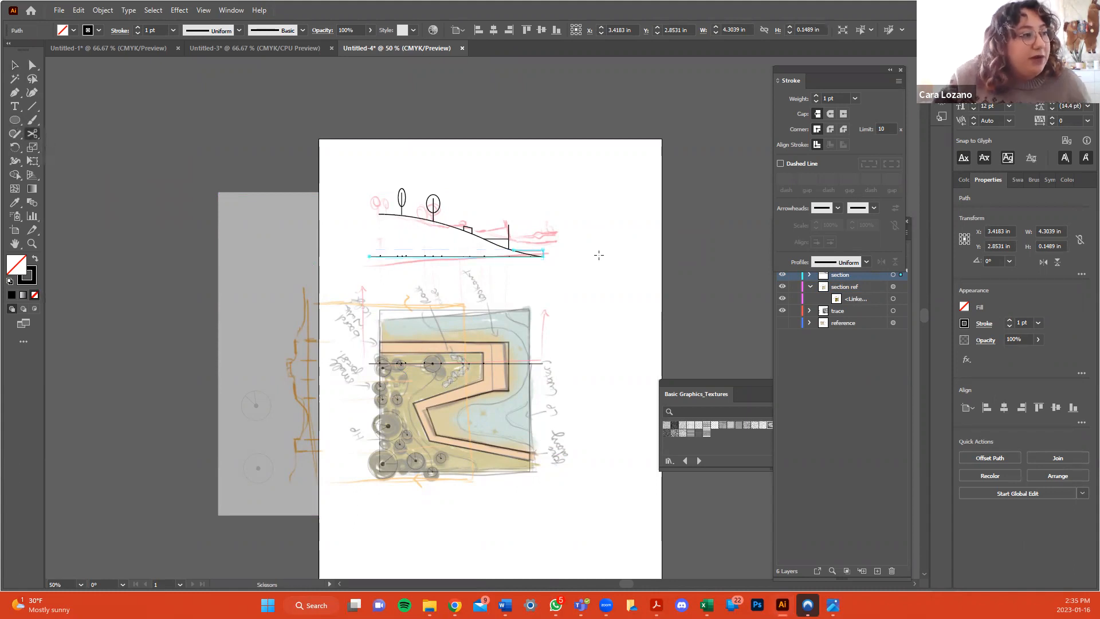
click(543, 257)
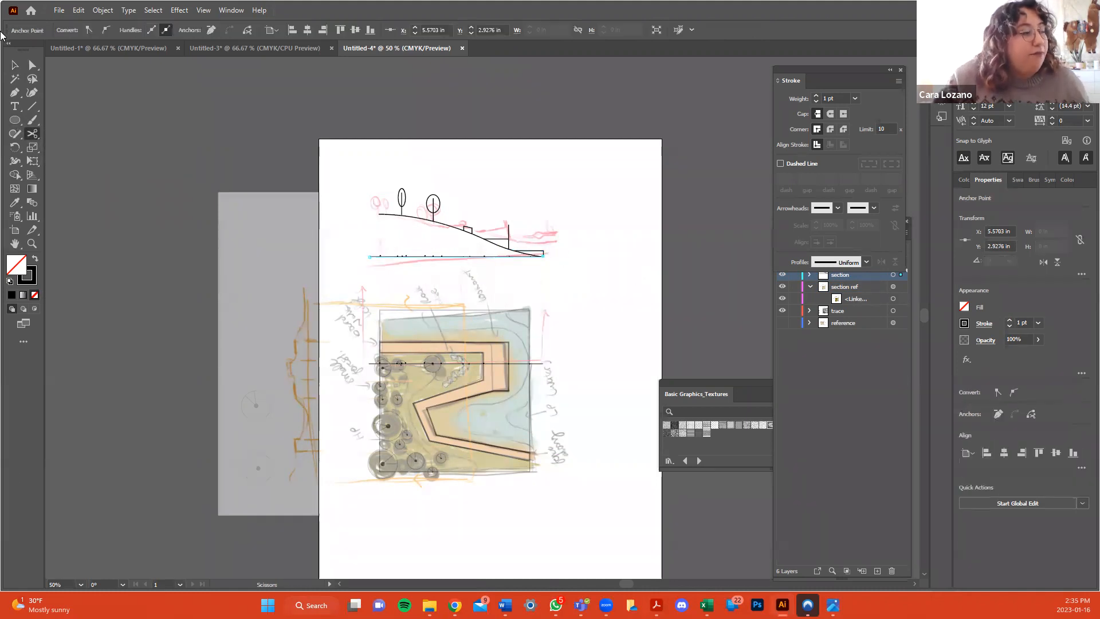
click(15, 65)
click(654, 199)
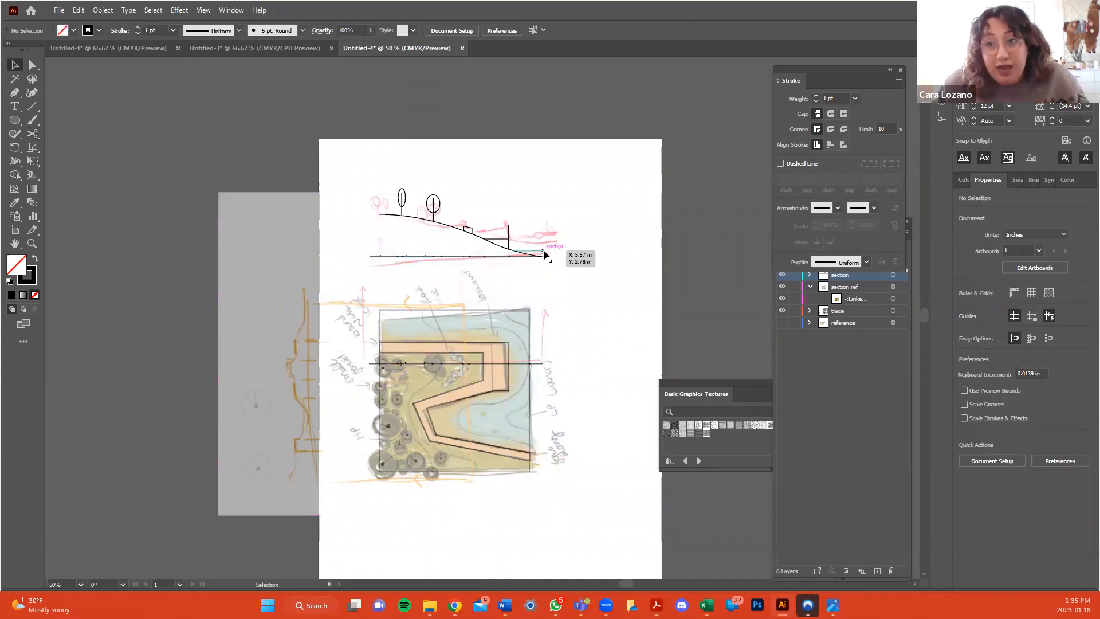
click(544, 256)
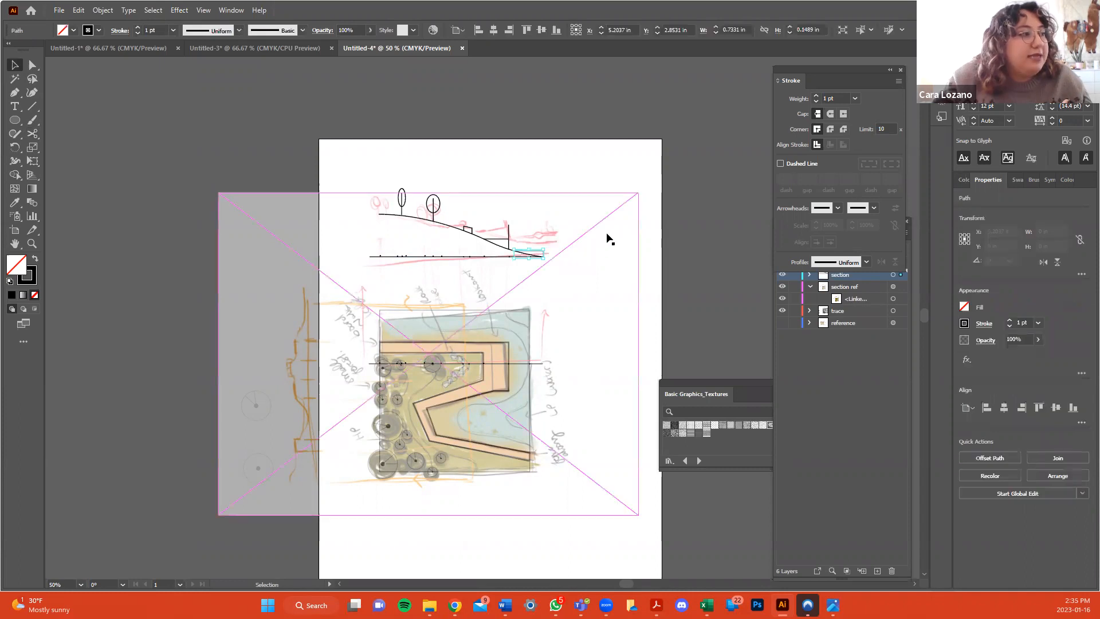
Set the stroke weight of the section's baseline alone to 3 pt and deselect it.
click(468, 256)
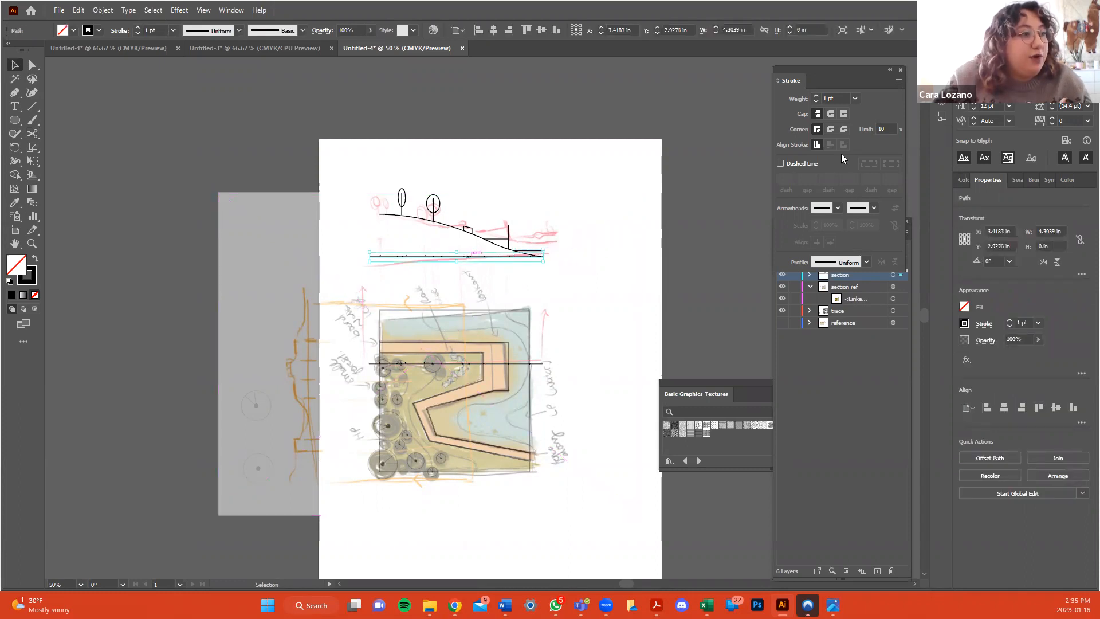
click(816, 96)
click(816, 96)
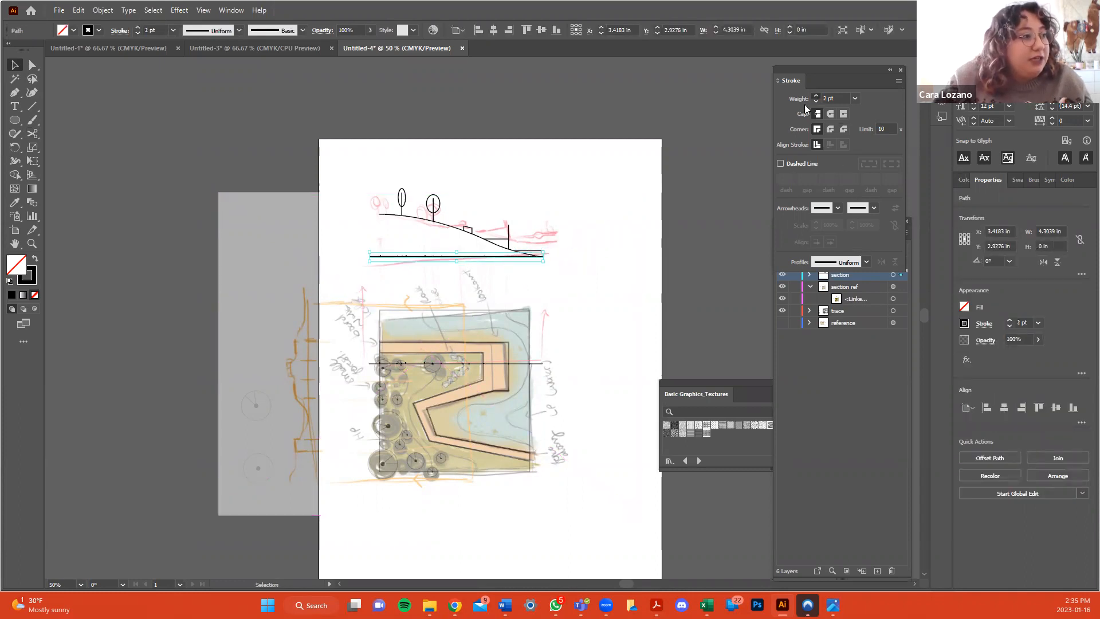
click(636, 191)
click(647, 164)
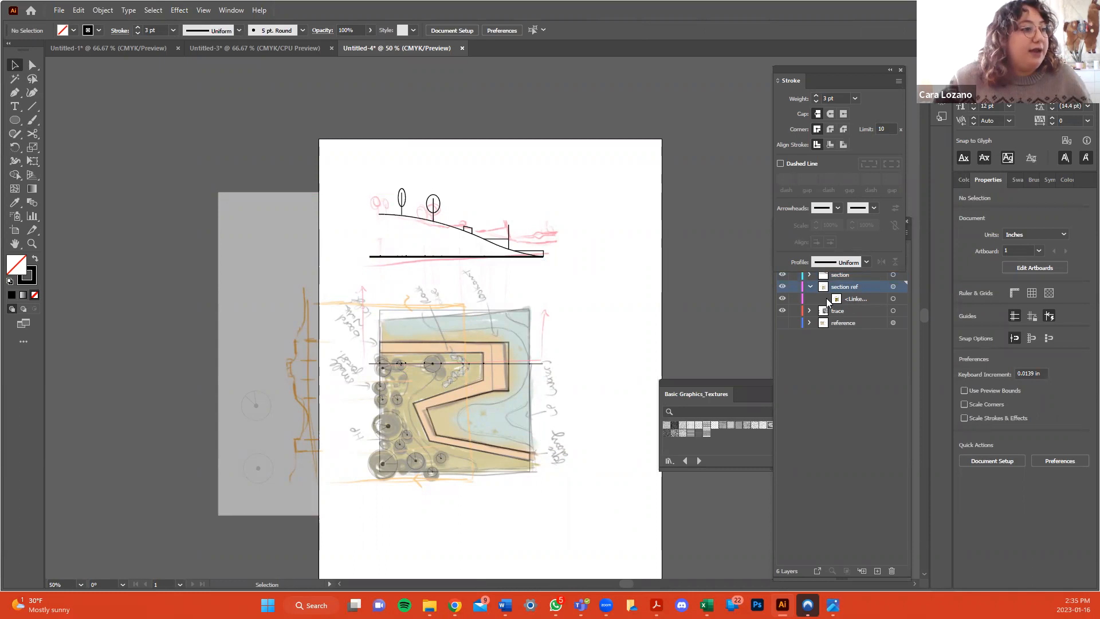
Hide the section ref layer, then copy all of the plan linework including the section cut line.
click(781, 288)
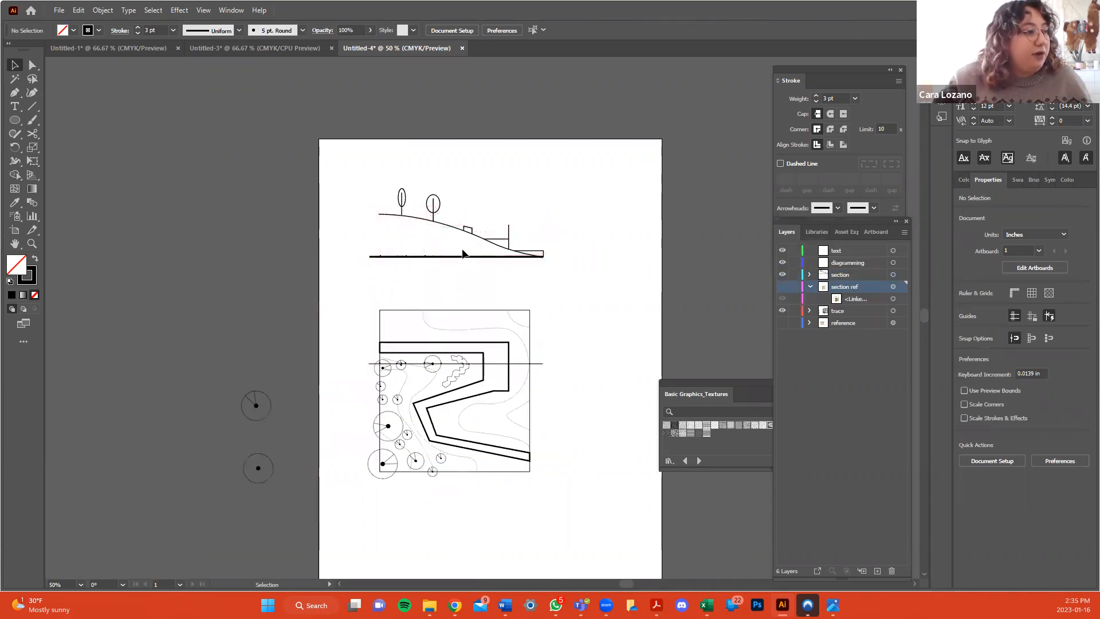
scroll(609, 240, up, 1)
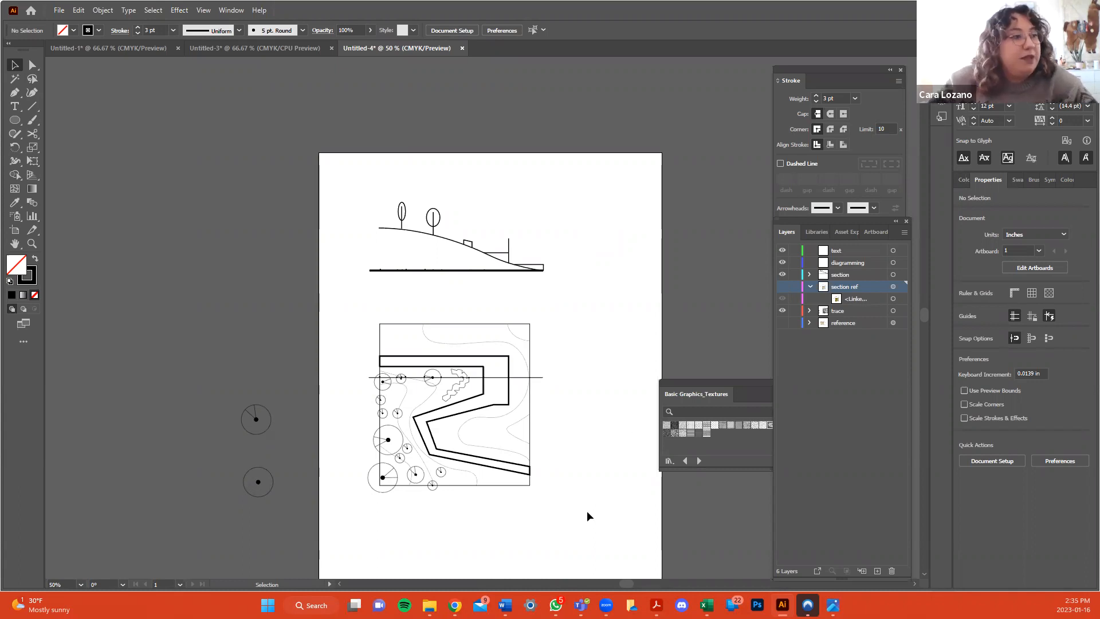
mouse_move(581, 505)
mouse_down()
mouse_move(548, 449)
mouse_move(354, 311)
mouse_up()
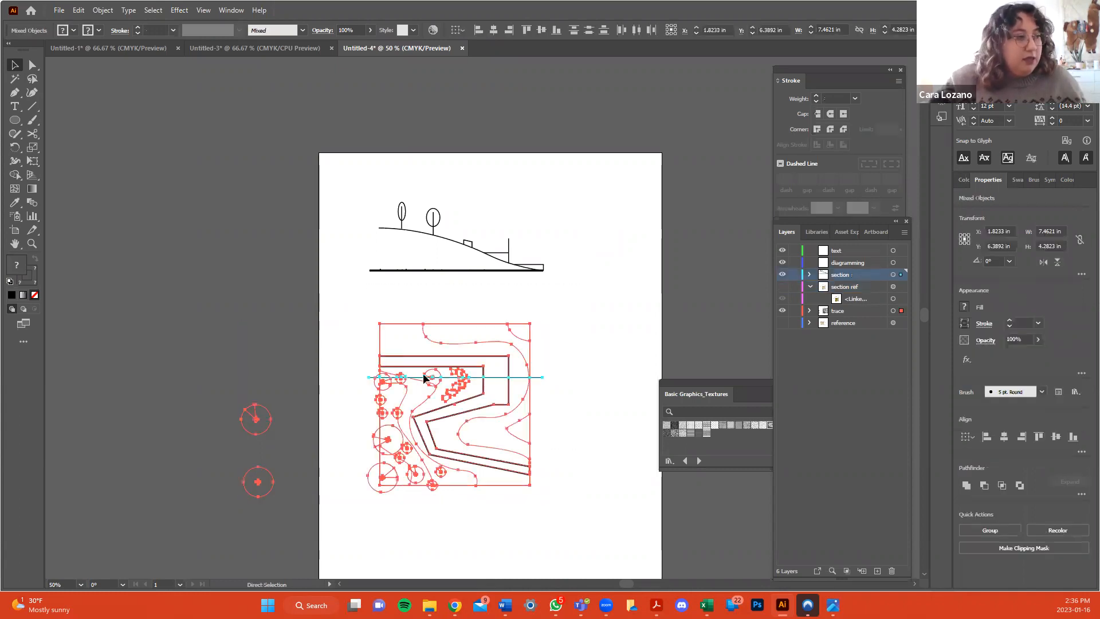
click(608, 455)
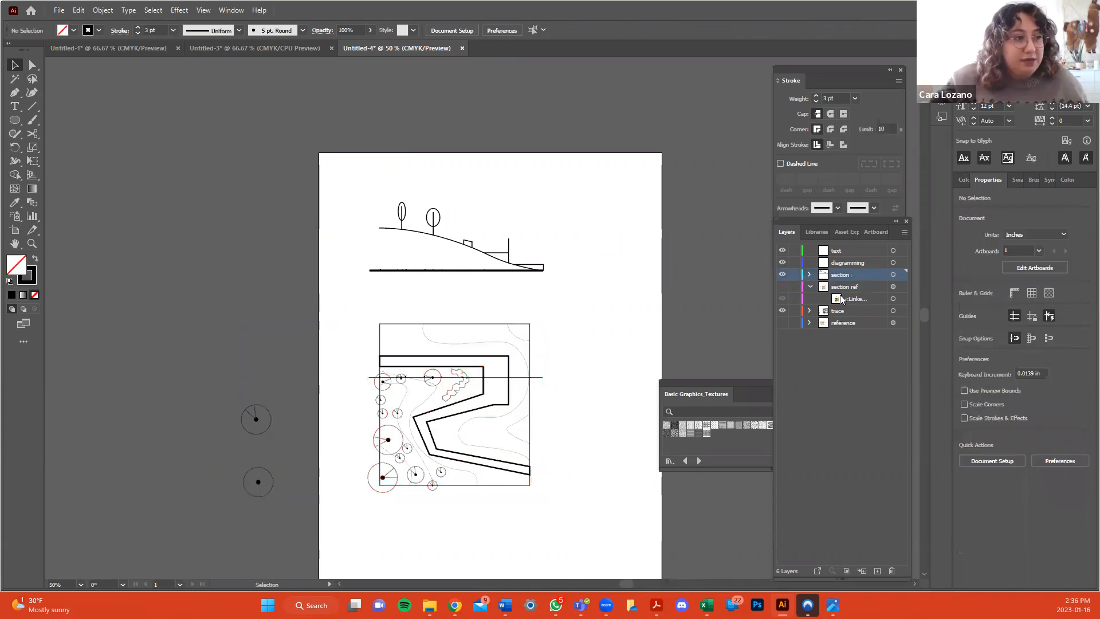
Add a new layer directly above the trace layer and name it BASE.
click(877, 570)
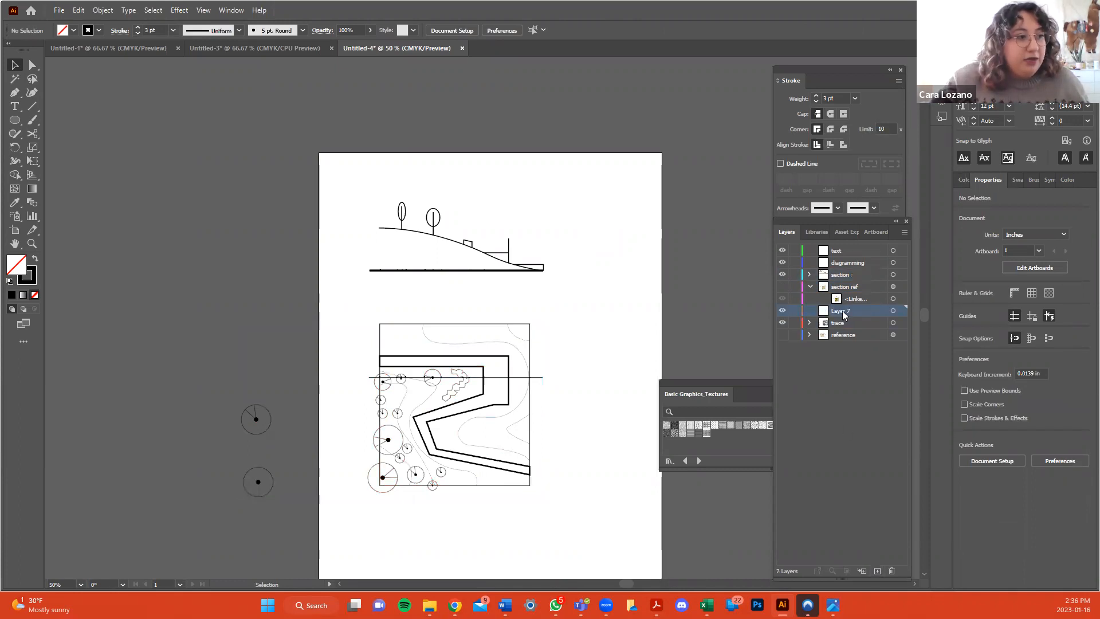
text(BASE)
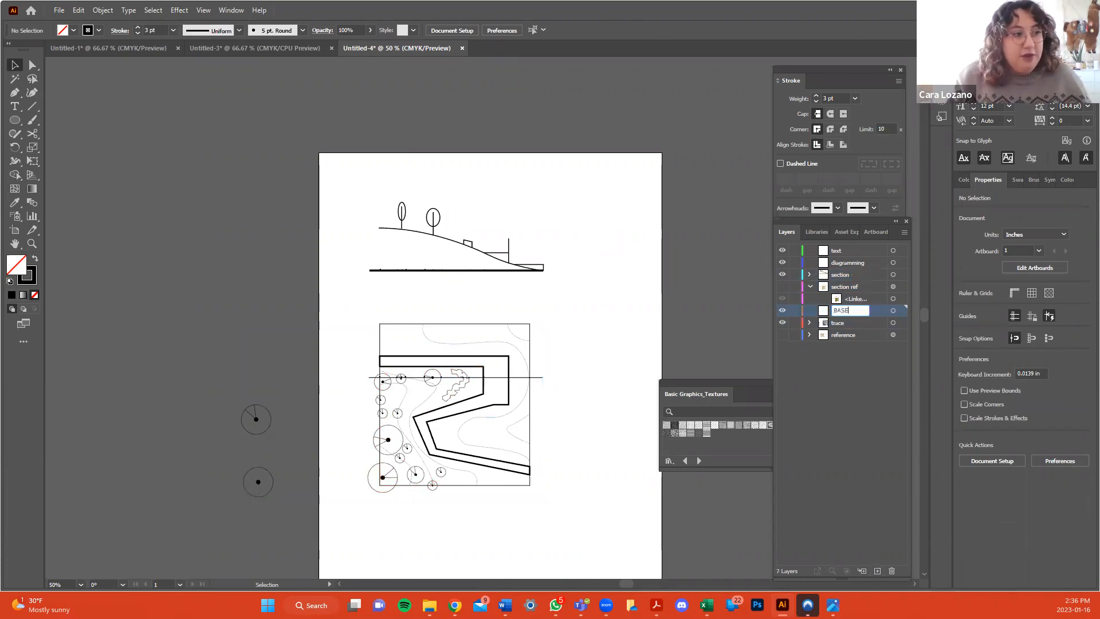
key(Return)
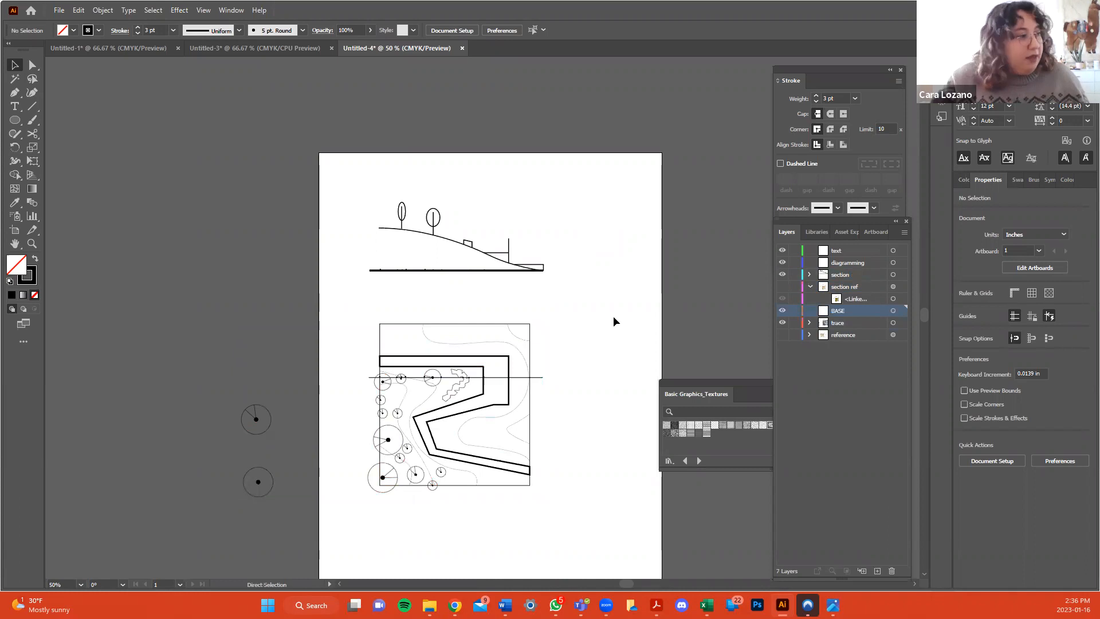
Paste the copied plan linework into the BASE layer and align it exactly over the original plan.
key(ctrl+v)
drag(621, 340, 541, 424)
key(Down)
click(574, 377)
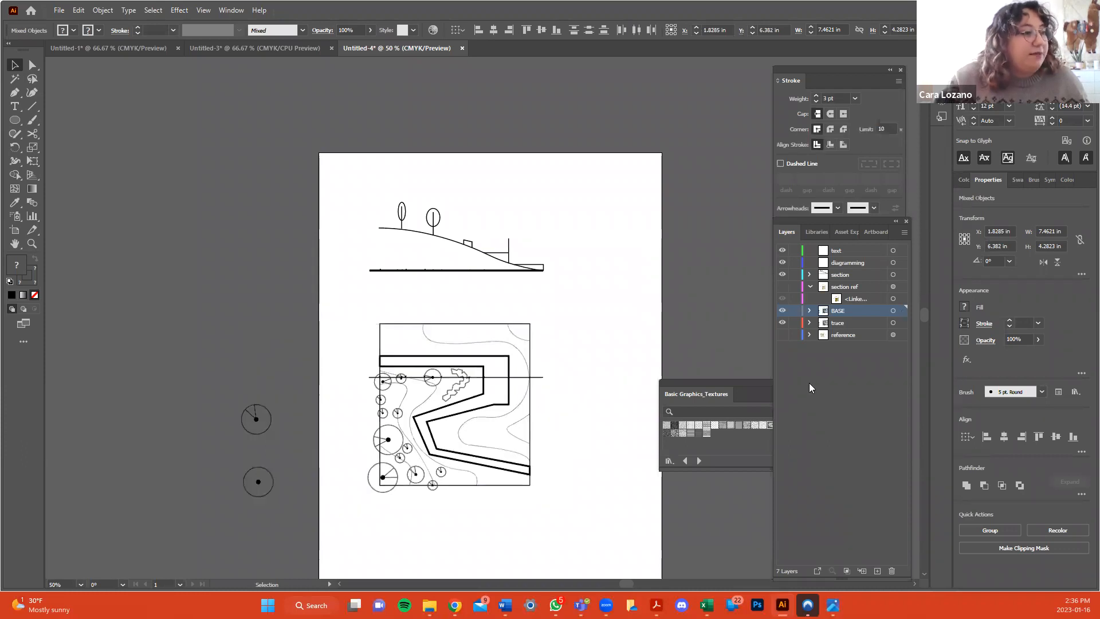
Copy the whole section drawing and paste it into a new layer above the section layer.
drag(571, 273, 347, 203)
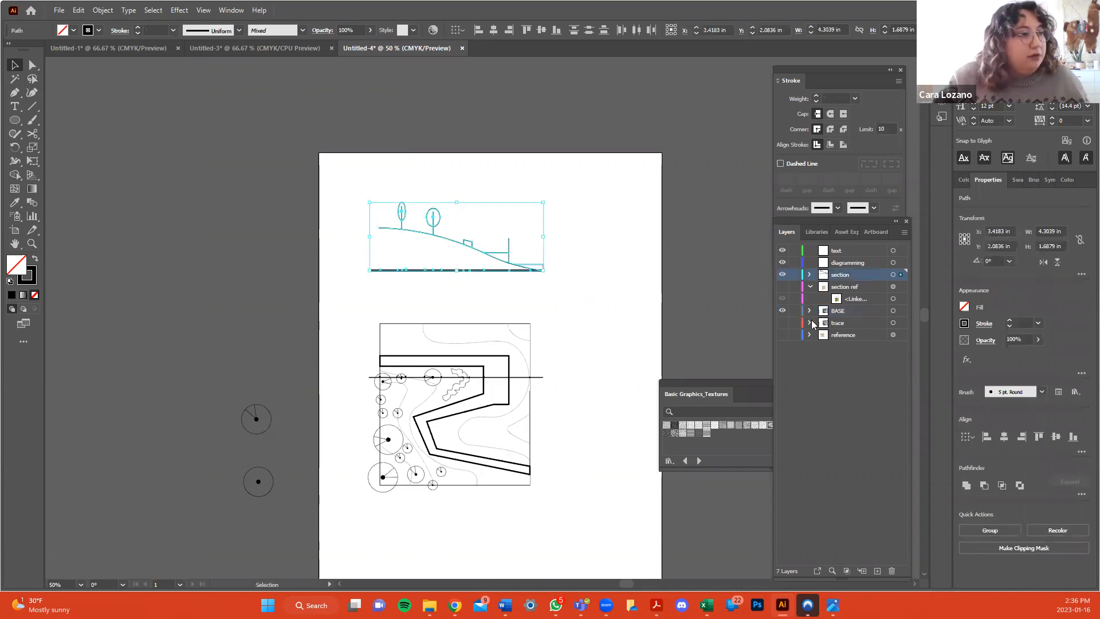
click(573, 276)
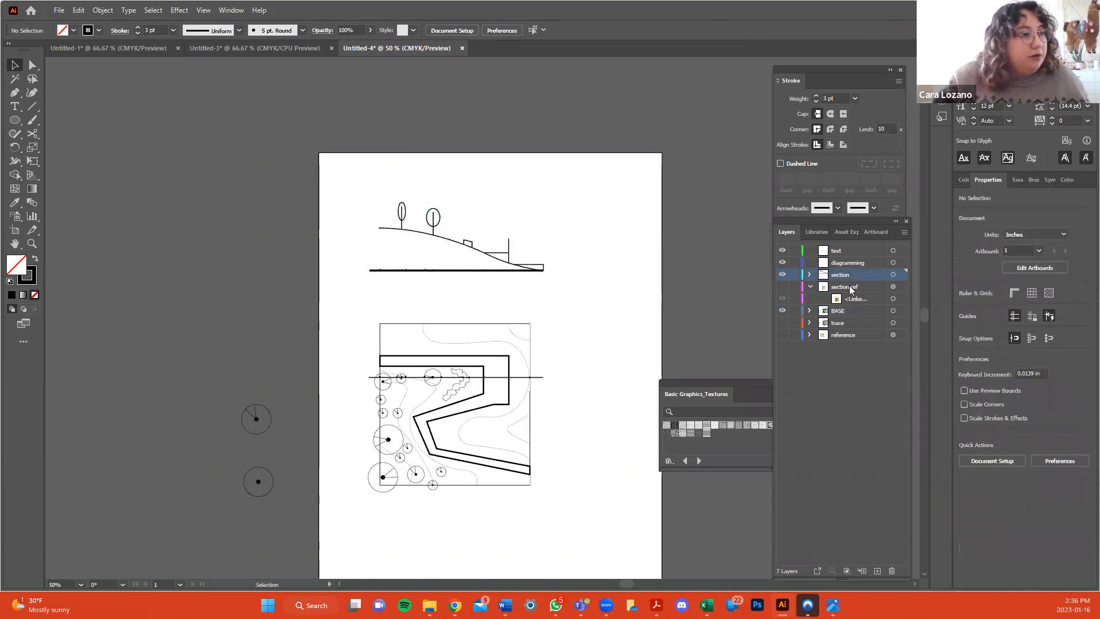
click(877, 571)
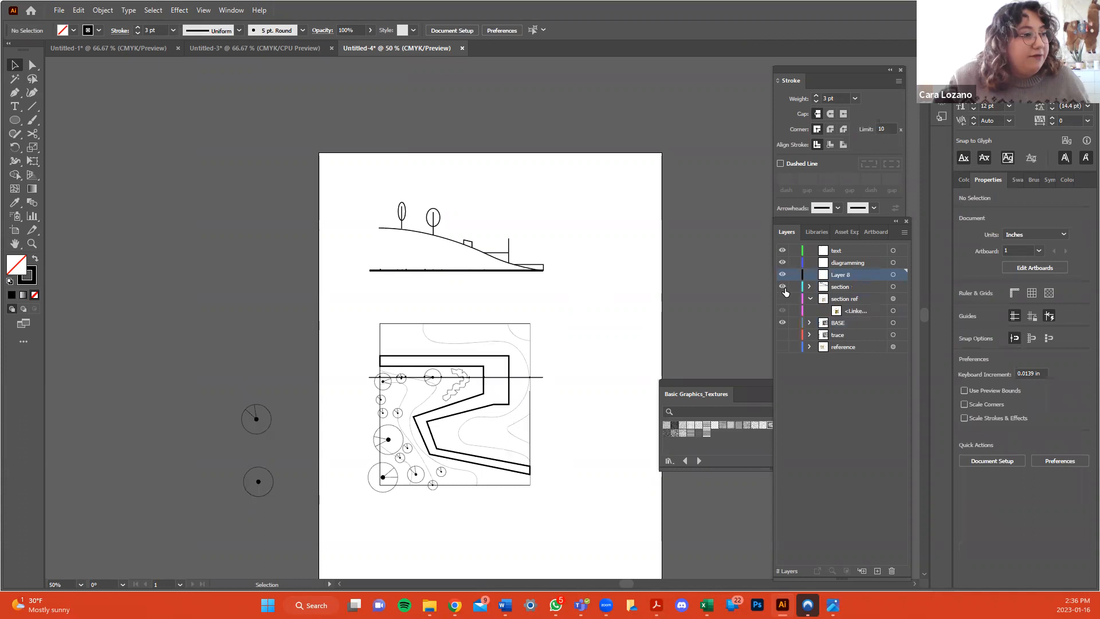
key(ctrl+v)
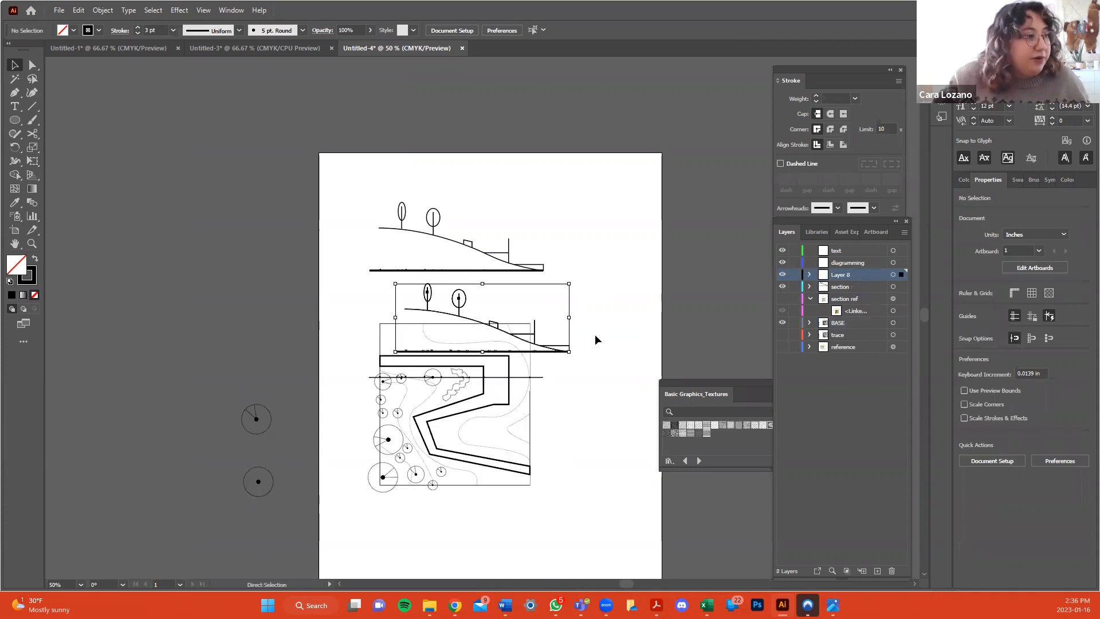
Align the pasted section exactly over the original section drawing and hide the original section layer.
drag(459, 266, 538, 273)
key(Down)
key(Down)
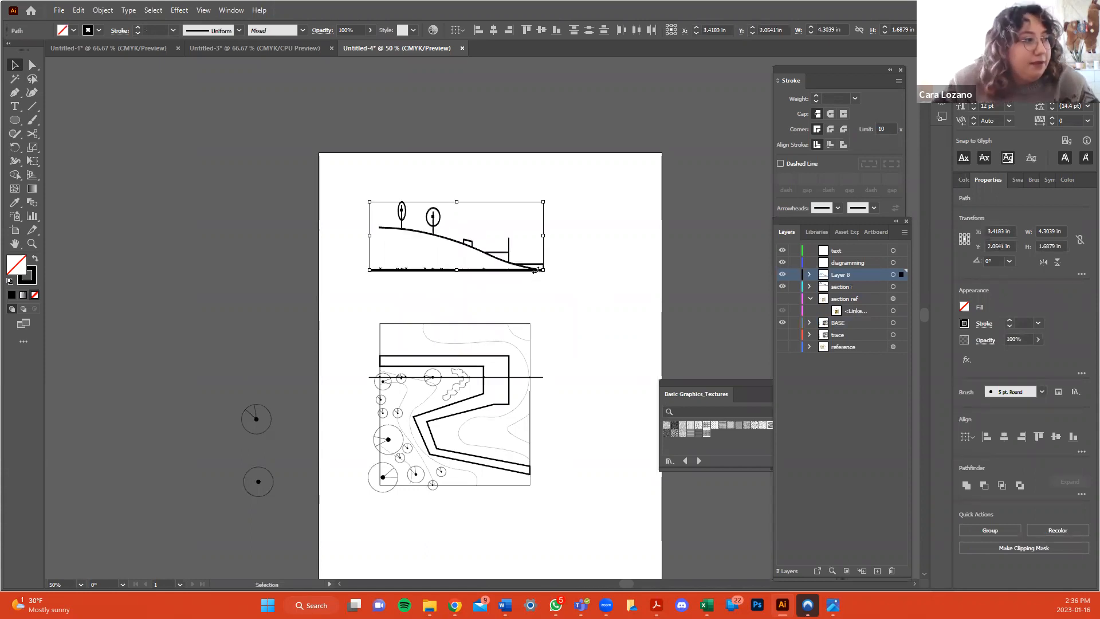
key(Down)
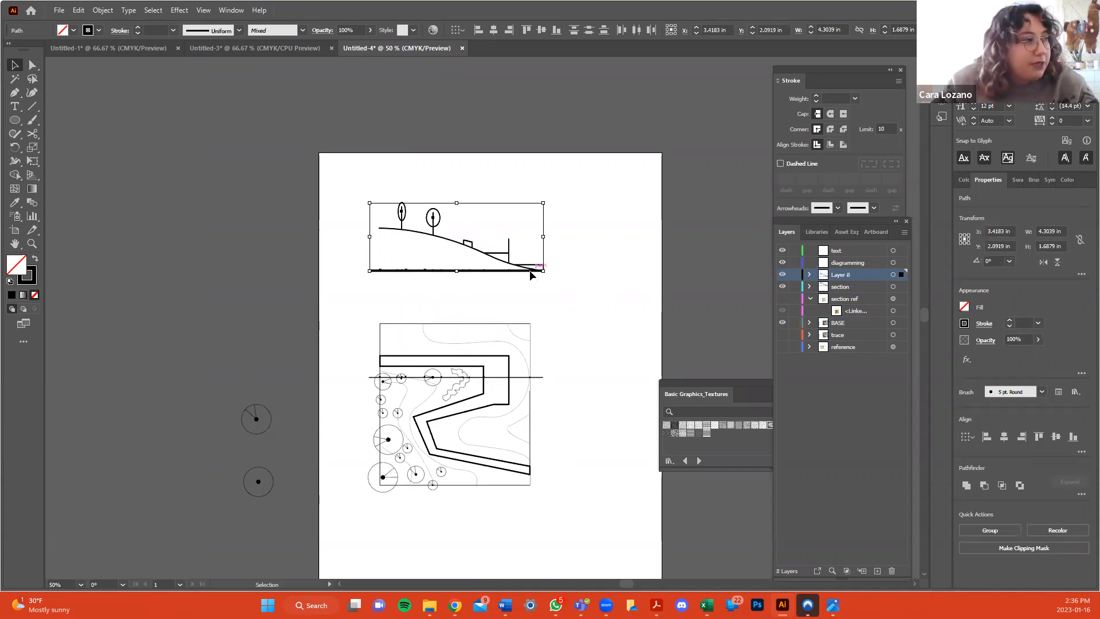
click(685, 277)
click(782, 287)
scroll(652, 290, down, 1)
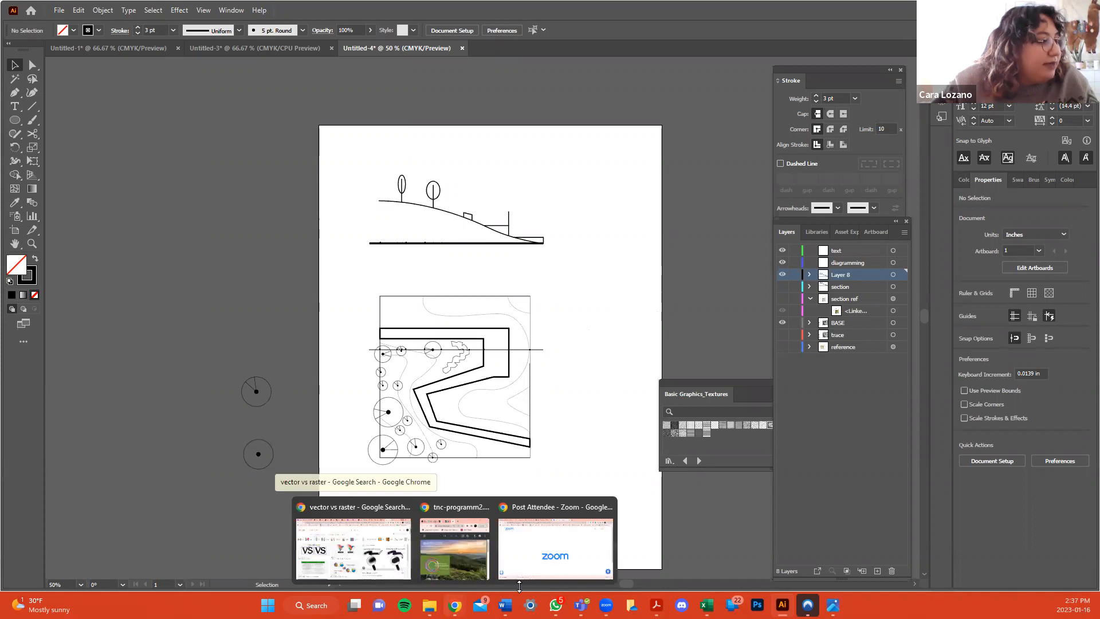
Switch to Chrome, go to the Coolors home page and start its color palette generator.
mouse_move(505, 605)
mouse_move(455, 605)
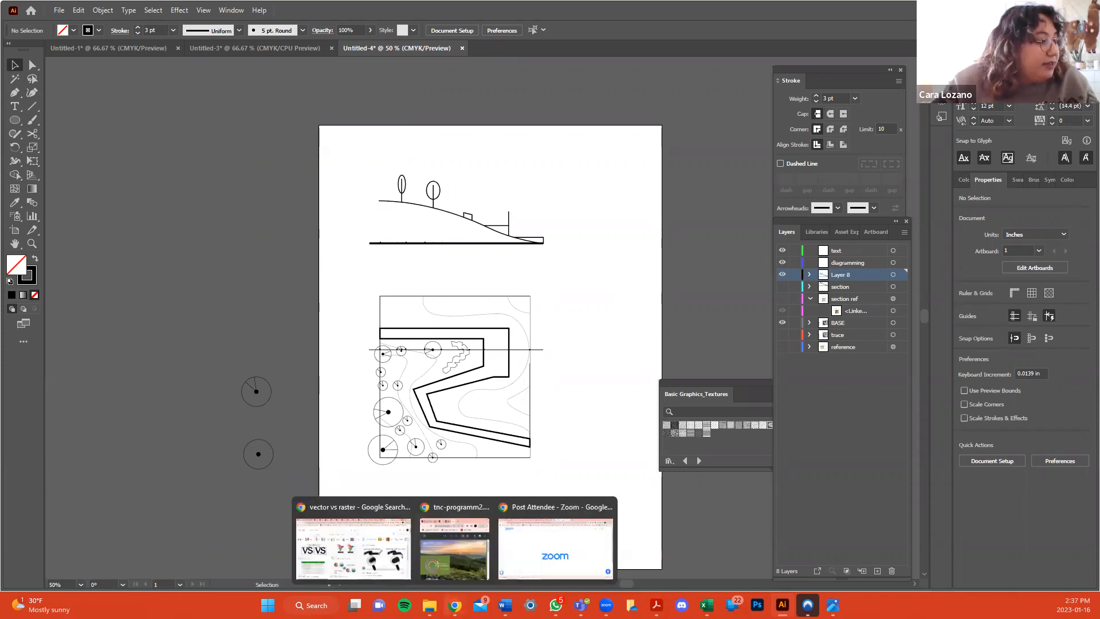
click(319, 522)
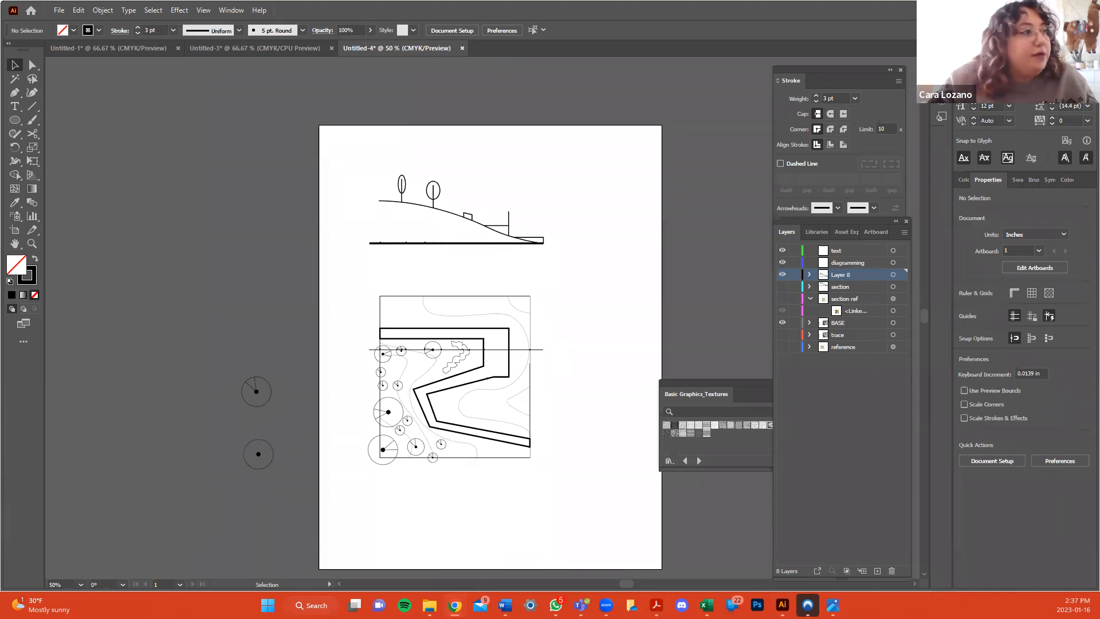
click(73, 10)
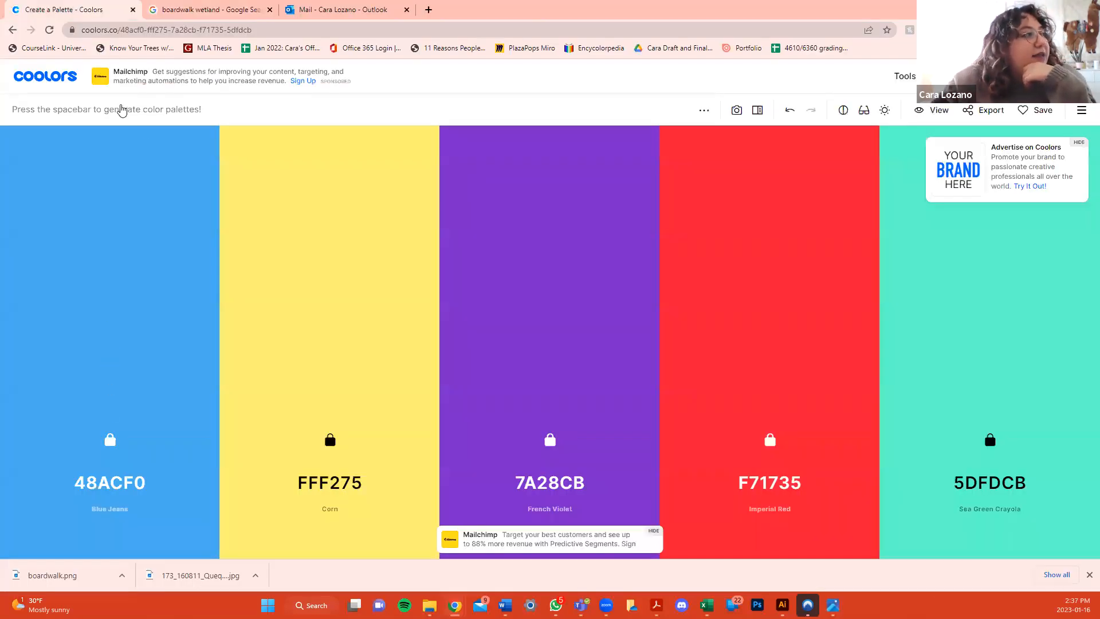
click(58, 70)
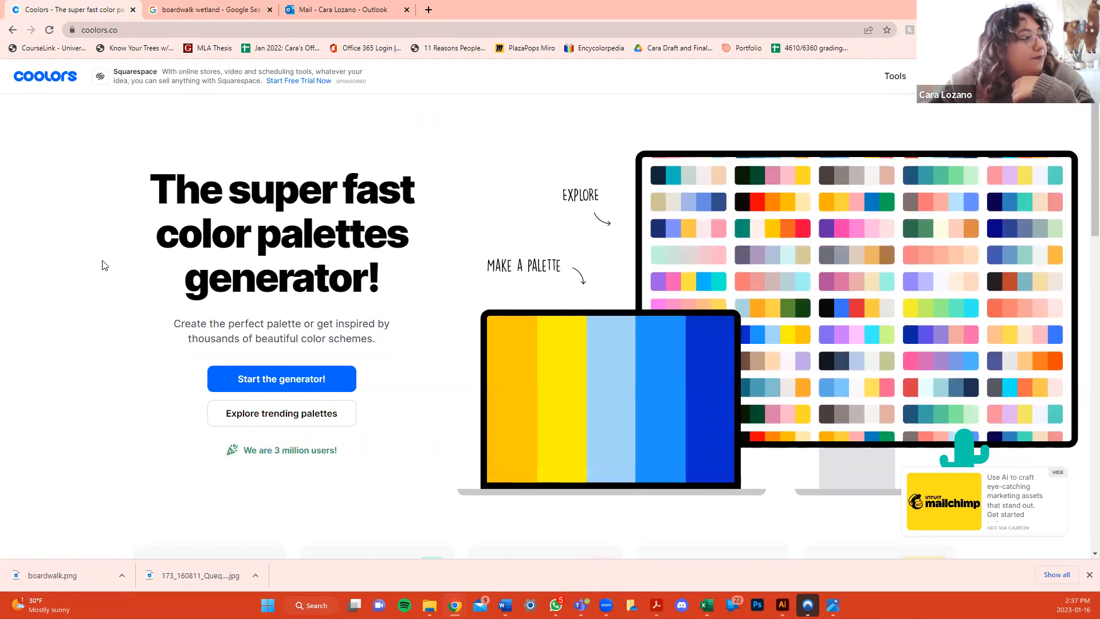
click(262, 380)
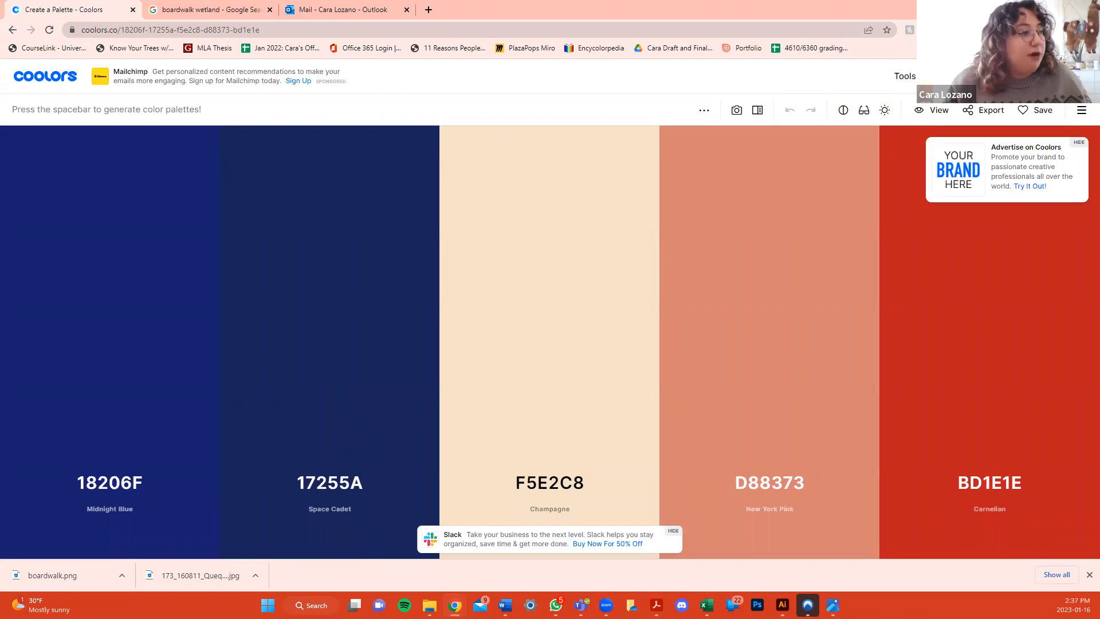
Generate random palettes until one contains June Bud (C5D86D), lock that color and regenerate the other four colors.
key(space)
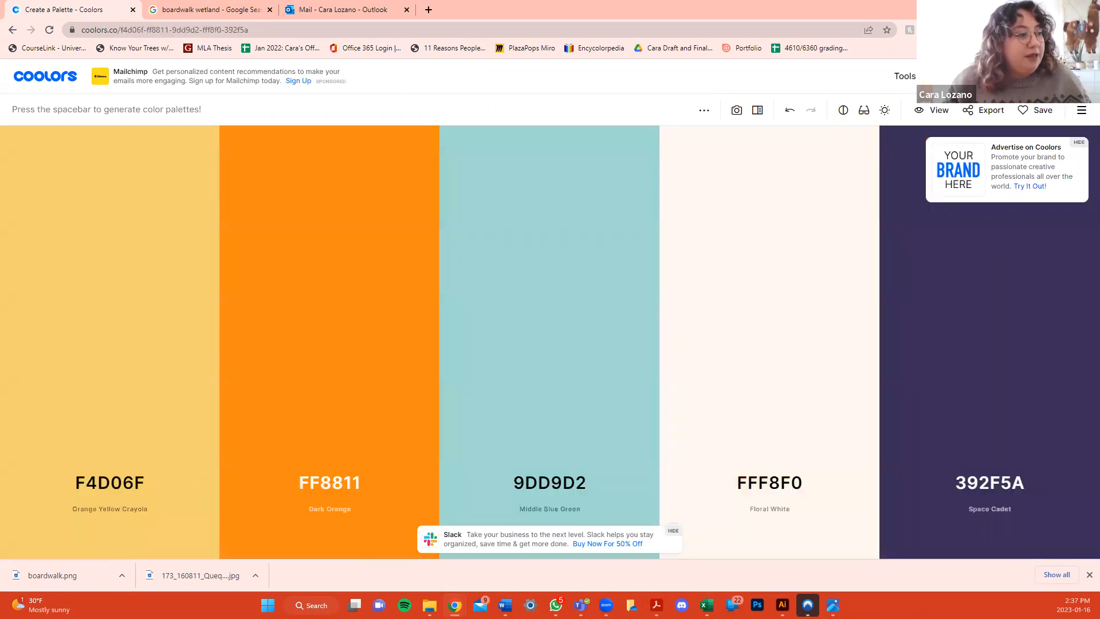
key(space)
key(space)
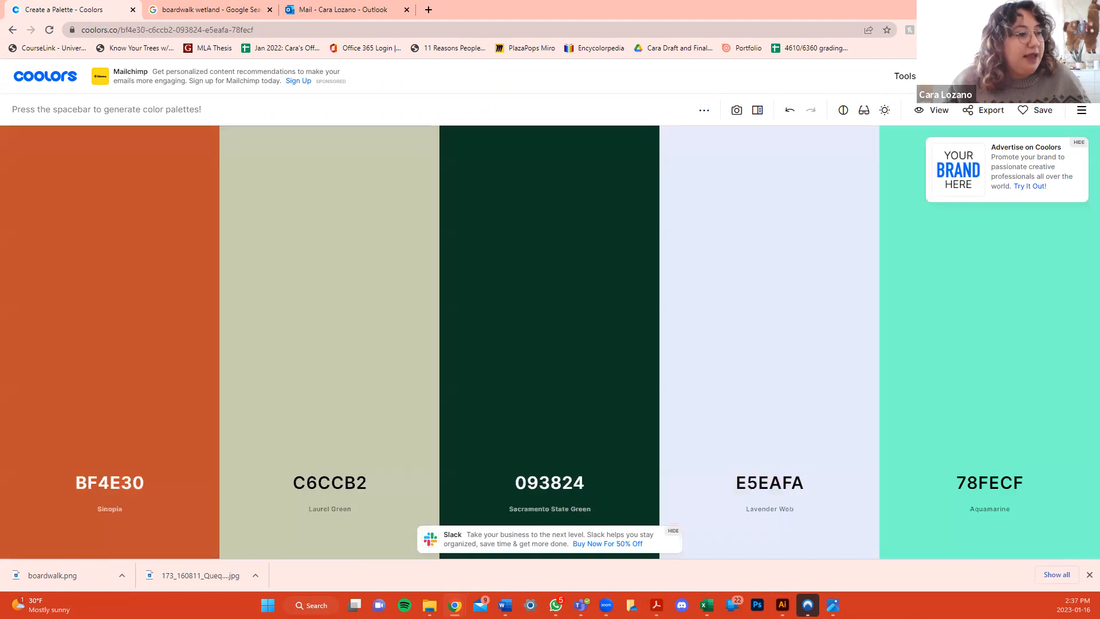
key(space)
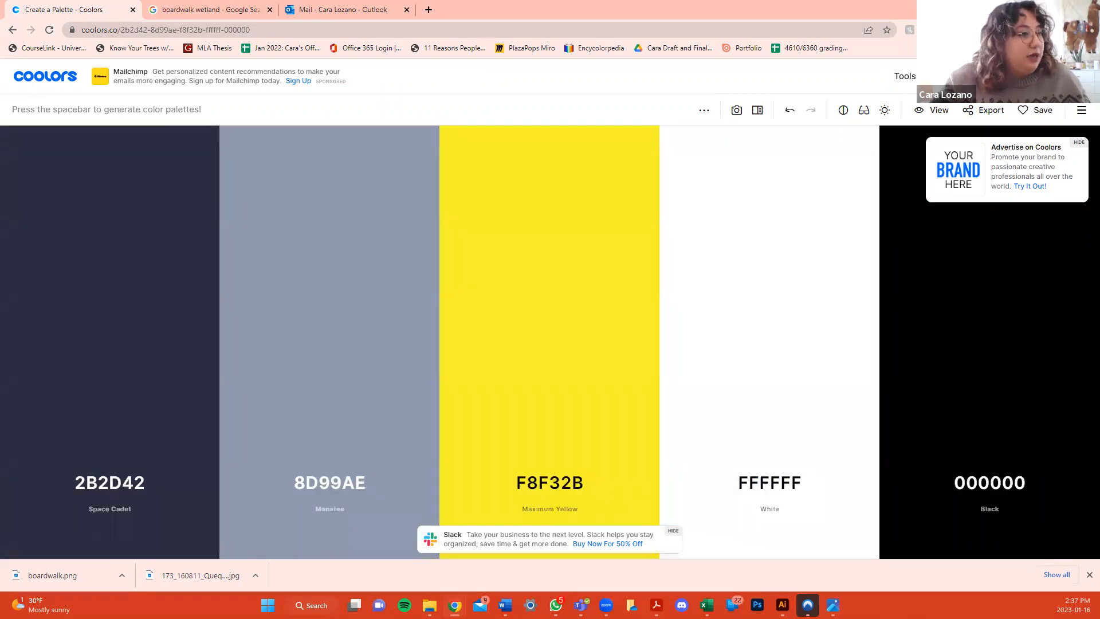
key(space)
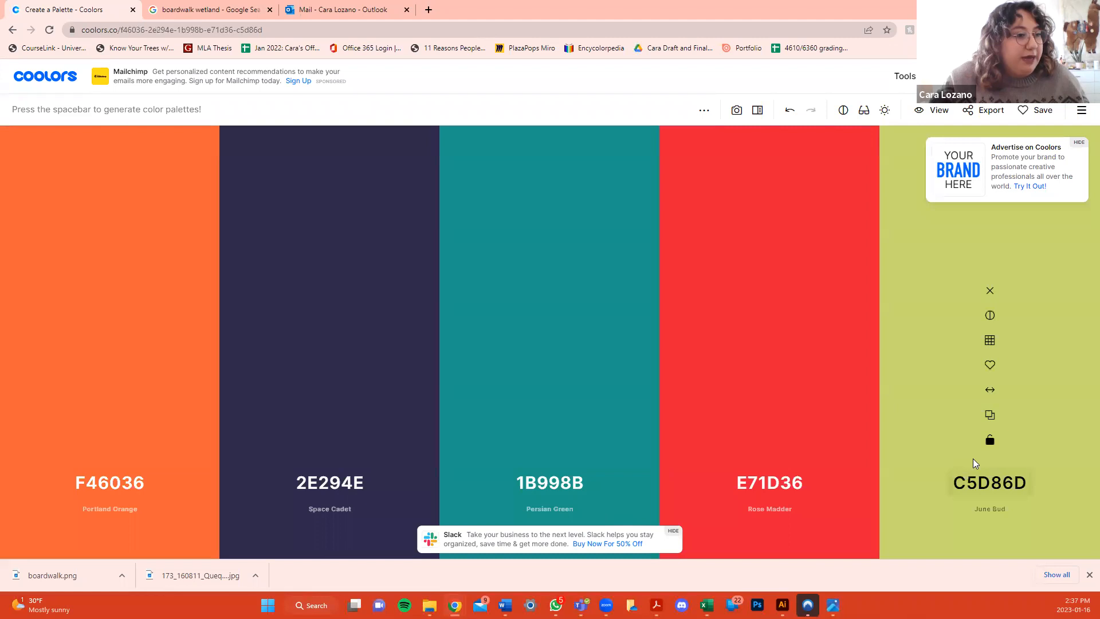
click(991, 442)
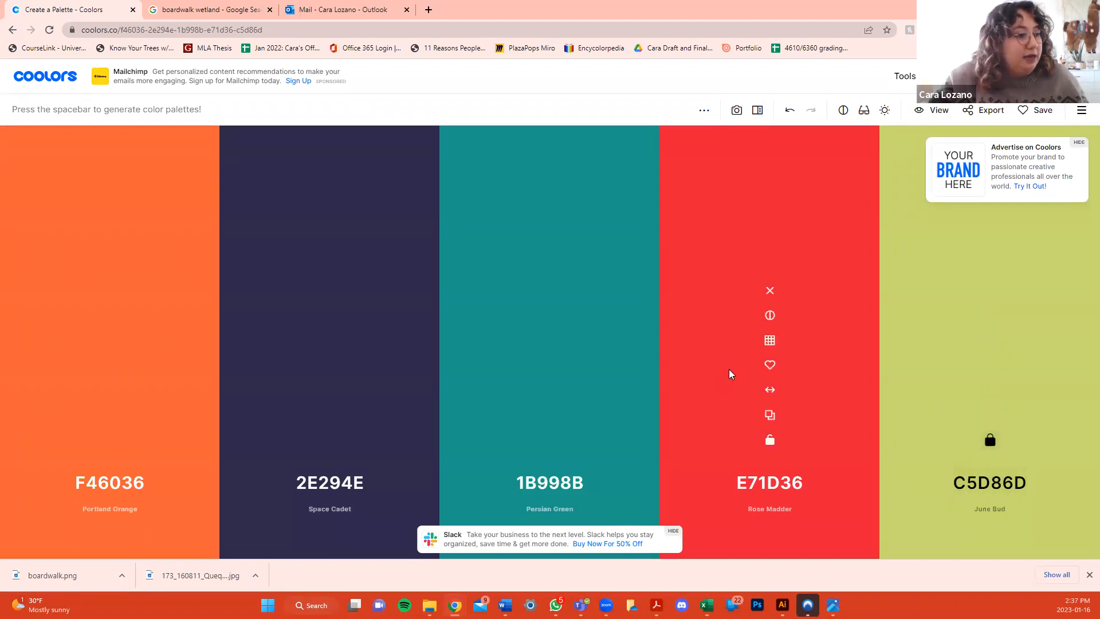
key(space)
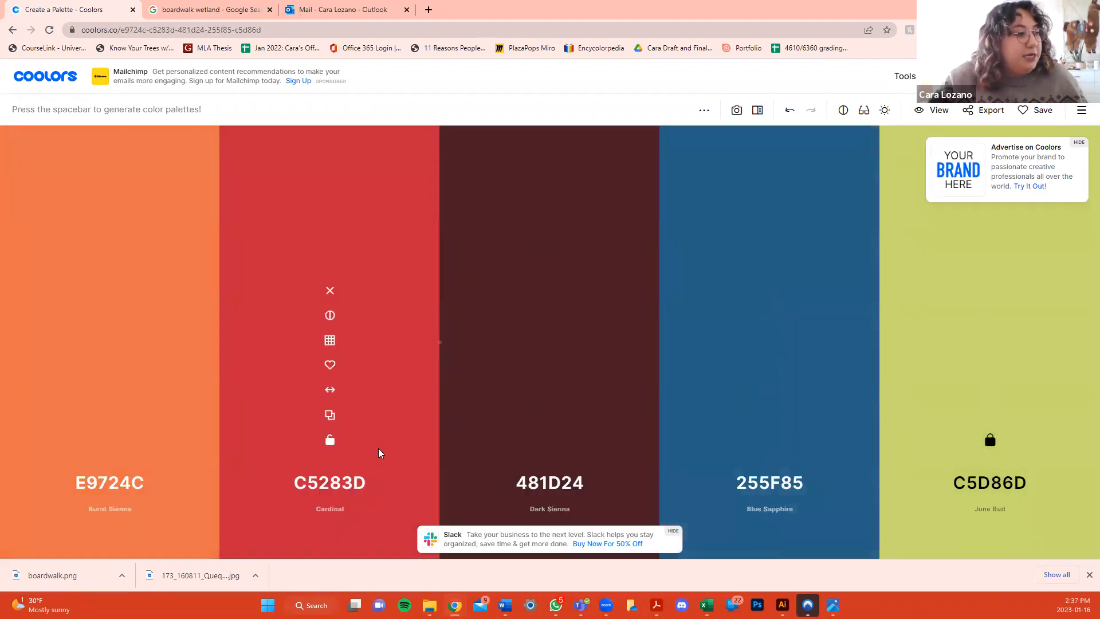
Lock the cardinal red C5283D, regenerate the unlocked palette colours and lock the cadmium orange F7934C.
click(330, 440)
key(space)
key(space)
key(space)
key(space)
click(771, 442)
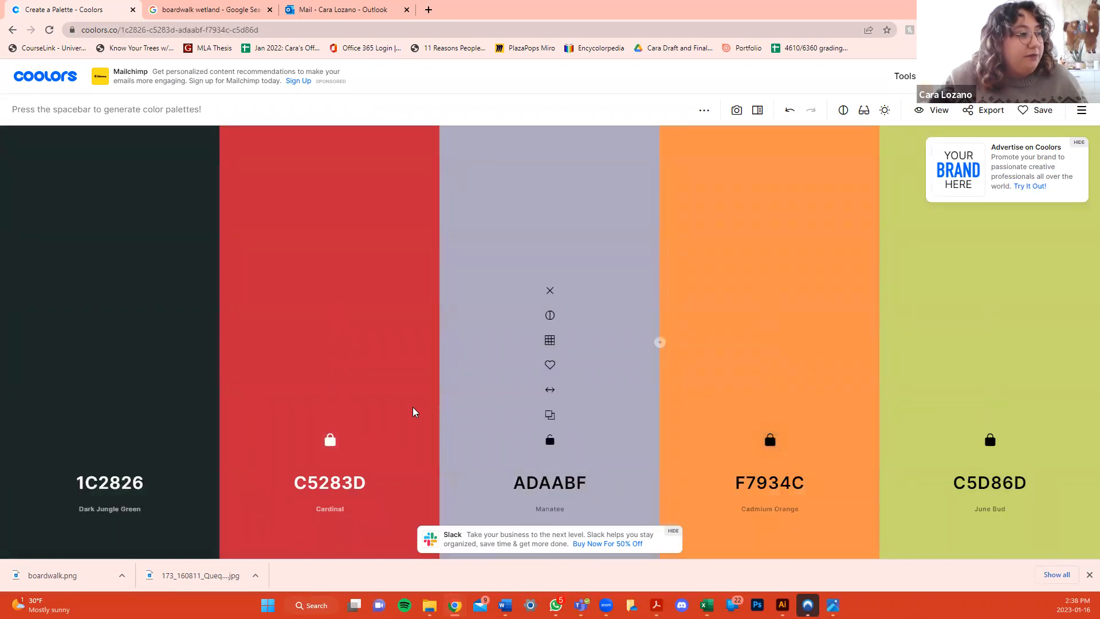
Regenerate the remaining colours, locking Uranian Blue A6D9F7 in the middle column and Jet 2D2D2A in the first.
key(space)
key(space)
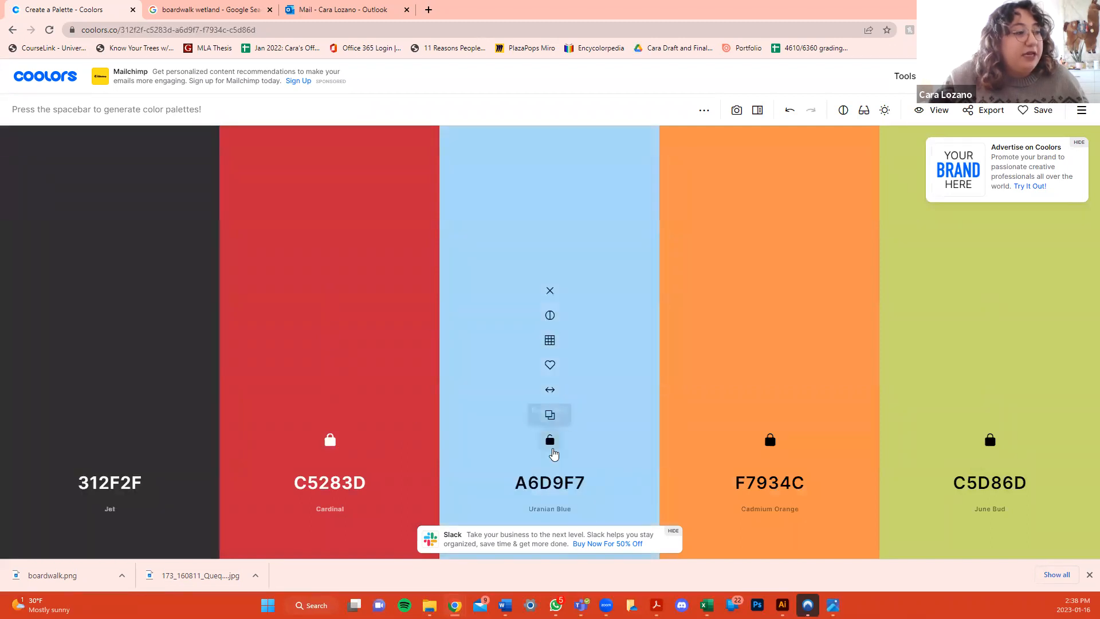
click(551, 450)
key(space)
click(109, 443)
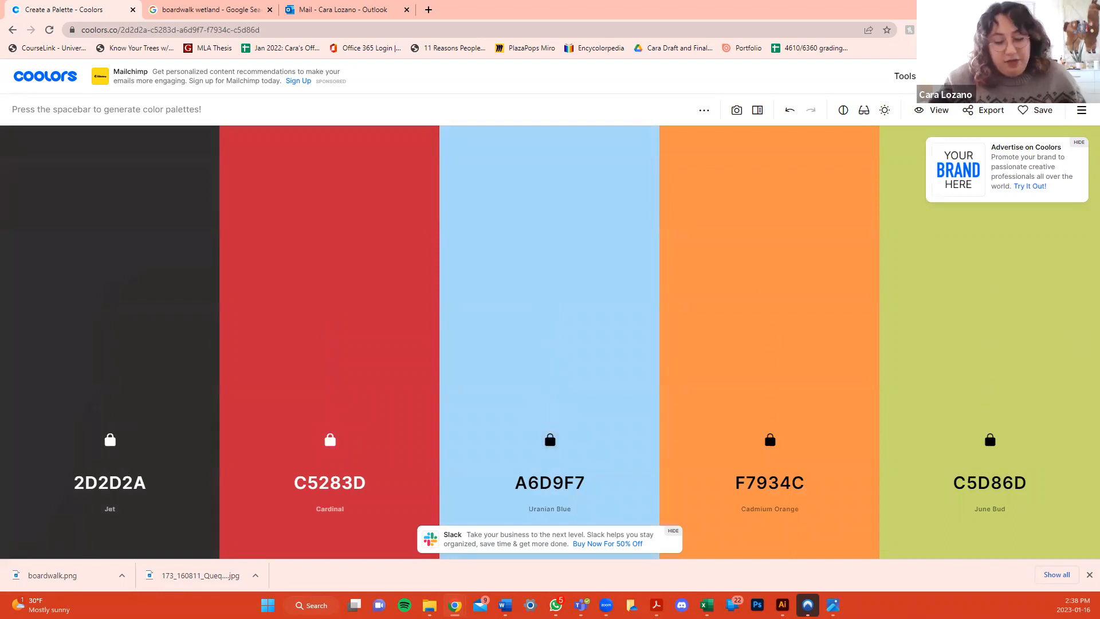
Copy a screenshot of a wide strip across the five palette colours, including their hex codes.
key(shift+super+s)
drag(15, 348, 1079, 525)
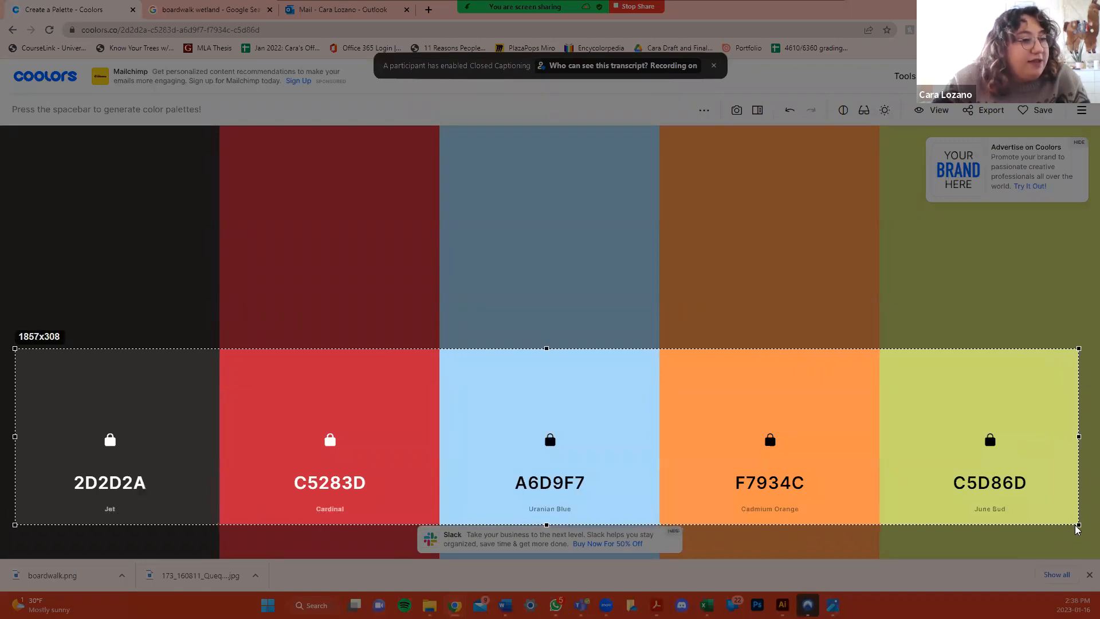
click(1037, 538)
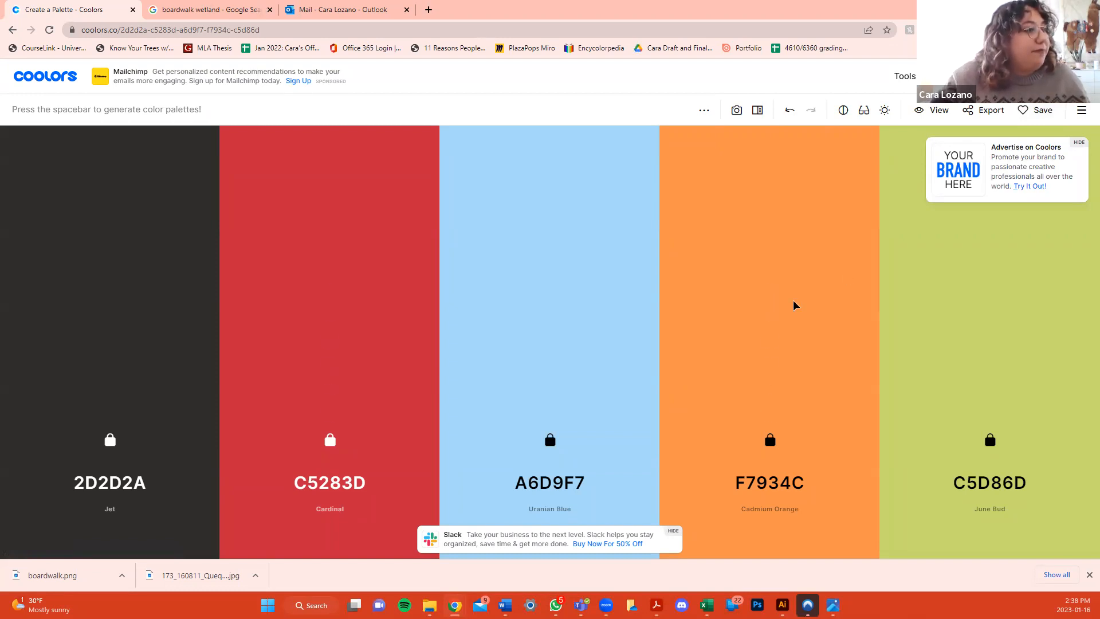
Switch to Illustrator, paste the palette strip, scale it to about 3.48 in wide and place it in the artboard's upper-right corner.
key(alt+Tab)
key(ctrl+v)
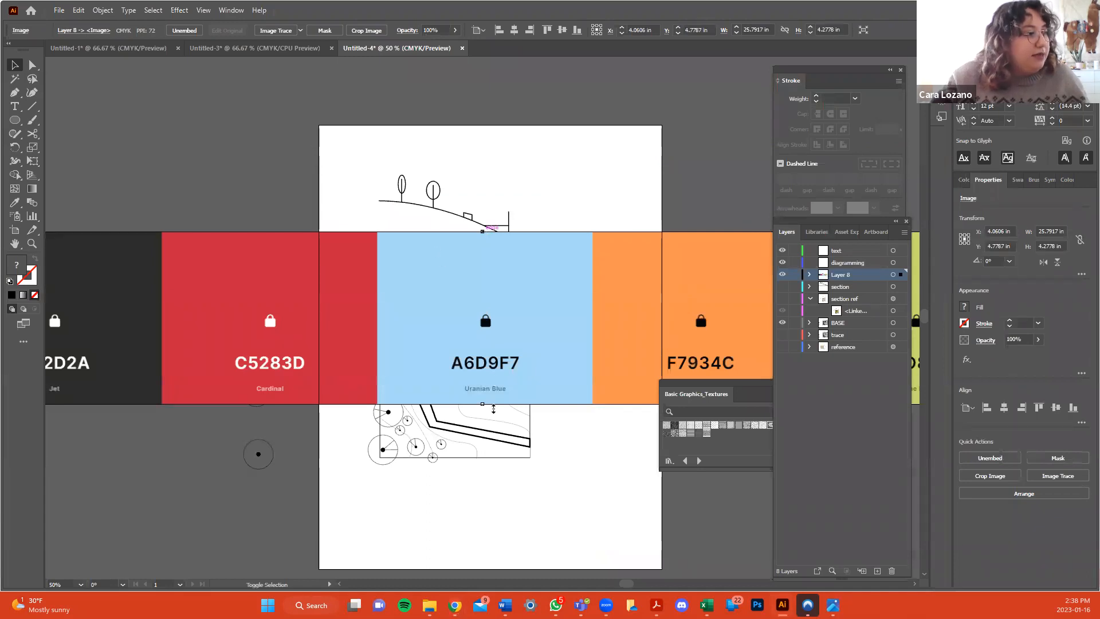
drag(482, 231, 490, 381)
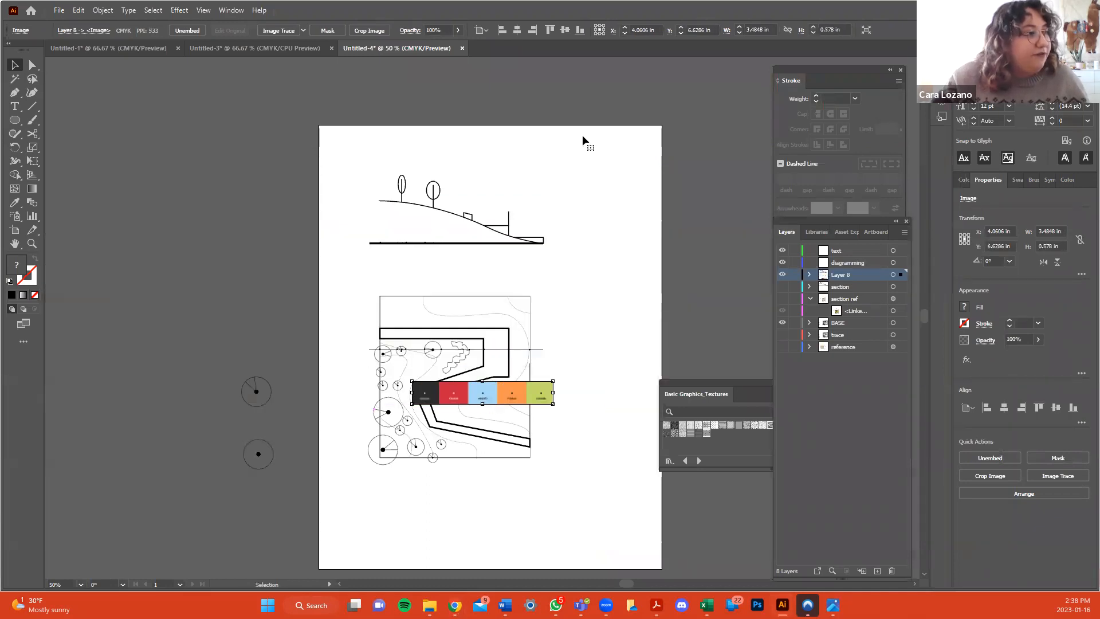
drag(583, 141, 584, 142)
click(693, 212)
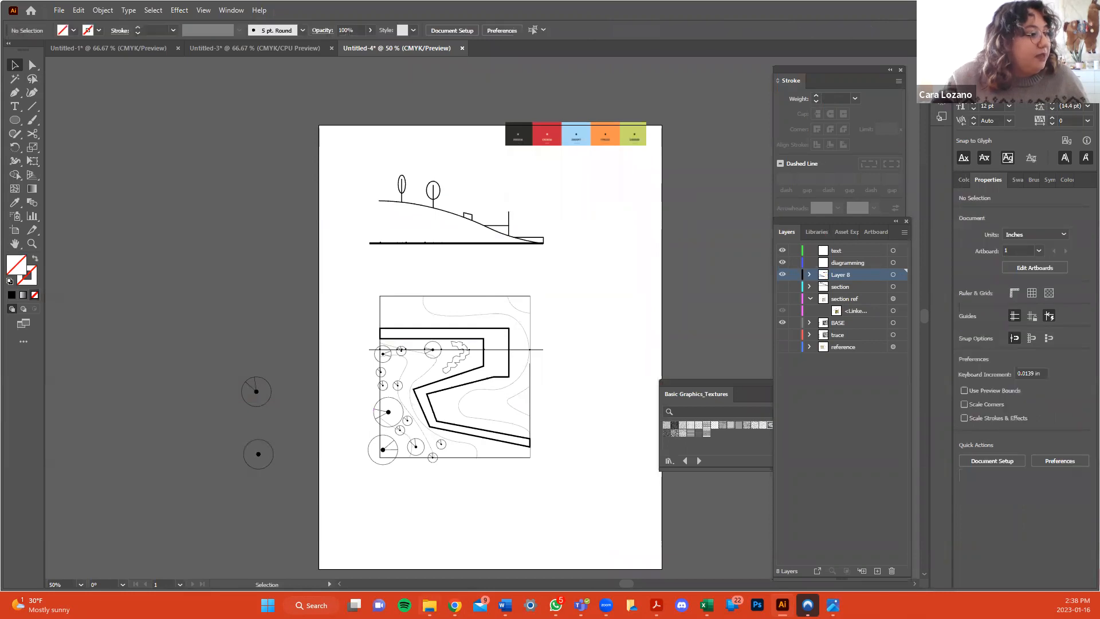
Return to the browser and view the Conte Company boardwalk photo in the boardwalk wetland image results.
mouse_move(456, 602)
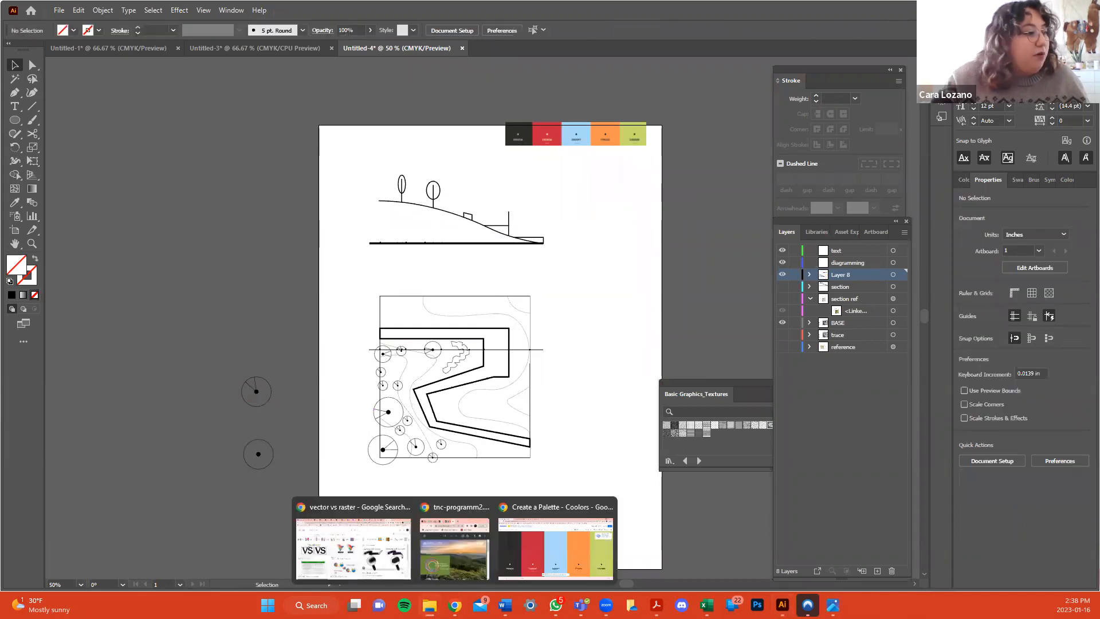
click(568, 574)
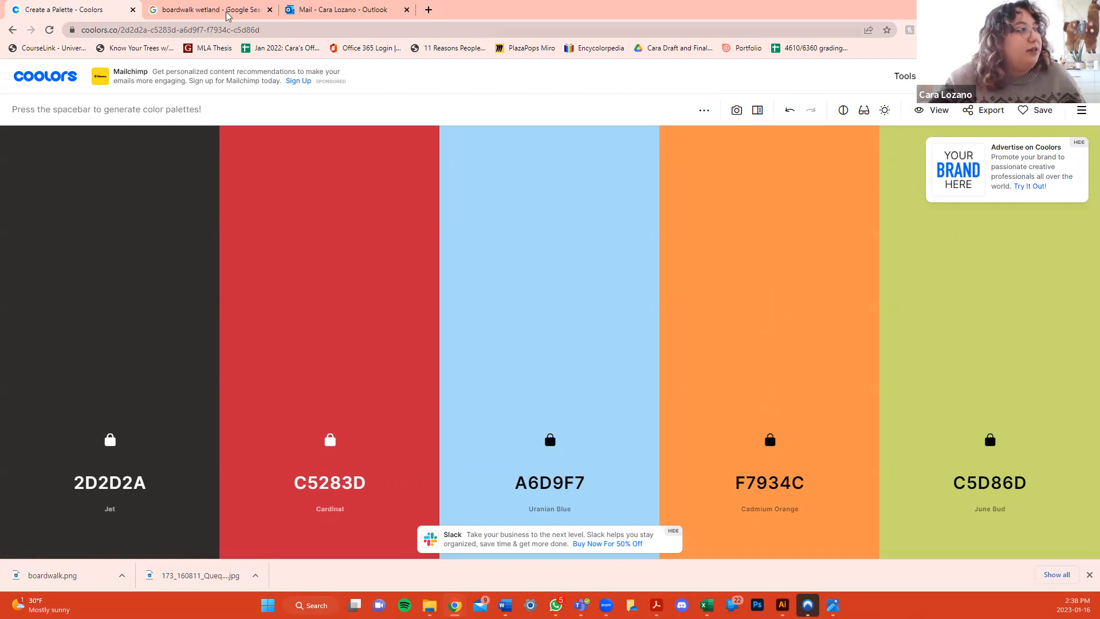
click(182, 9)
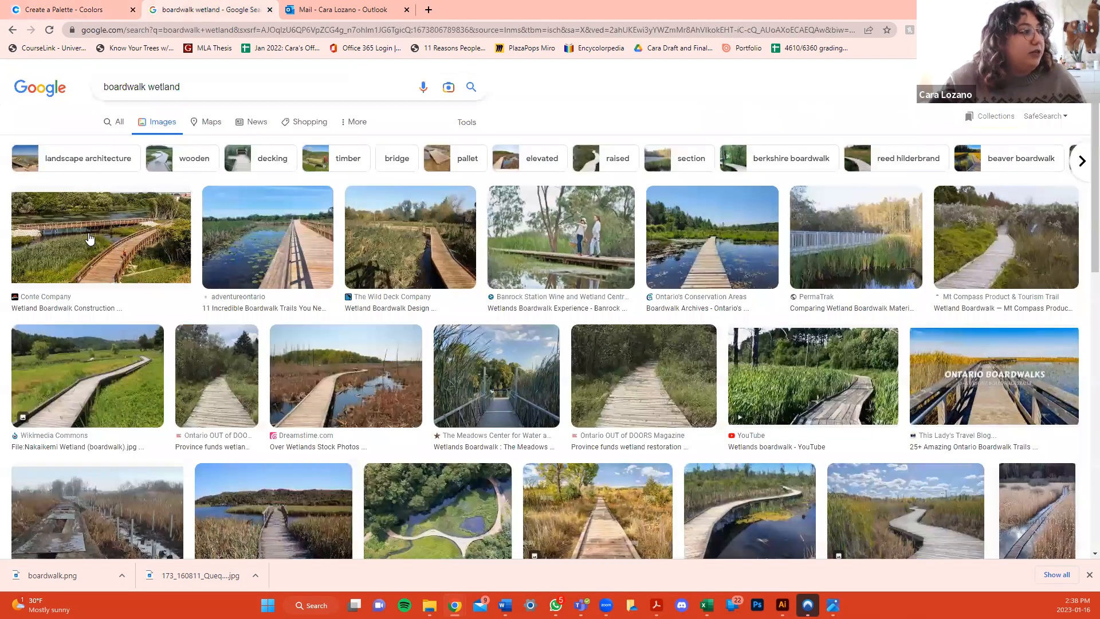
click(89, 239)
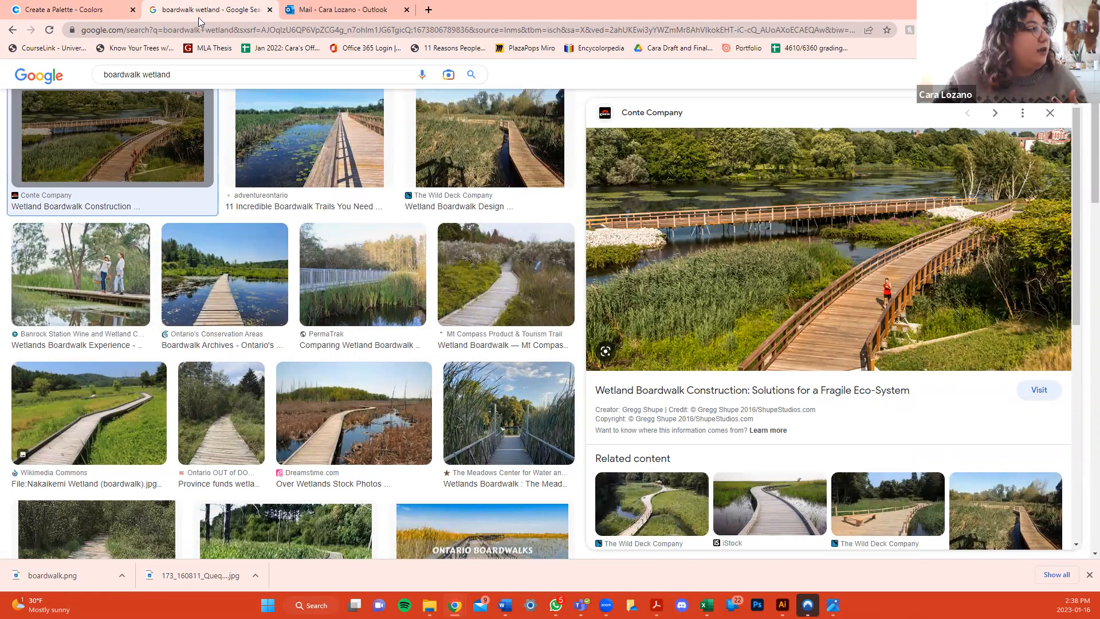
Load 173_160811_Quequechan_River_Rail_Trail-768x384.jpg into the Coolors image picker.
click(79, 8)
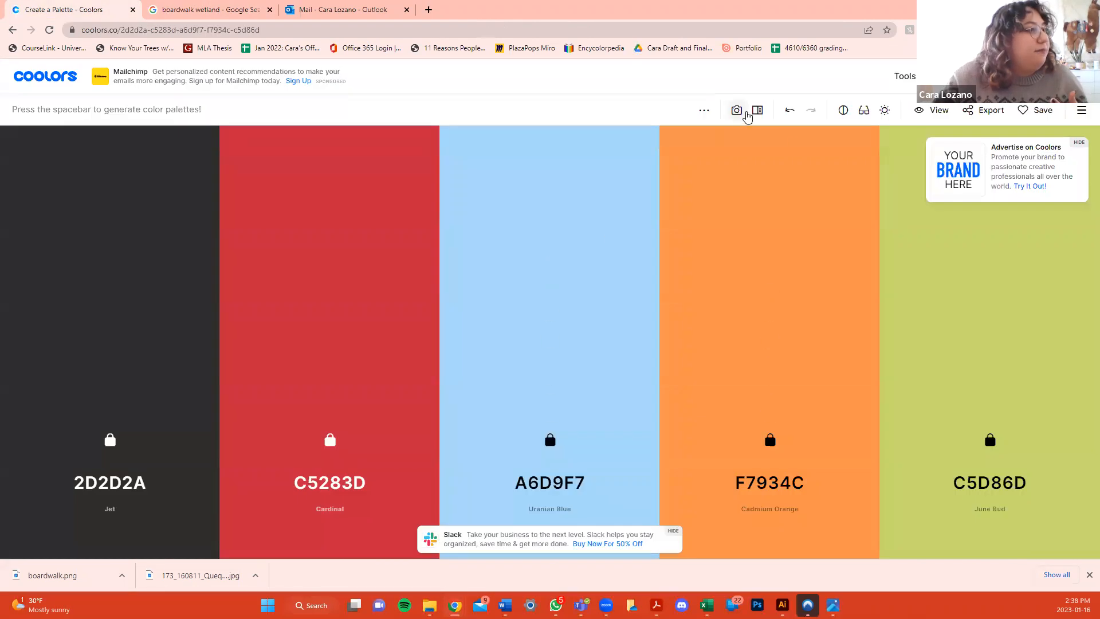
click(738, 112)
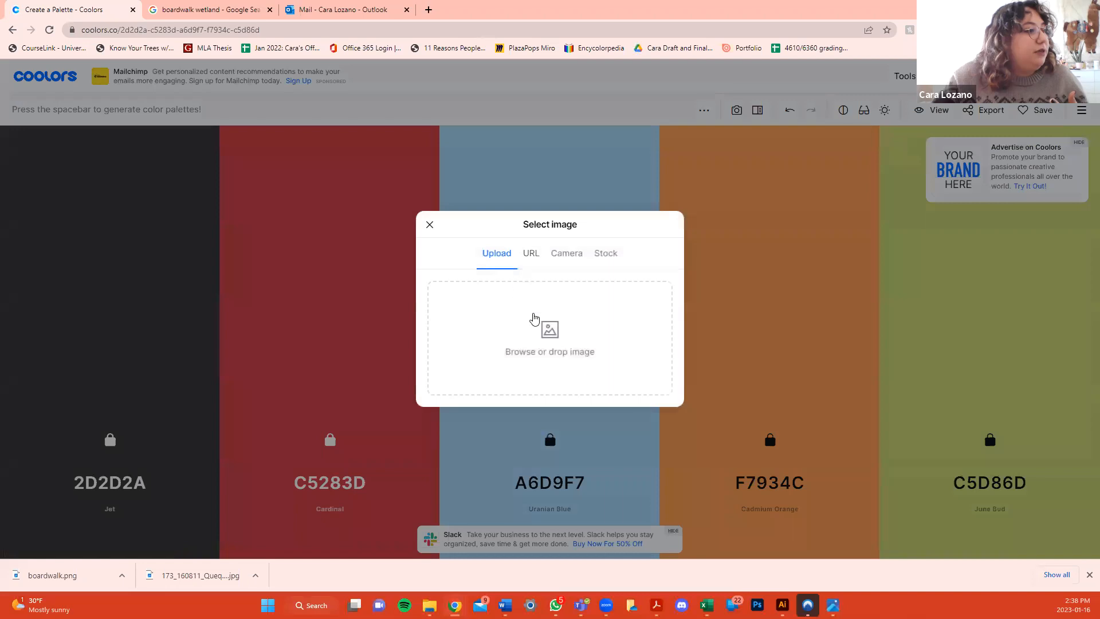
click(533, 317)
click(140, 114)
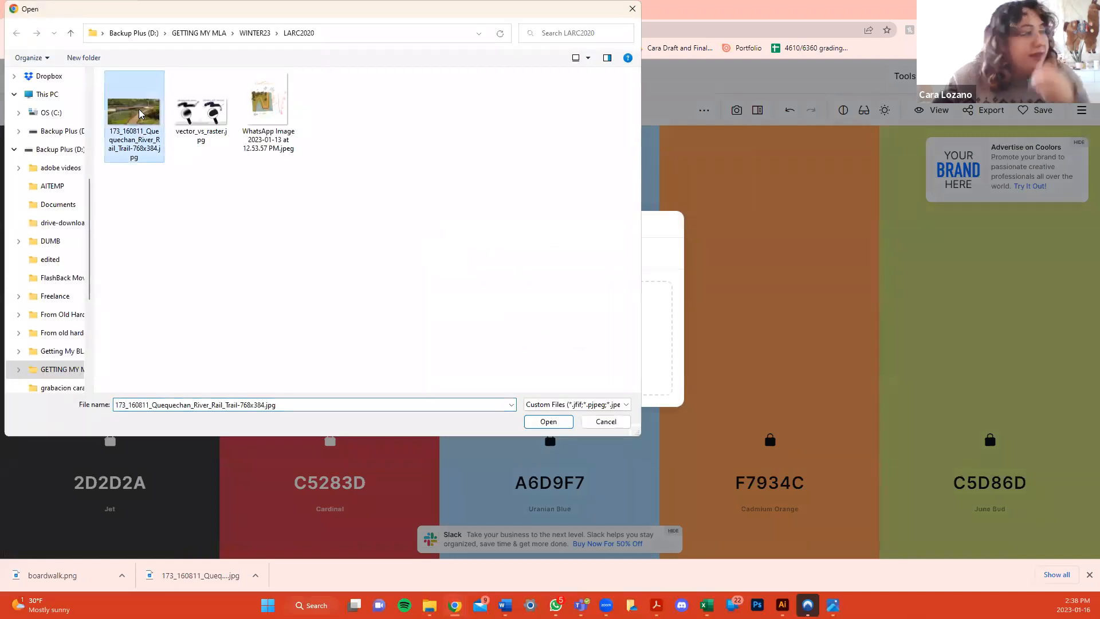
double_click(141, 113)
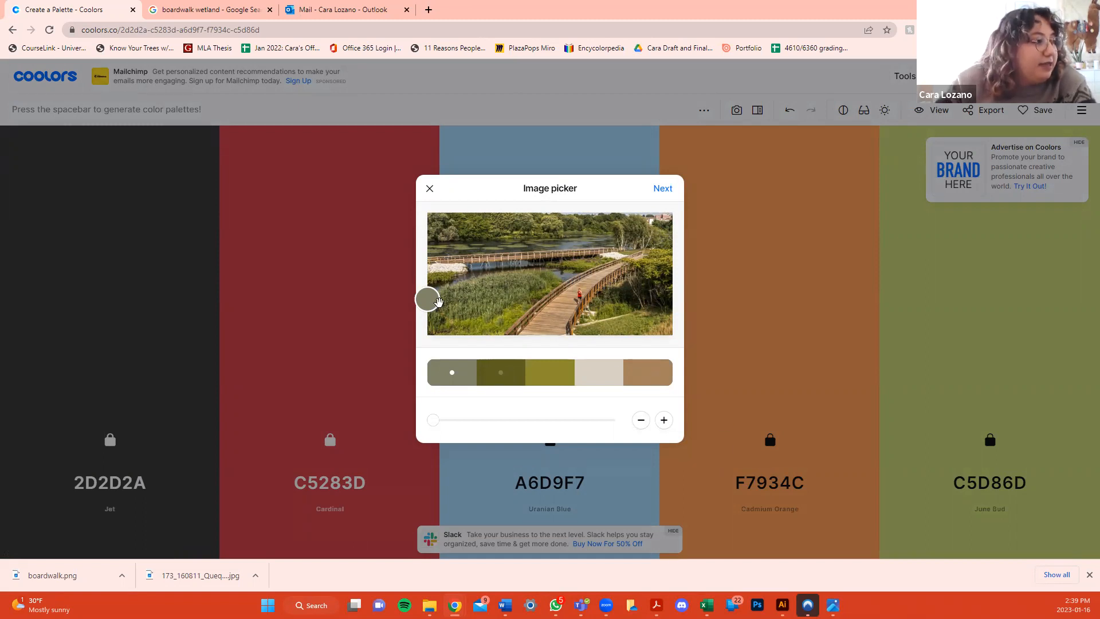
Resample the first, fifth and fourth swatches from the photo as slate gray, copper and tan, and open the palette in the generator.
drag(433, 301, 476, 268)
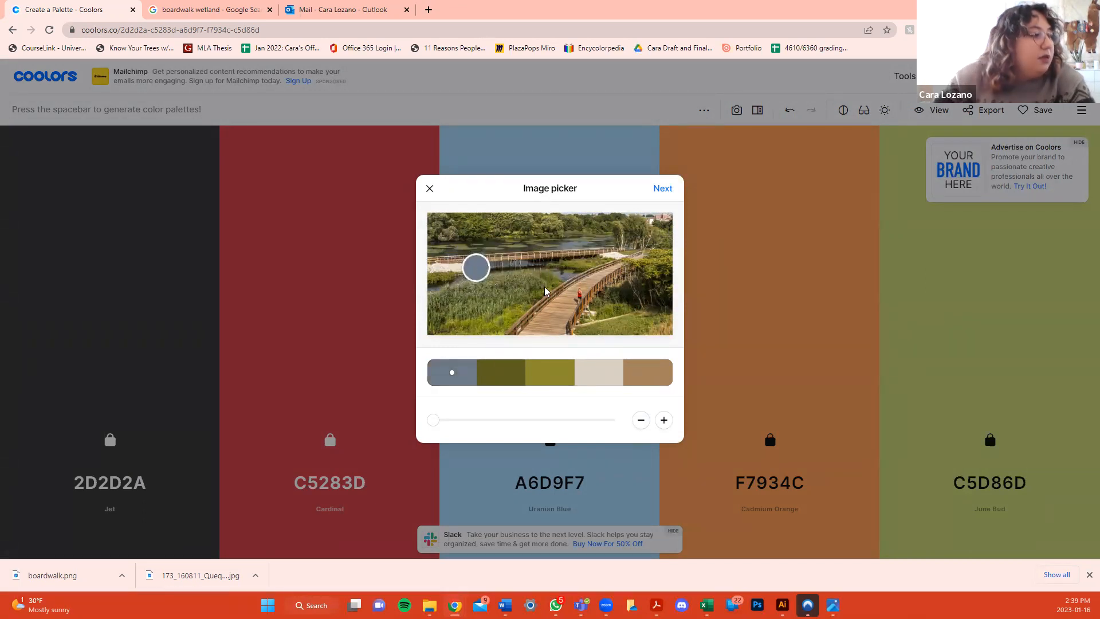
click(646, 373)
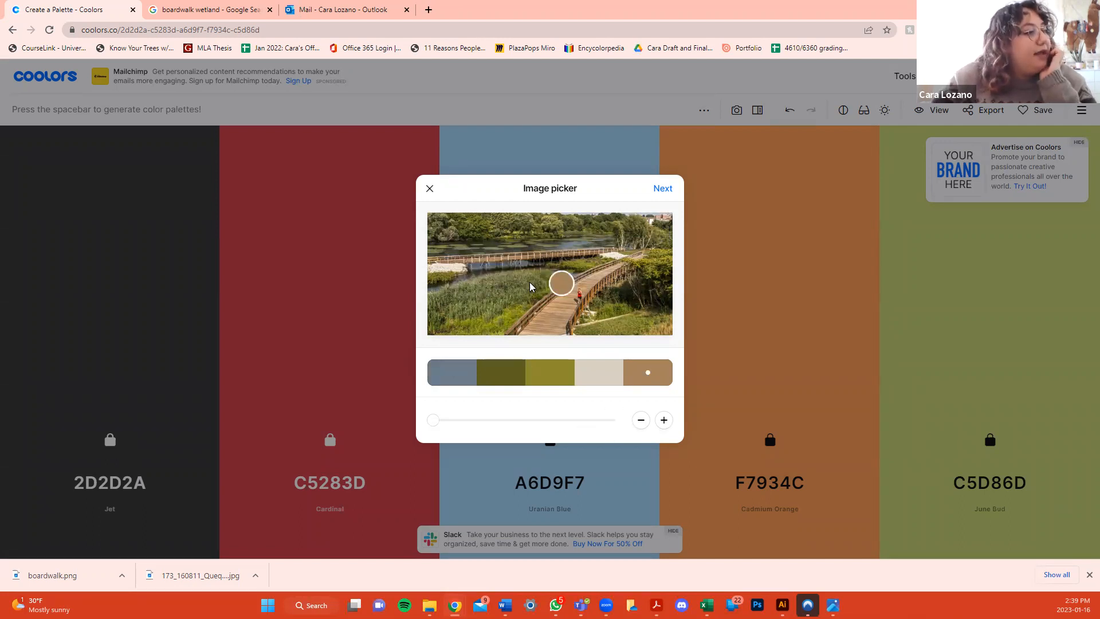
drag(557, 284, 573, 314)
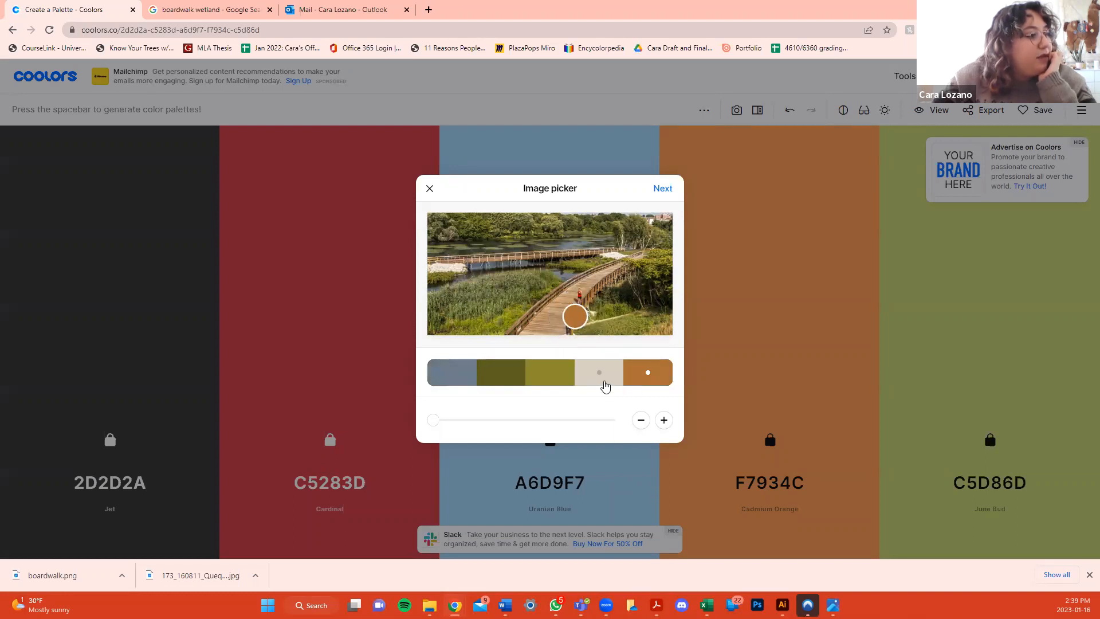
click(600, 378)
drag(614, 256, 600, 274)
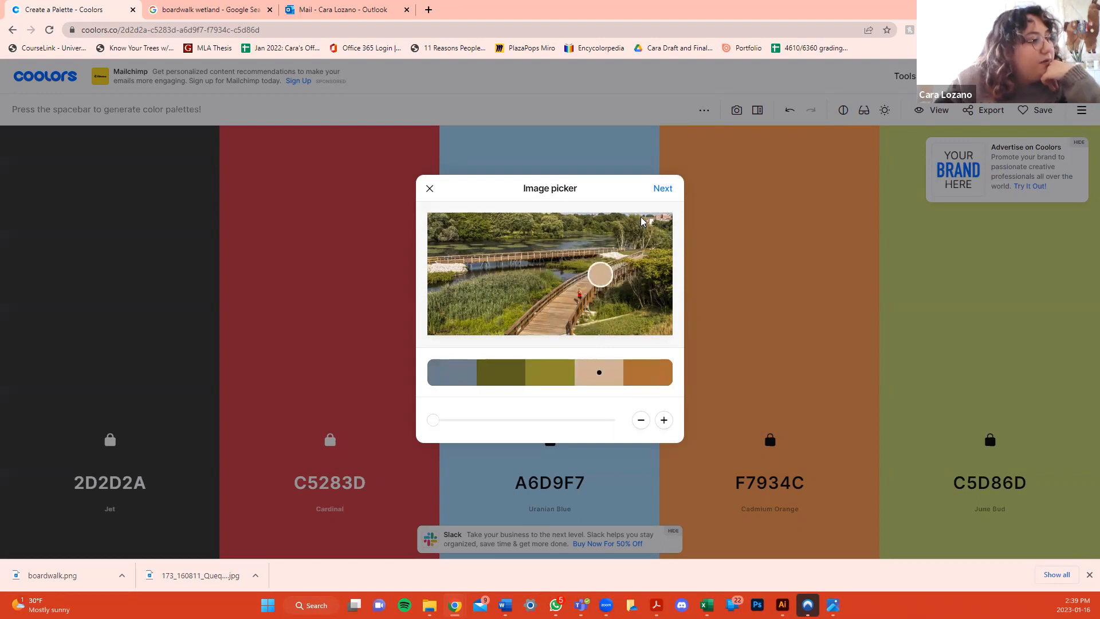
click(662, 191)
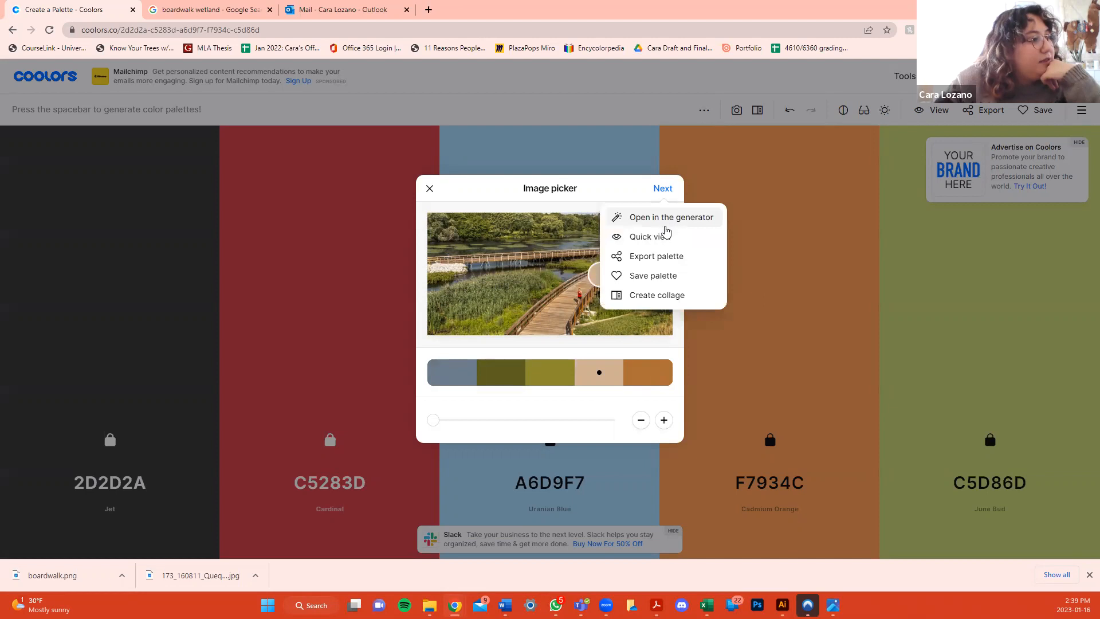
click(662, 221)
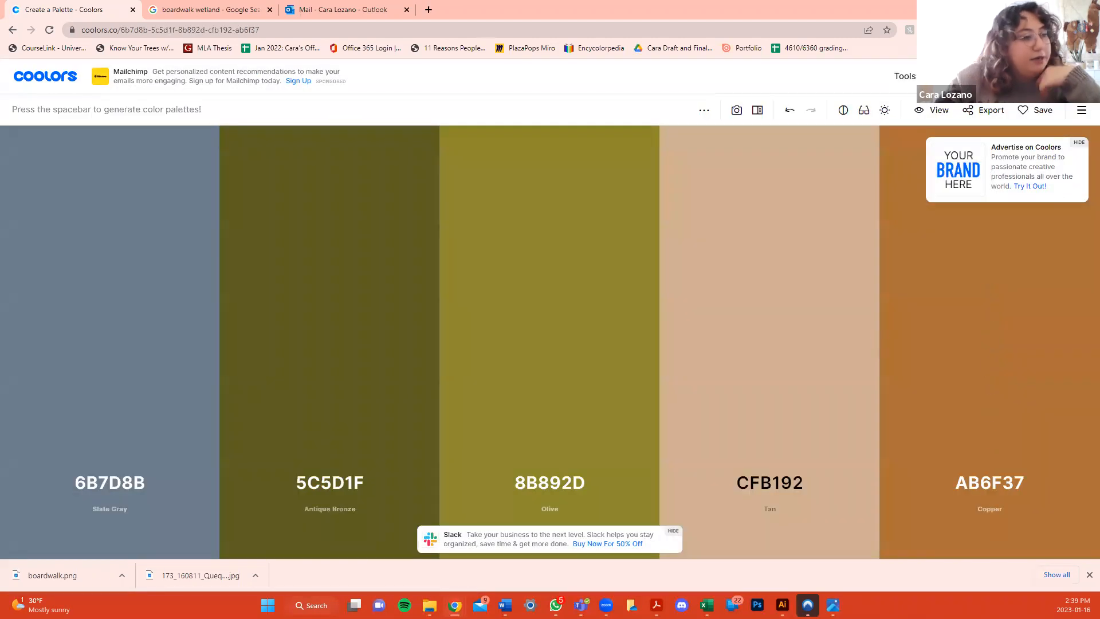
Dismiss the export options and copy a screenshot strip of the photo-based palette from 6B7D8B to AB6F37.
click(983, 110)
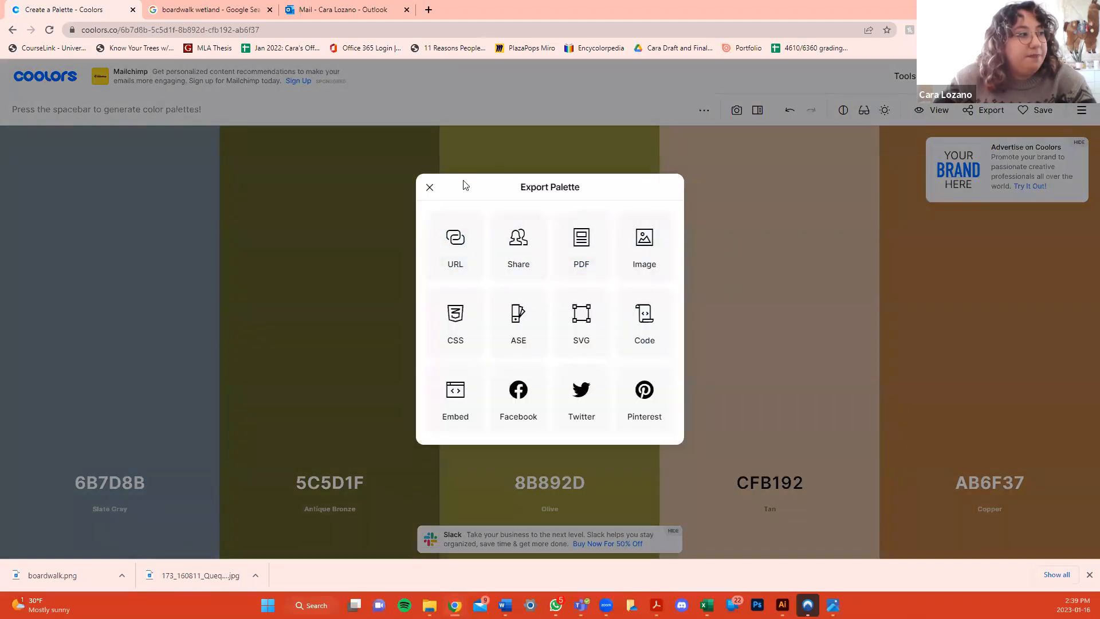
click(430, 187)
key(Print)
drag(12, 300, 1078, 523)
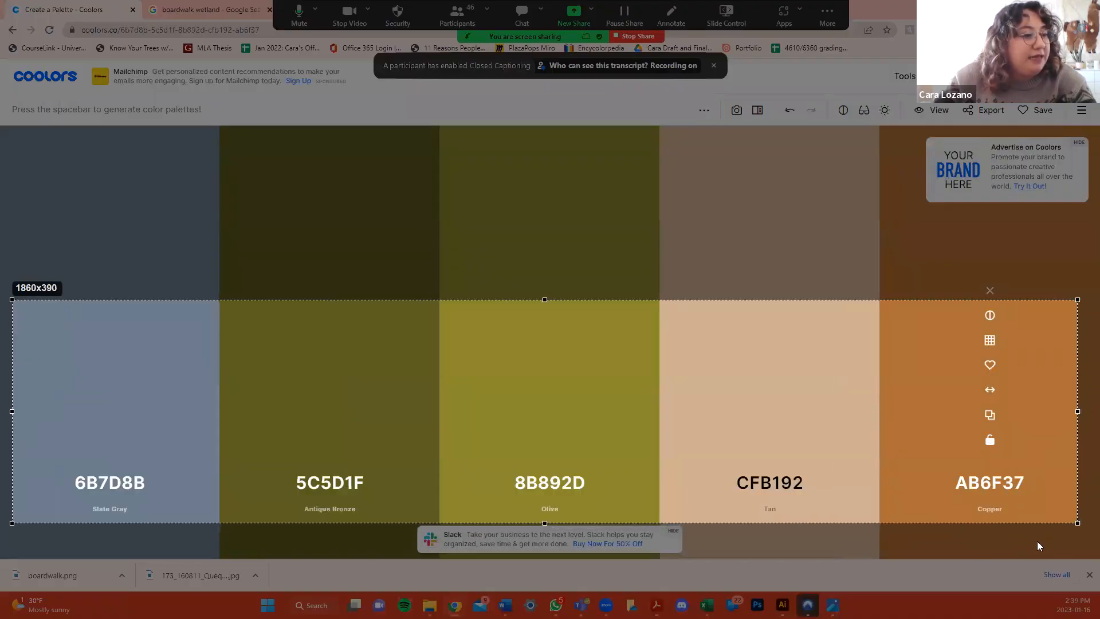
key(ctrl+c)
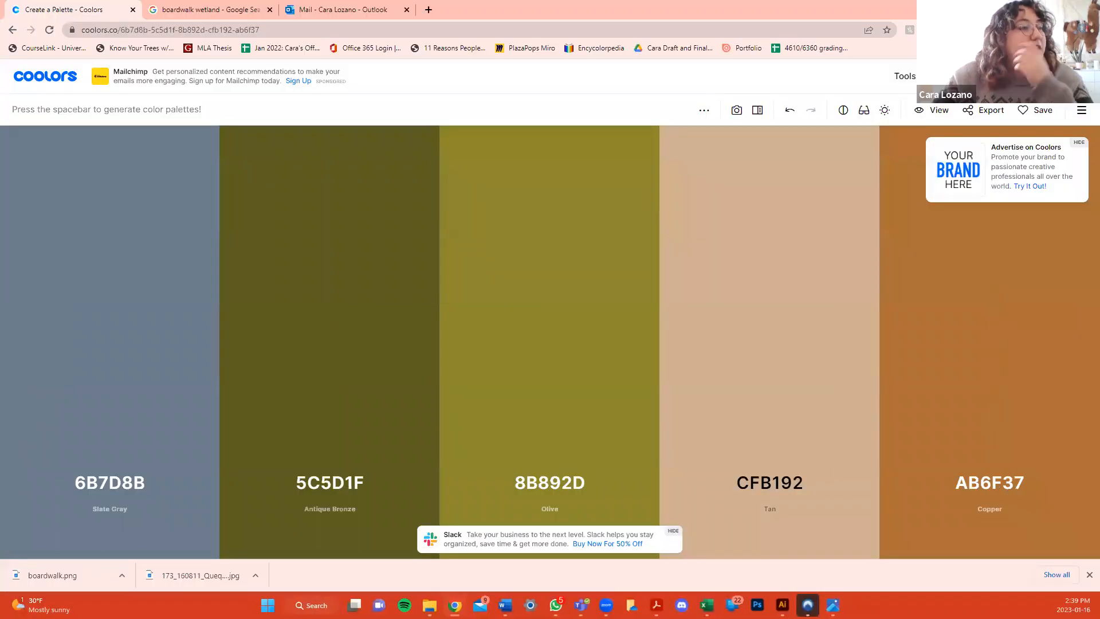
Switch to Illustrator, paste the photo-based palette and scale it to about 3.42 in wide directly below the first palette.
key(alt+Tab)
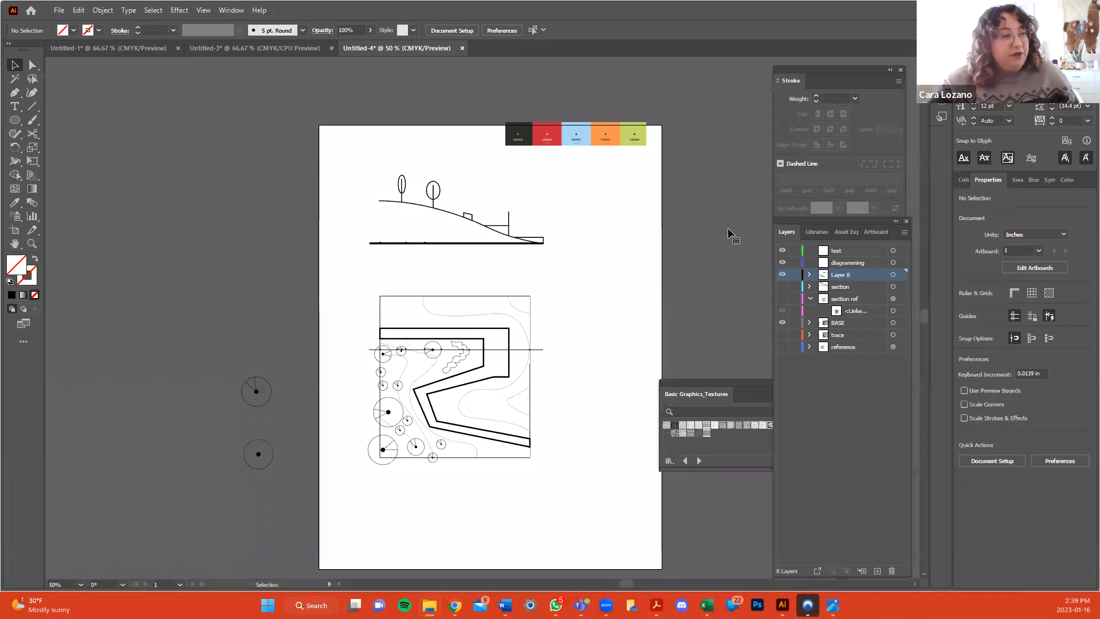
key(ctrl+v)
drag(484, 208, 481, 280)
drag(479, 343, 571, 166)
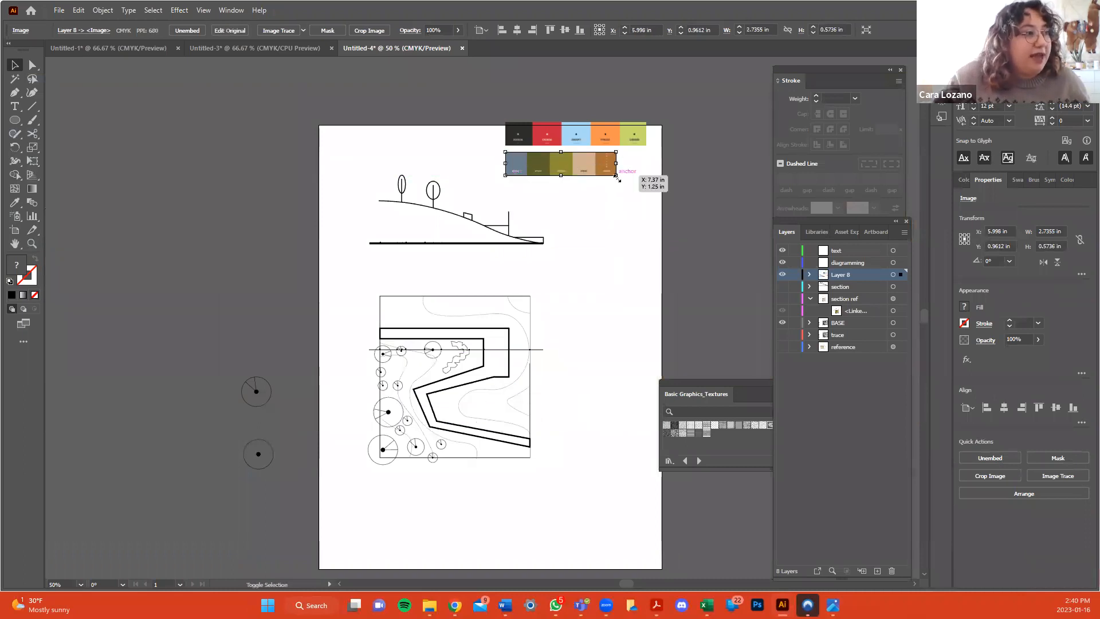
drag(635, 194, 664, 202)
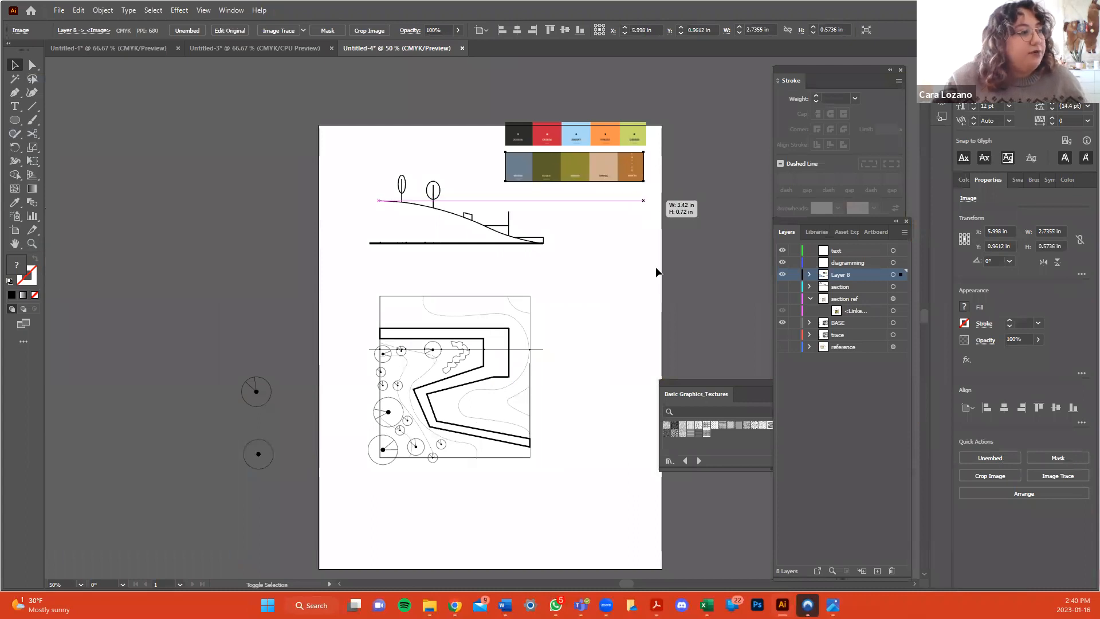
click(657, 273)
Fill the boardwalk shape in the plan with the copper colour sampled from the second palette, and deselect it.
click(509, 367)
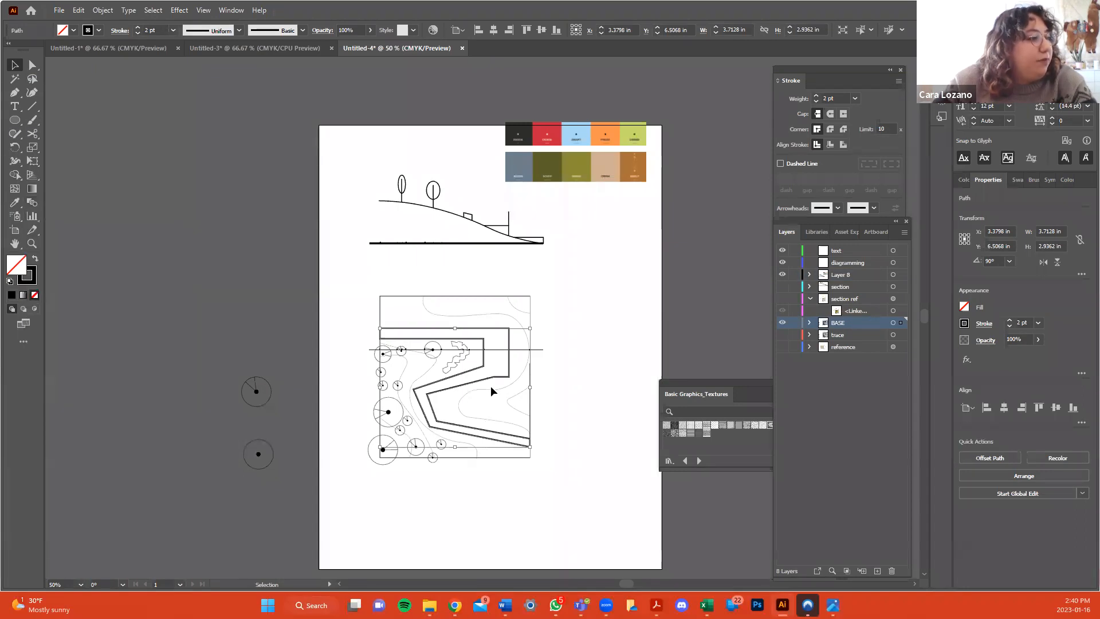
key(i)
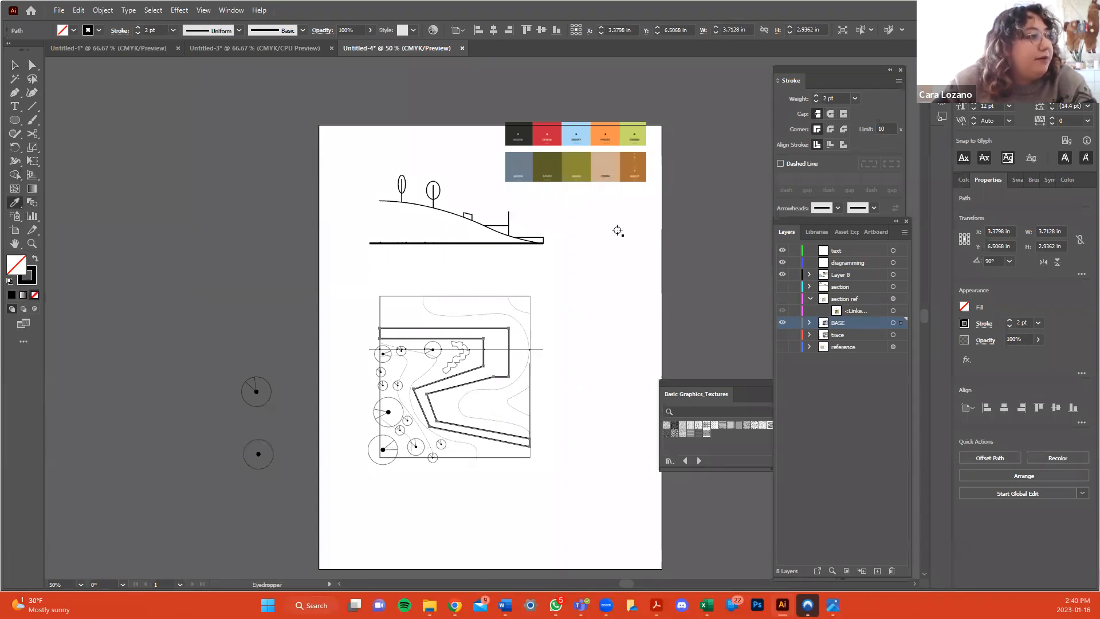
click(623, 171)
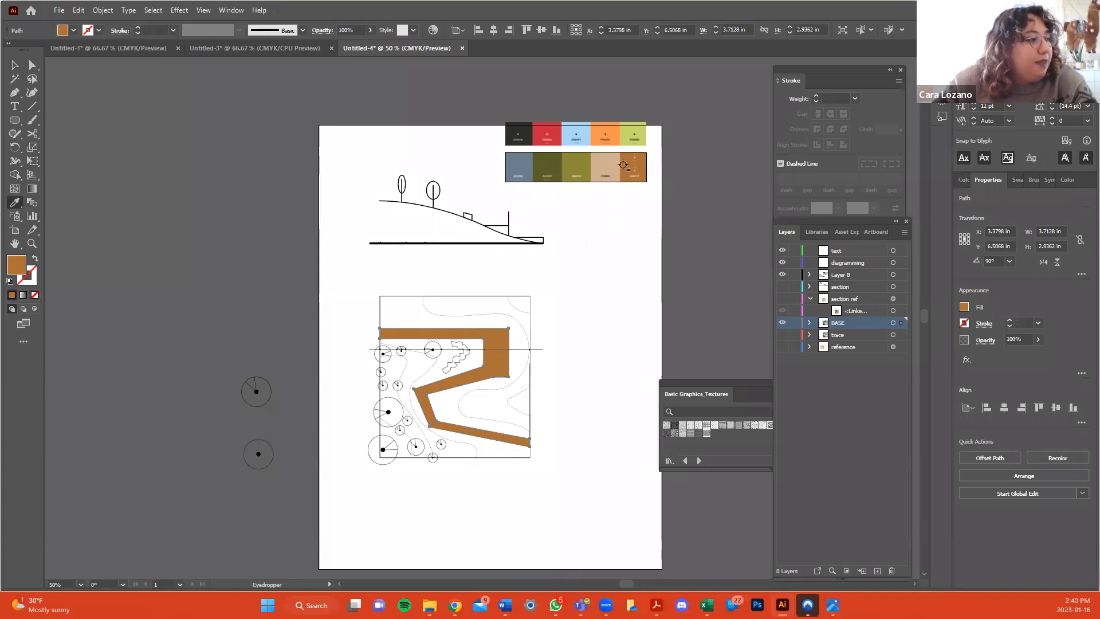
key(v)
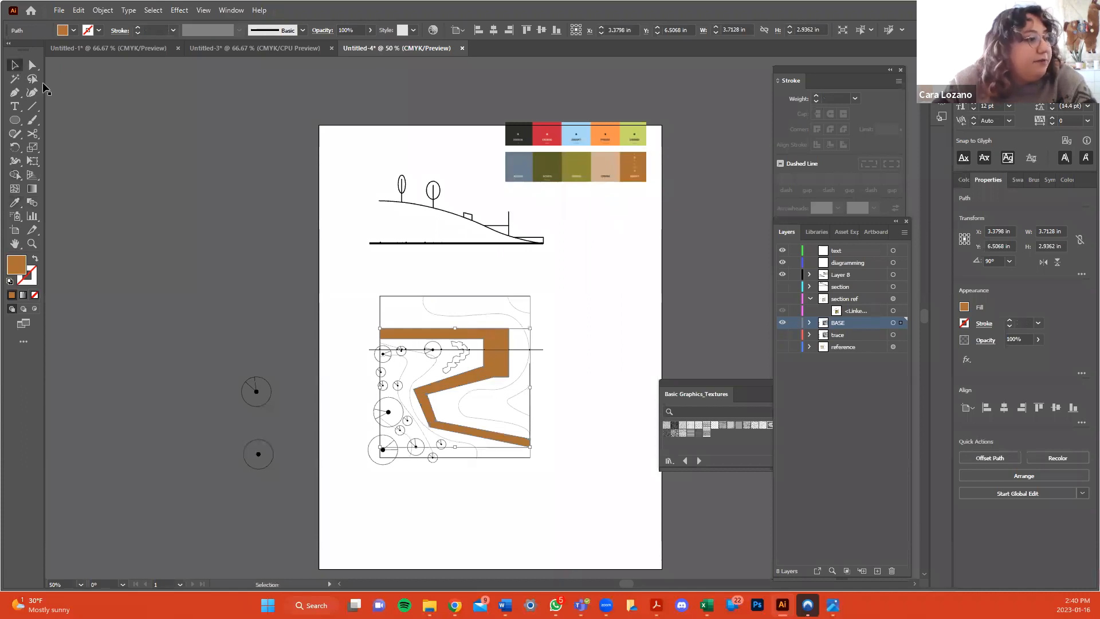
key(ctrl+shift+a)
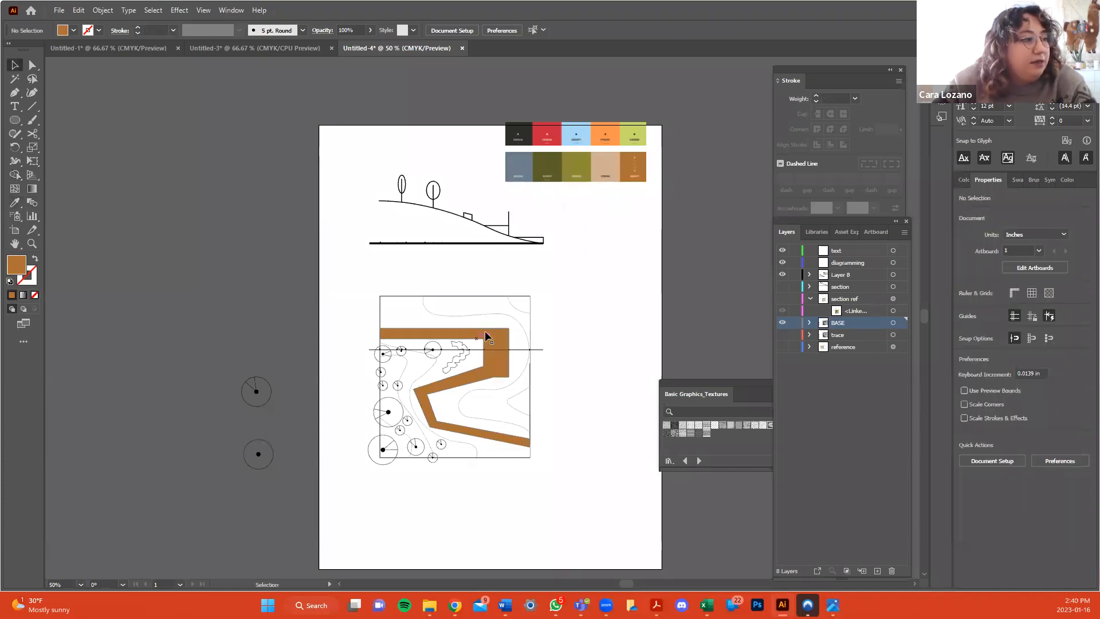
Try a black outline on the copper boardwalk shape, remove the outline again and deselect.
click(505, 362)
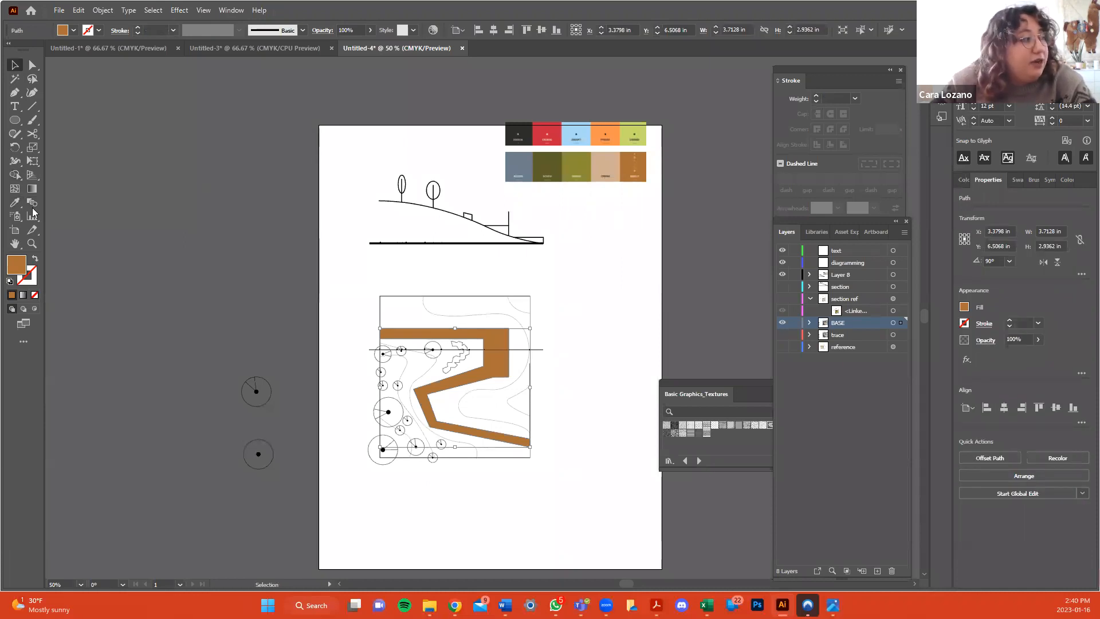
click(32, 274)
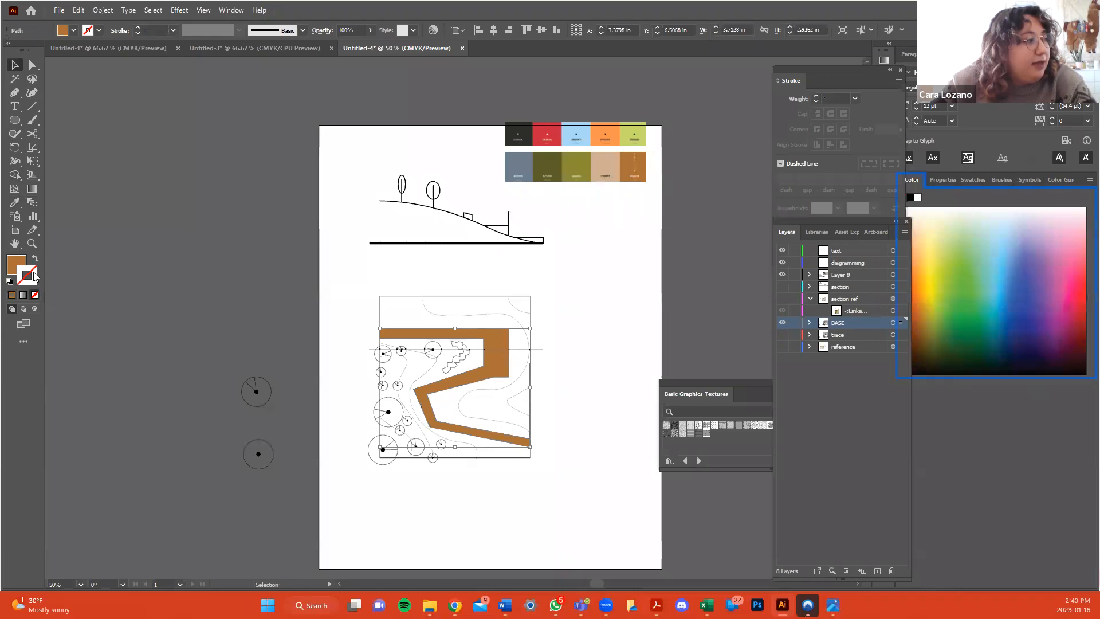
click(12, 295)
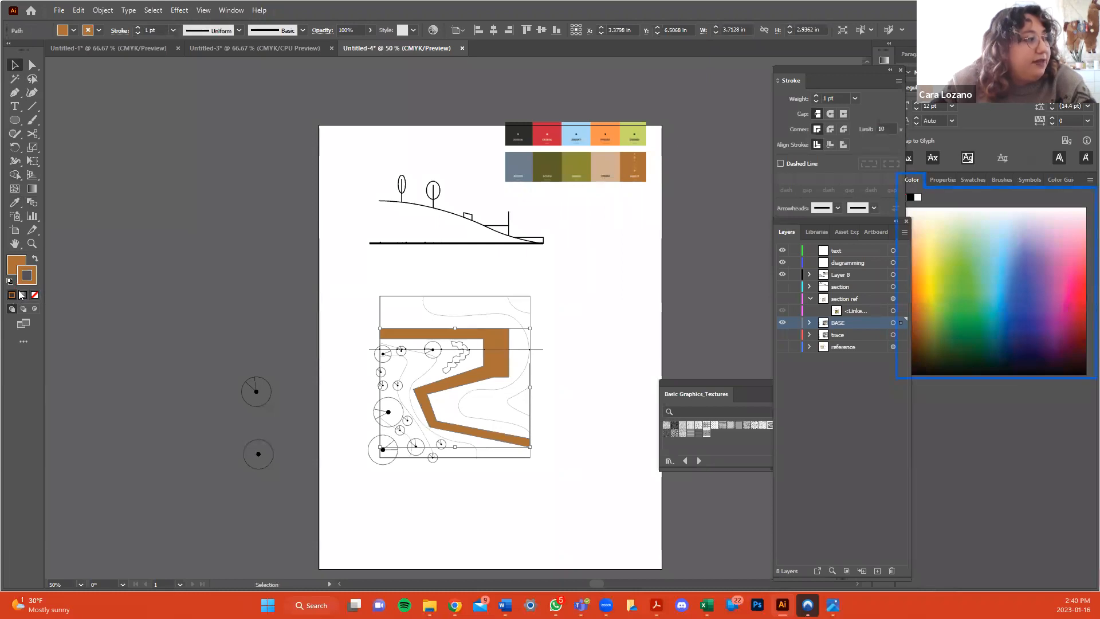
double_click(24, 279)
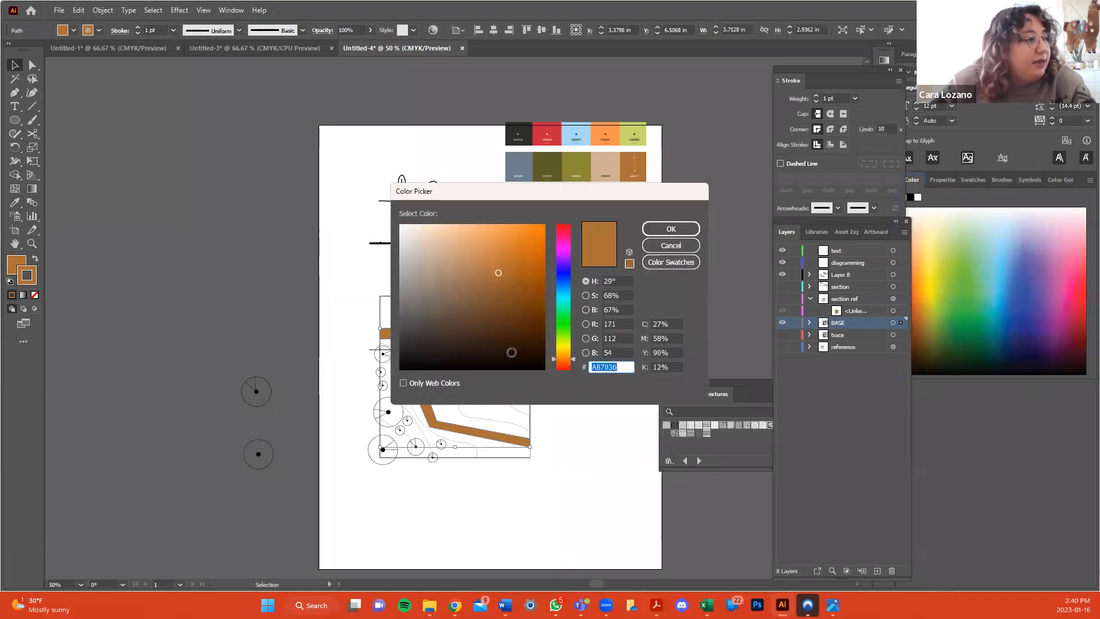
click(462, 324)
mouse_move(442, 330)
mouse_down()
mouse_move(440, 344)
mouse_move(533, 366)
mouse_up()
click(663, 231)
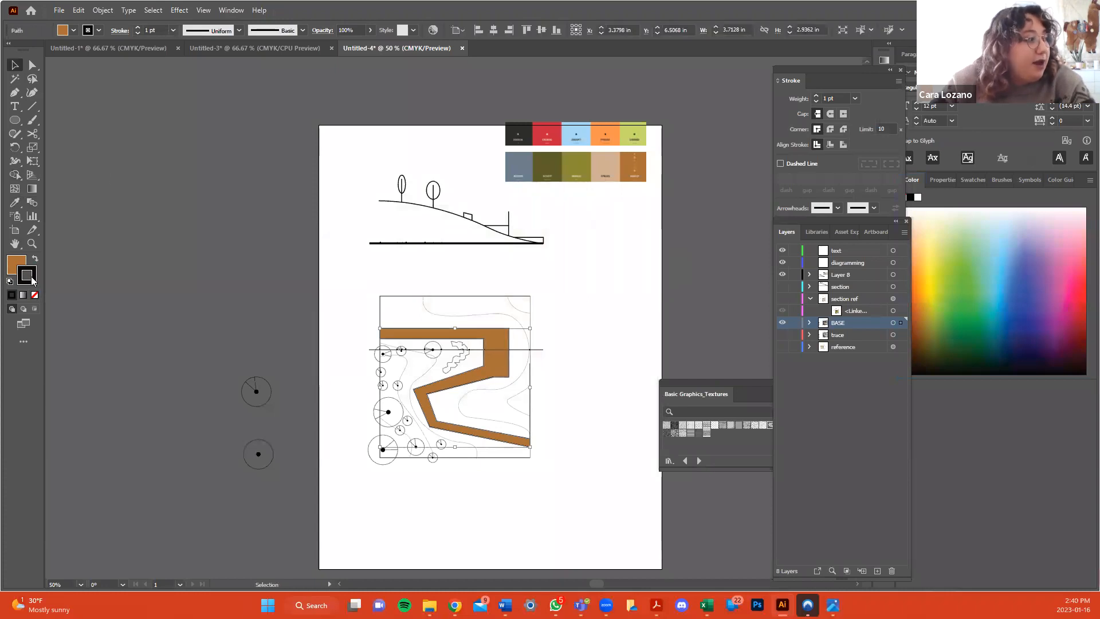
click(35, 295)
click(583, 346)
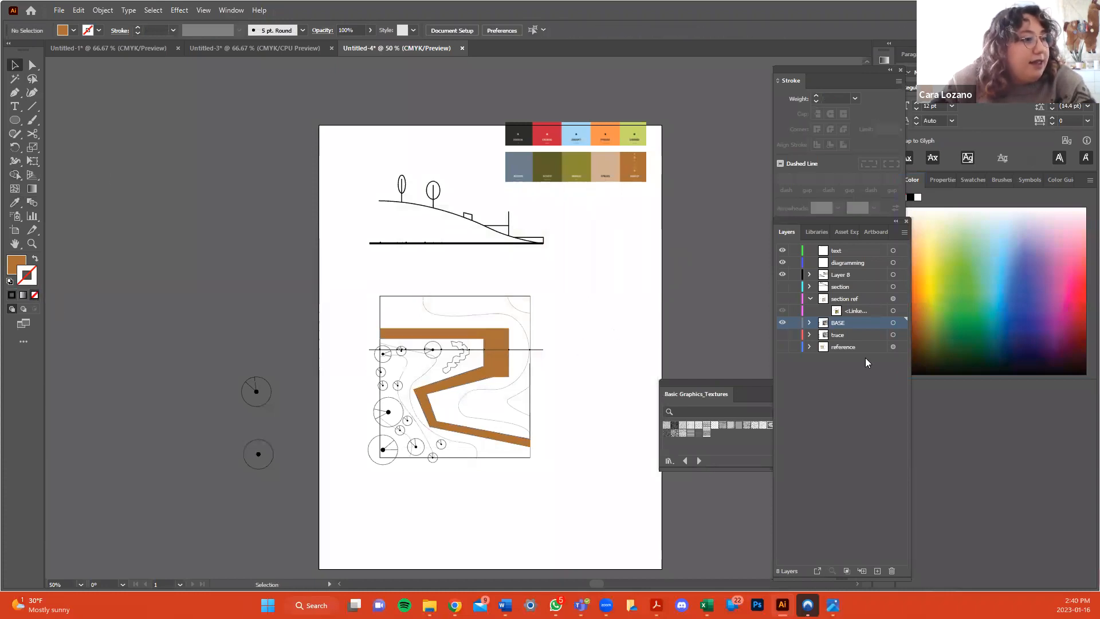
Try to move the trace layer above BASE in the layer order, and undo the misplaced moves.
click(836, 337)
drag(836, 338, 806, 325)
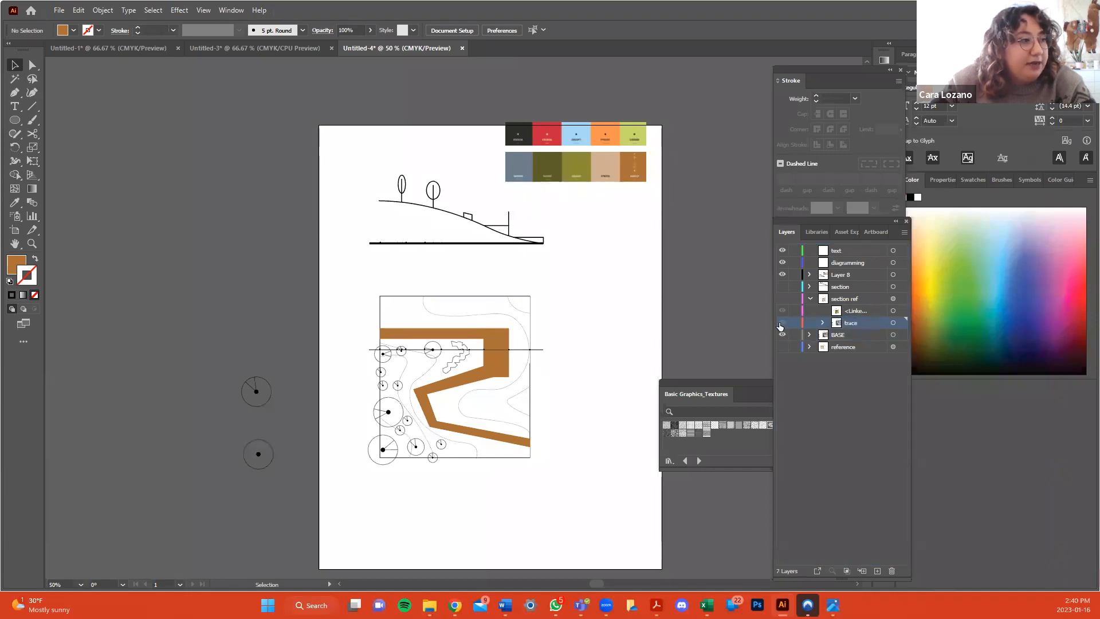
mouse_move(848, 323)
mouse_down()
mouse_move(839, 292)
mouse_move(806, 297)
mouse_up()
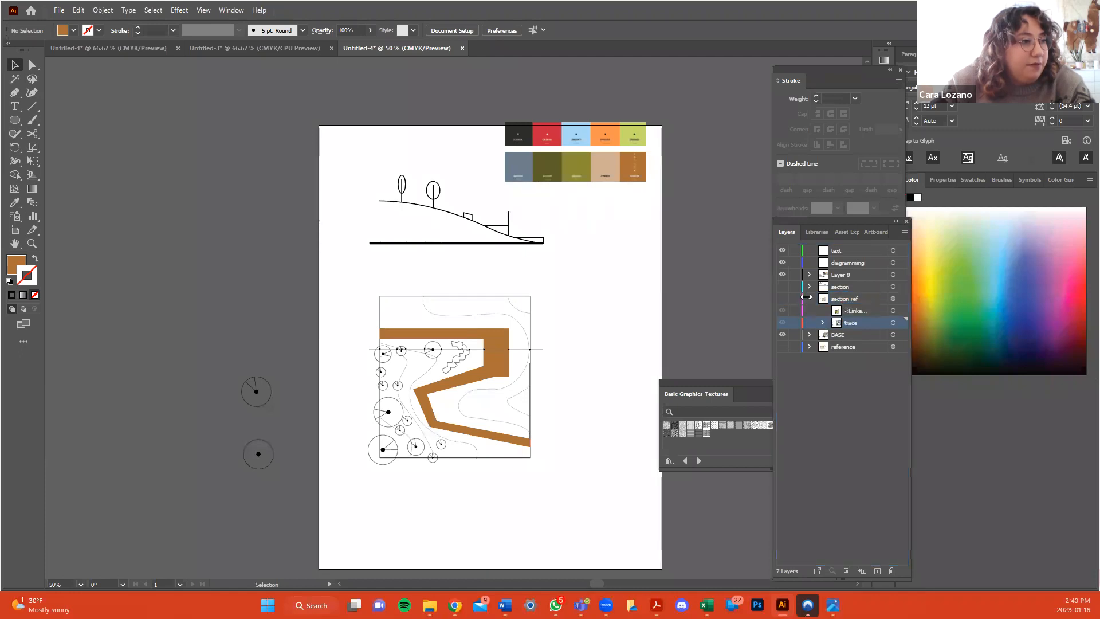
key(ctrl+z)
mouse_move(840, 332)
mouse_down()
mouse_move(857, 326)
mouse_move(854, 297)
mouse_up()
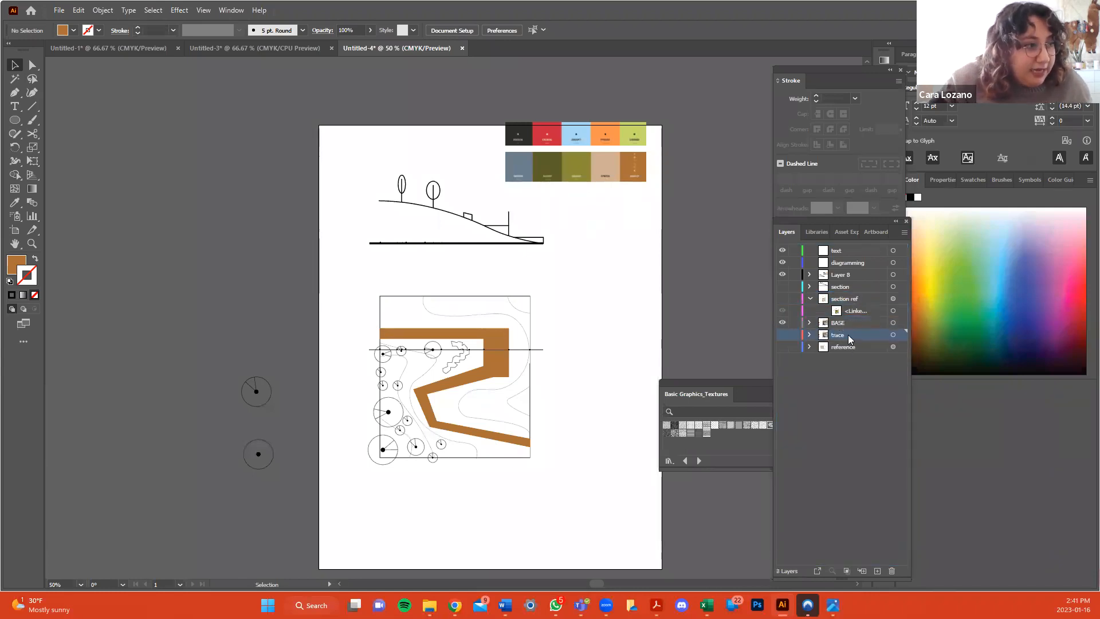
drag(841, 329, 837, 324)
key(ctrl+z)
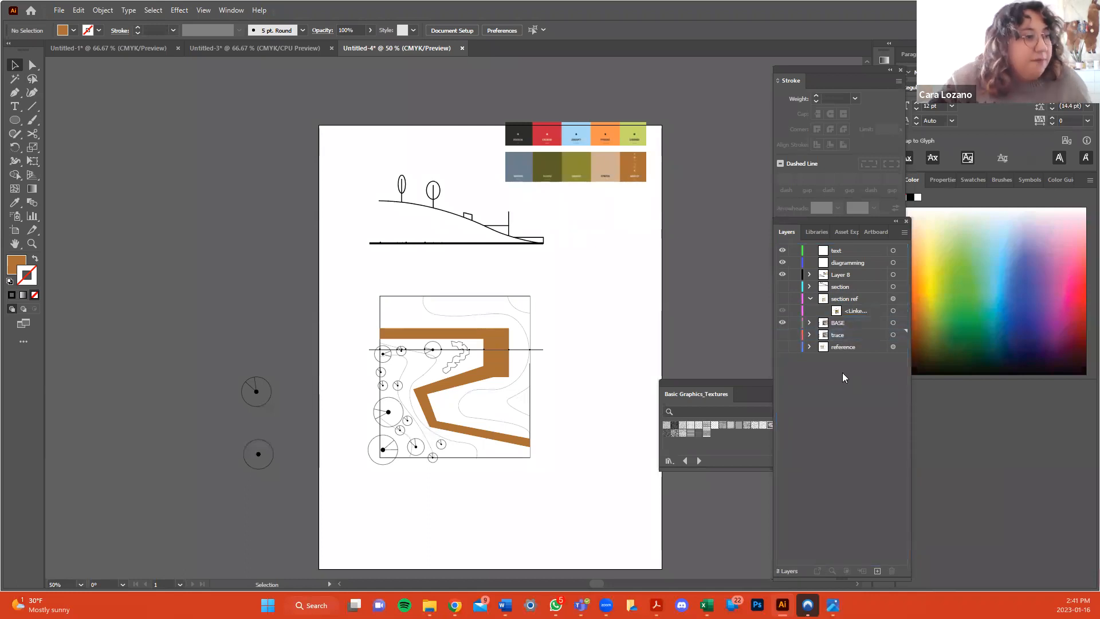
Collapse the section ref layer and move the trace layer directly above BASE.
click(811, 300)
click(828, 320)
drag(843, 324, 840, 305)
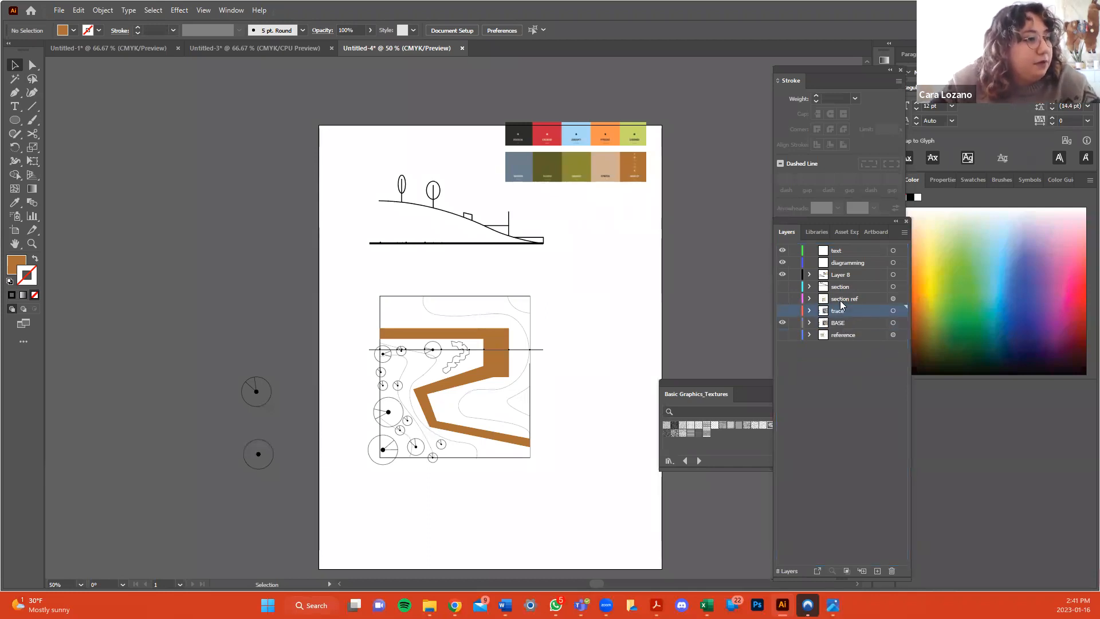
Toggle the trace layer's visibility to compare the plan with and without outlines, leaving the layer hidden.
click(782, 311)
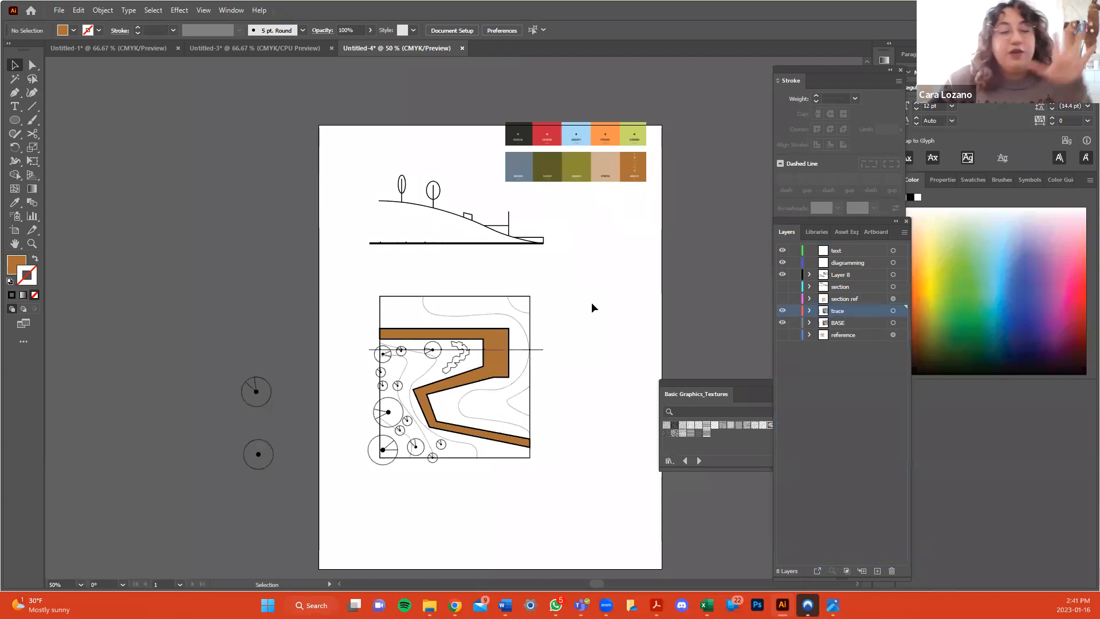
click(781, 311)
click(780, 311)
click(781, 310)
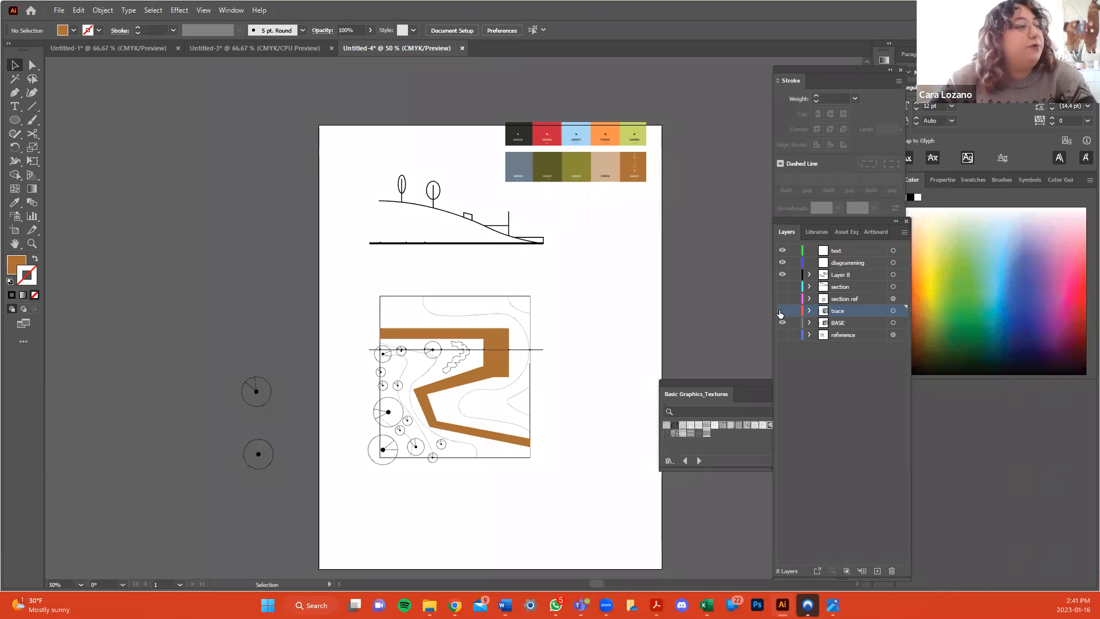
Fill the group of plan trees with the dark olive sampled from the second palette, and deselect it.
click(394, 403)
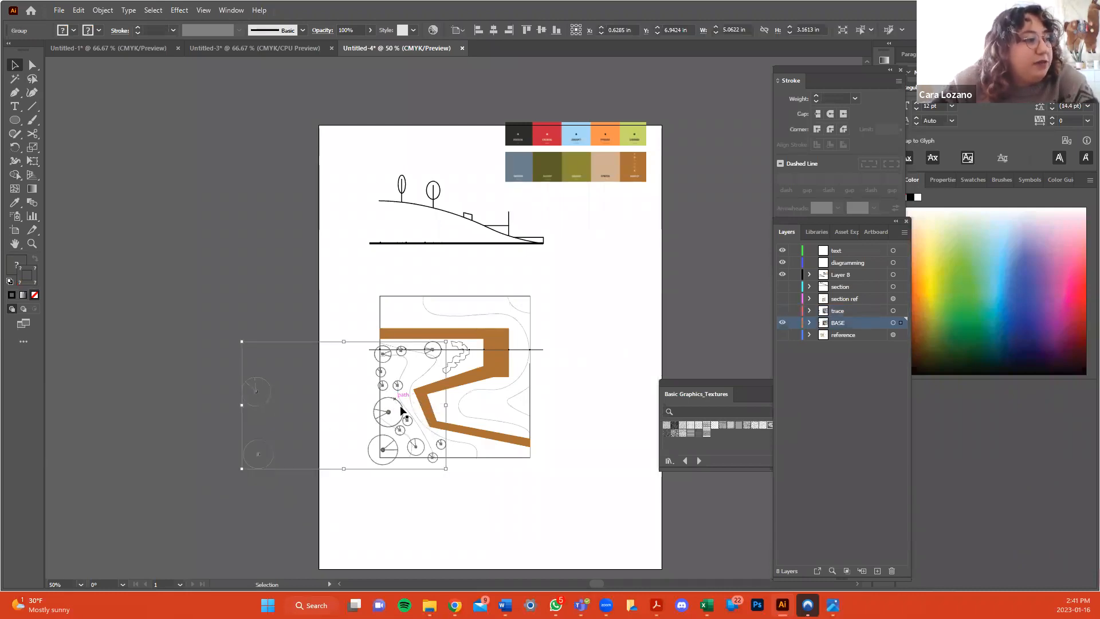
click(15, 202)
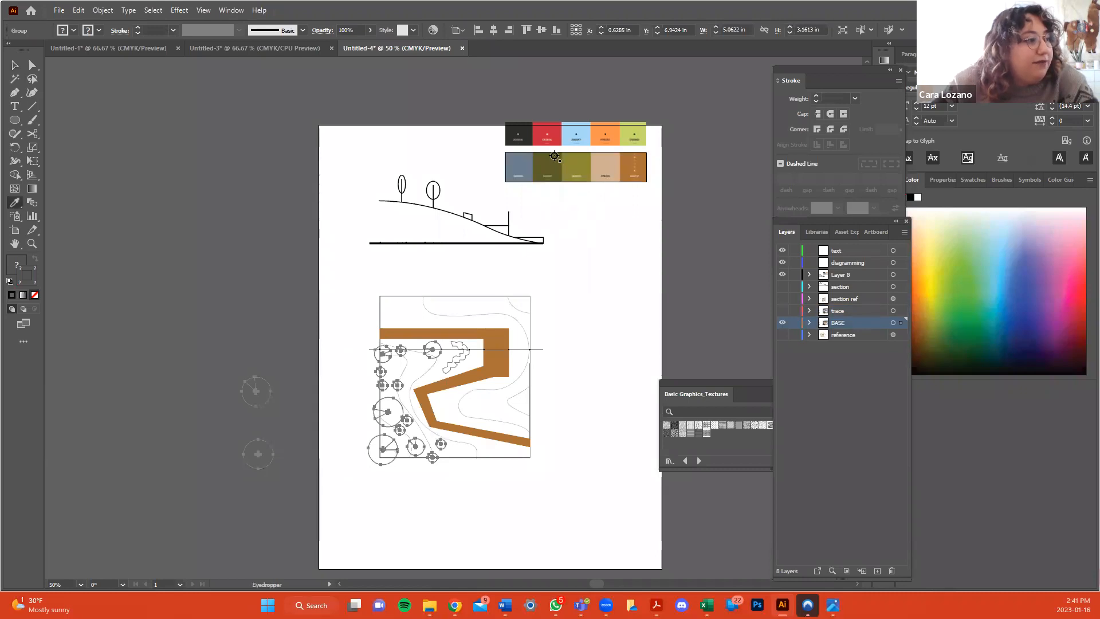
click(551, 163)
click(15, 65)
click(601, 365)
Fill the small jagged shape inside the boardwalk bend with the tan sampled from the second palette, and deselect it.
click(463, 358)
click(14, 202)
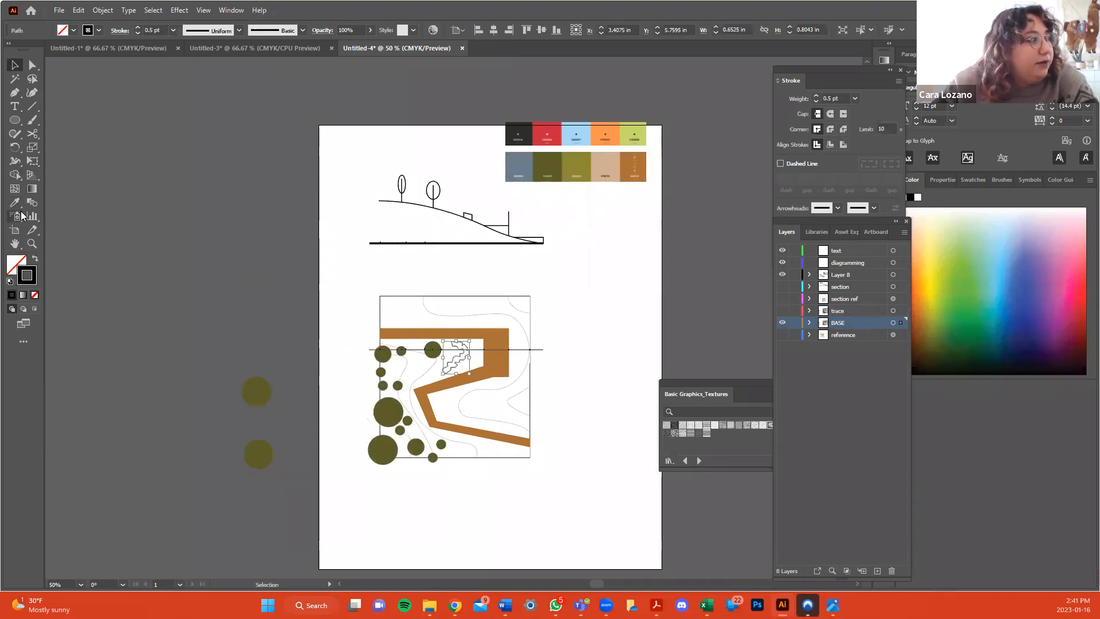
click(593, 168)
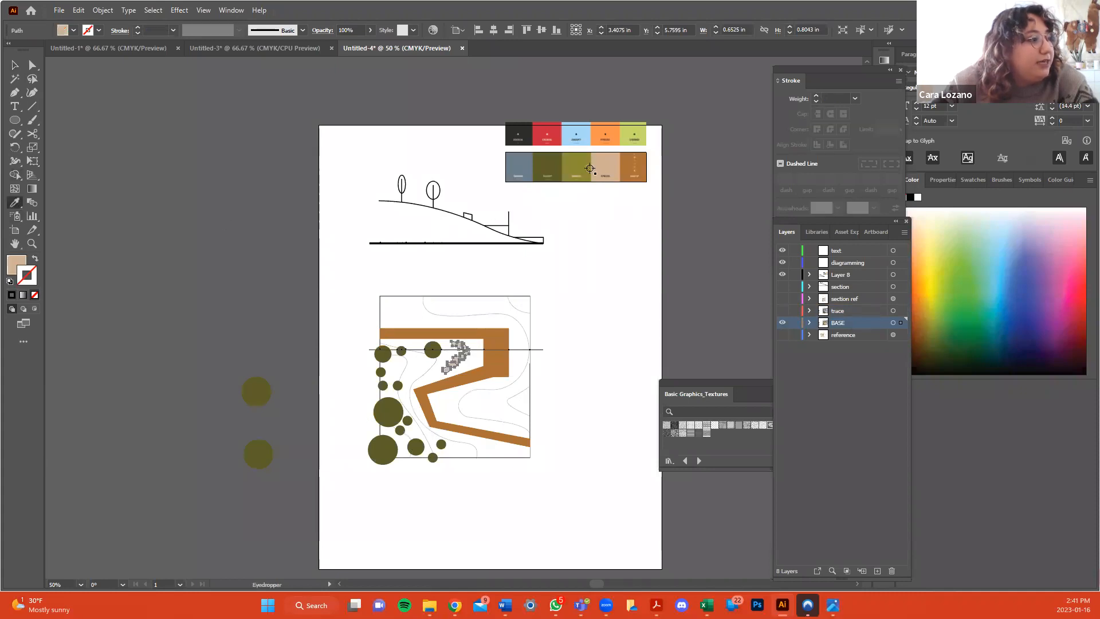
click(15, 65)
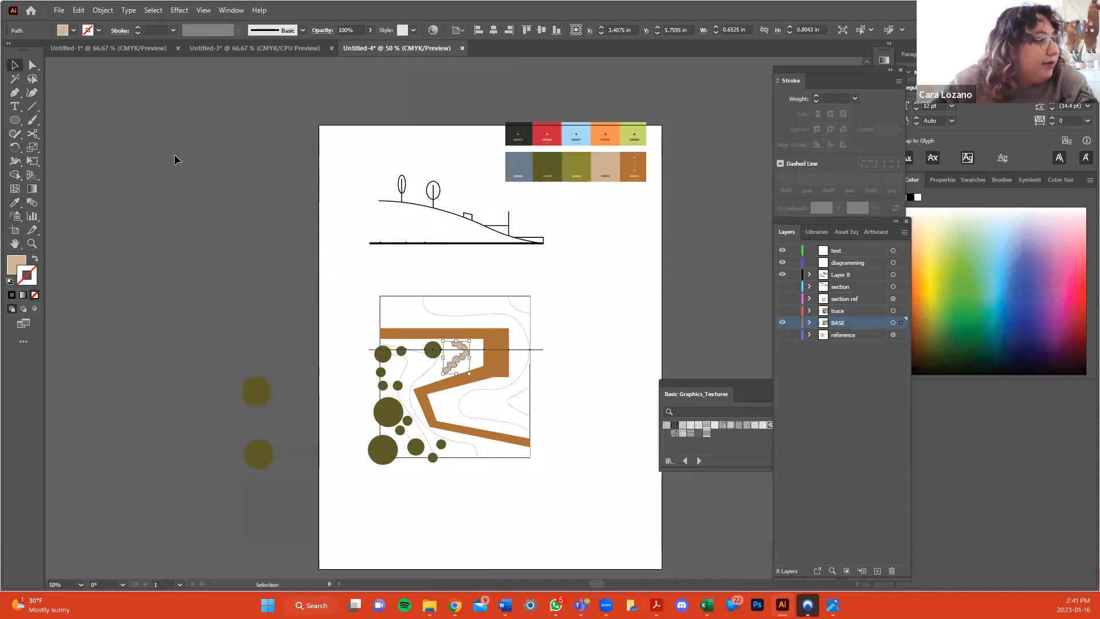
click(613, 304)
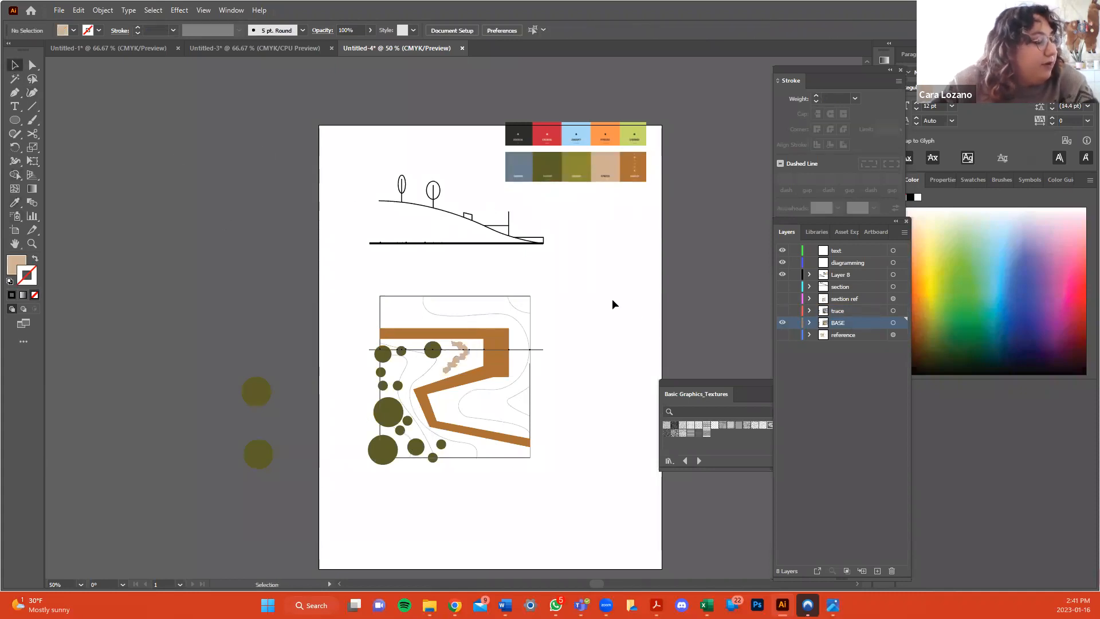
Fill the plan's square boundary with the olive green sampled from the middle swatch of the second palette, and deselect it.
click(498, 293)
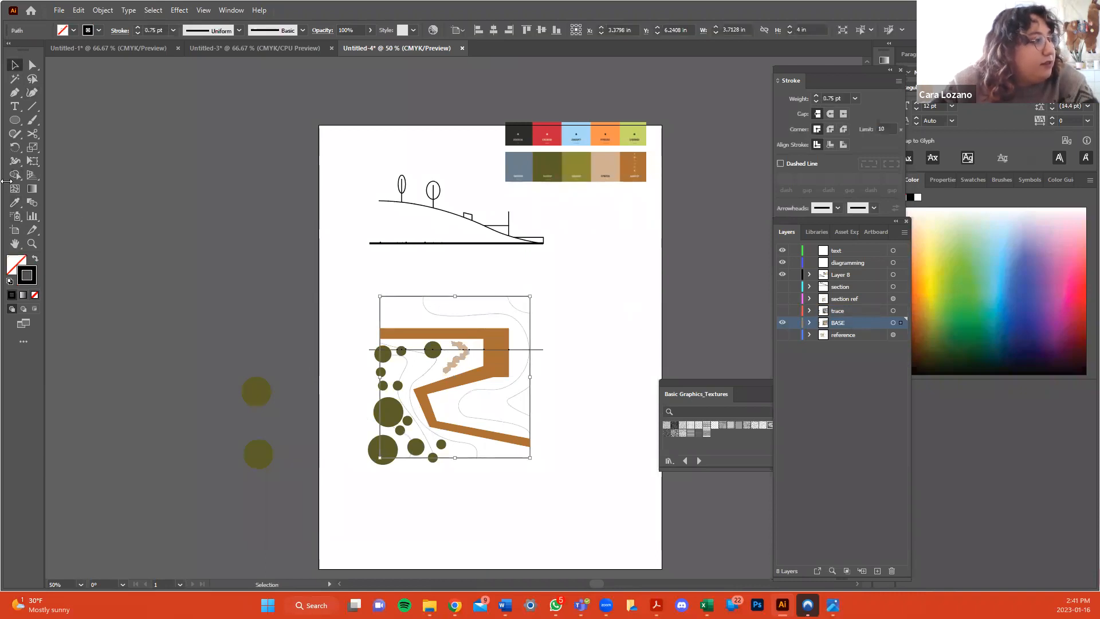
click(15, 202)
click(576, 166)
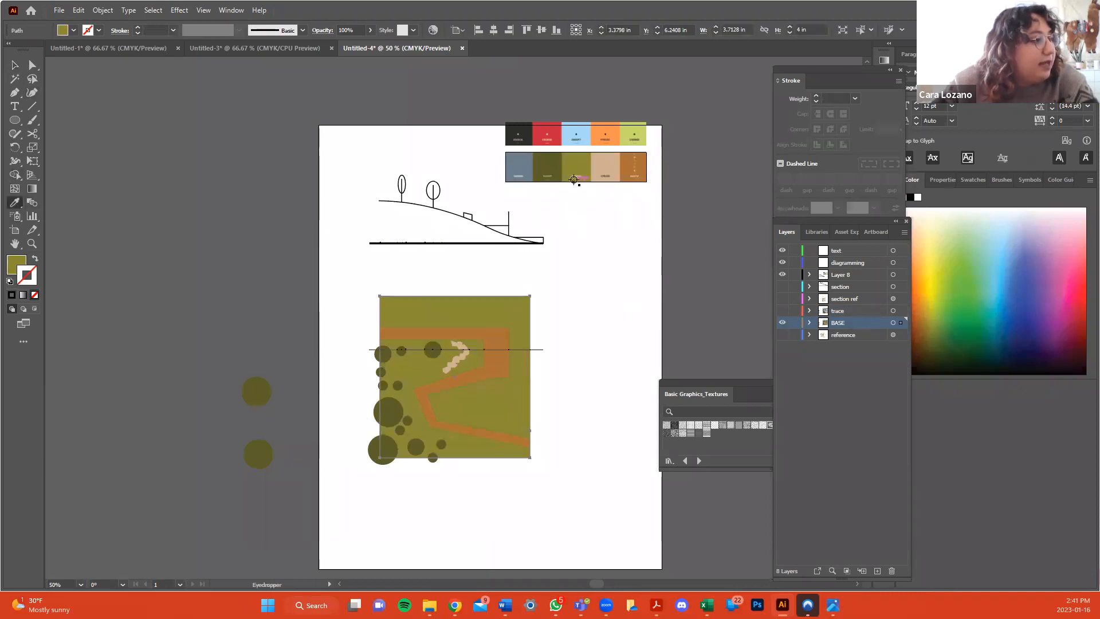
click(14, 65)
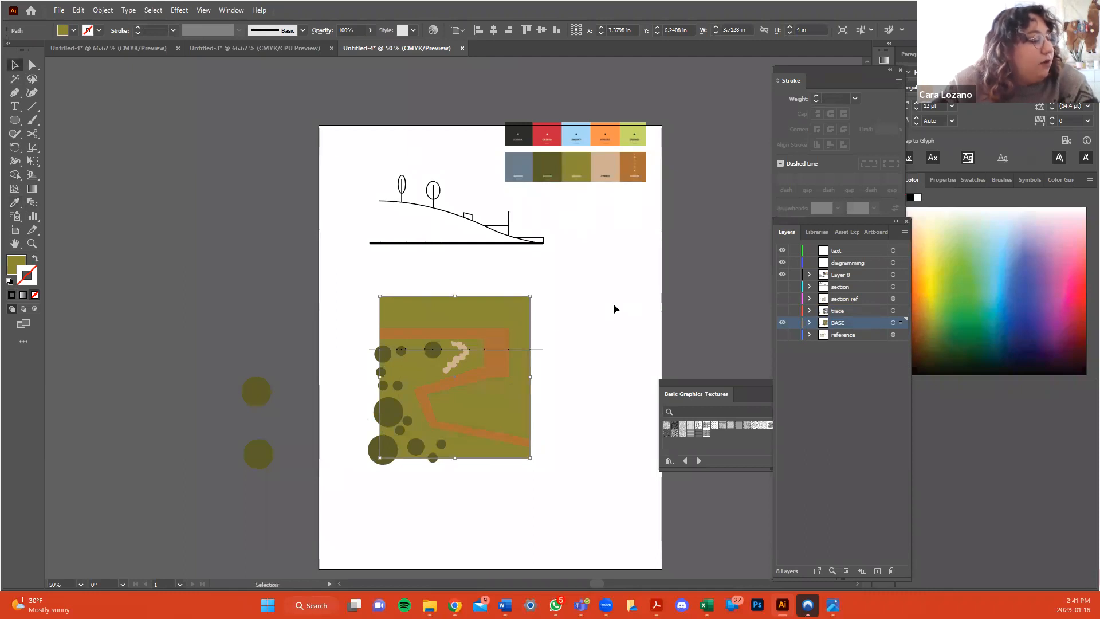
click(613, 305)
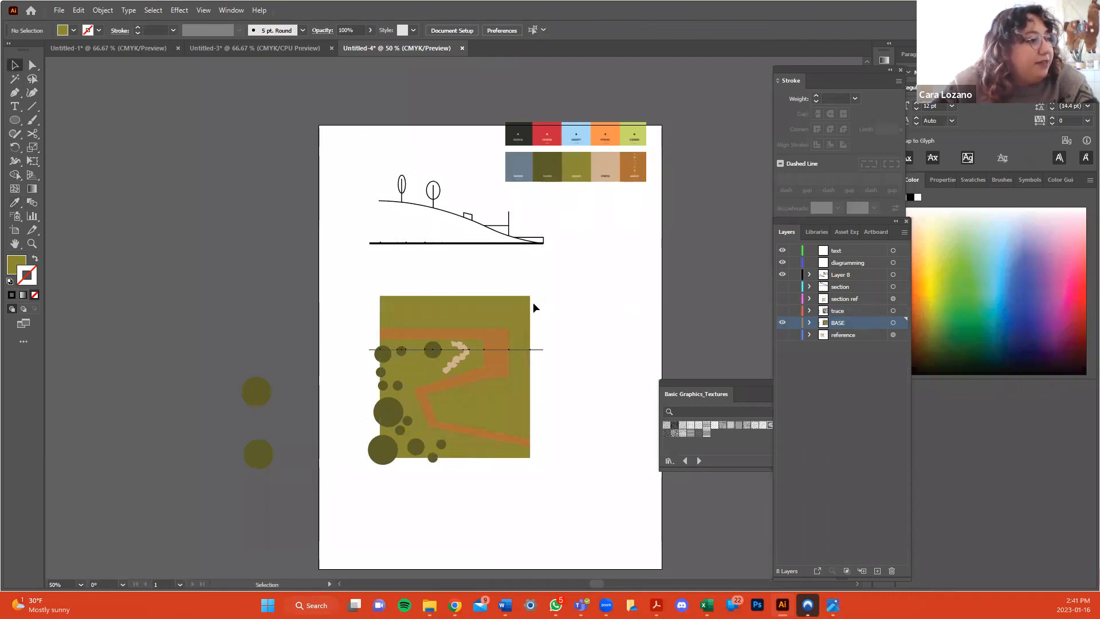
Set the contour line group's stroke to white with a 0.75 pt weight, and deselect it.
click(511, 320)
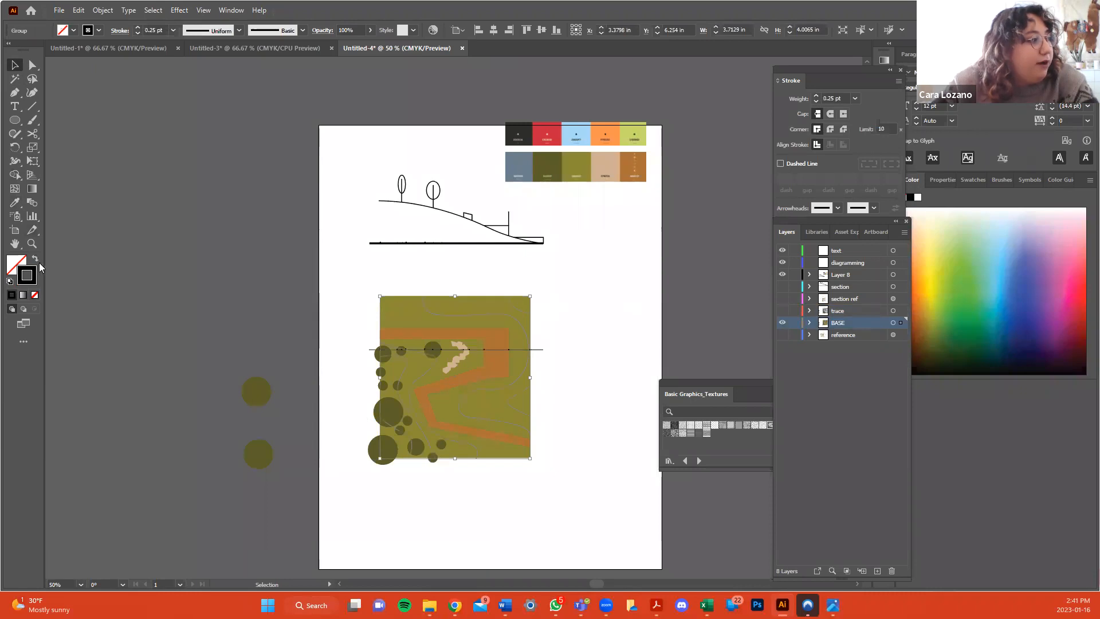
double_click(26, 275)
click(401, 225)
click(653, 229)
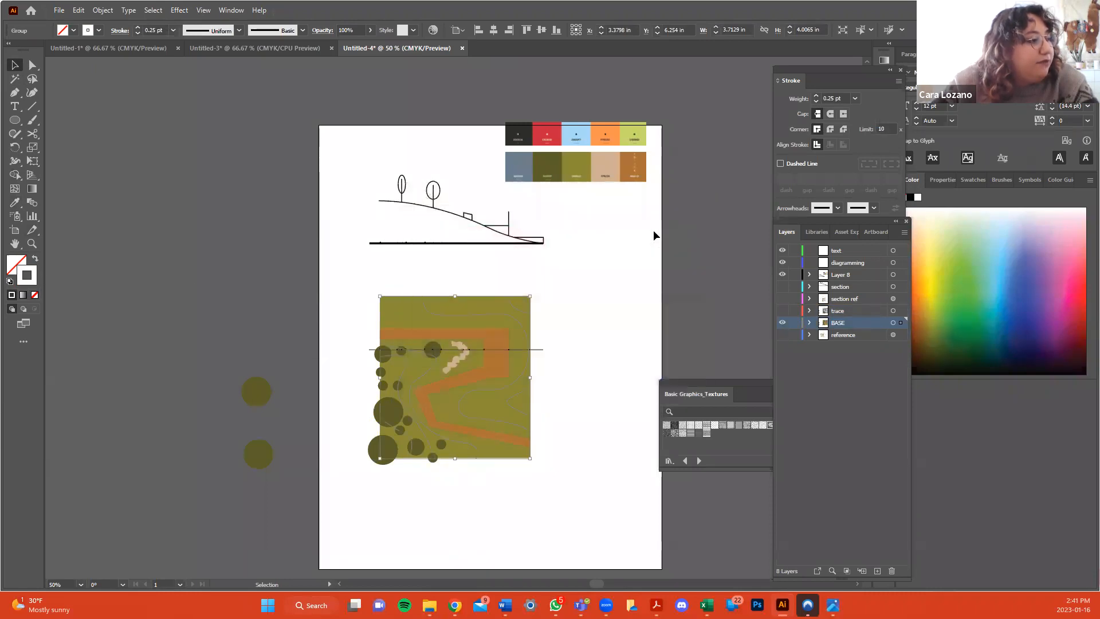
click(137, 28)
click(138, 29)
click(589, 283)
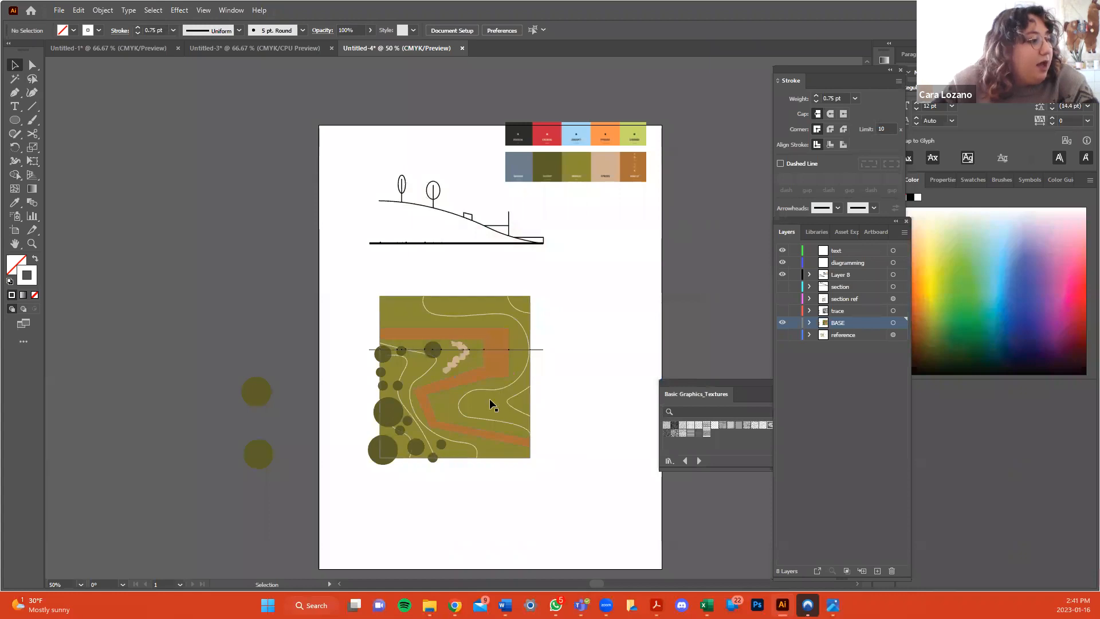
Examine how the tree symbols are grouped by isolating the Trees group and a single large tree inside it, and exit isolation.
click(392, 410)
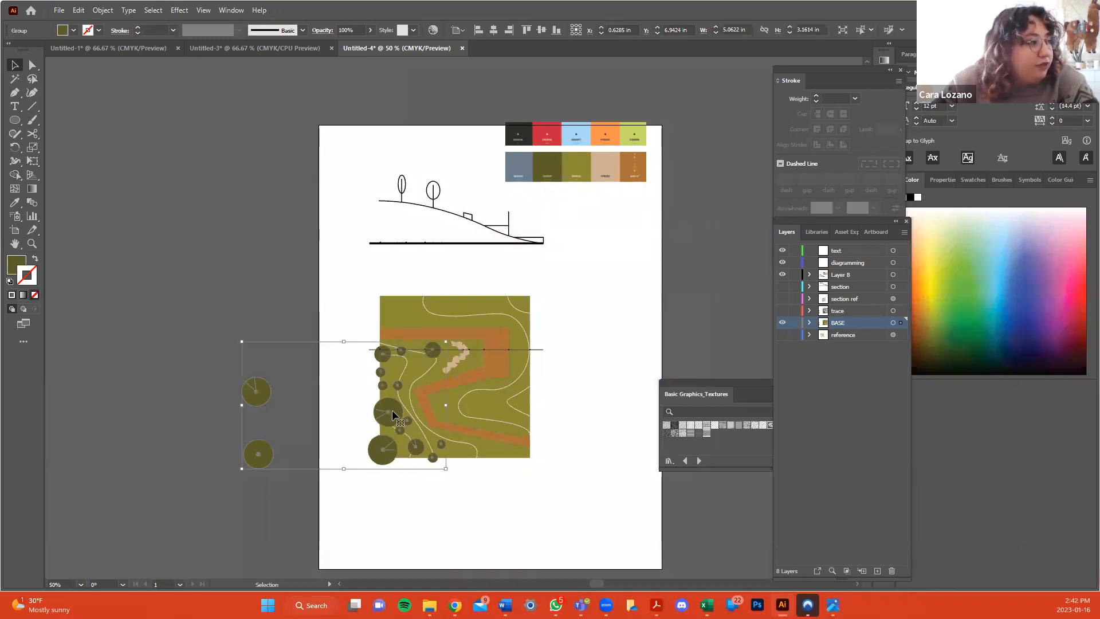
click(511, 524)
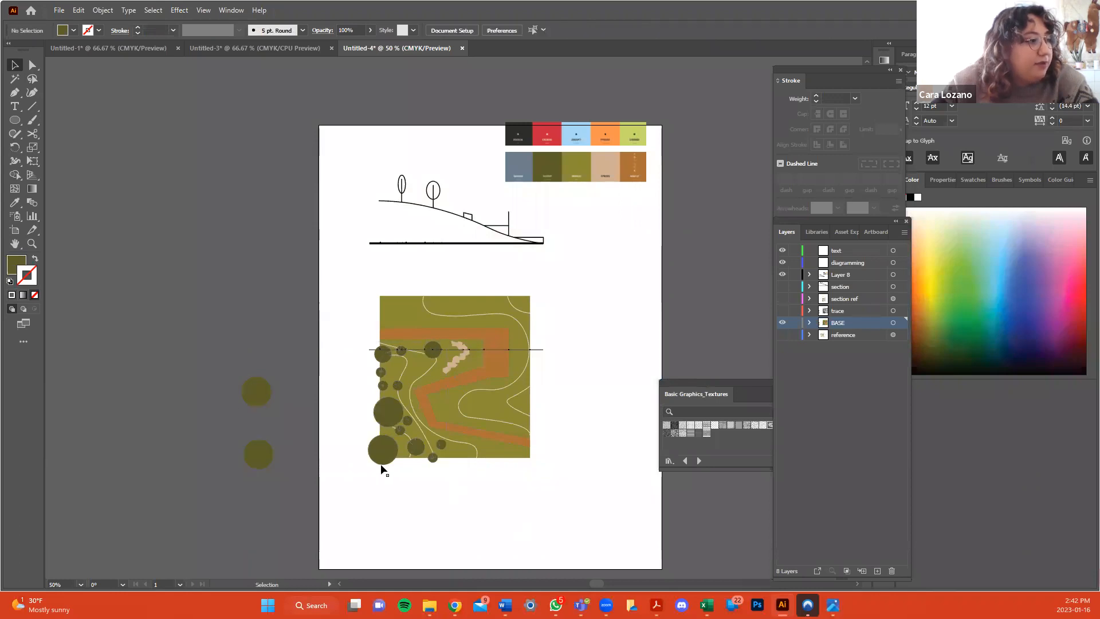
double_click(383, 455)
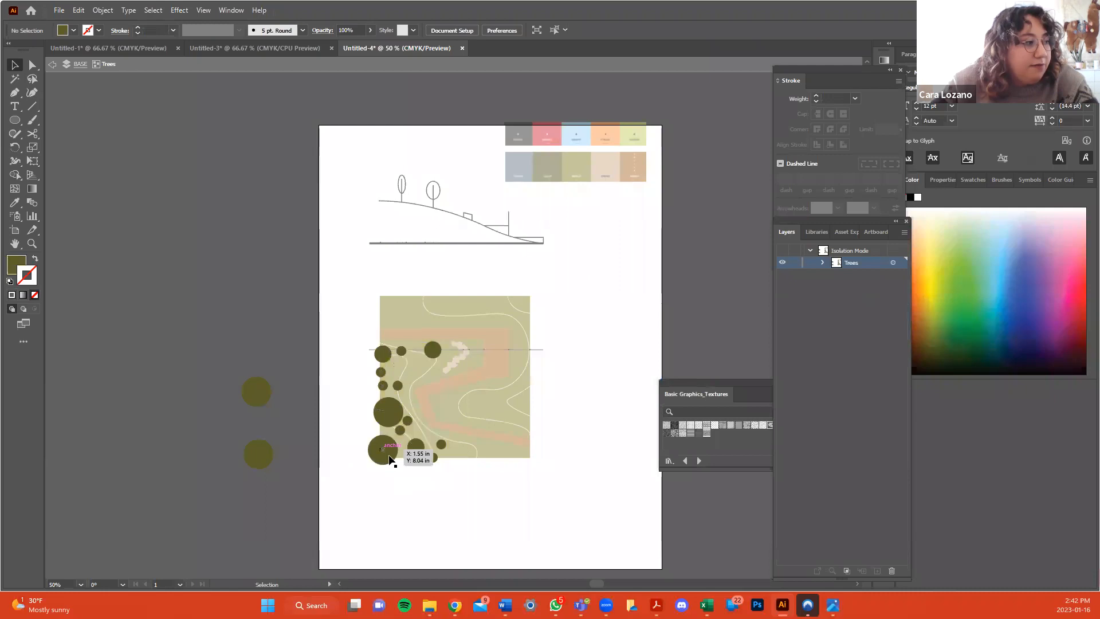
double_click(456, 490)
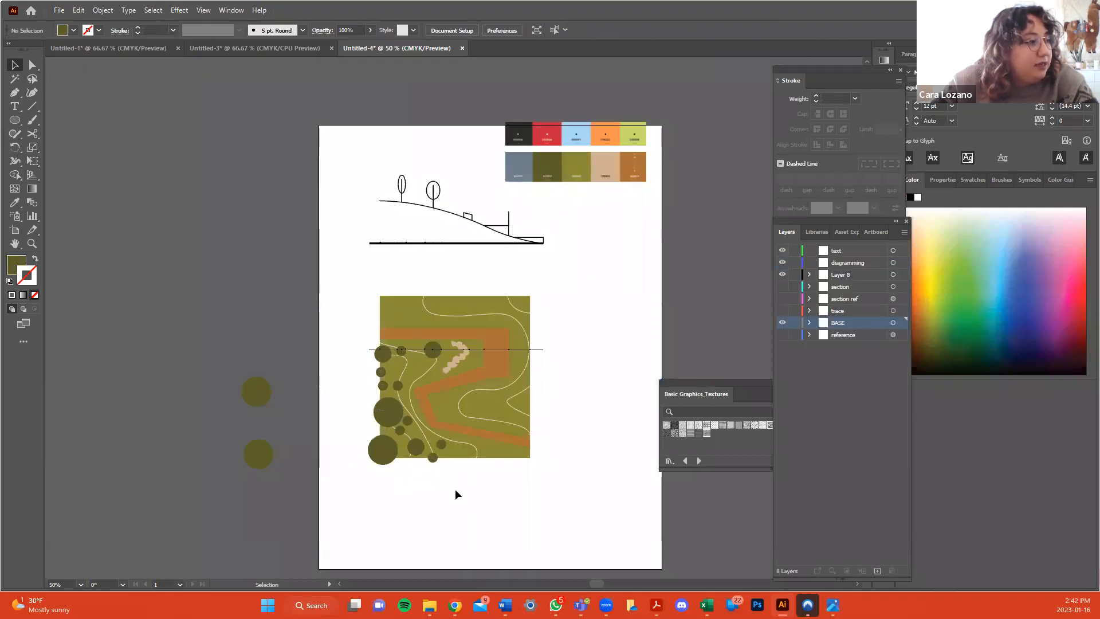
click(392, 414)
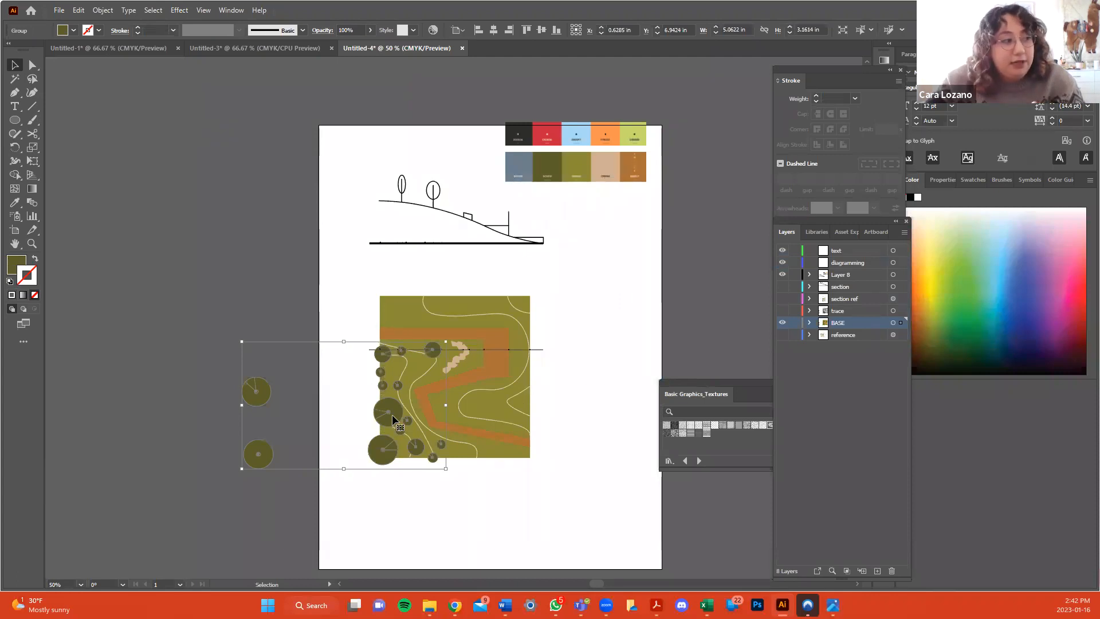
double_click(392, 414)
double_click(399, 422)
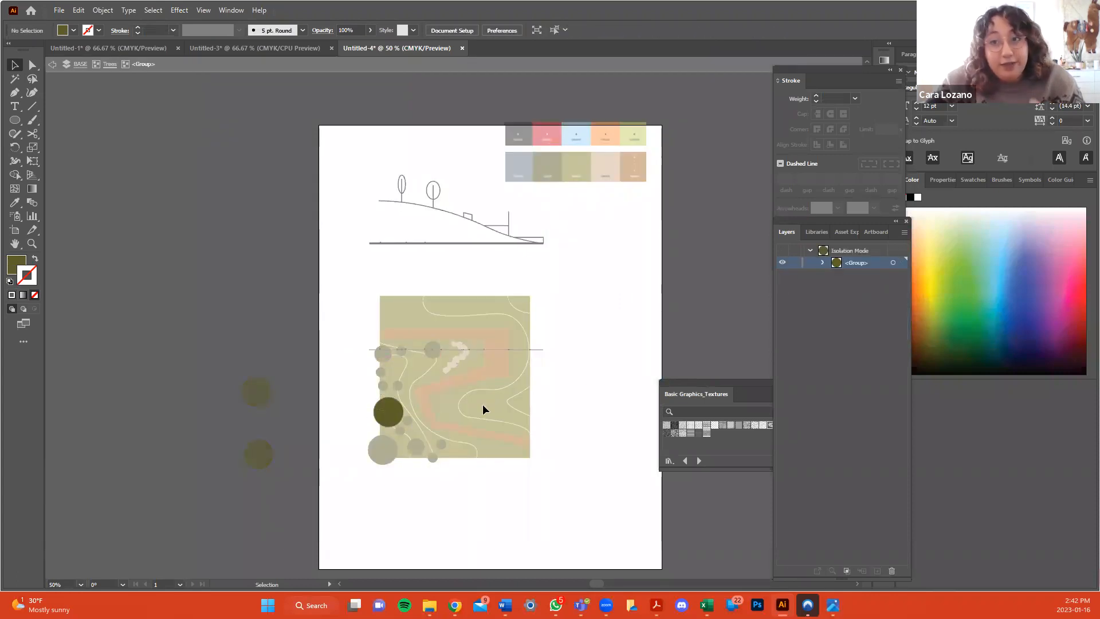
double_click(408, 517)
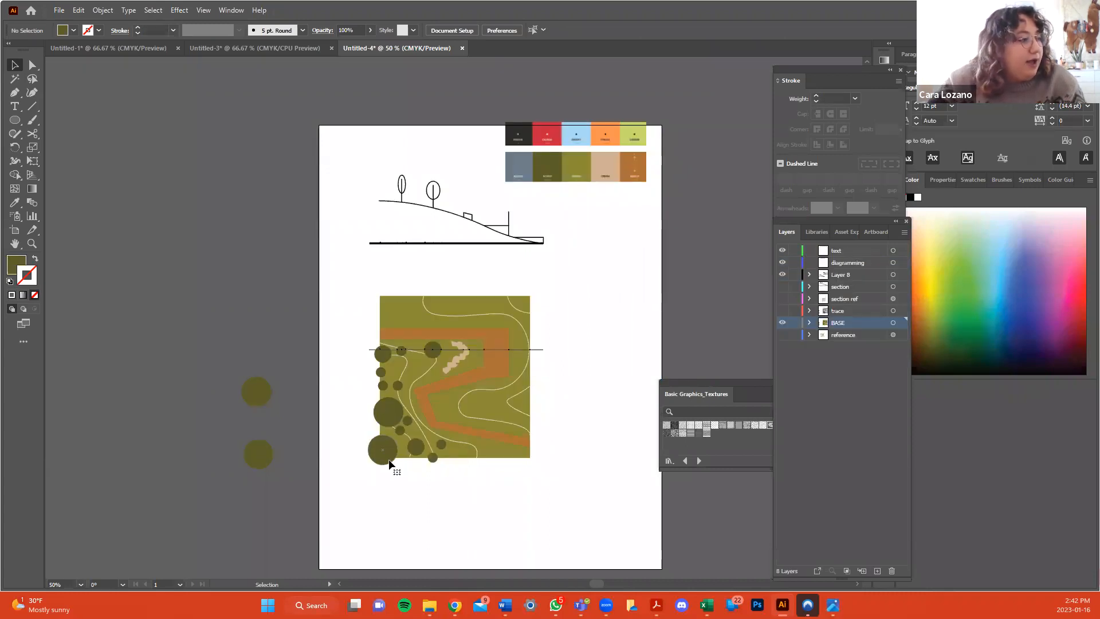
Try to apply a black stroke with the hex value 000000 to the tree symbol group, and remove the stroke again.
click(390, 464)
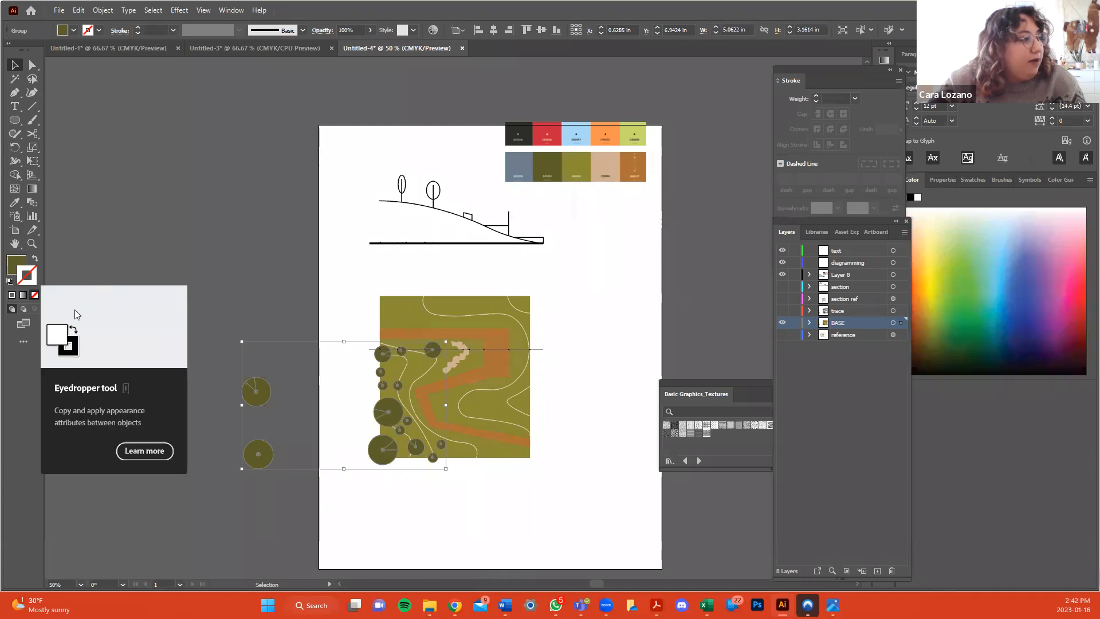
double_click(27, 275)
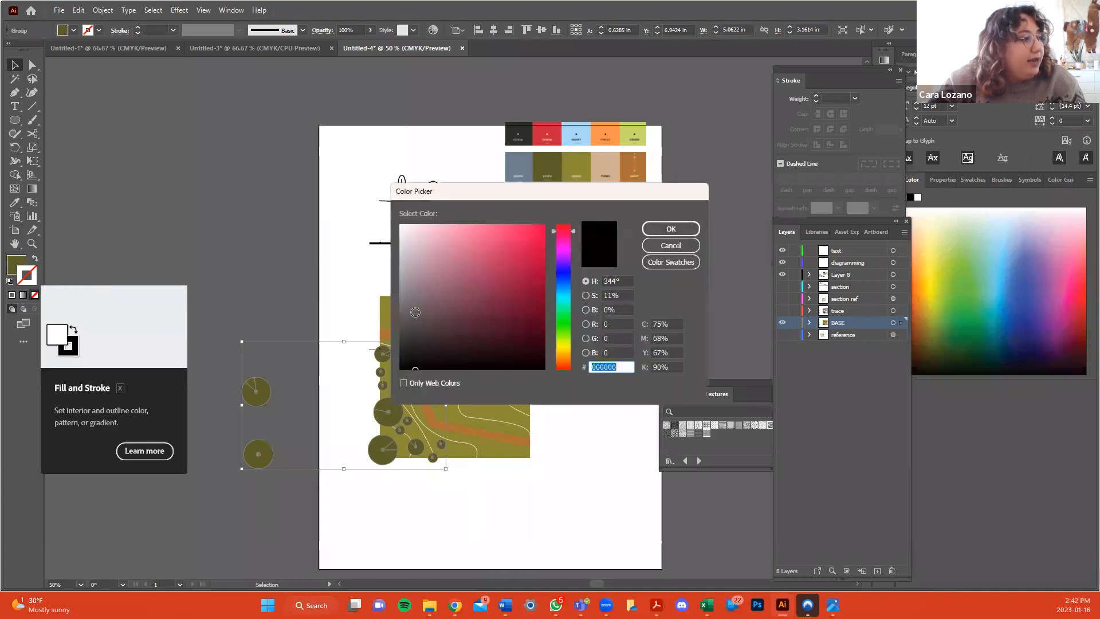
click(658, 230)
key(/)
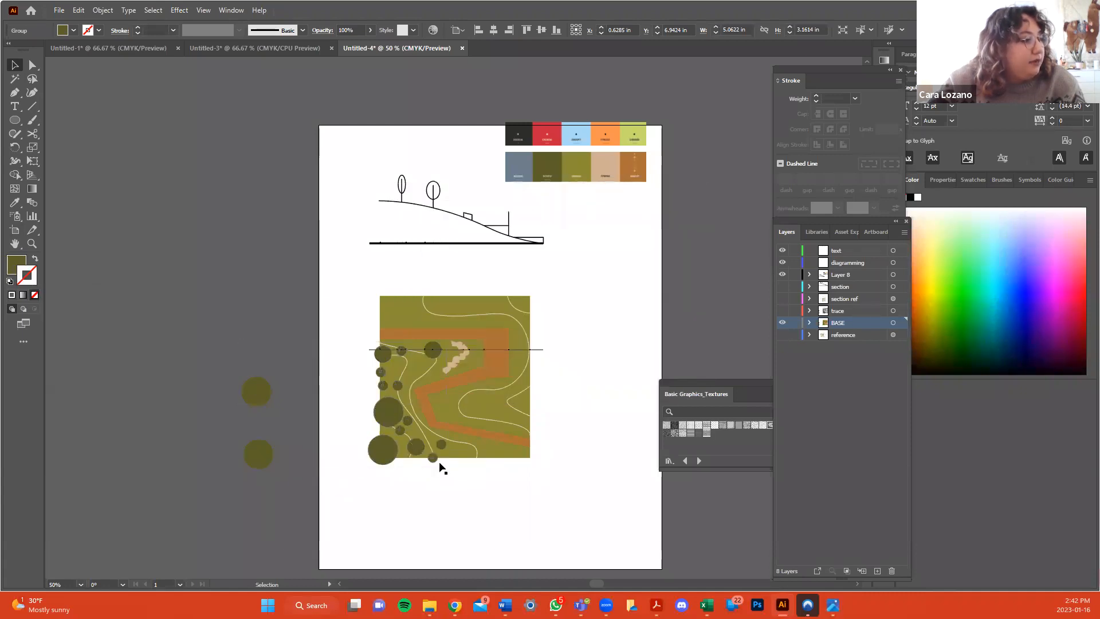
Give the tree symbol group a solid white 1 pt stroke.
click(441, 467)
click(385, 460)
click(438, 503)
double_click(390, 456)
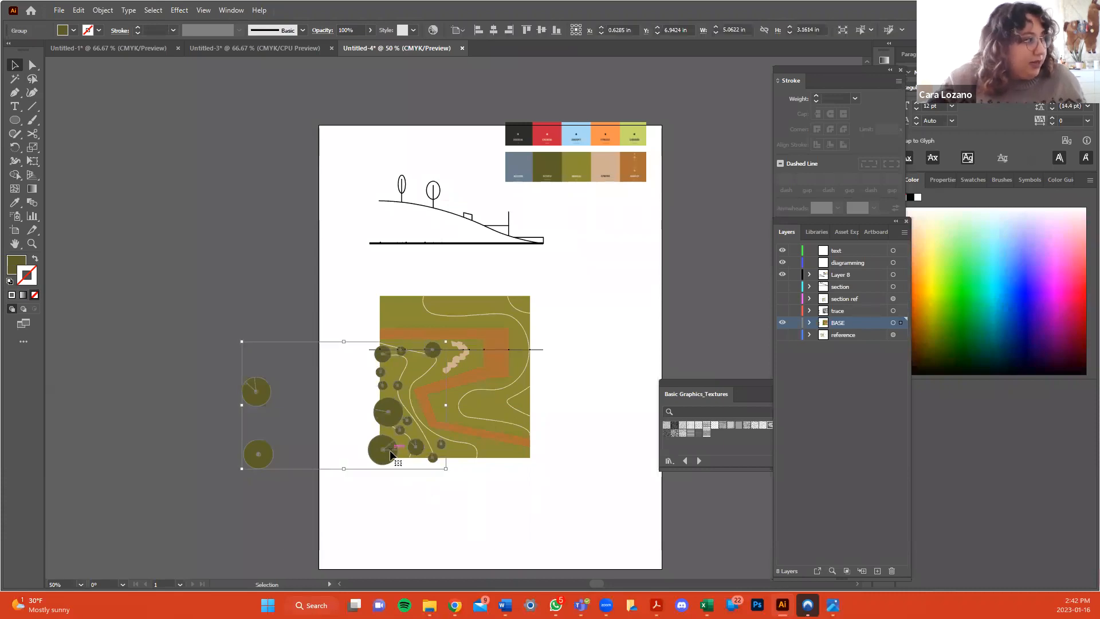
double_click(407, 484)
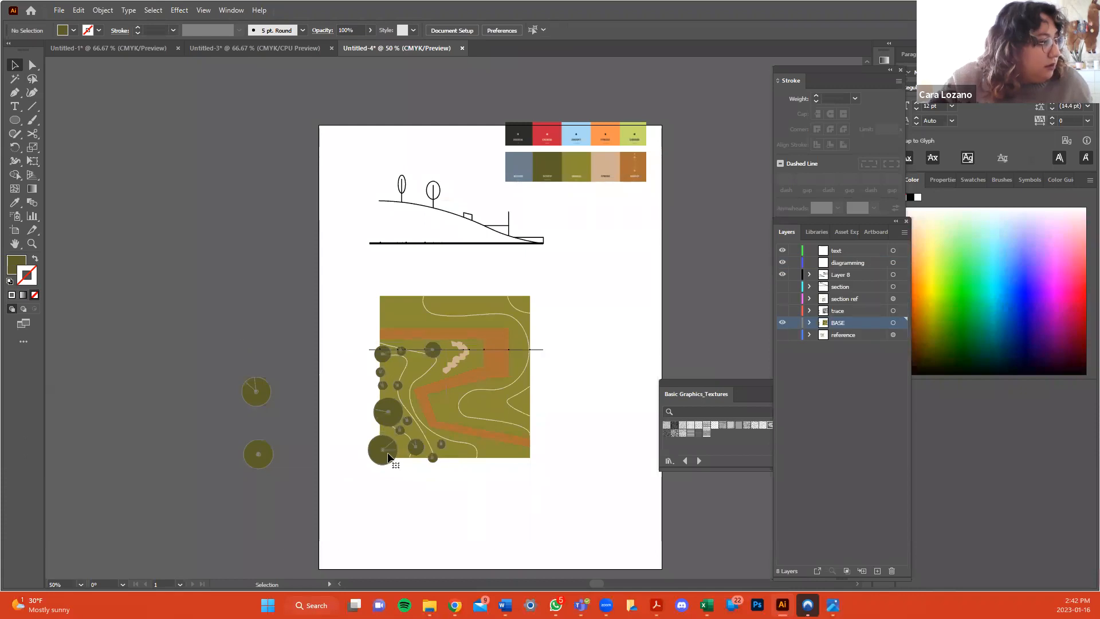
click(392, 458)
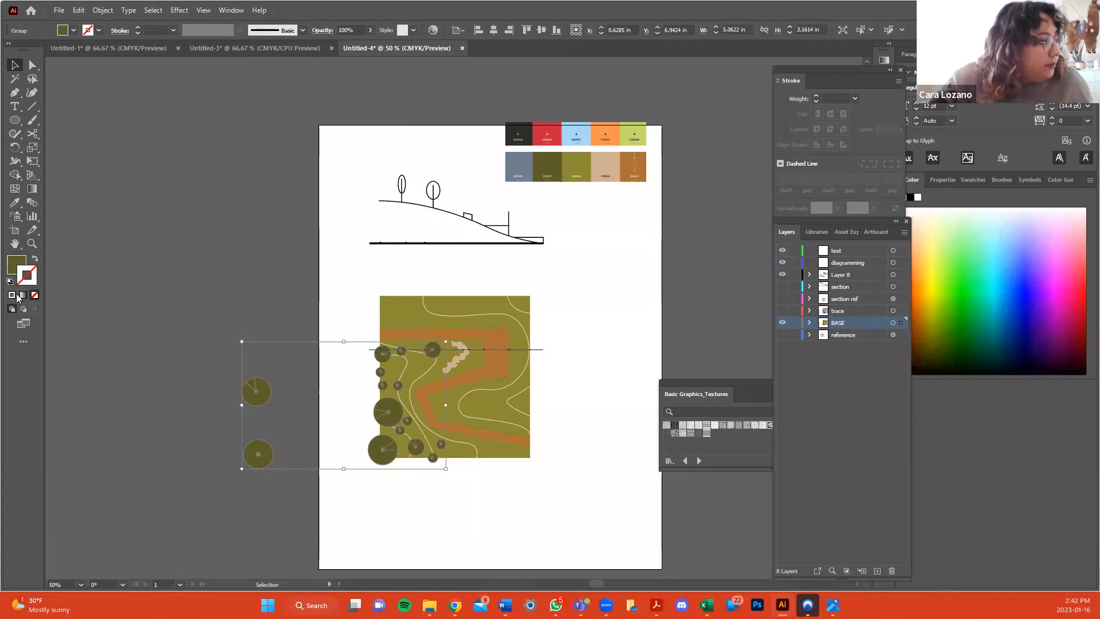
click(11, 295)
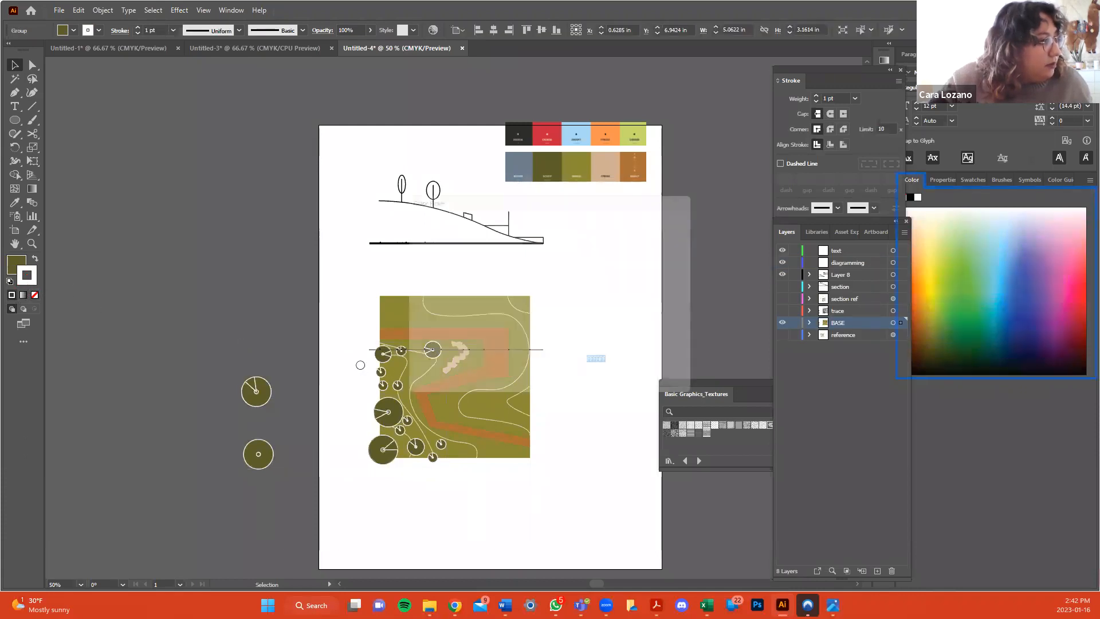
Change the tree symbol group's stroke colour to black (000000), and deselect the group.
double_click(26, 275)
drag(526, 360, 552, 372)
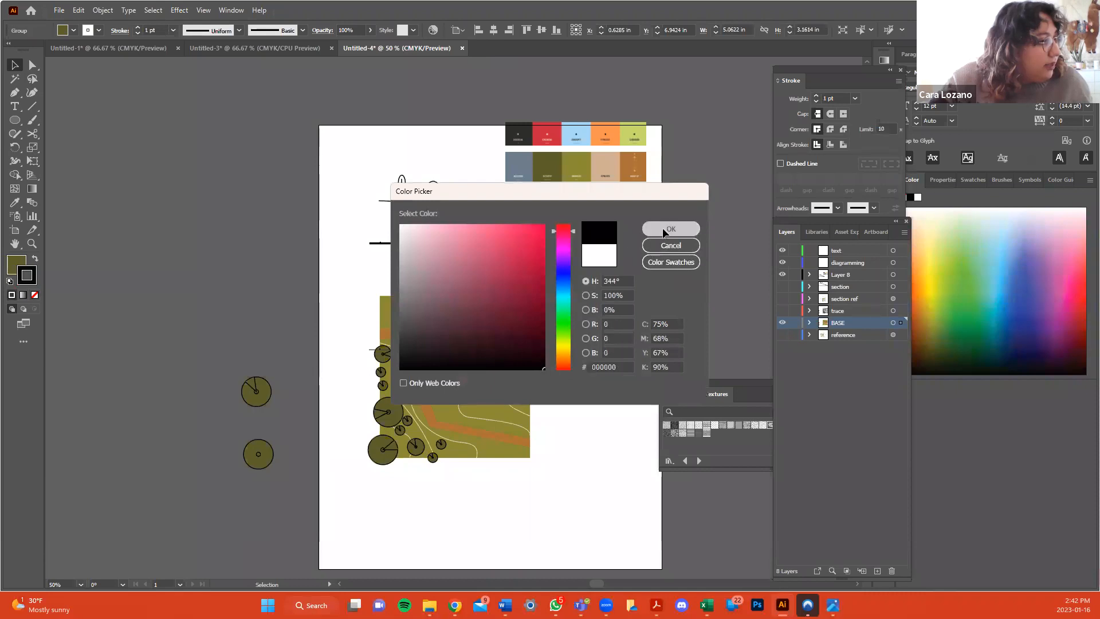
click(663, 228)
click(589, 309)
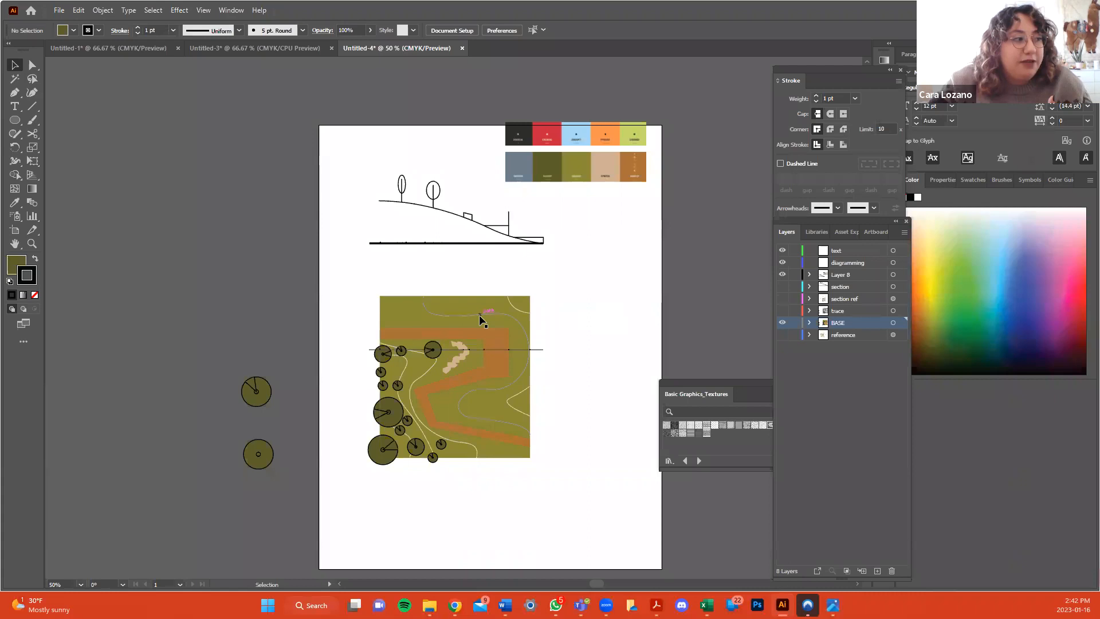
Try to turn the large winding contour's white stroke into a fill inside the isolated topo group, and exit isolation.
click(480, 318)
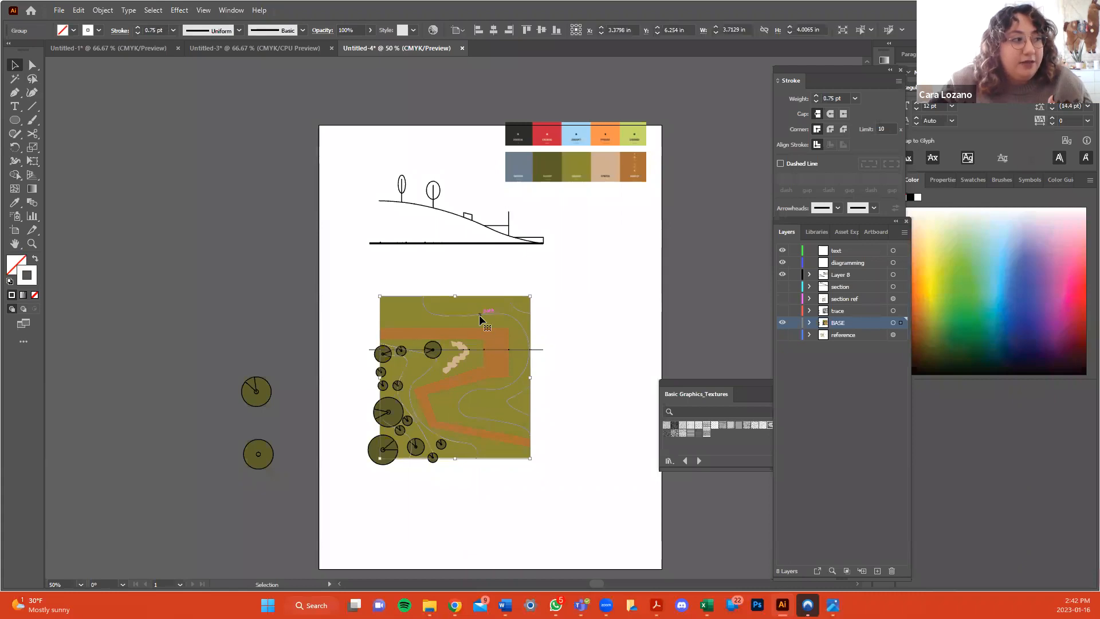
click(578, 353)
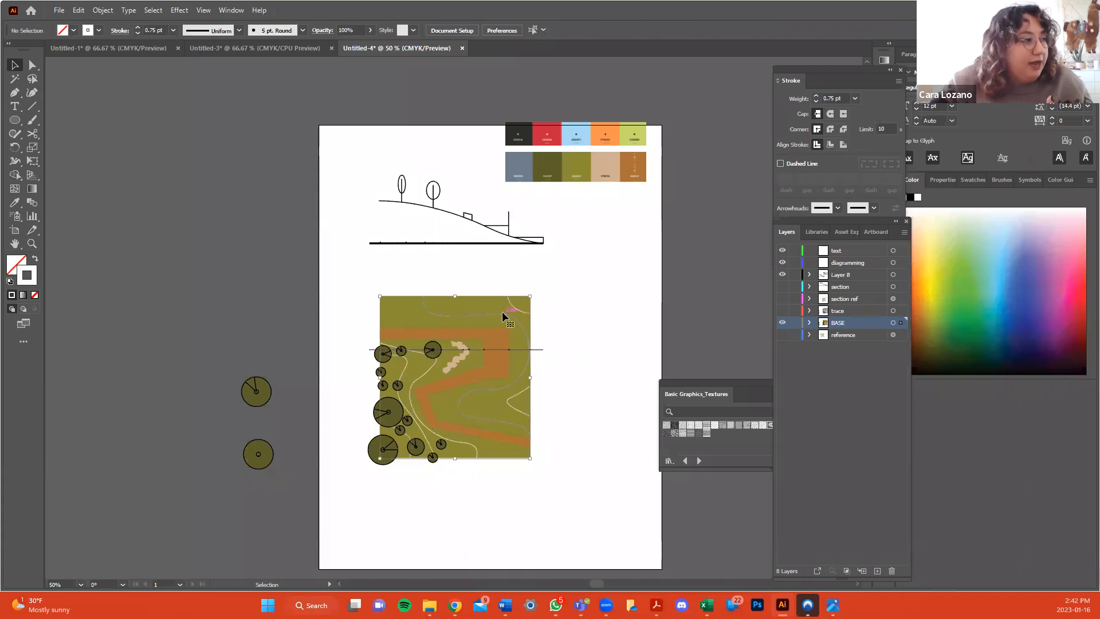
double_click(503, 313)
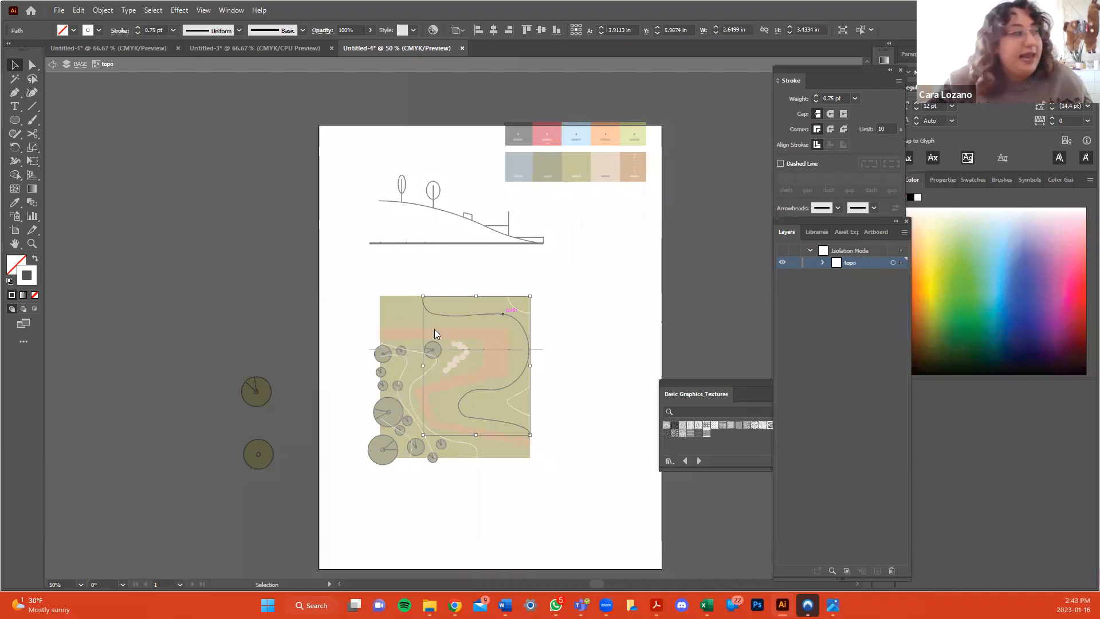
click(35, 259)
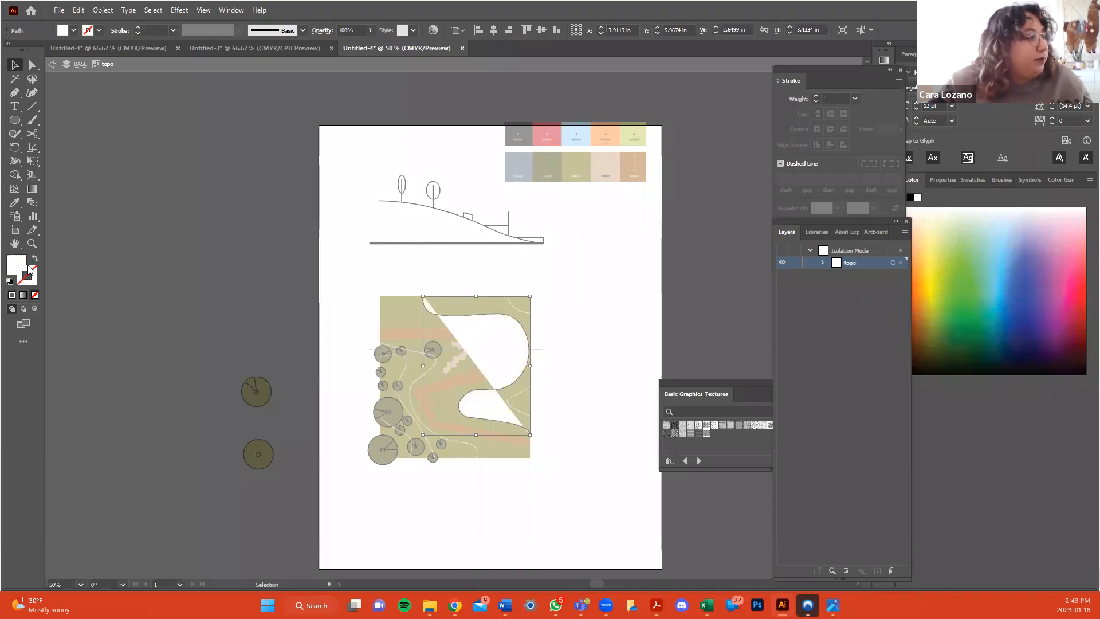
double_click(20, 265)
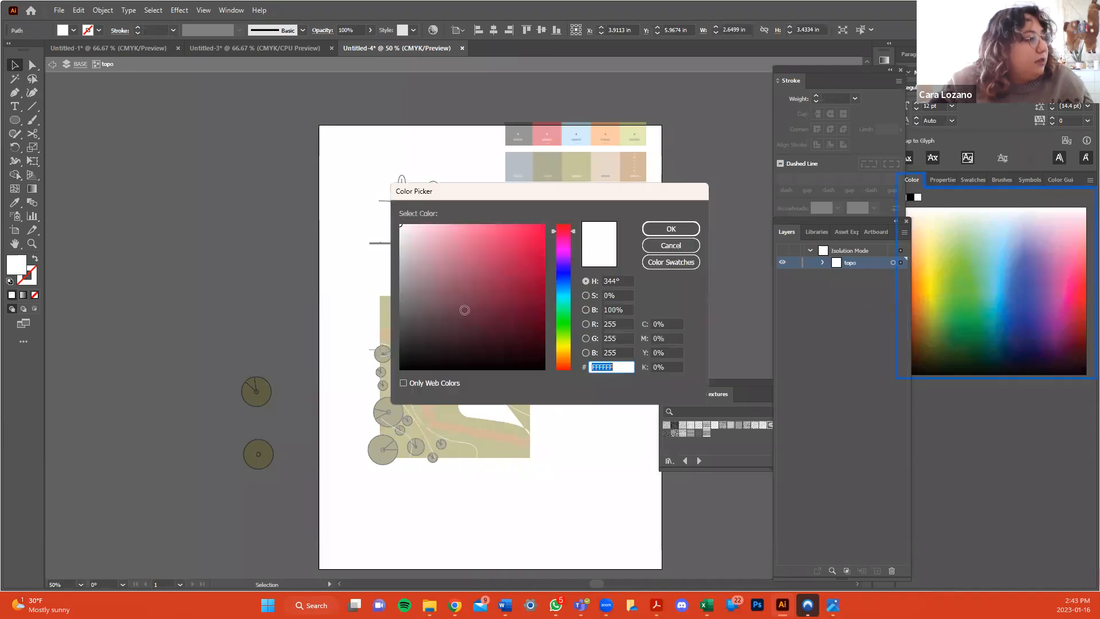
click(644, 246)
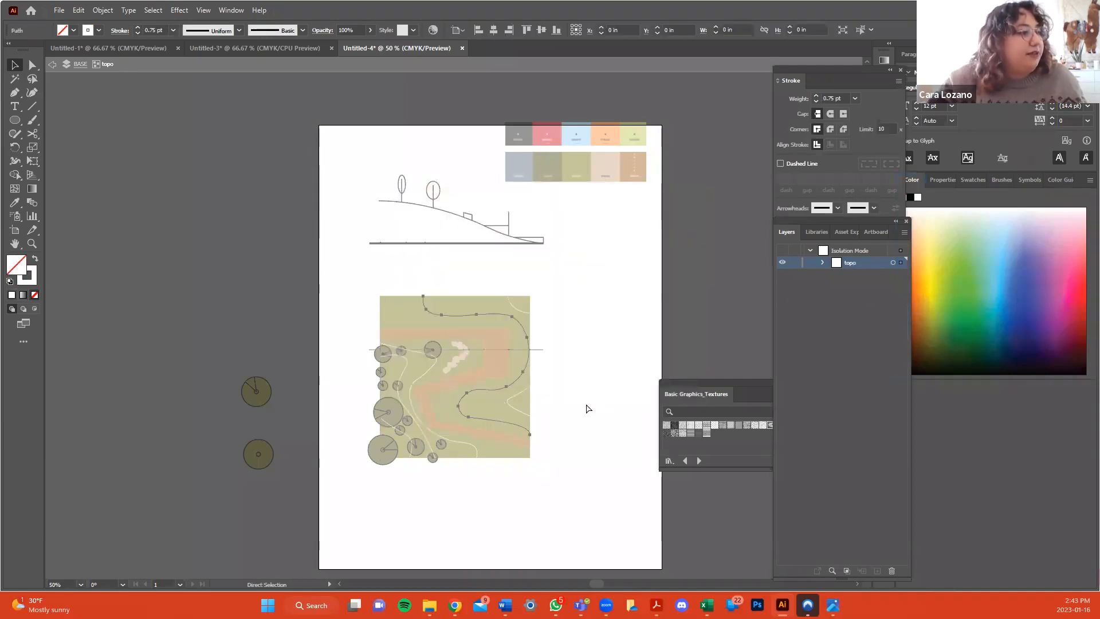
double_click(586, 405)
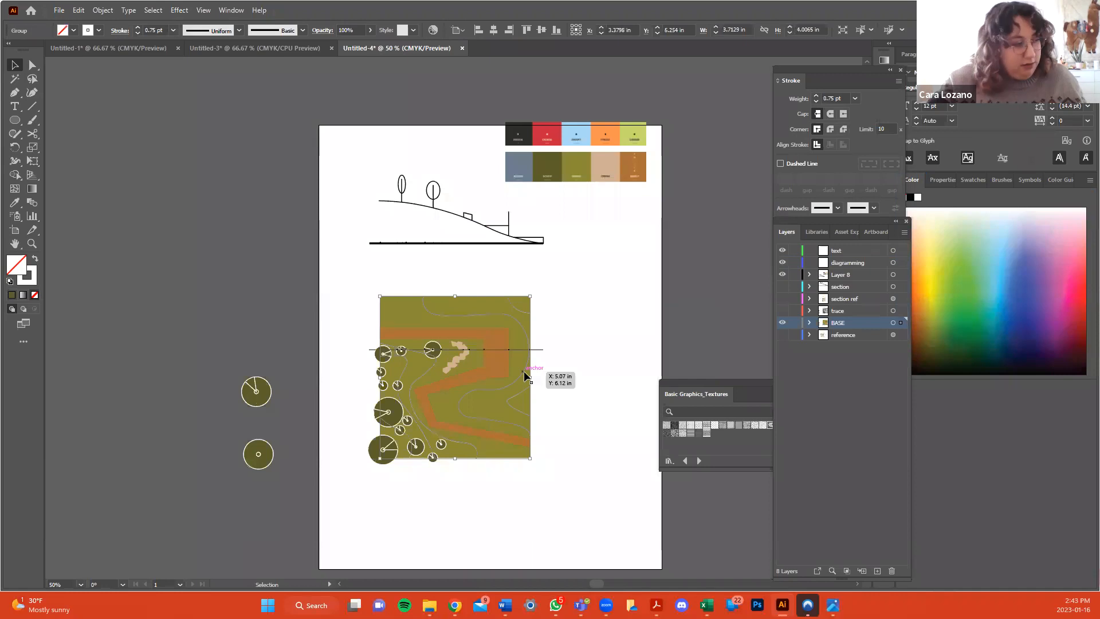
Try to paste the large winding contour outside the topo group.
double_click(525, 373)
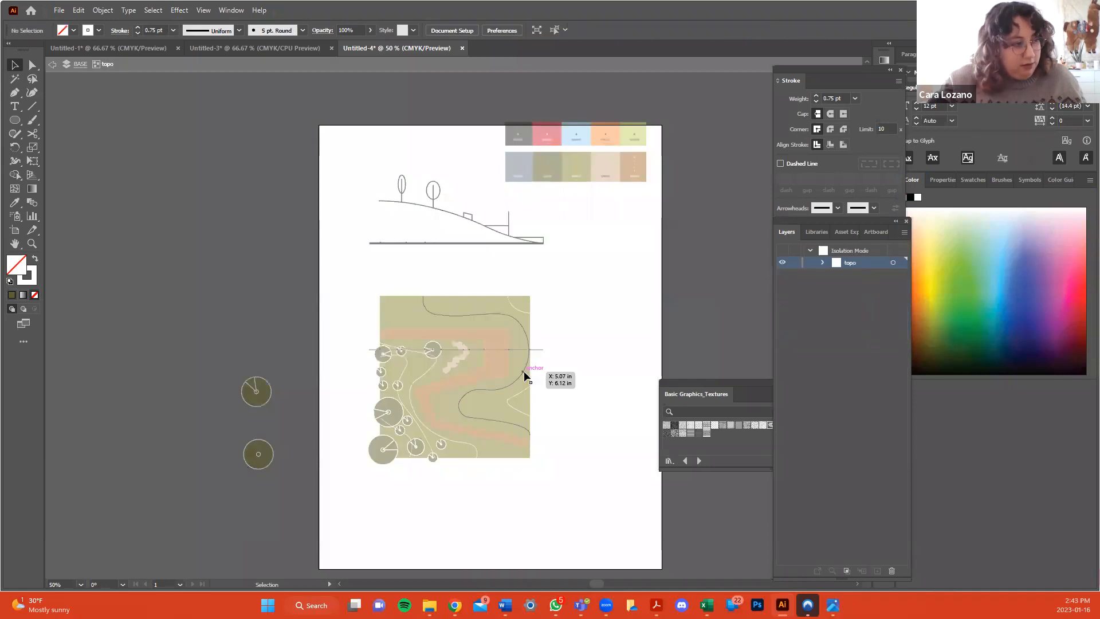
double_click(568, 396)
key(v)
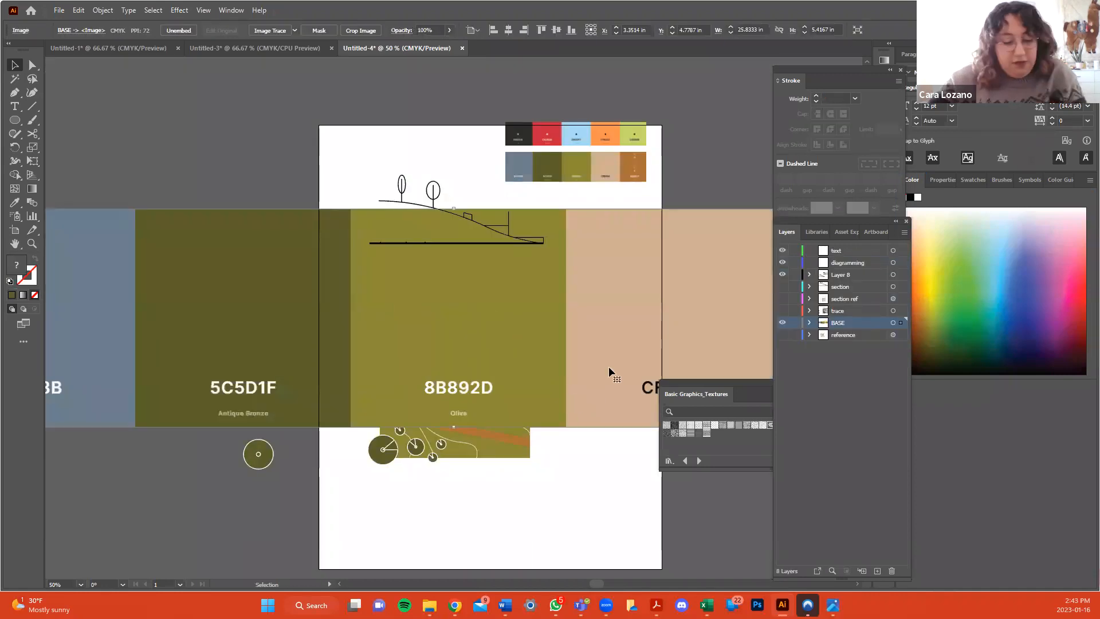
Place a copy of the topo group's large winding contour directly on the BASE layer over the original, with its stroke and fill swapped.
double_click(522, 376)
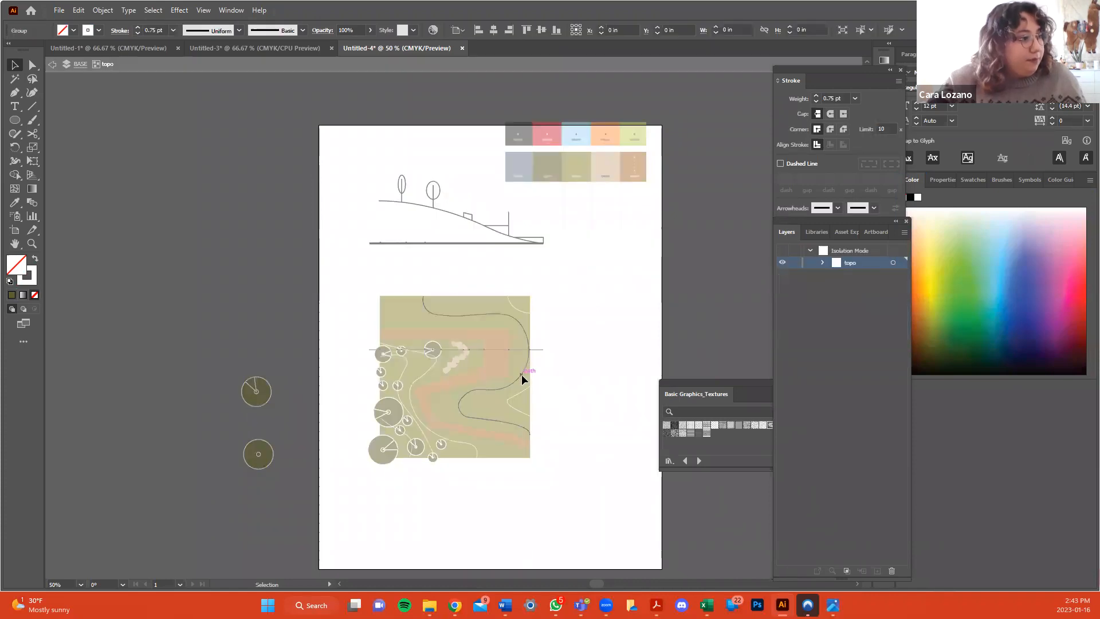
double_click(592, 390)
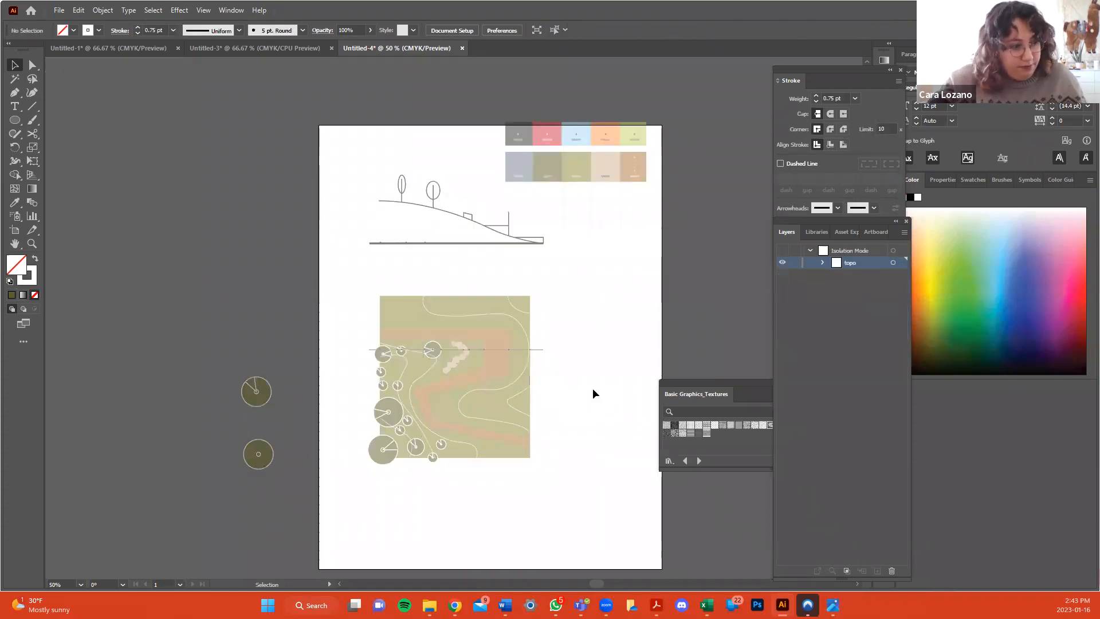
drag(501, 287, 523, 328)
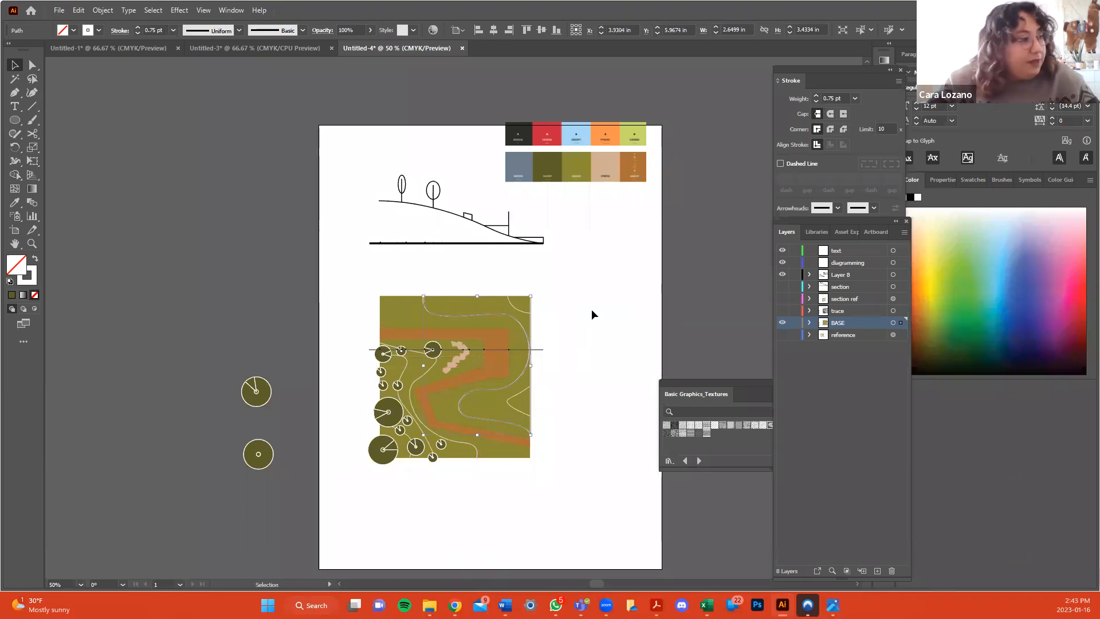
key(Left)
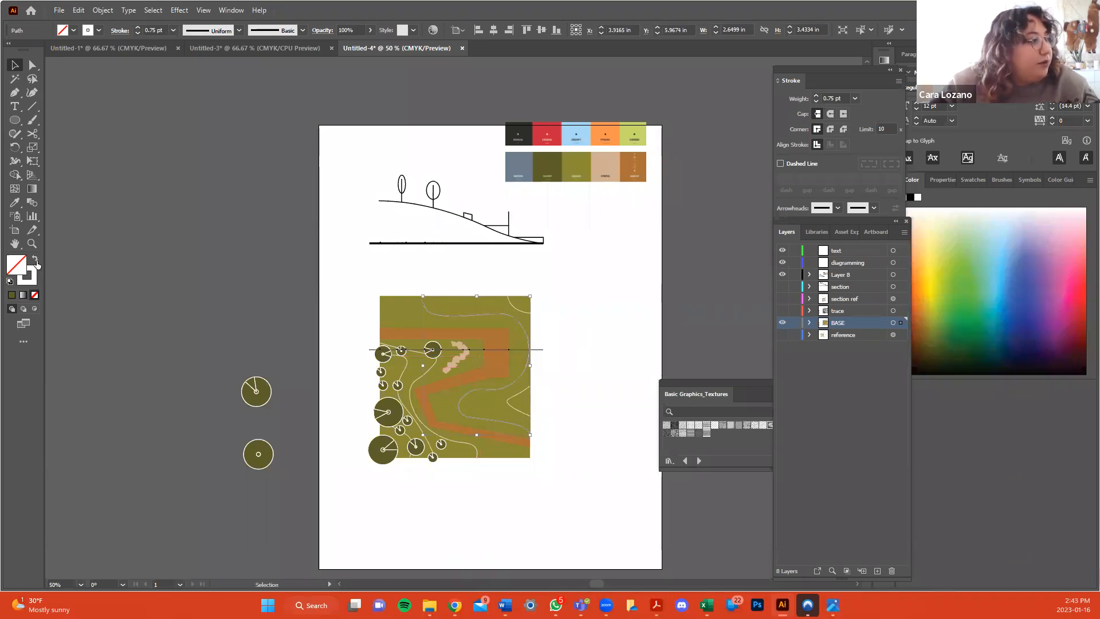
click(35, 260)
double_click(17, 265)
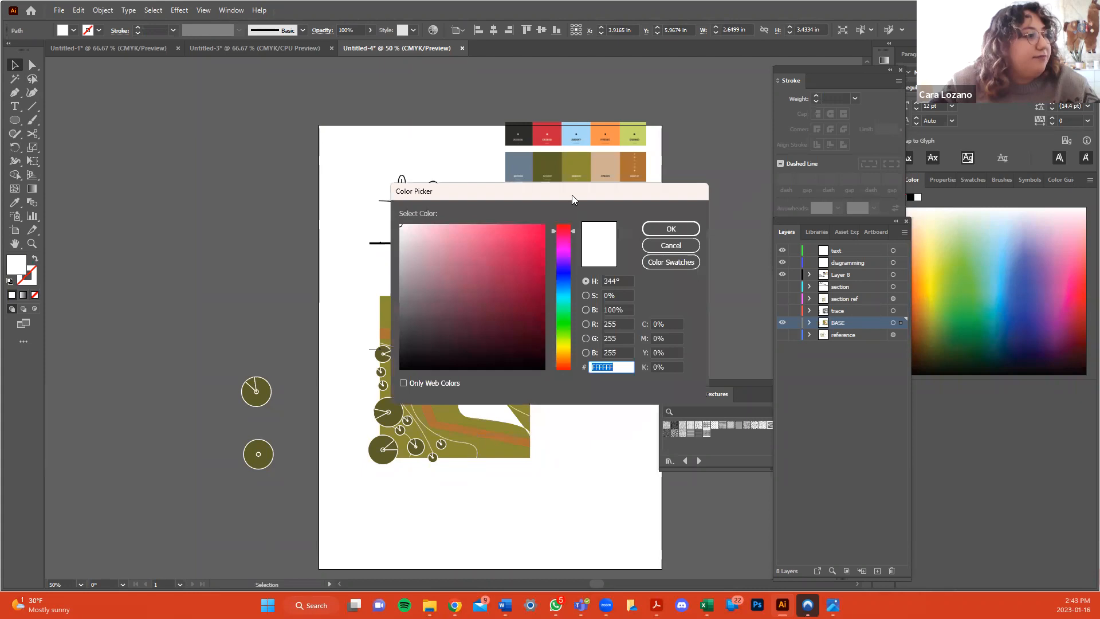
drag(572, 193, 224, 191)
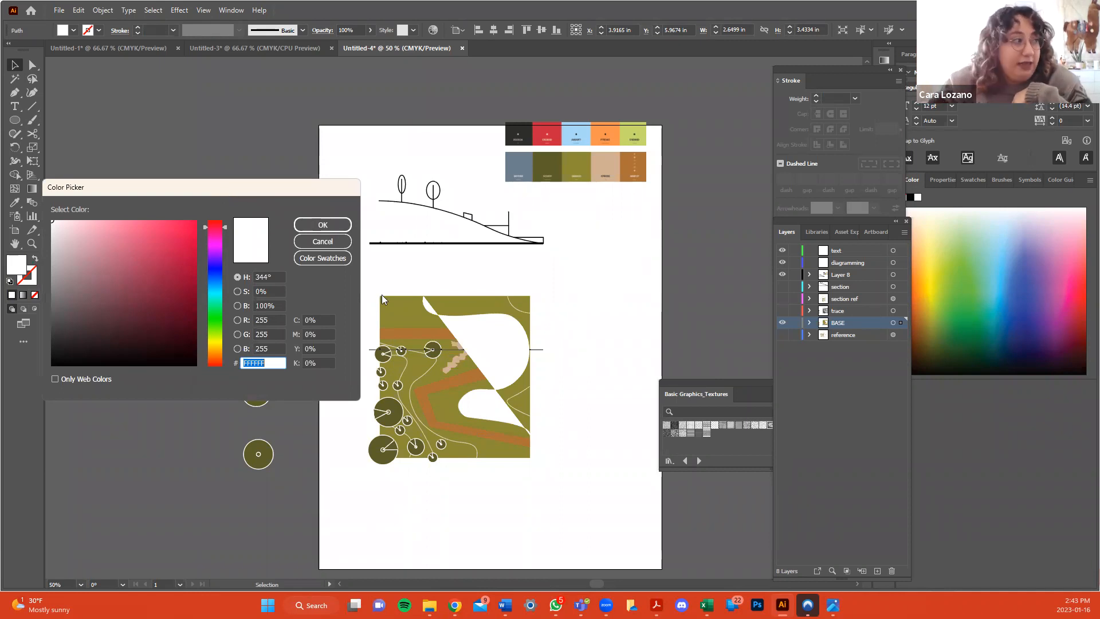
click(209, 293)
click(119, 221)
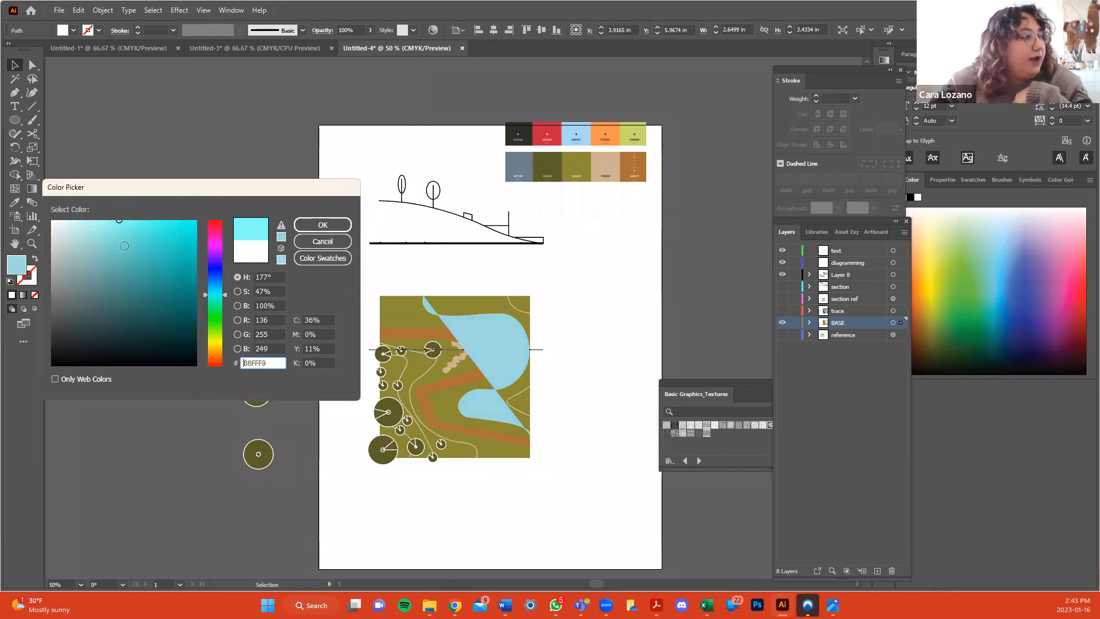
click(323, 241)
Fill the copied contour with the second palette's slate blue and close it with the Pen tool around the plan's upper-right corner.
key(i)
click(519, 168)
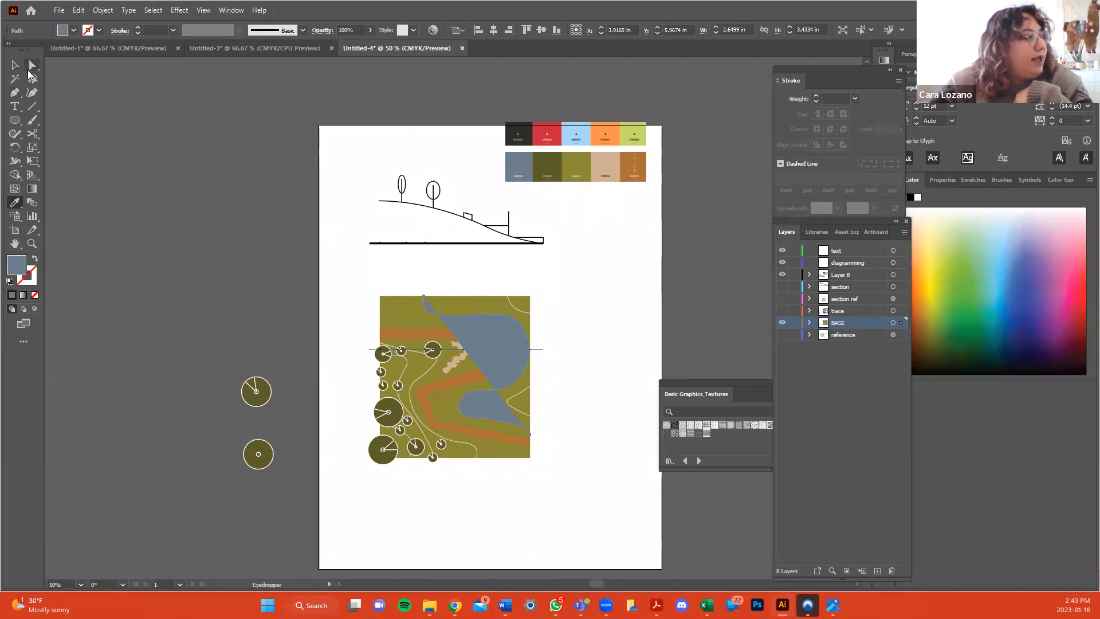
click(15, 92)
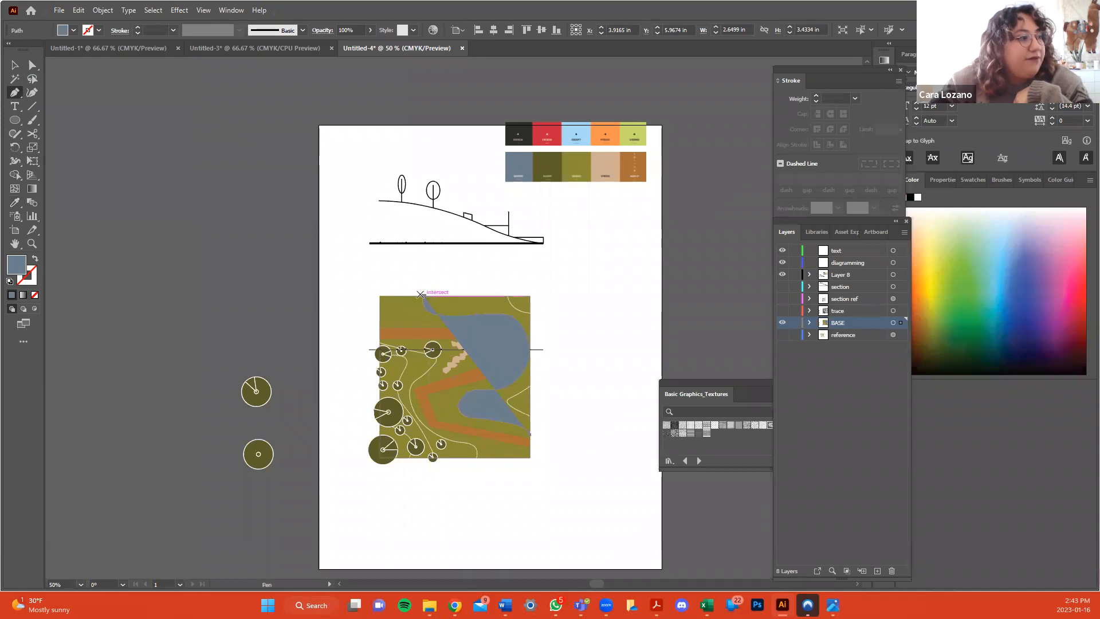
click(423, 294)
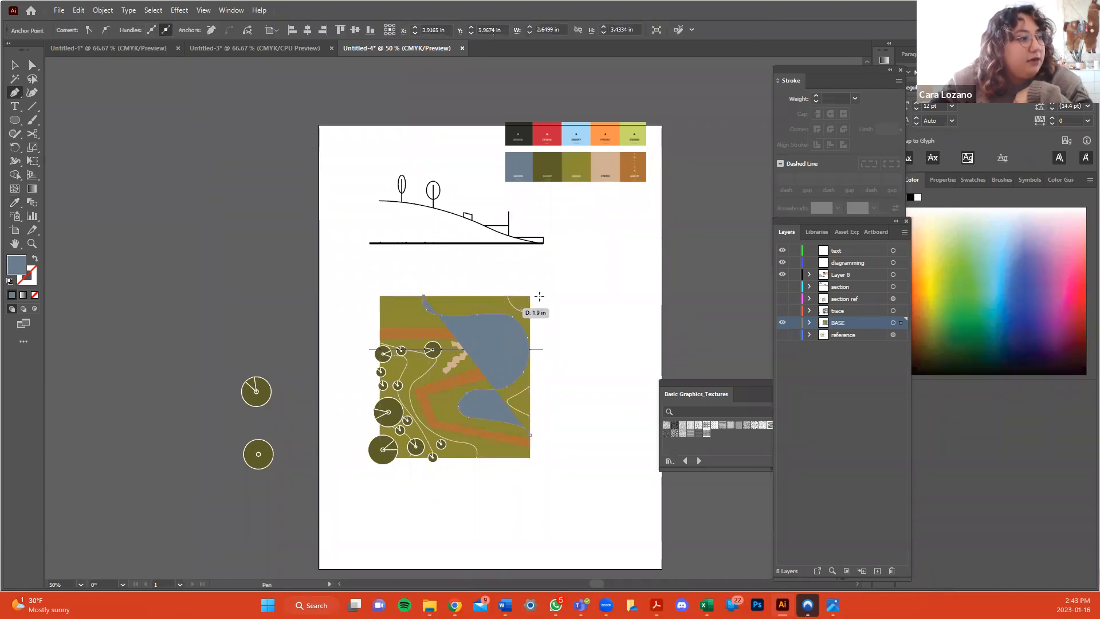
click(529, 295)
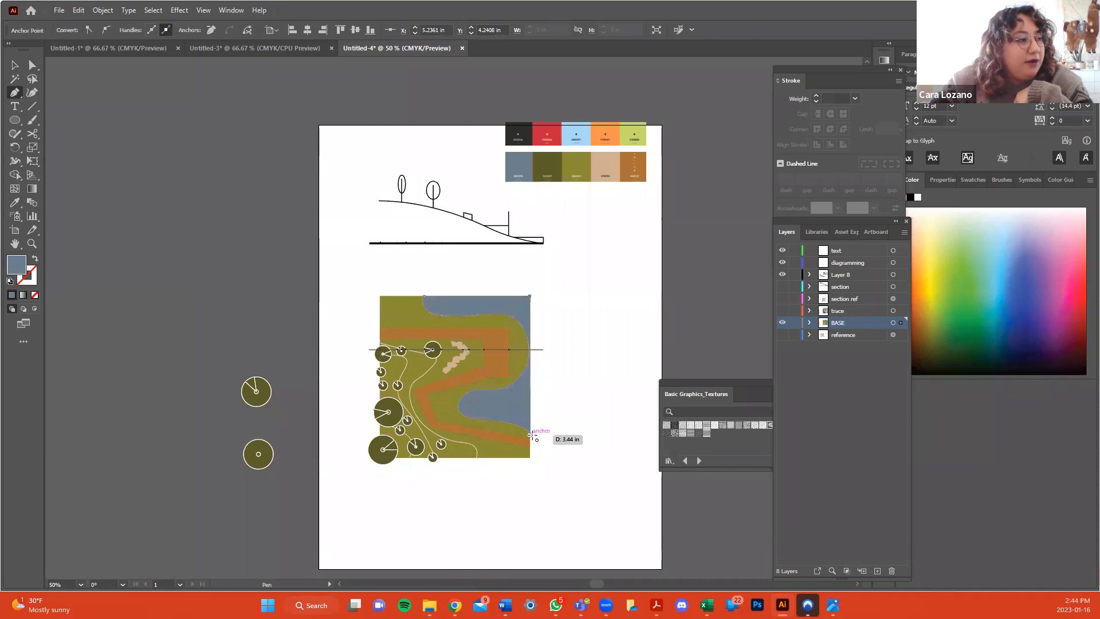
click(531, 435)
click(14, 65)
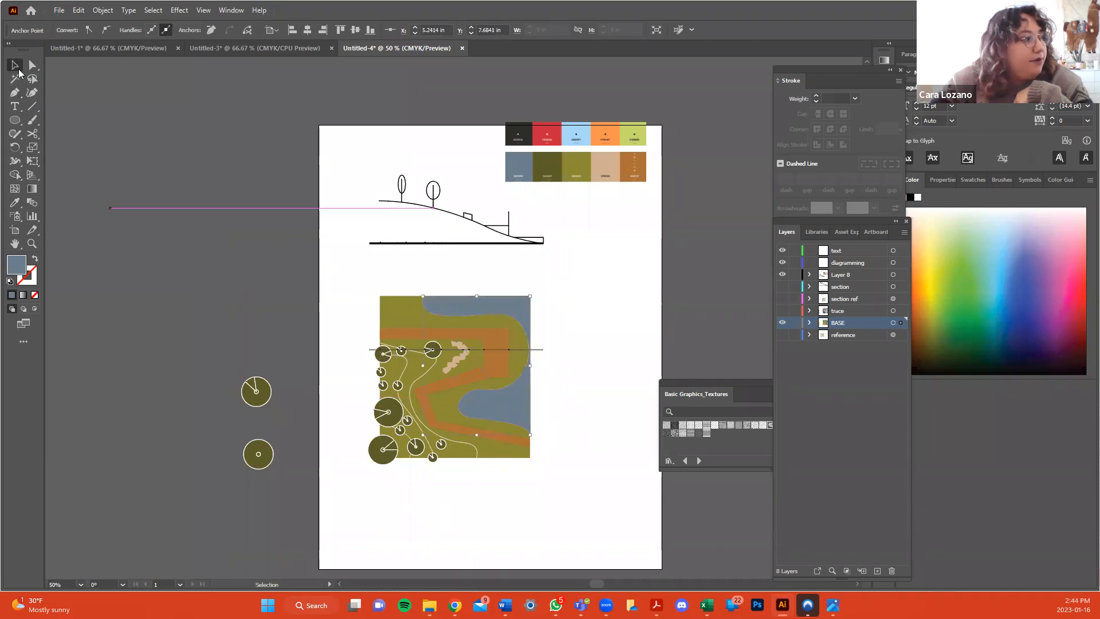
click(592, 317)
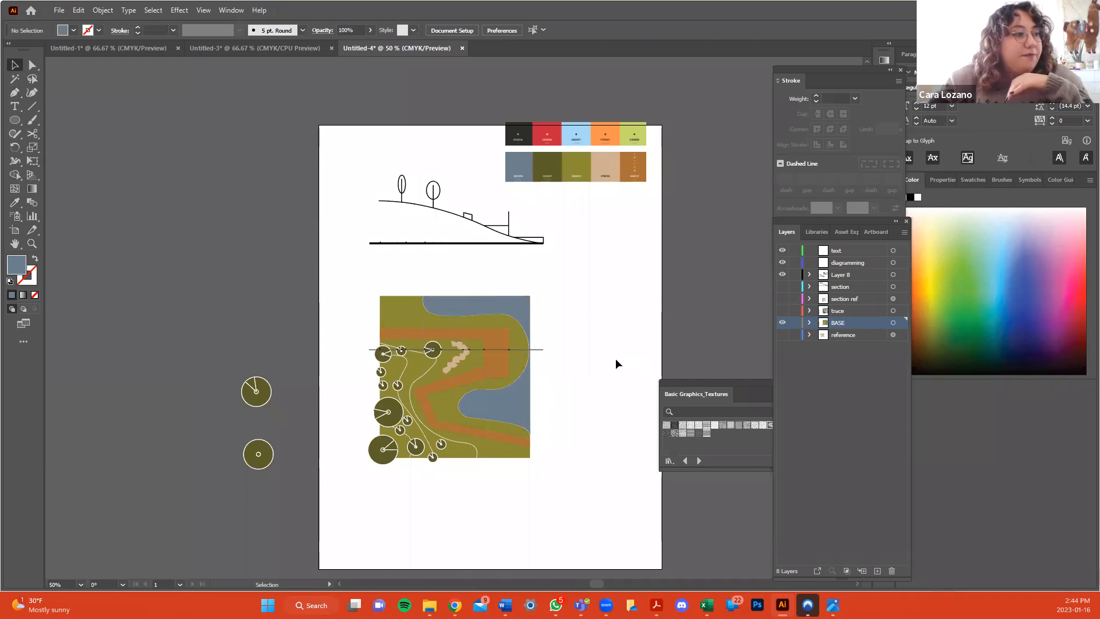
Show the trace layer to compare it with the coloured plan, and hide it again.
click(782, 311)
click(783, 311)
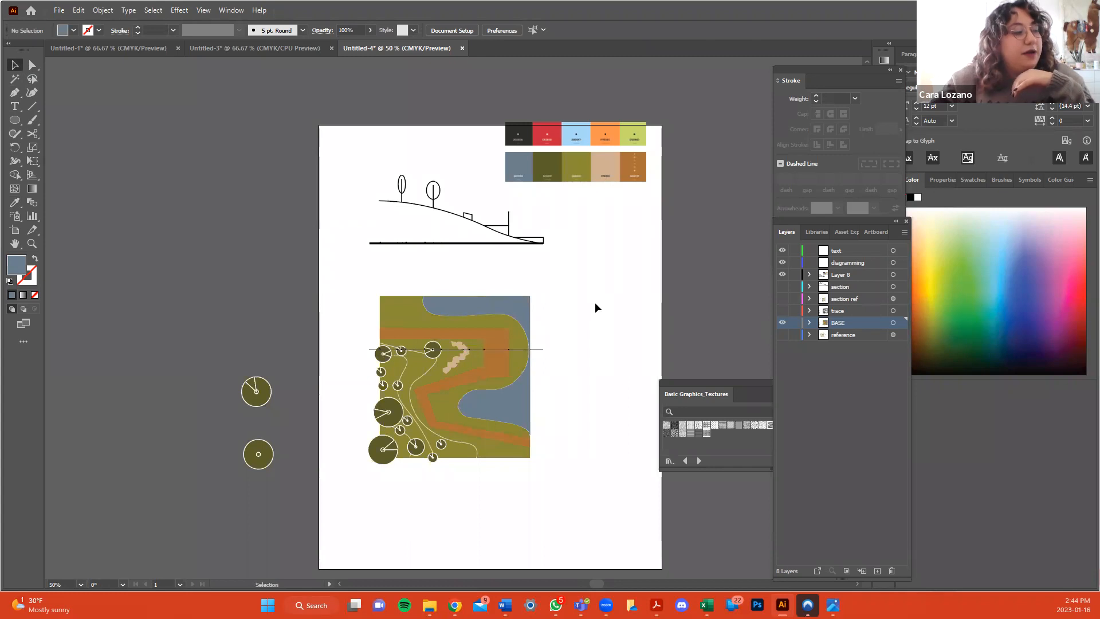
Fill the section drawing's sloping ground line with the olive green sampled from the plan's ground, and deselect it.
click(439, 209)
click(15, 203)
click(394, 313)
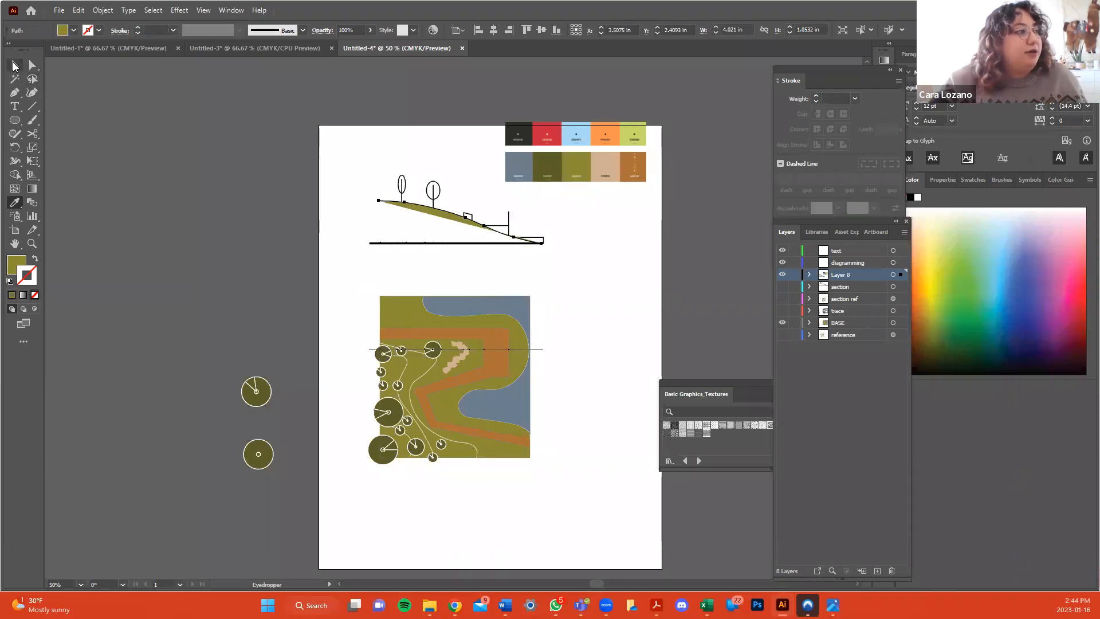
click(15, 66)
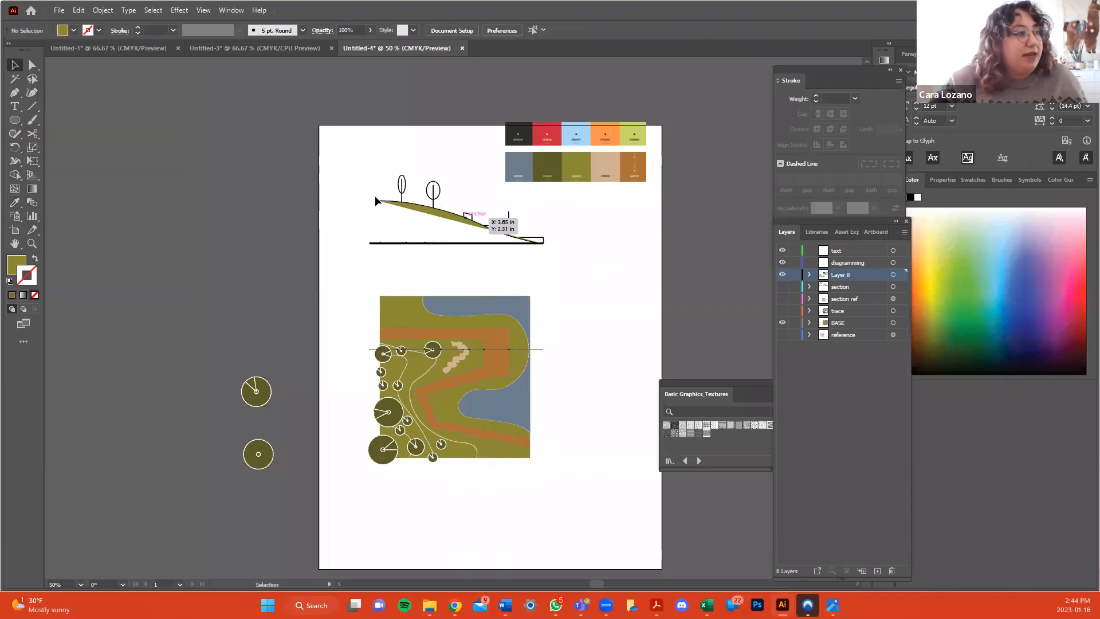
Extend the section's olive ground shape with the Pen tool straight down from its upper-left end to the baseline, and deselect it.
click(431, 207)
key(p)
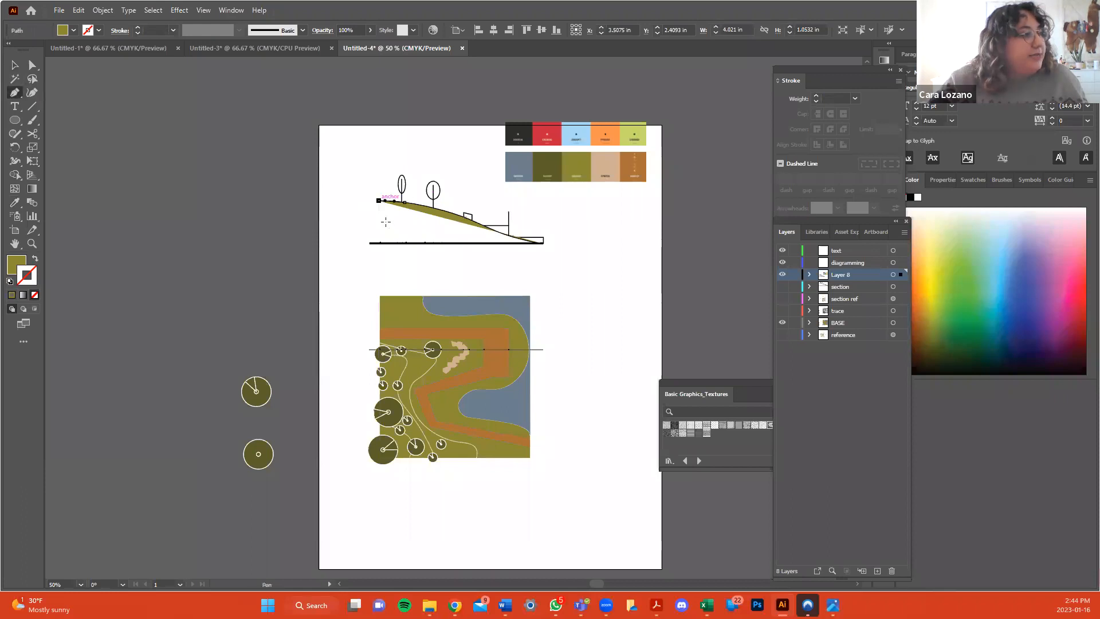
click(378, 242)
key(v)
click(552, 263)
Give both tree crowns in the section the dark olive fill and white outline sampled from a plan tree, and deselect them.
drag(399, 165, 439, 187)
key(i)
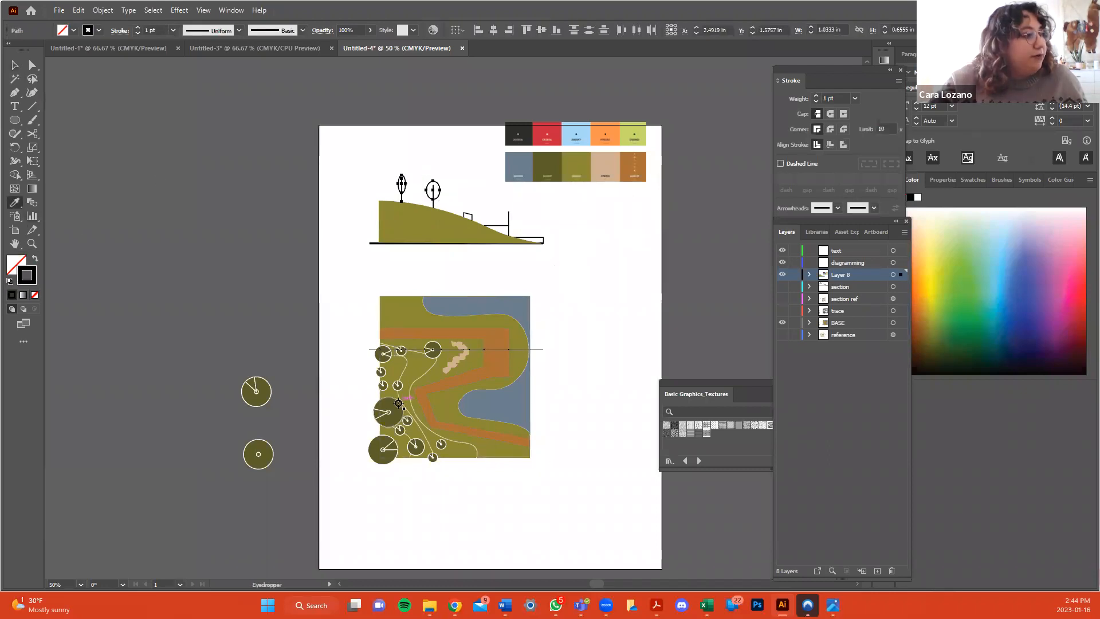
click(399, 400)
click(15, 64)
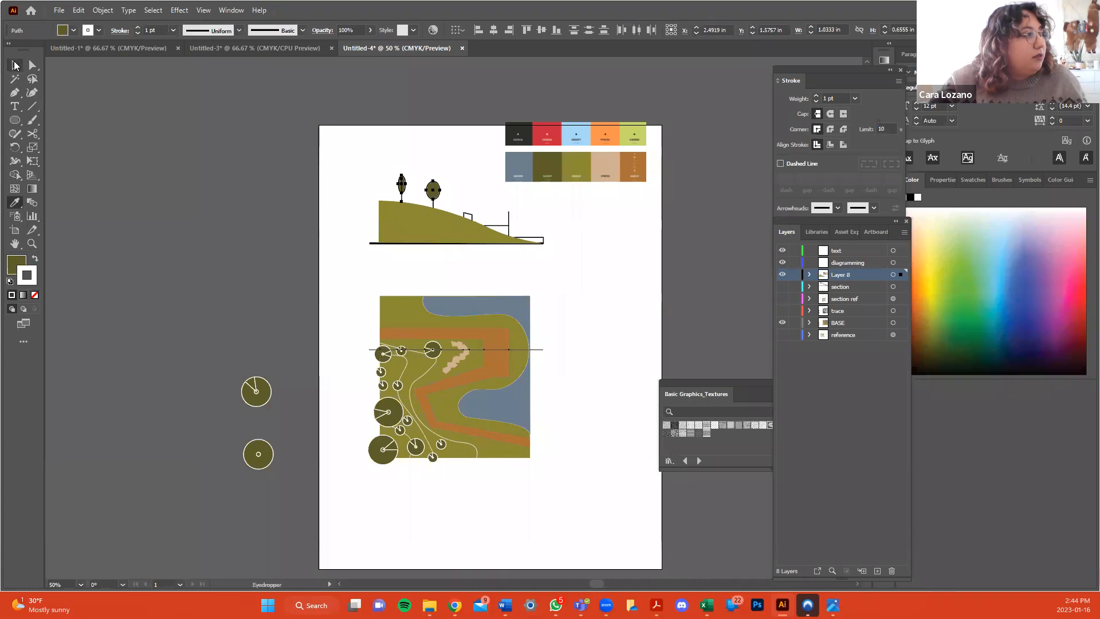
click(592, 298)
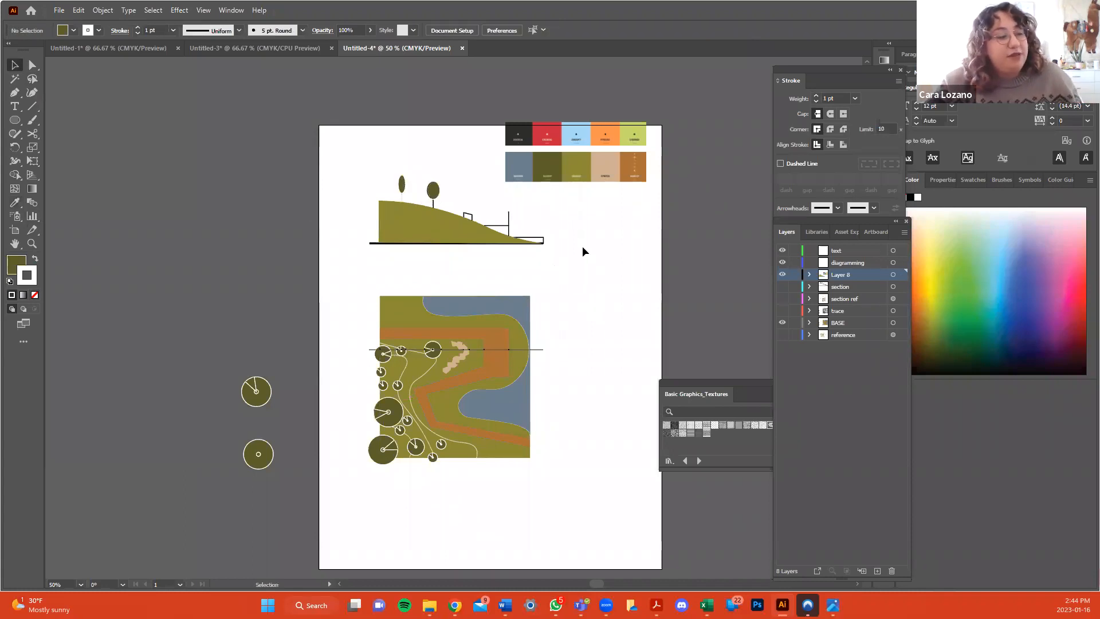
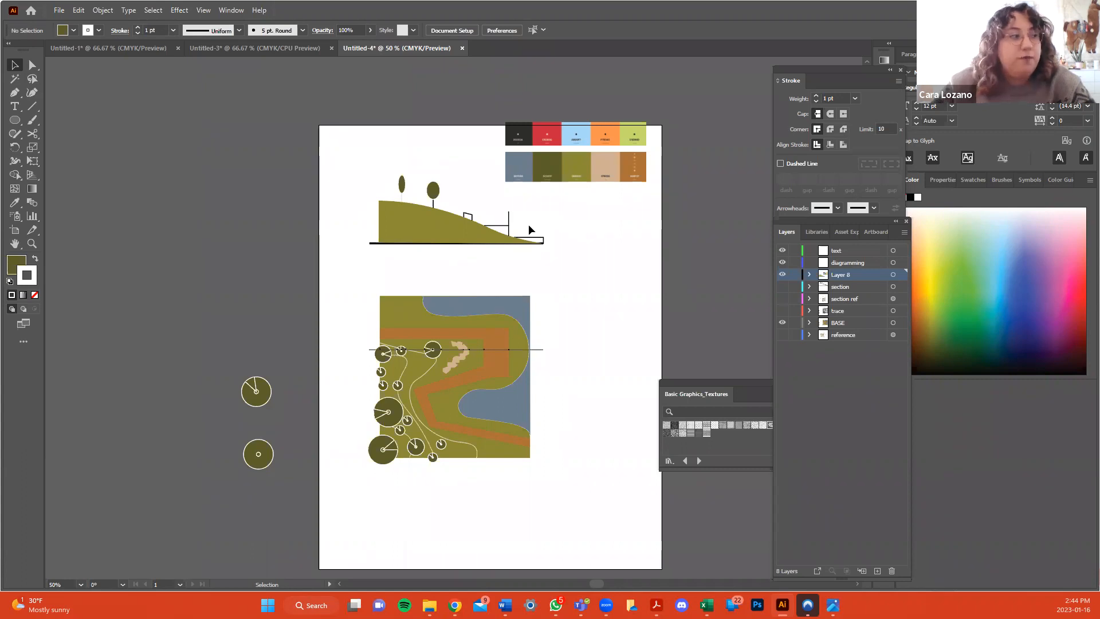
Select the plan's orange boardwalk on the BASE layer and place a copy of it directly over the original.
key(a)
click(502, 360)
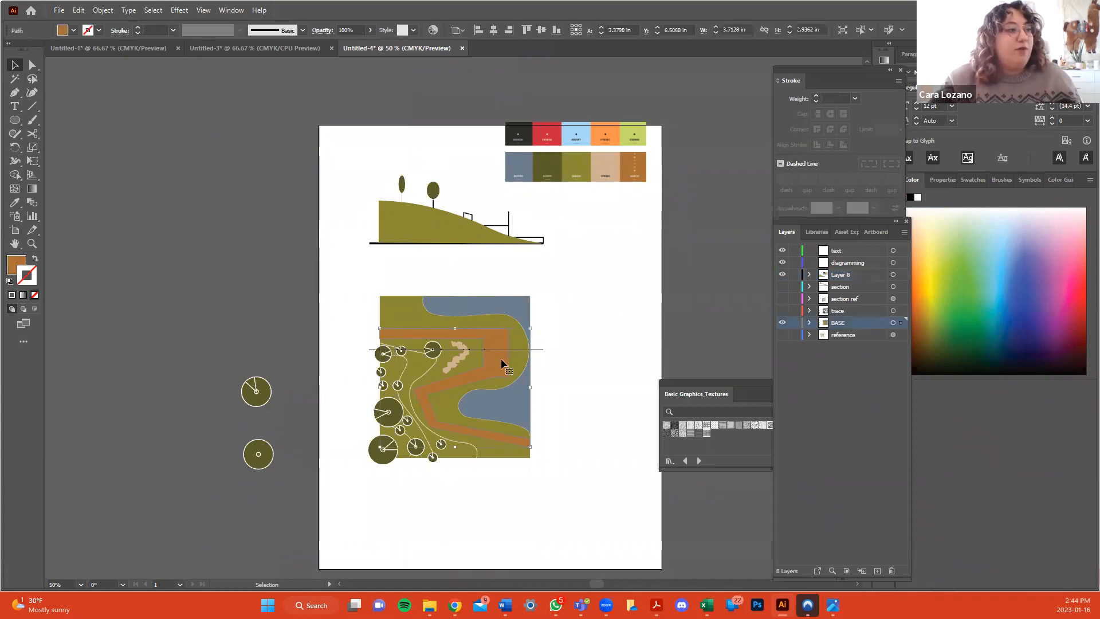
mouse_move(501, 363)
mouse_down()
mouse_move(497, 346)
mouse_move(501, 364)
mouse_up()
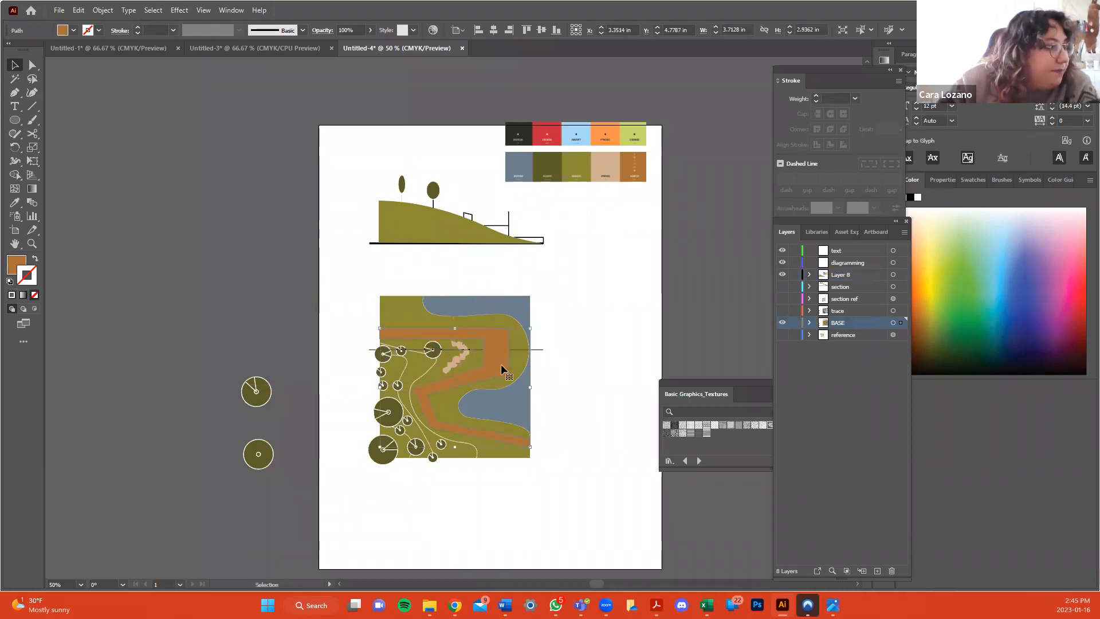
click(946, 180)
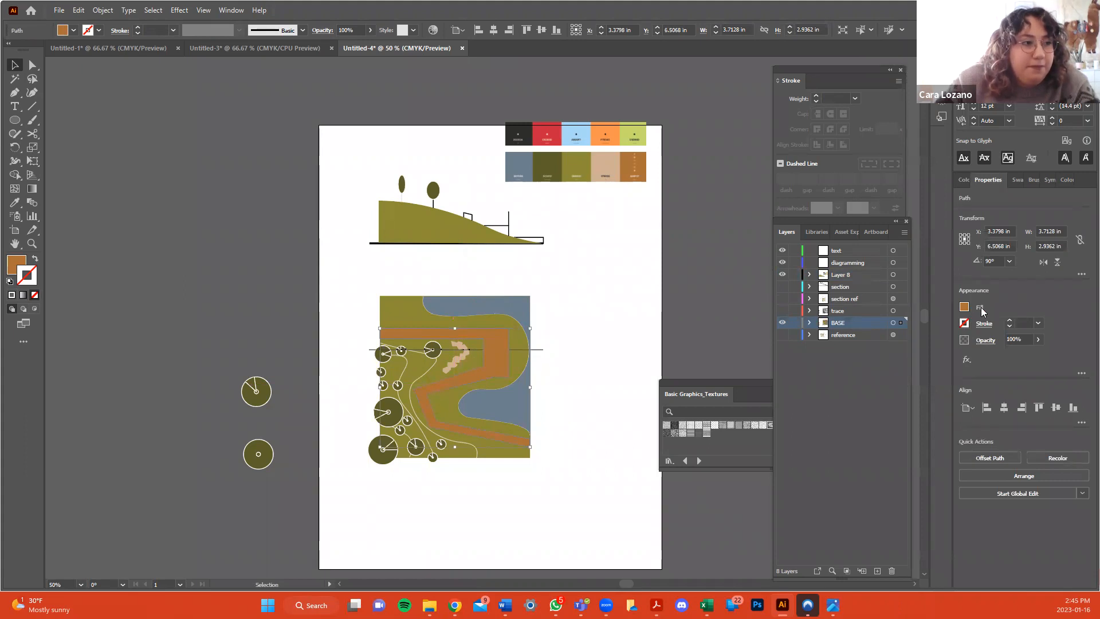
click(965, 307)
click(737, 356)
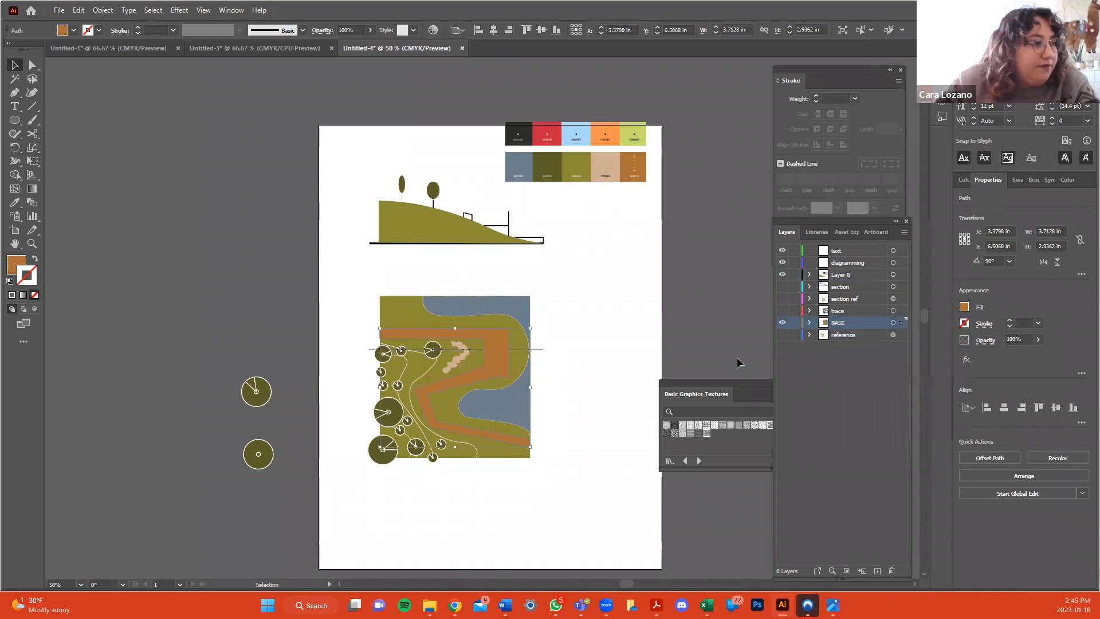
drag(759, 381, 759, 291)
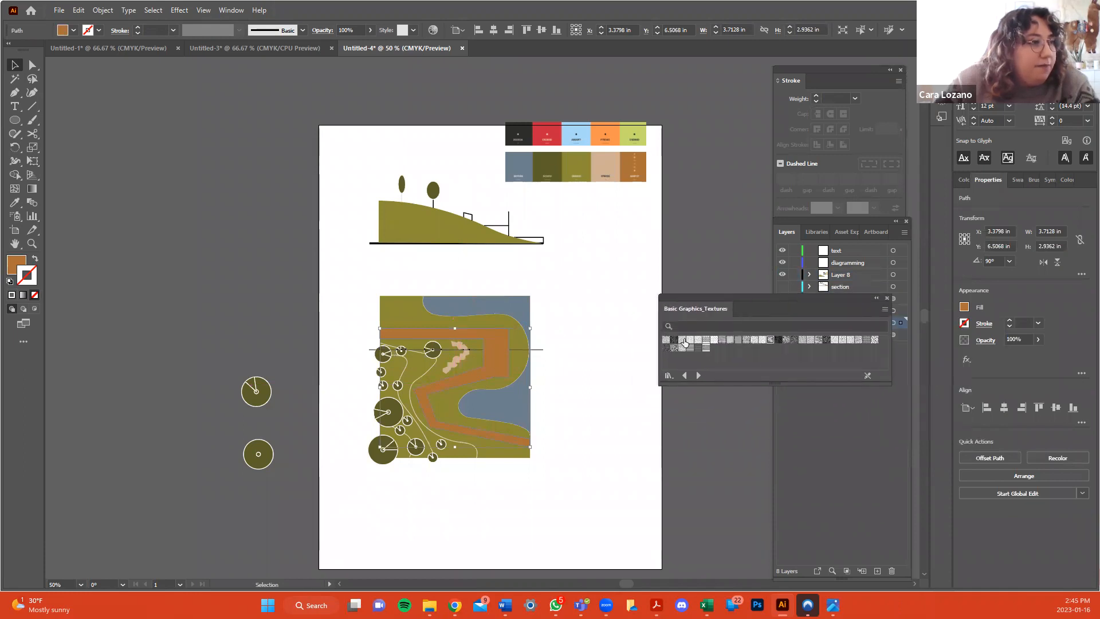
click(668, 375)
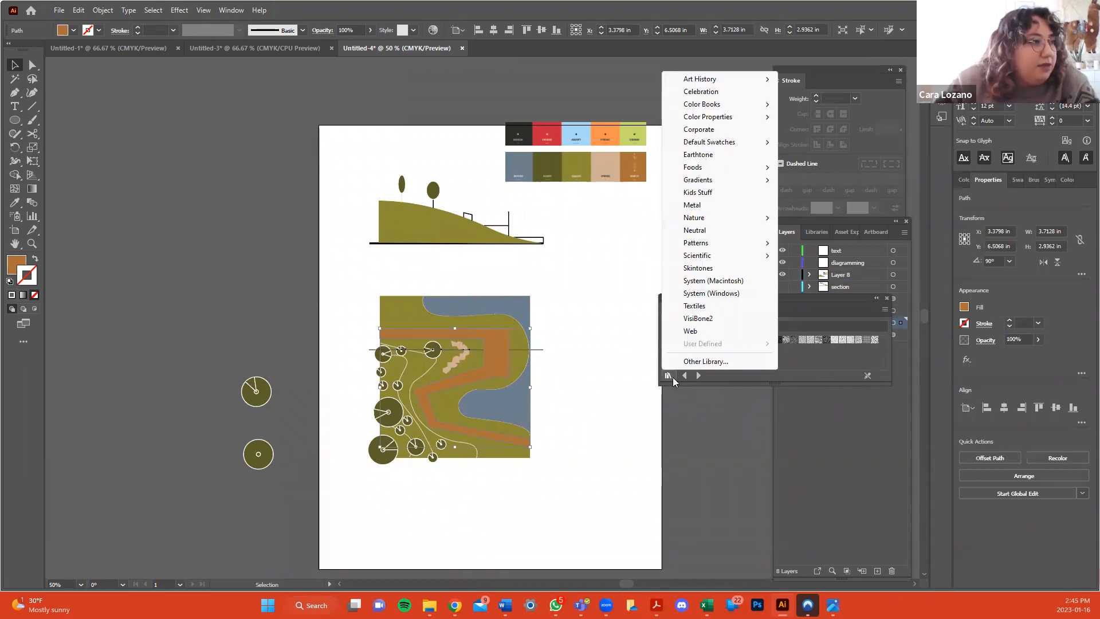
click(794, 373)
click(887, 299)
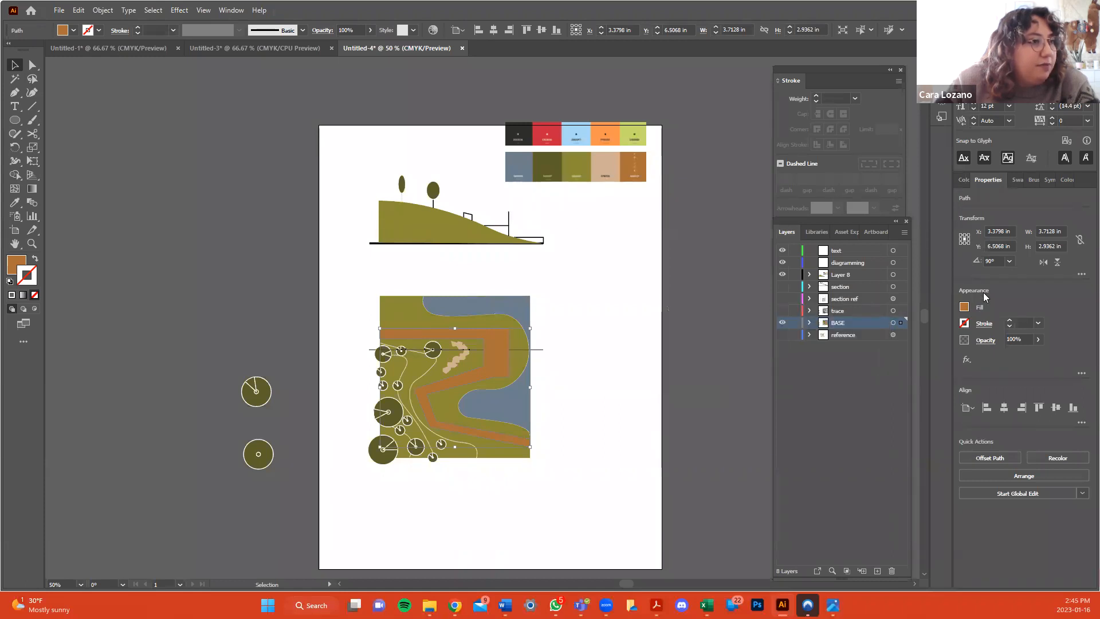
mouse_move(874, 227)
mouse_down()
mouse_move(728, 326)
mouse_move(843, 260)
mouse_move(873, 221)
mouse_up()
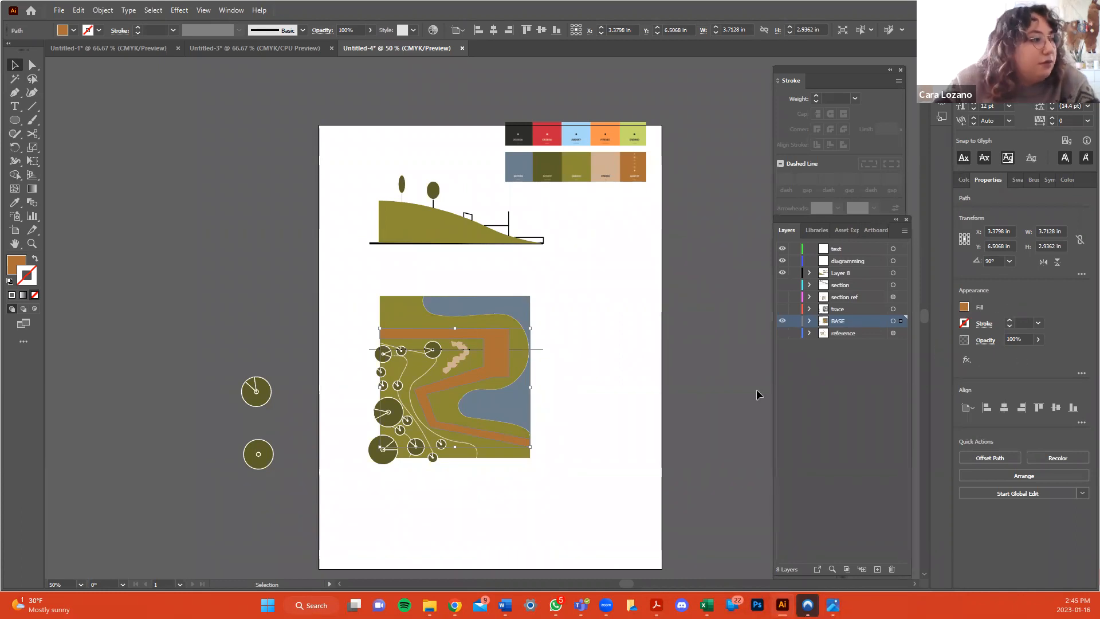
Open the Basic Graphics_Textures pattern library for the boardwalk copy's fill and enlarge the library to see its swatches.
click(504, 356)
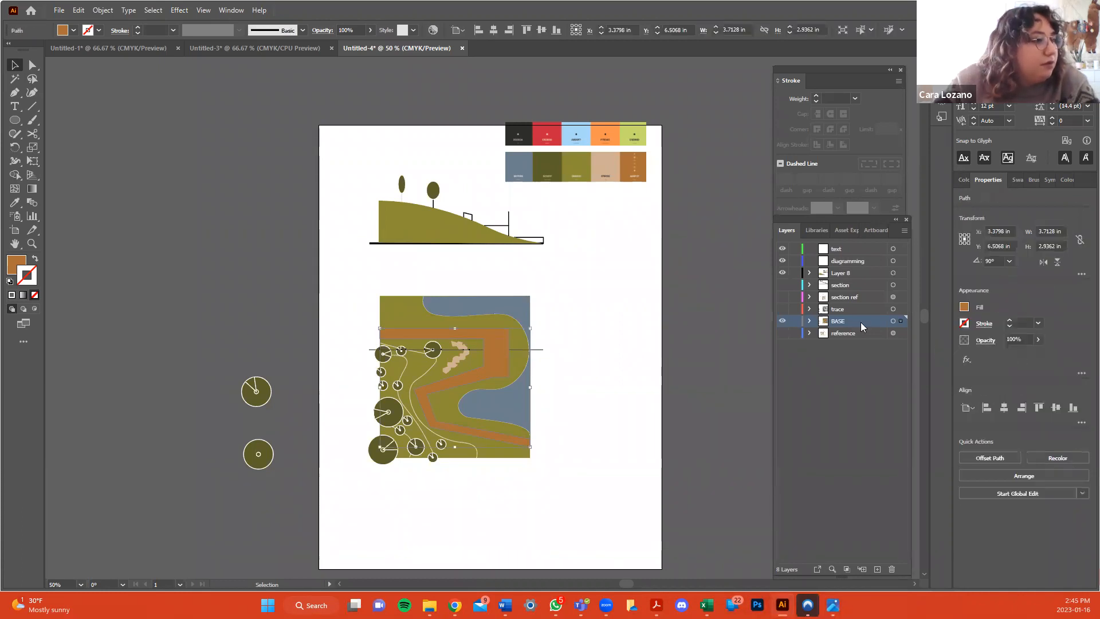
click(965, 308)
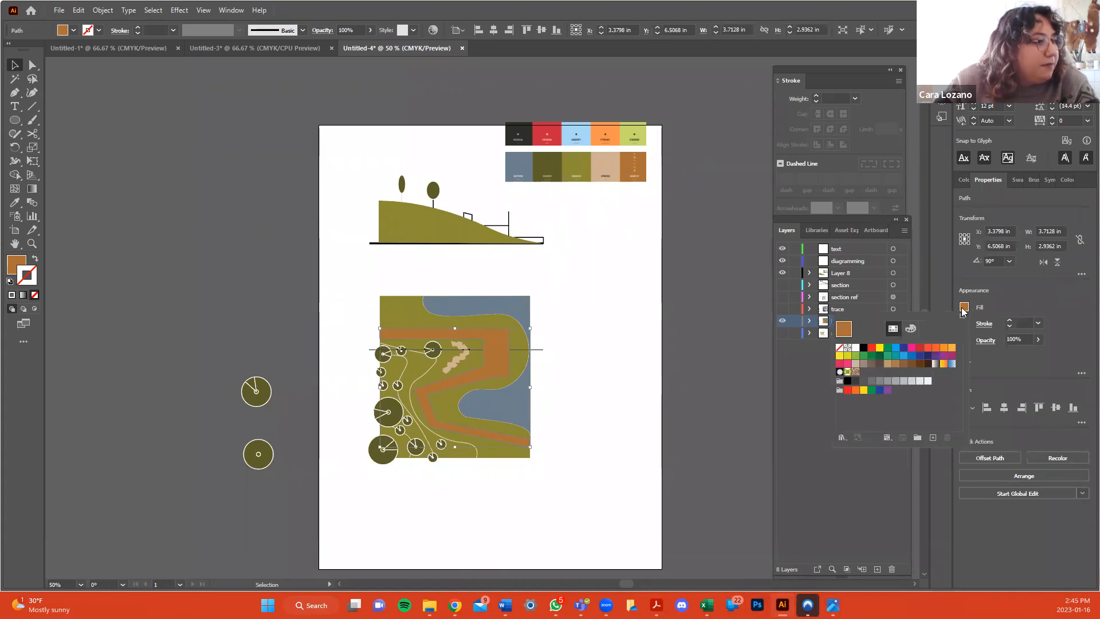
click(842, 439)
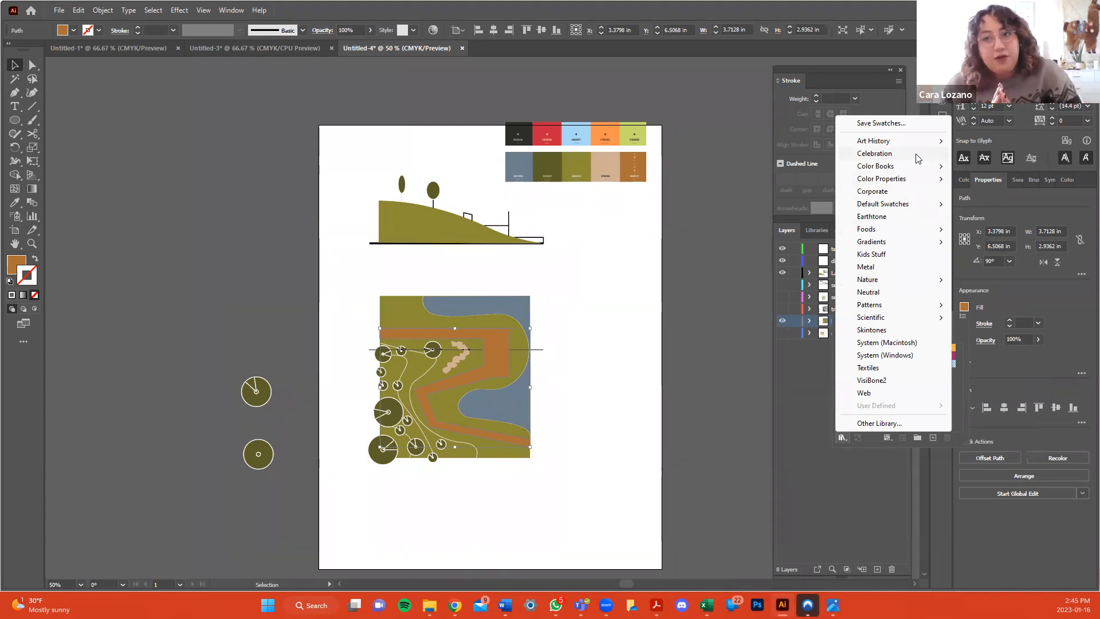
mouse_move(929, 305)
mouse_move(996, 317)
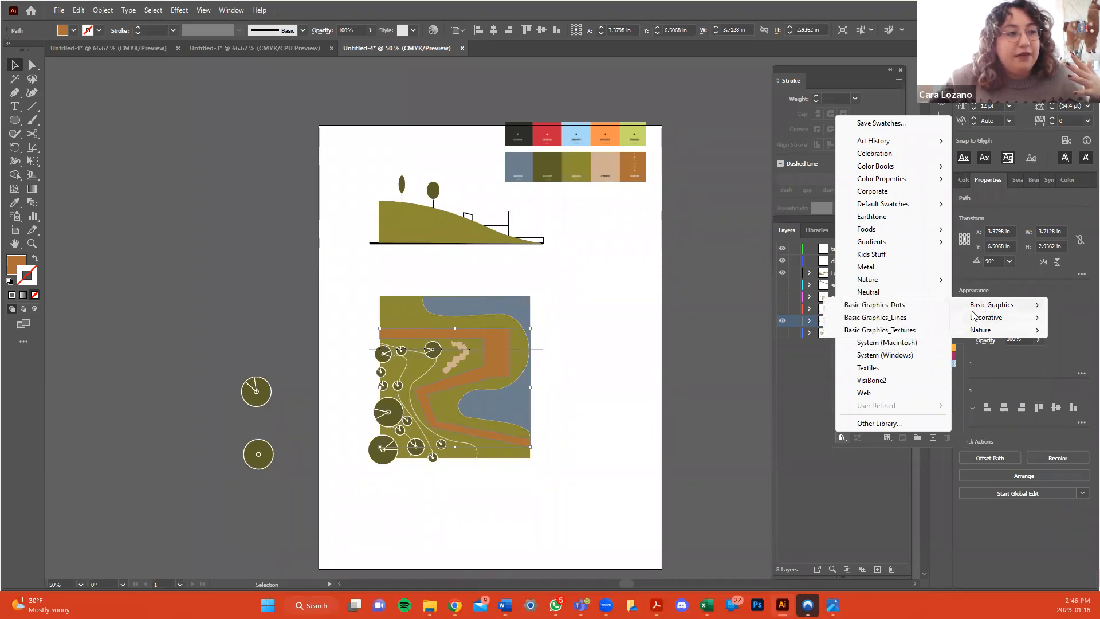
click(913, 332)
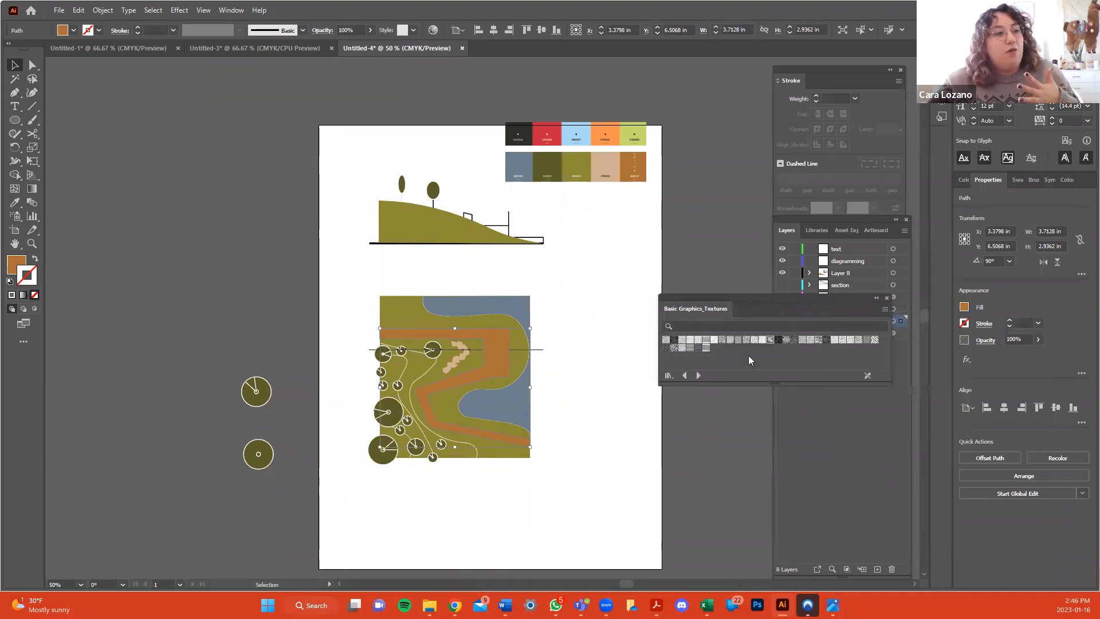
drag(768, 383, 771, 439)
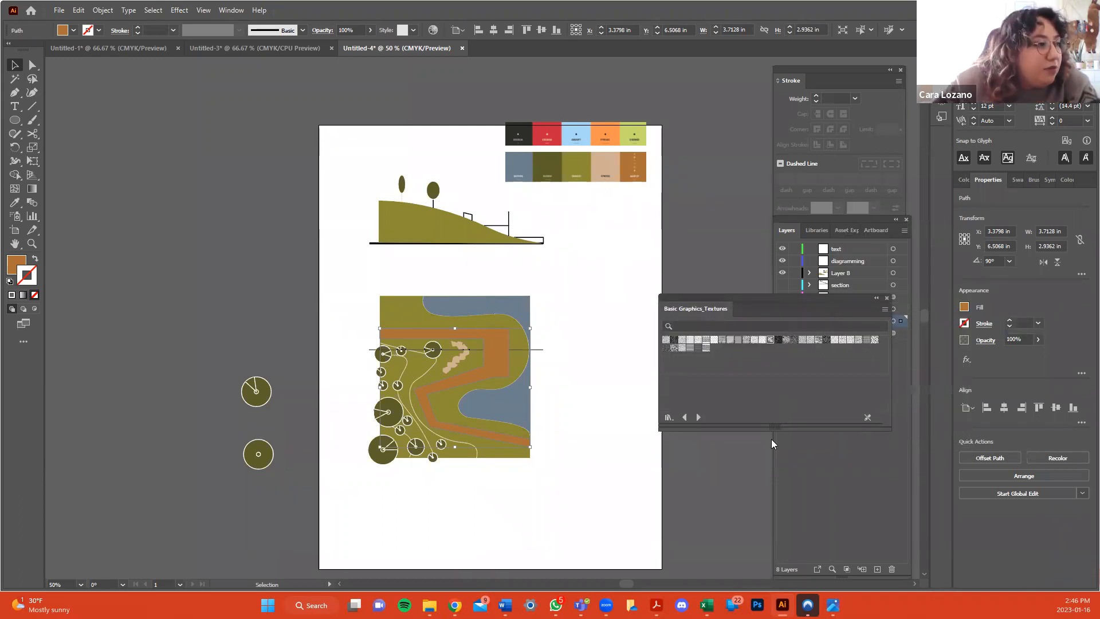
Apply the library's second texture to the boardwalk copy, swap it from the stroke to the fill, and remove the stroke.
click(675, 341)
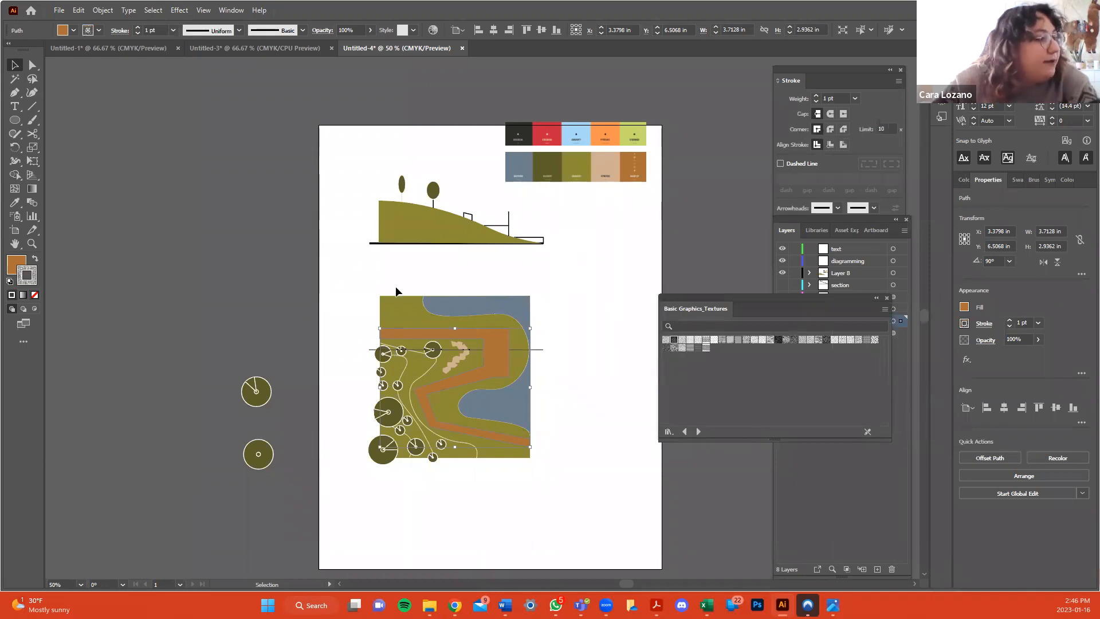
click(36, 260)
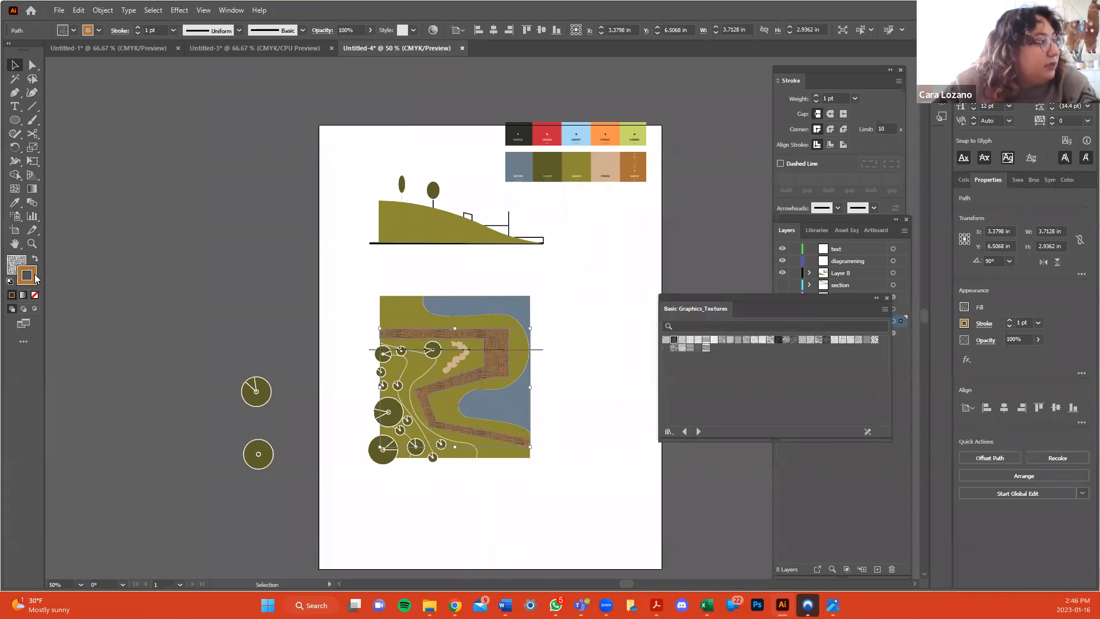
click(36, 295)
Try several other textures as the boardwalk copy's fill, settle on the diagonal-line pattern just after Dashed Lines, and deselect.
click(16, 263)
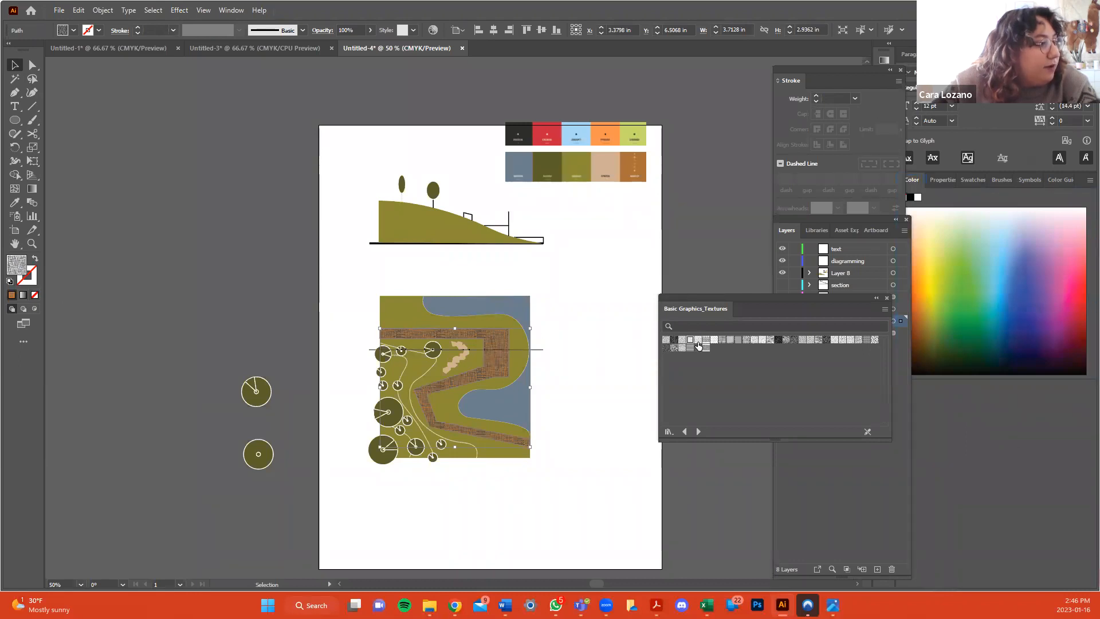
click(698, 340)
click(707, 341)
click(714, 340)
click(722, 340)
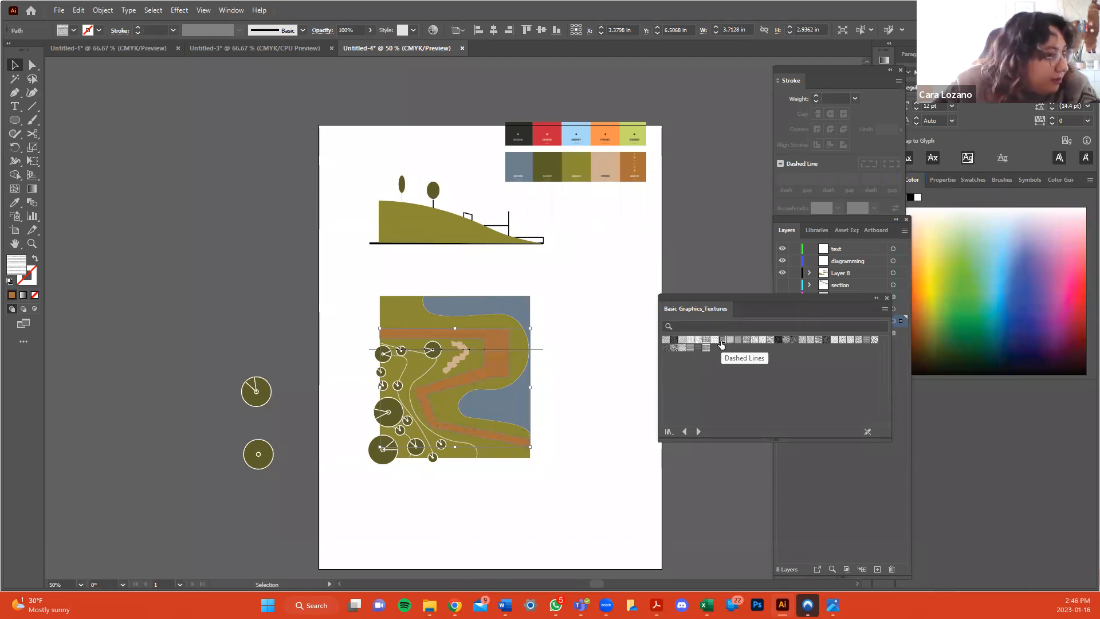
click(730, 341)
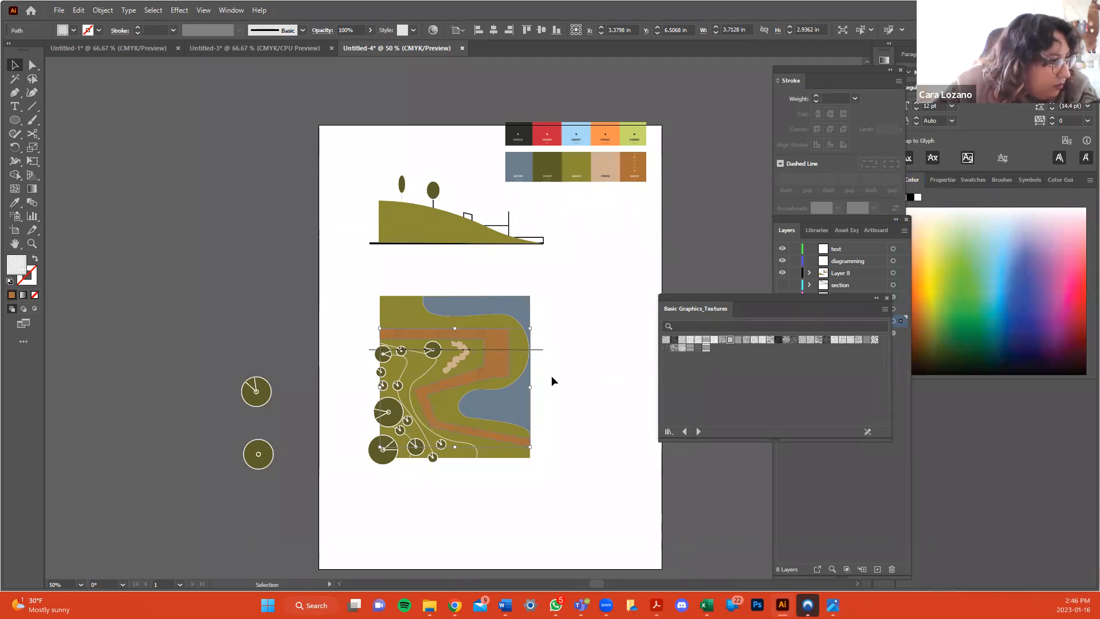
click(580, 387)
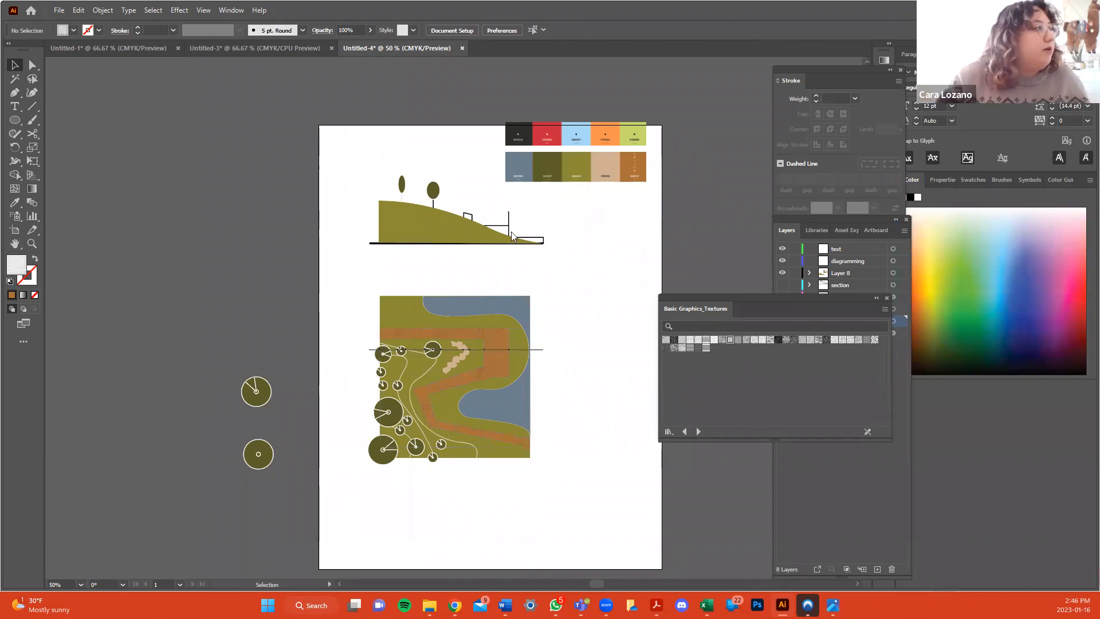
Zoom in on the plan to 66.67% and select the textured boardwalk.
click(204, 11)
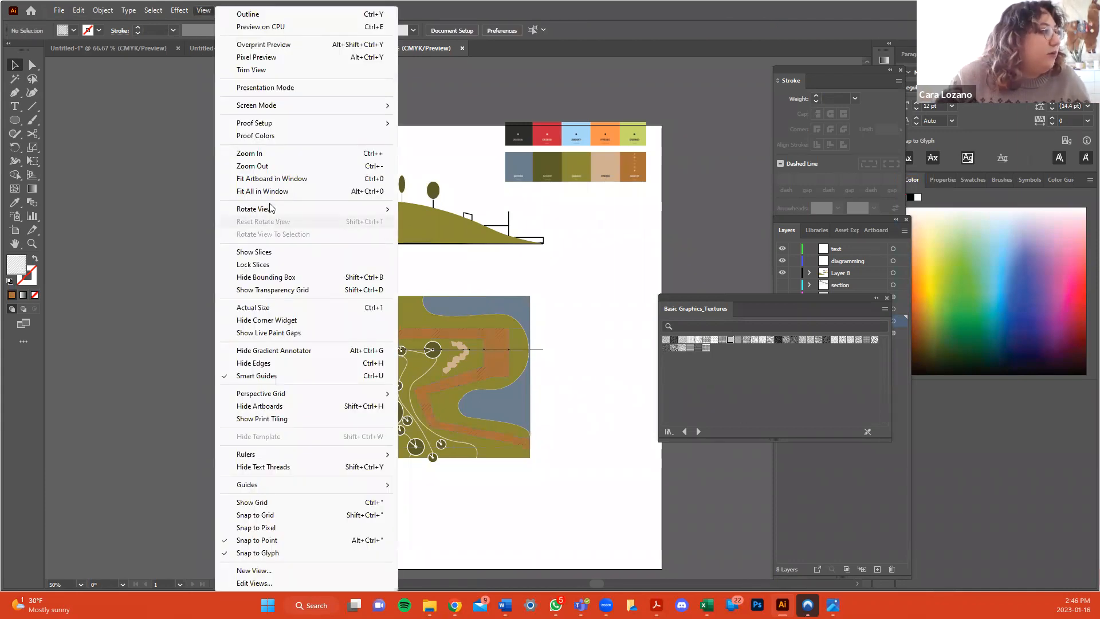
click(258, 153)
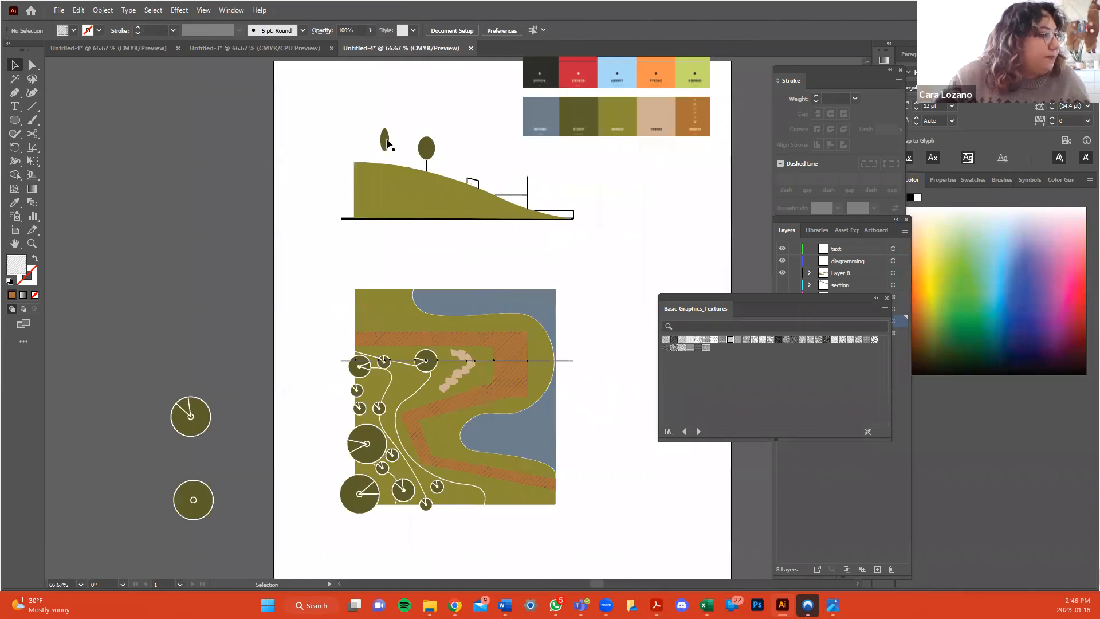
scroll(594, 274, down, 1)
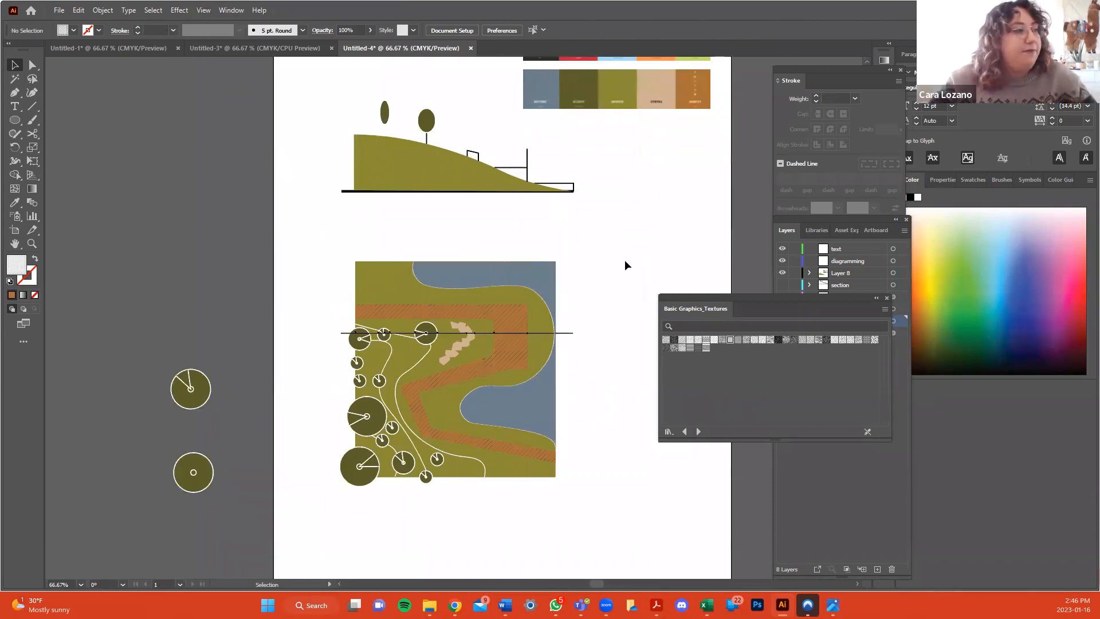
click(520, 314)
double_click(35, 282)
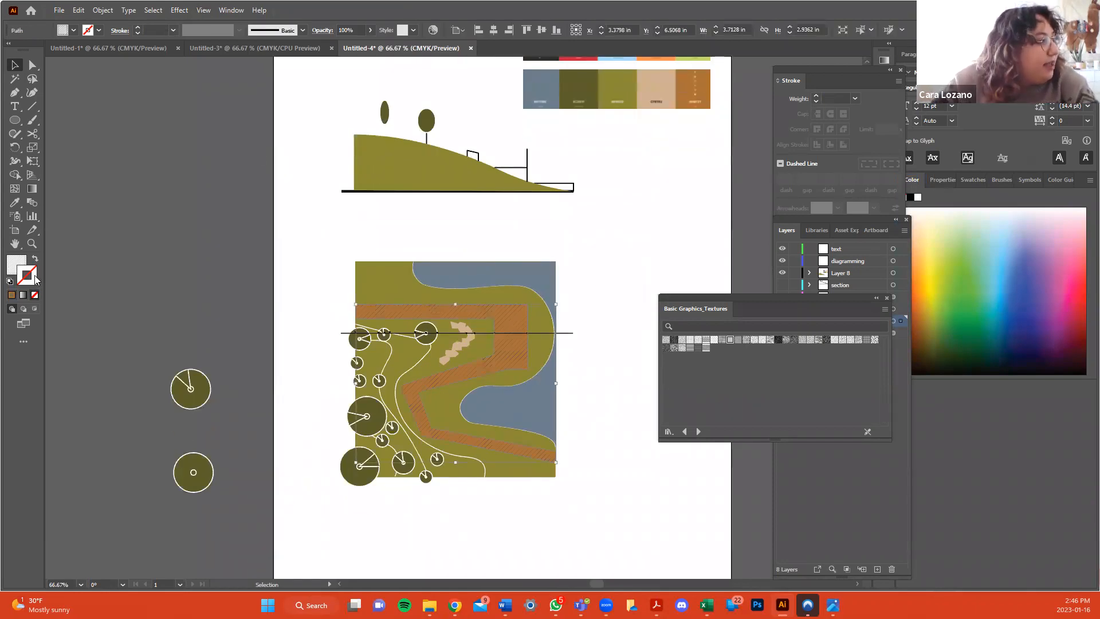
drag(72, 358, 50, 367)
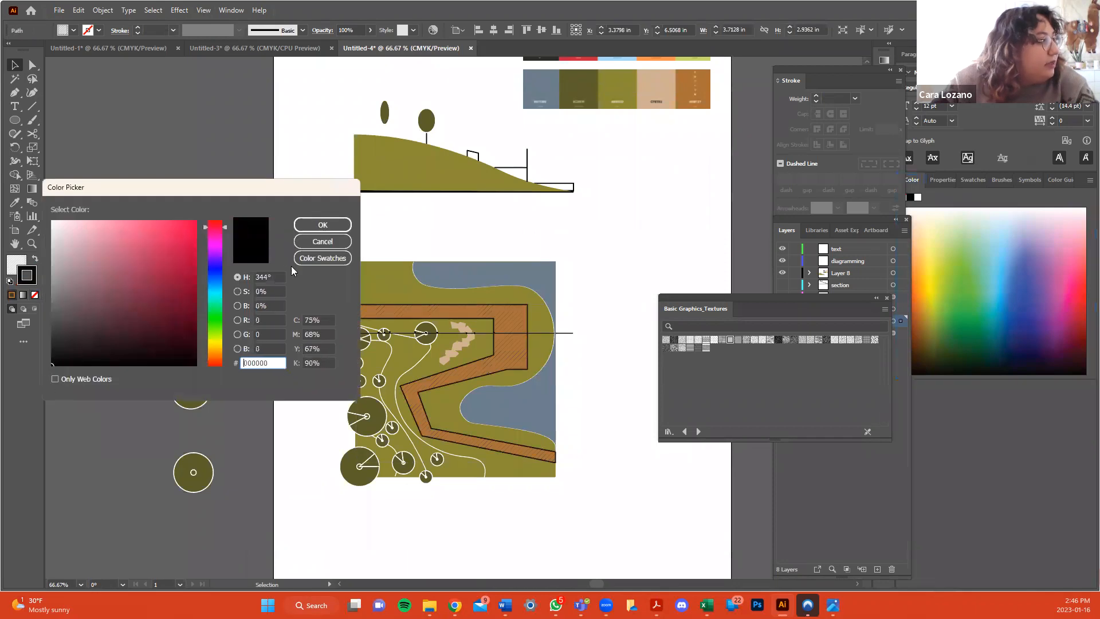
key(Escape)
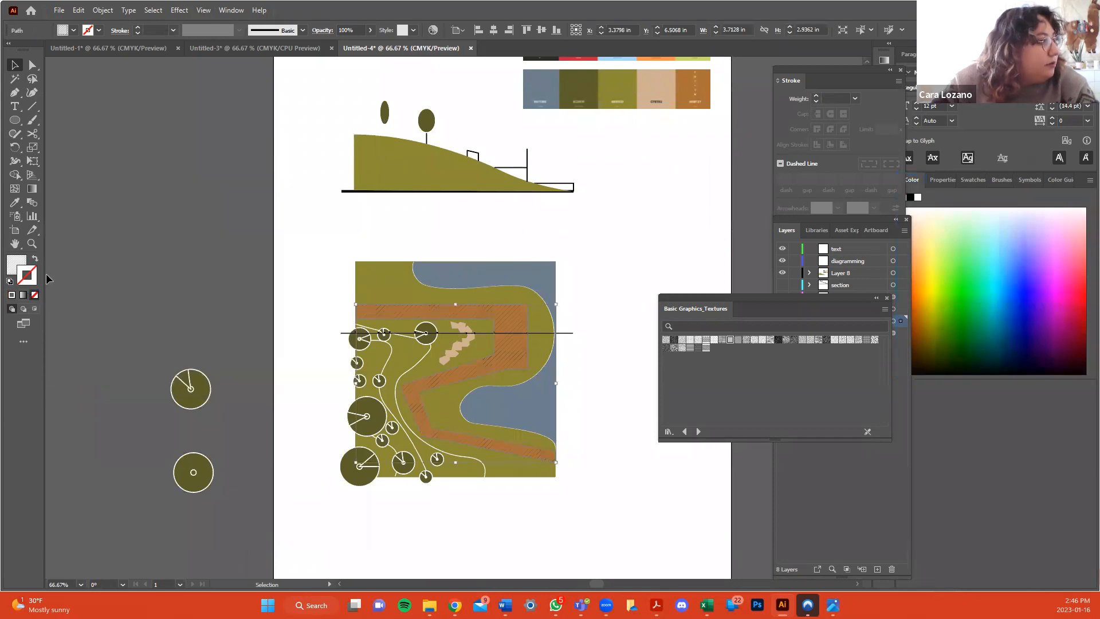
Outline the textured boardwalk with a 1 pt black (000000) stroke, and deselect it.
click(12, 296)
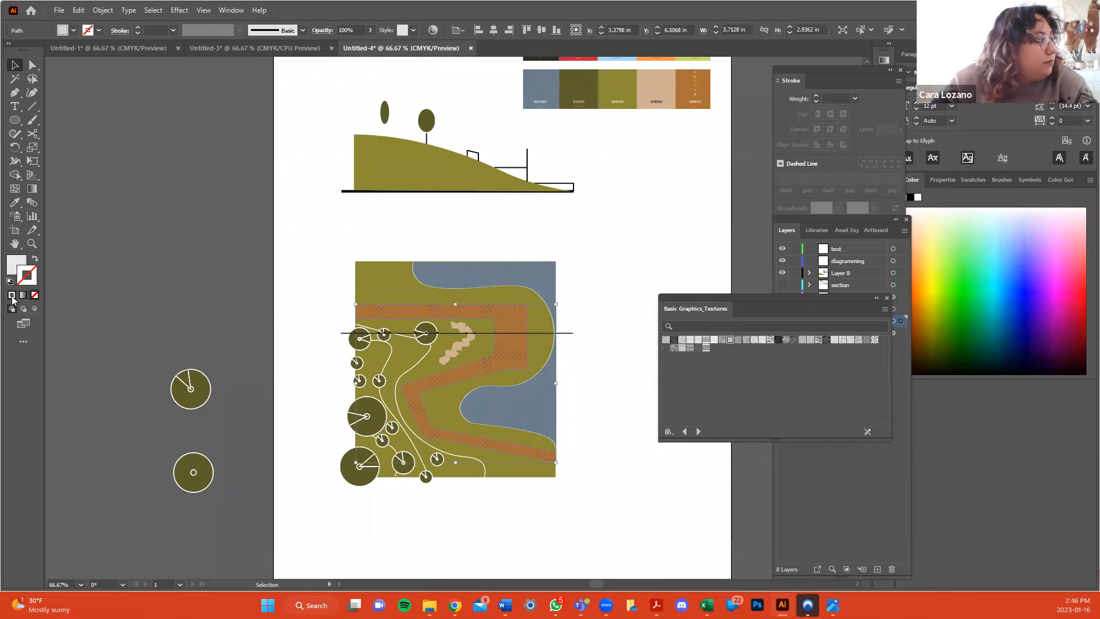
double_click(14, 264)
drag(189, 366, 197, 366)
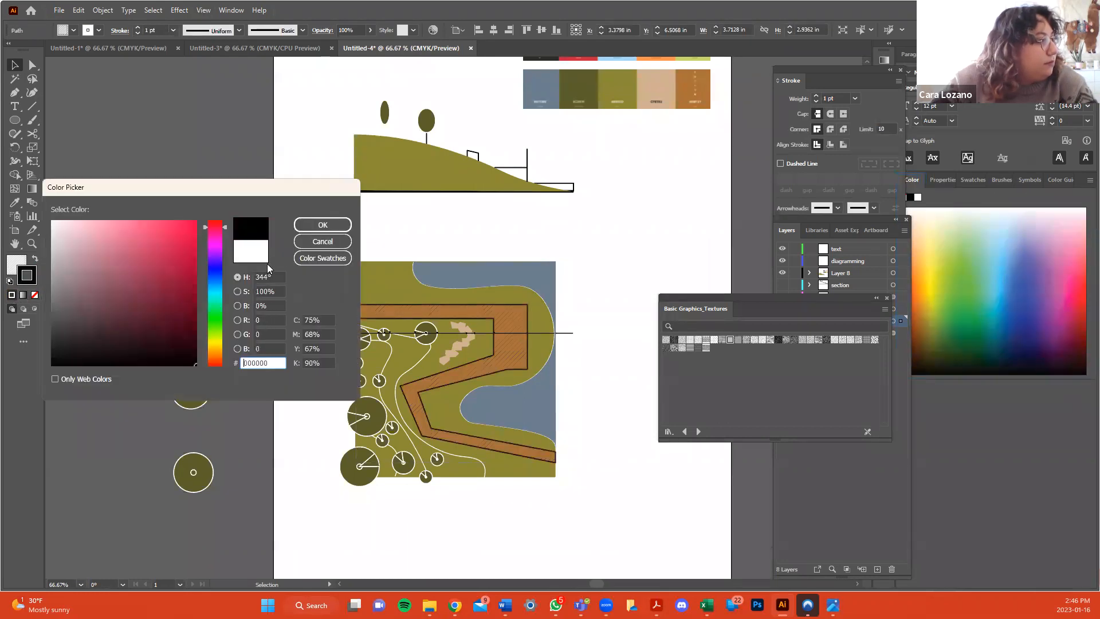
click(310, 225)
click(201, 174)
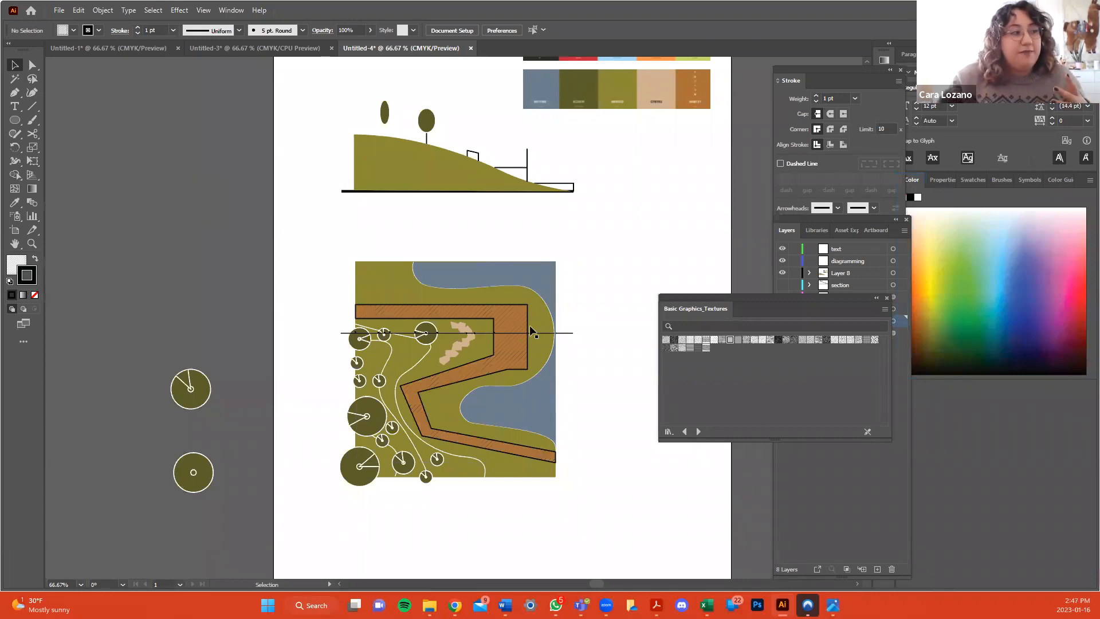
scroll(676, 274, up, 2)
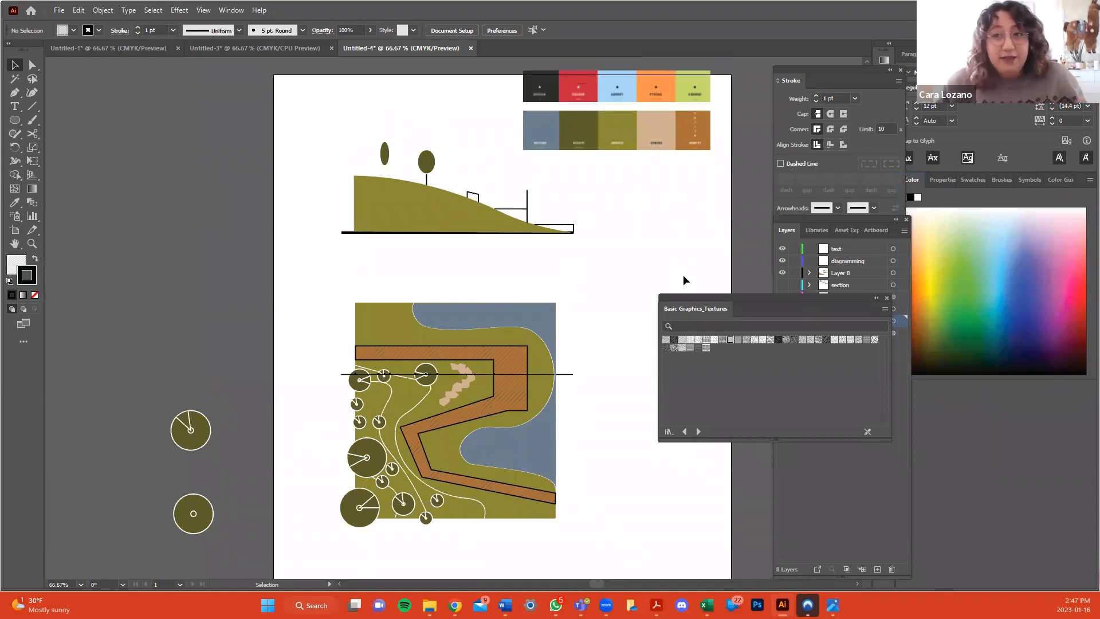
Move the lower palette image aside, select the plan and section artwork, and open the advanced Recolor Artwork options.
key(ctrl+minus)
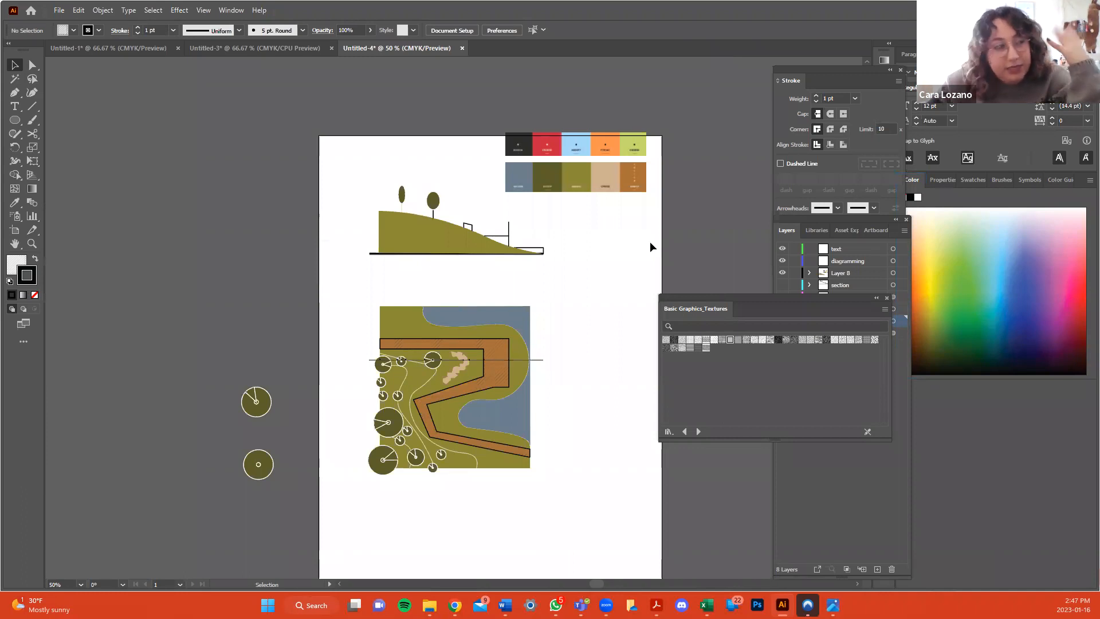
mouse_move(646, 172)
mouse_down()
mouse_move(669, 164)
mouse_move(648, 164)
mouse_up()
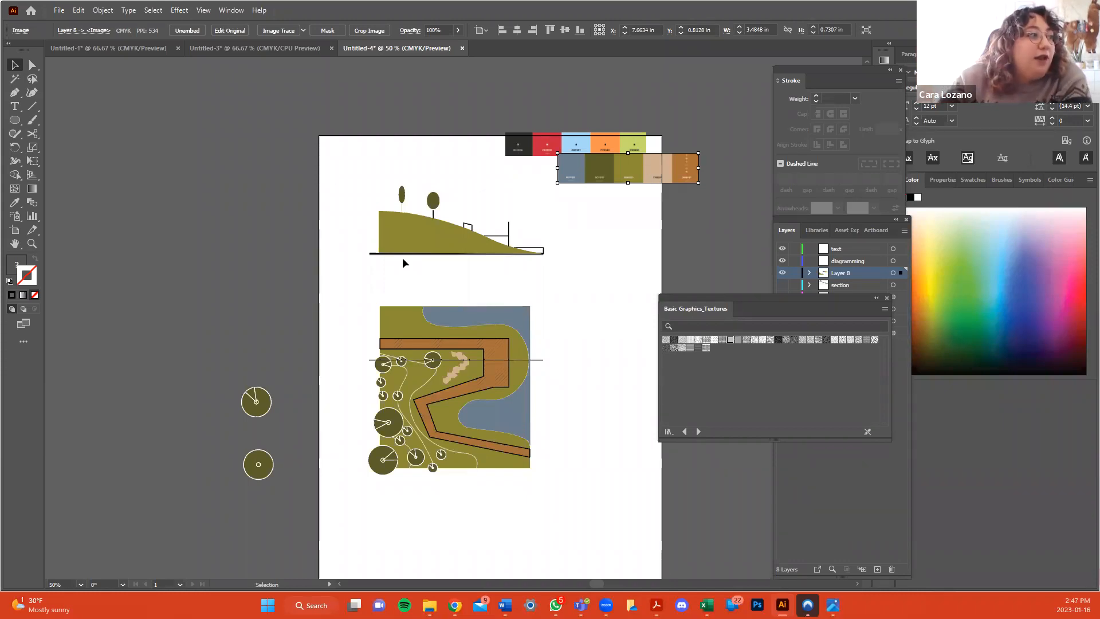
drag(576, 439, 553, 485)
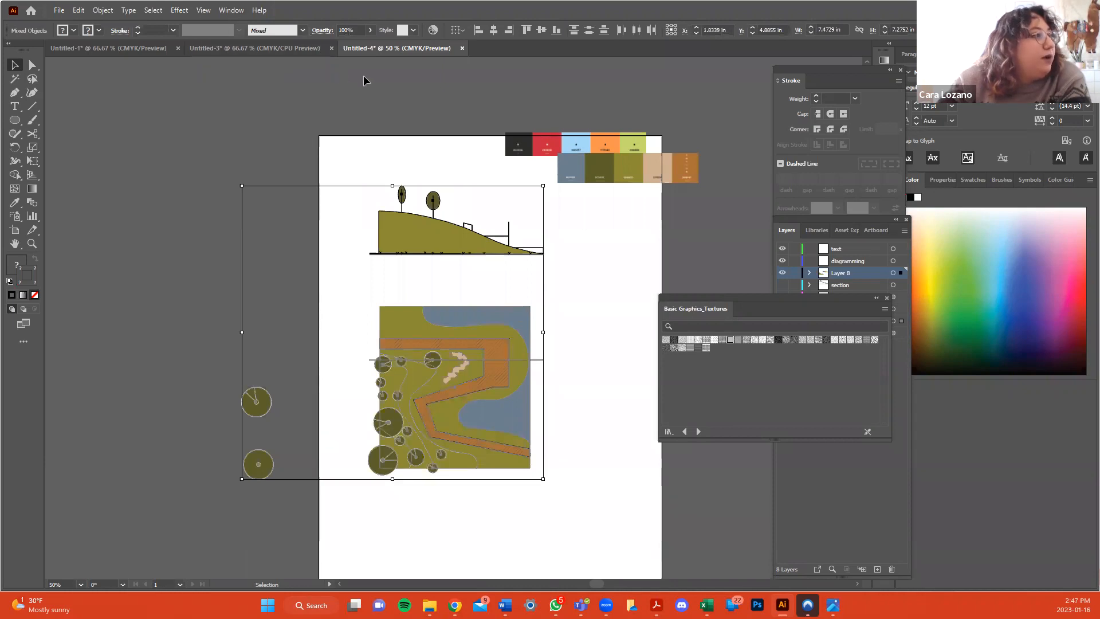
click(433, 31)
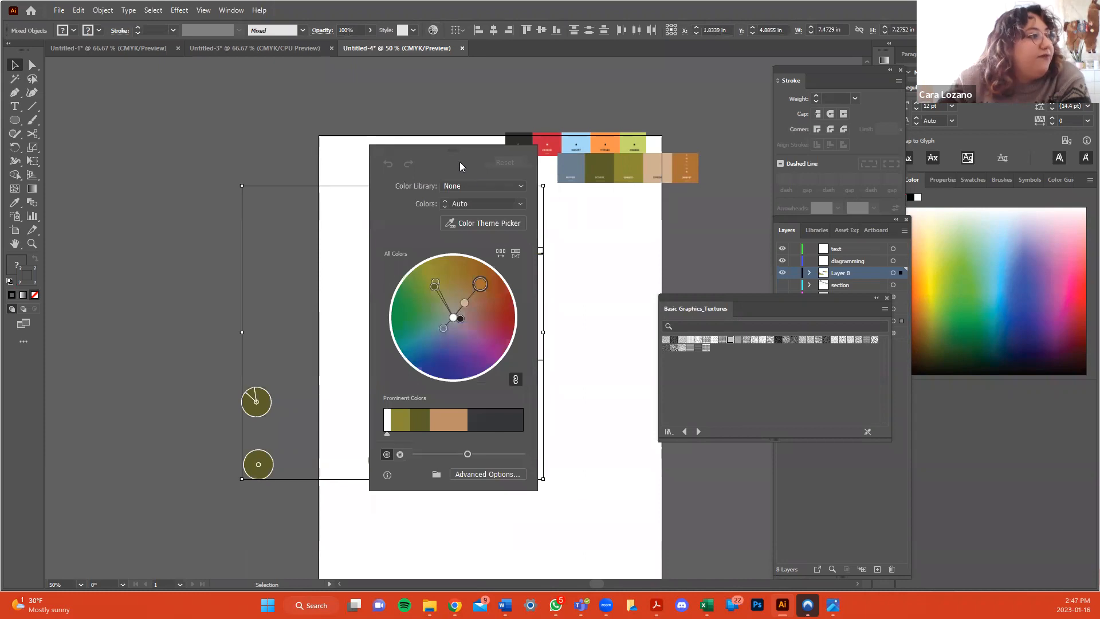
drag(452, 150, 329, 115)
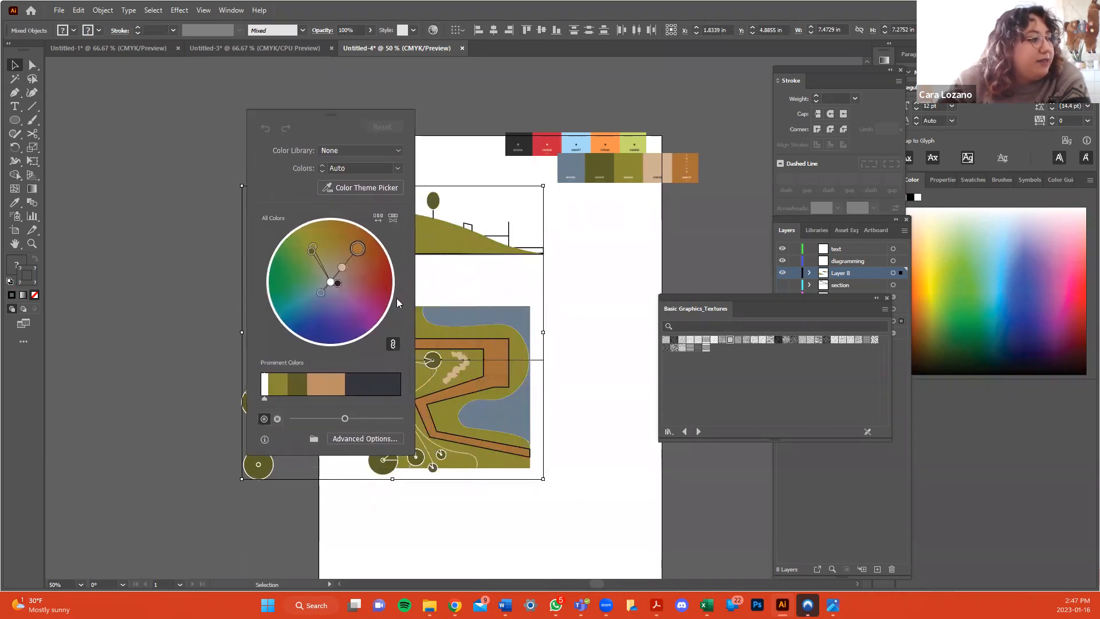
click(387, 443)
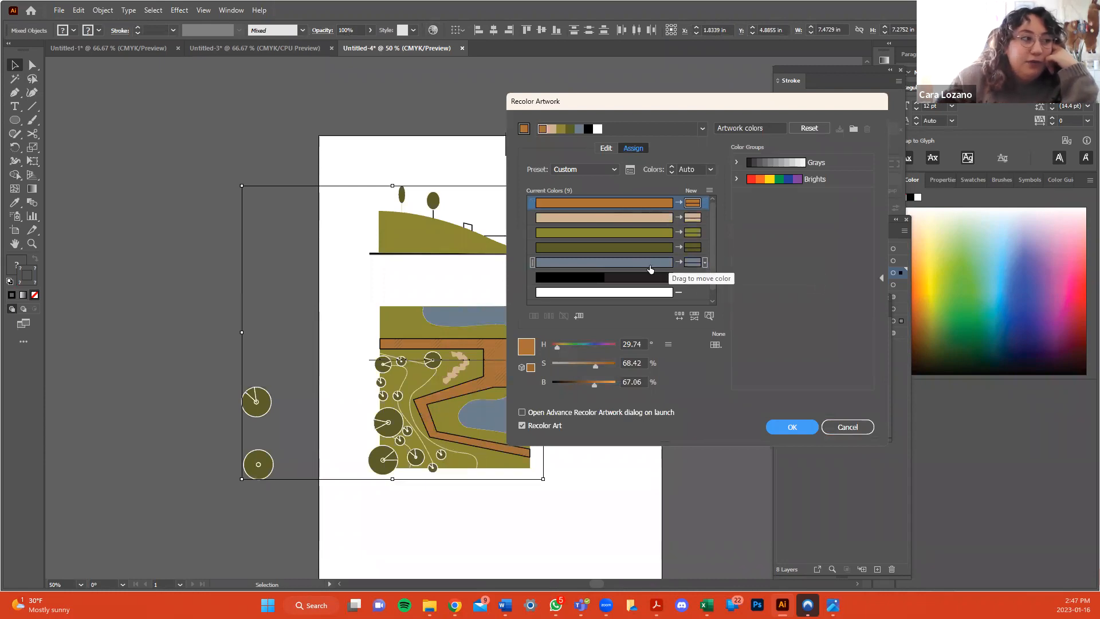
Recolor the artwork's slate blue water to light blue A8D2EF.
click(692, 263)
double_click(692, 263)
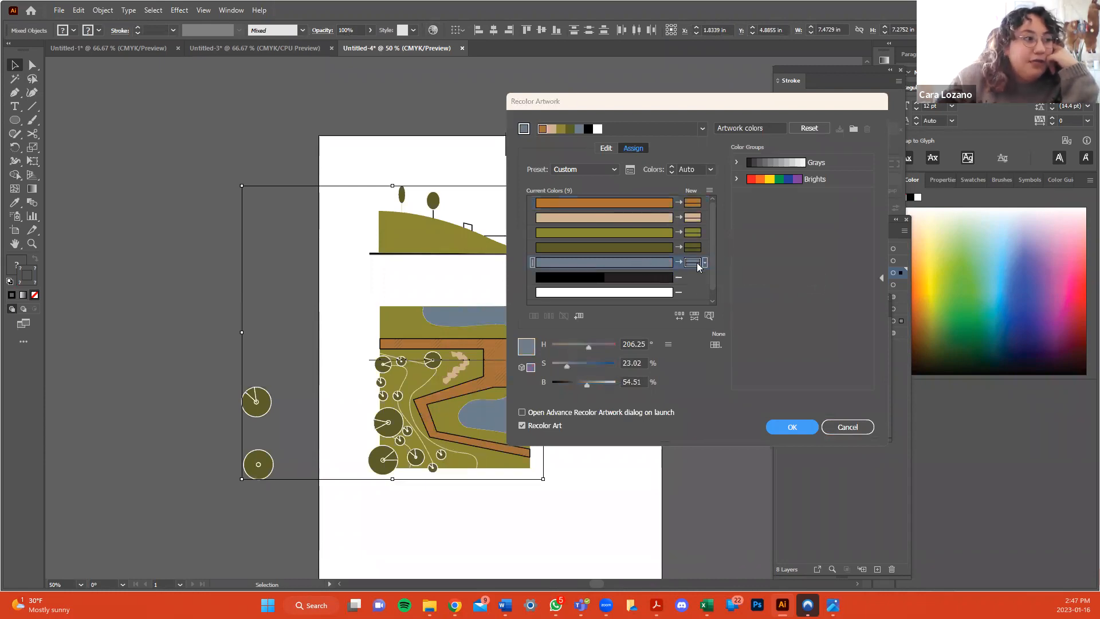
click(94, 229)
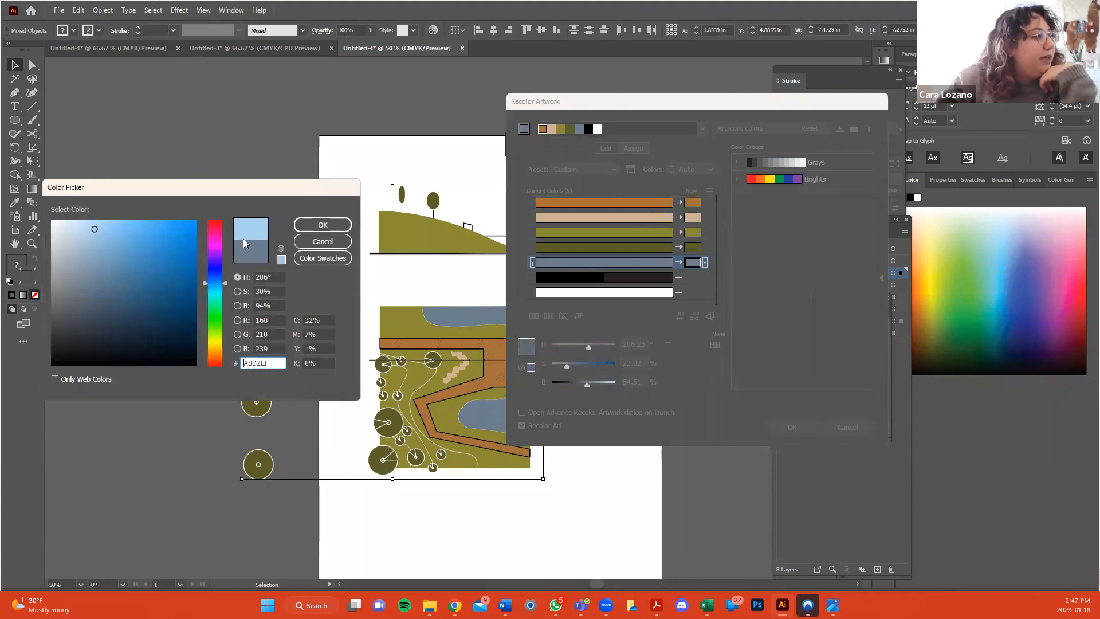
click(322, 225)
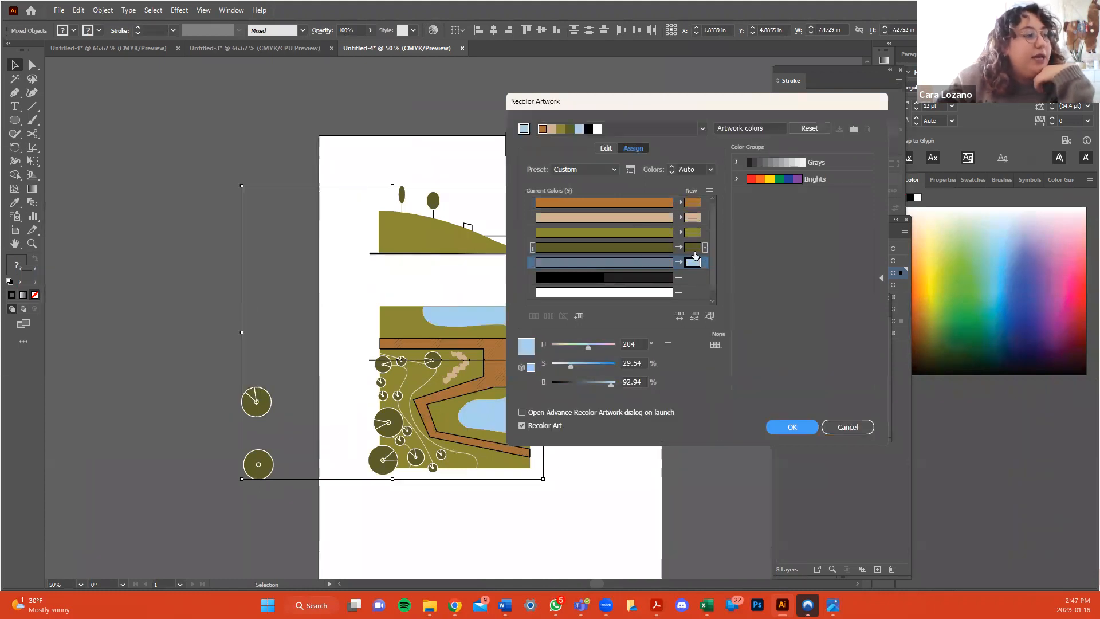
Recolor the artwork's lighter olive green to 9E9A47 and its beige to grey AAAAAA.
double_click(694, 233)
click(134, 275)
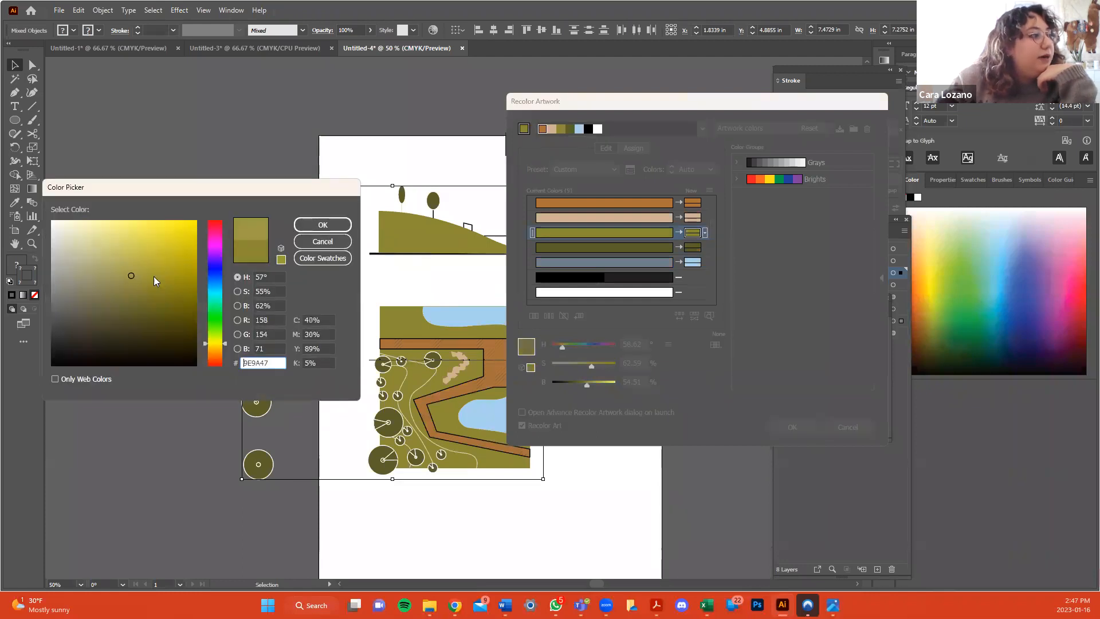
click(323, 225)
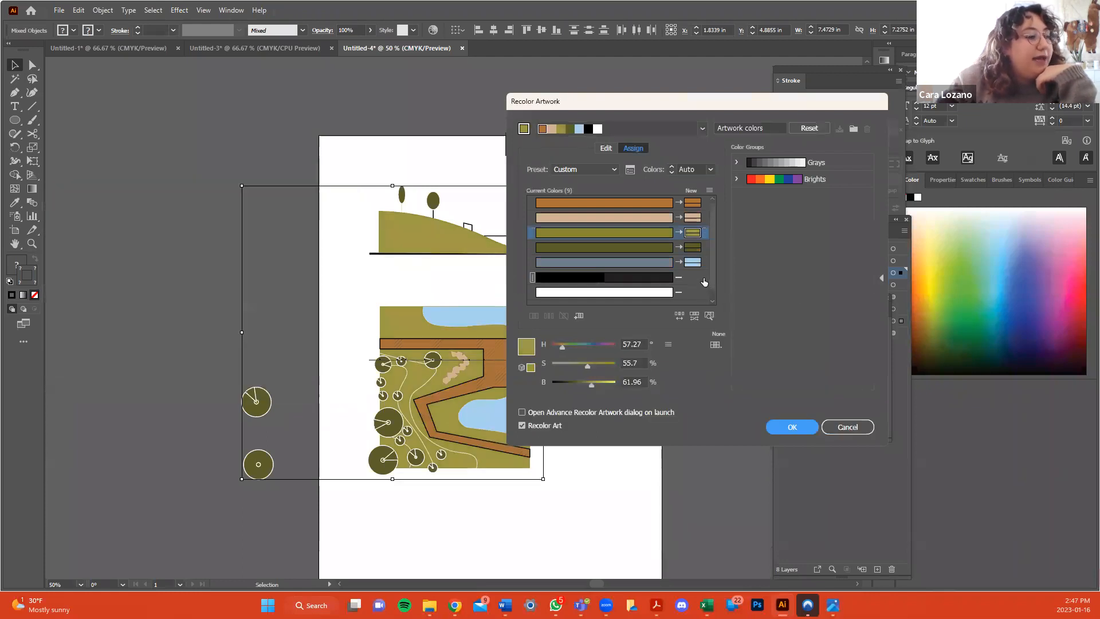
double_click(692, 217)
text(AAAAAA)
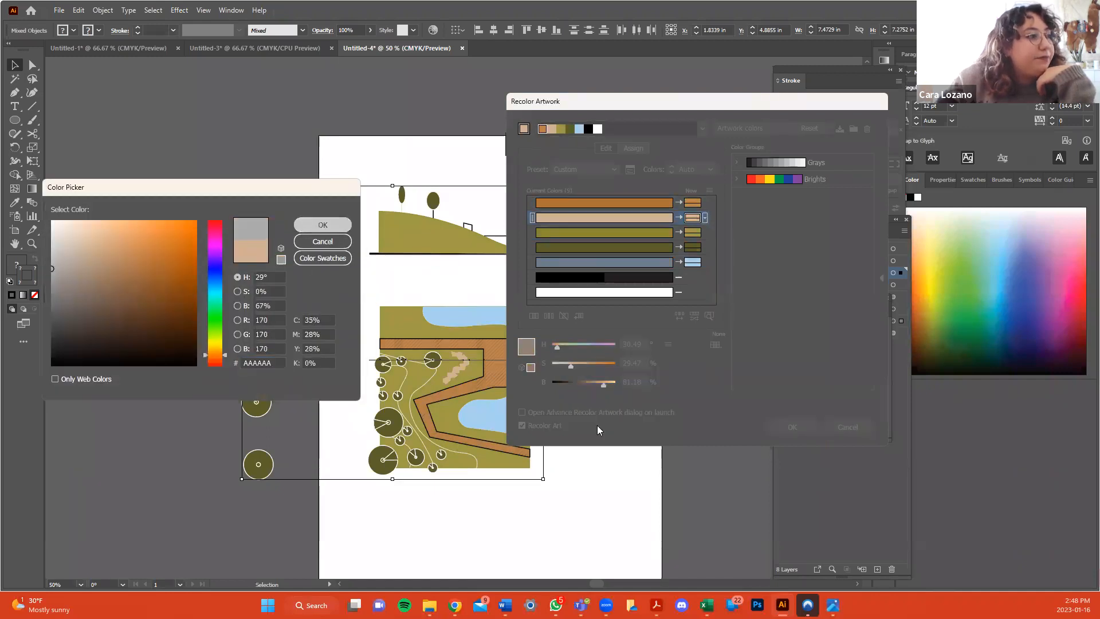
key(Return)
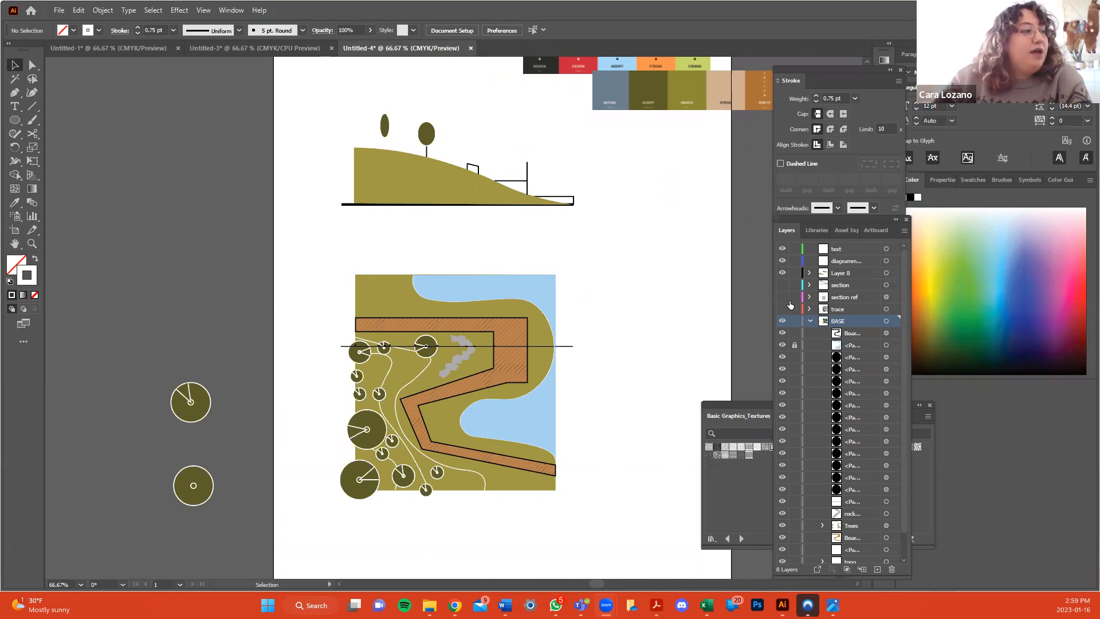
Collapse the BASE layer, hide it along with Layer 8, and add a new layer above Layer 8.
click(808, 321)
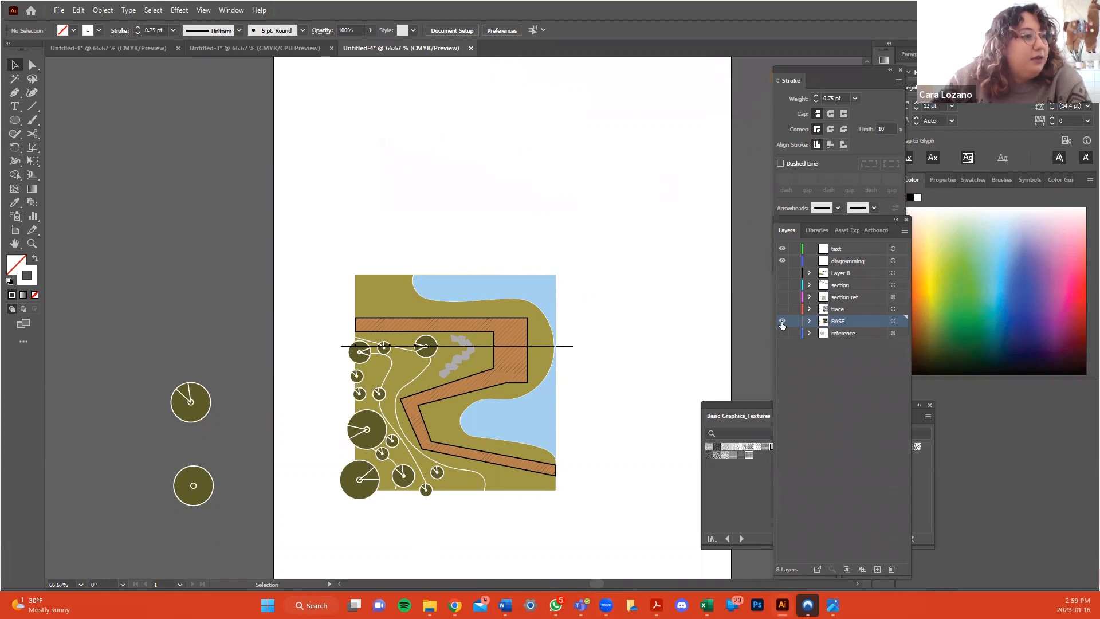
click(782, 321)
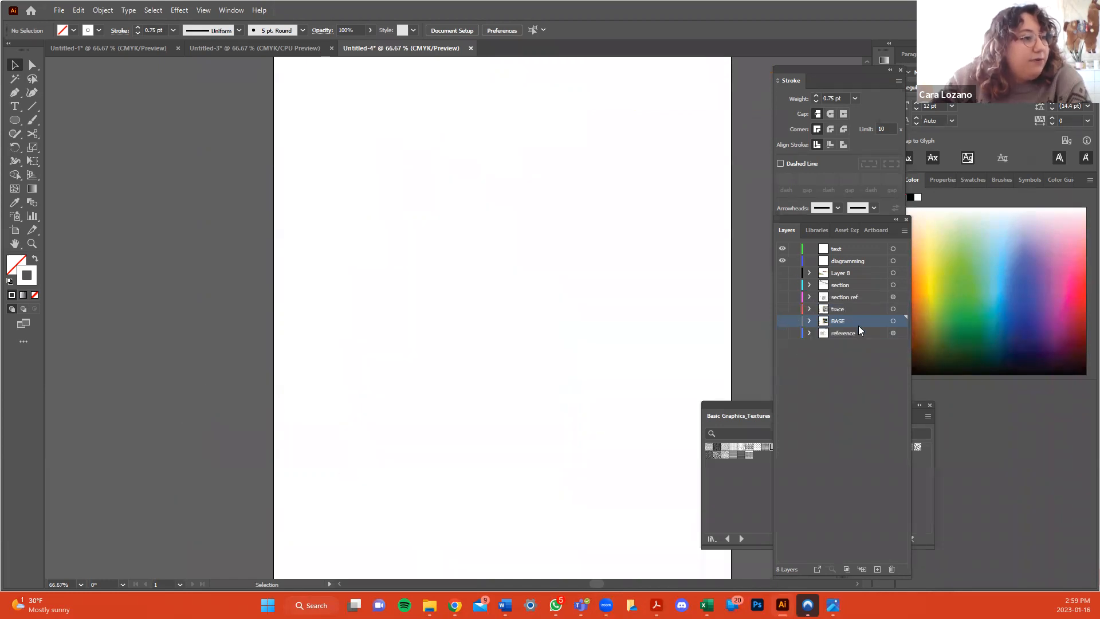
click(852, 276)
click(877, 569)
Clear the new layer's name, and make the diagramming layer active with the Pen tool ready.
double_click(842, 273)
text(diagr)
key(BackSpace)
key(BackSpace)
key(BackSpace)
key(BackSpace)
key(BackSpace)
click(850, 437)
click(851, 261)
click(15, 92)
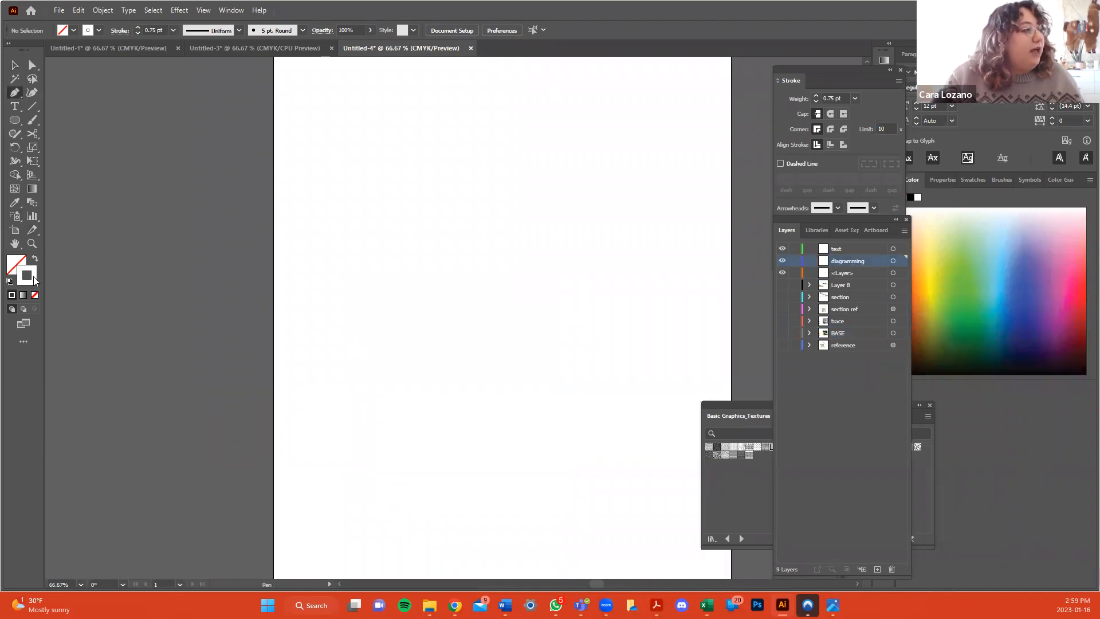
double_click(29, 277)
drag(215, 237, 216, 219)
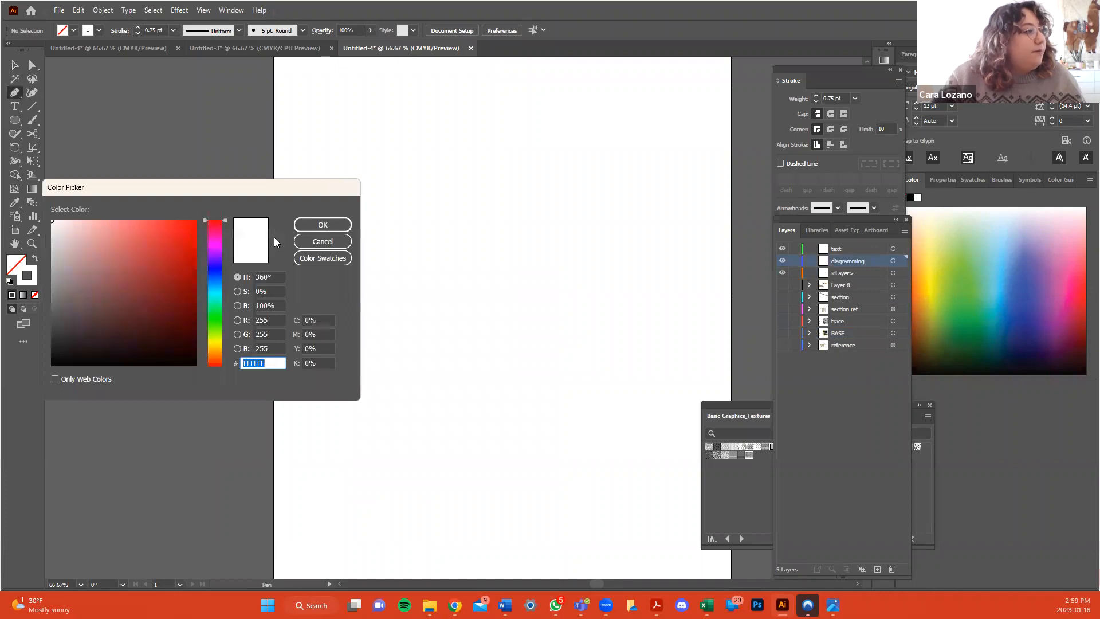
click(350, 229)
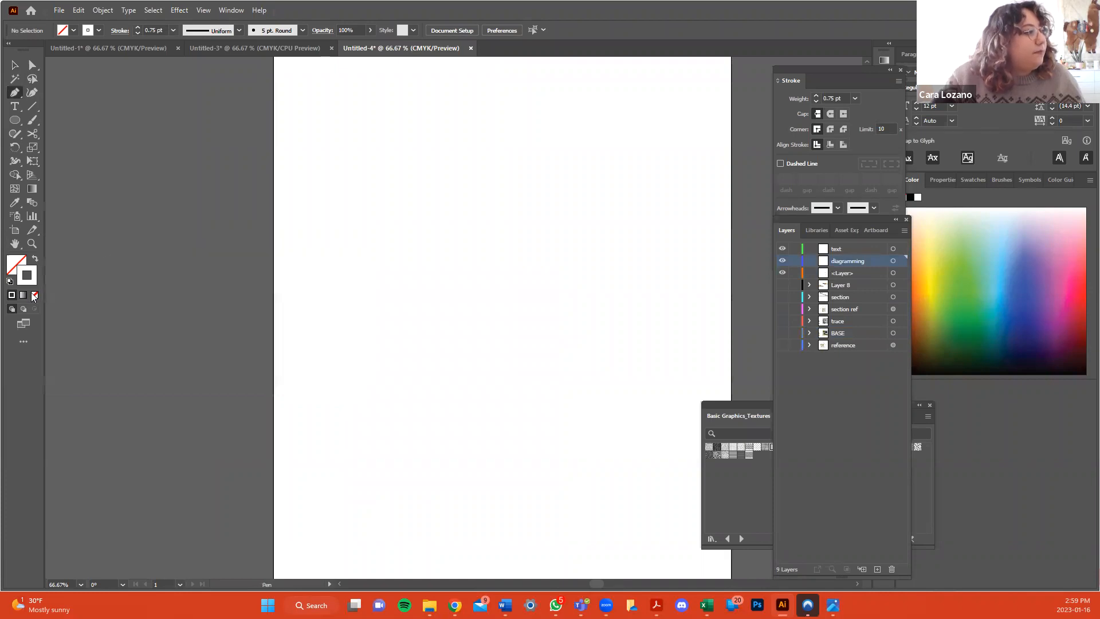
Set the stroke colour to a dark red.
double_click(33, 279)
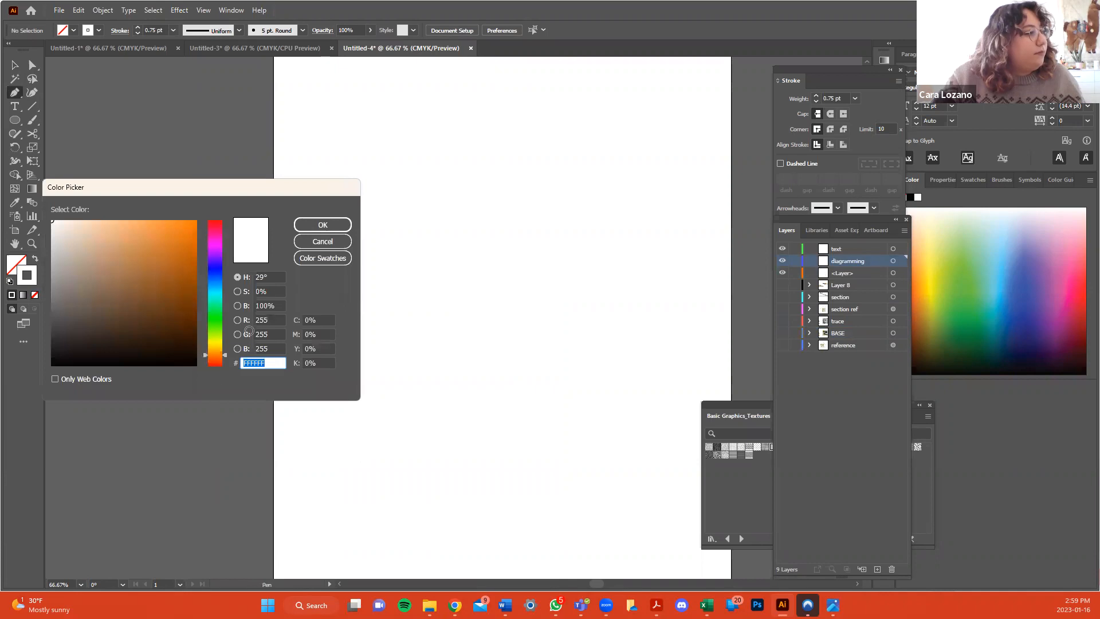
click(196, 264)
drag(215, 264, 219, 210)
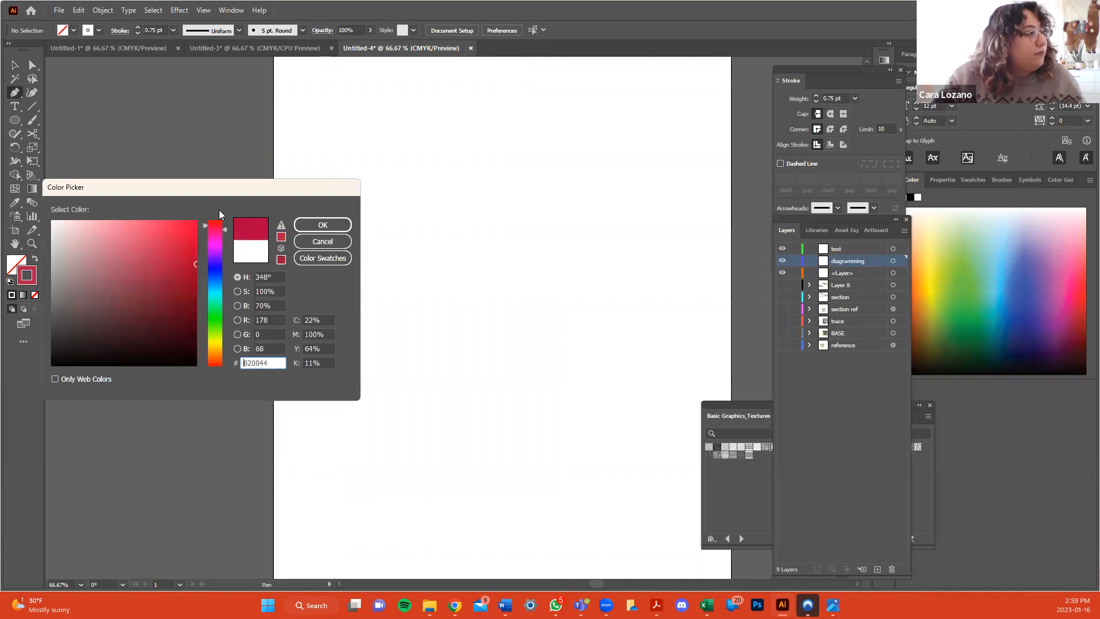
click(310, 227)
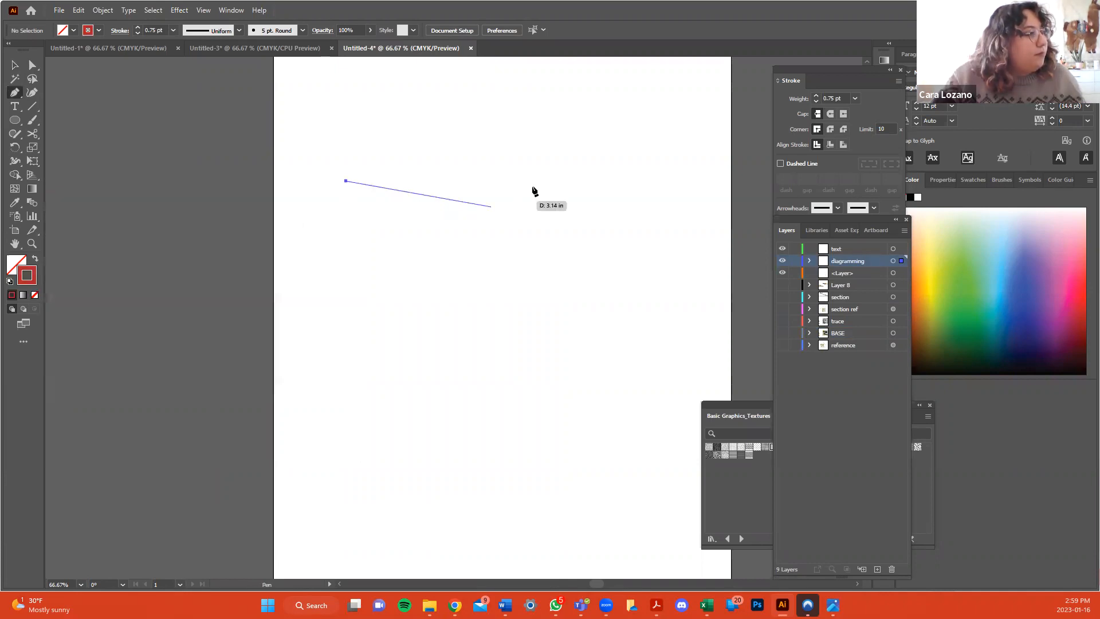
Draw a horizontal line about 3.47 in long on the upper page and place a copy directly below it.
click(533, 181)
key(a)
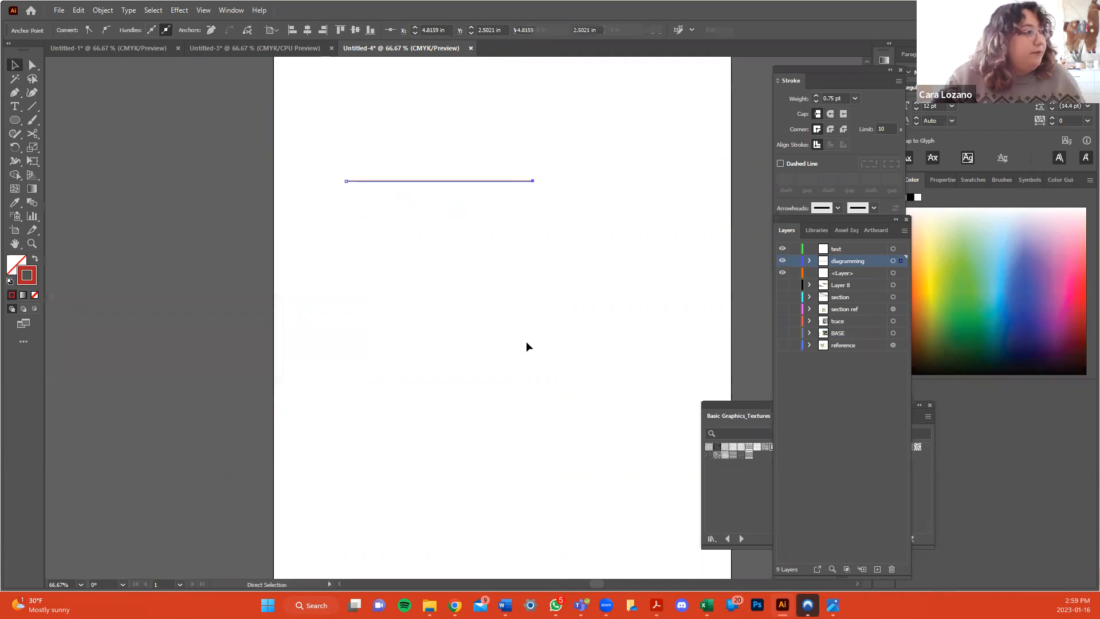
key(ctrl+v)
drag(490, 314, 478, 211)
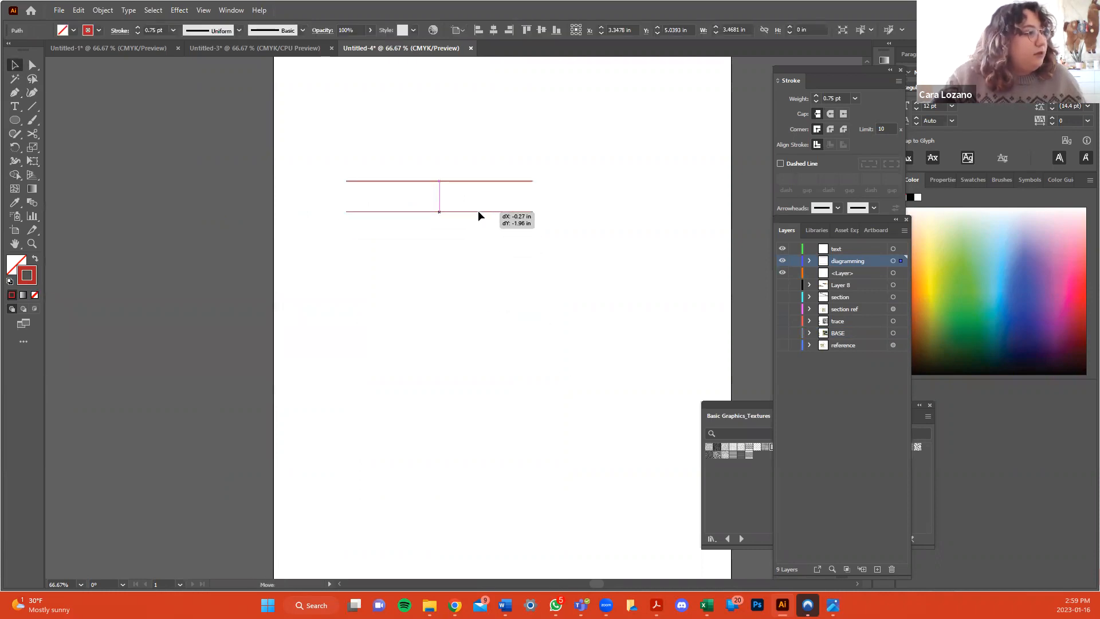
Copy the pair of lines and paste it repeatedly below to make a column of eight evenly spaced lines.
drag(567, 247, 484, 155)
key(ctrl+c)
key(ctrl+v)
drag(532, 301, 547, 265)
click(650, 273)
key(ctrl+v)
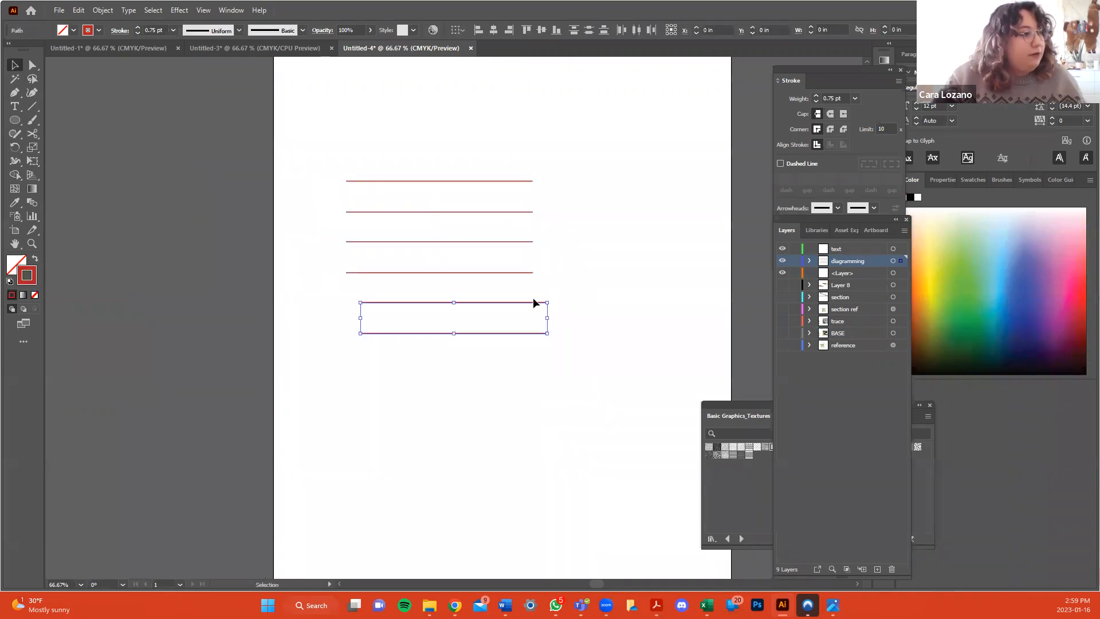
drag(530, 302, 517, 362)
click(606, 302)
click(549, 303)
click(603, 318)
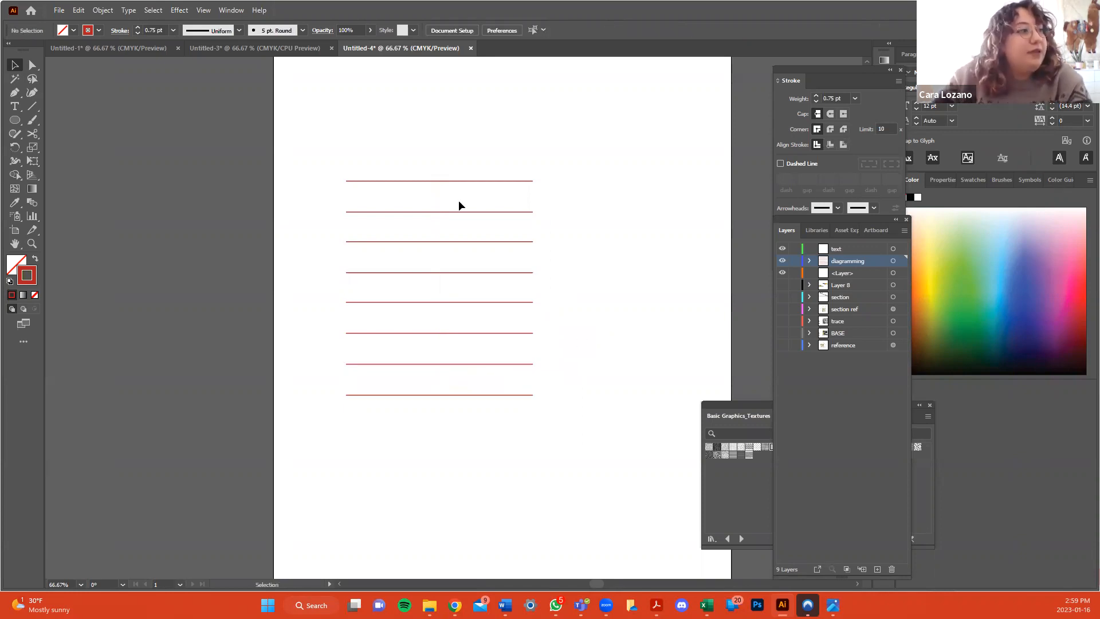
Give the start of the top line a filled triangular arrowhead, using the full stroke options.
click(451, 181)
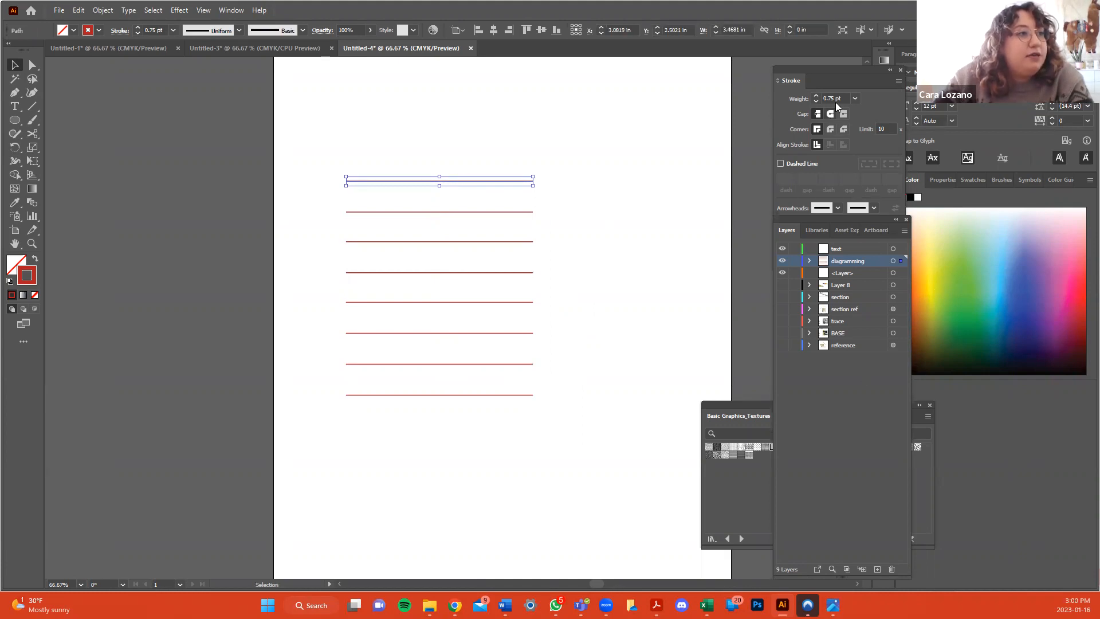
double_click(857, 75)
mouse_move(868, 79)
mouse_down()
mouse_move(877, 97)
mouse_move(849, 84)
mouse_up()
click(830, 222)
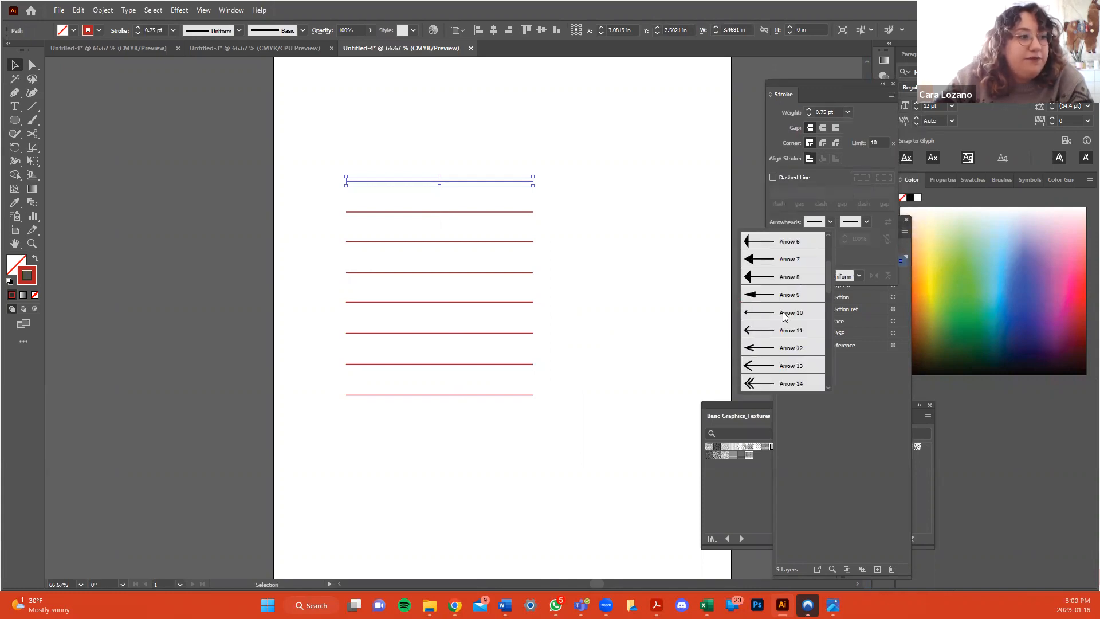
click(766, 280)
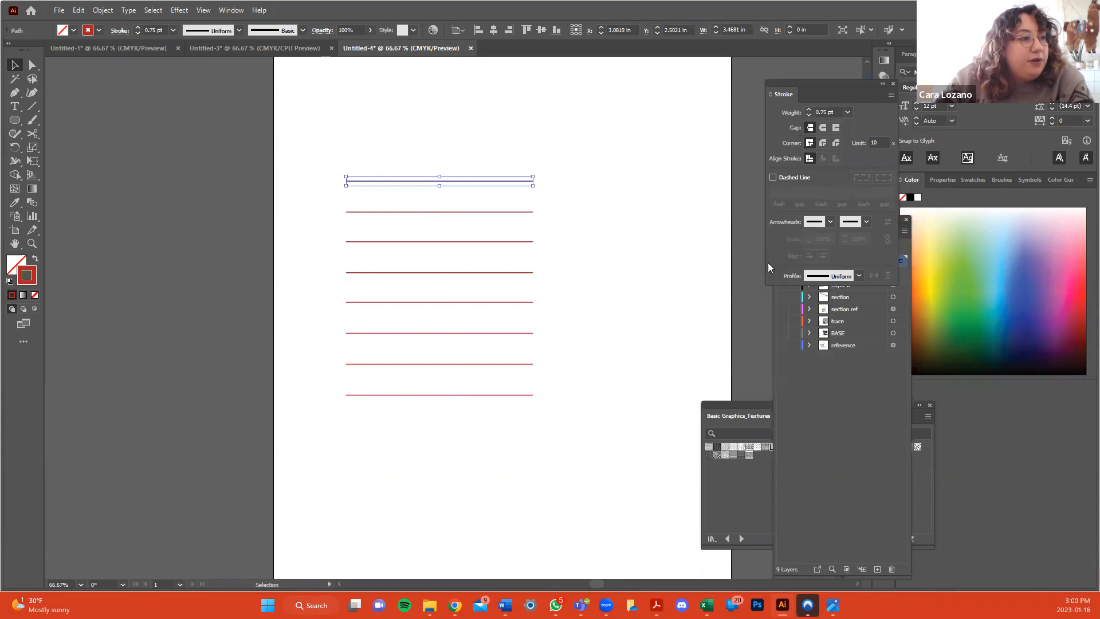
Give the end of the top line a round dot arrowhead, keeping the filled triangle at its start.
click(866, 223)
scroll(846, 317, down, 2)
scroll(828, 348, down, 5)
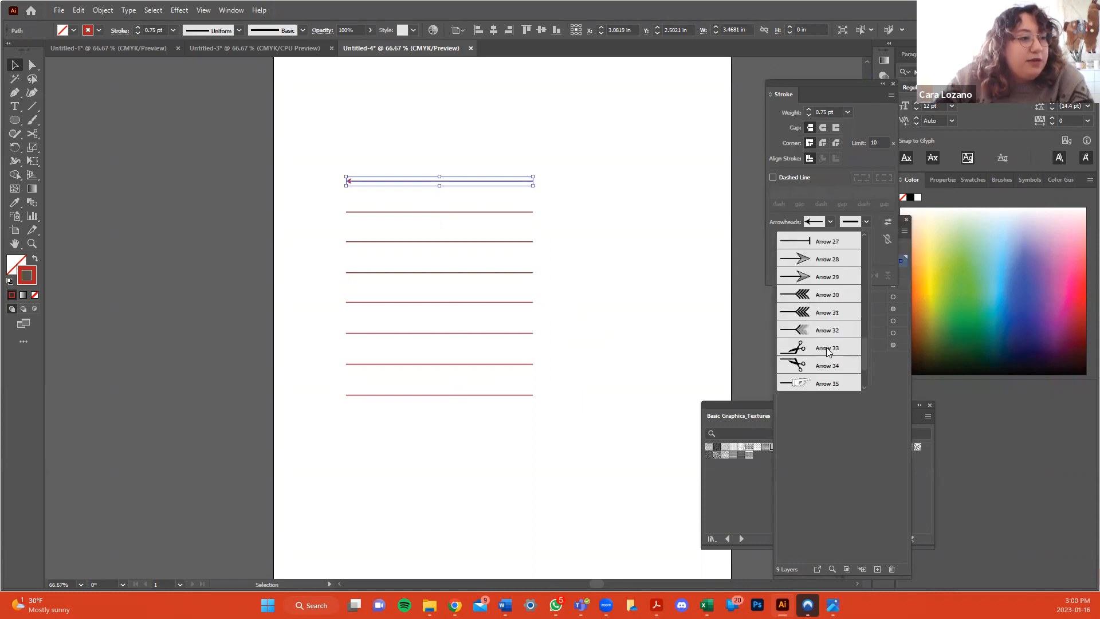
click(818, 241)
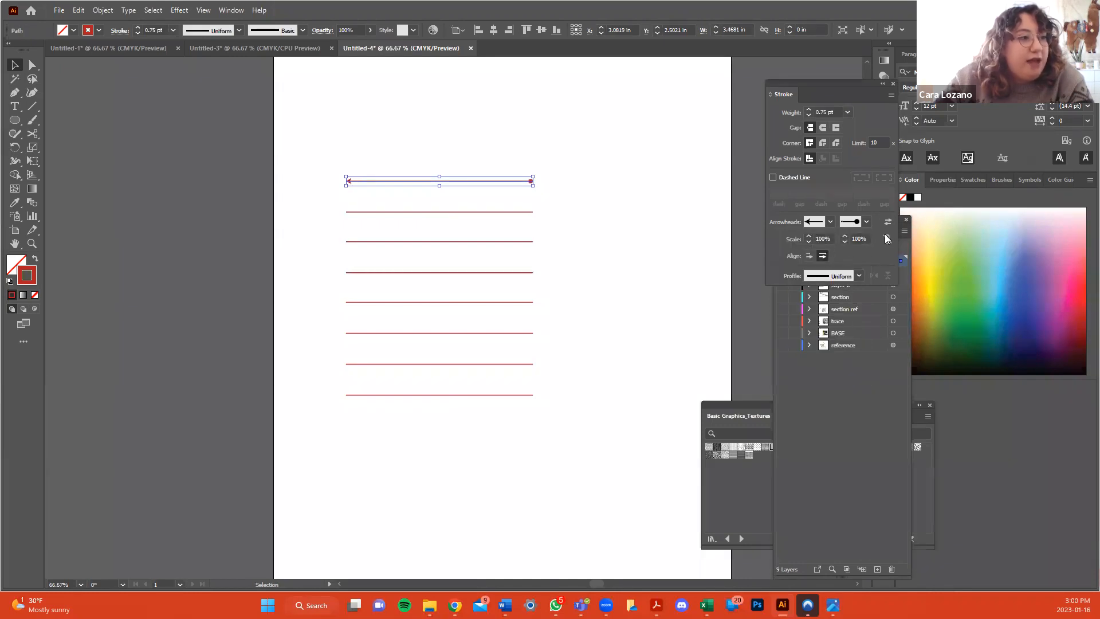
click(829, 222)
click(773, 350)
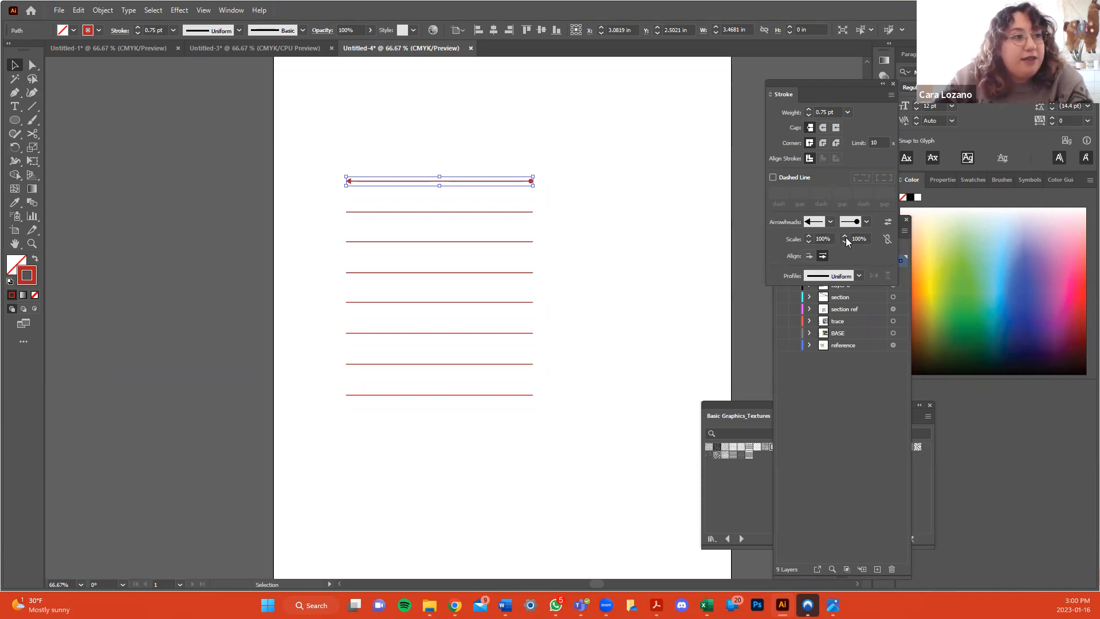
Scale the top line's start arrowhead to 132% and its end arrowhead to 112%, and deselect the line.
click(889, 239)
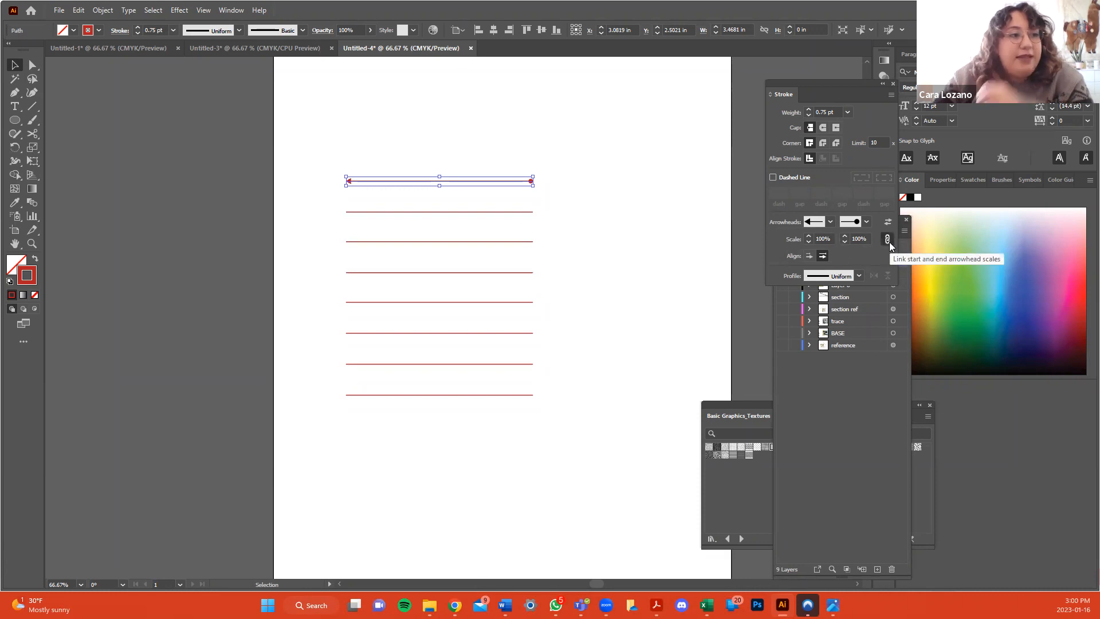
click(845, 236)
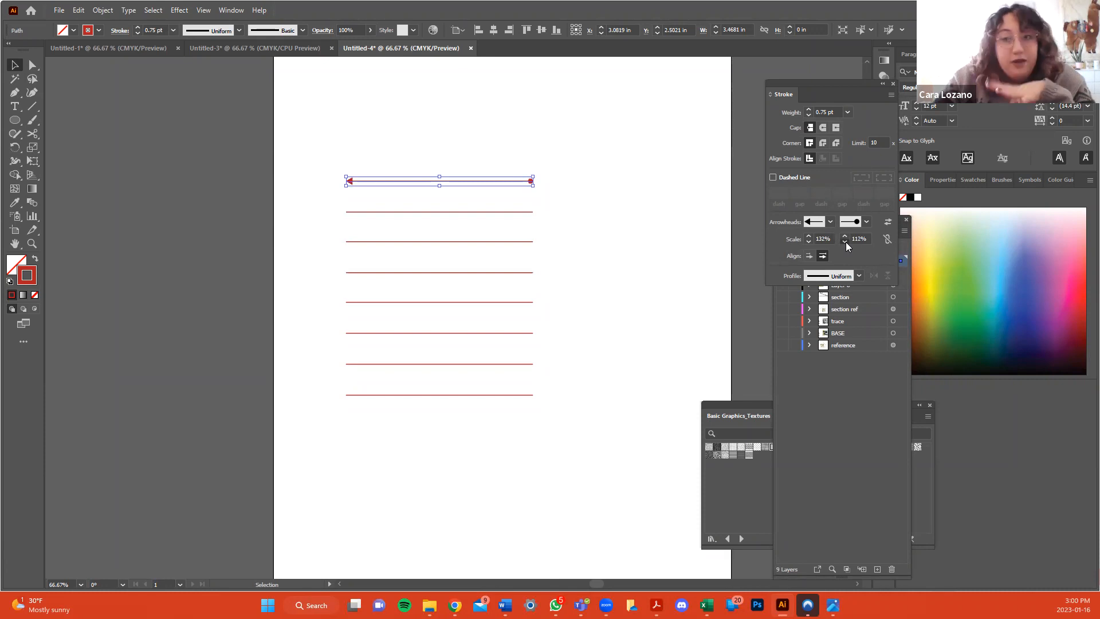
click(698, 244)
Raise the second line's stroke weight to 8 pt.
click(504, 212)
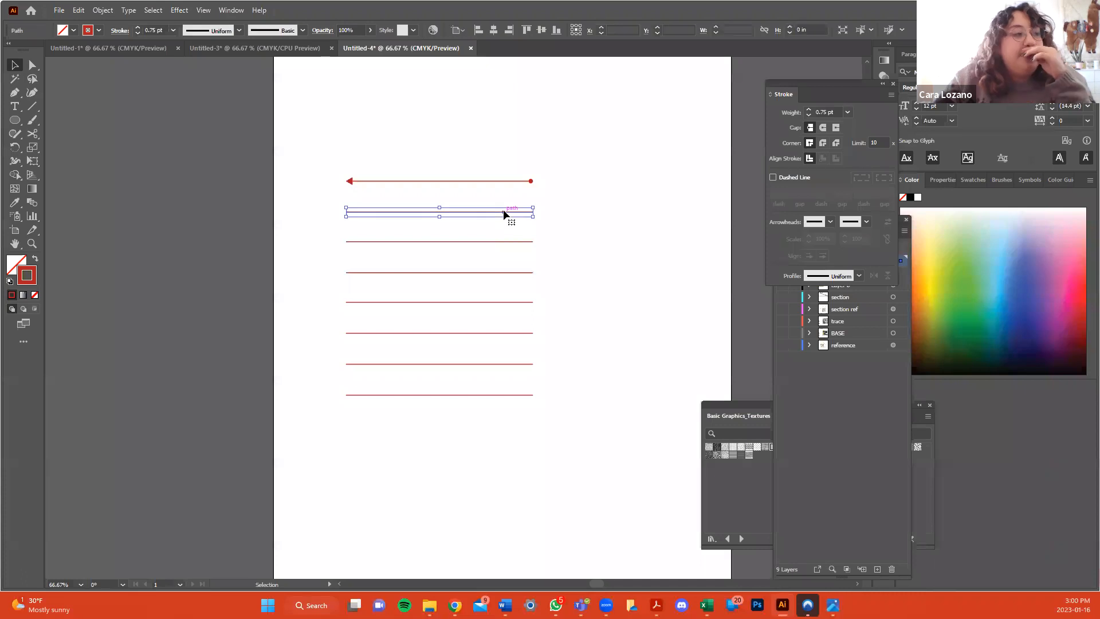
click(809, 109)
click(808, 109)
click(809, 109)
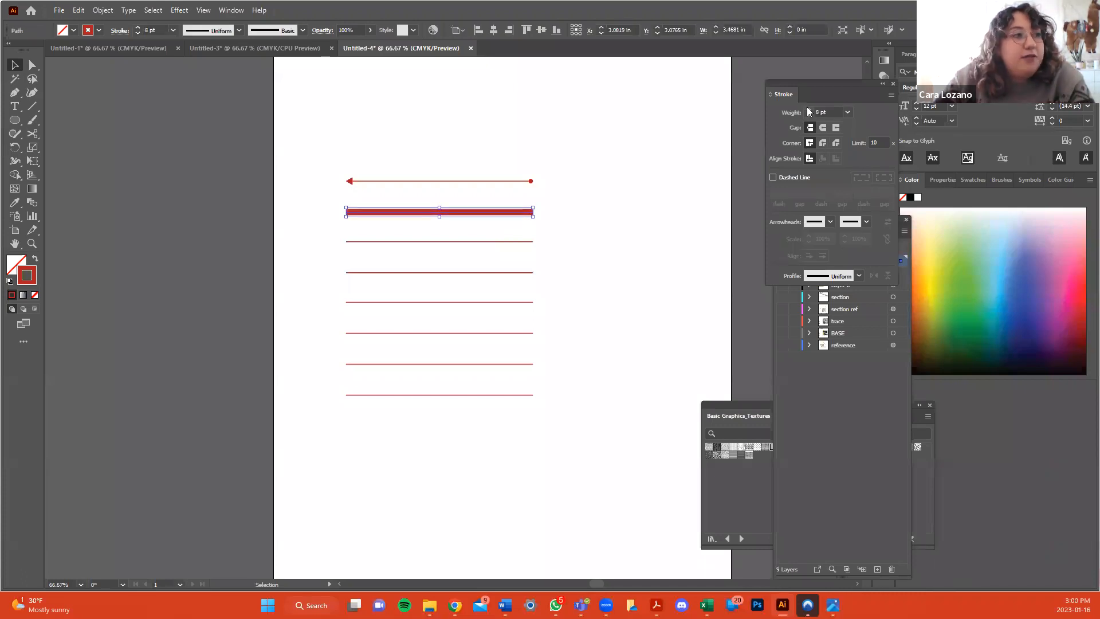
Make the second line dashed with a 12 pt dash, 3 pt gap and 5 pt dash, and deselect it.
click(773, 177)
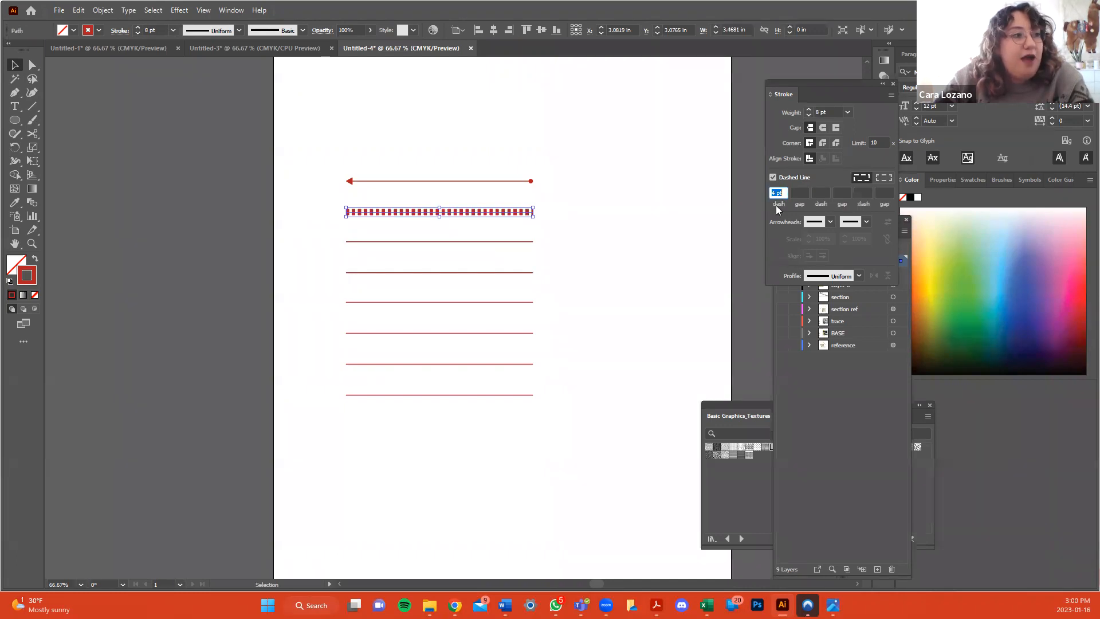
text(12)
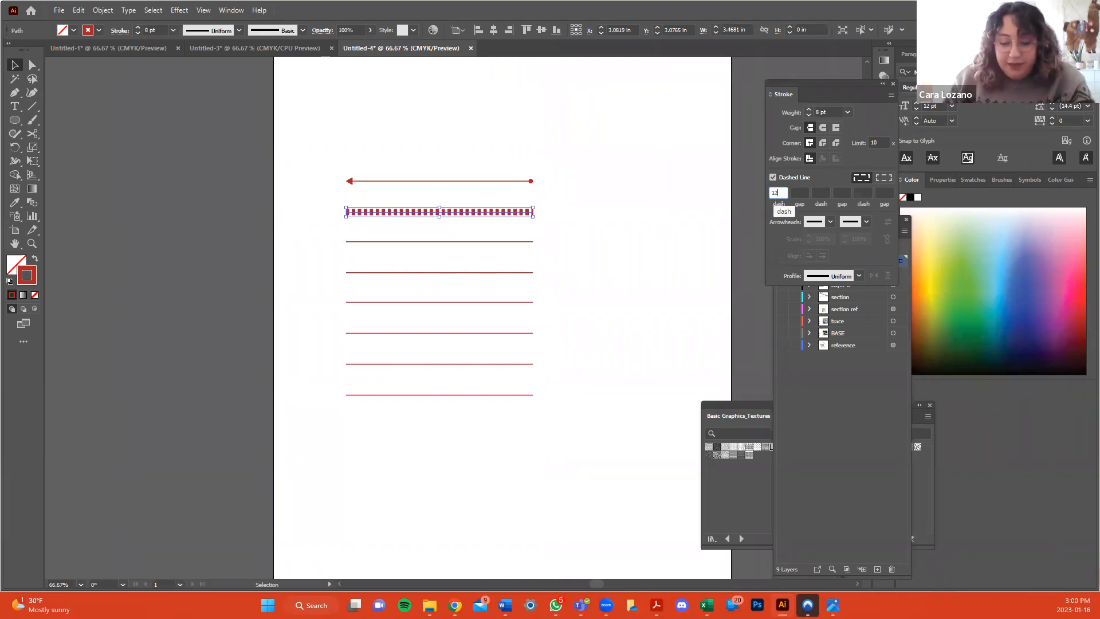
key(Tab)
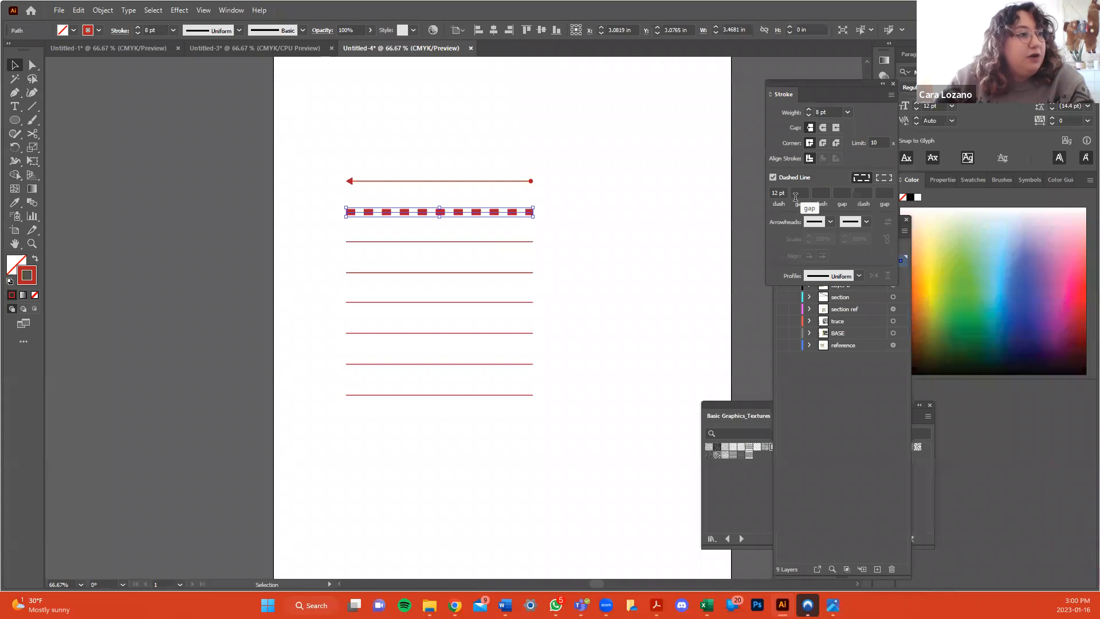
click(795, 195)
text(3)
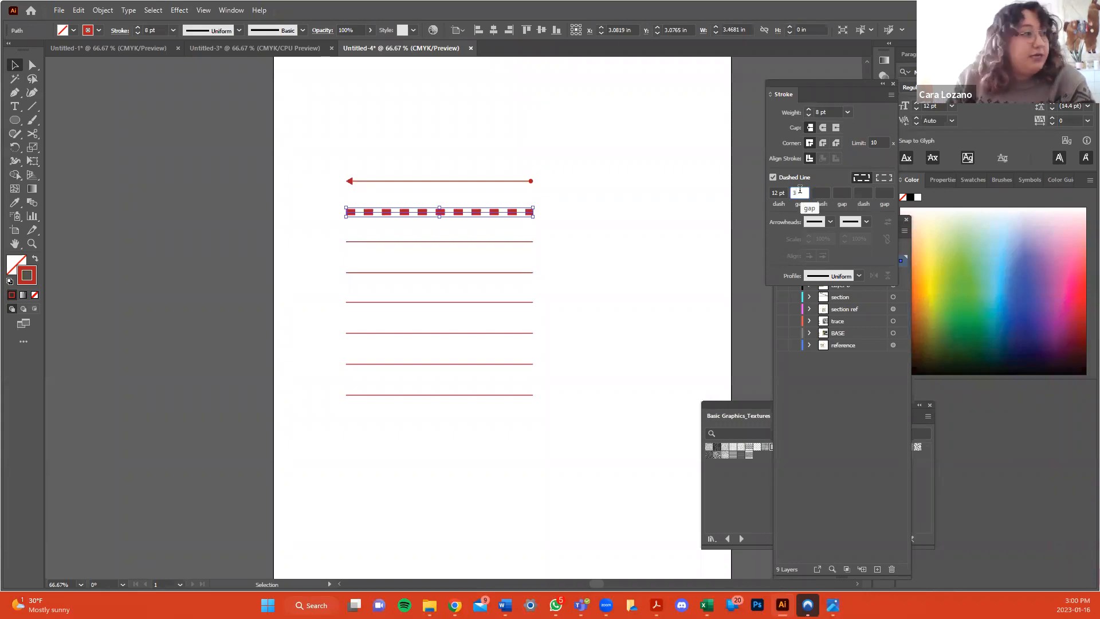
key(Return)
click(823, 193)
text(5)
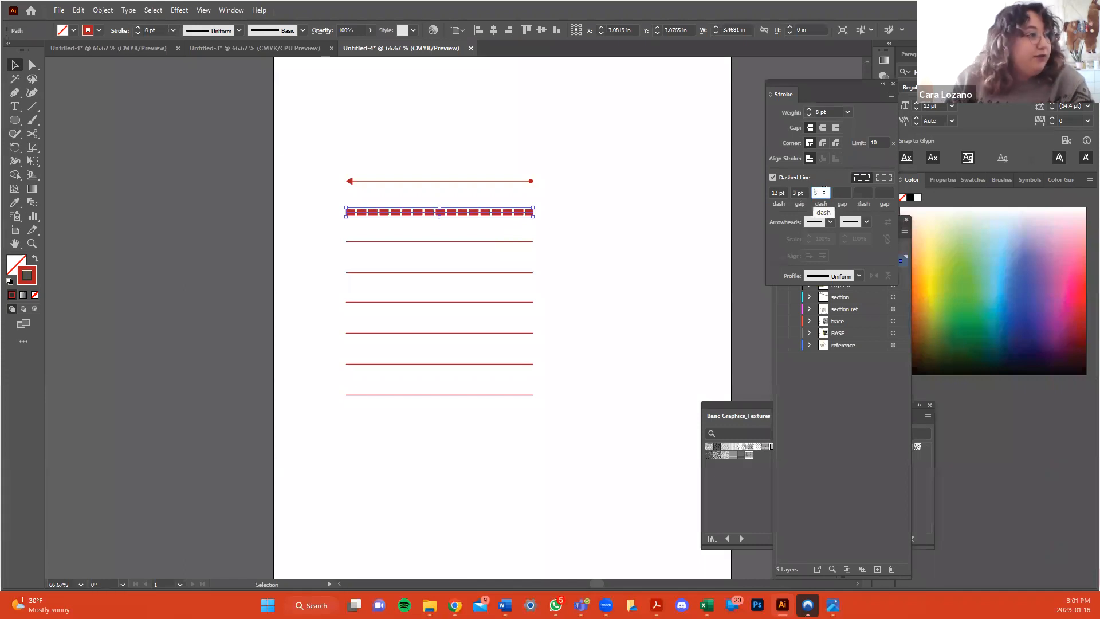
key(Return)
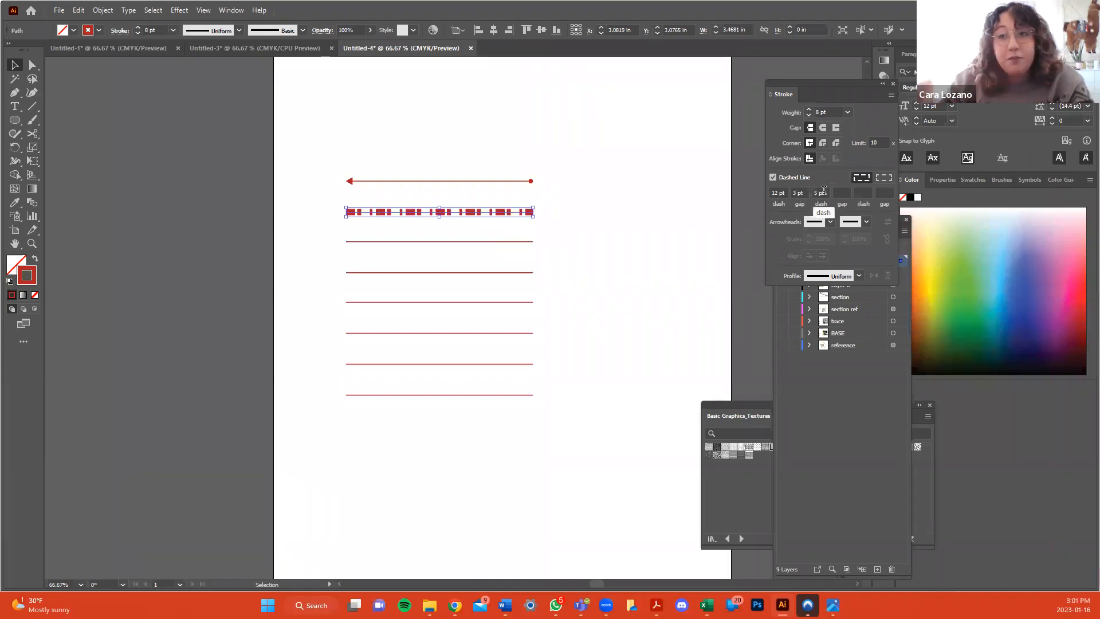
click(660, 211)
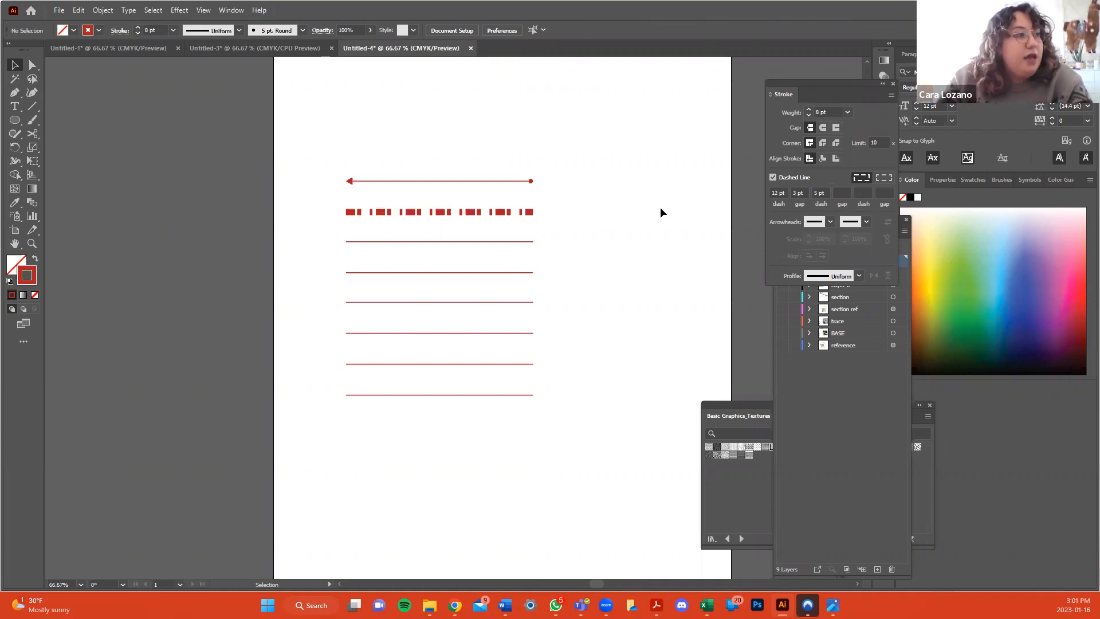
Raise the third line's stroke weight to 6 pt.
click(494, 240)
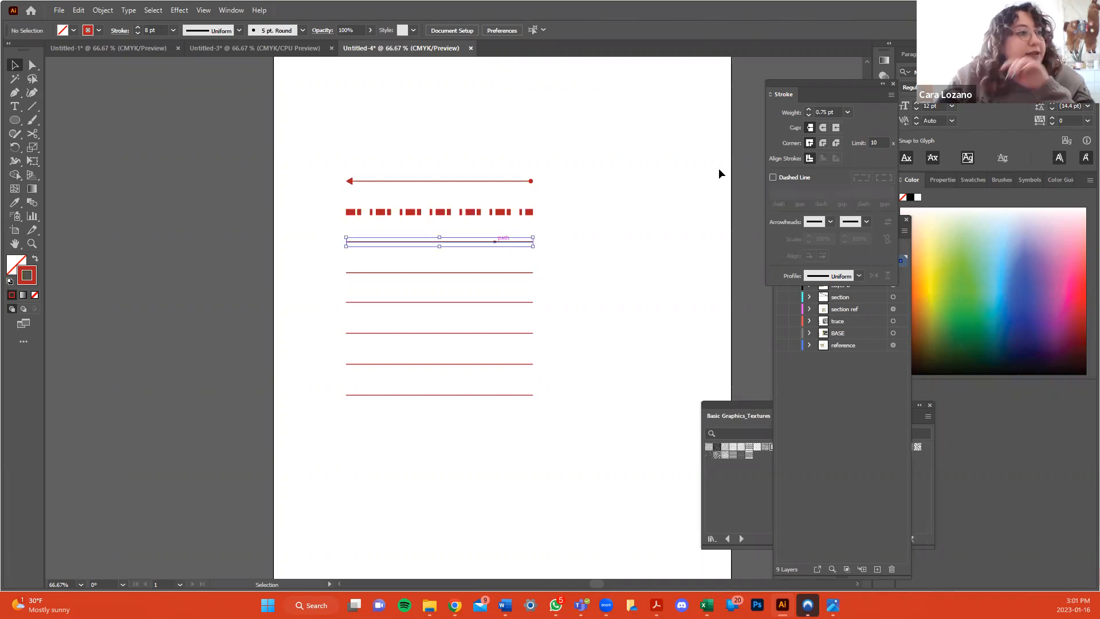
click(809, 109)
click(809, 109)
click(809, 108)
click(809, 109)
click(809, 109)
click(810, 109)
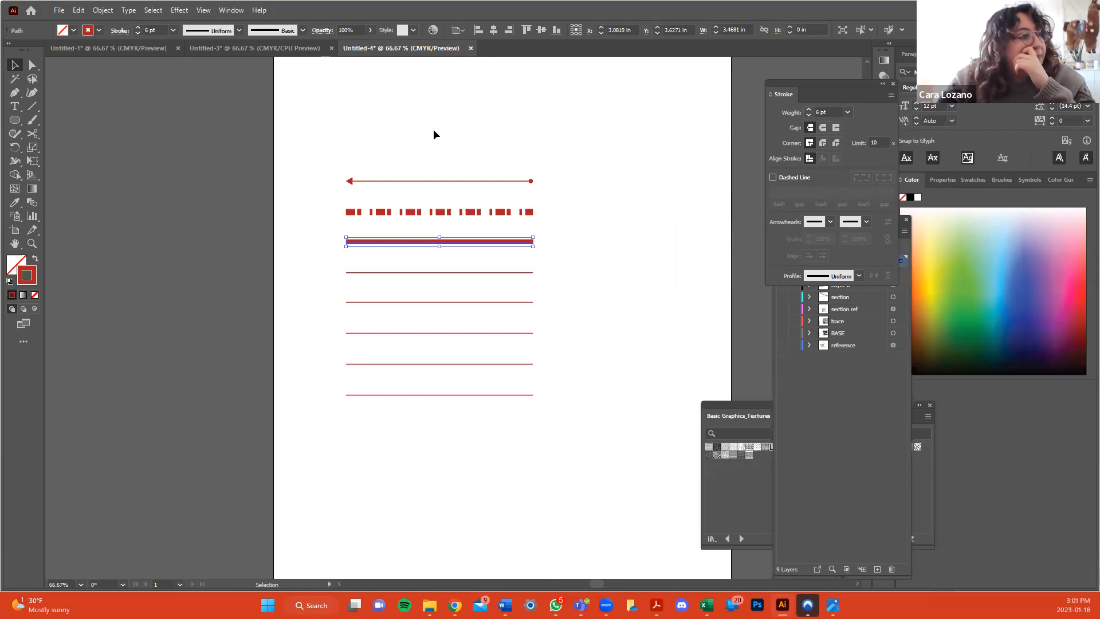
Apply a Zig Zag effect to the third line with 0.26 in absolute size, 30 ridges per segment and corner points.
click(175, 16)
mouse_move(253, 136)
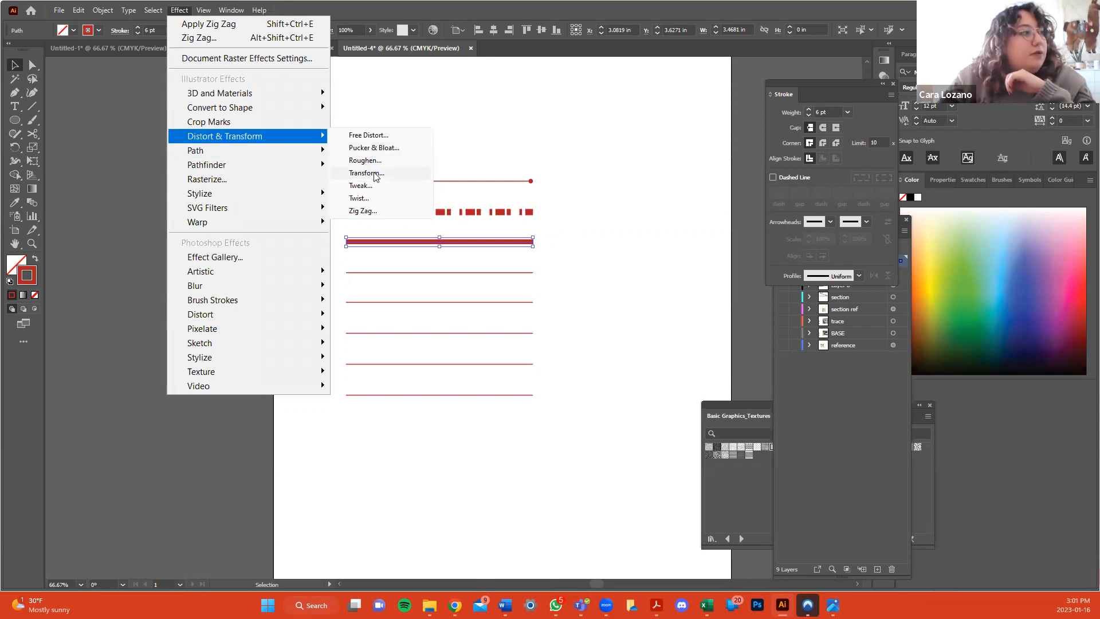
click(380, 211)
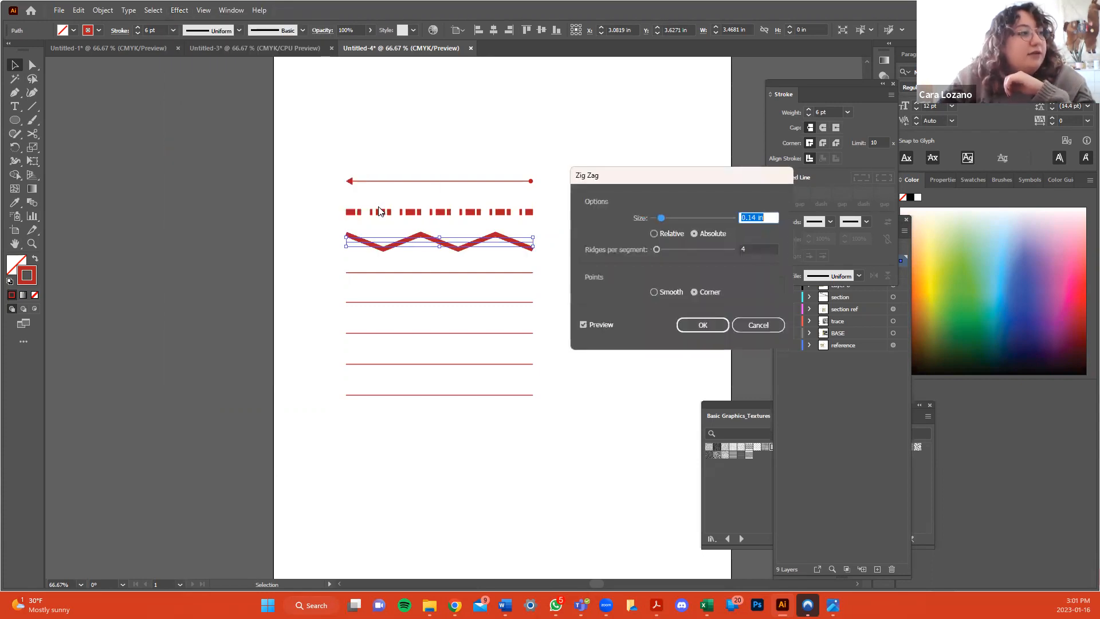
drag(713, 178, 725, 167)
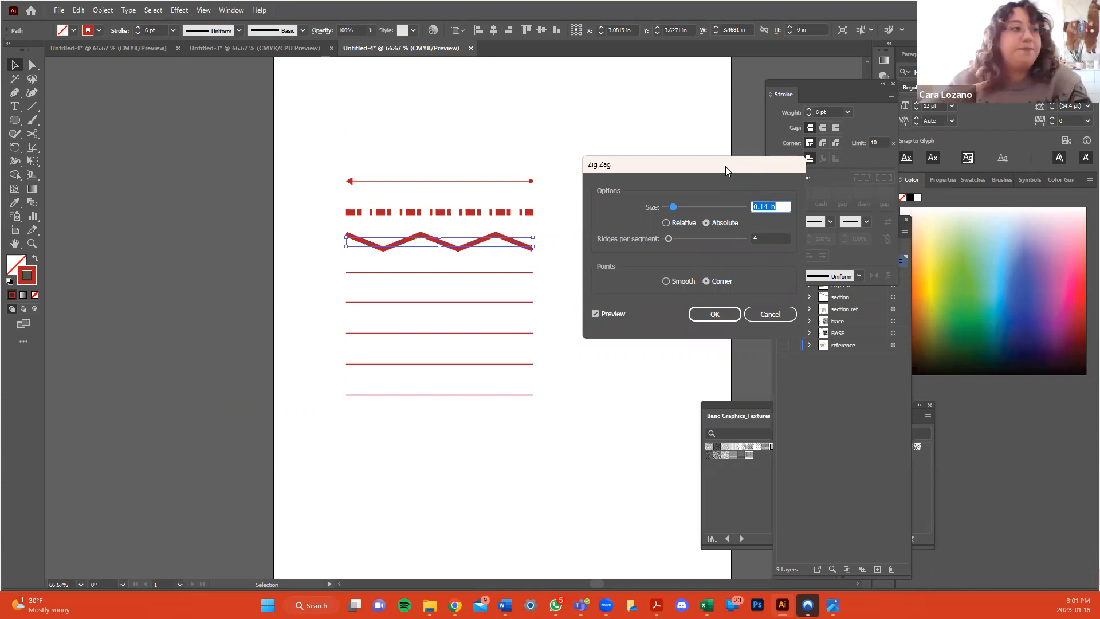
drag(674, 210, 688, 212)
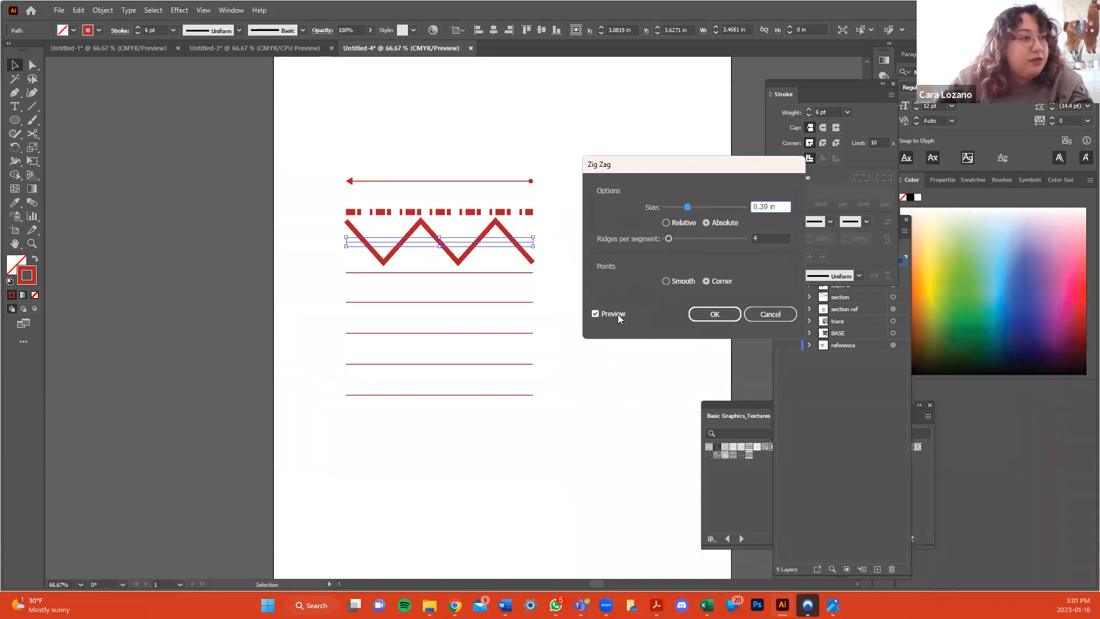
drag(683, 210, 688, 242)
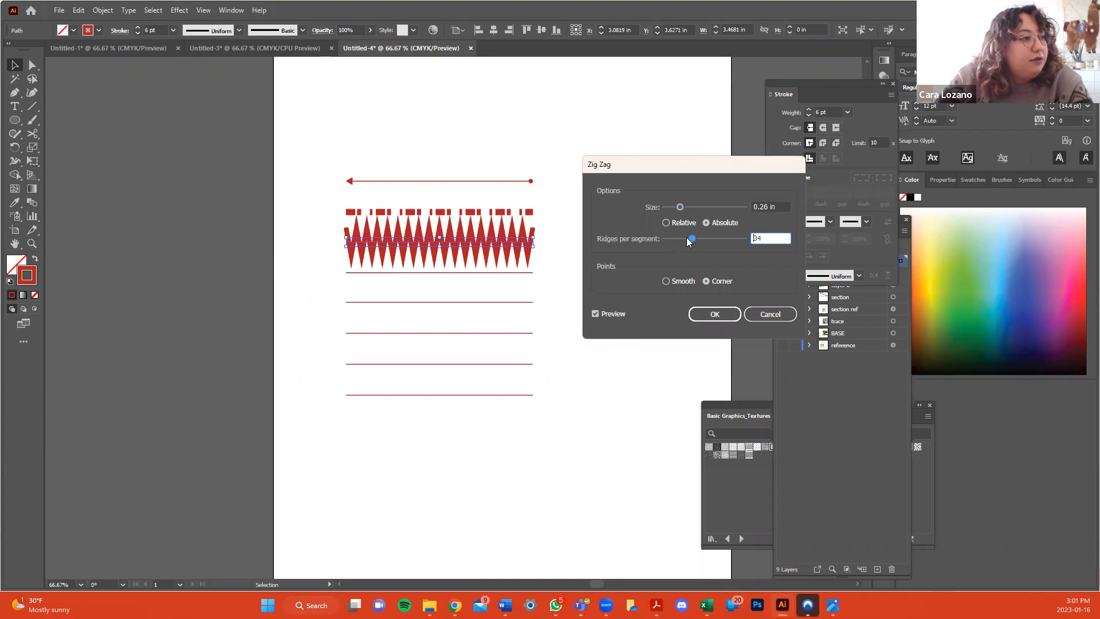
click(666, 282)
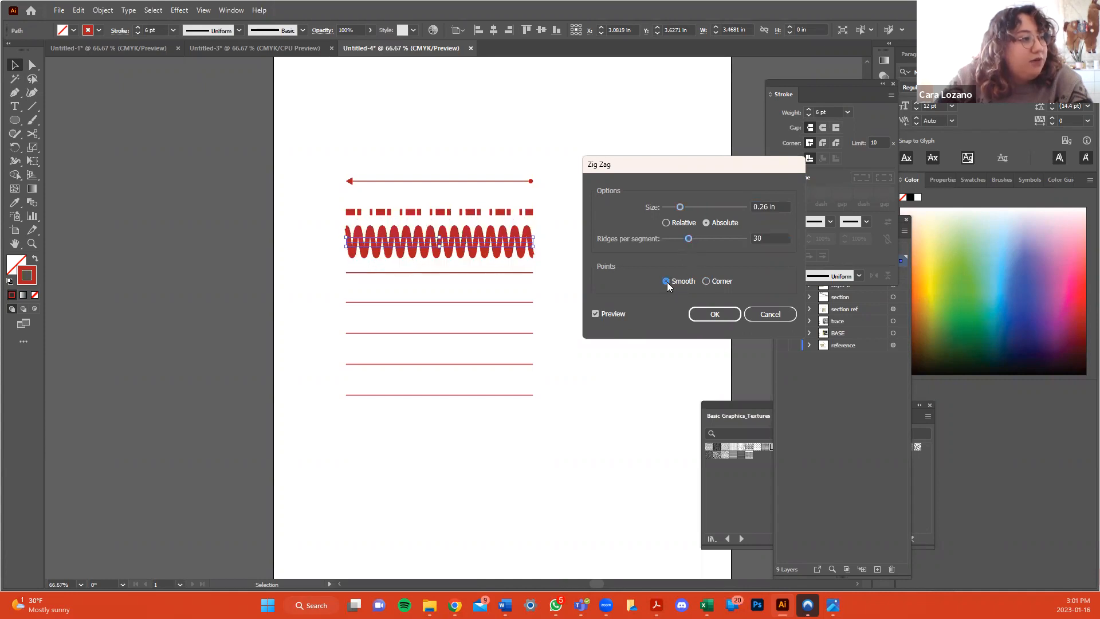
click(707, 282)
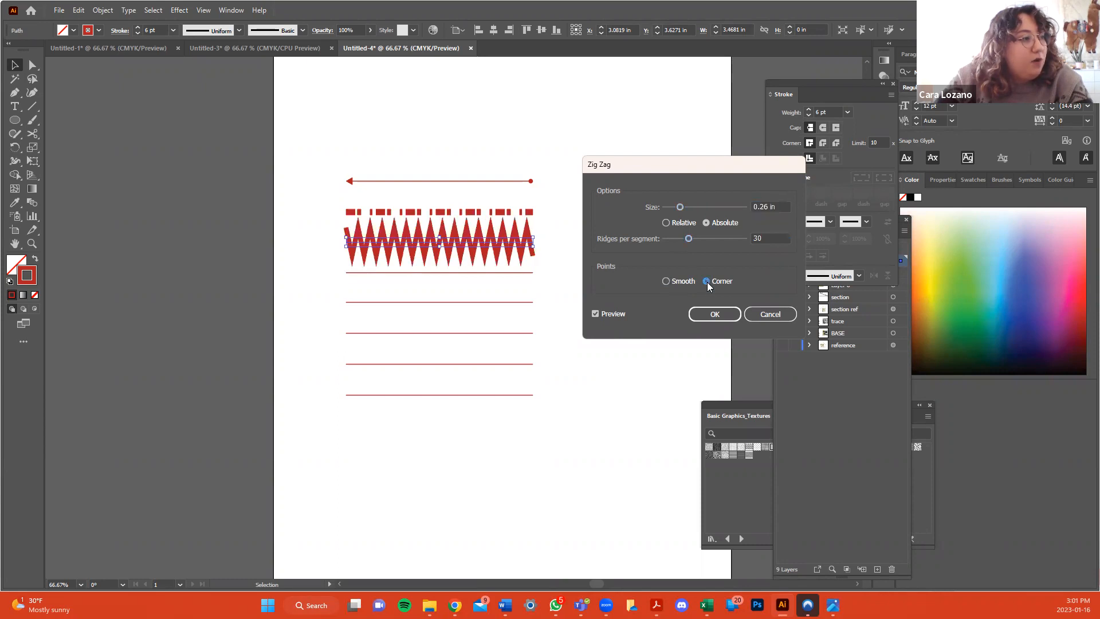
key(Return)
Delete the plain line directly beneath the zigzag line.
click(529, 272)
click(617, 281)
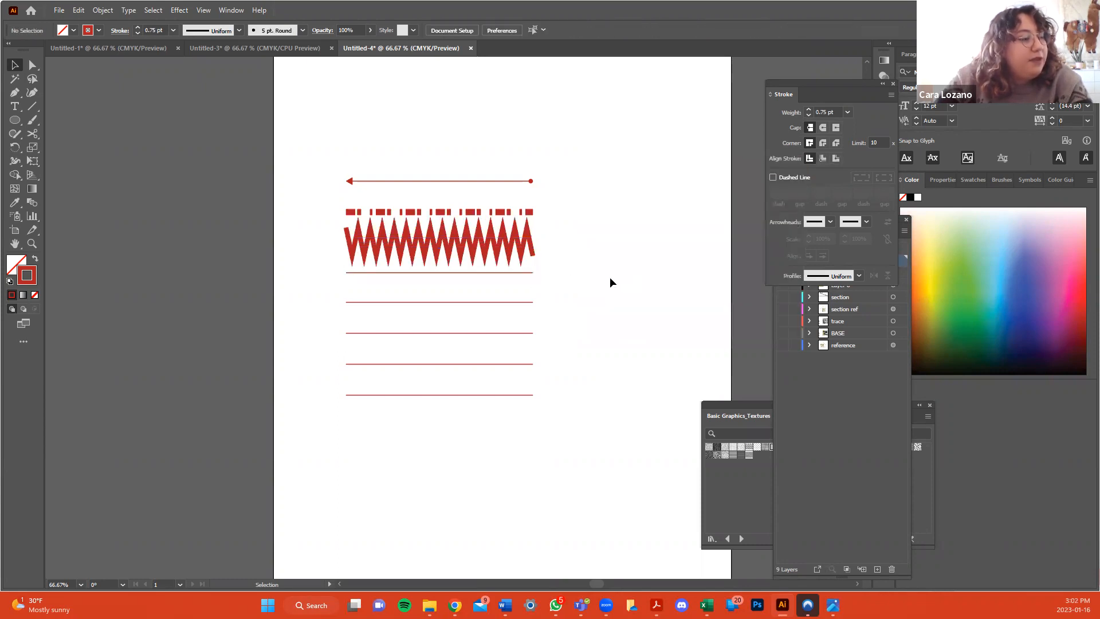
click(531, 272)
key(Delete)
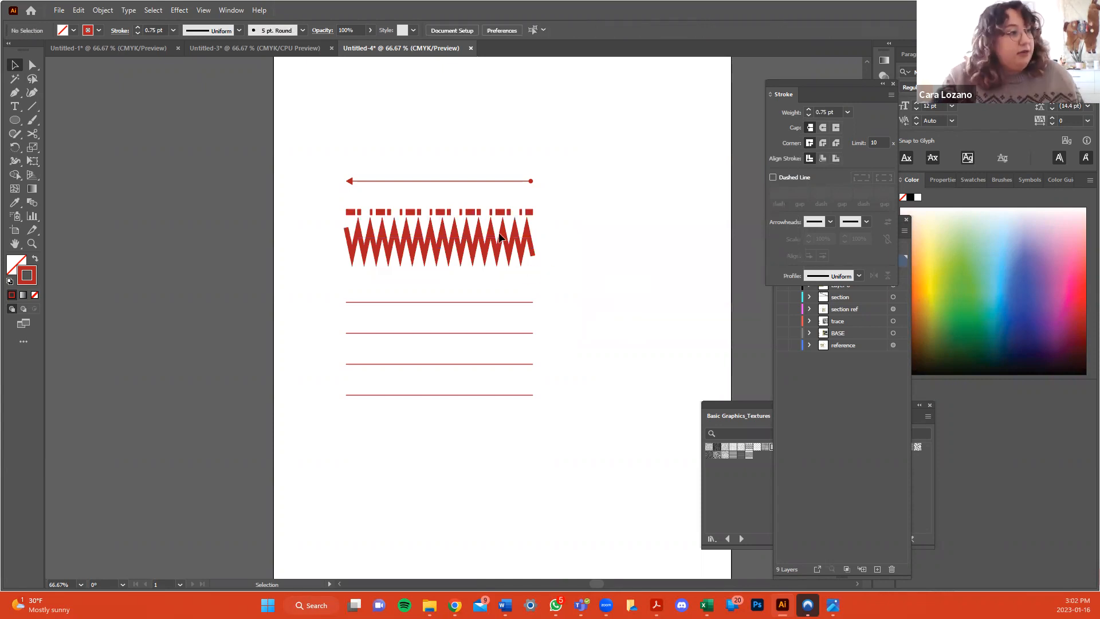
Duplicate the zigzag line and place the copy about 0.7 in below the original.
double_click(506, 248)
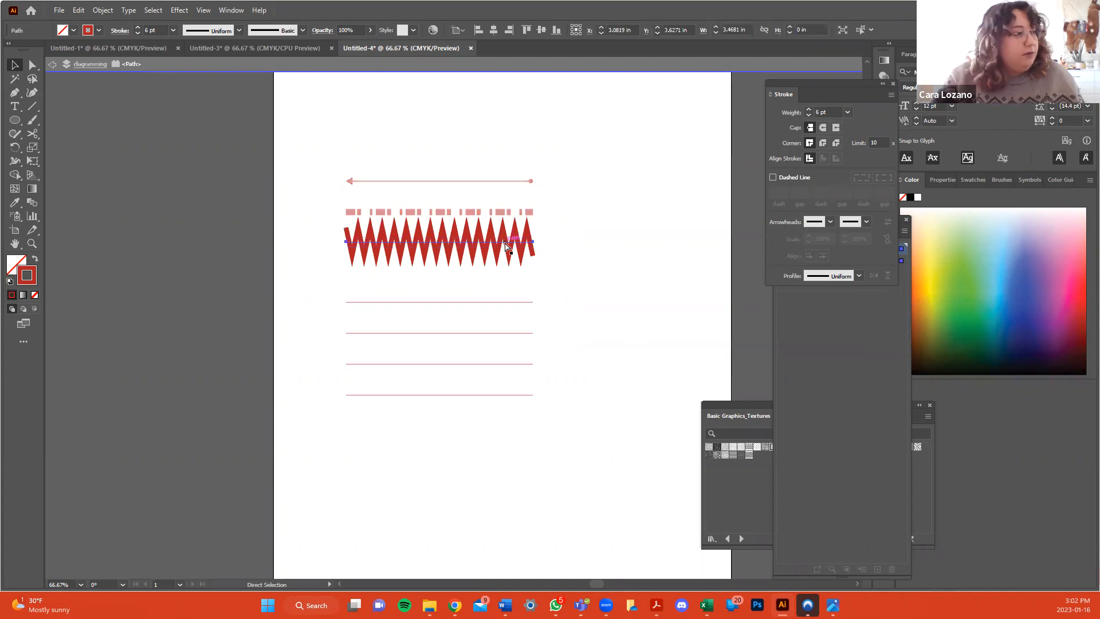
key(ctrl+v)
drag(535, 319, 519, 283)
double_click(557, 276)
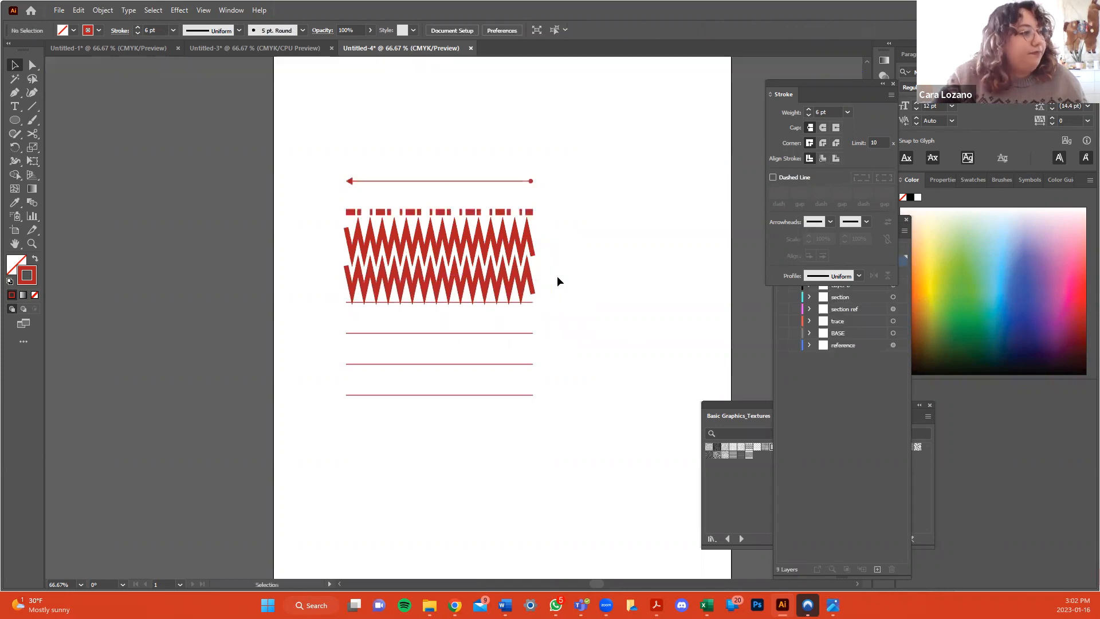
Edit the lower zigzag's effect to use smooth points and 19 ridges per segment, and deselect it.
click(522, 282)
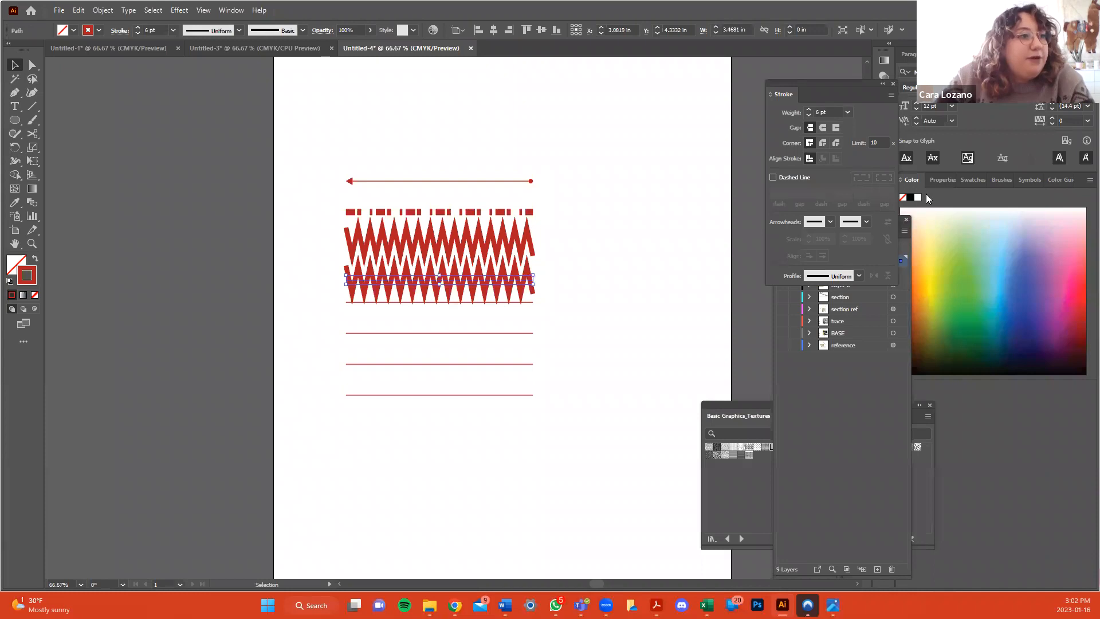
click(942, 180)
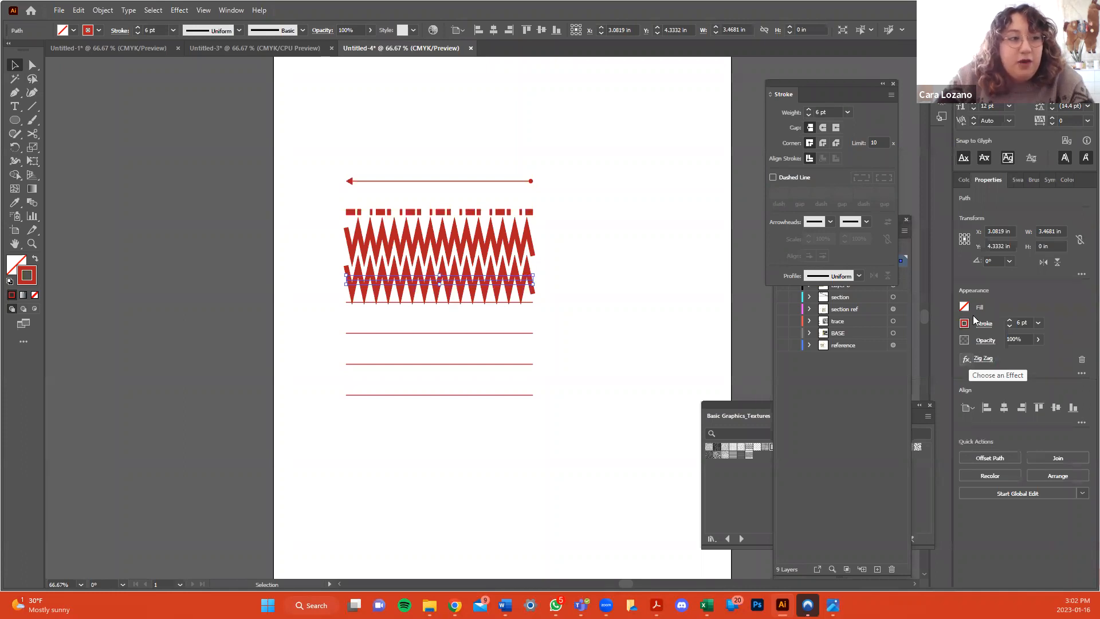
click(983, 361)
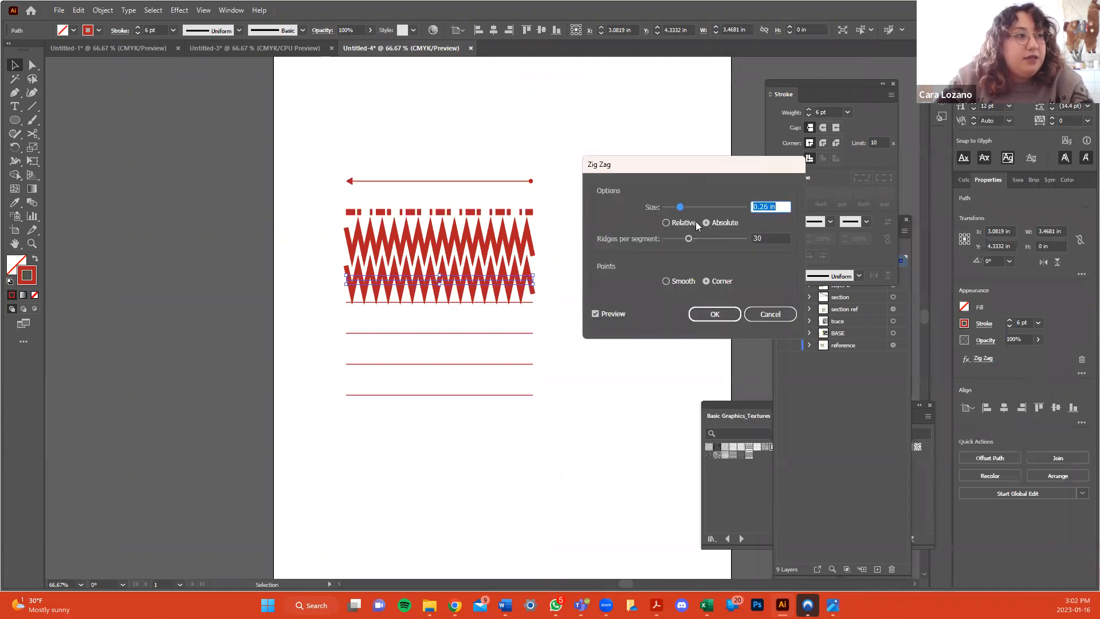
click(667, 281)
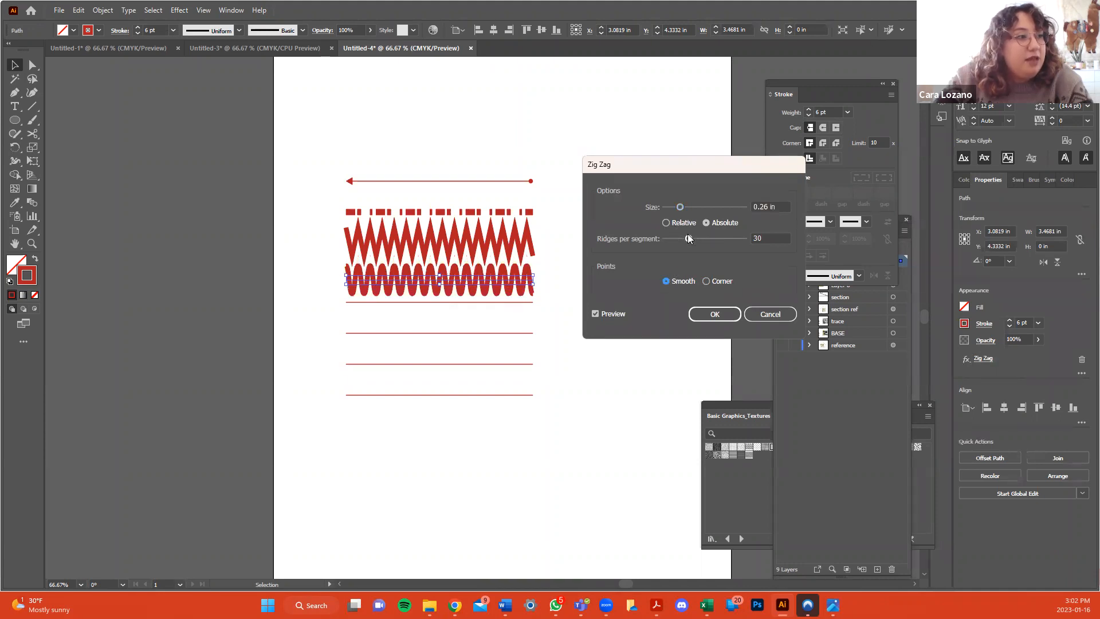
drag(689, 238, 682, 239)
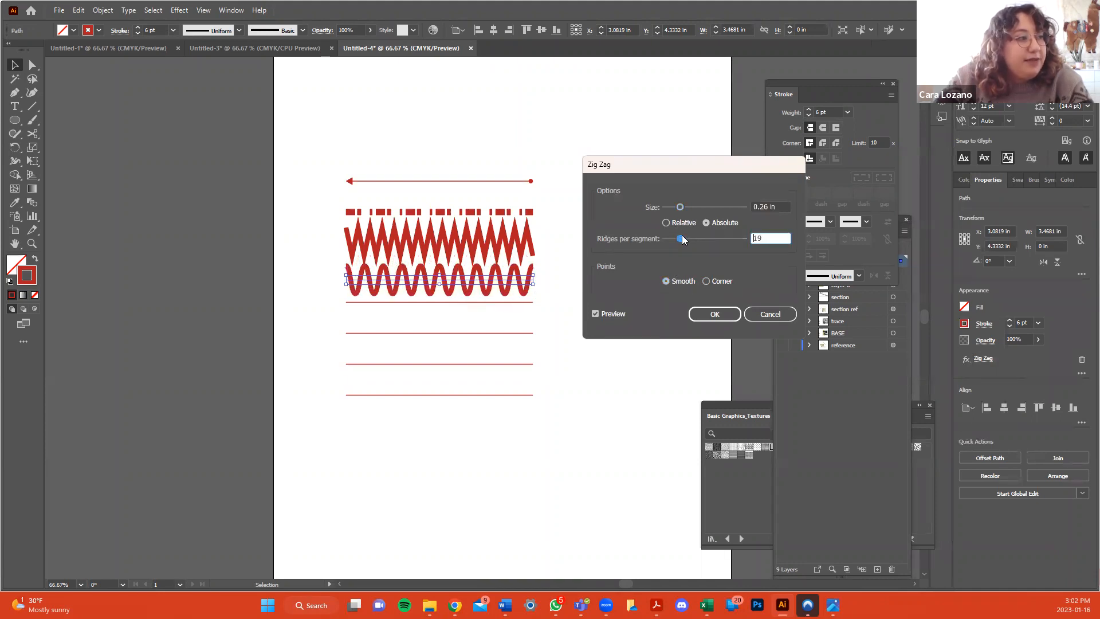
click(714, 317)
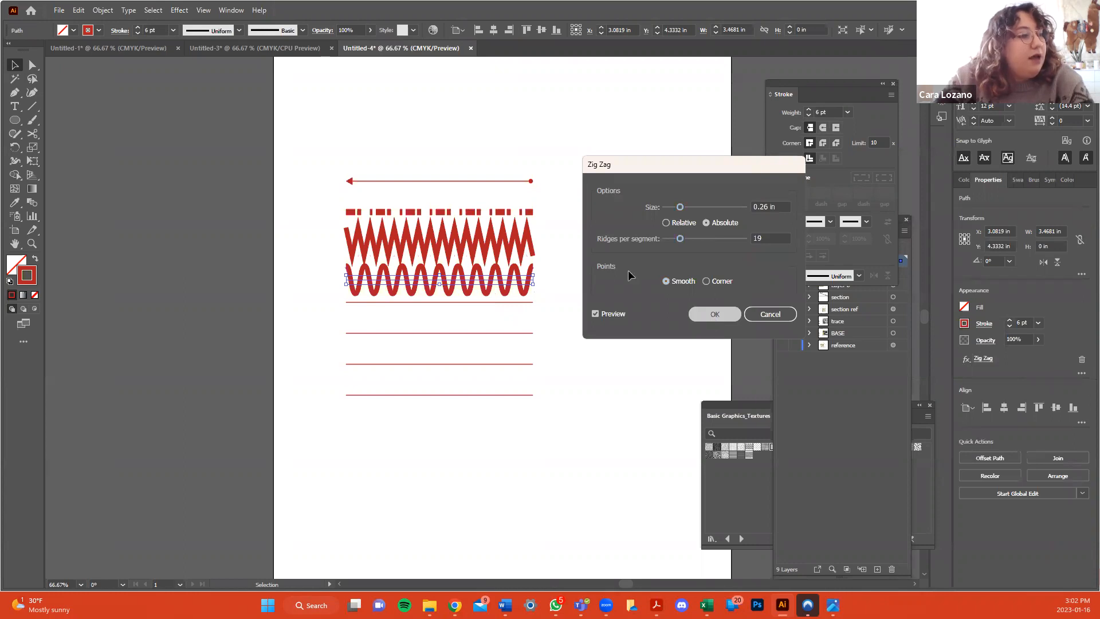
click(615, 218)
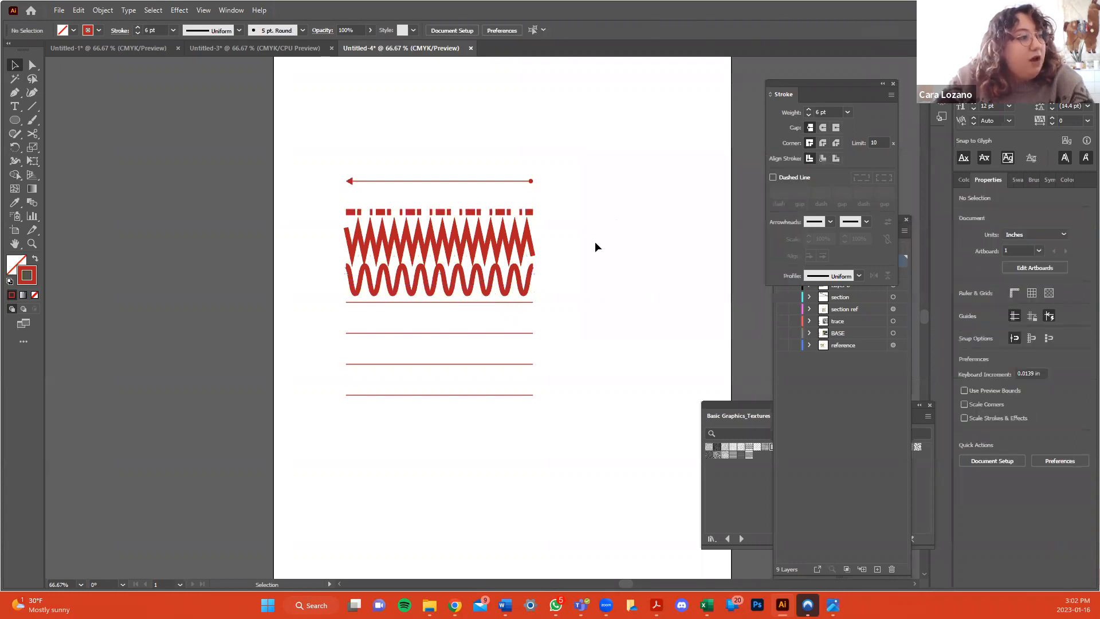
Try several brushes on the upper zigzag line, settle on the 5 pt. Round brush, and deselect the line.
click(514, 244)
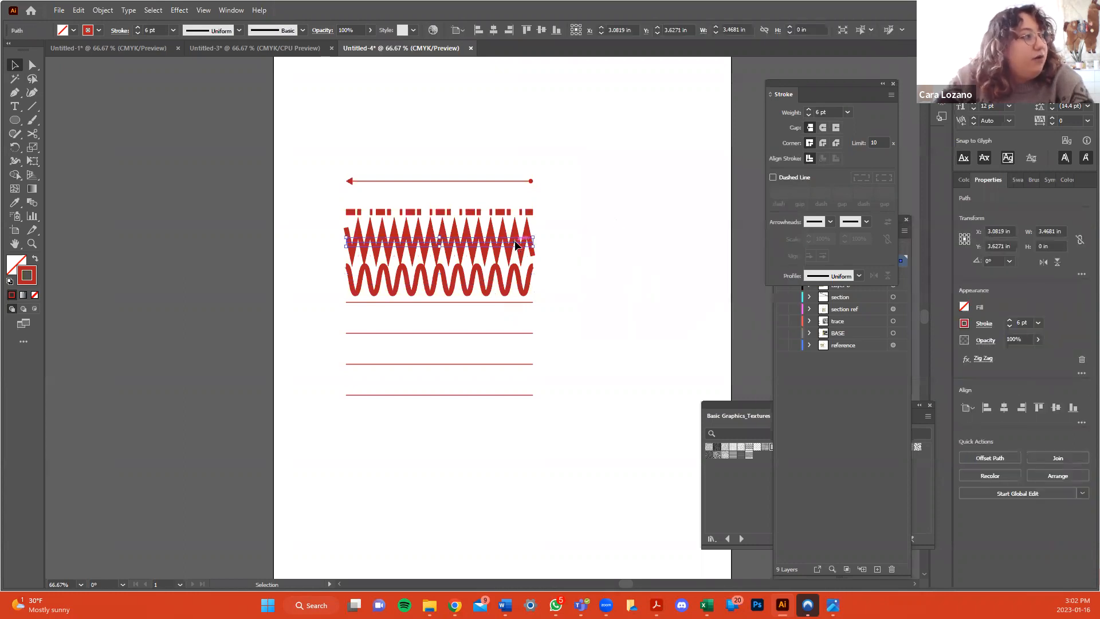
click(302, 30)
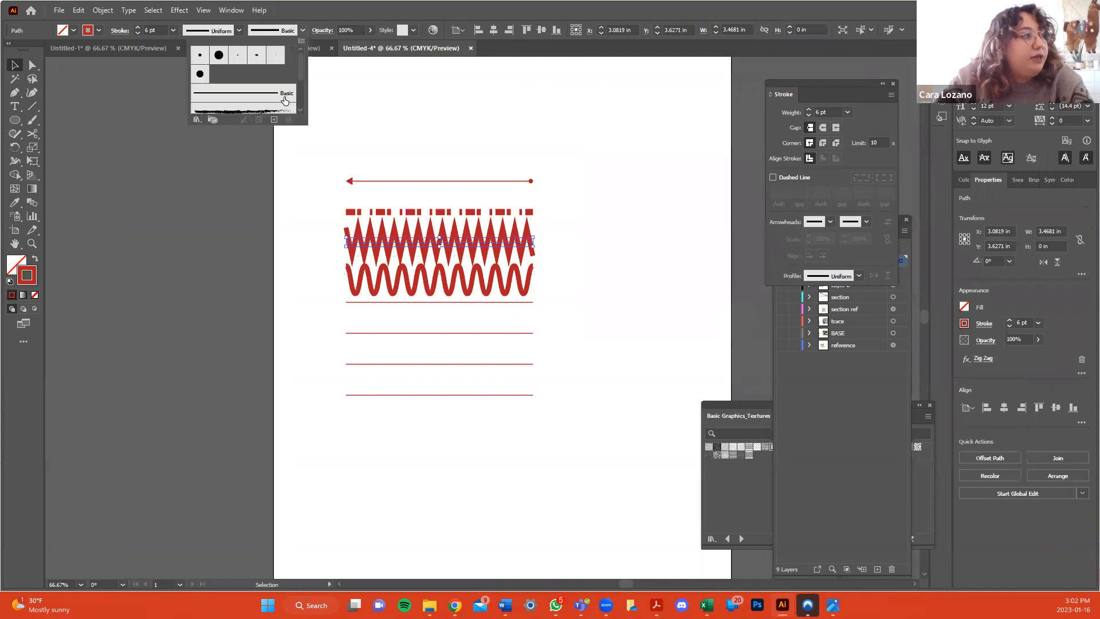
click(274, 76)
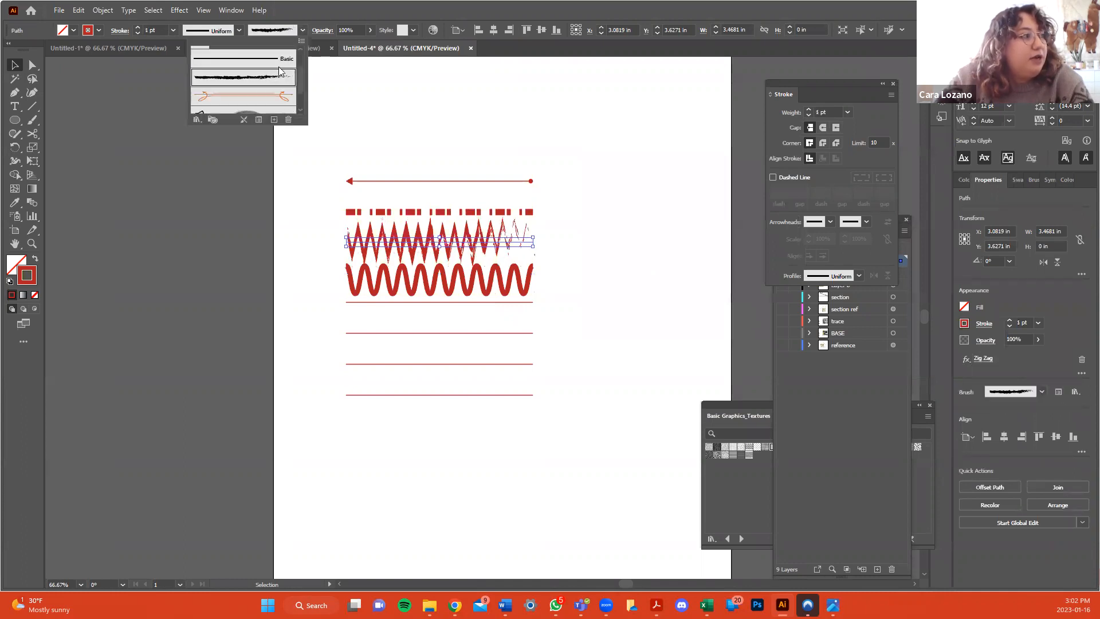
click(272, 60)
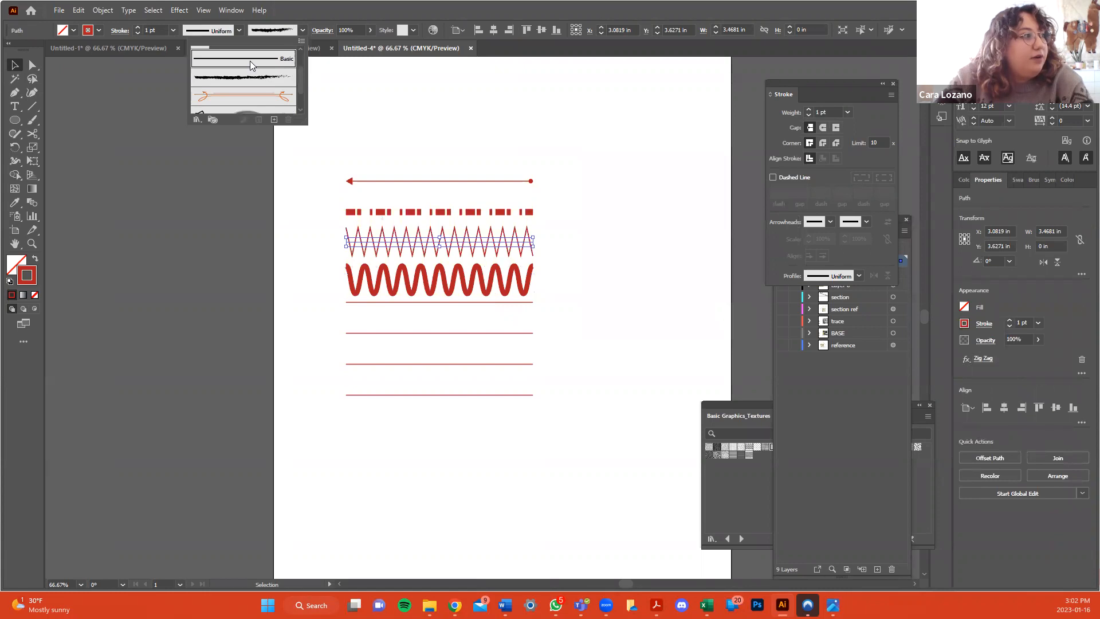
scroll(240, 66, up, 2)
click(220, 56)
click(200, 55)
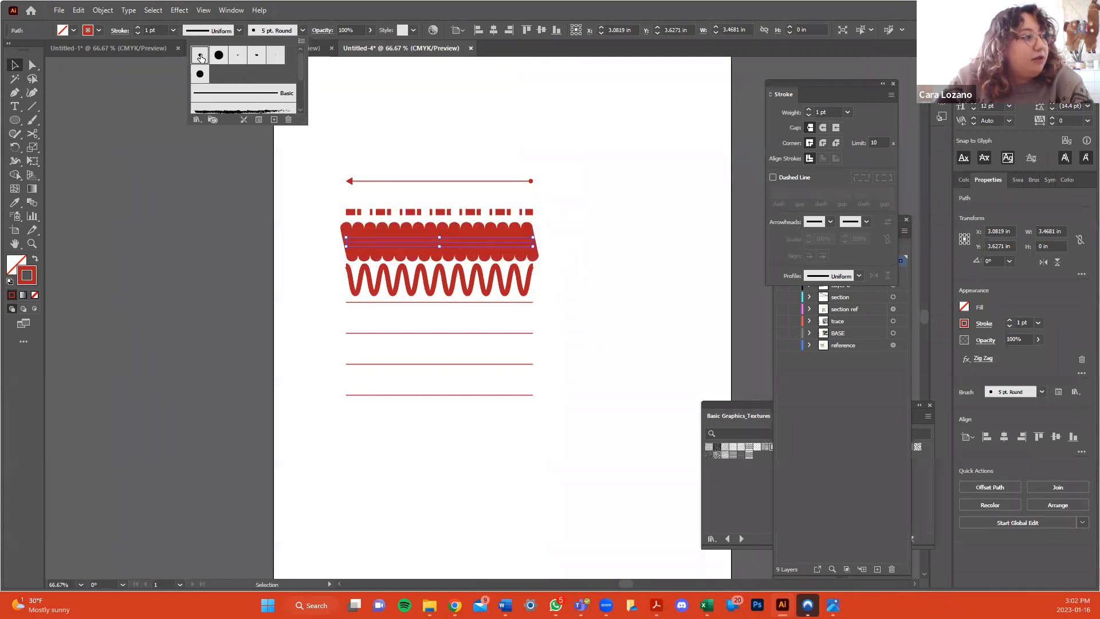
key(Escape)
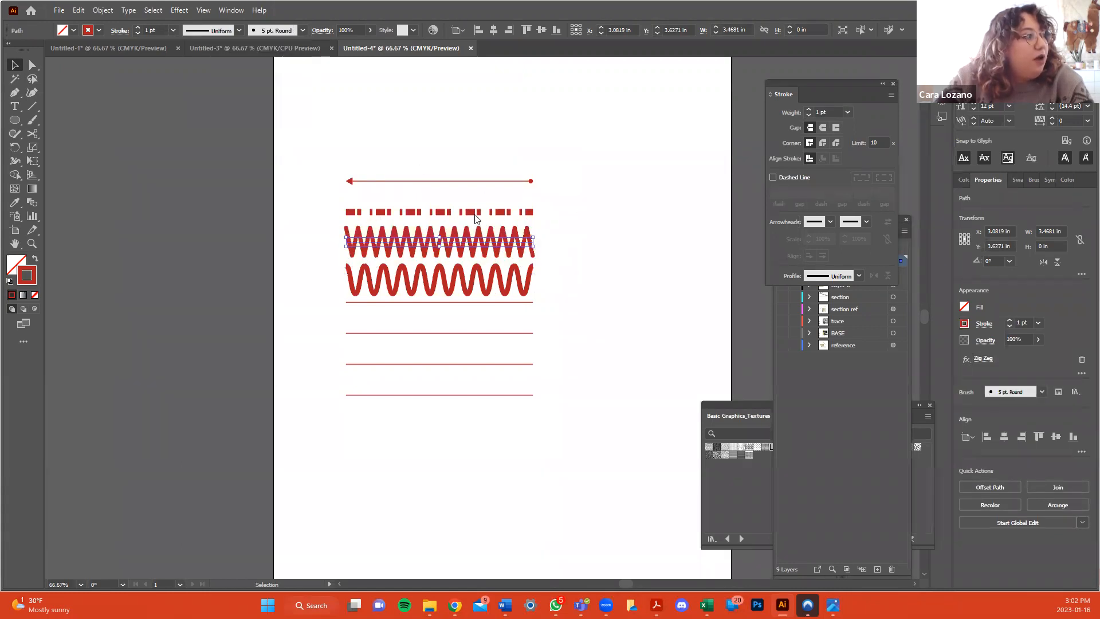
click(543, 231)
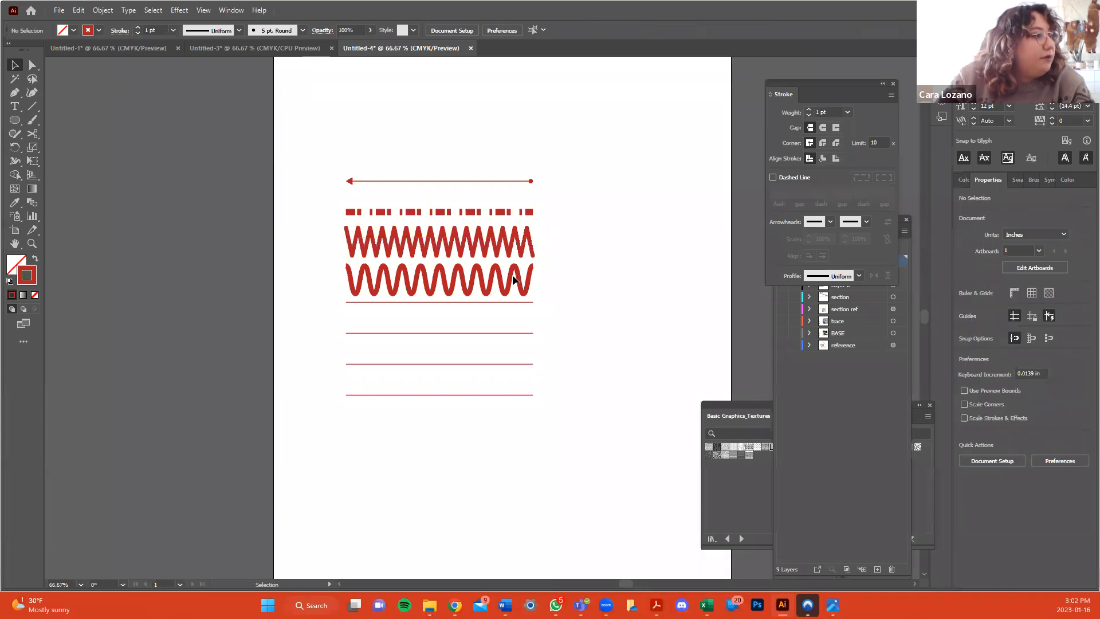
Try several variable width profiles on the lower smooth zigzag line, settle on the one tapering from thick to thin, and deselect it.
click(512, 280)
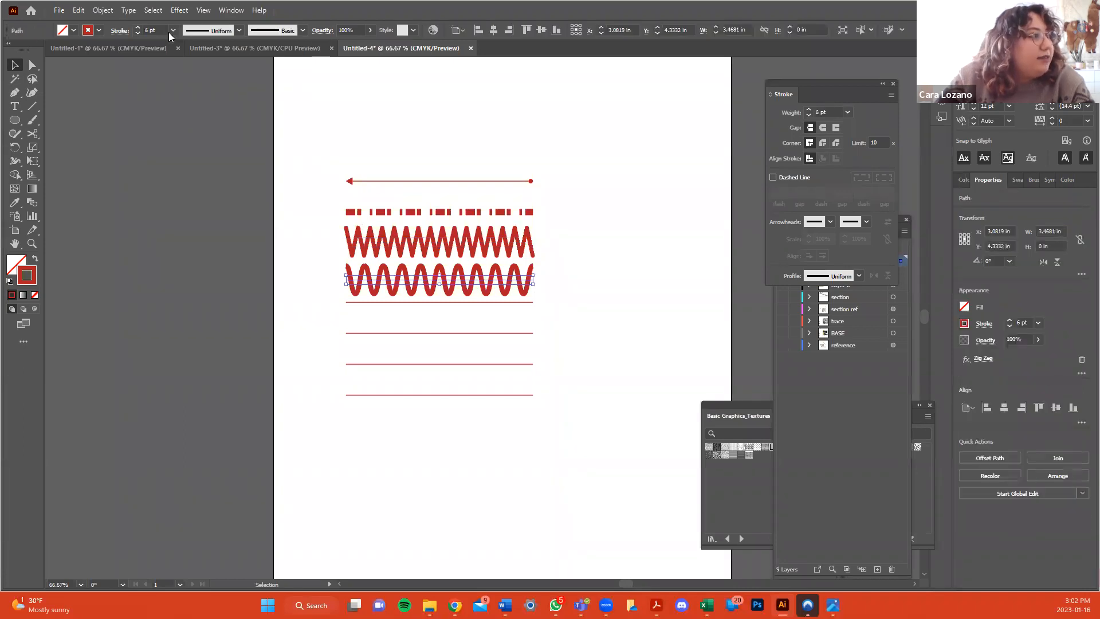
click(239, 30)
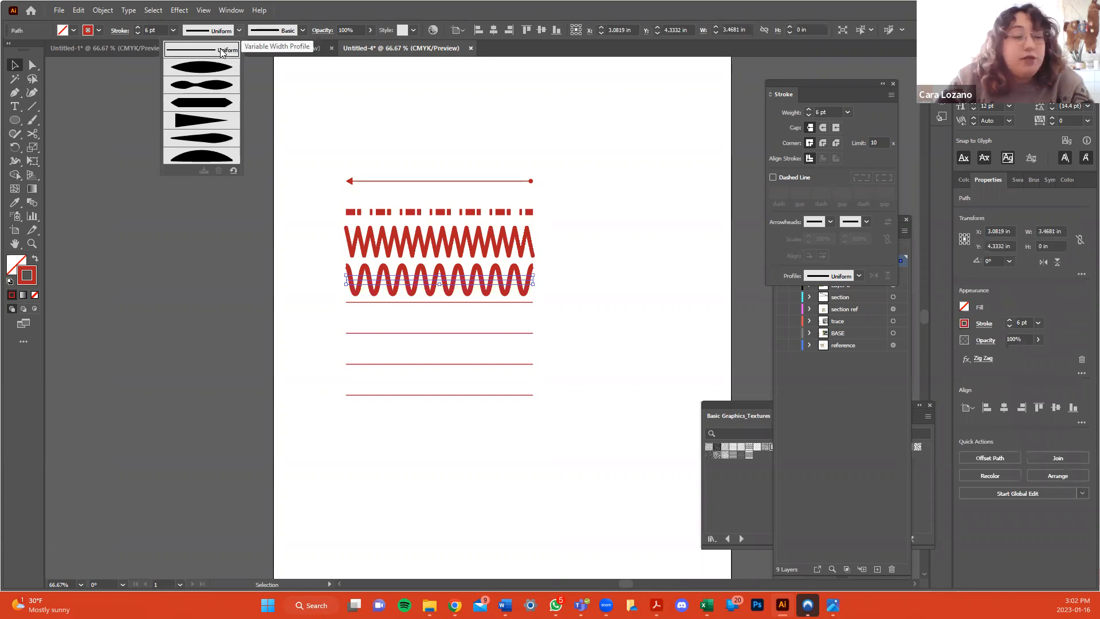
click(217, 68)
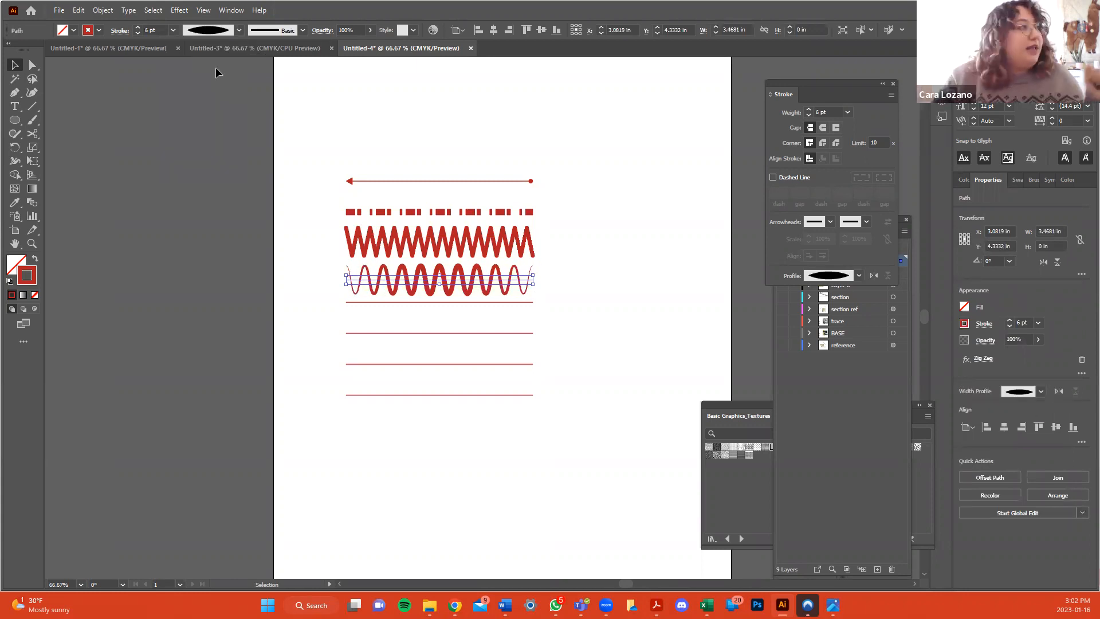
click(239, 30)
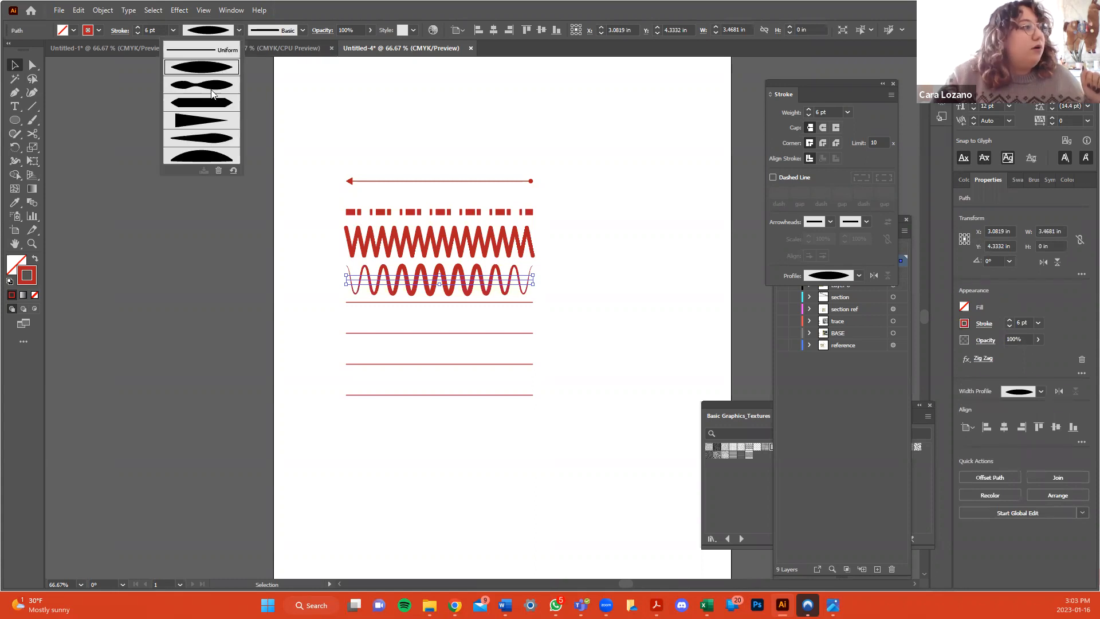
click(212, 86)
click(239, 31)
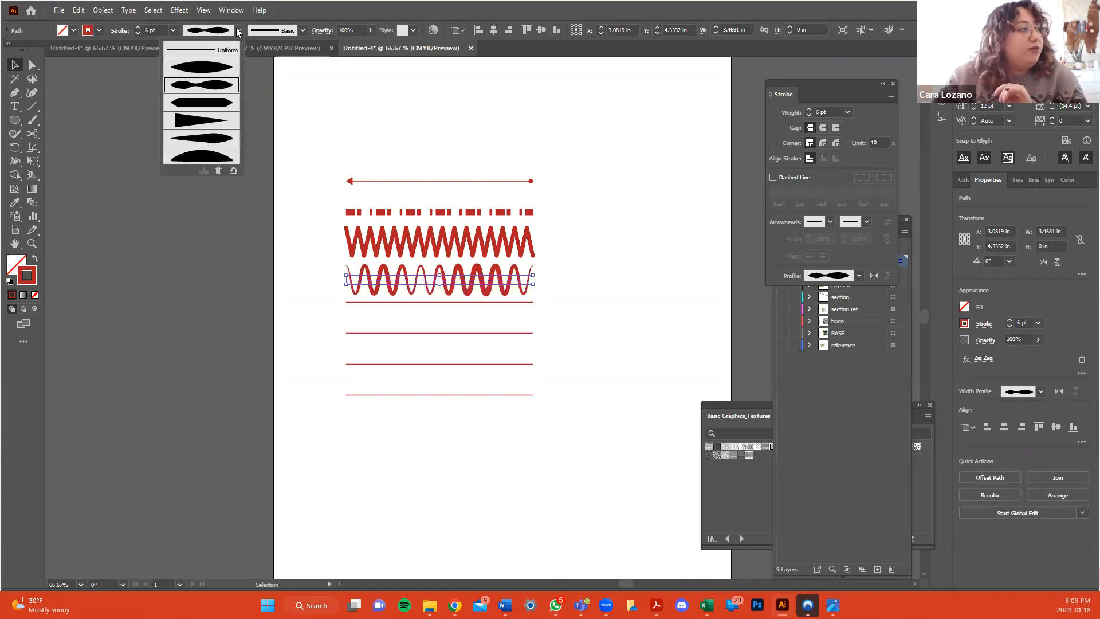
click(194, 121)
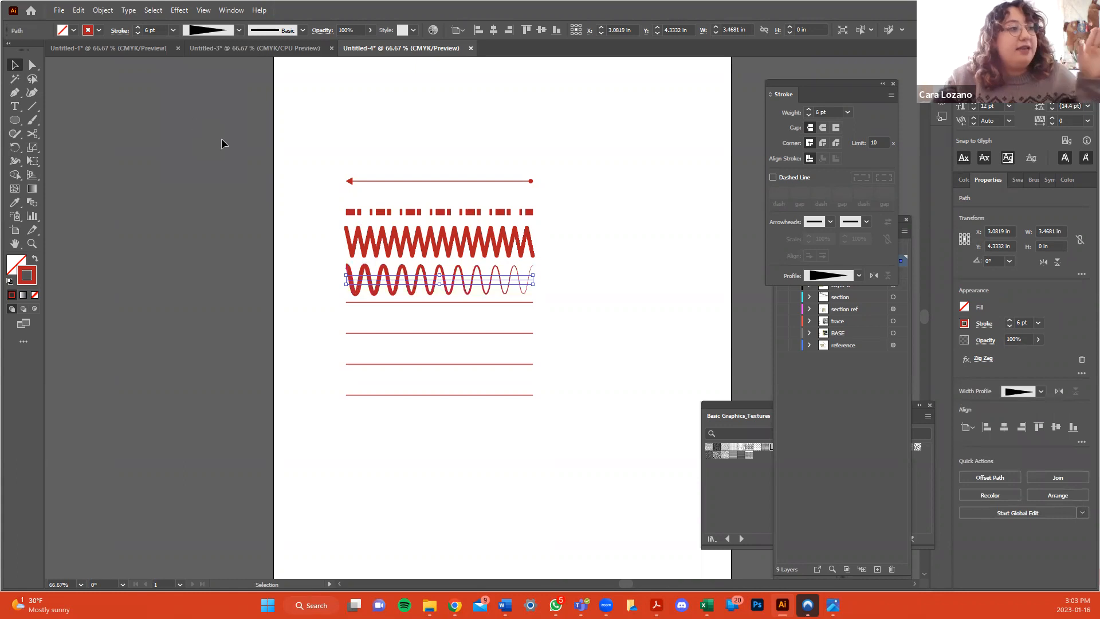
click(635, 252)
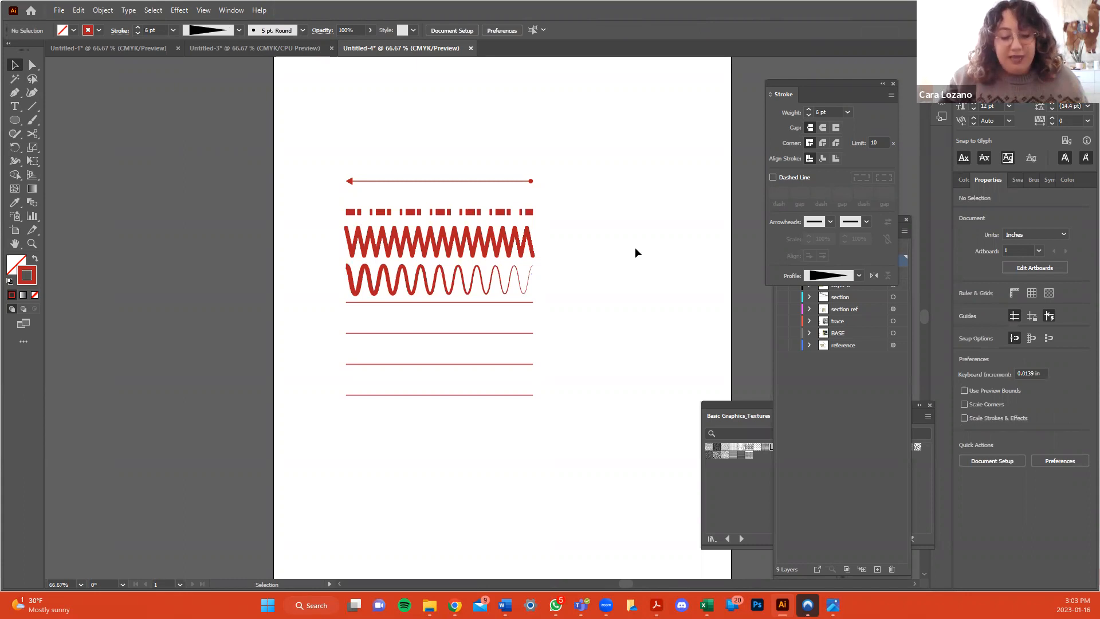
Move the whole set of lines up and left on the page, and delete the plain line directly beneath the smooth zigzag.
key(ctrl+minus)
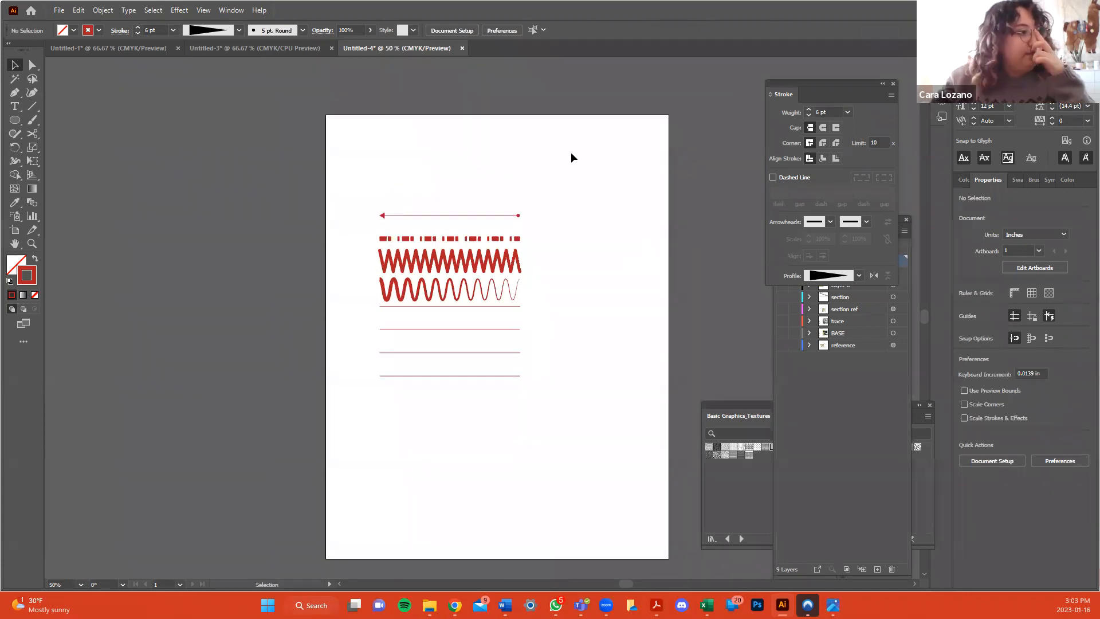
drag(468, 149, 554, 388)
drag(503, 264, 463, 245)
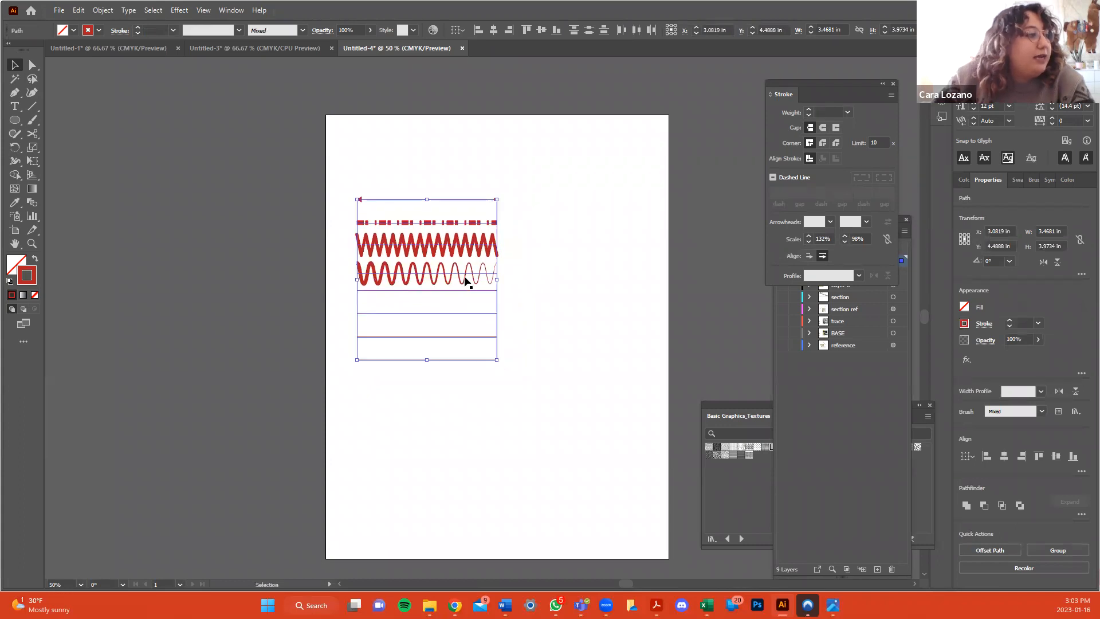
click(465, 281)
click(463, 291)
key(Delete)
Apply a Twist effect with a 345° angle to the uppermost remaining plain line, and deselect it.
click(463, 314)
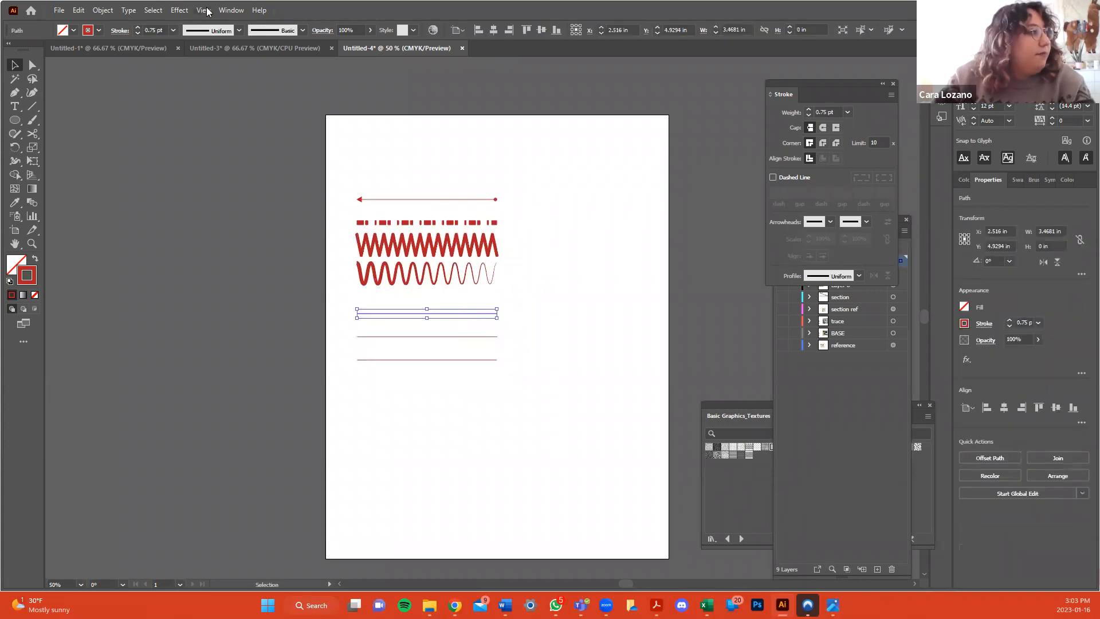
click(205, 10)
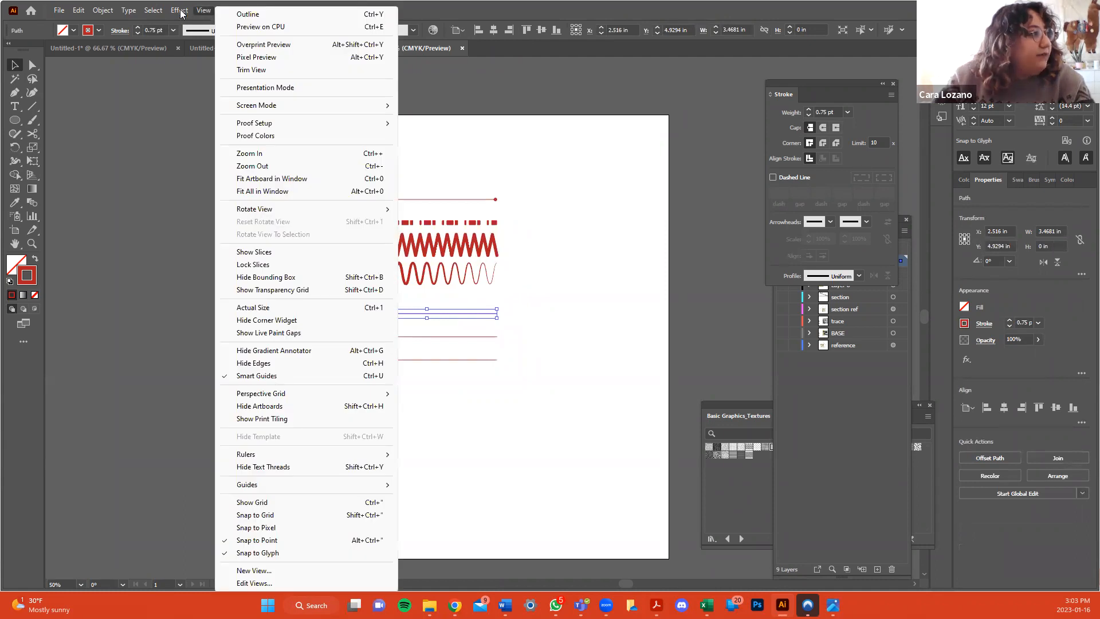
click(180, 11)
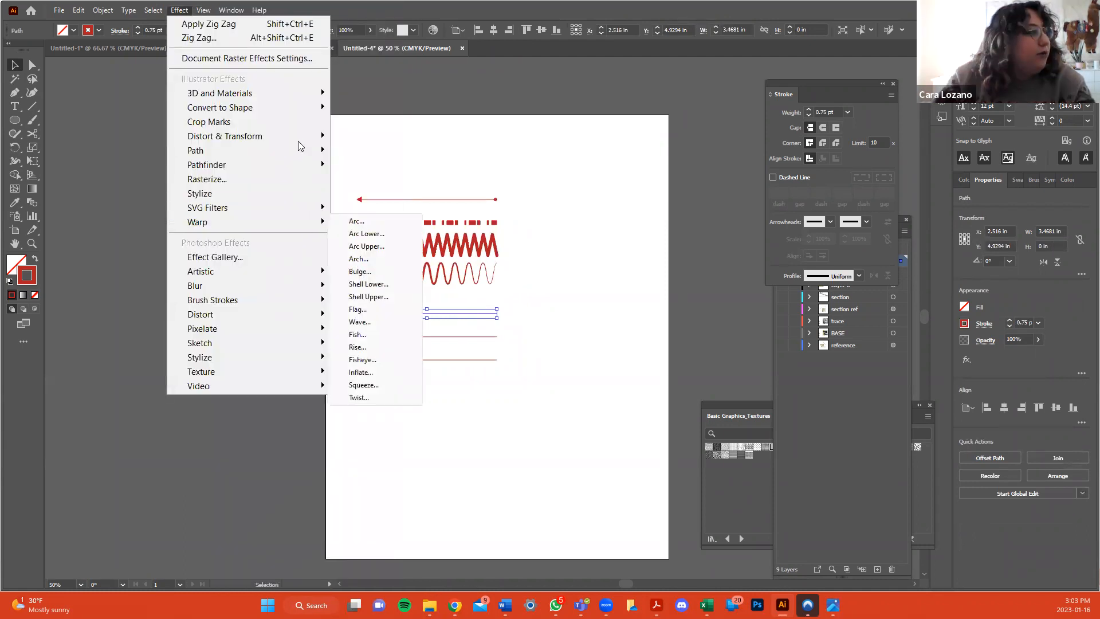
mouse_move(304, 137)
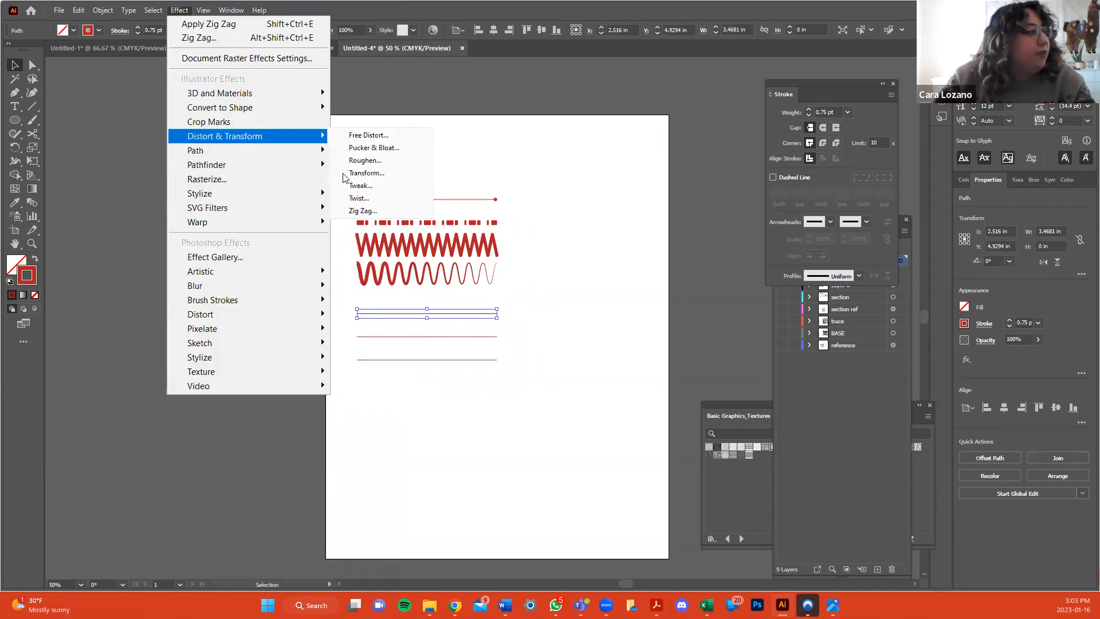
click(377, 199)
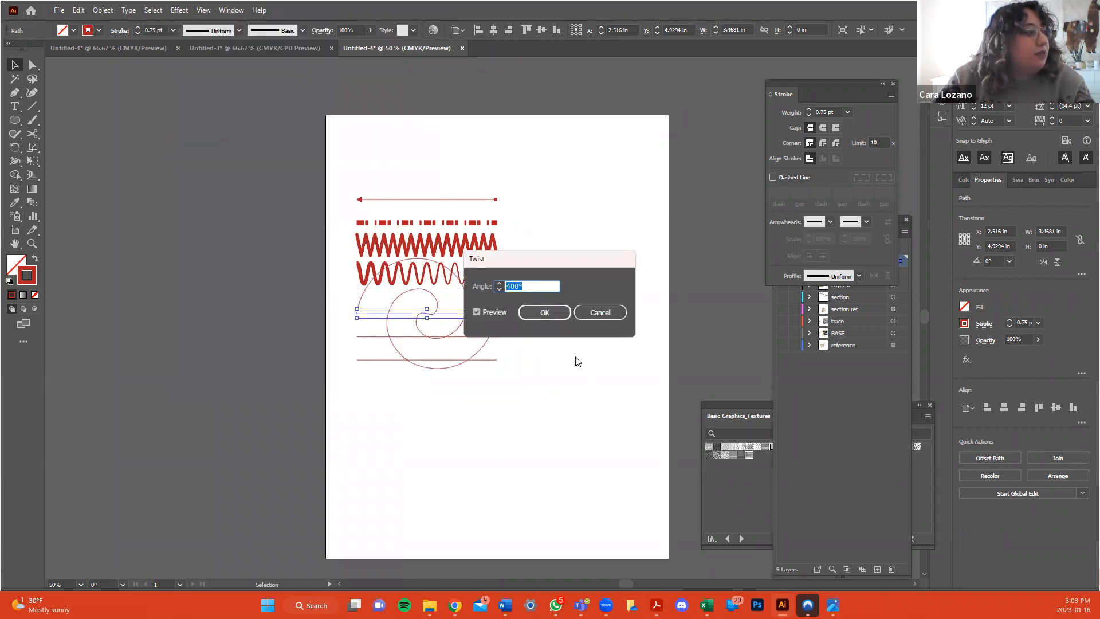
click(500, 290)
click(500, 289)
click(500, 290)
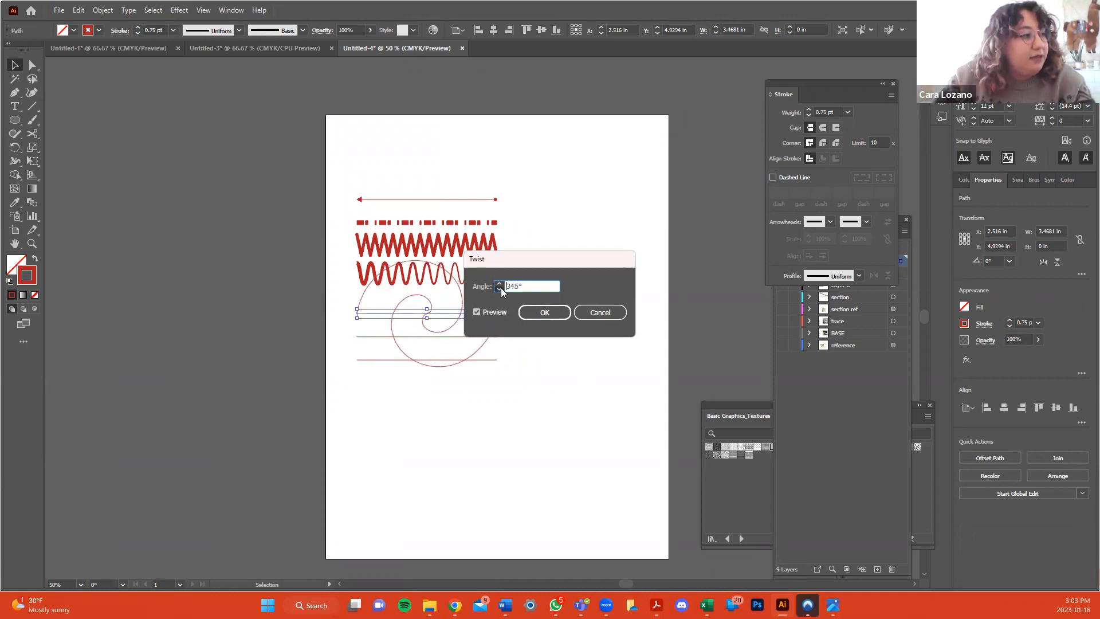
click(544, 312)
click(516, 381)
Give the twisted line a 9 pt dashed stroke with 12 pt dashes and 3 pt gaps, clearing the second dash value.
click(434, 316)
click(809, 110)
click(809, 109)
click(809, 110)
click(809, 109)
click(809, 109)
click(773, 177)
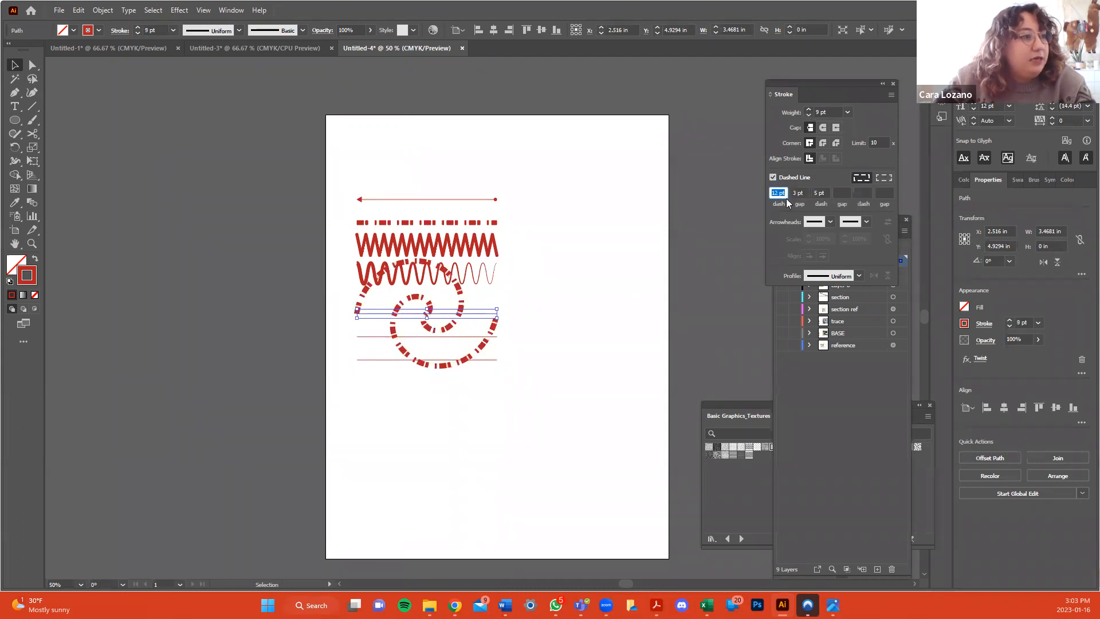
double_click(815, 193)
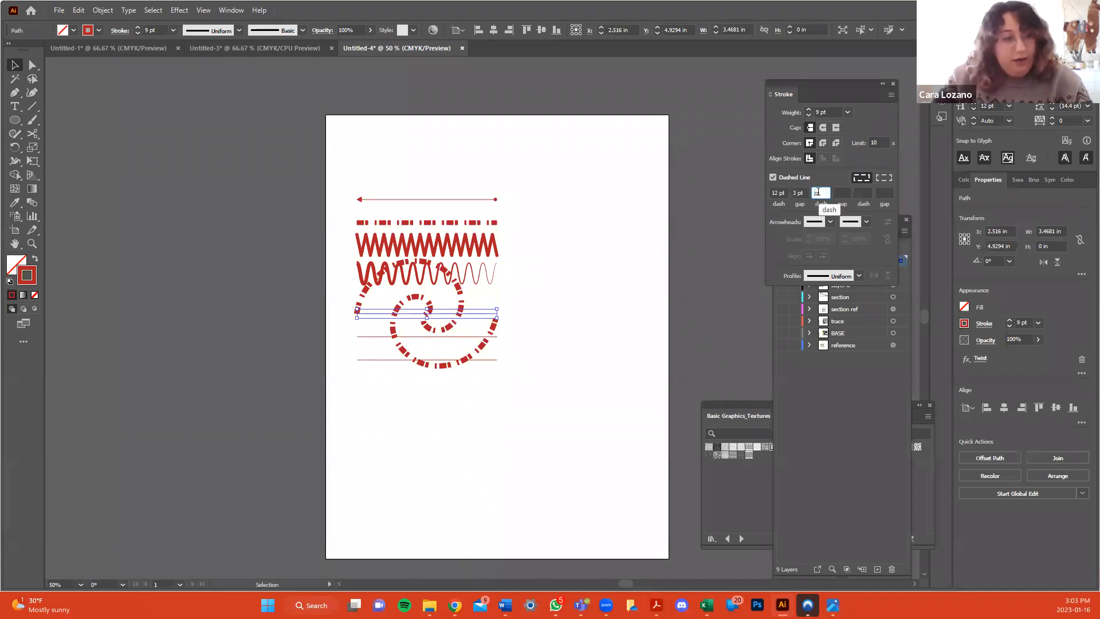
key(Return)
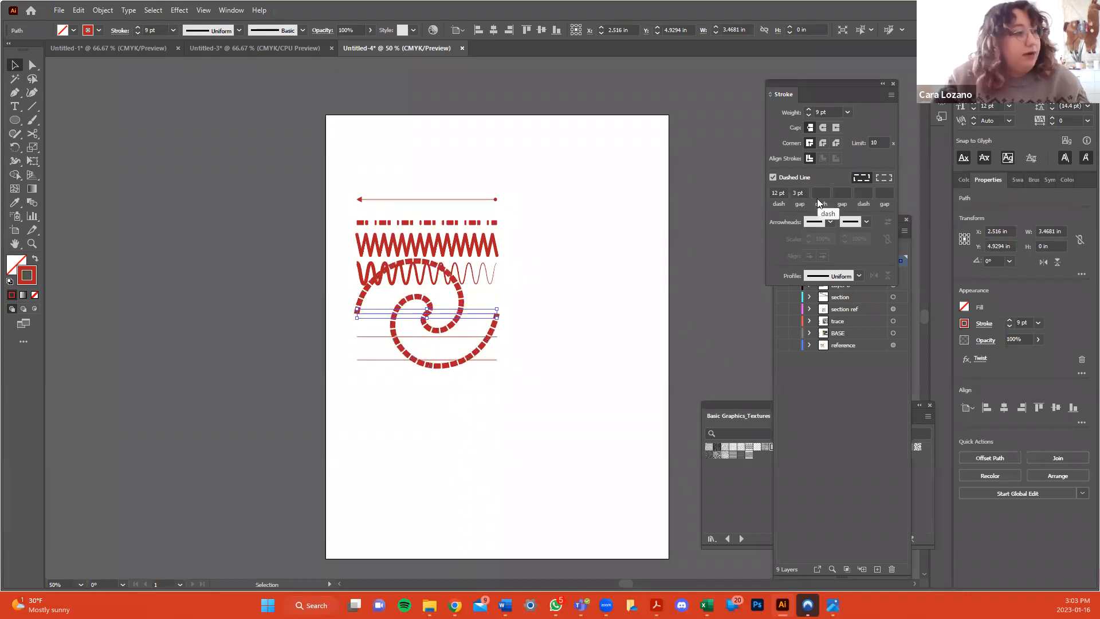
Add a solid arrowhead to the end and a hollow circle to the start of the twisted dashed line, and deselect it.
click(866, 222)
click(832, 275)
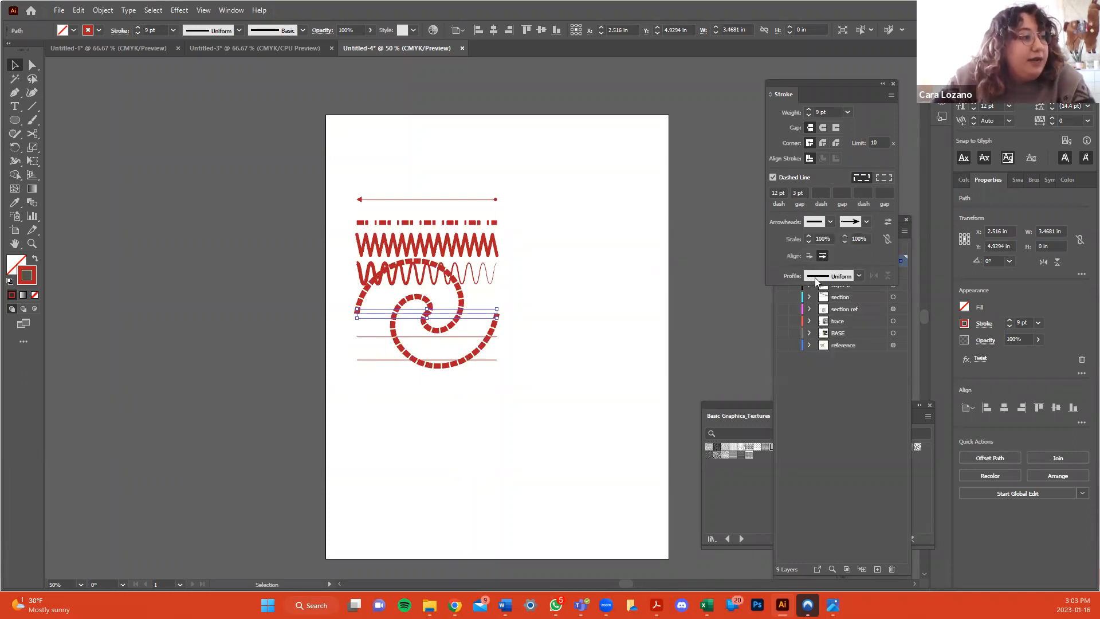
click(830, 222)
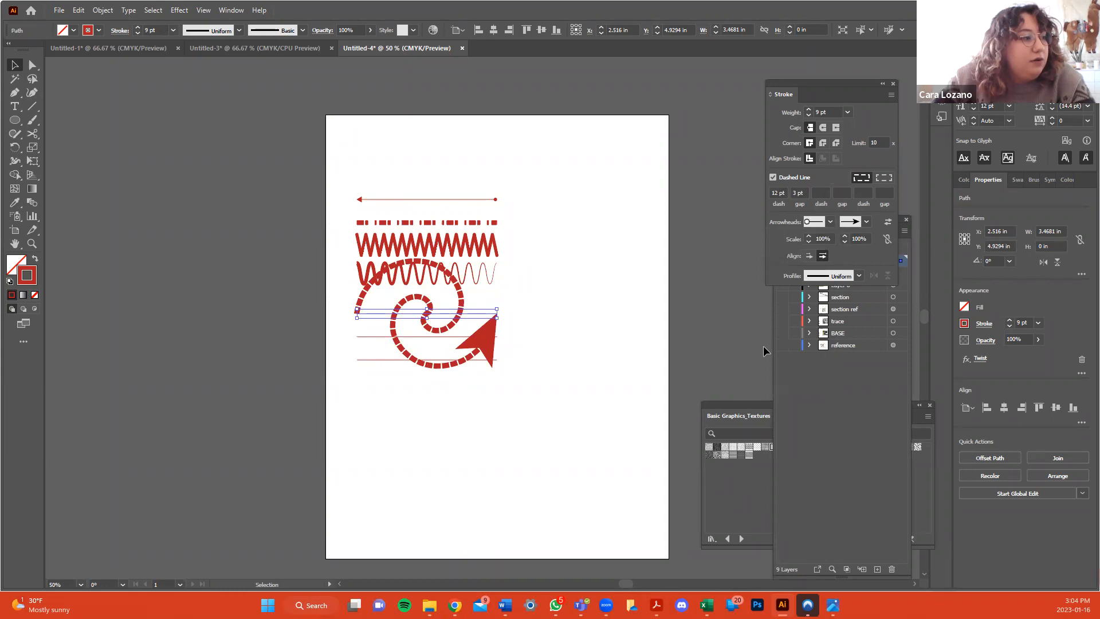
click(766, 348)
Move the spiral arrow about 3.5 in to the right, clear of the zigzag and remaining plain lines.
click(498, 332)
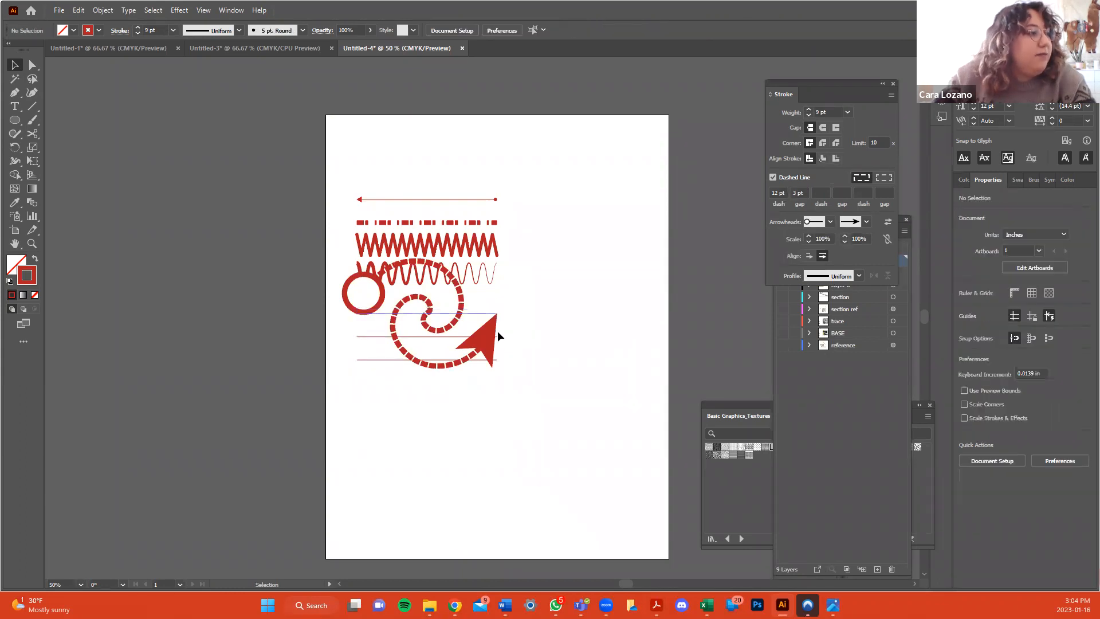
drag(496, 315, 638, 337)
drag(443, 401, 385, 309)
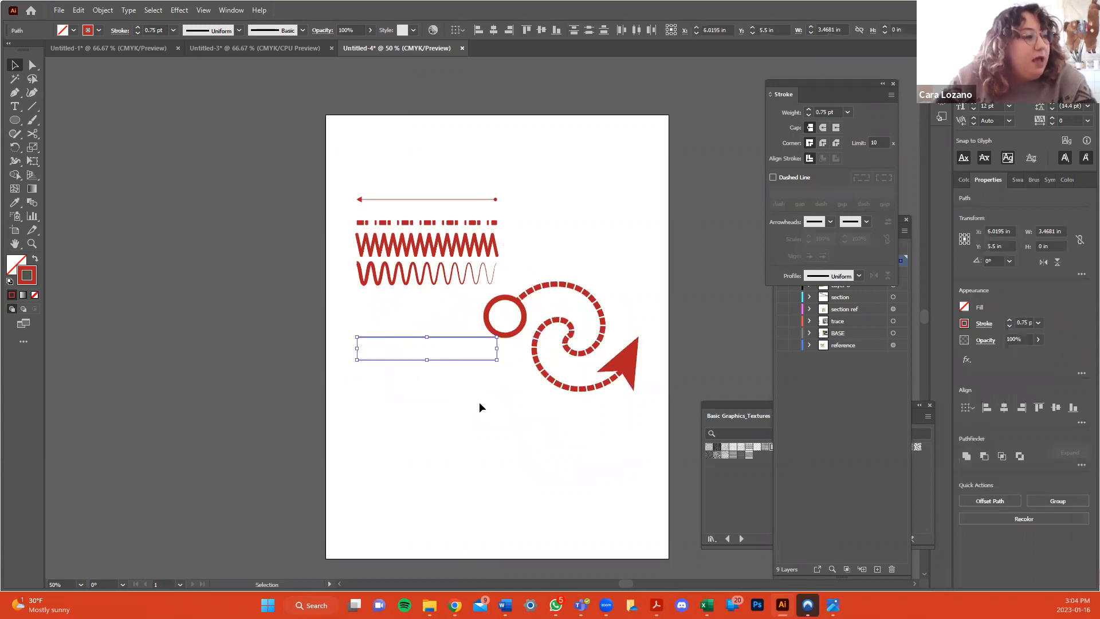
click(479, 401)
Draw a rectangle about 3.5 in wide and 0.65 in high beneath the two plain lines.
mouse_move(15, 121)
mouse_down()
mouse_move(48, 150)
mouse_move(54, 121)
mouse_up()
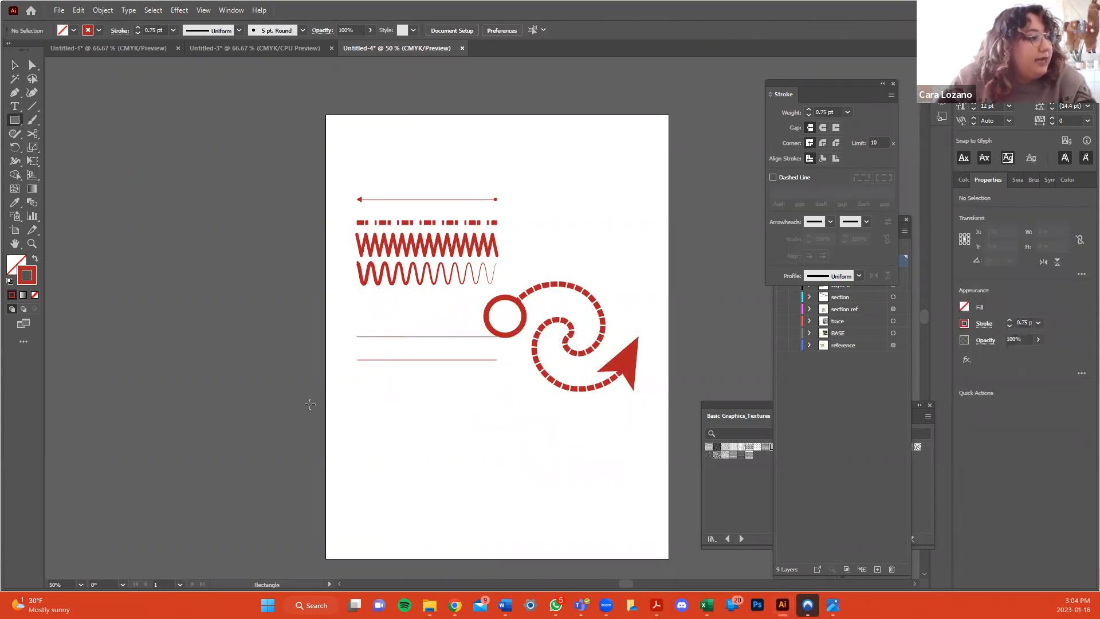
drag(357, 388, 397, 418)
drag(509, 445, 498, 414)
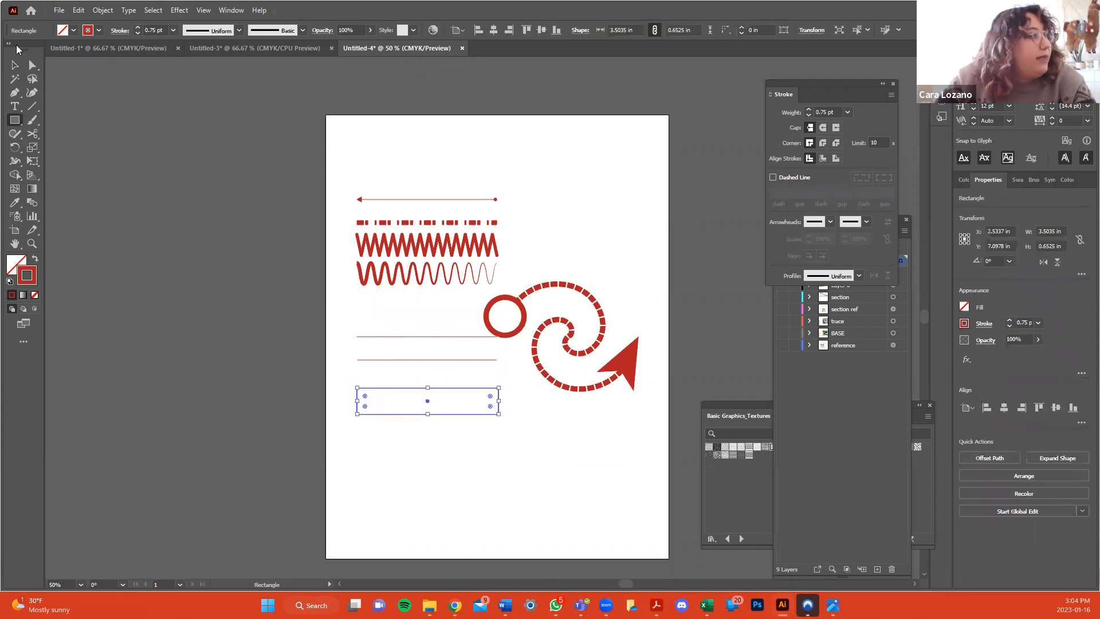
click(204, 10)
click(603, 459)
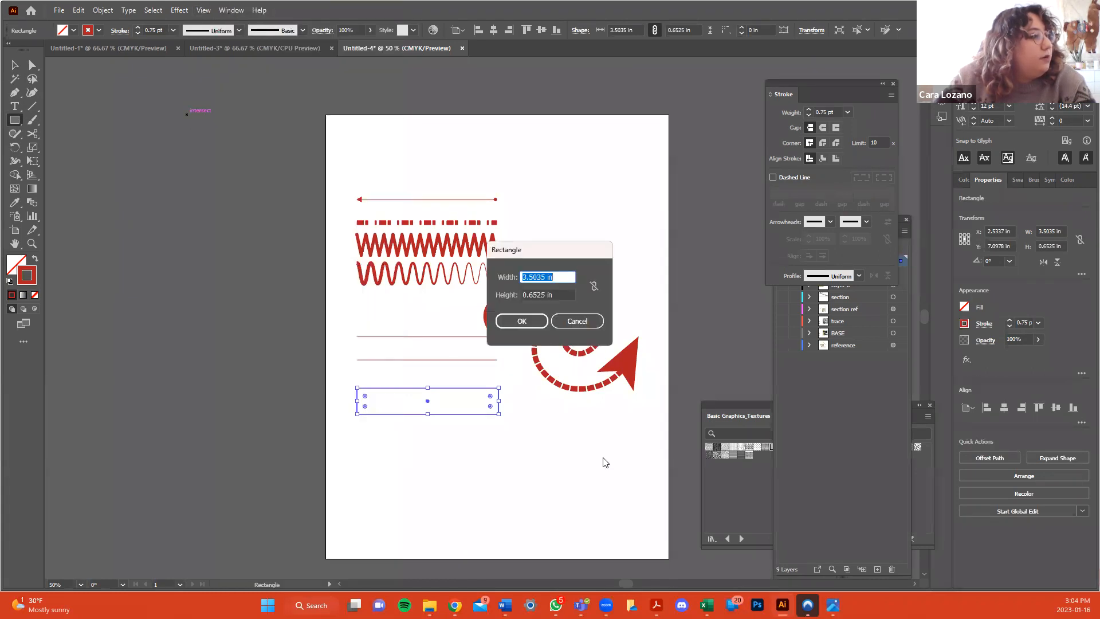
click(584, 324)
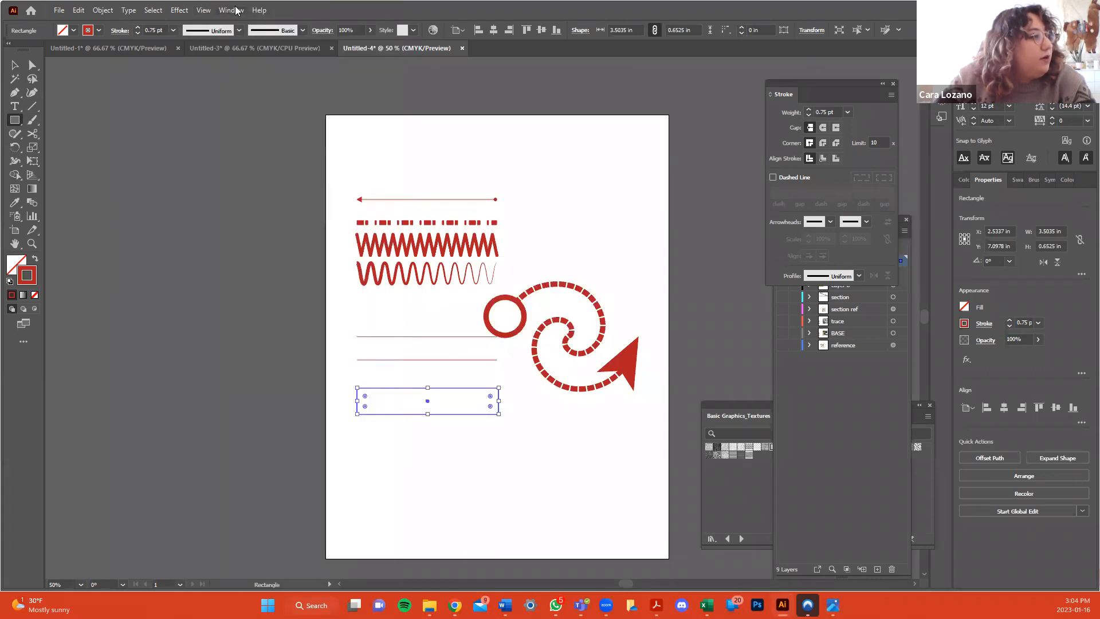
Display the full gradient options and apply the white-to-black linear gradient to the rectangle's stroke.
click(232, 10)
click(286, 303)
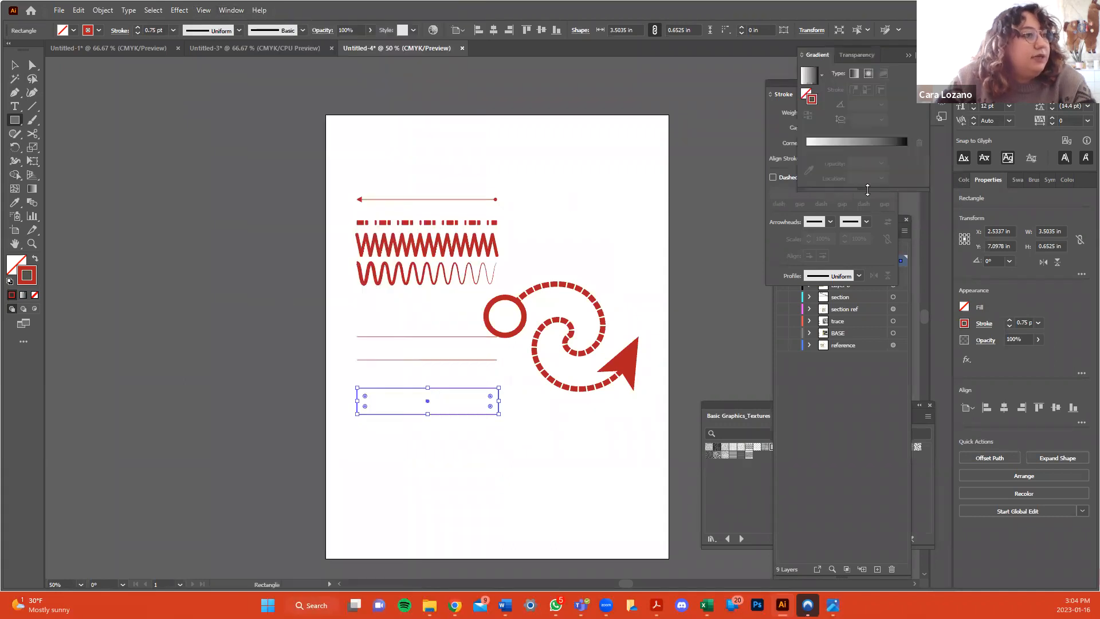
drag(891, 61, 867, 114)
click(898, 109)
click(785, 198)
click(785, 198)
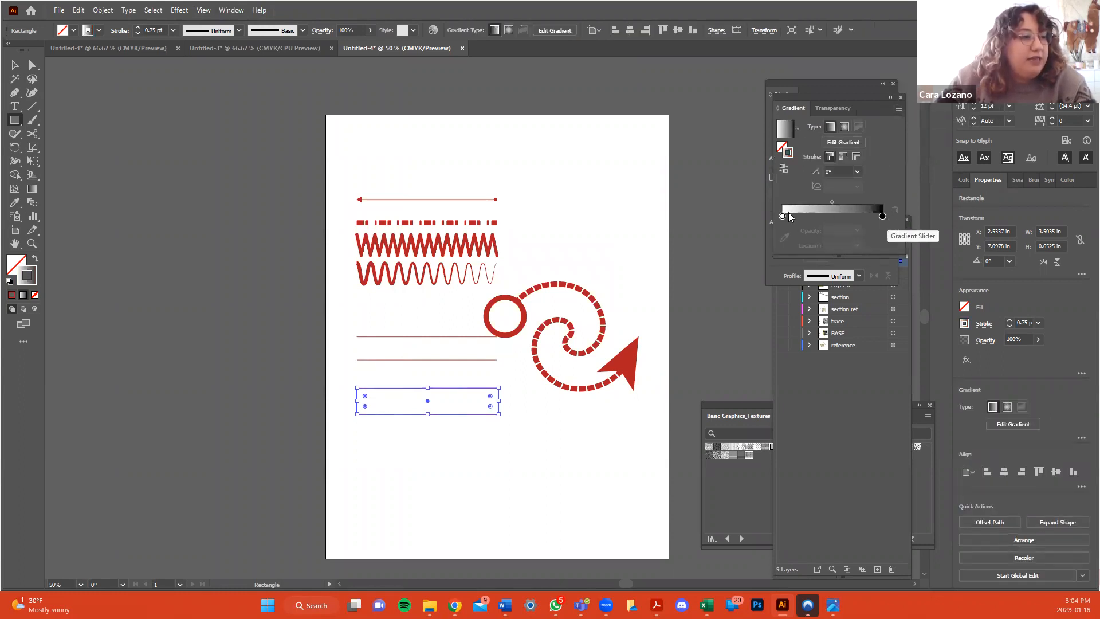
Switch the gradient's white starting stop to CMYK and colour it yellow with about 16% cyan and 100% yellow.
click(782, 216)
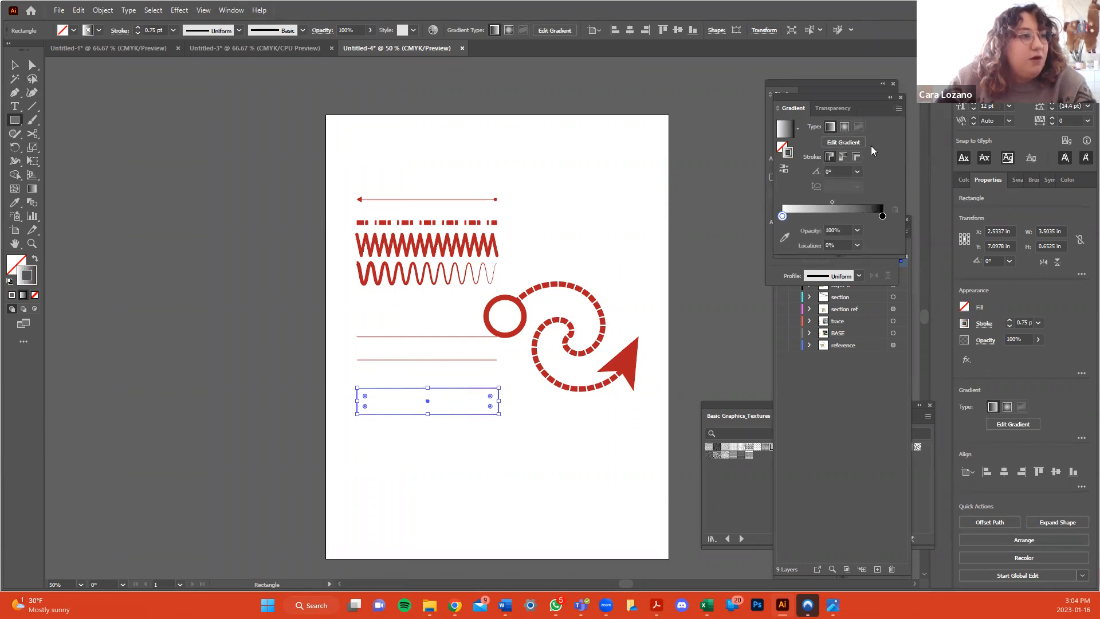
click(900, 110)
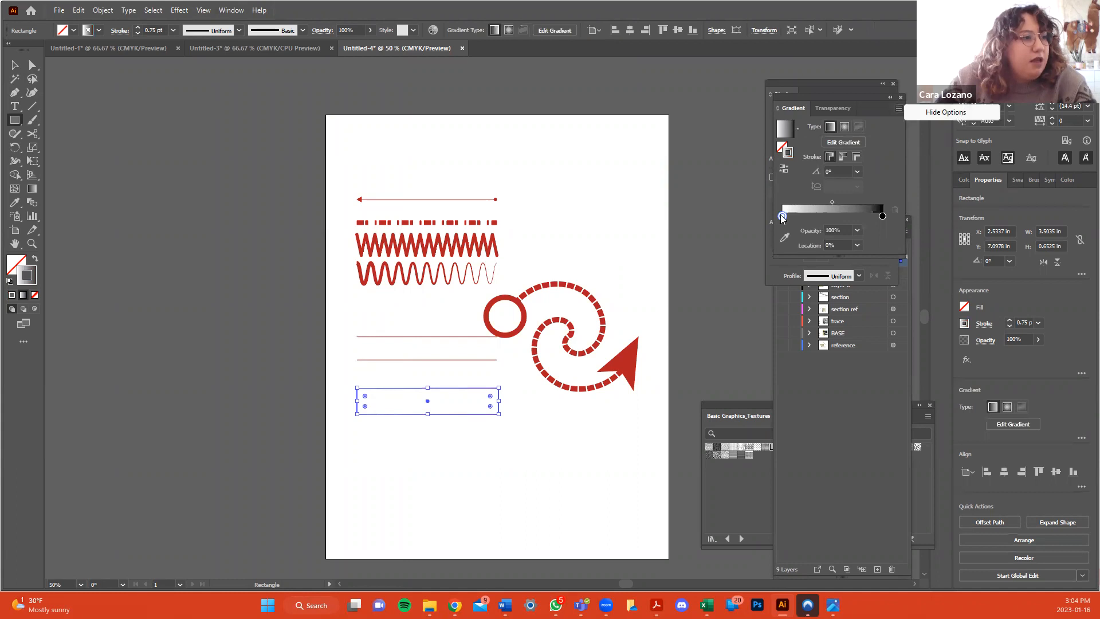
click(783, 215)
double_click(783, 215)
click(881, 228)
click(900, 269)
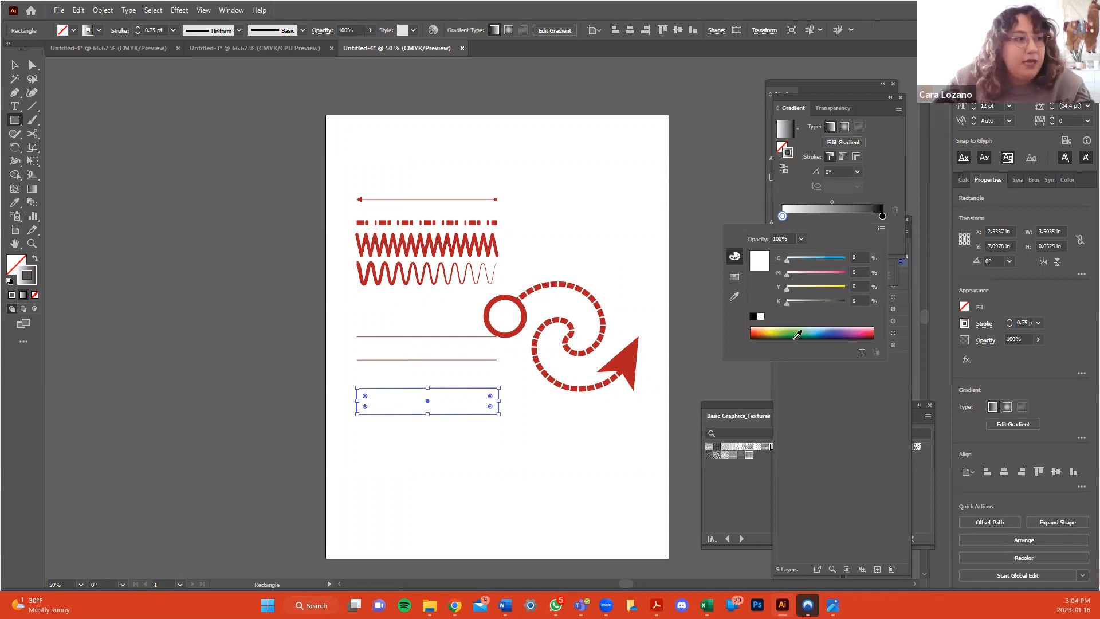
click(774, 327)
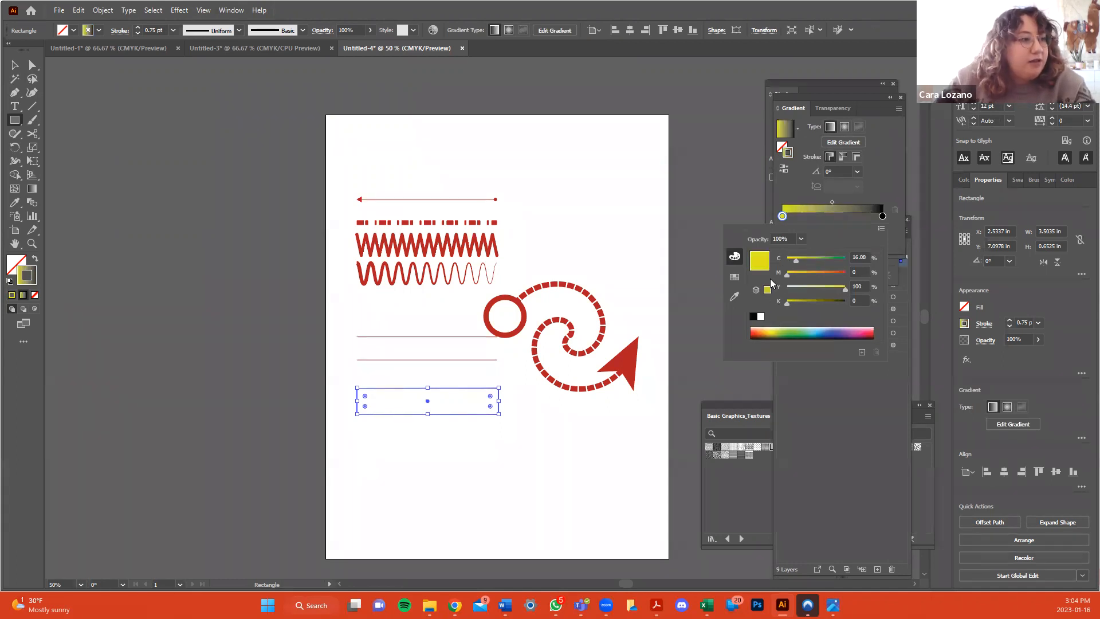
Switch the gradient's black ending stop to CMYK and colour it a bright coral red from the colour spectrum.
click(883, 217)
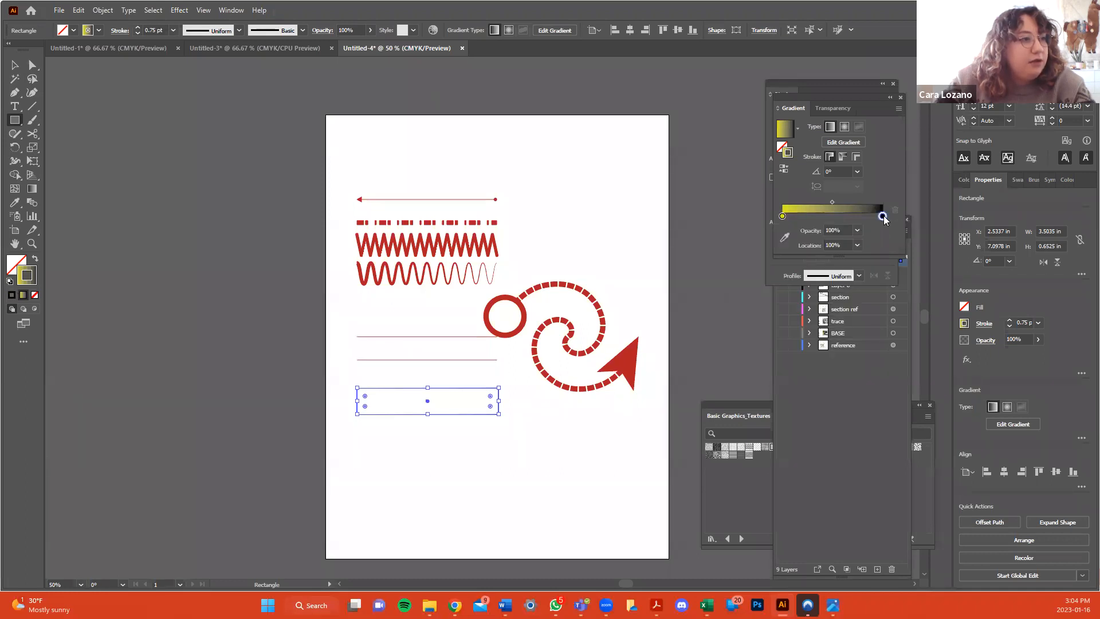
double_click(883, 217)
click(879, 230)
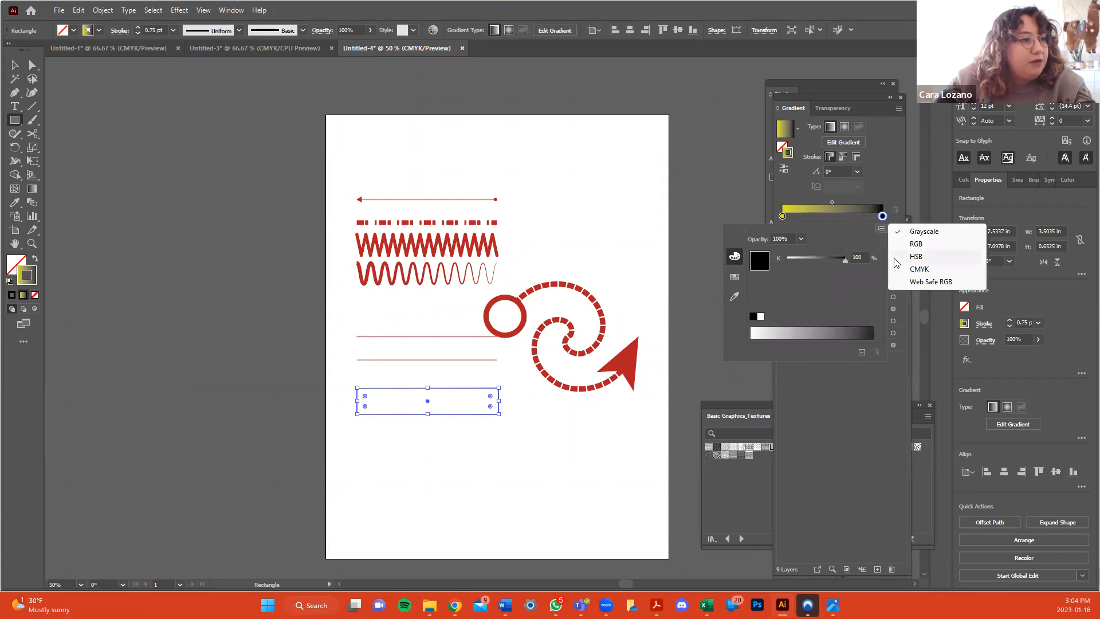
click(902, 270)
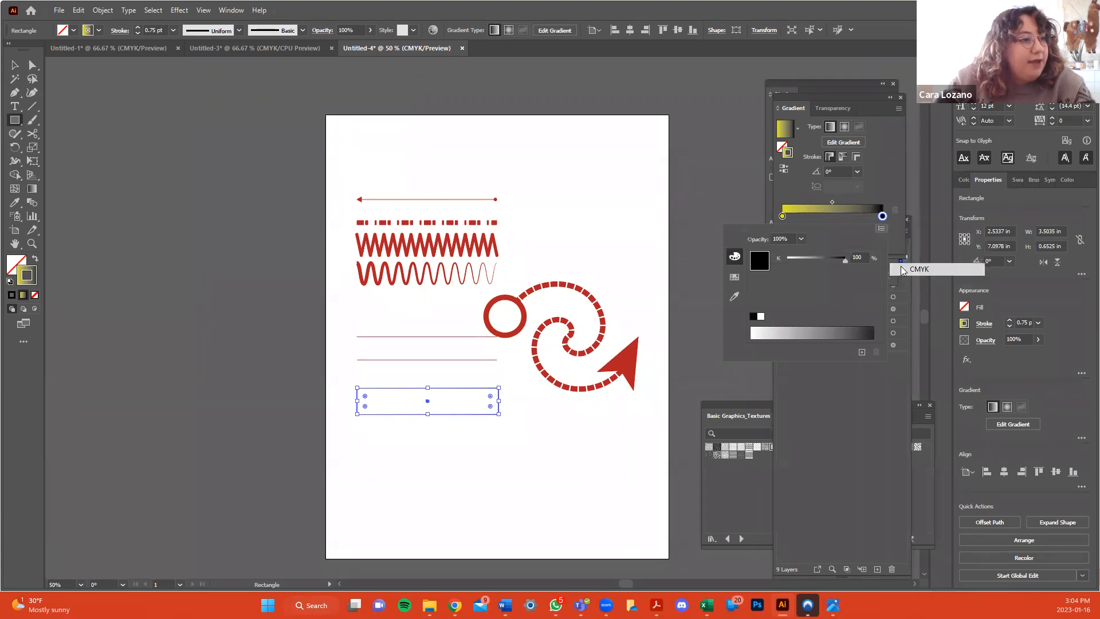
click(839, 333)
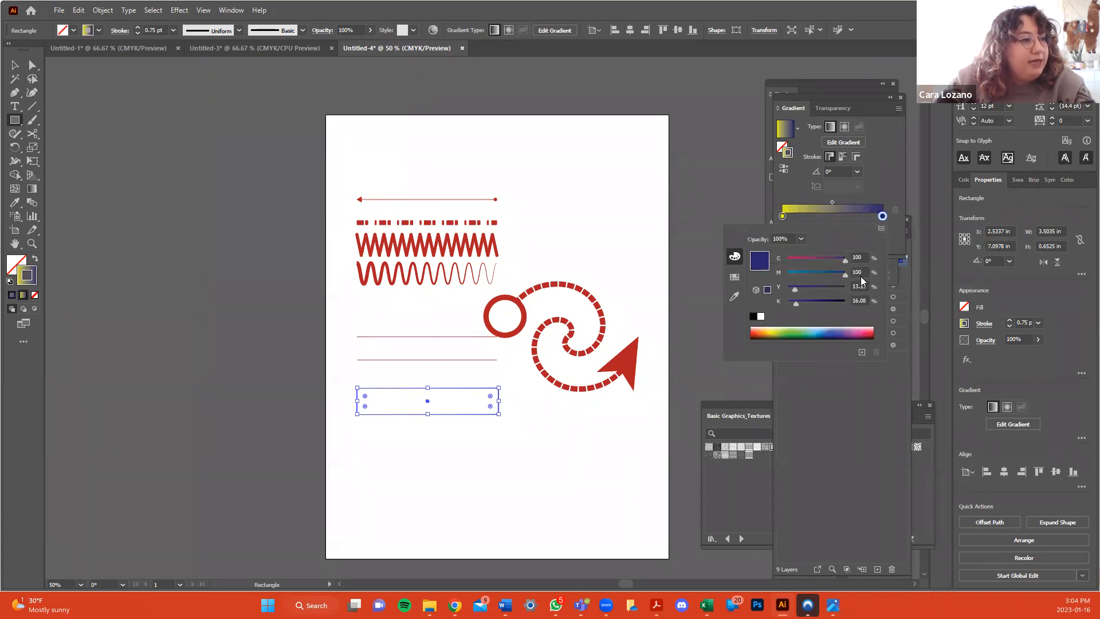
drag(871, 331, 884, 332)
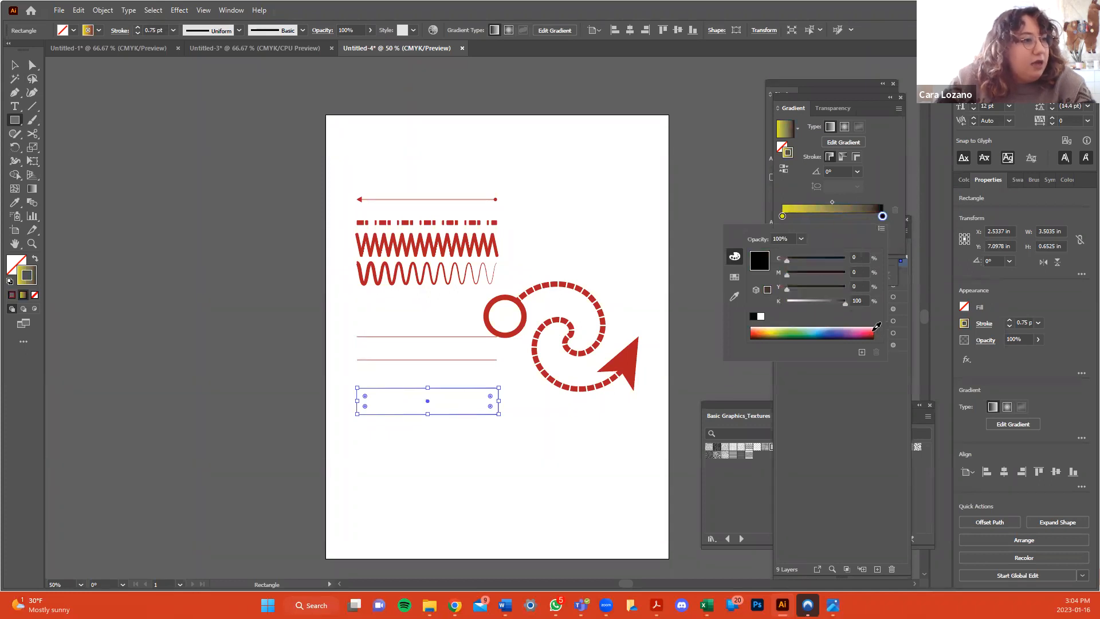
click(874, 328)
click(889, 167)
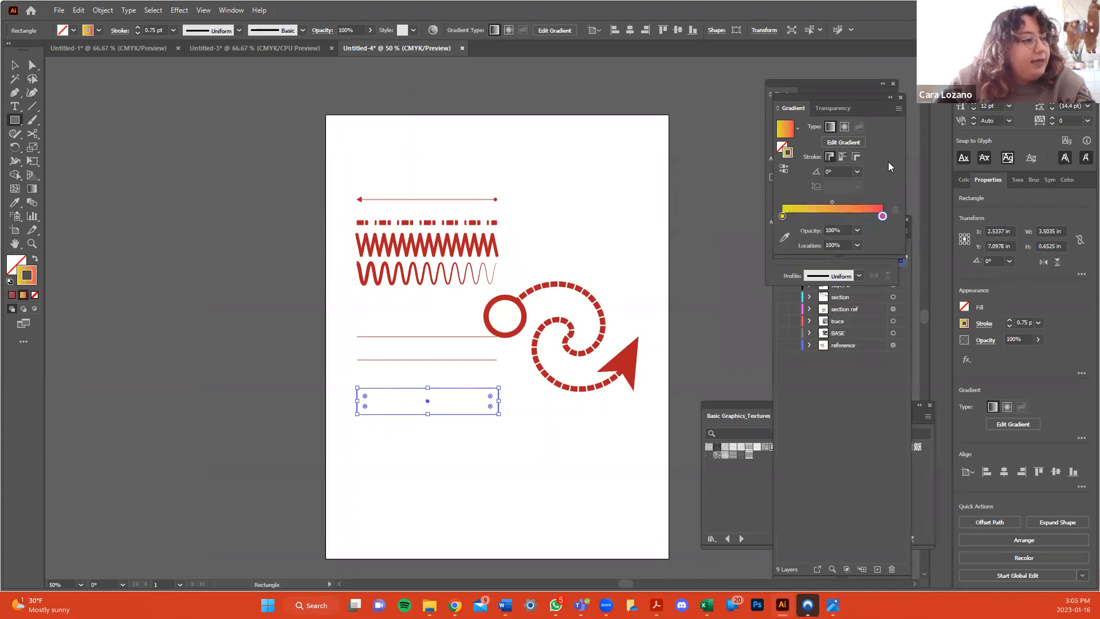
Swap the rectangle's gradient from its stroke to its fill and move the rectangle down near the artboard's lower edge.
click(15, 65)
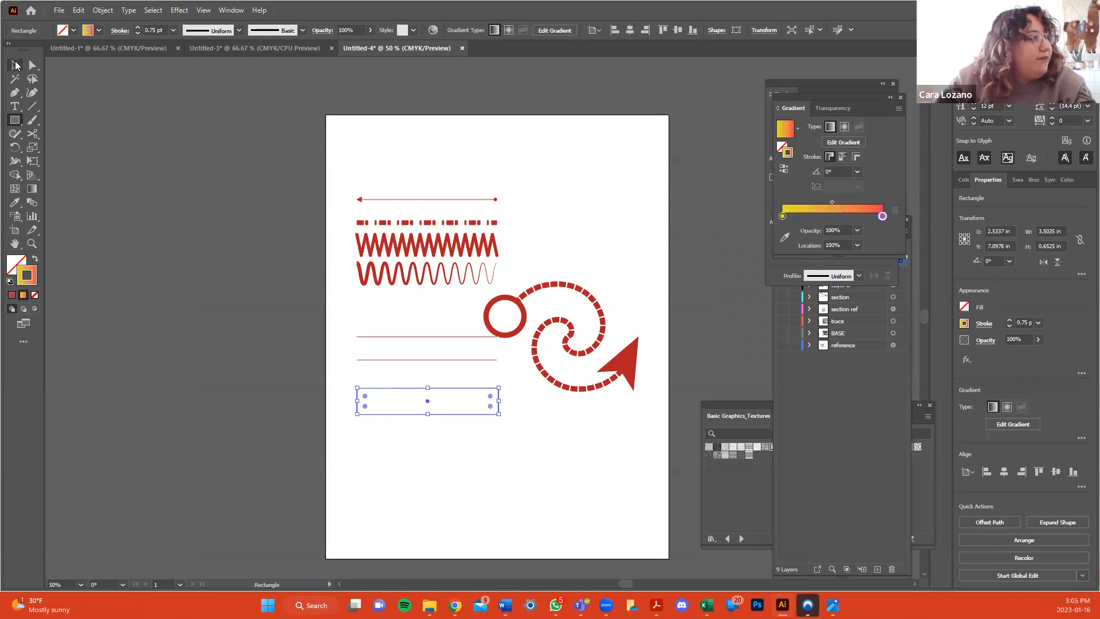
click(466, 473)
drag(444, 444, 425, 407)
click(359, 425)
drag(363, 432, 339, 402)
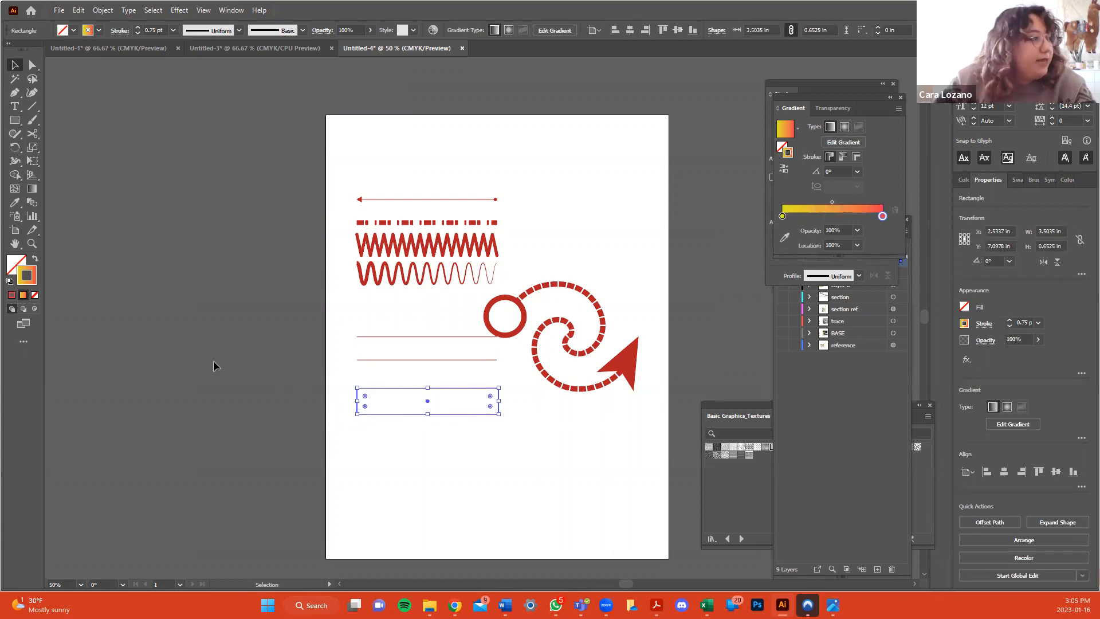
click(26, 267)
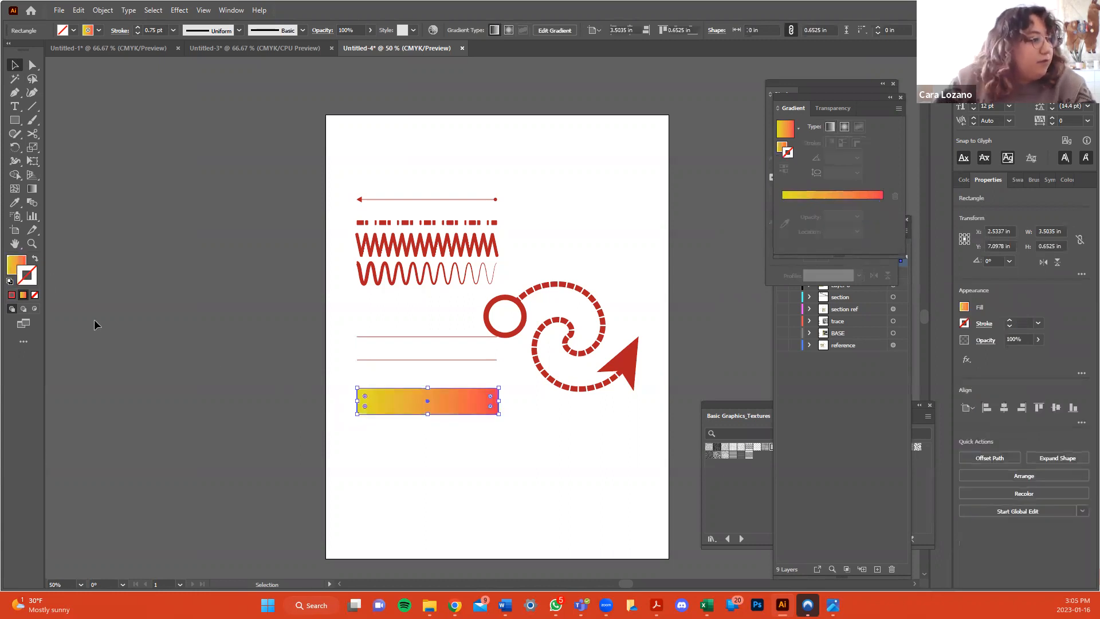
click(148, 351)
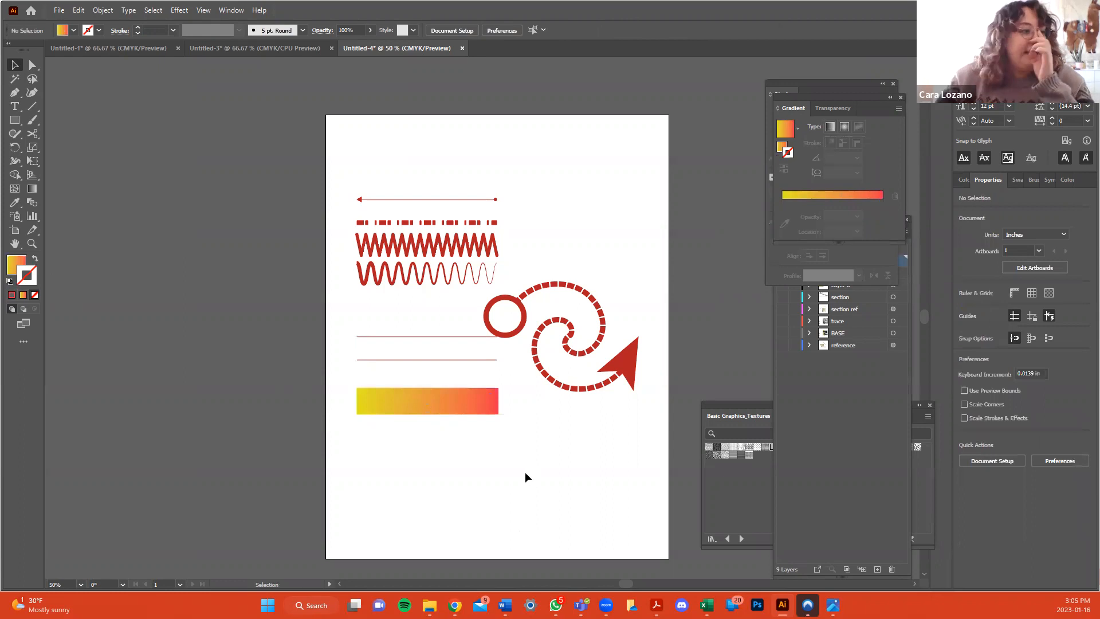
drag(476, 395, 482, 497)
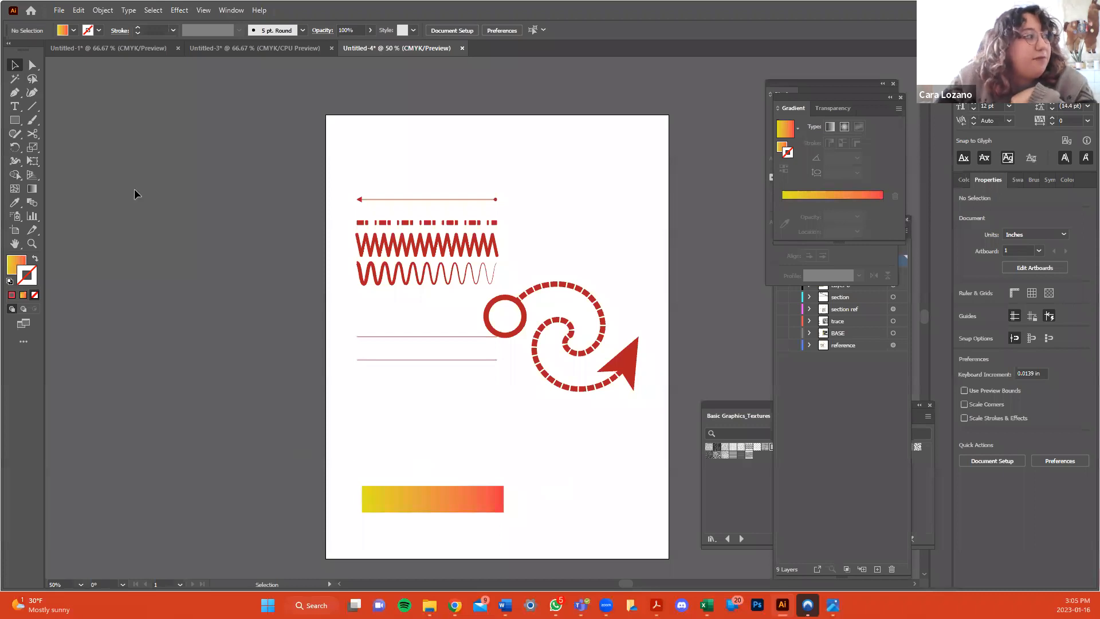
Draw a circle about 1.22 in across above the gradient rectangle and fill it with yellow #EEF73C.
drag(15, 120, 51, 145)
drag(343, 397, 393, 448)
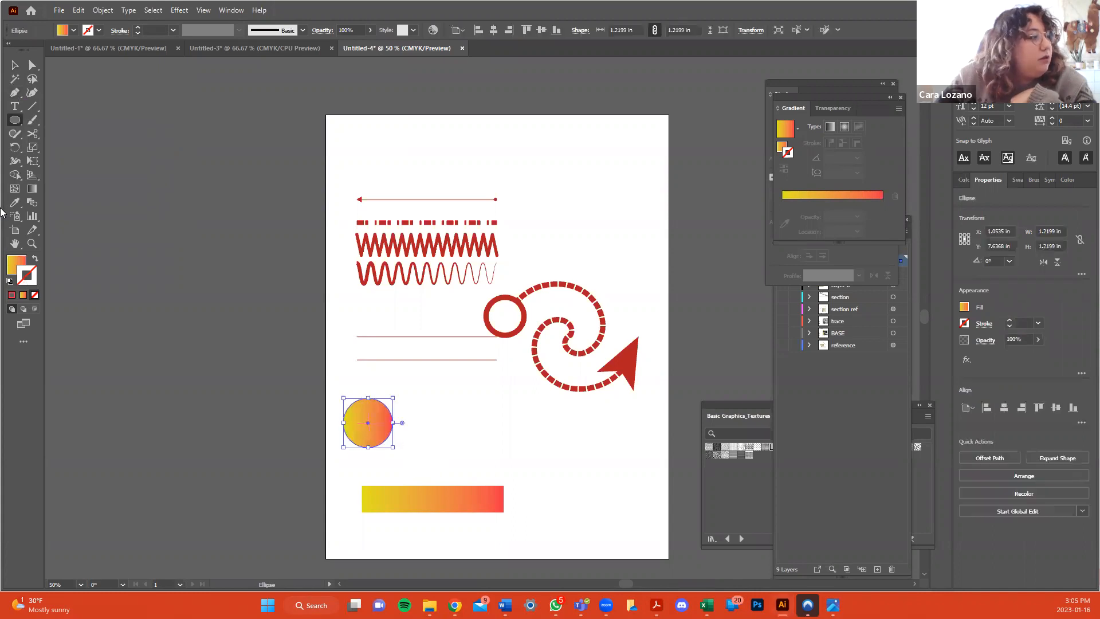
click(14, 261)
double_click(12, 262)
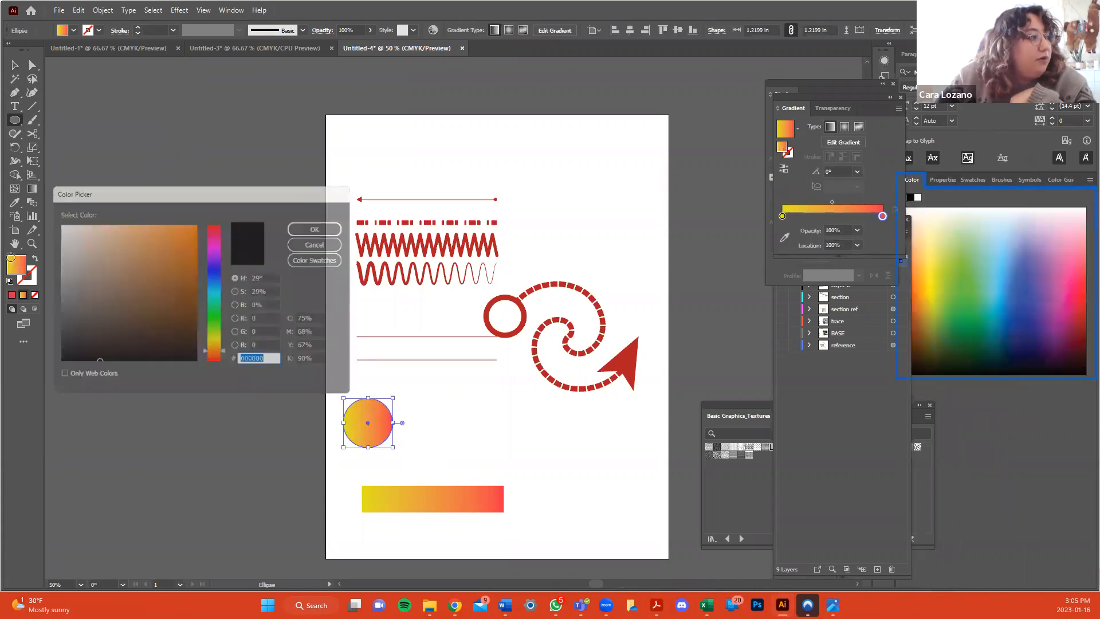
click(218, 343)
click(218, 340)
click(176, 232)
click(162, 225)
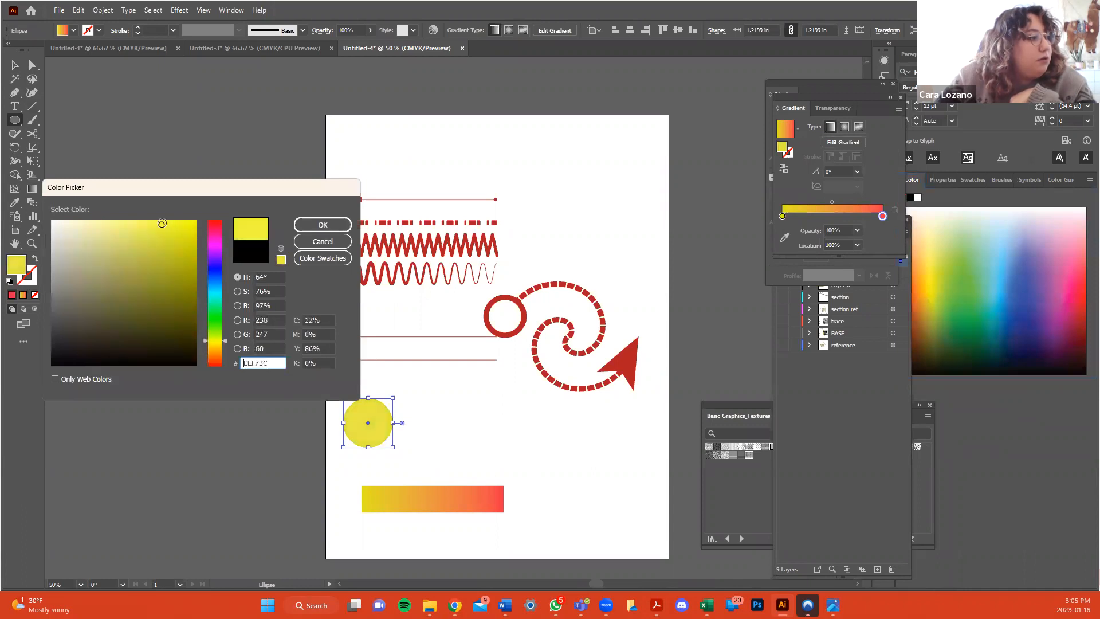
key(Return)
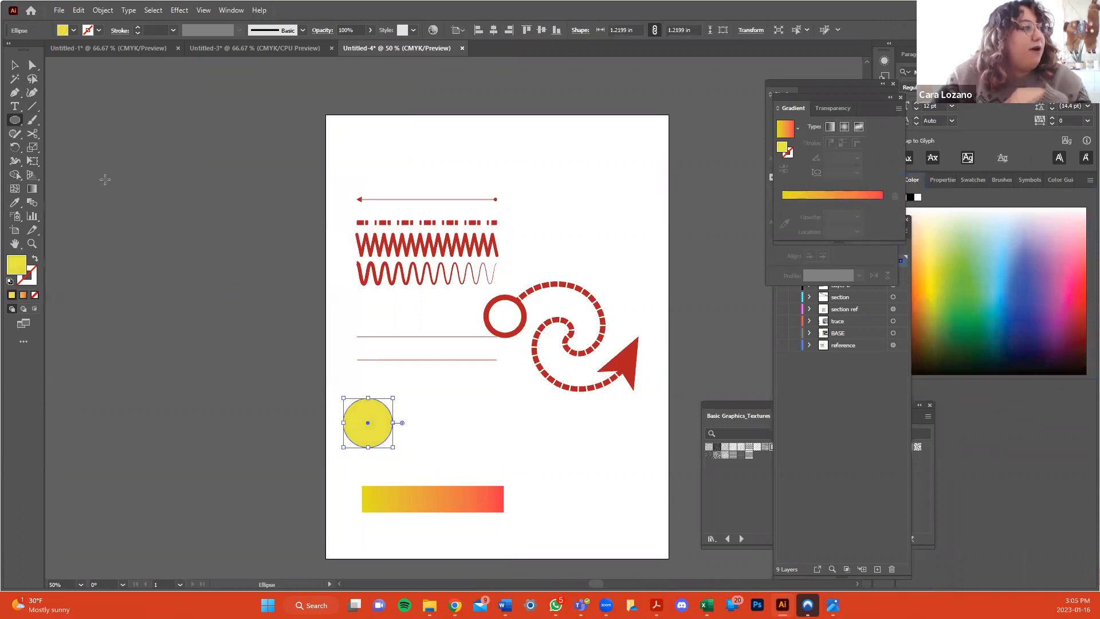
Duplicate the yellow circle to its right and fill the copy with red #F4413D.
click(72, 118)
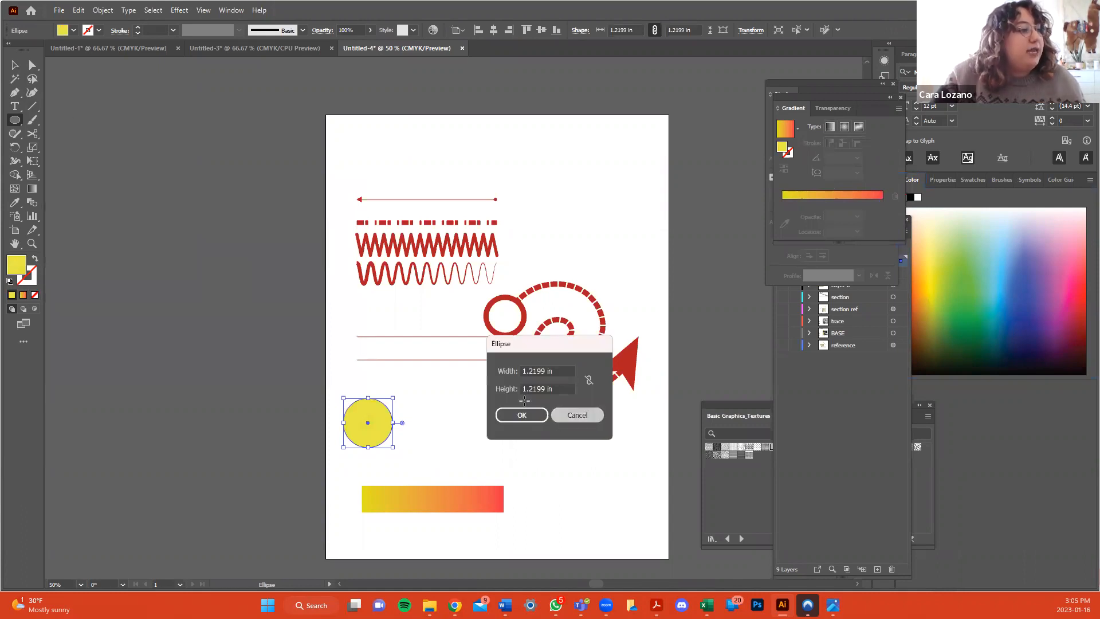
click(559, 419)
click(15, 65)
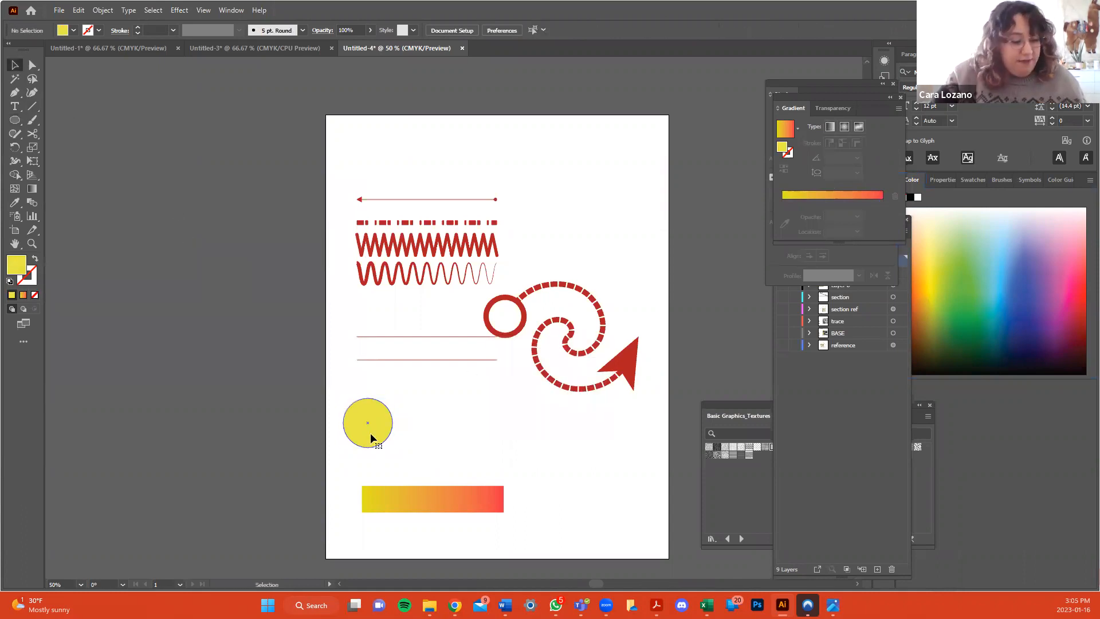
drag(373, 432, 488, 408)
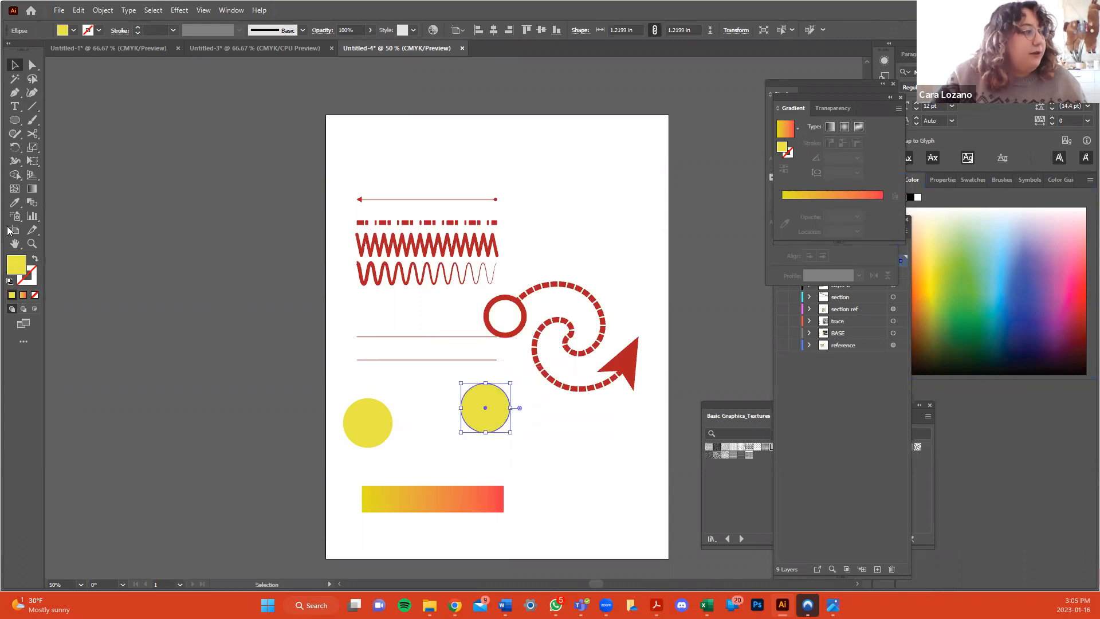
double_click(17, 264)
drag(218, 362, 219, 366)
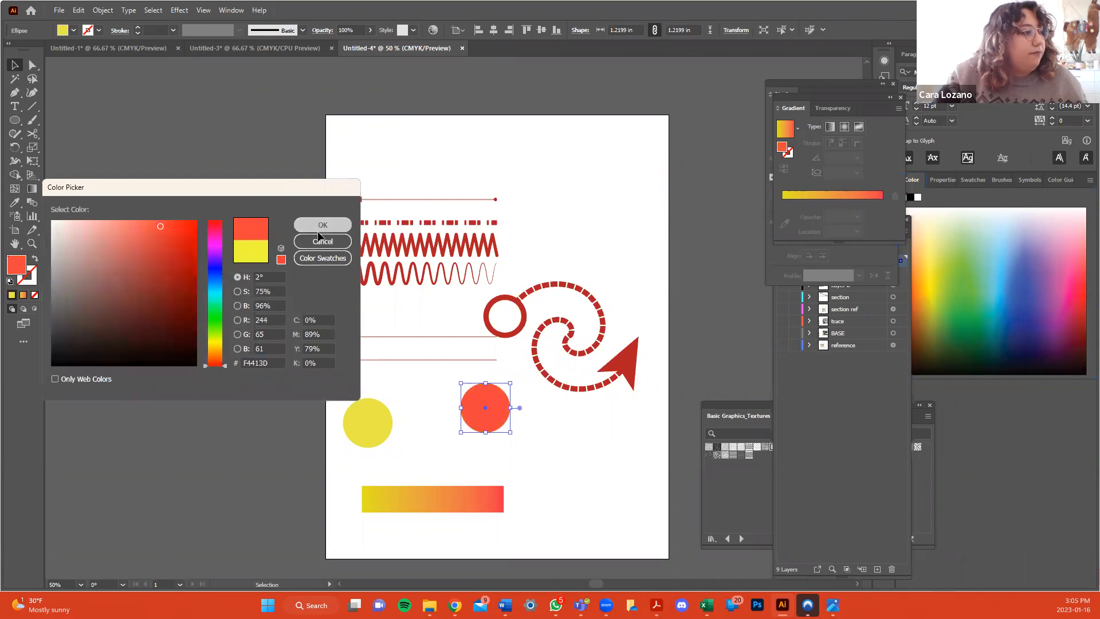
click(322, 225)
Enlarge the red circle proportionally to about 2 in across and deselect it.
click(567, 451)
click(507, 404)
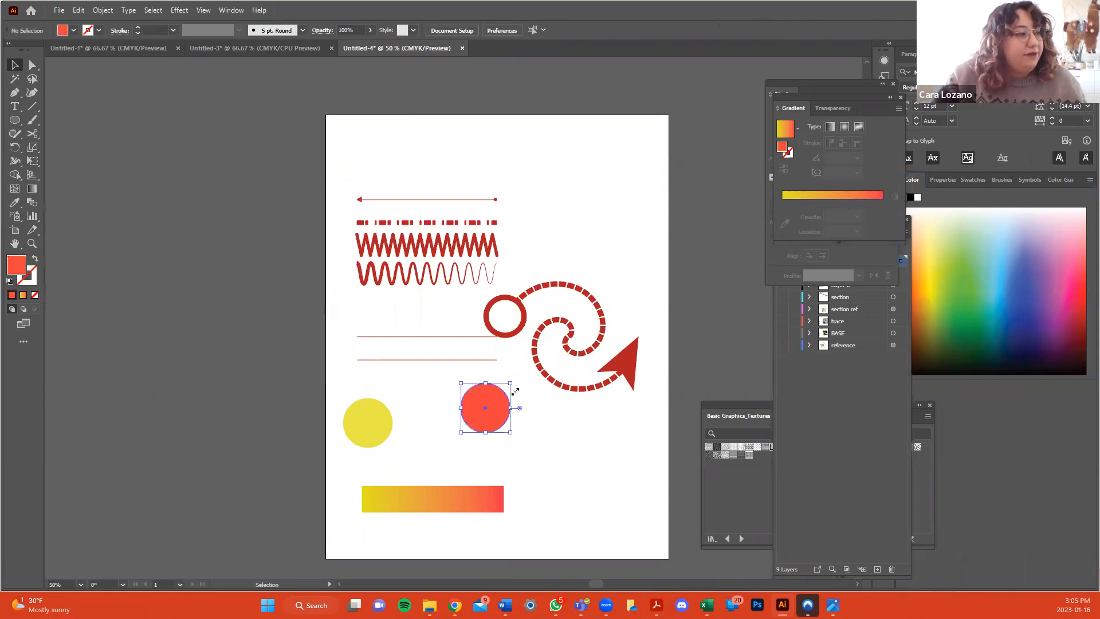
drag(511, 381, 468, 402)
click(596, 464)
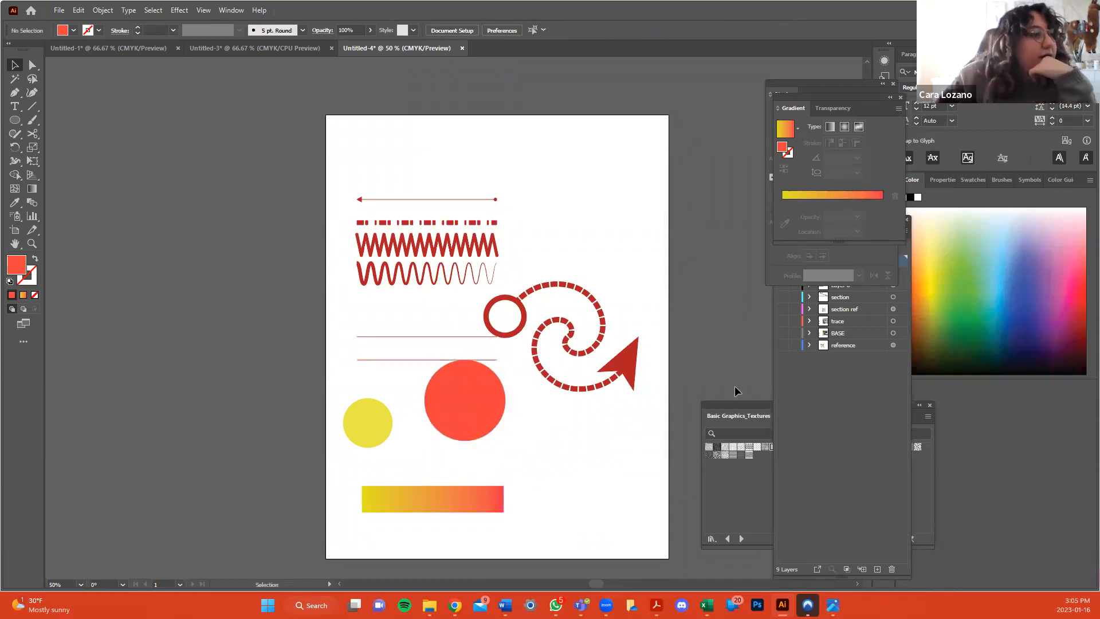
Make the BASE layer visible beneath the diagramming graphics.
drag(868, 107, 861, 93)
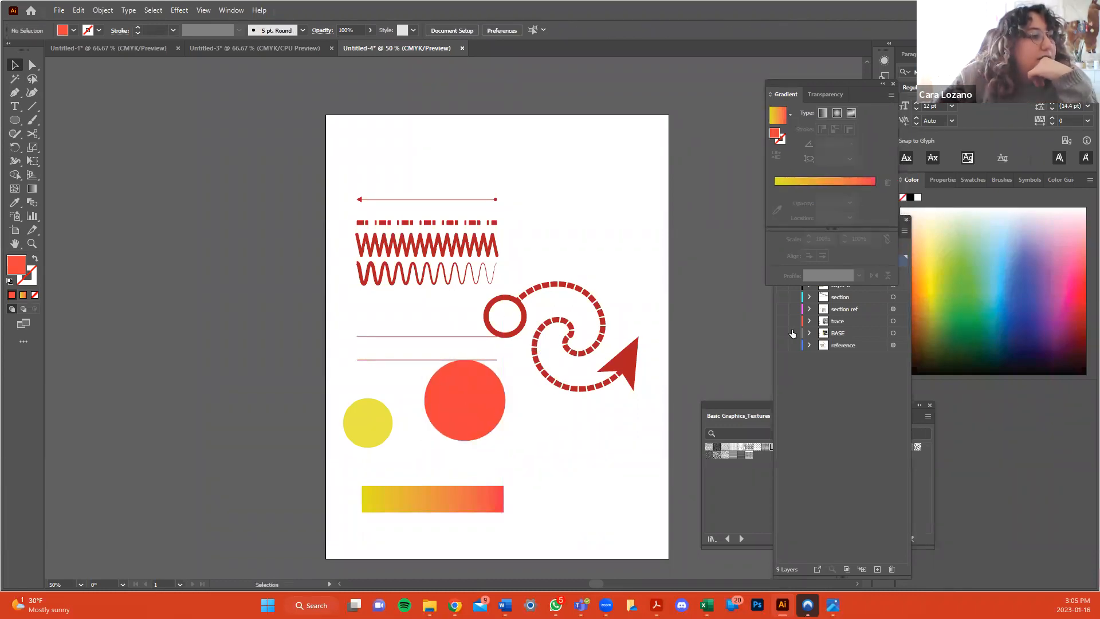
click(793, 334)
click(783, 333)
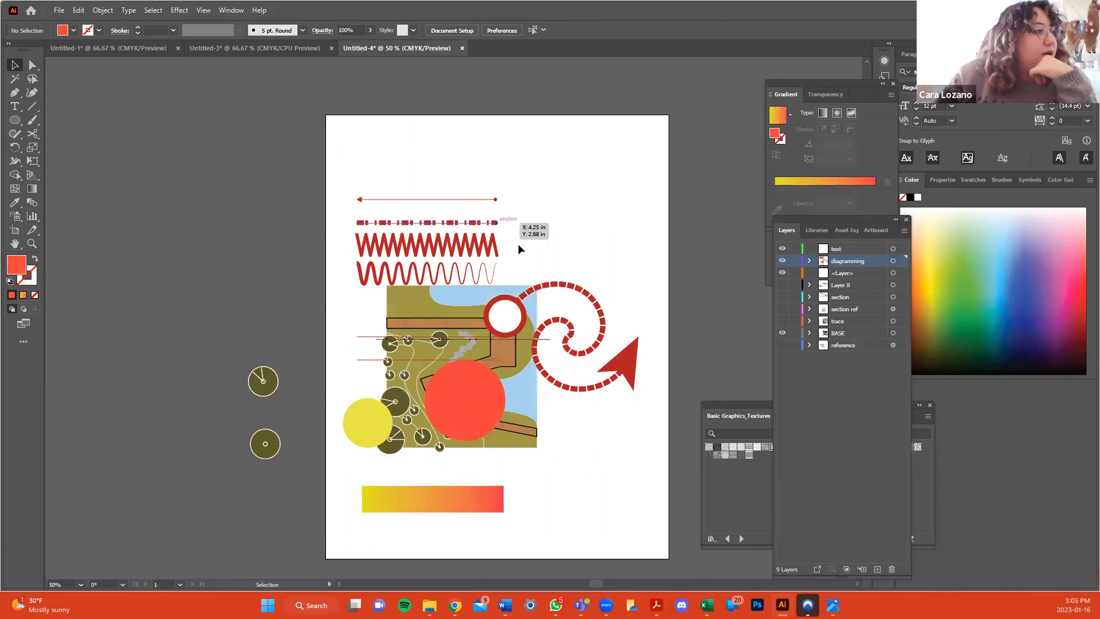
Move the group of line graphics up and left and the spiral arrow up, both clear of the base plan.
drag(341, 184, 364, 368)
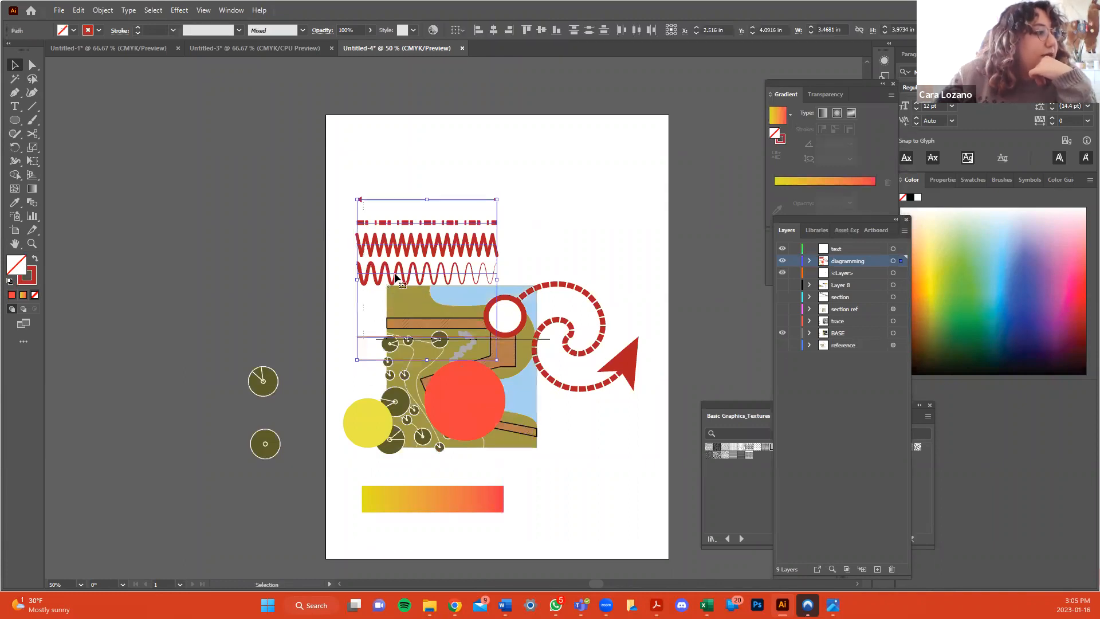
drag(396, 276, 252, 201)
drag(629, 371, 568, 182)
Place the red circle over the walkway's wide bend on the plan and move the yellow circle to the plan's right.
drag(473, 408, 518, 349)
click(618, 422)
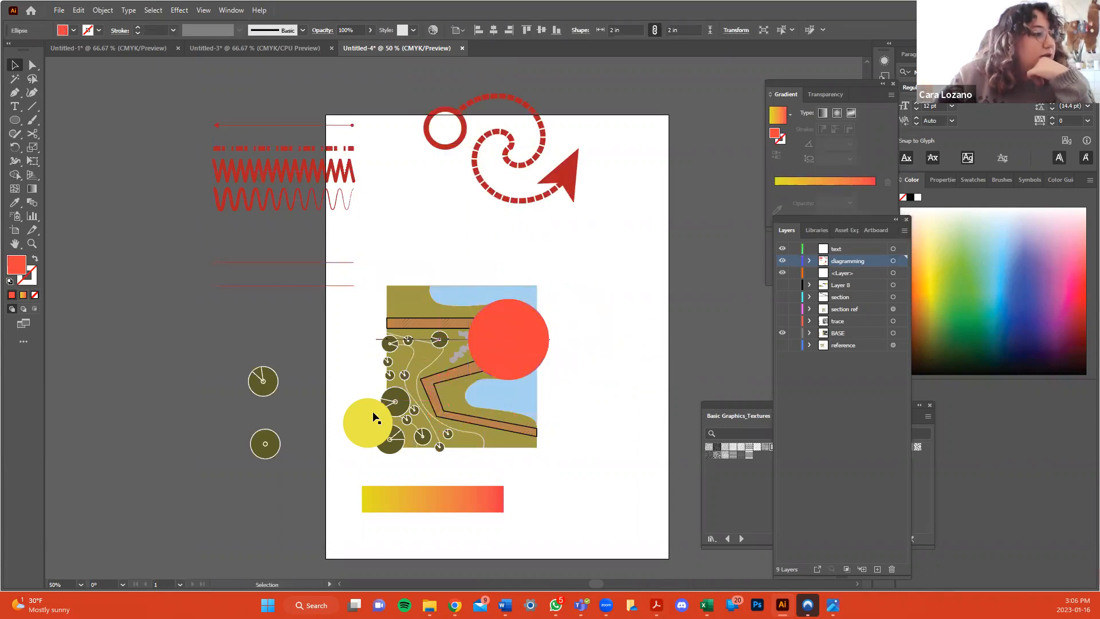
drag(369, 425, 611, 417)
click(573, 284)
Select the red circle and try swapping its fill and stroke colours.
click(535, 363)
click(35, 259)
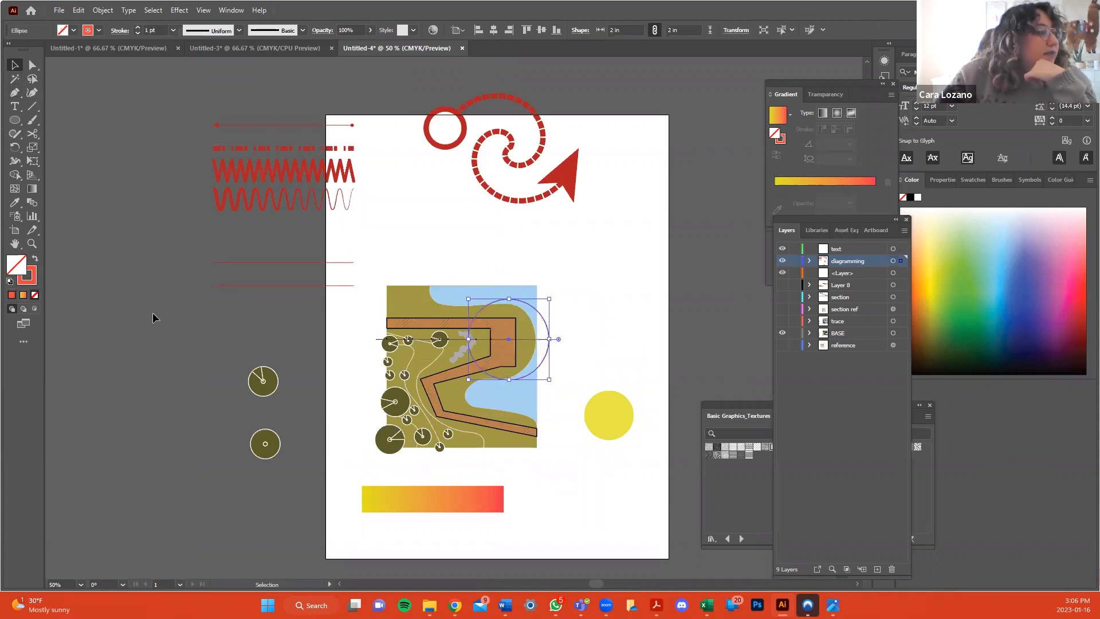
click(35, 259)
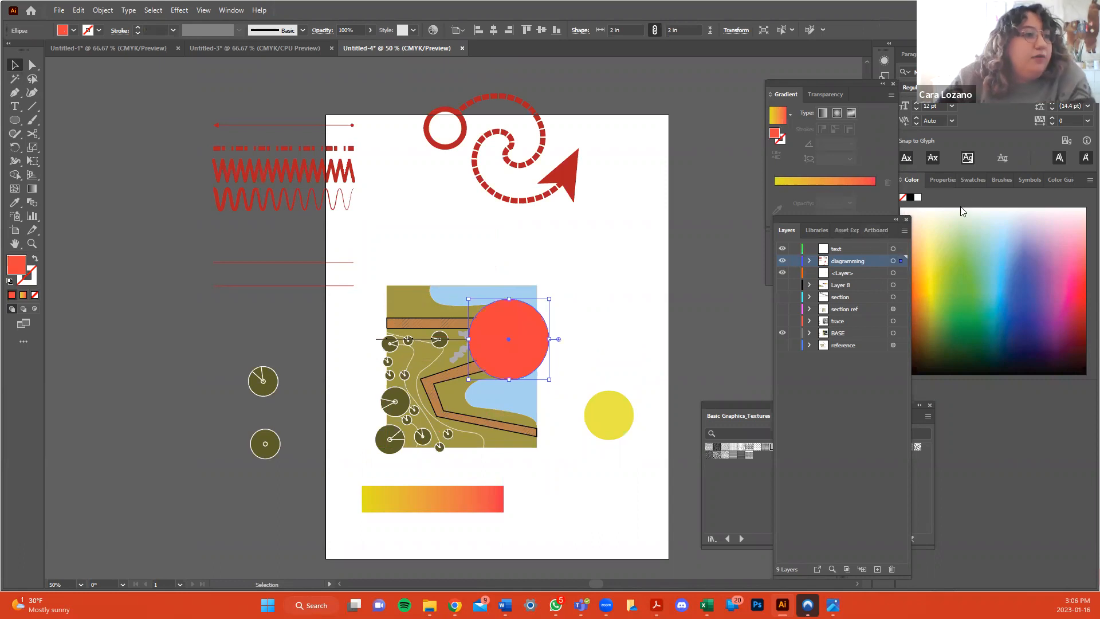
Narrow the red circle into an ellipse about 1.42 in wide and 2 in high and set its opacity to 50%.
click(942, 180)
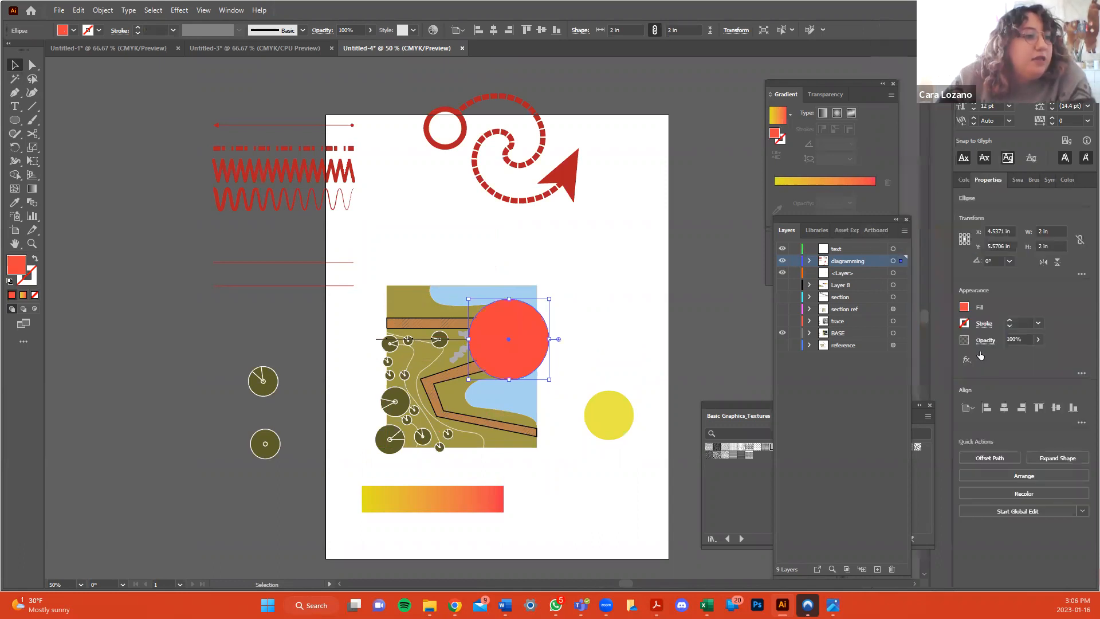
double_click(1013, 339)
text(50)
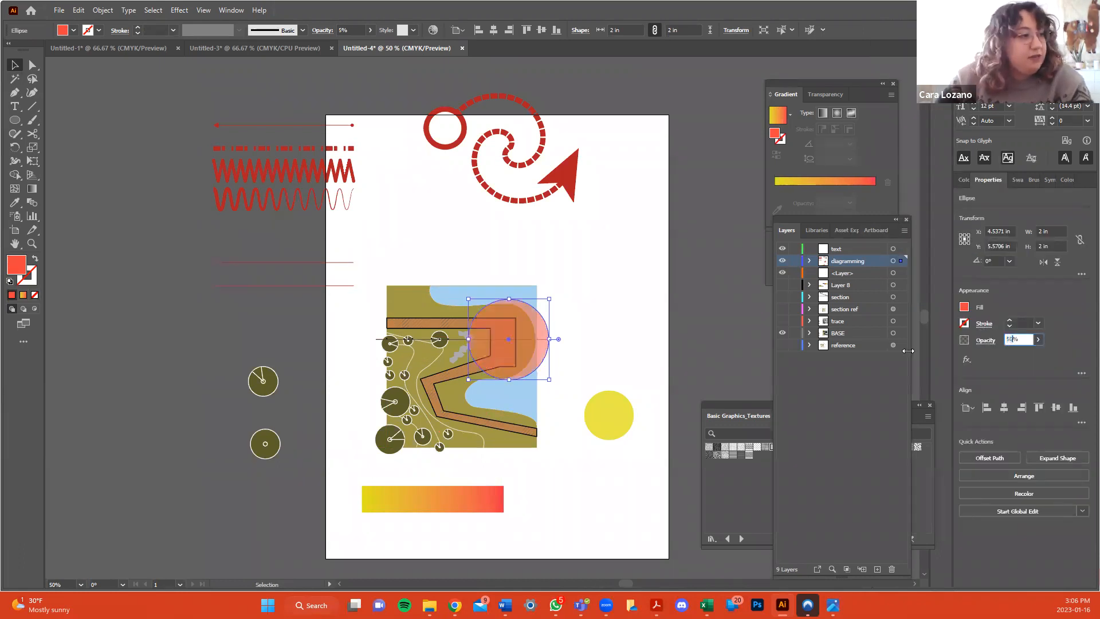
drag(551, 341, 517, 353)
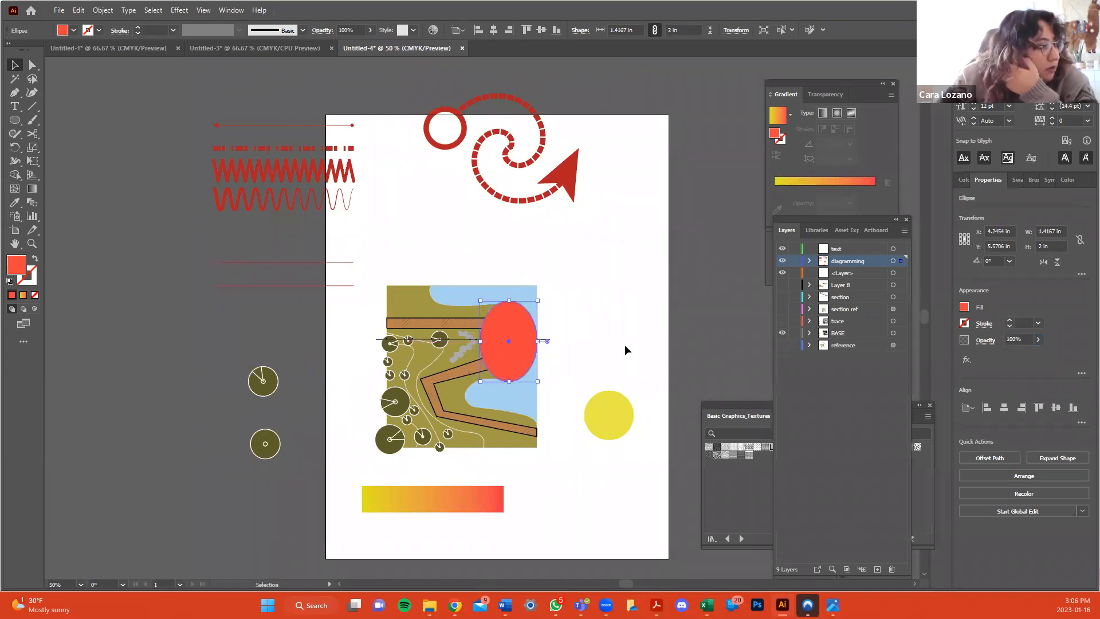
click(1007, 338)
text(50)
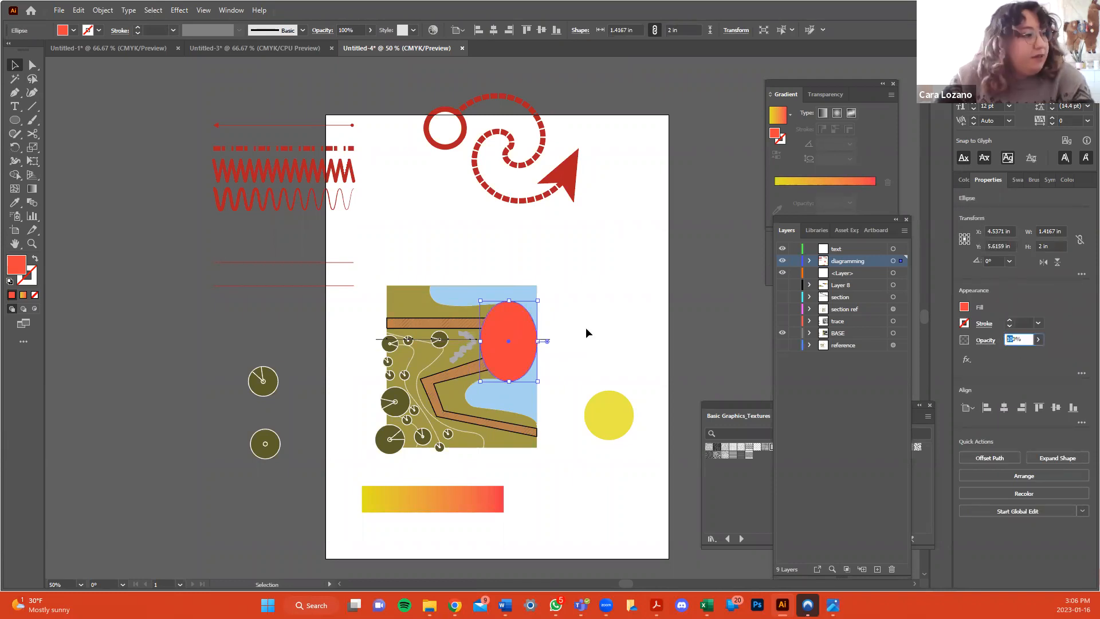
key(Return)
click(585, 325)
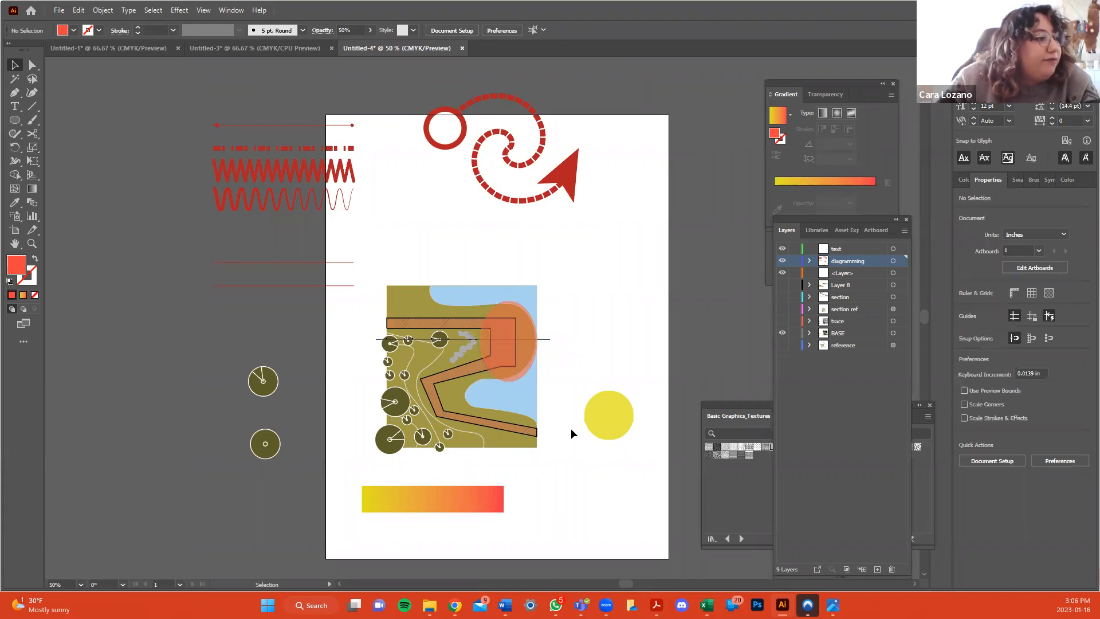
Trace the walkway on the base plan with one open path, using the Pen and Curvature tools, from its upper start to its lower end.
key(p)
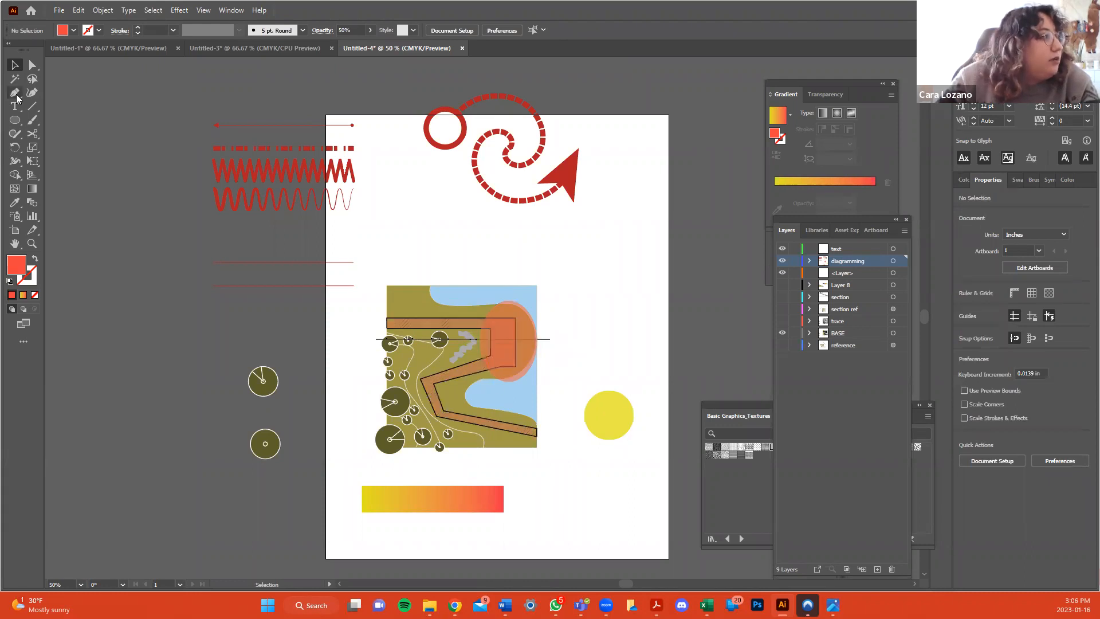
click(369, 320)
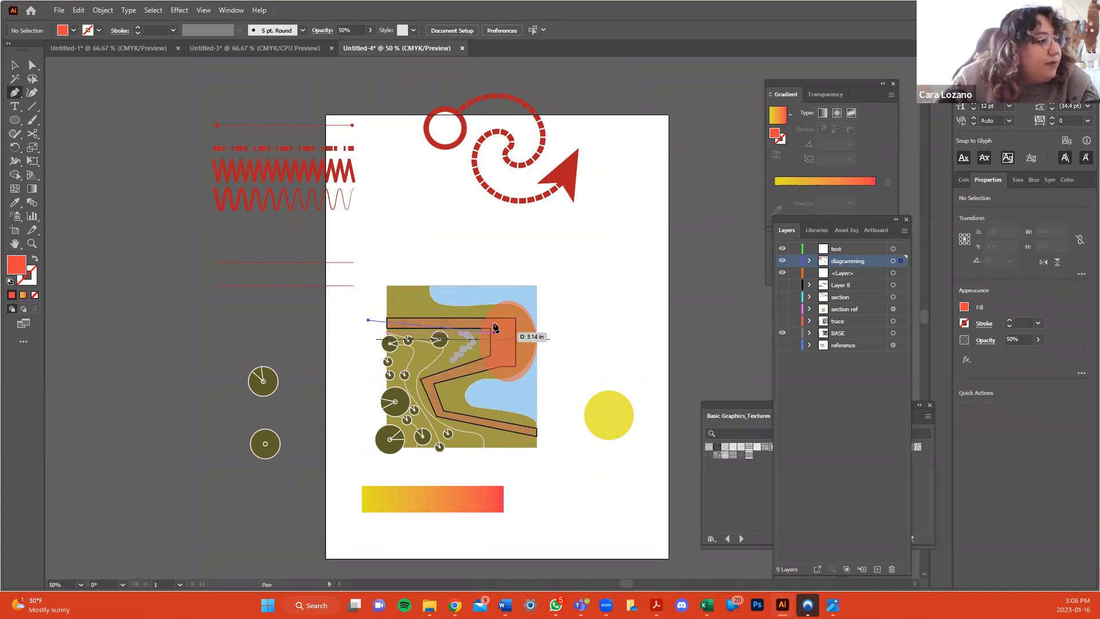
click(493, 324)
click(30, 93)
click(500, 322)
click(504, 343)
click(496, 360)
click(466, 370)
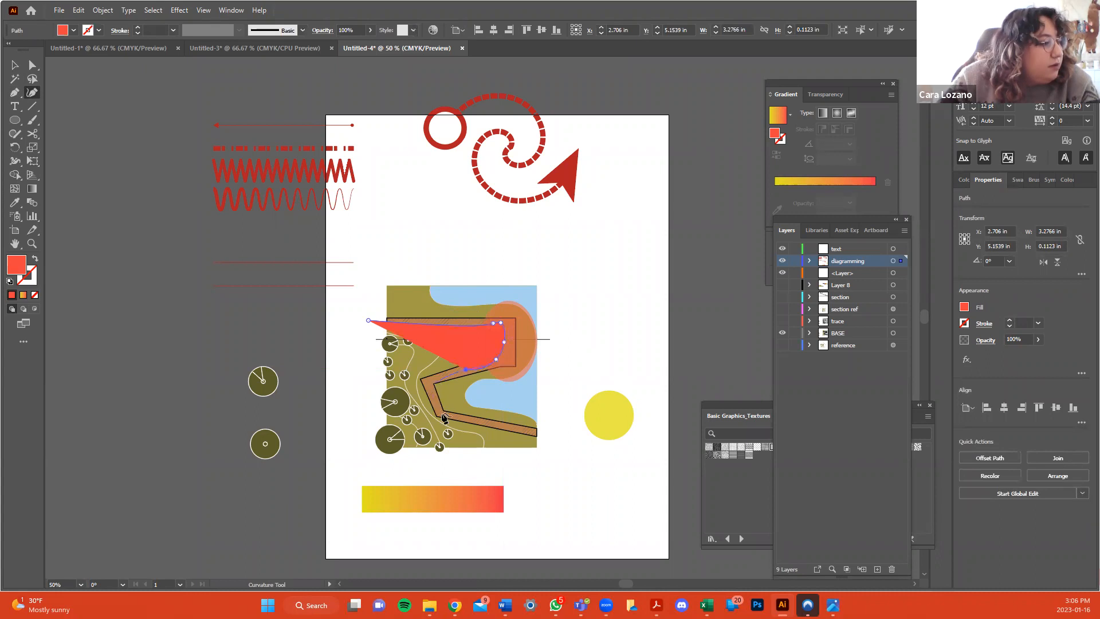
click(428, 381)
click(440, 414)
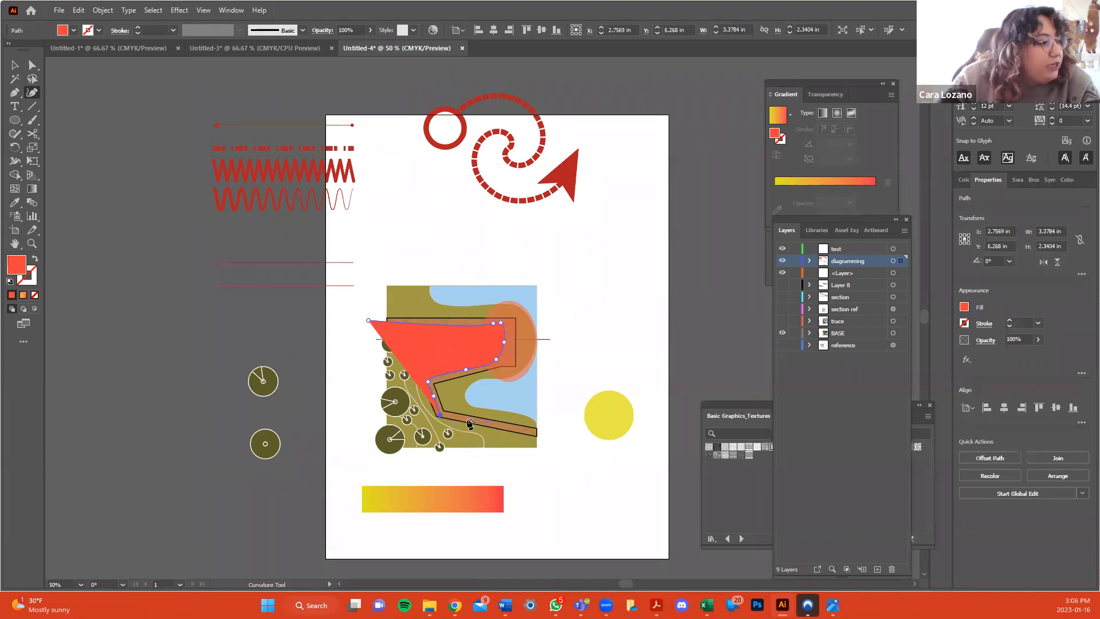
click(467, 418)
click(525, 430)
Swap the walkway path's fill and stroke so only the outline is coloured, and set its stroke weight to 4 pt.
click(16, 66)
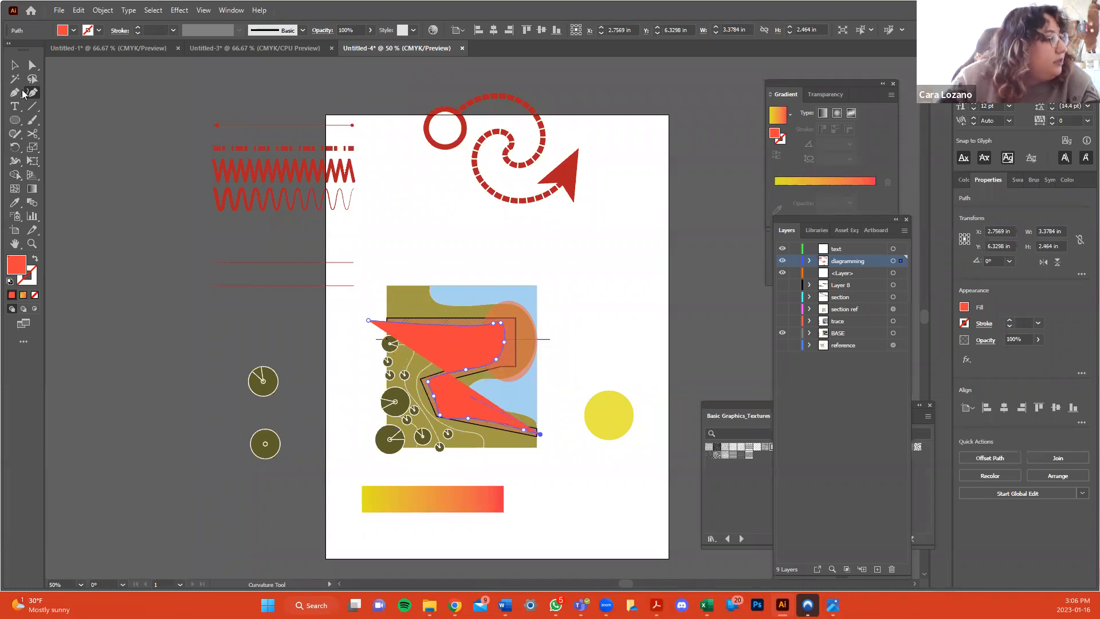
click(35, 260)
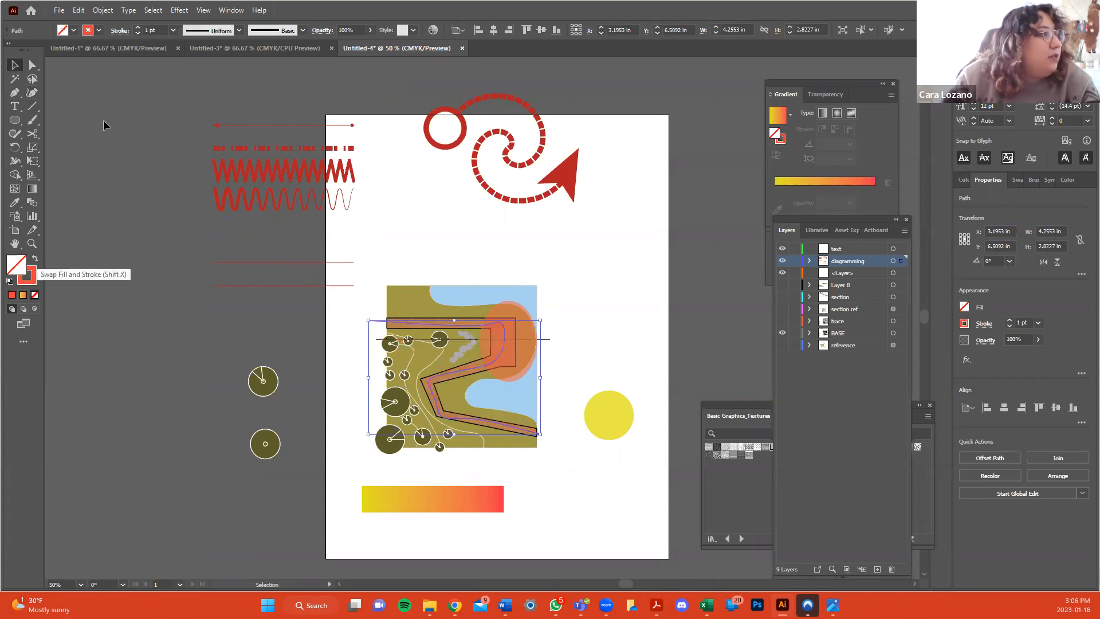
click(138, 27)
click(137, 27)
click(137, 27)
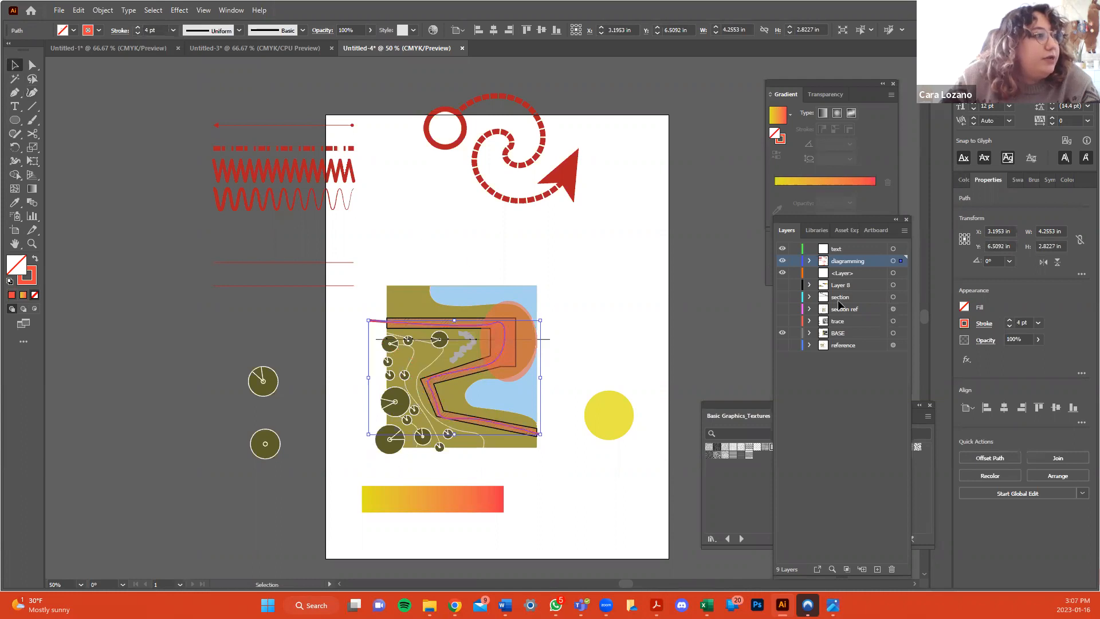
Change the walkway path's stroke colour to yellow with a hue of 55°.
double_click(33, 273)
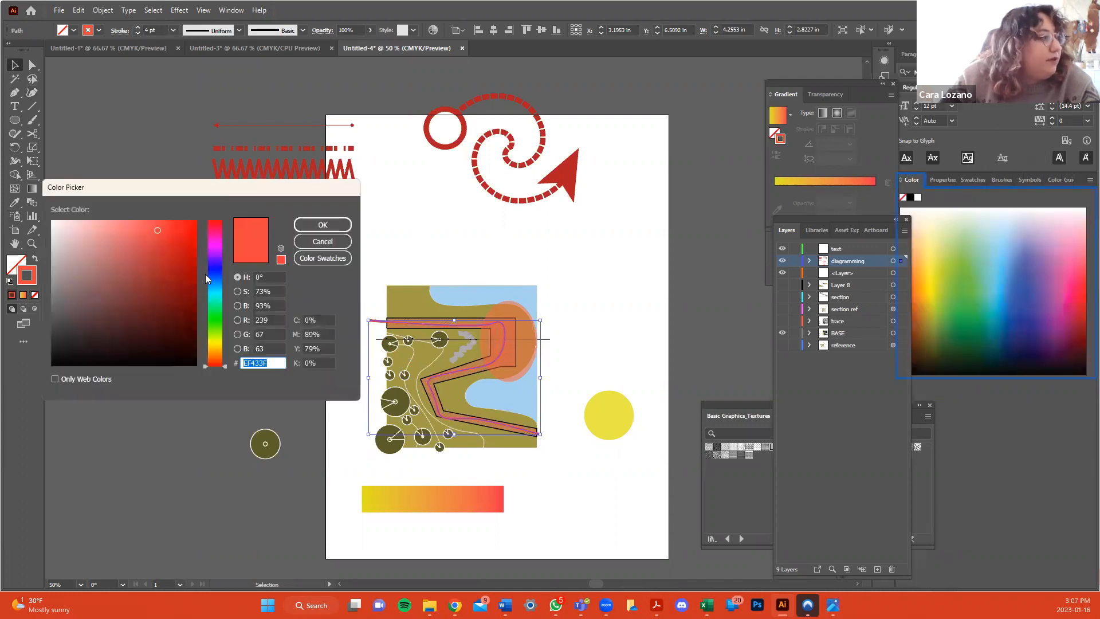
click(218, 345)
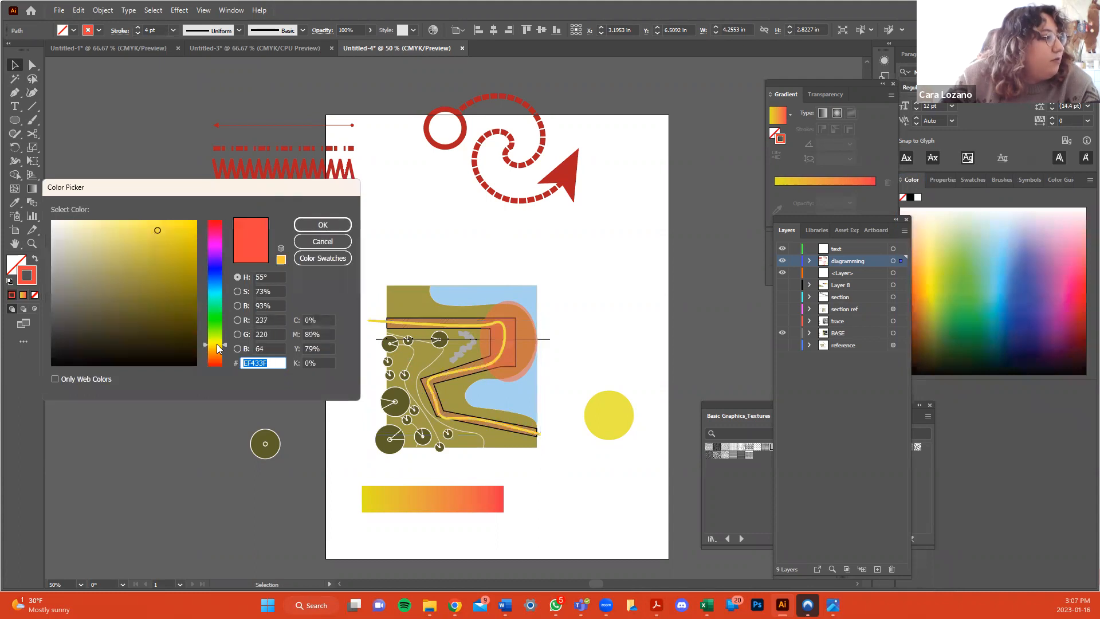
click(313, 227)
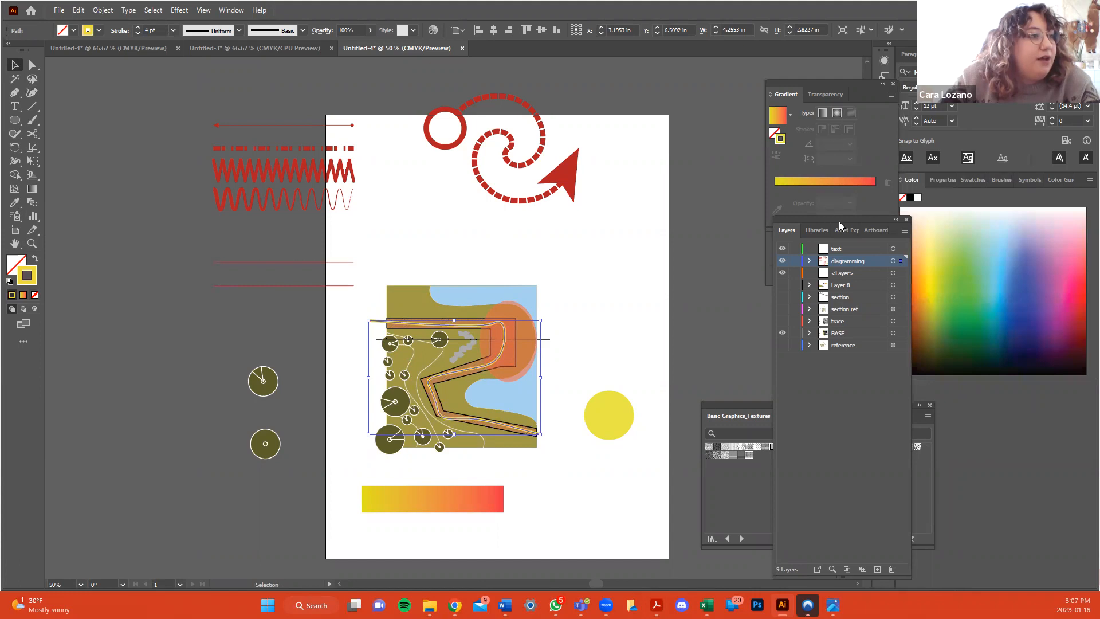
Add Arrow 5 arrowheads to both ends of the yellow path and make it dashed with a 12 pt dash and 3 pt gap.
drag(852, 219, 793, 256)
click(224, 10)
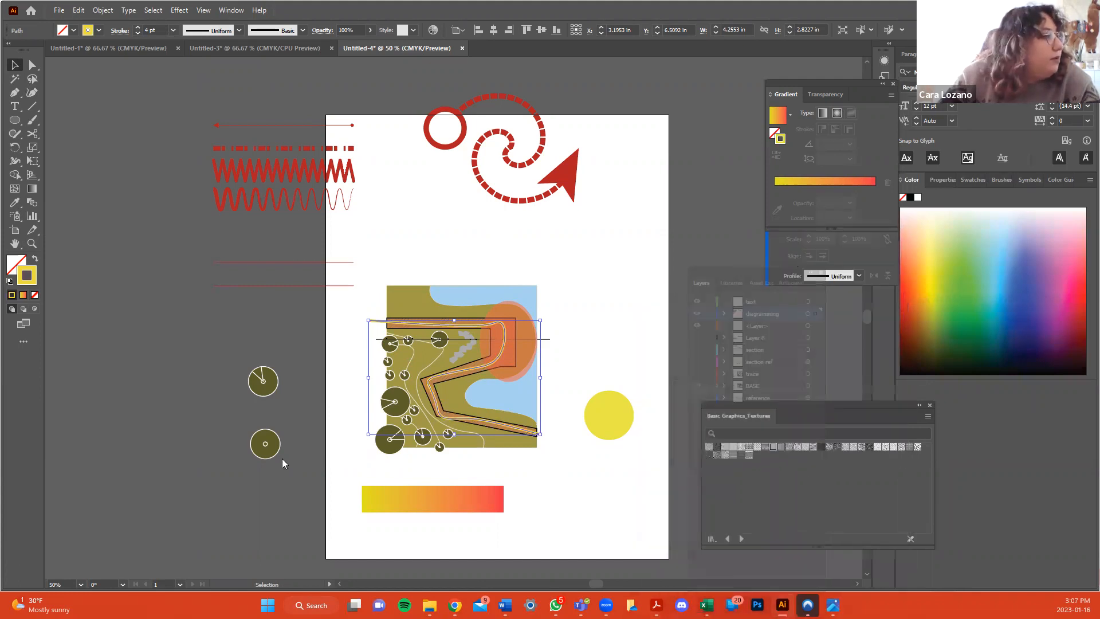
click(278, 484)
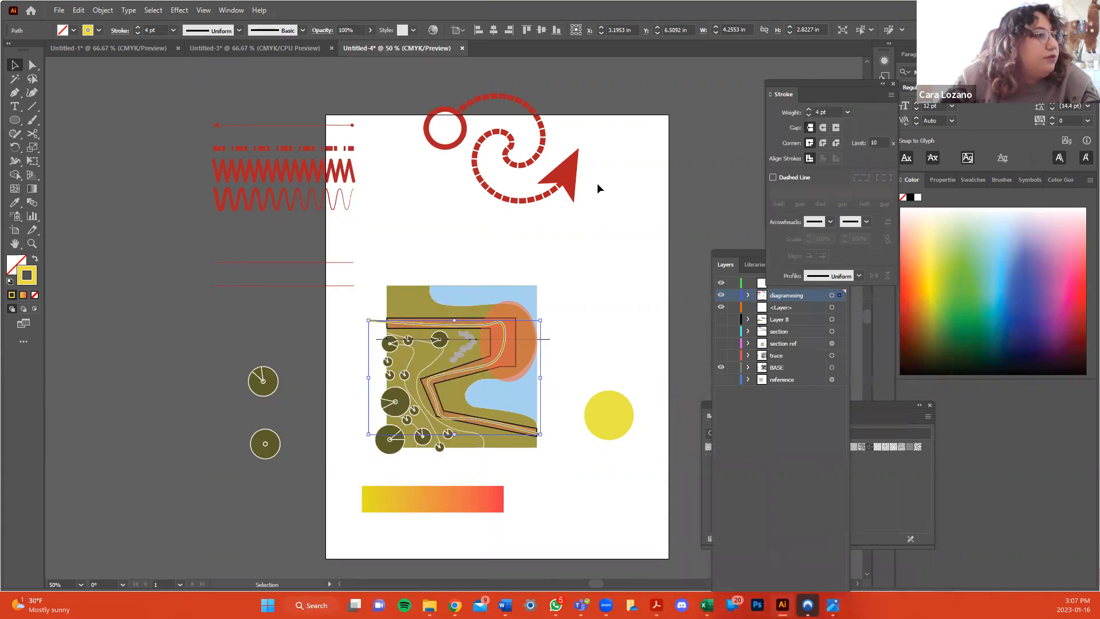
click(866, 222)
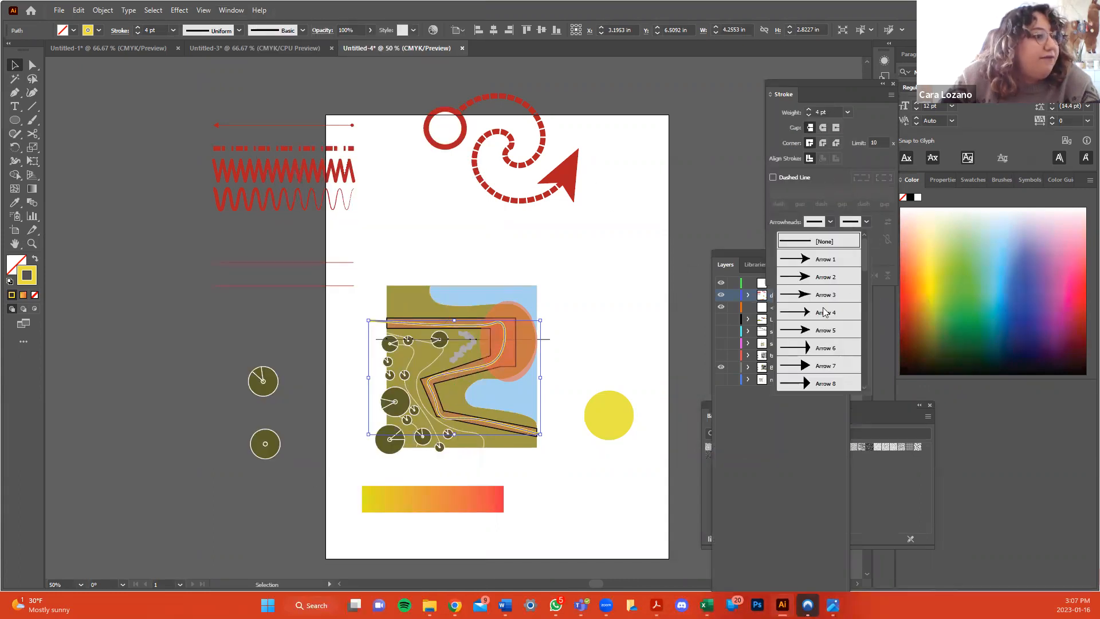
click(809, 327)
click(830, 221)
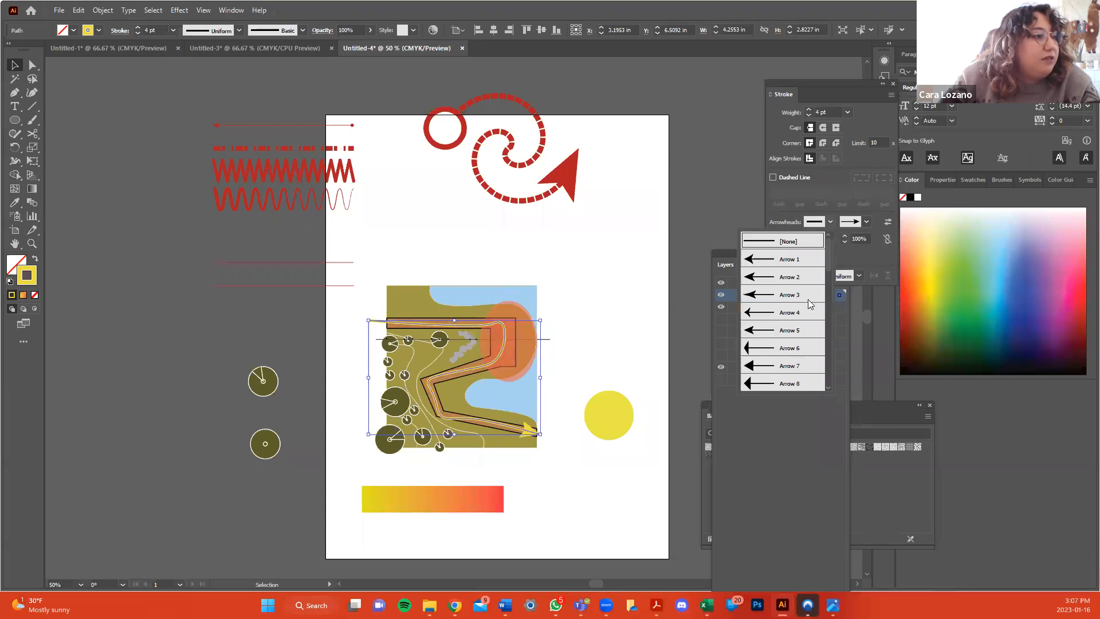
click(787, 328)
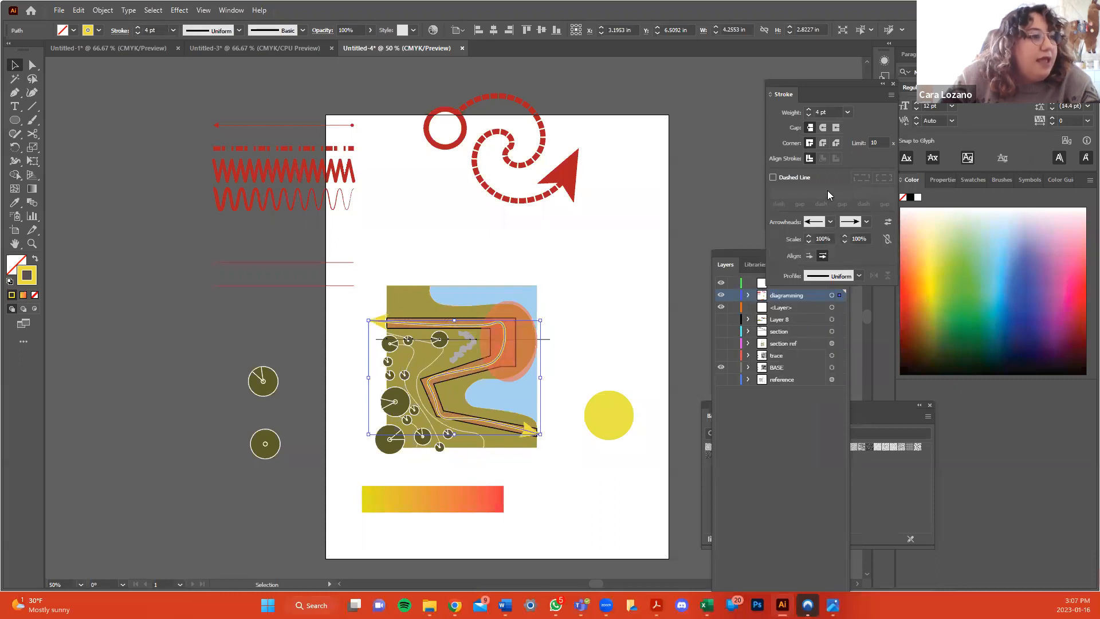
click(773, 178)
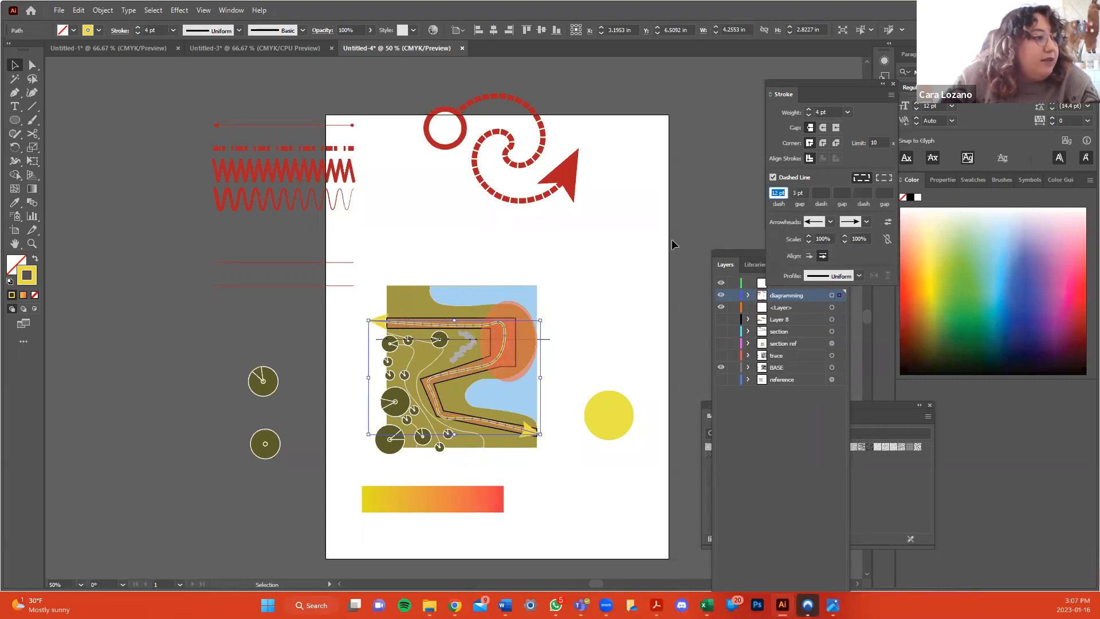
click(632, 243)
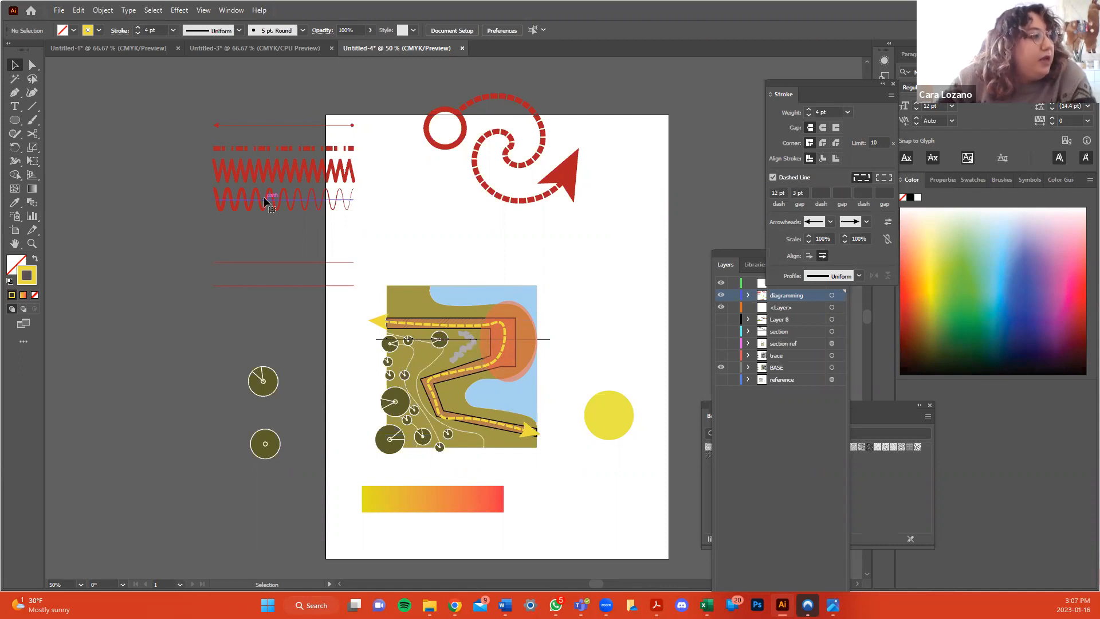
Turn the red zigzag line vertical, place it along the plan's left edge, and lengthen it to about 4.19 in.
click(349, 173)
drag(360, 159, 308, 370)
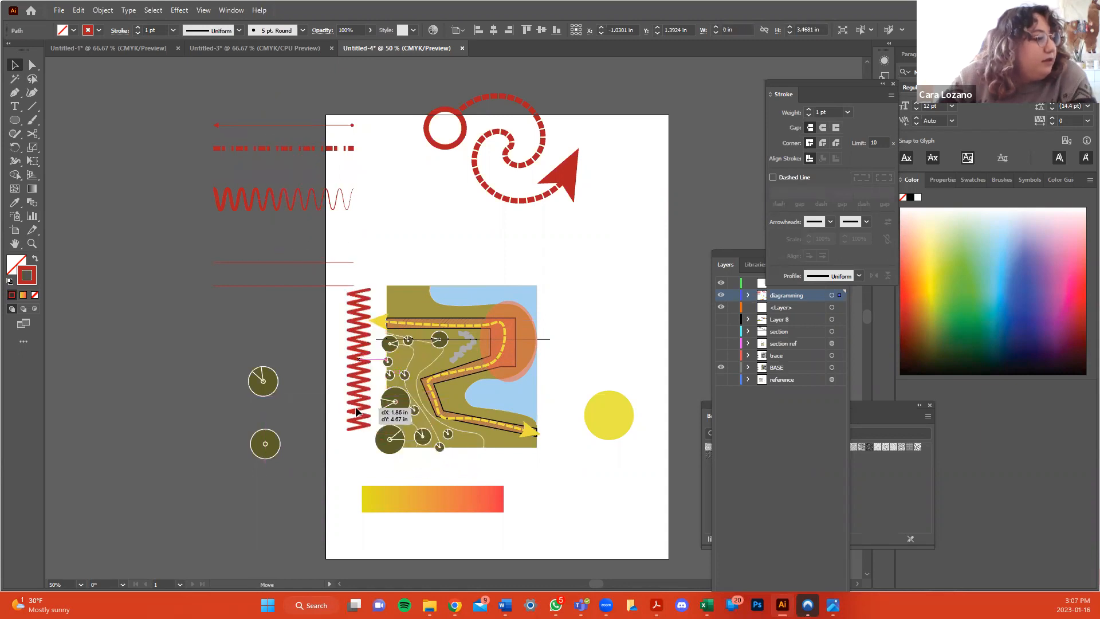
drag(358, 430, 368, 458)
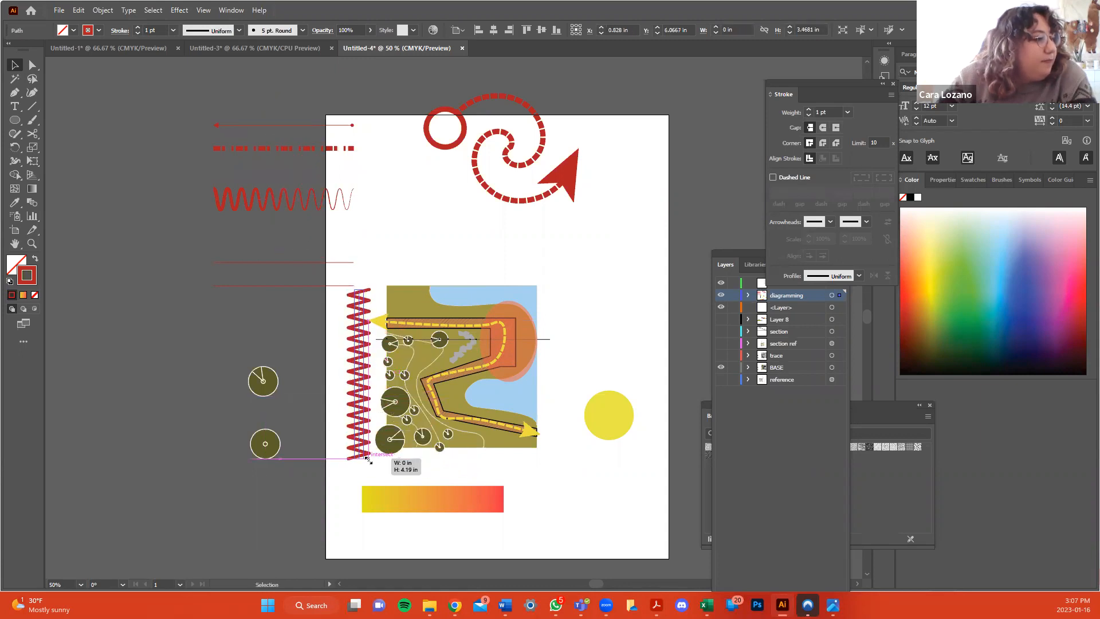
drag(359, 411, 364, 405)
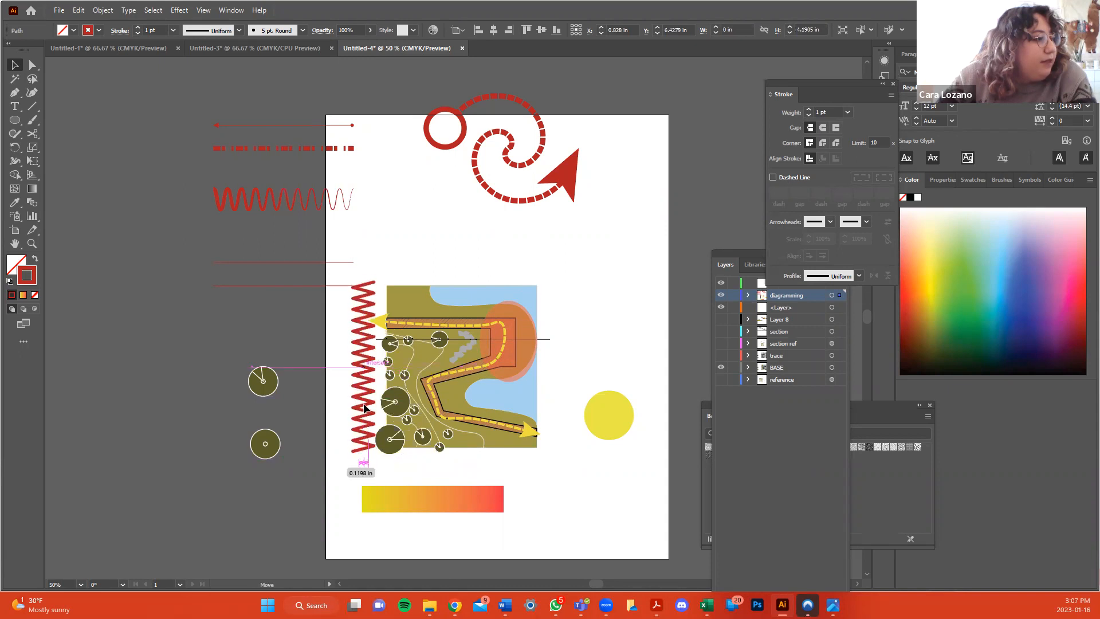
click(562, 338)
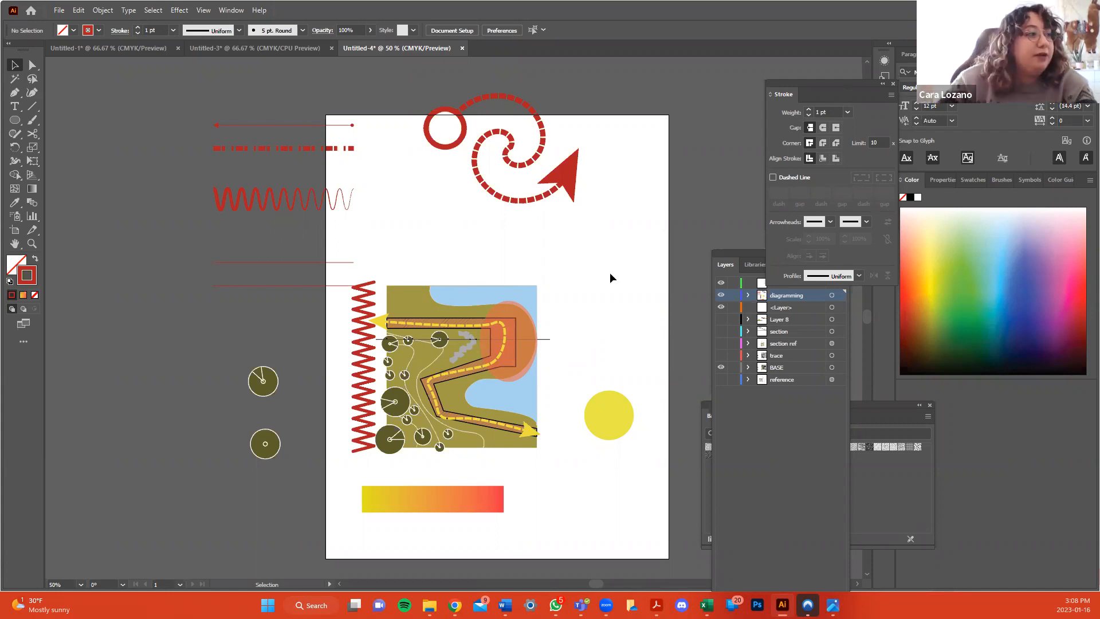
Move the upper plain thin red line beside the plan, starting over the red ellipse, and set its stroke colour to black (000000).
mouse_move(287, 263)
mouse_down()
mouse_move(568, 366)
mouse_move(609, 318)
mouse_move(586, 321)
mouse_move(588, 331)
mouse_up()
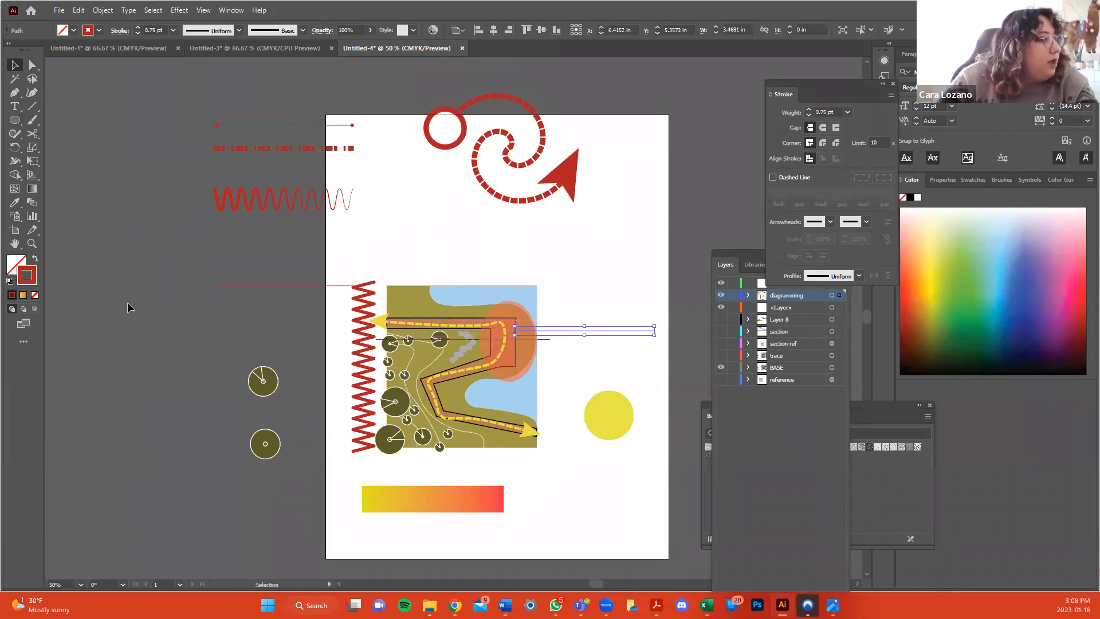
double_click(28, 280)
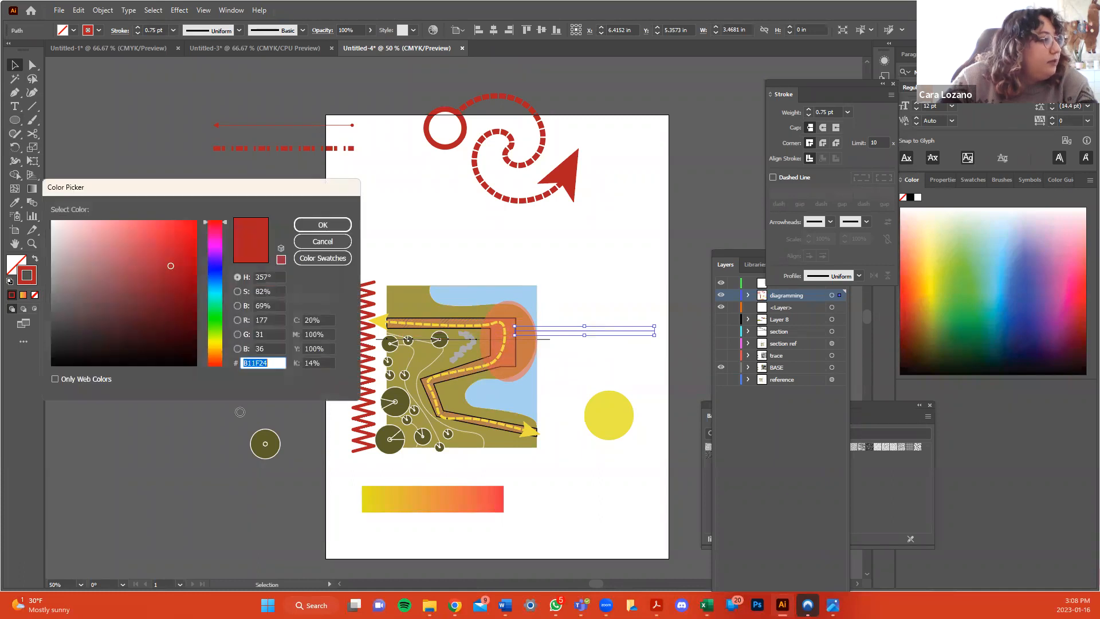
click(302, 227)
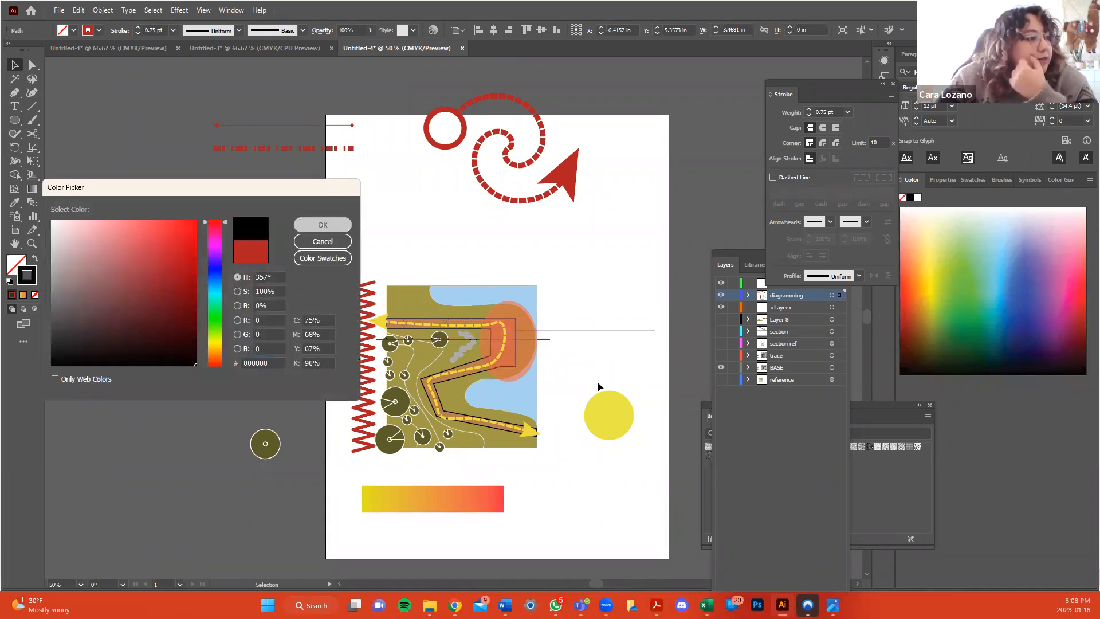
Give the black line an arrowhead at its start and a round dot at its end, and shorten it to about 0.88 in.
click(828, 222)
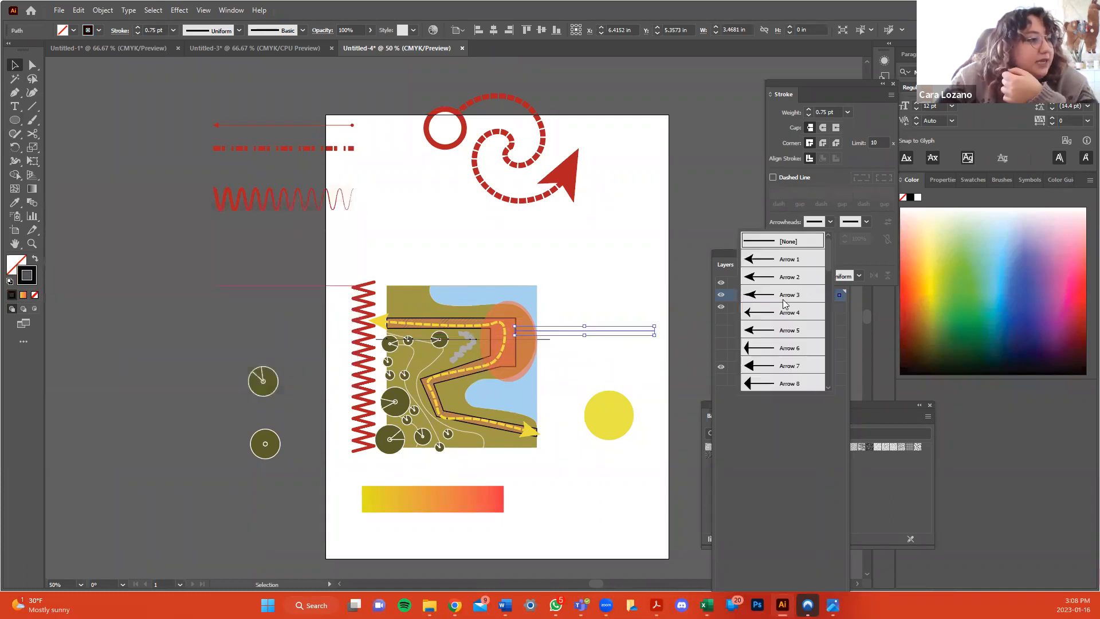
click(763, 338)
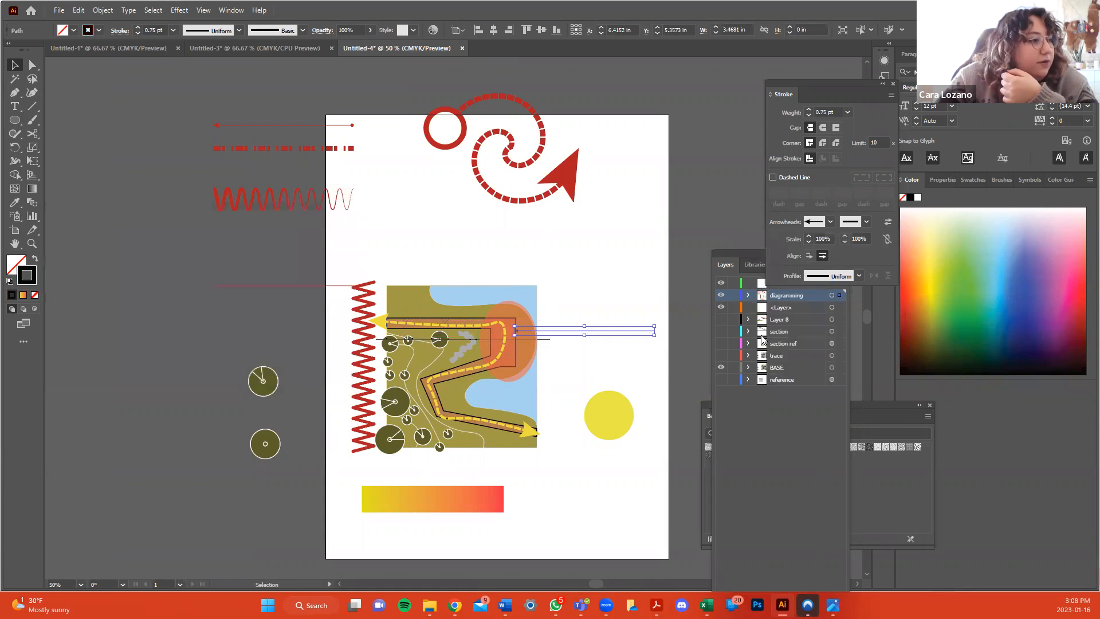
click(866, 223)
scroll(811, 350, down, 8)
scroll(811, 344, up, 3)
click(812, 295)
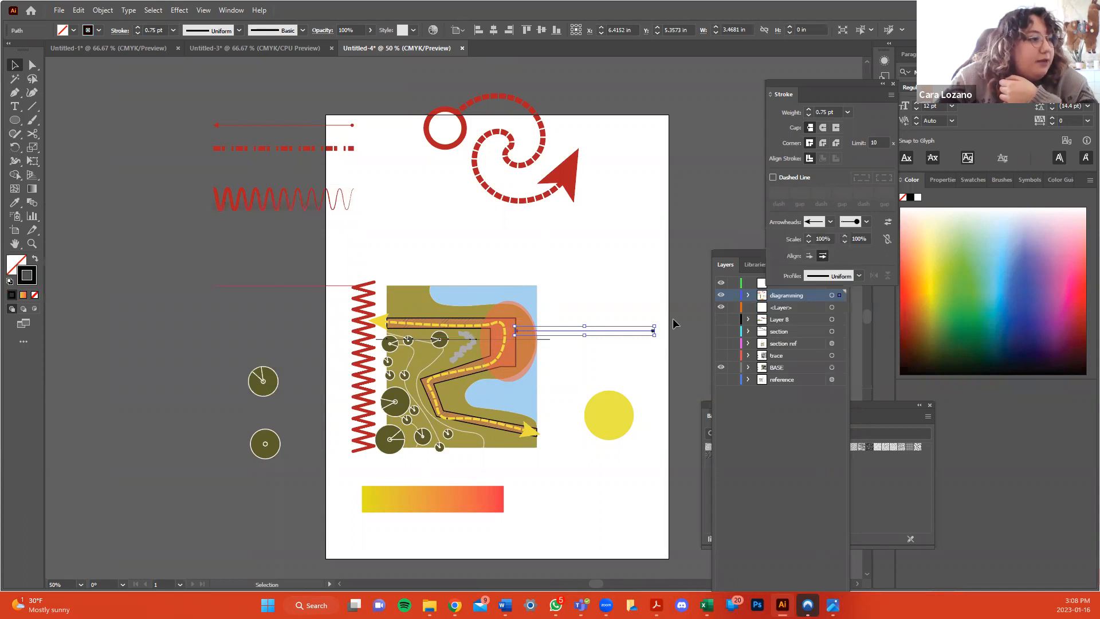
drag(655, 330, 550, 331)
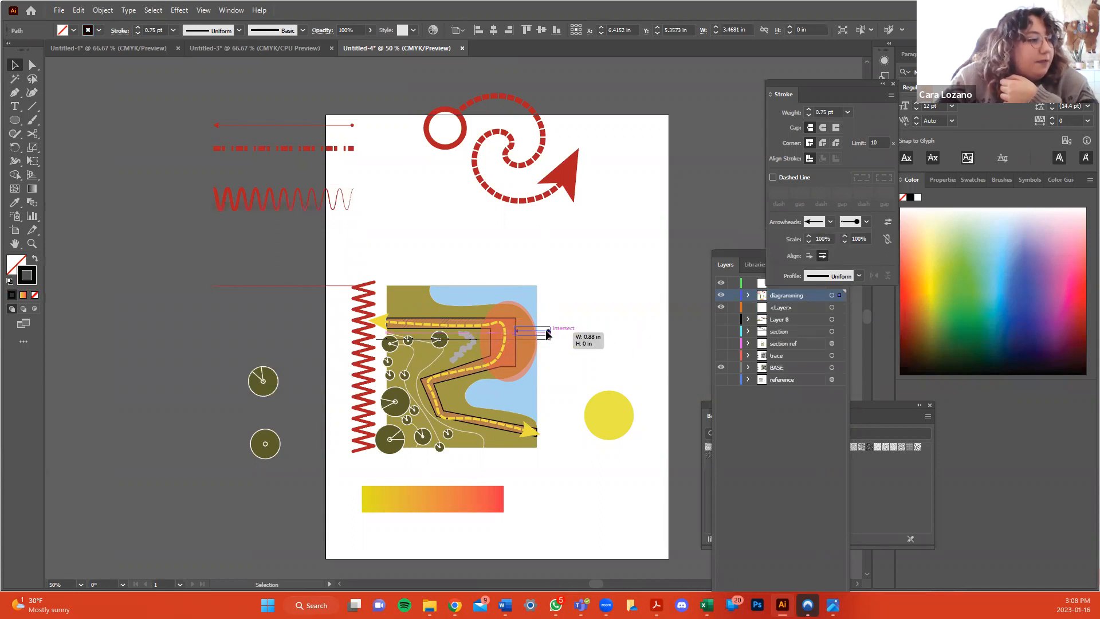
click(591, 296)
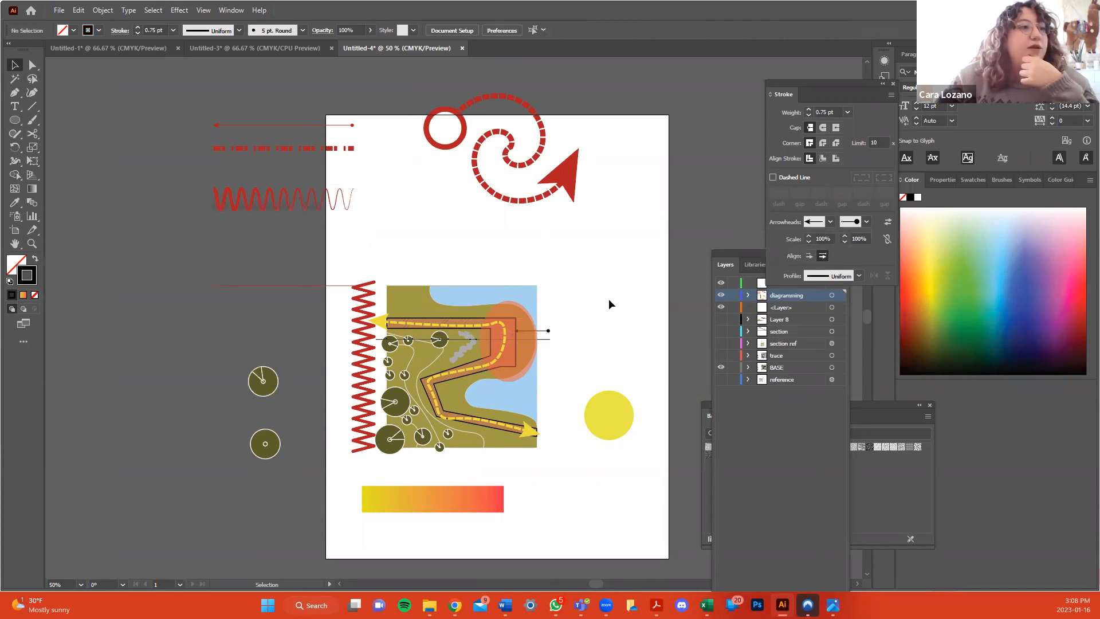
Bring the short black leader line to the front of the diagramming layer and move it into the text layer.
right_click(549, 337)
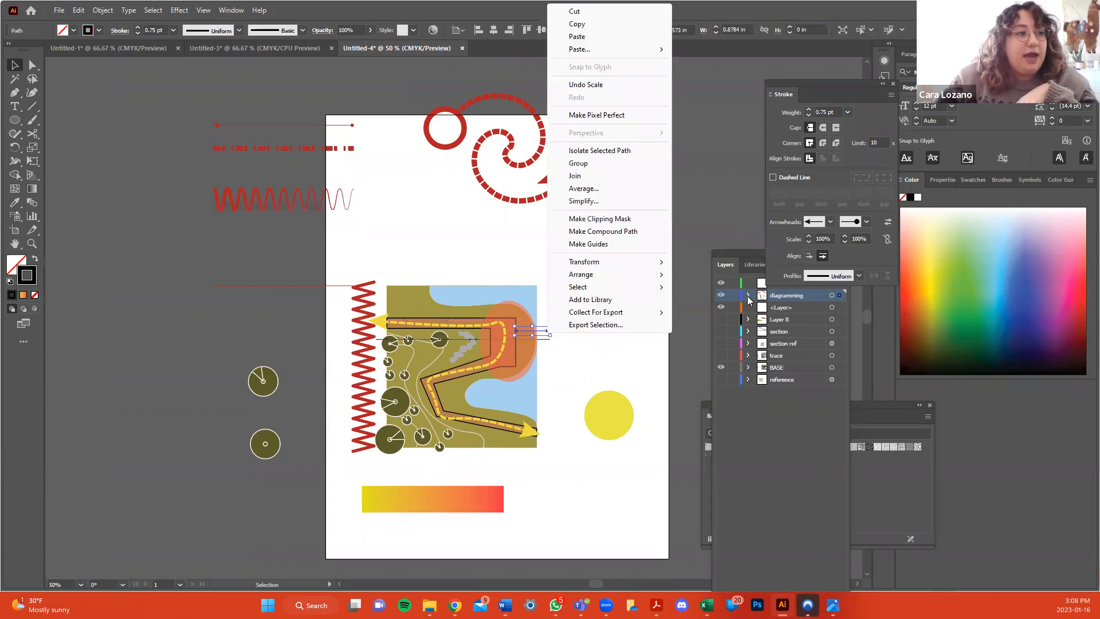
click(748, 296)
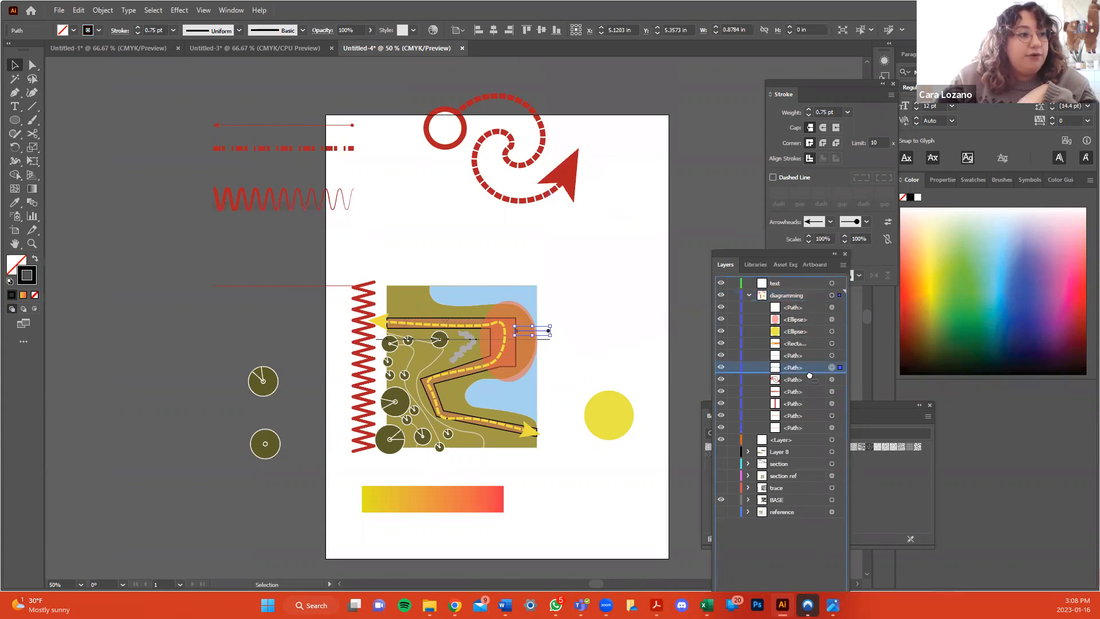
right_click(542, 336)
mouse_move(625, 275)
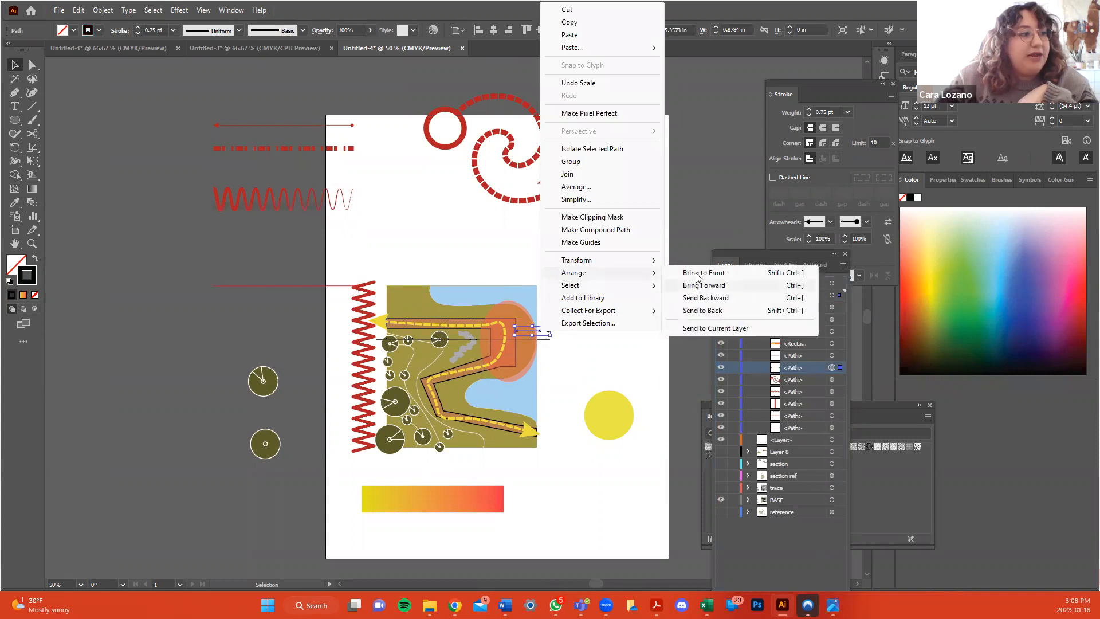
click(698, 274)
click(626, 292)
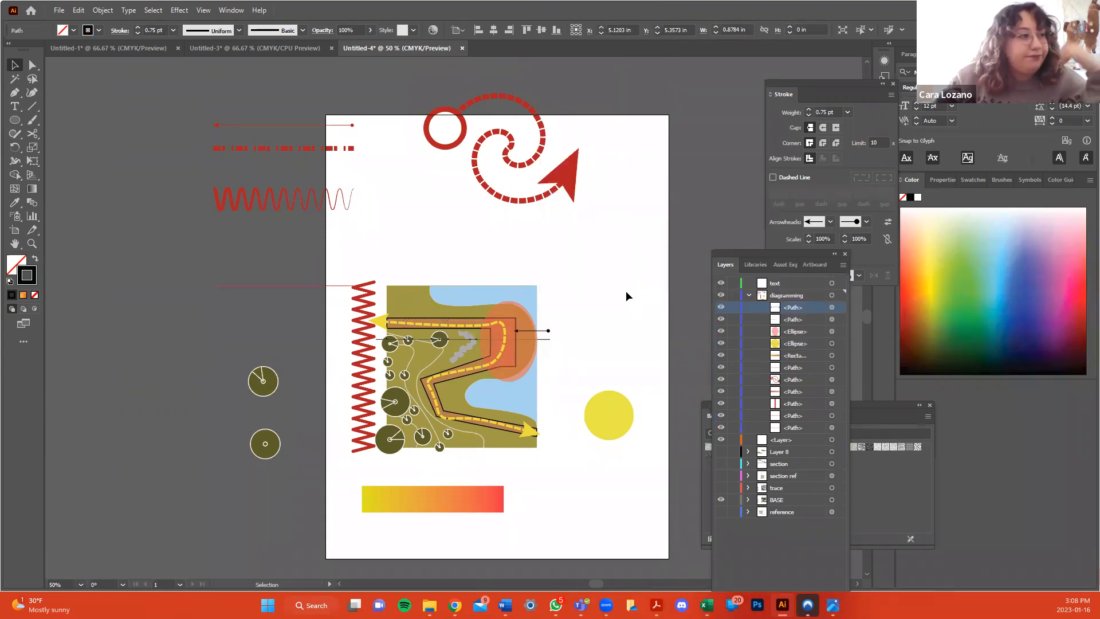
click(782, 281)
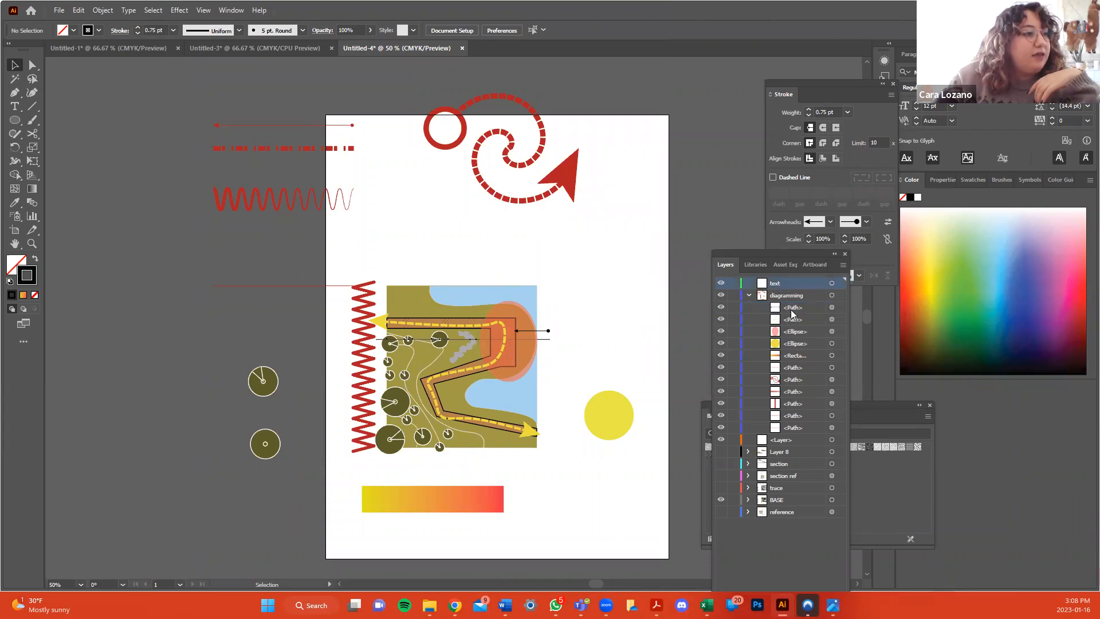
drag(793, 308, 799, 283)
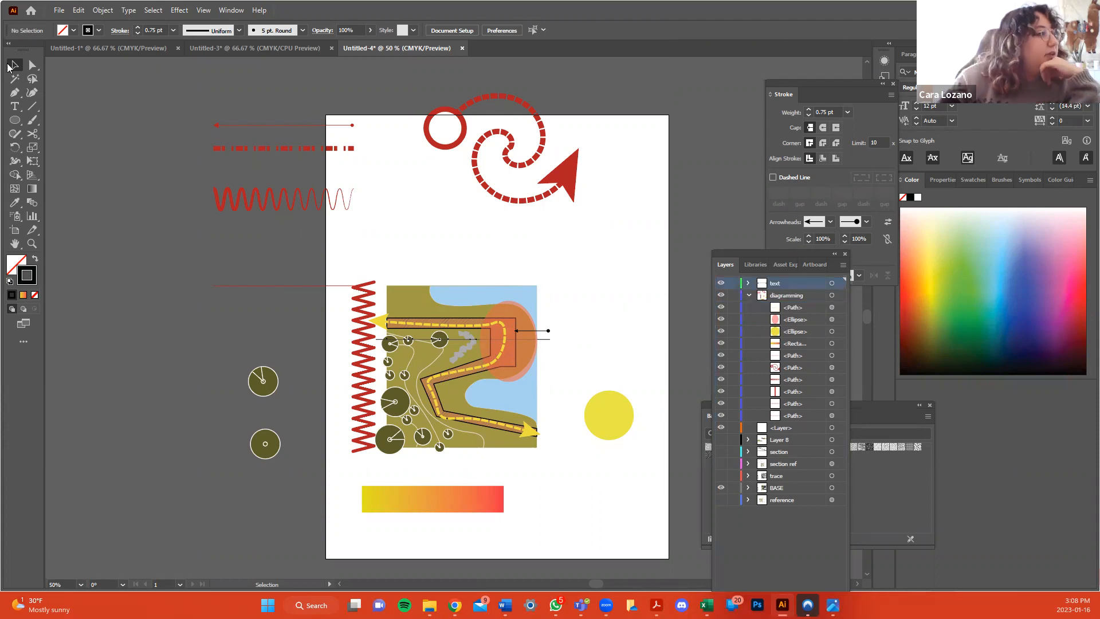
Add a text box reading "Boardwalk look out, against wetland." beside the black leader line's dot and adjust its height to line up with the leader.
click(15, 106)
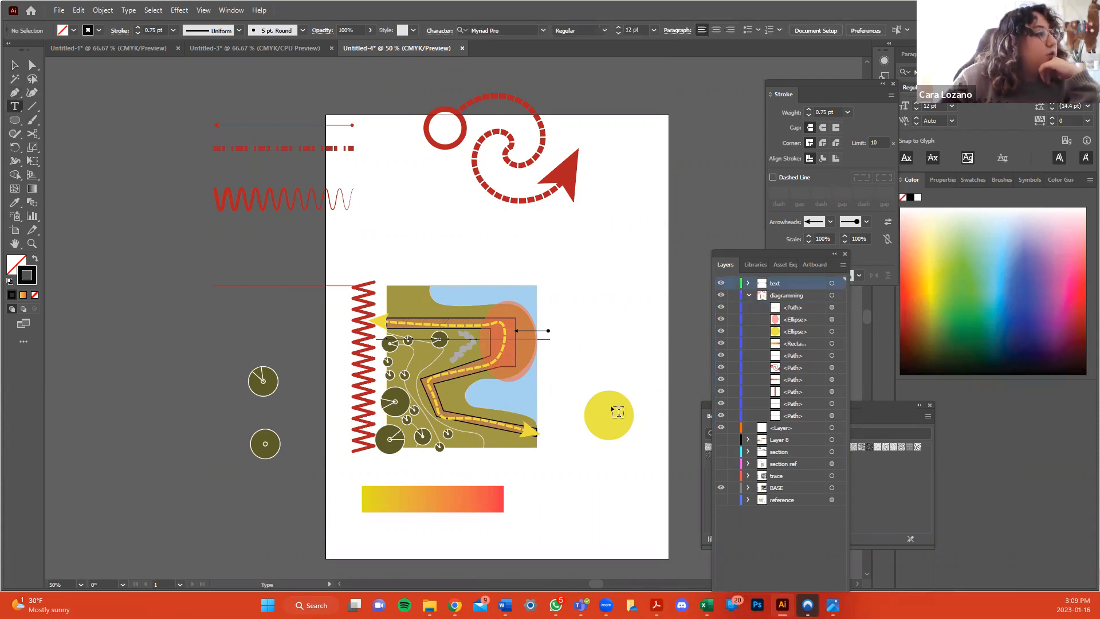
drag(569, 329, 618, 348)
text(Boardwalk look)
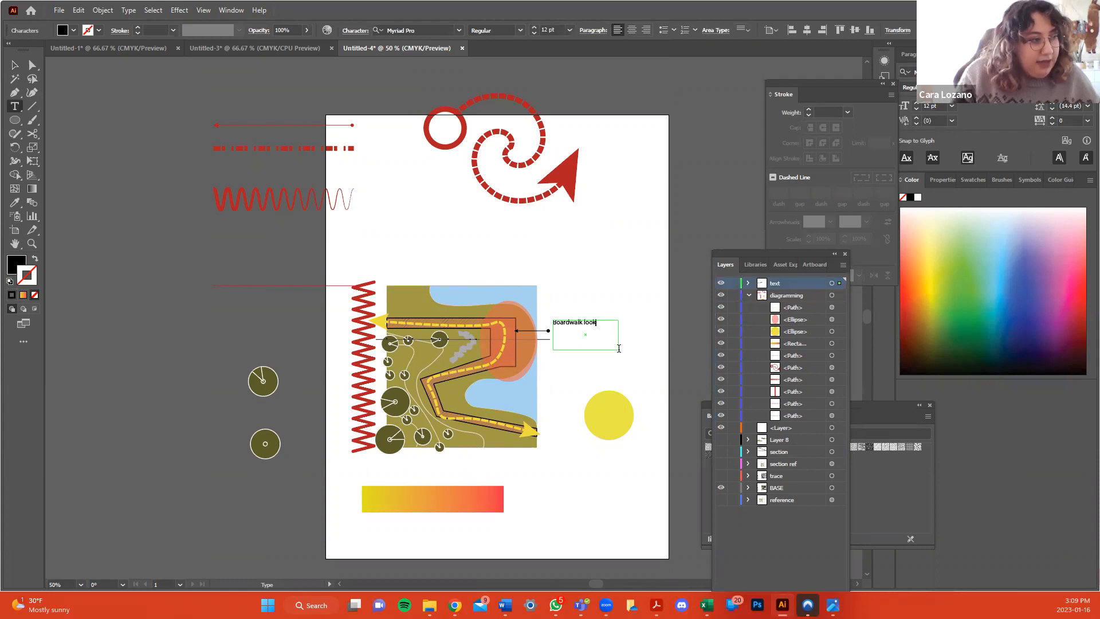
text( out, agains)
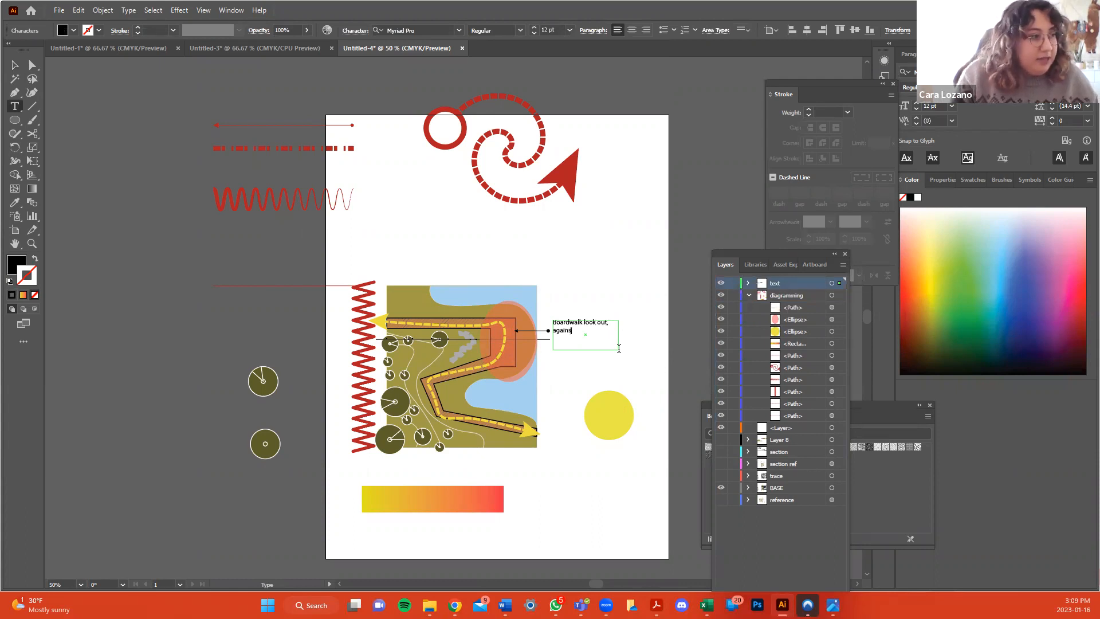
key(BackSpace)
key(BackSpace)
key(BackSpace)
text(tland.t werla)
key(Escape)
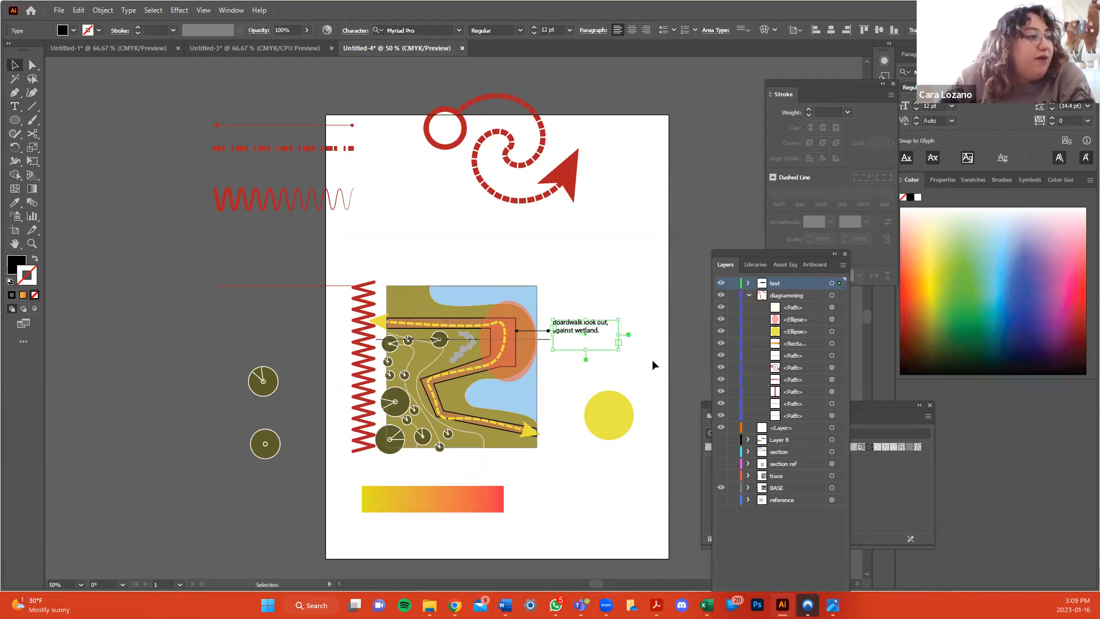
drag(587, 321, 585, 345)
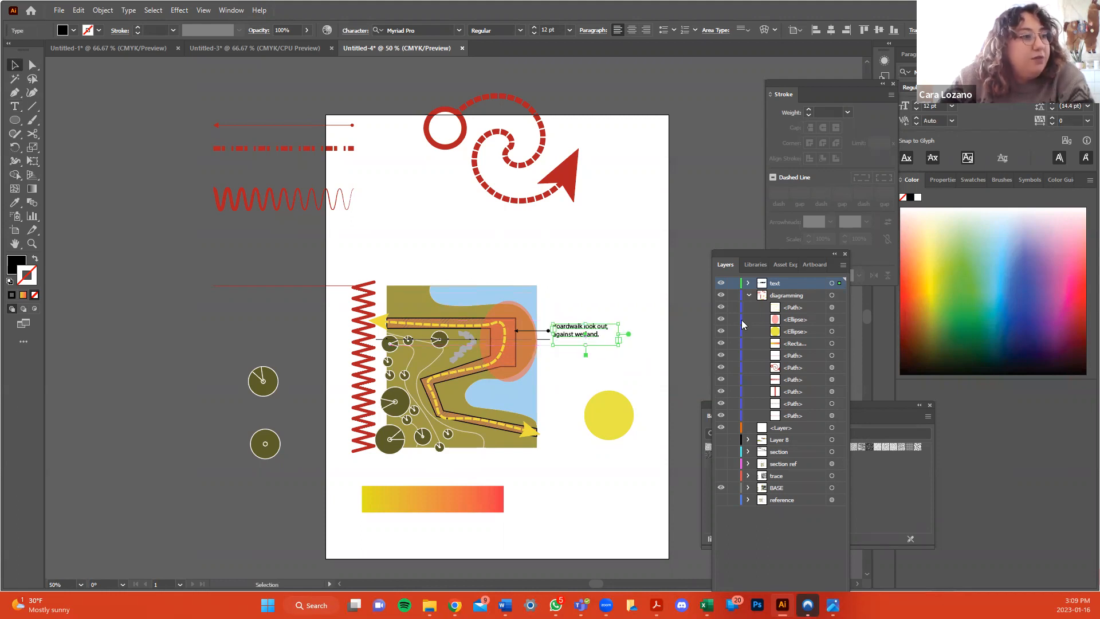
Try centre and right paragraph alignment on the boardwalk label and return it to left alignment.
mouse_move(787, 252)
mouse_down()
mouse_move(552, 66)
mouse_move(829, 165)
mouse_up()
click(231, 10)
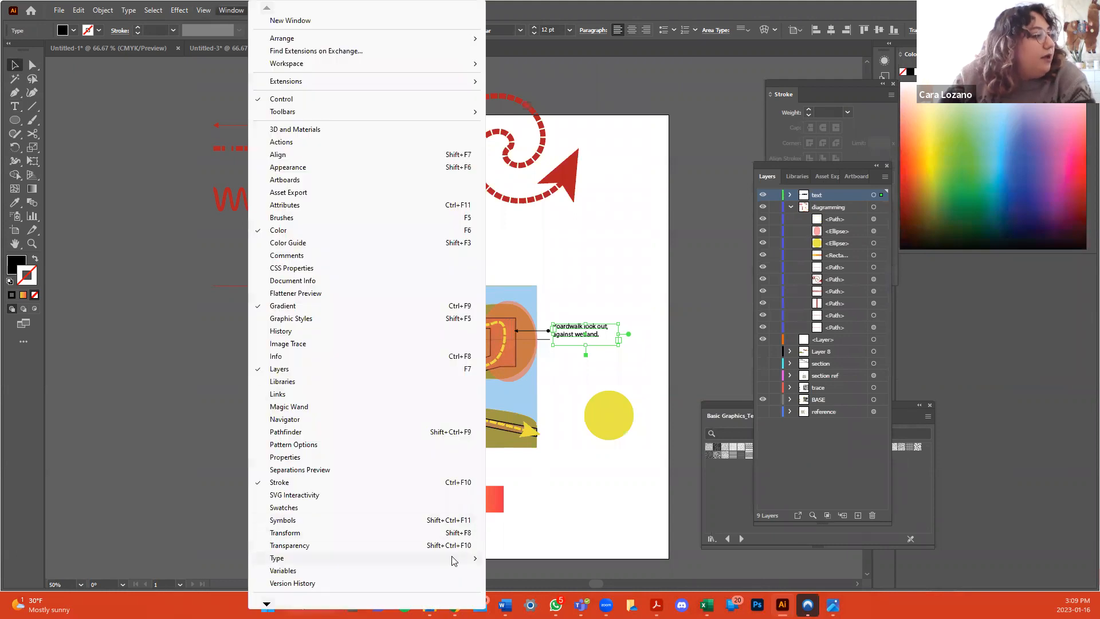
mouse_move(452, 560)
click(519, 482)
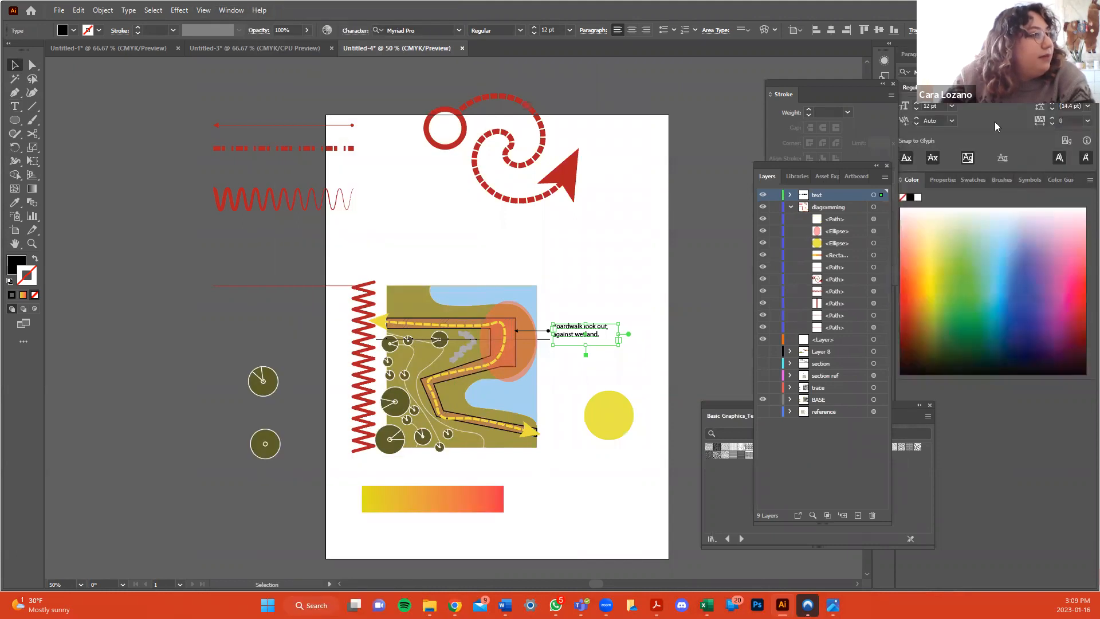
drag(845, 83, 824, 83)
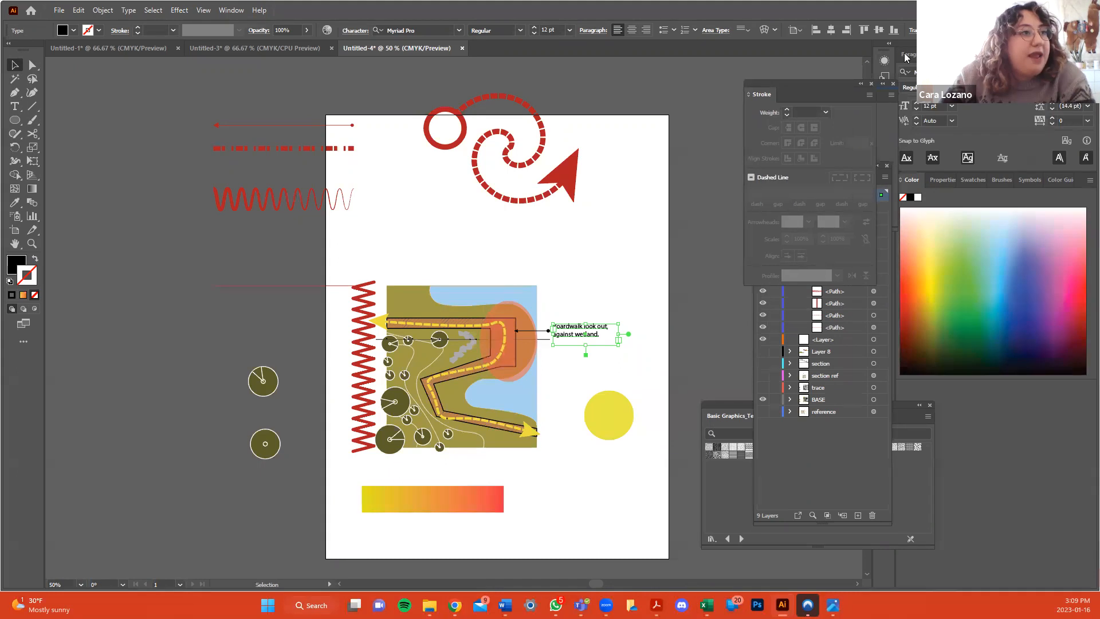
click(909, 54)
key(ctrl+shift+c)
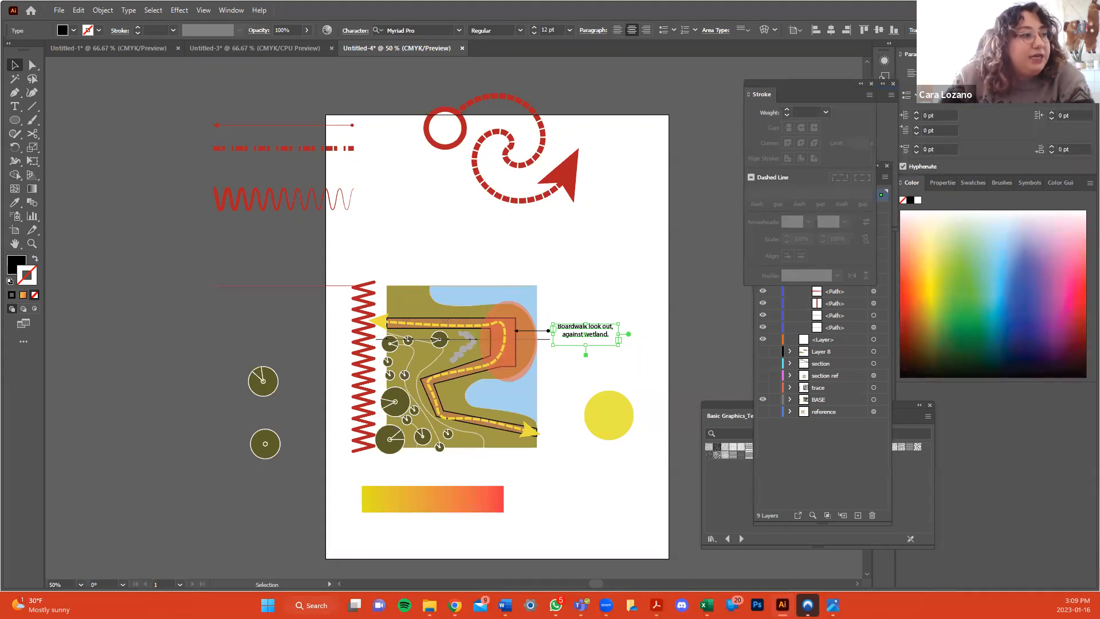
key(ctrl+shift+r)
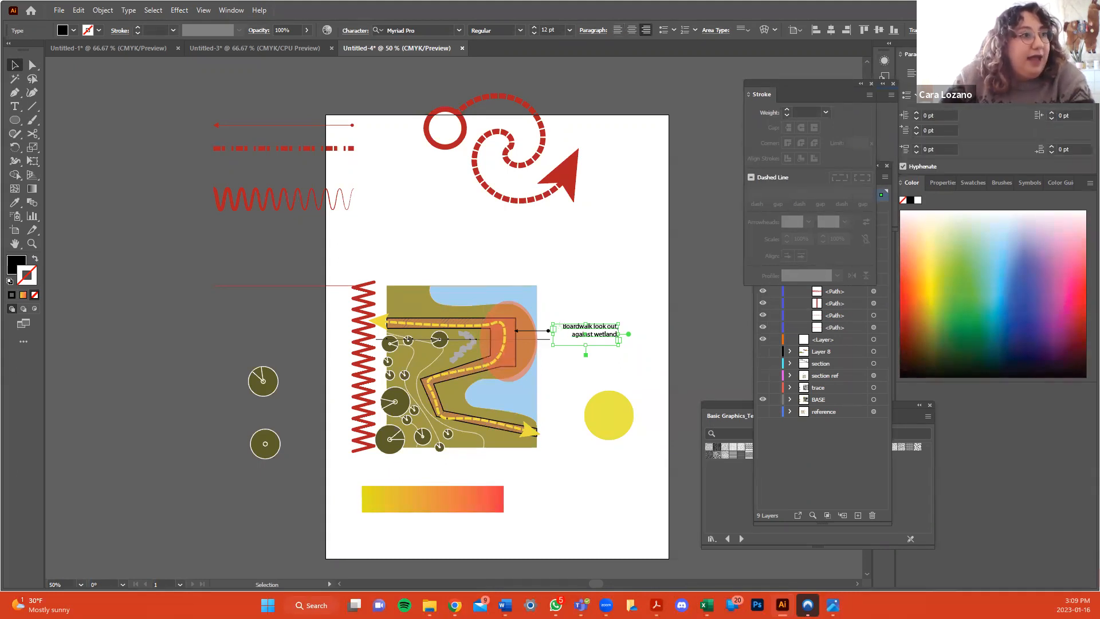
click(912, 74)
click(925, 74)
click(939, 74)
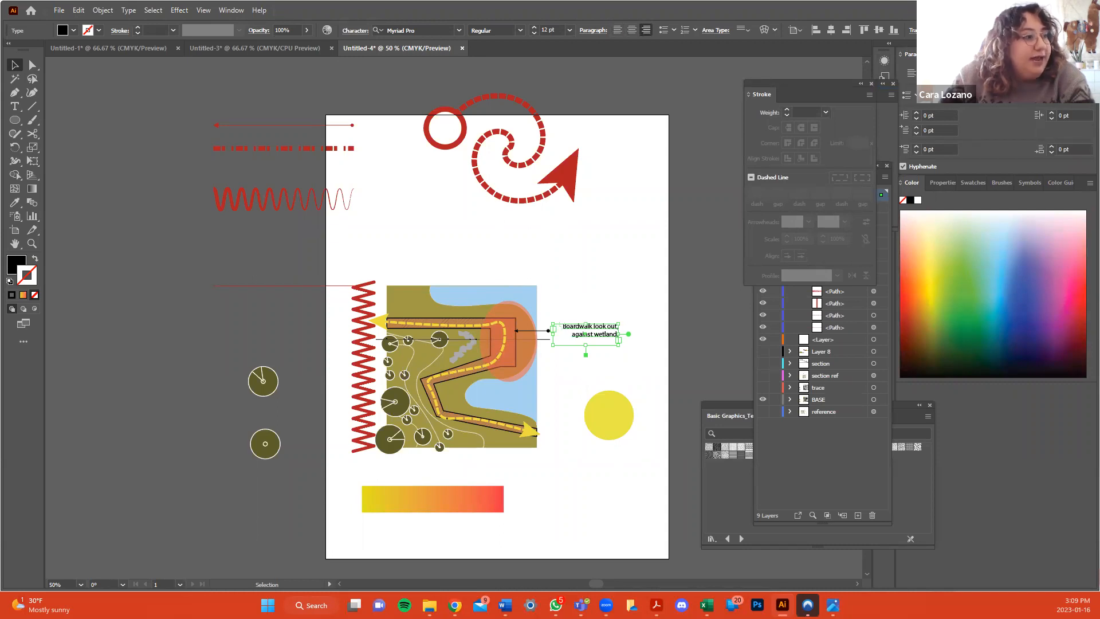
click(912, 74)
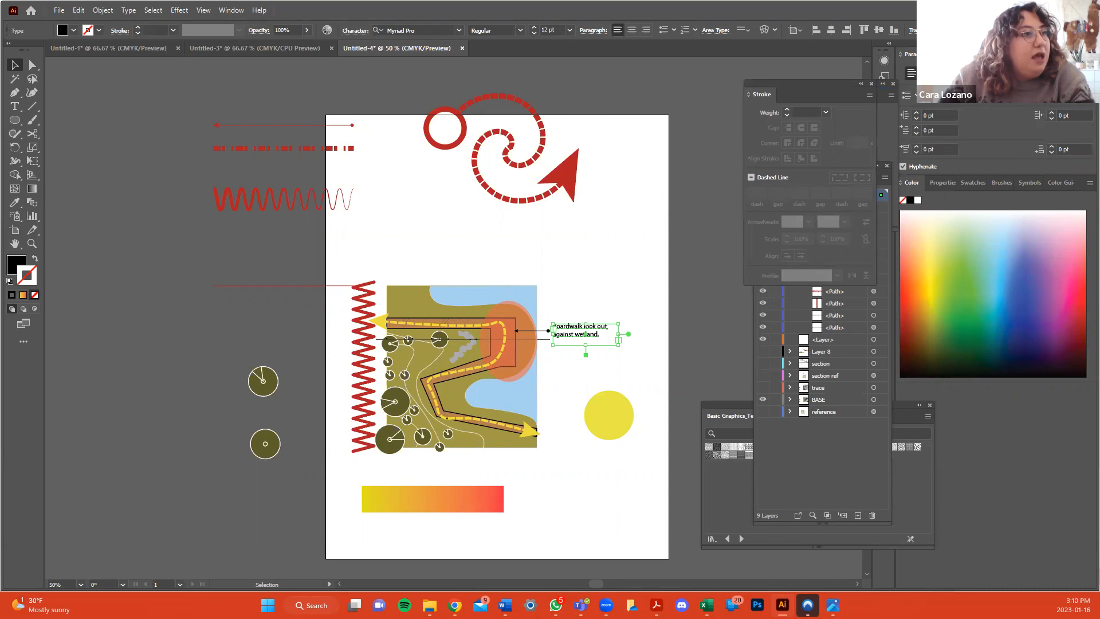
Try larger font sizes up to 19 pt on the boardwalk label, extending its text box to fit the text.
click(948, 54)
click(916, 104)
click(916, 103)
click(916, 104)
click(917, 109)
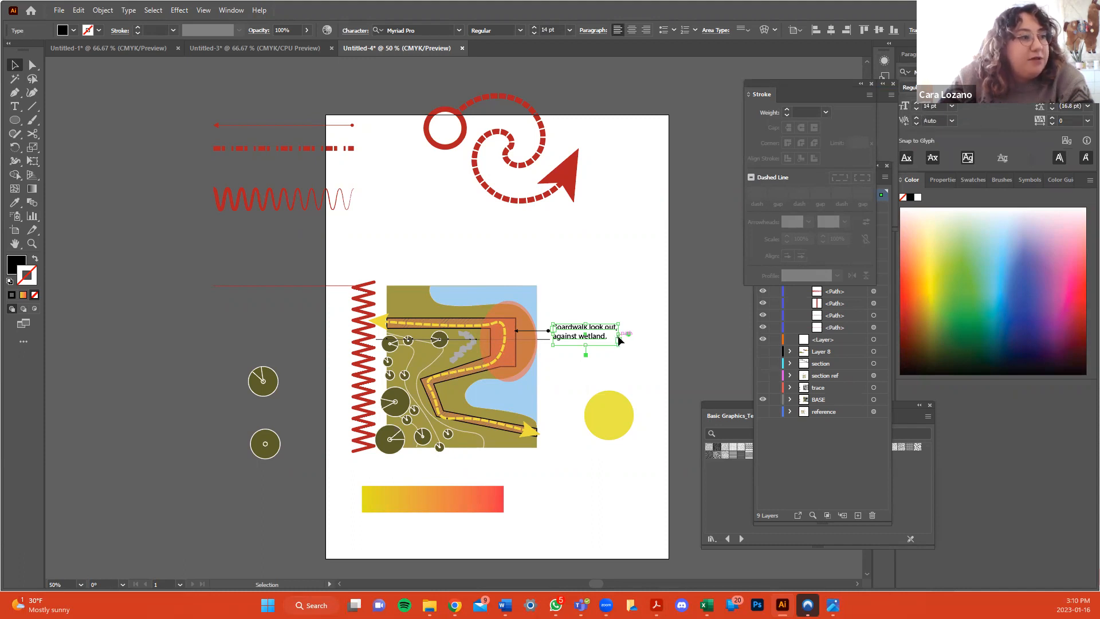
key(ctrl+shift+period)
key(ctrl+shift+period)
key(ctrl+shift+period)
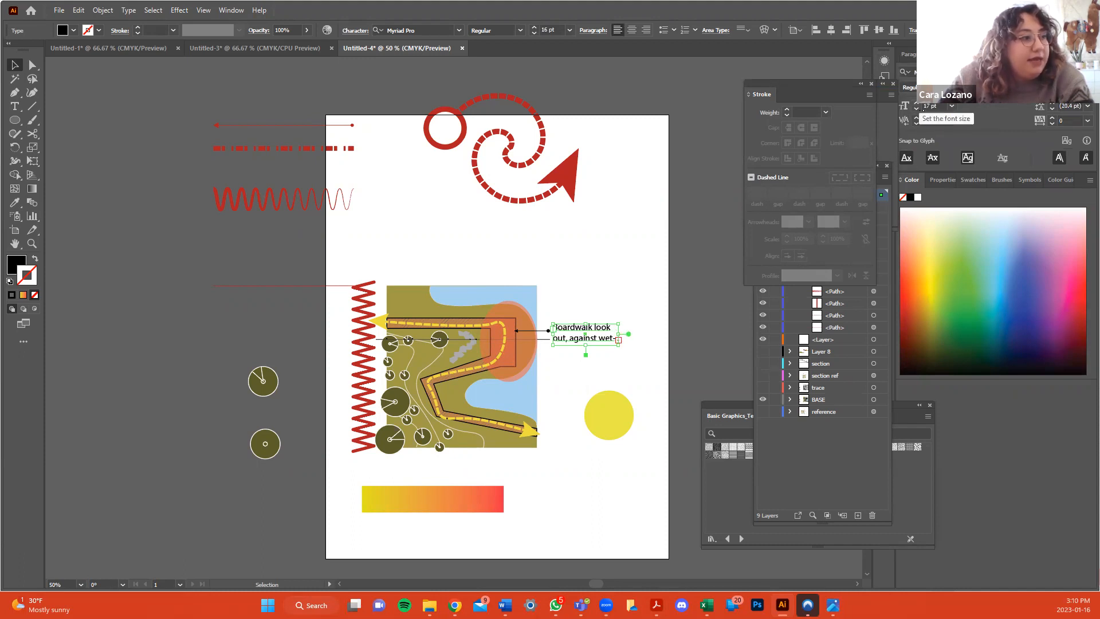
double_click(585, 355)
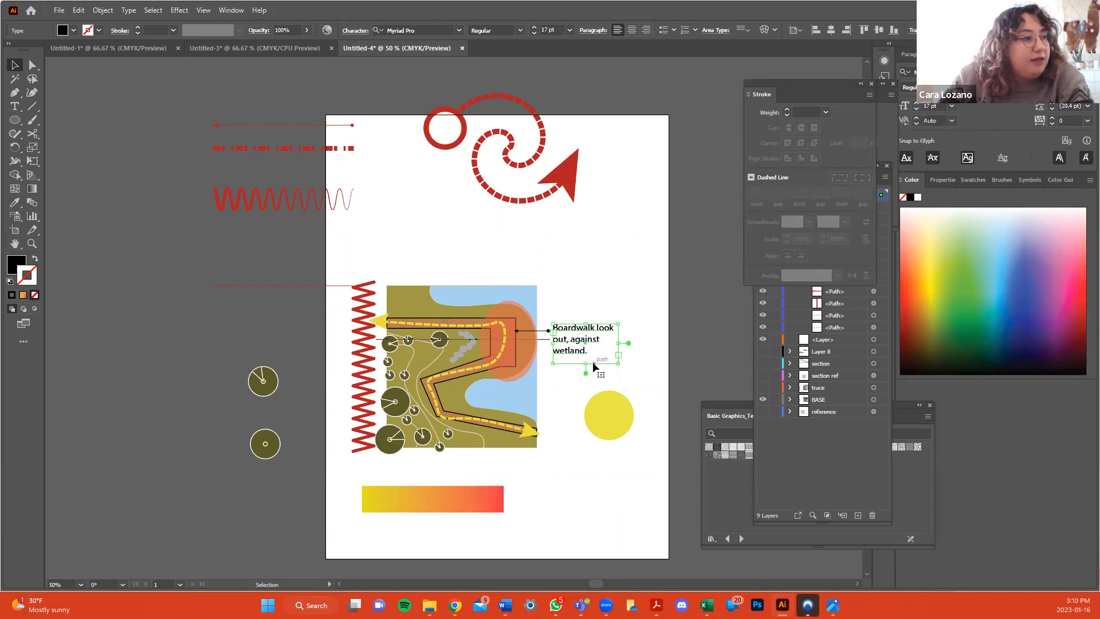
click(918, 105)
click(918, 104)
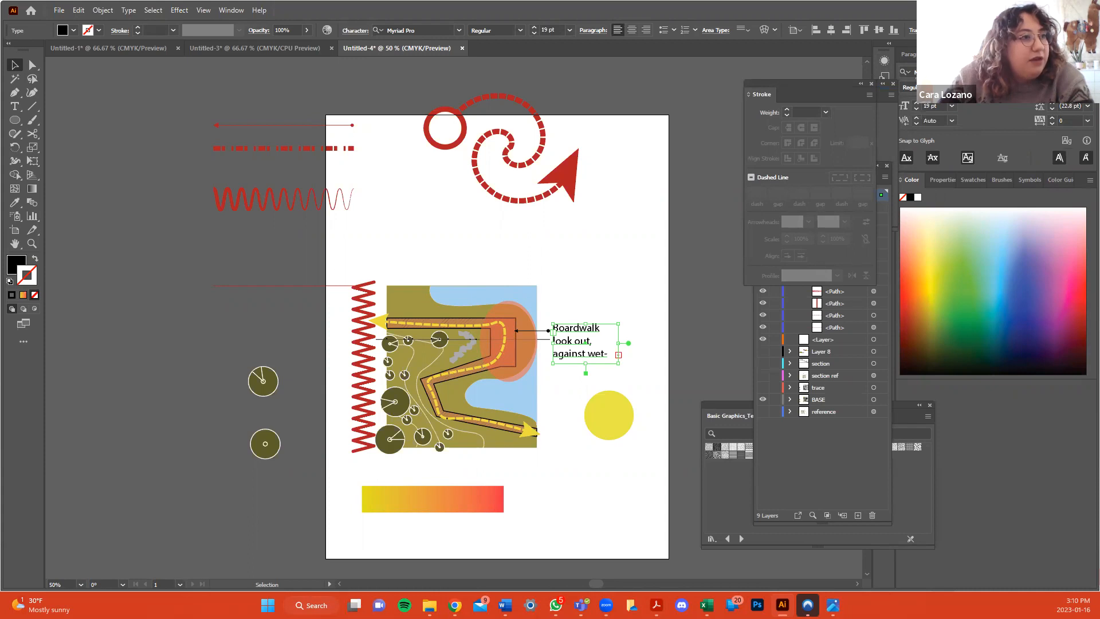
Turn off hyphenation for the boardwalk label and enlarge its text box so the text fits on two lines.
key(ctrl+alt+t)
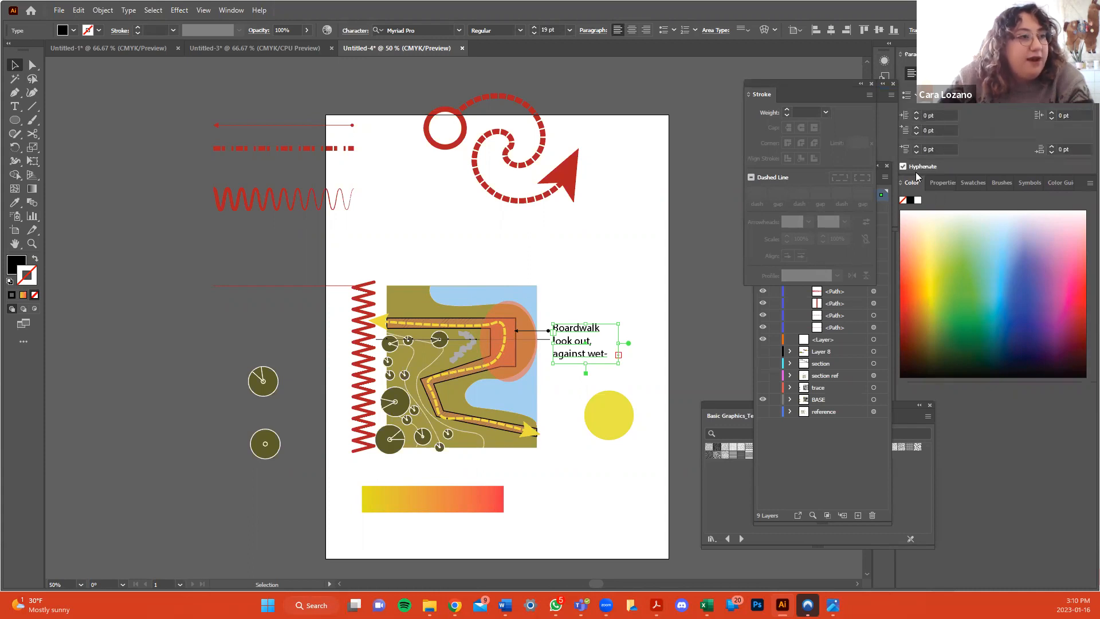
click(902, 166)
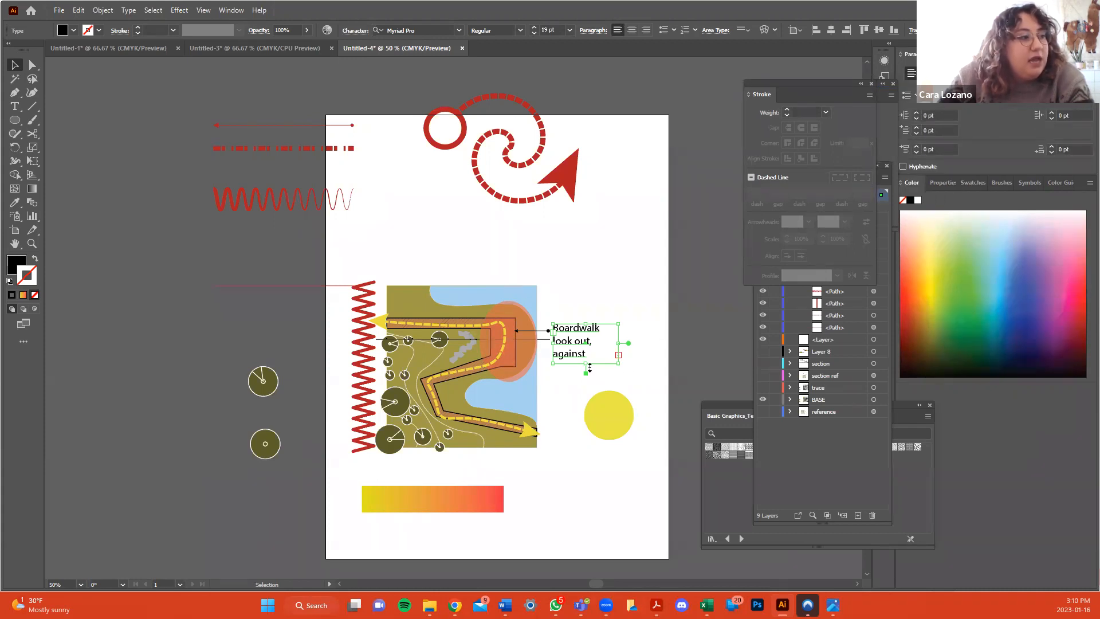
drag(587, 367, 650, 352)
Set the boardwalk label's font size to 13 pt.
click(945, 54)
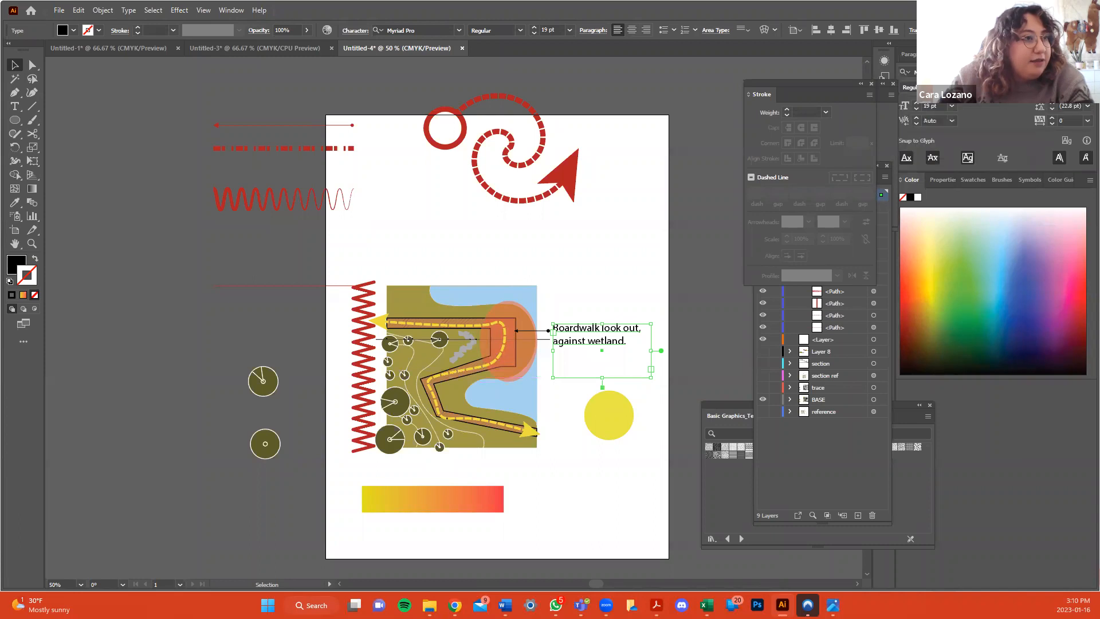
click(917, 109)
click(918, 109)
click(917, 109)
click(918, 109)
click(918, 109)
click(918, 109)
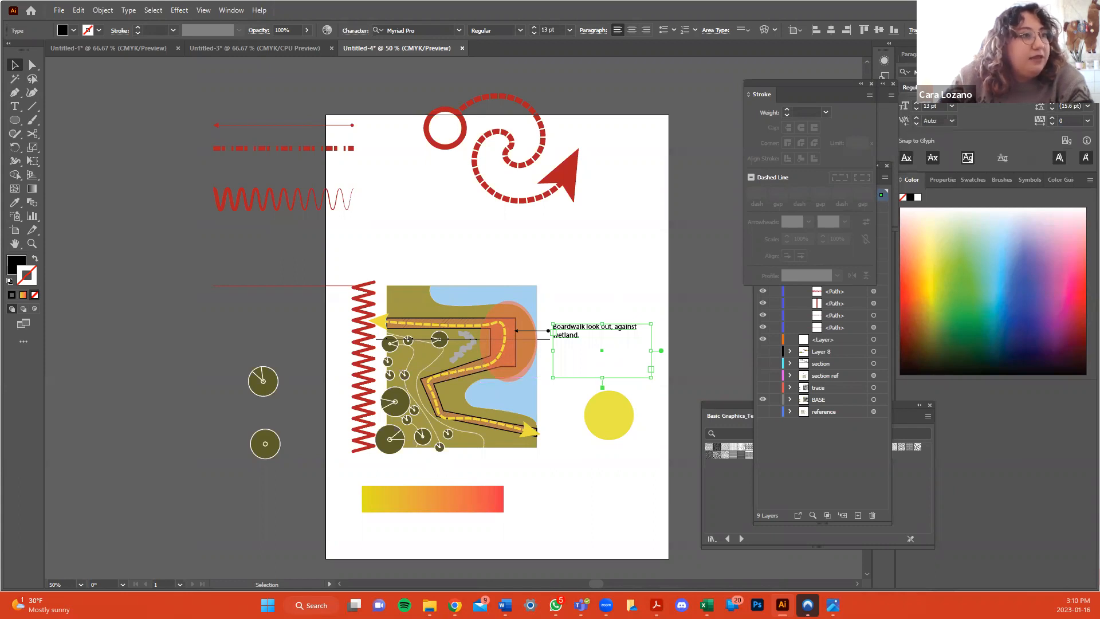
Change the boardwalk label's font to Avenir LT Std in 55 Roman and deselect it.
click(914, 72)
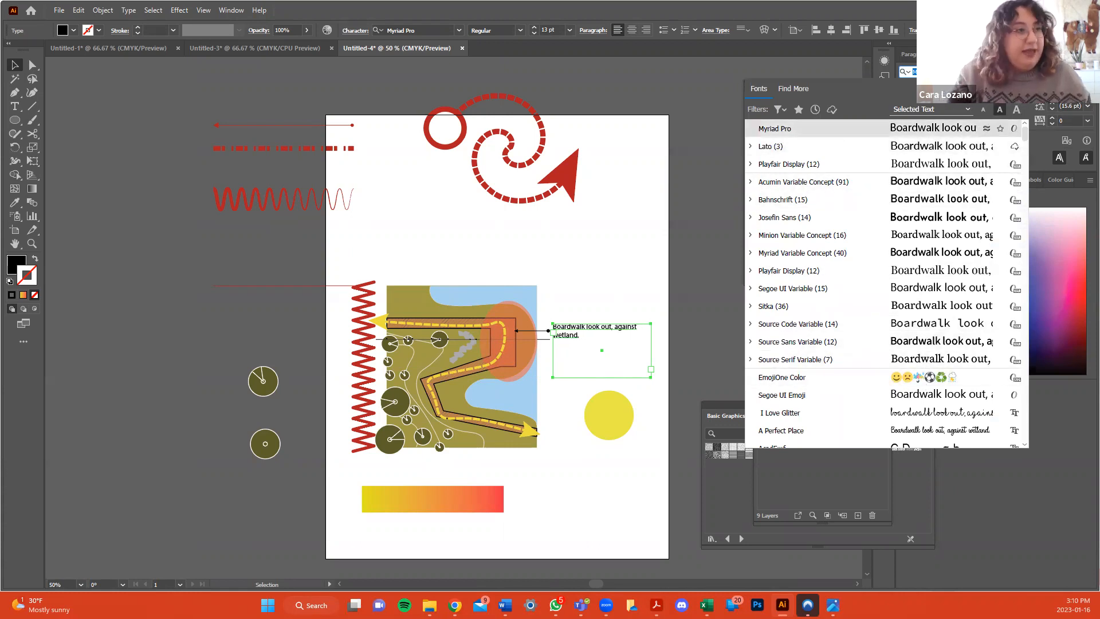
text(a)
key(Down)
key(Return)
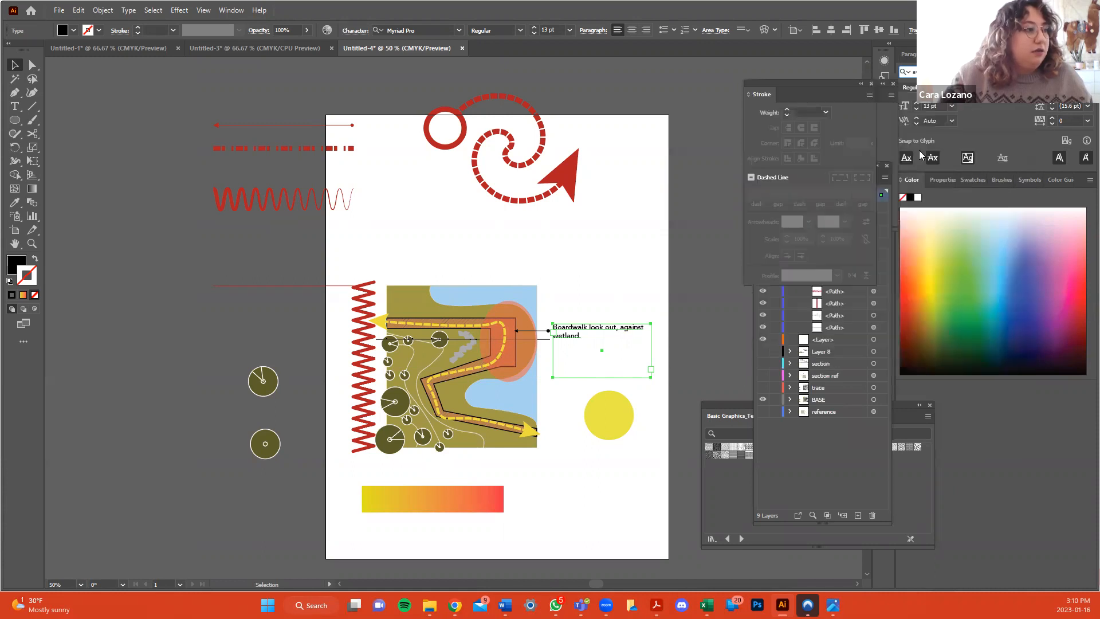
click(659, 251)
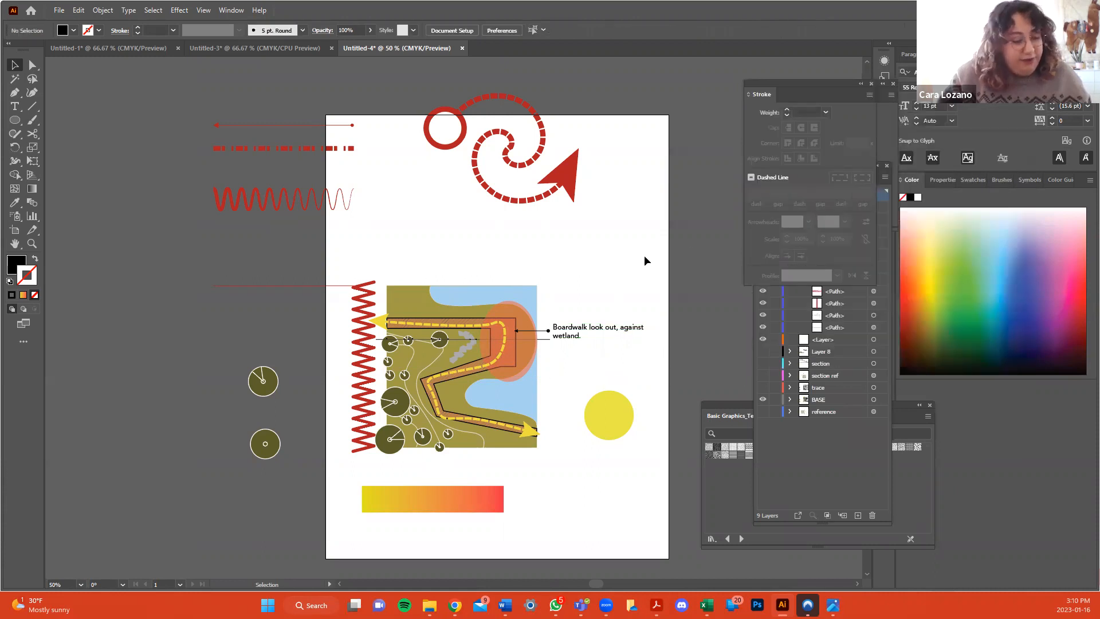
Reselect the boardwalk label, float the Character panel beside the artboard, and try a 14 pt size and a kerning change.
click(612, 333)
click(613, 334)
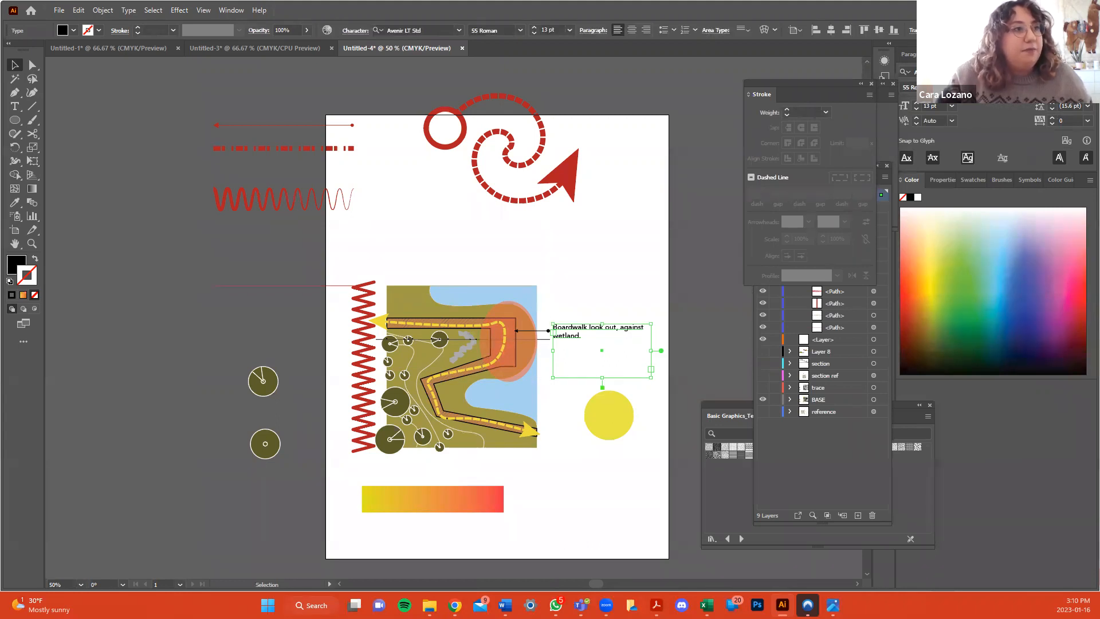
drag(939, 54, 707, 163)
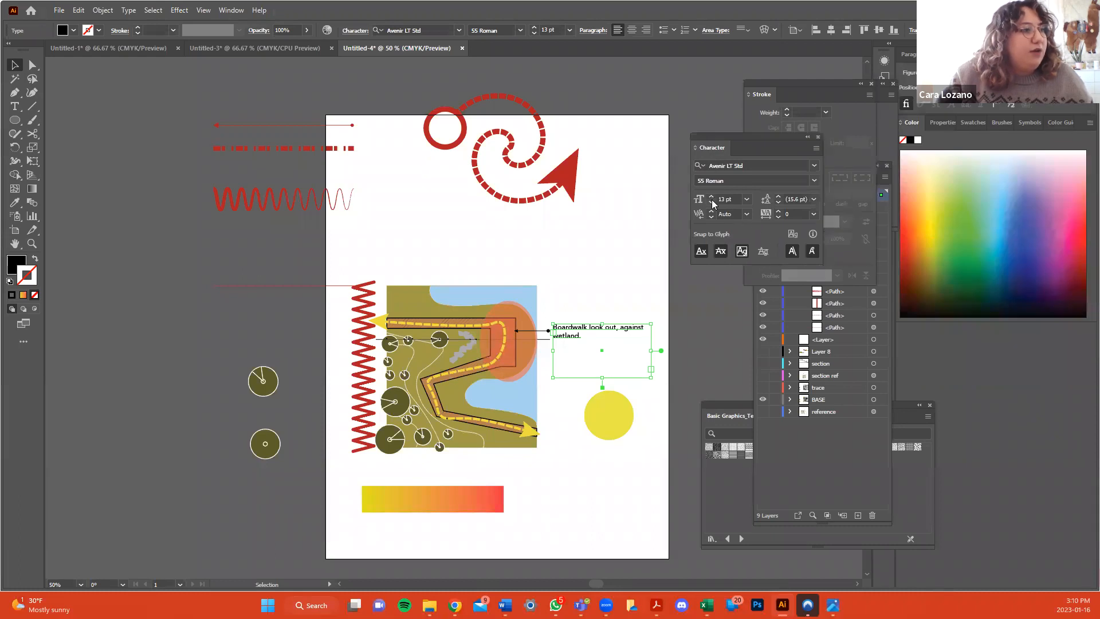
click(712, 197)
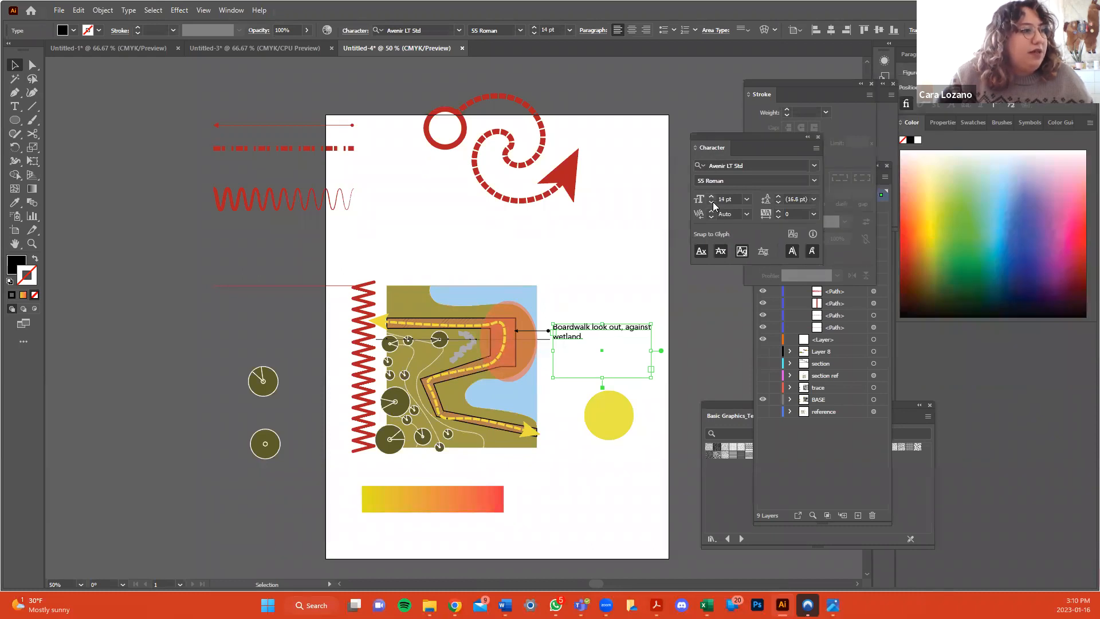
click(711, 217)
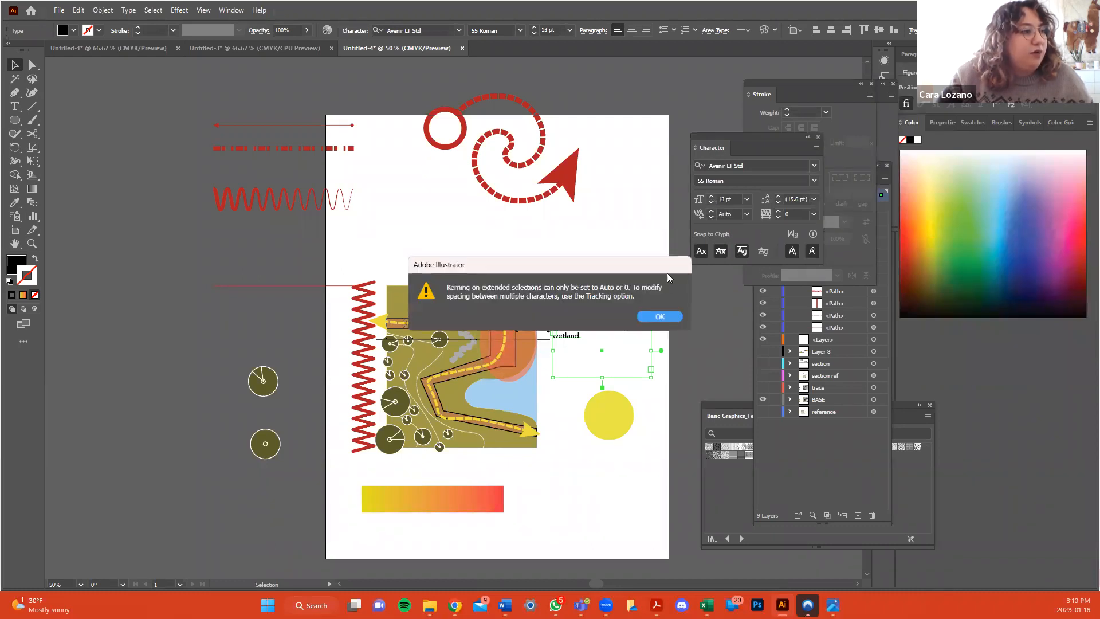
key(Return)
Increase the boardwalk label's tracking to 24.
click(778, 211)
click(777, 211)
click(778, 211)
click(778, 211)
click(778, 210)
click(778, 211)
click(777, 211)
click(777, 211)
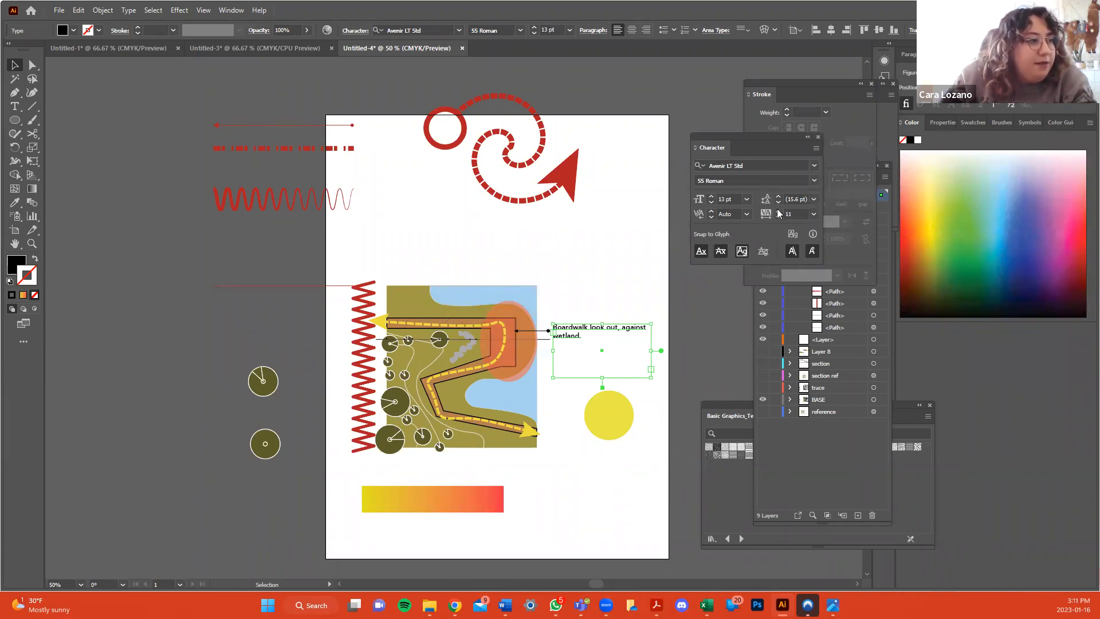
click(778, 211)
click(778, 211)
click(778, 211)
click(778, 211)
click(777, 211)
click(778, 211)
click(777, 211)
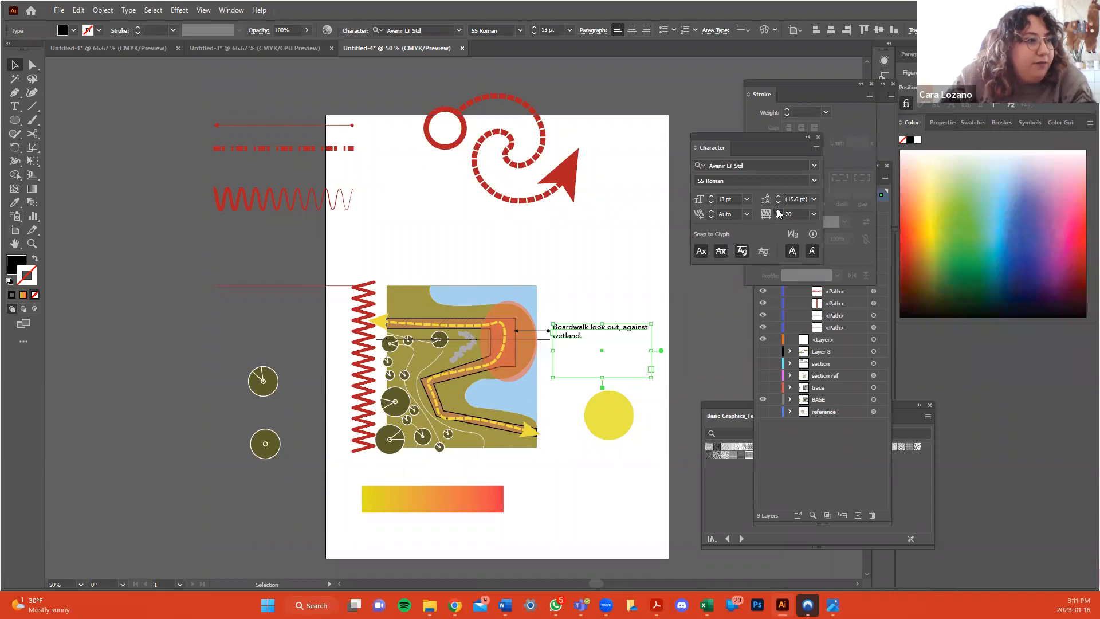
click(778, 211)
click(778, 211)
Try looser line spacing on the boardwalk label and set its leading to 13 pt.
click(778, 196)
click(778, 197)
click(778, 196)
click(778, 197)
click(778, 196)
click(778, 196)
click(778, 196)
click(779, 197)
click(778, 197)
click(779, 197)
click(779, 203)
click(779, 202)
click(778, 203)
click(779, 202)
click(778, 203)
click(779, 202)
click(778, 202)
click(778, 202)
click(779, 202)
click(778, 202)
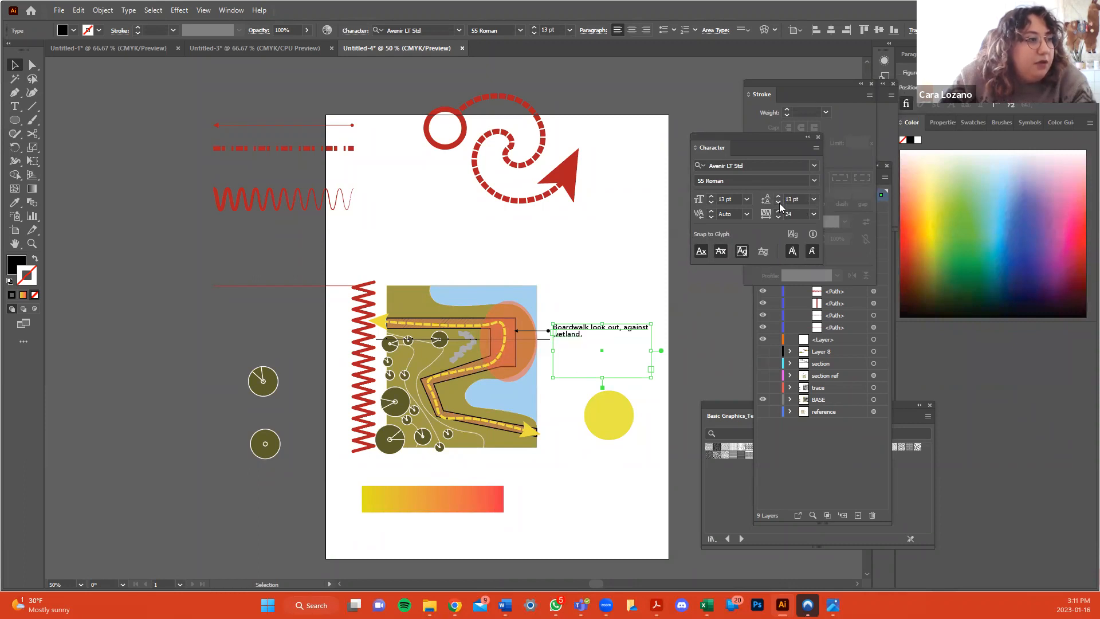
click(778, 197)
click(778, 196)
Set the boardwalk label's font style to 45 Book, trying 95 Black and undoing it, and deselect the label.
click(814, 182)
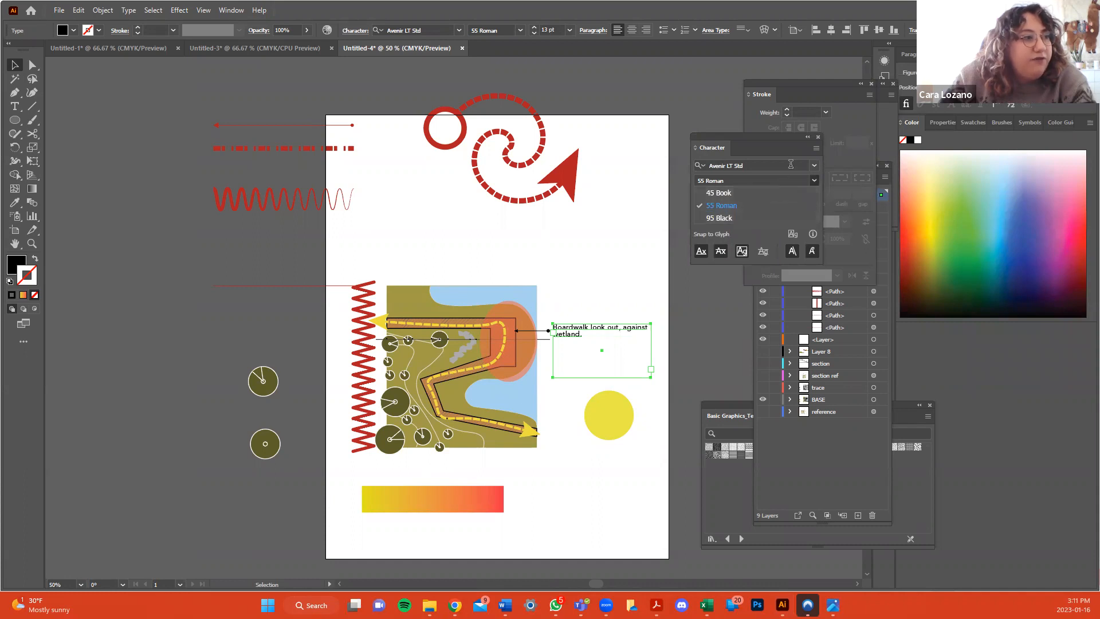
click(764, 192)
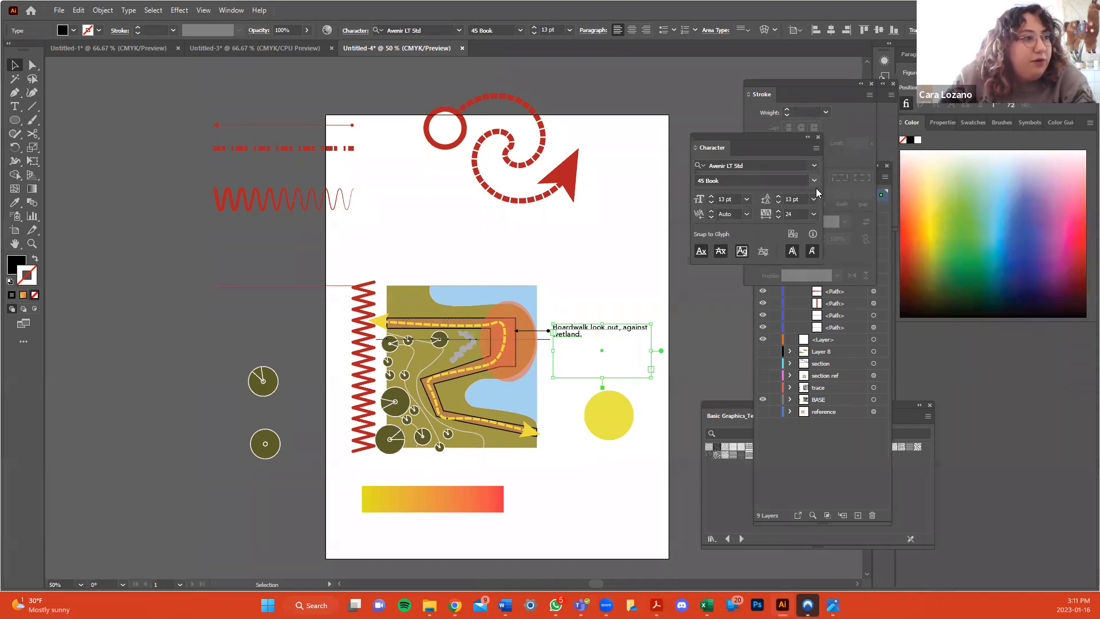
click(814, 183)
click(762, 216)
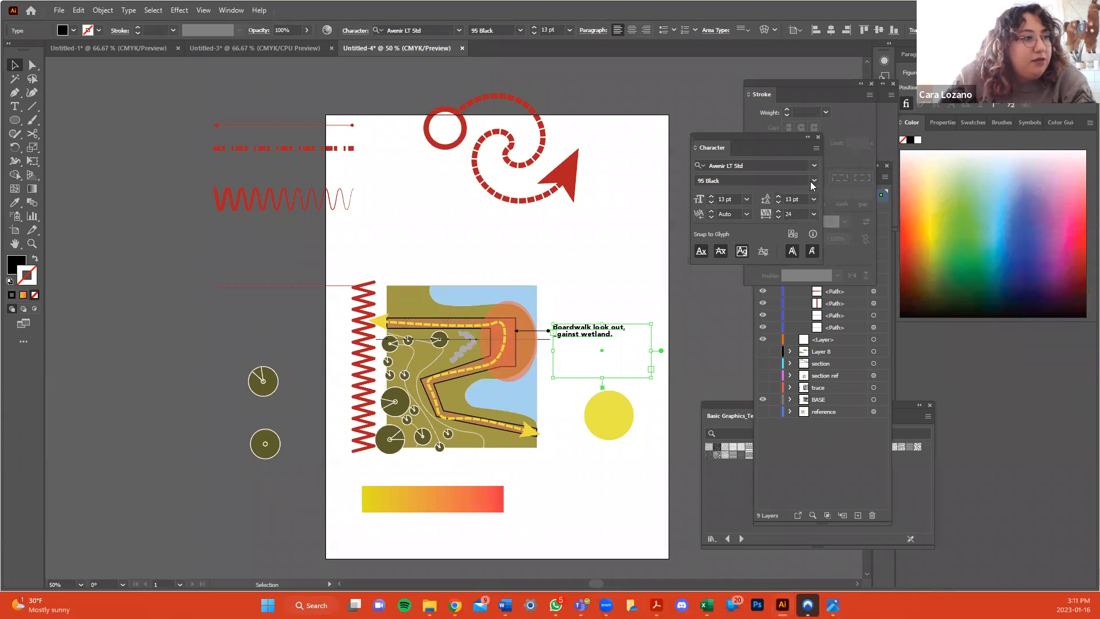
key(ctrl+z)
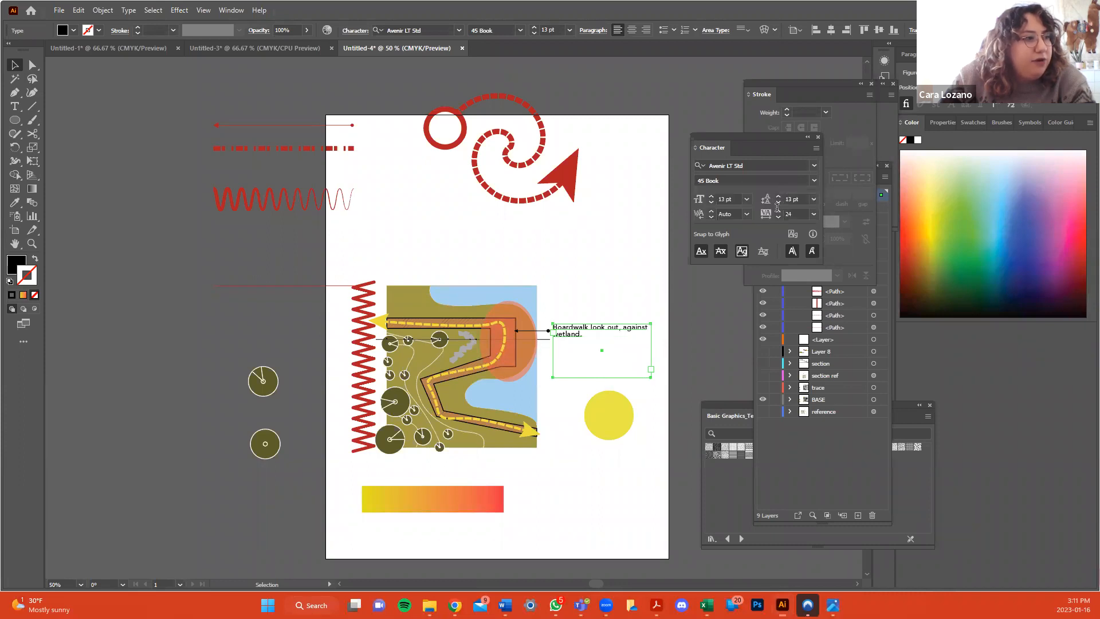
click(682, 332)
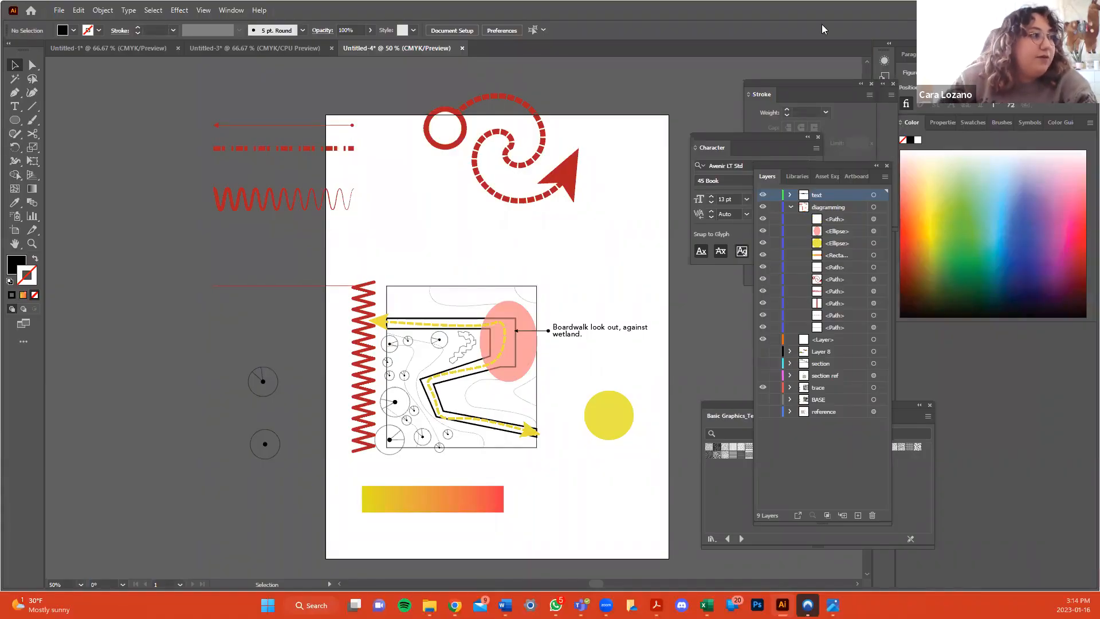
Move the red sample lines and the spiral arrow with its circle off the artboard onto the pasteboard.
drag(636, 243, 206, 74)
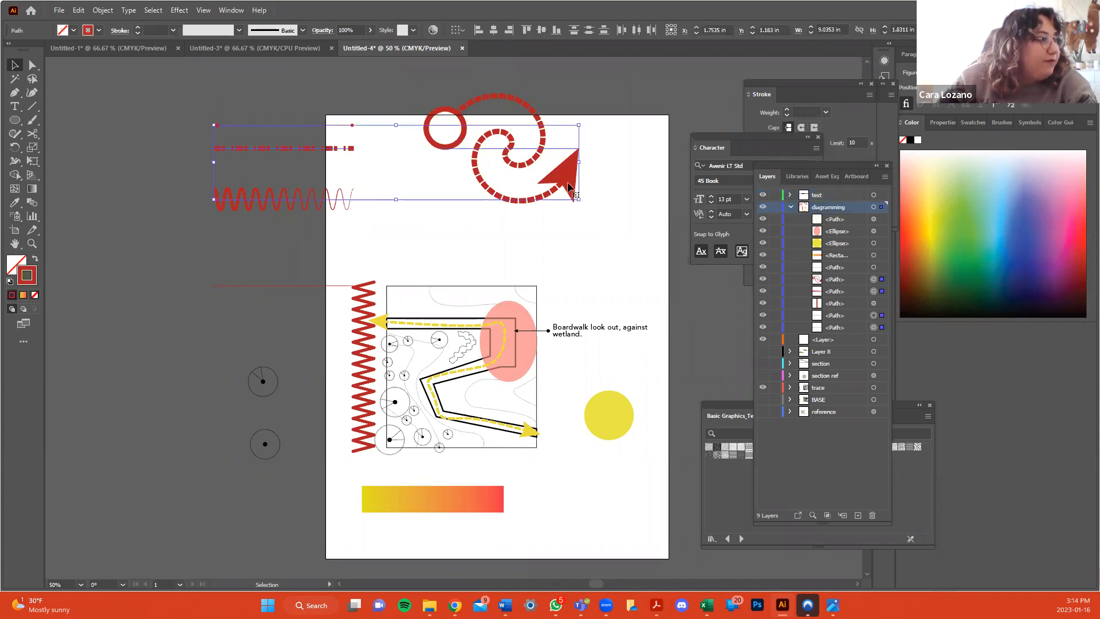
drag(478, 184, 282, 212)
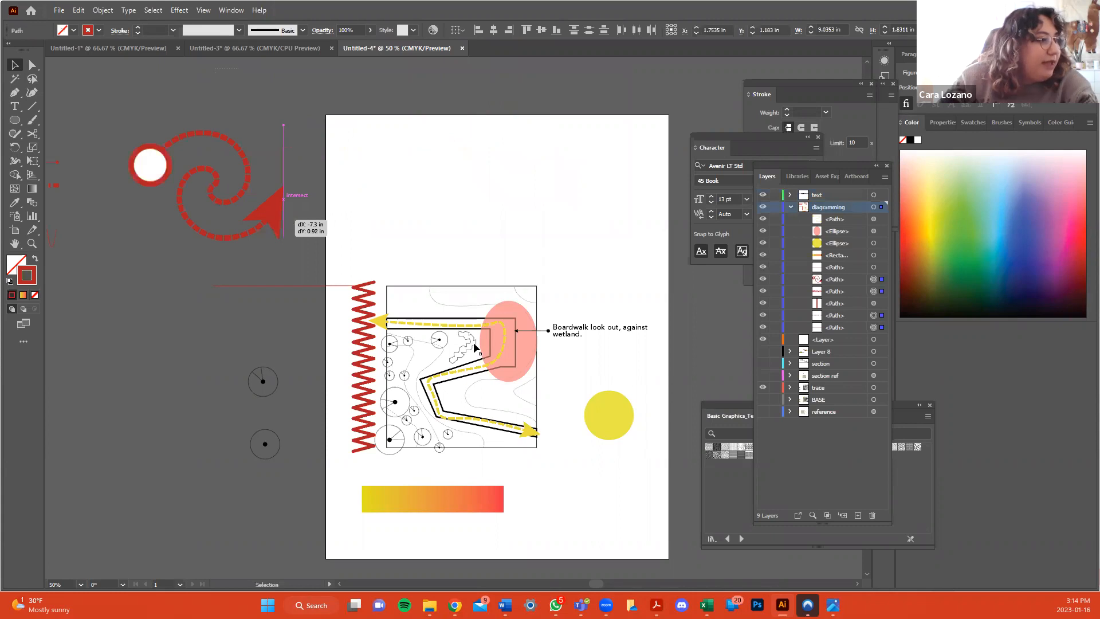
Hide the trace layer and show the coloured BASE layer beneath the diagram graphics.
click(763, 387)
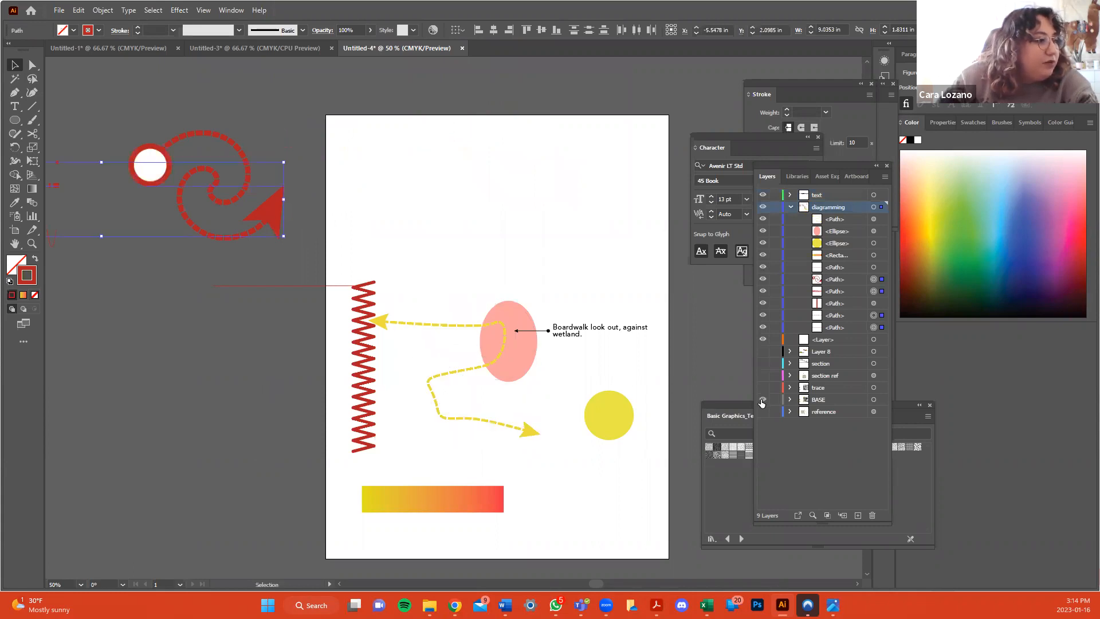
click(763, 399)
click(760, 388)
click(760, 387)
click(762, 388)
click(761, 388)
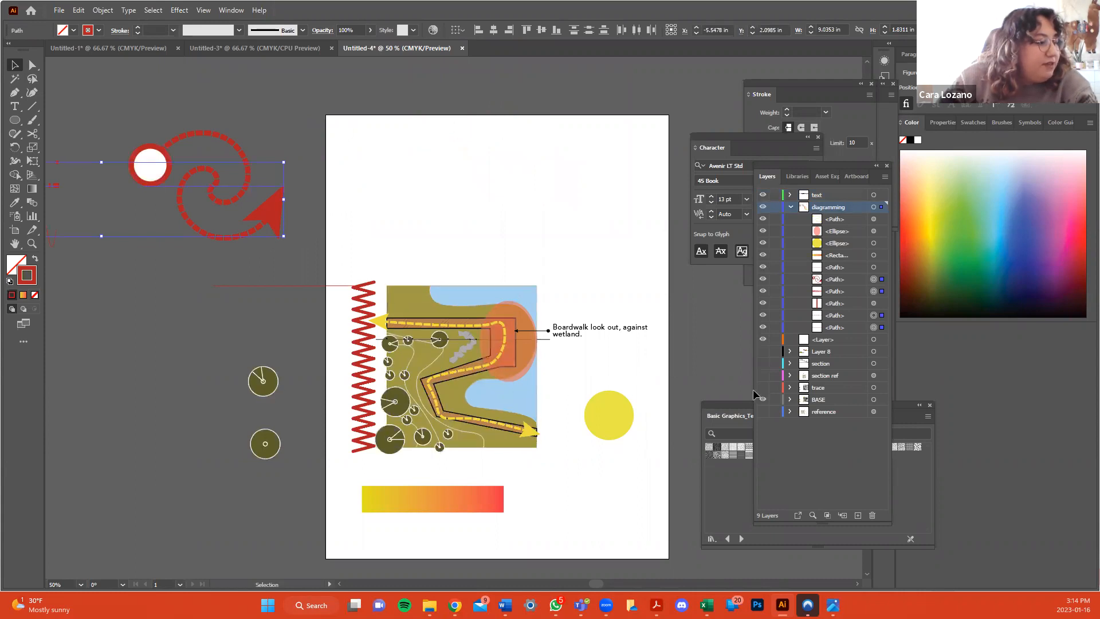
Move the yellow circle and thin red line off the artboard, and widen the gradient bar directly beneath the plan.
drag(625, 433, 222, 298)
click(502, 508)
mouse_move(503, 499)
mouse_down()
mouse_move(552, 525)
mouse_move(502, 480)
mouse_up()
click(274, 279)
mouse_move(278, 285)
mouse_down()
mouse_move(215, 146)
mouse_move(171, 93)
mouse_up()
click(580, 253)
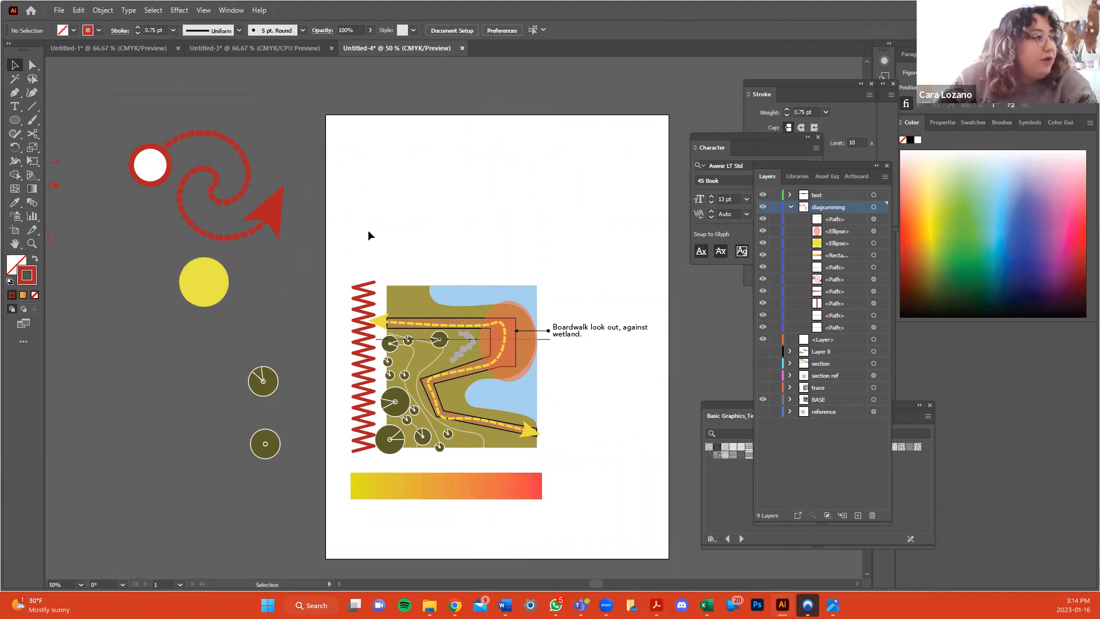
Save the document to the computer's LARC2020 folder as example in Adobe Illustrator (AI) format, Illustrator 2020 version.
click(59, 10)
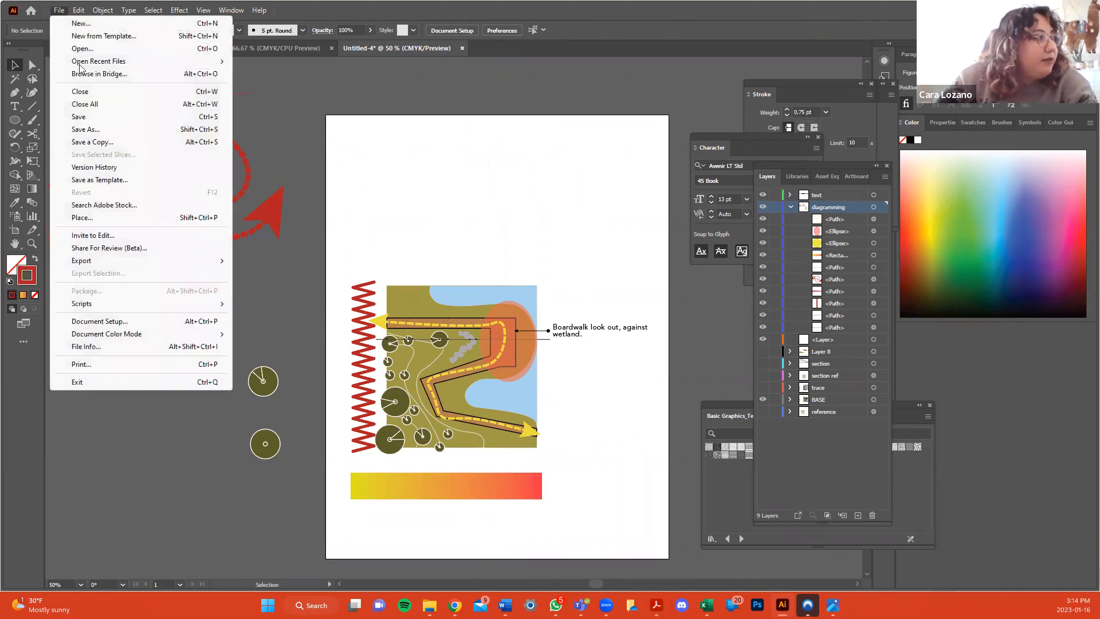
click(95, 122)
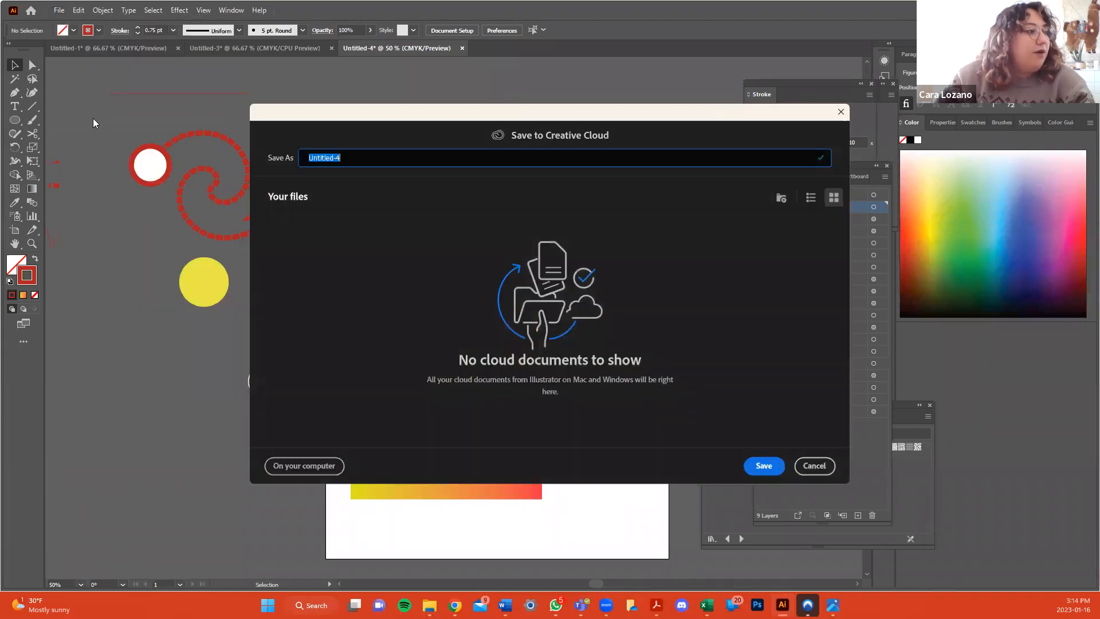
click(300, 464)
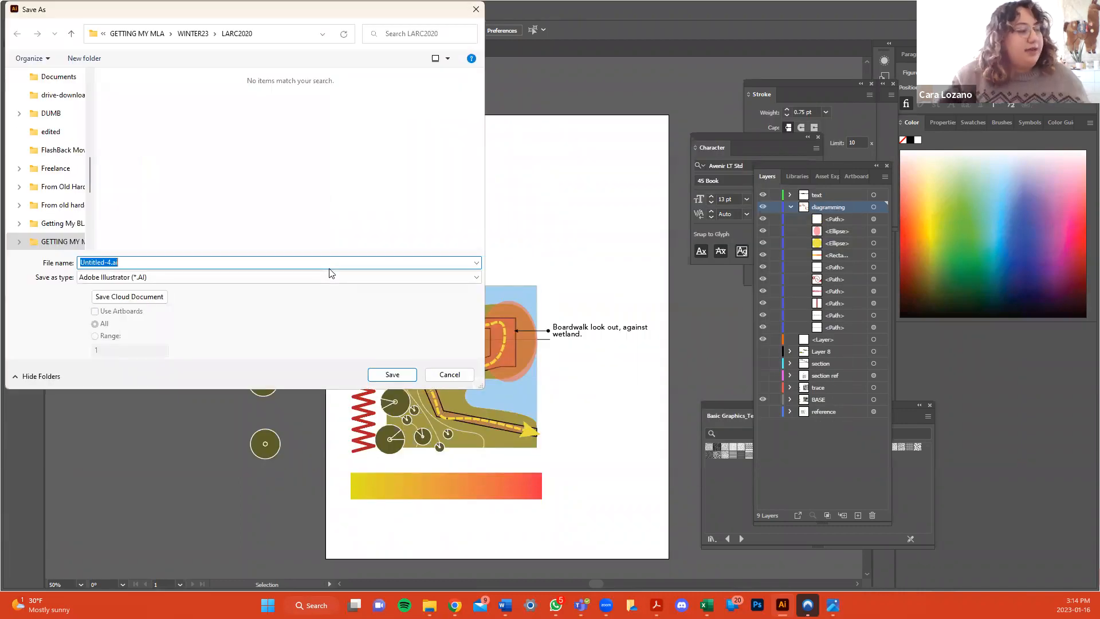
text(example)
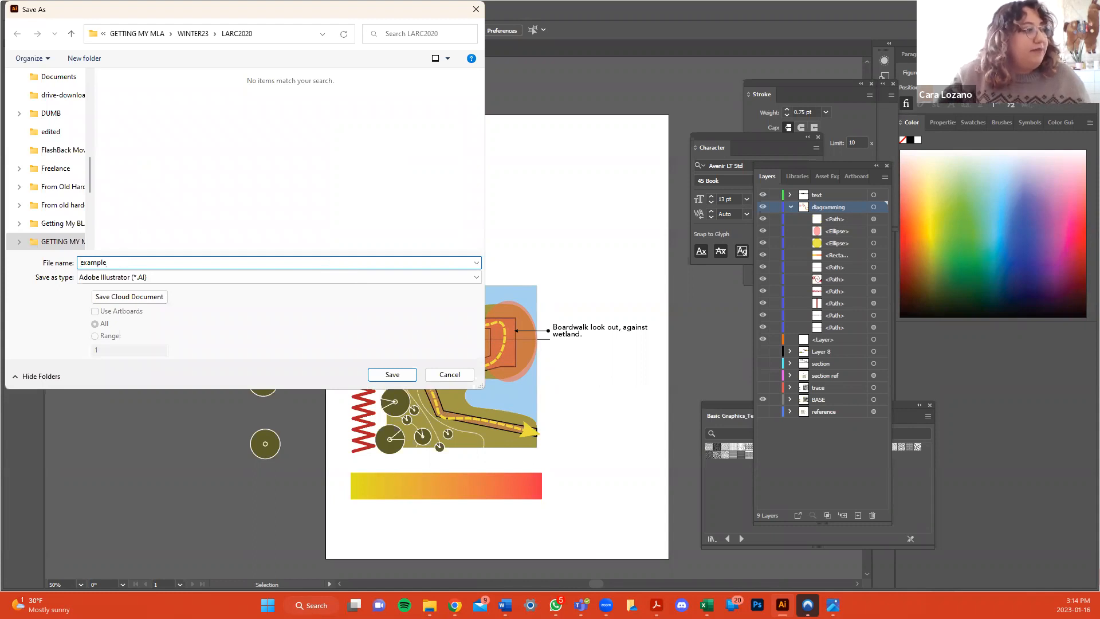
key(Return)
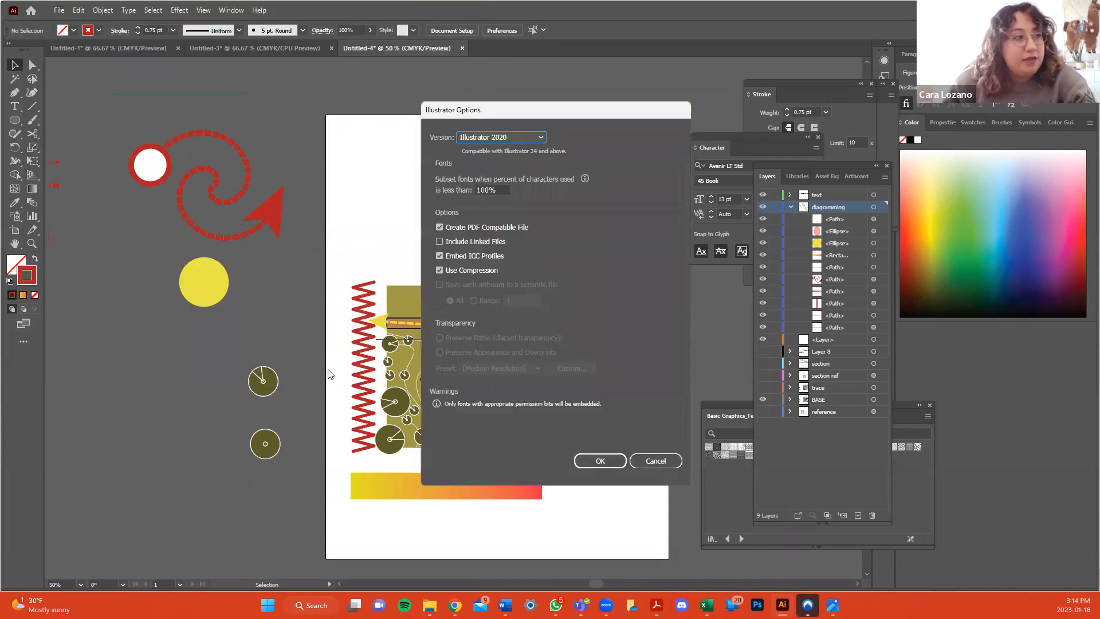
click(600, 460)
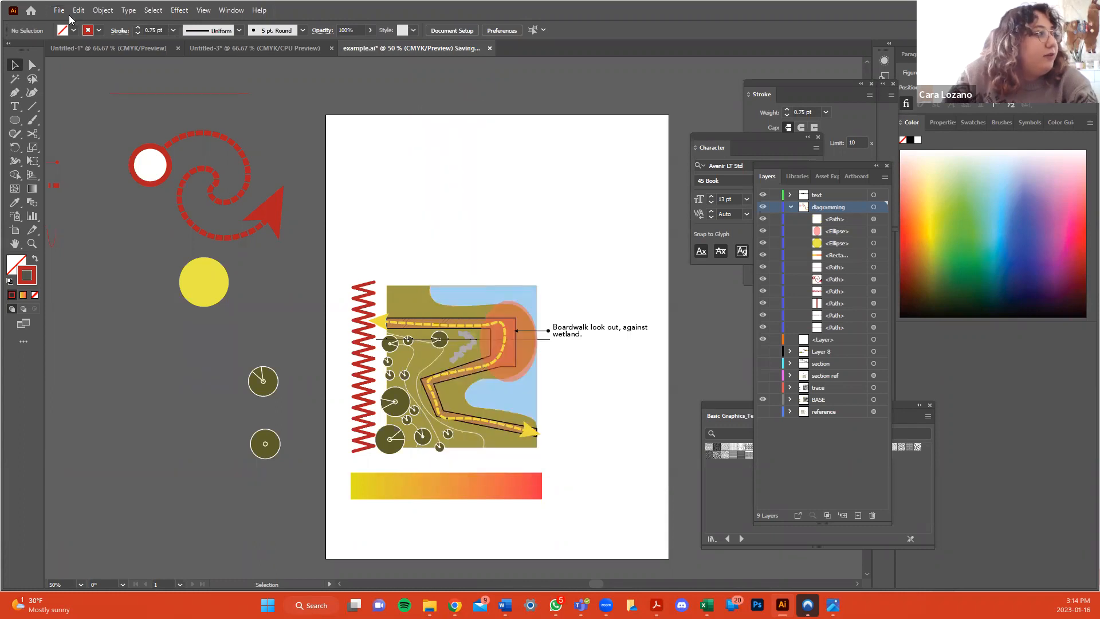
Examine the file formats offered by Save As for example.ai, and cancel without saving.
click(60, 11)
click(169, 132)
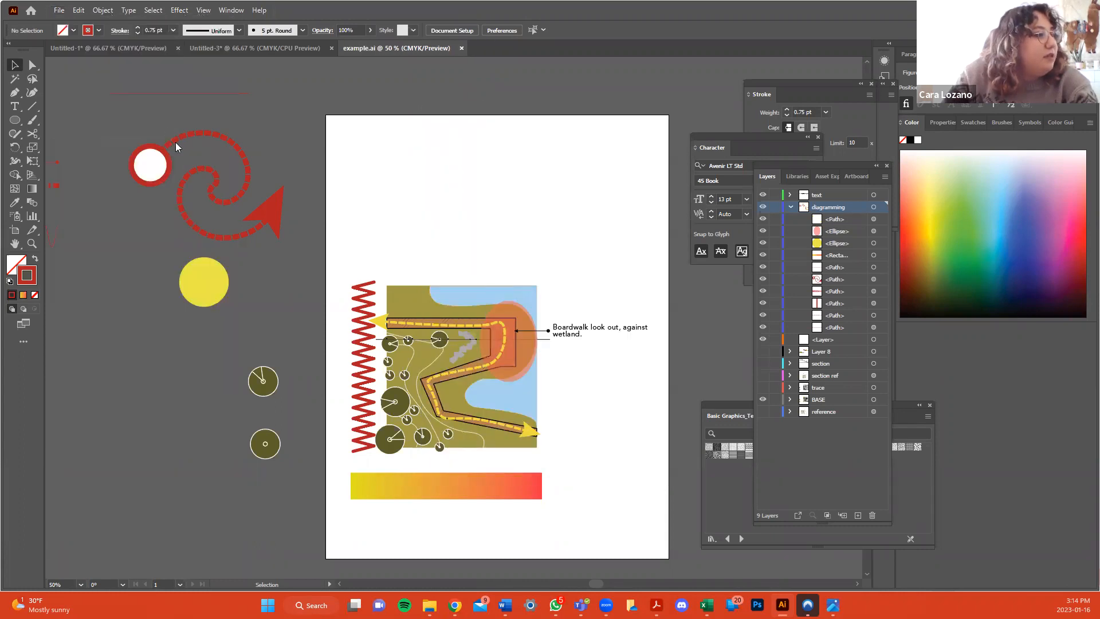
click(230, 277)
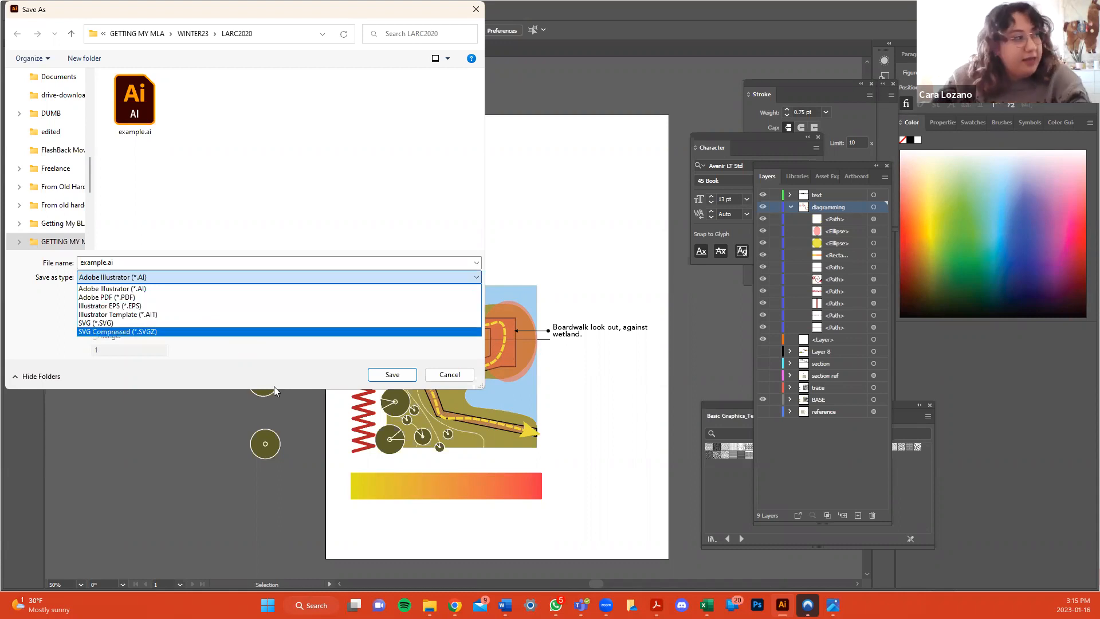
click(453, 378)
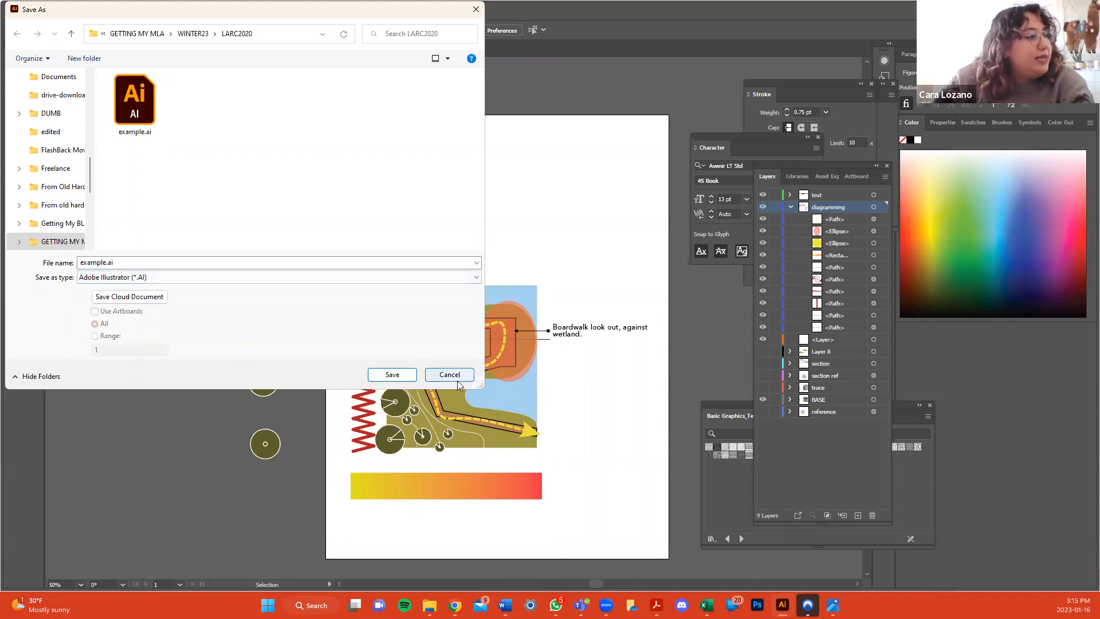
click(451, 375)
Examine the image and drawing formats offered by Export As, and cancel without exporting.
click(59, 11)
mouse_move(218, 263)
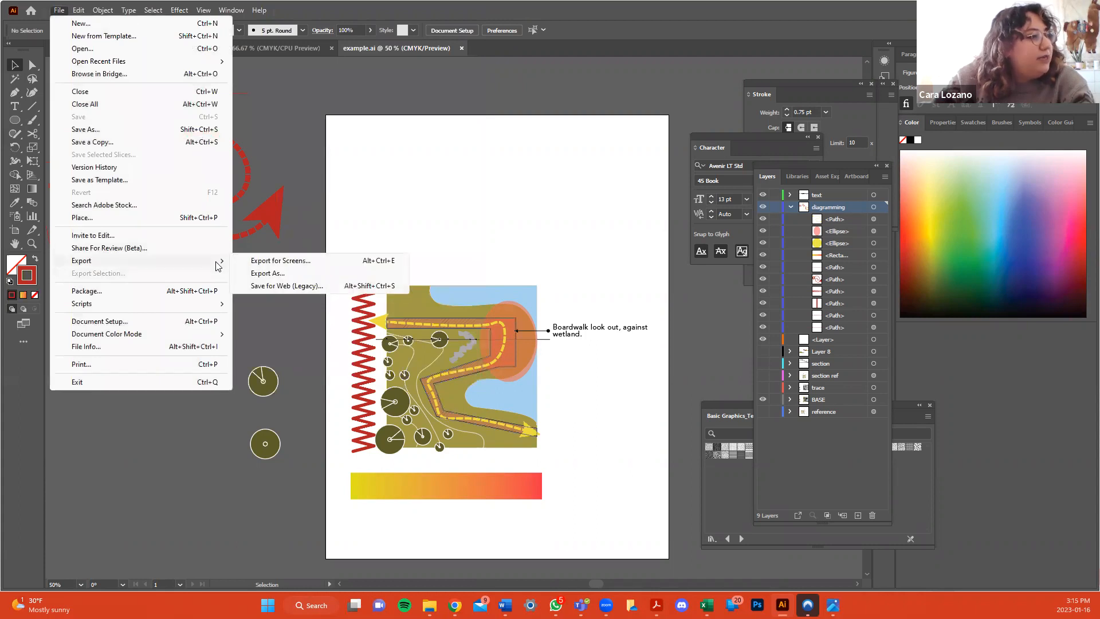
click(280, 275)
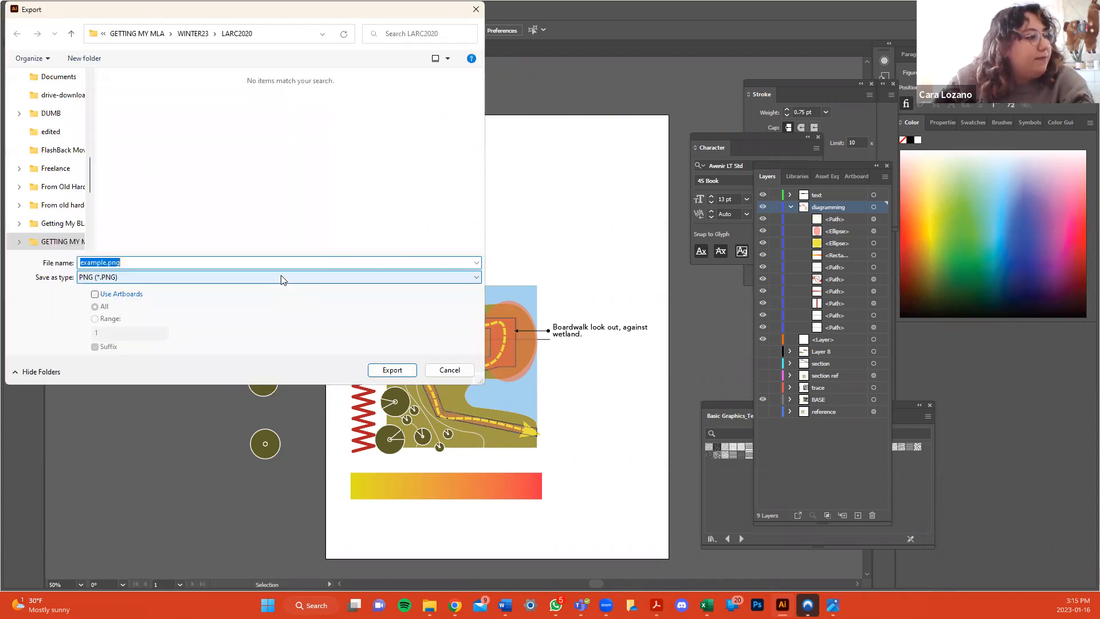
click(279, 276)
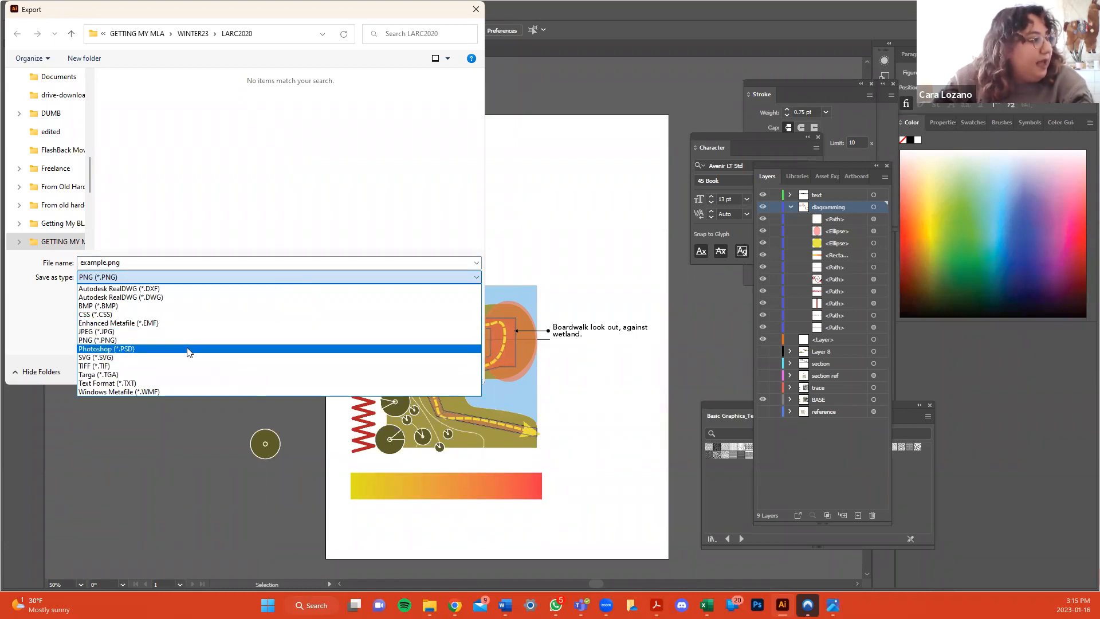
click(54, 311)
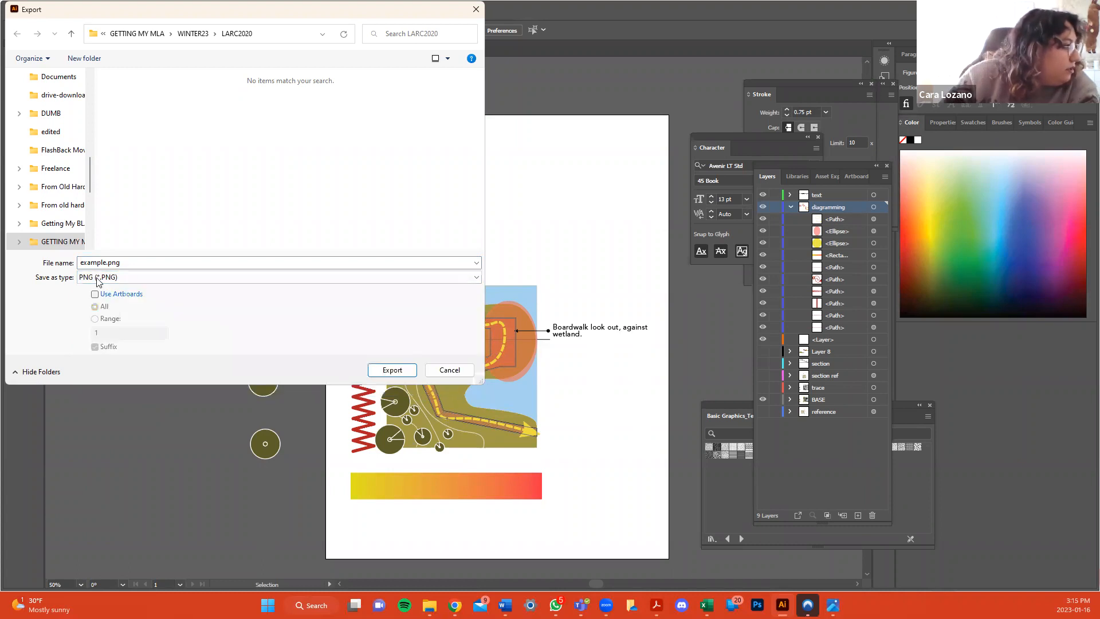
click(98, 280)
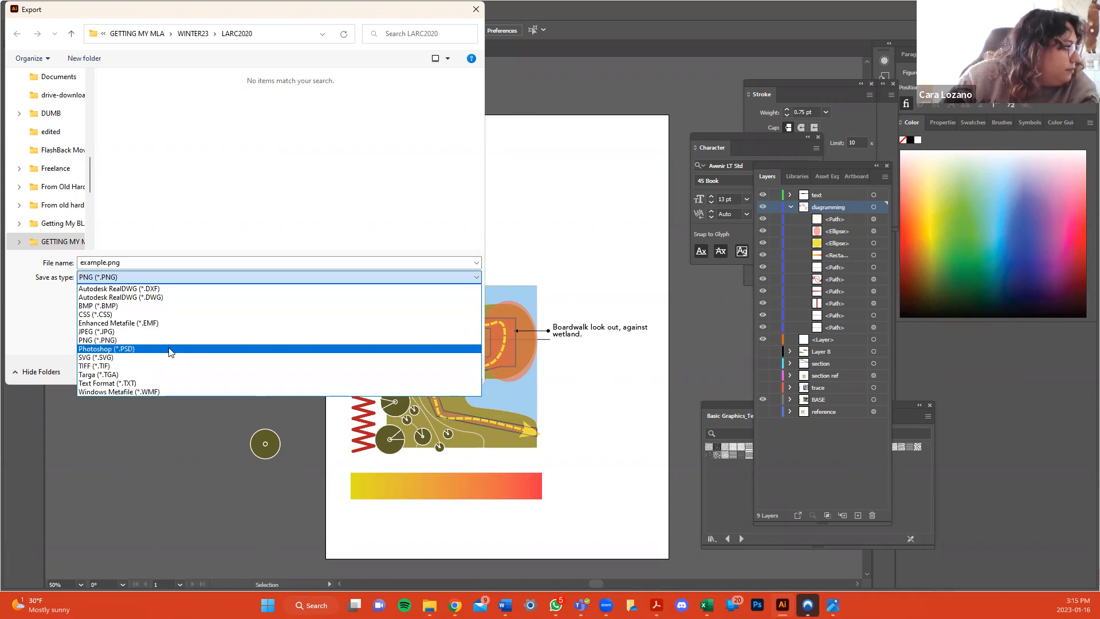
click(59, 338)
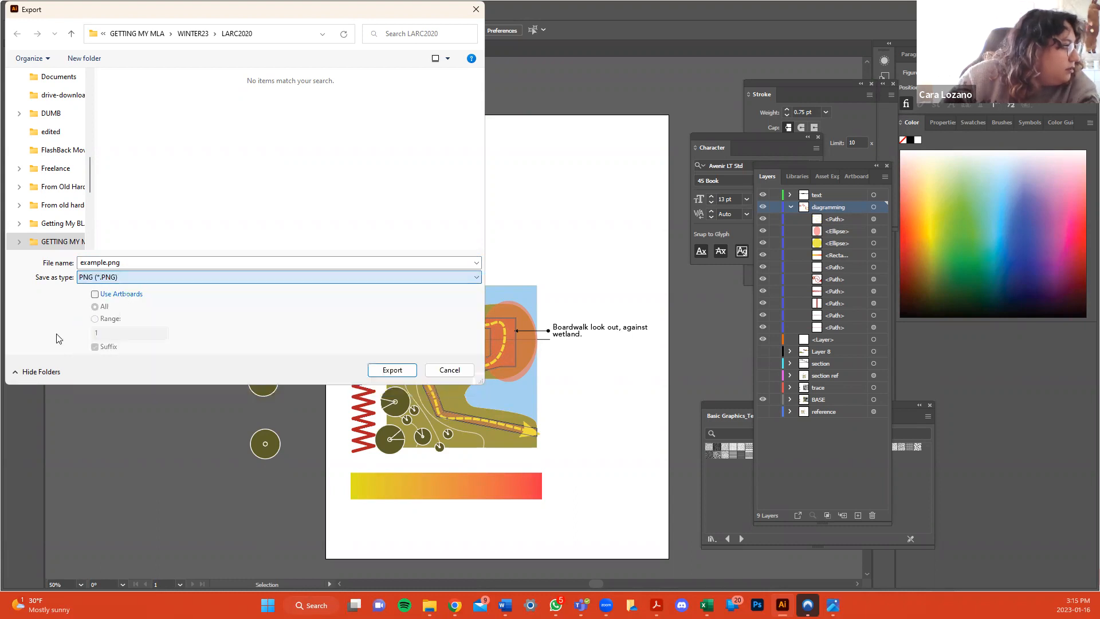
click(450, 369)
Save the document as example.pdf in Adobe PDF format using the Illustrator Default preset.
click(59, 10)
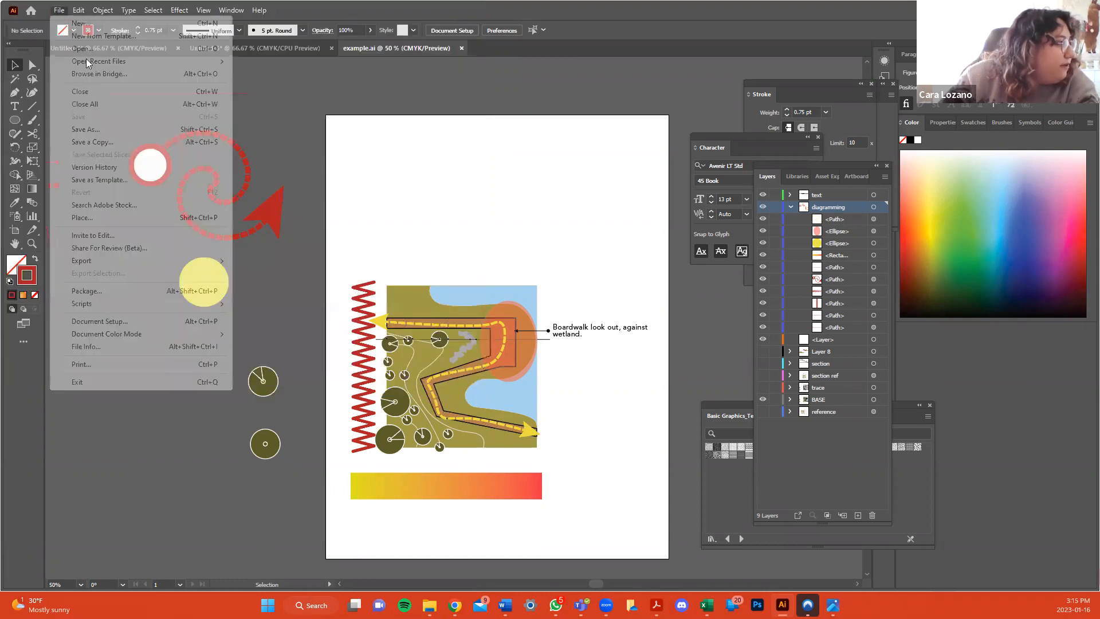
mouse_move(221, 261)
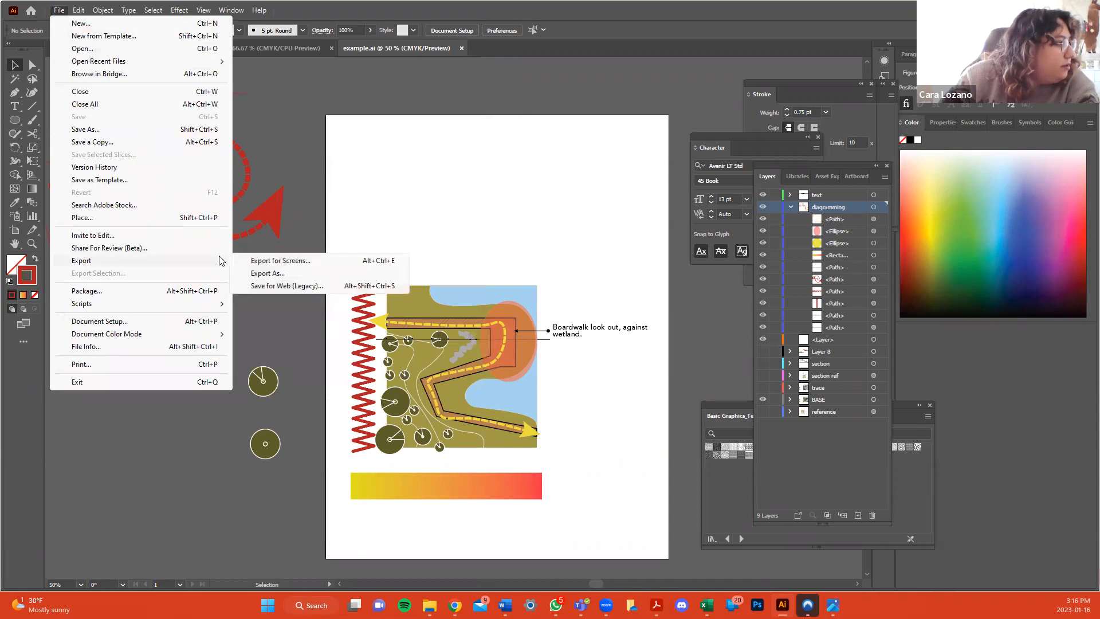
click(194, 129)
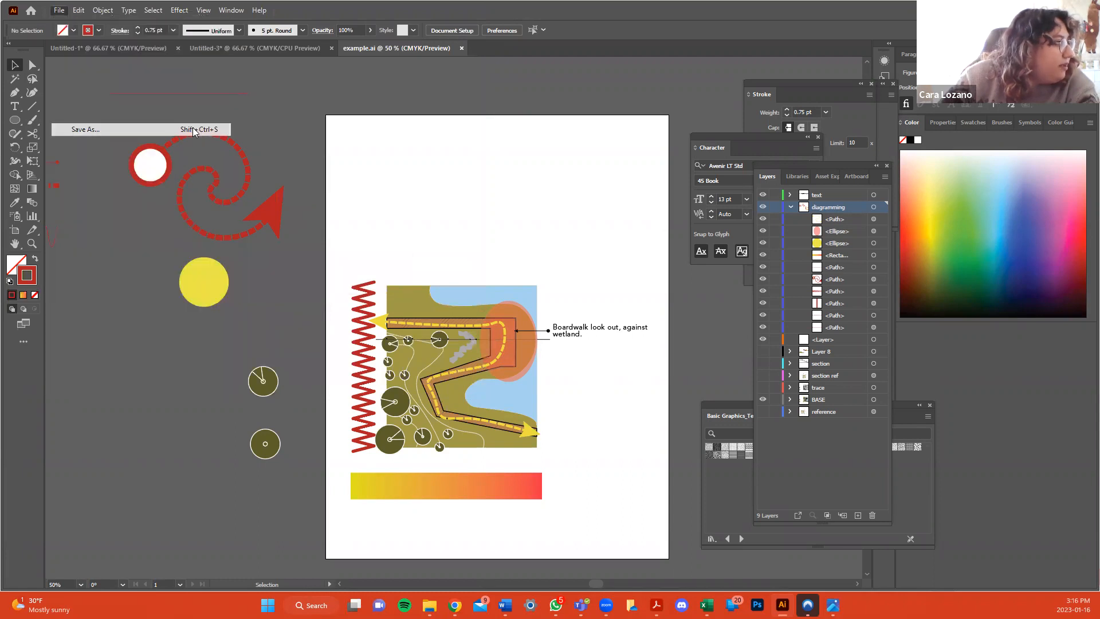
click(197, 278)
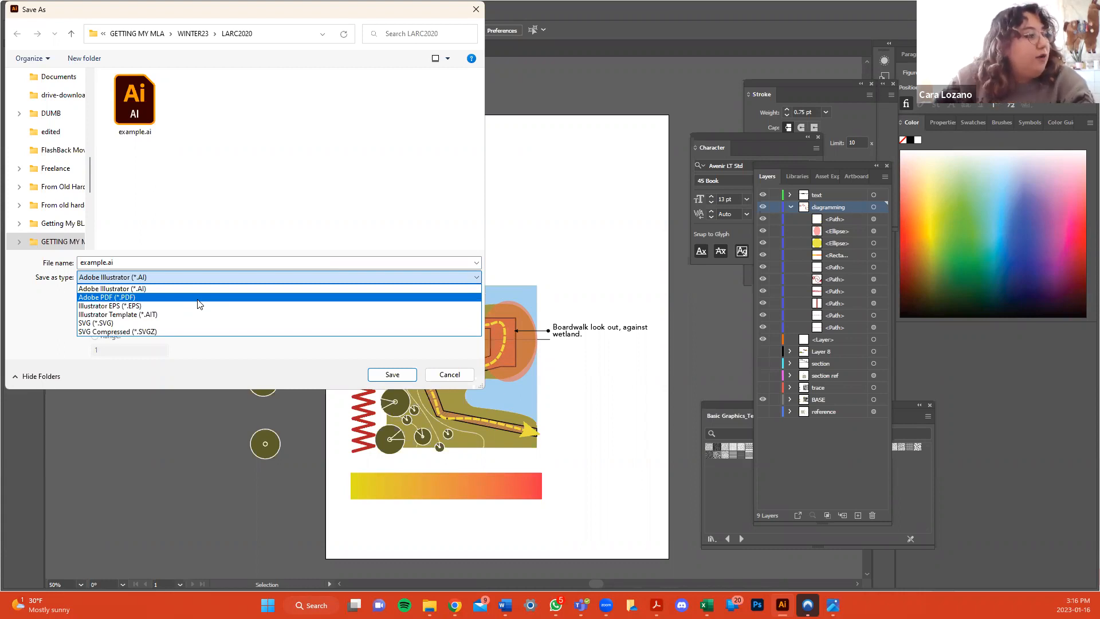
click(199, 304)
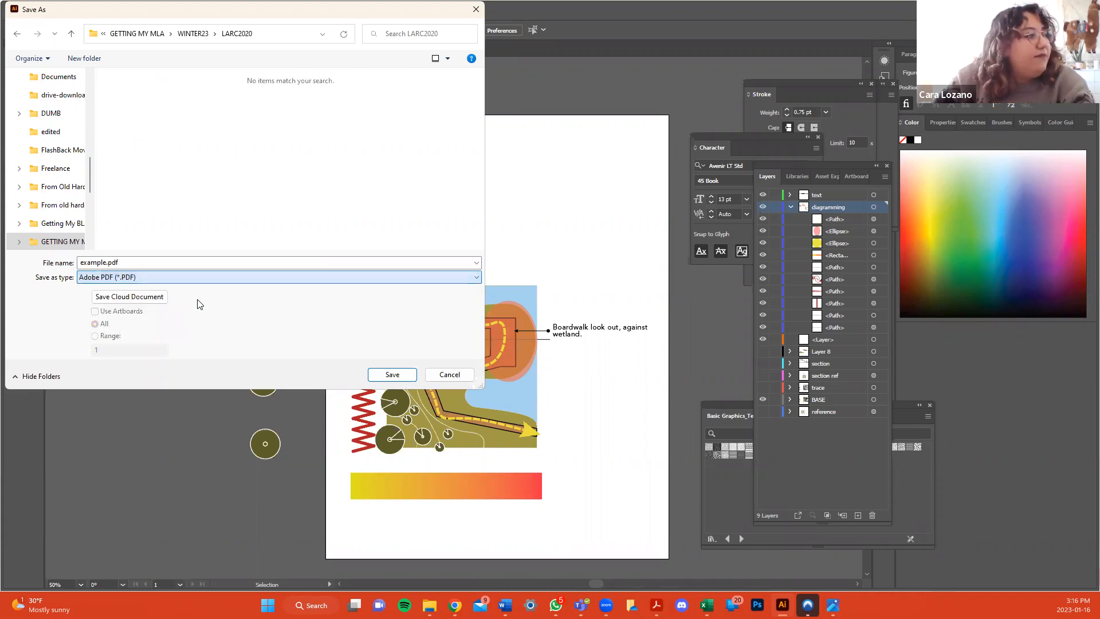
click(387, 374)
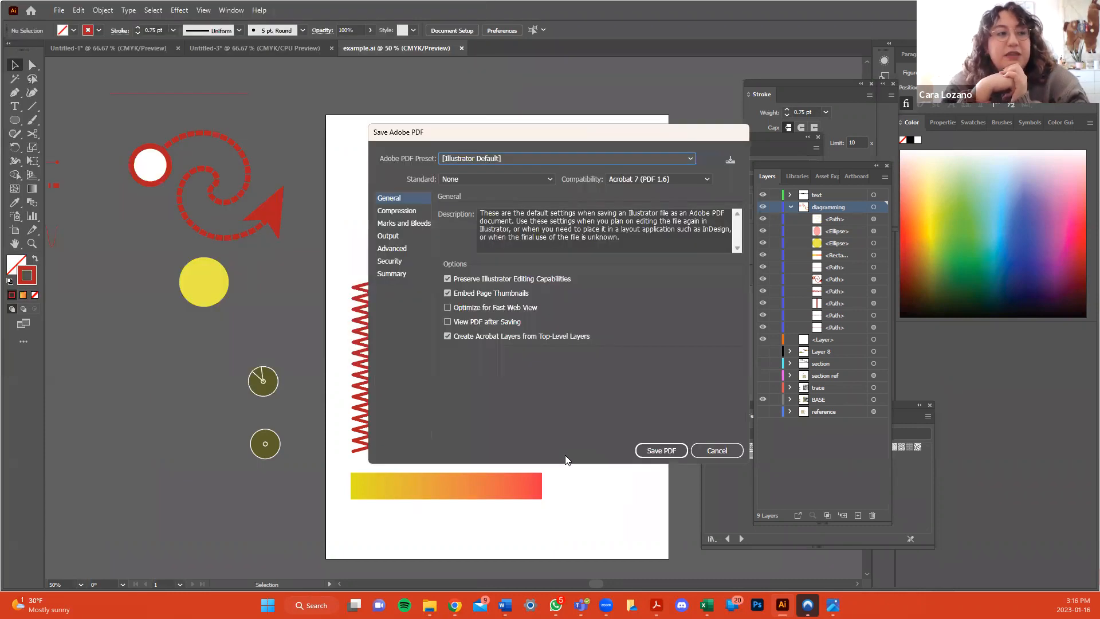
click(669, 449)
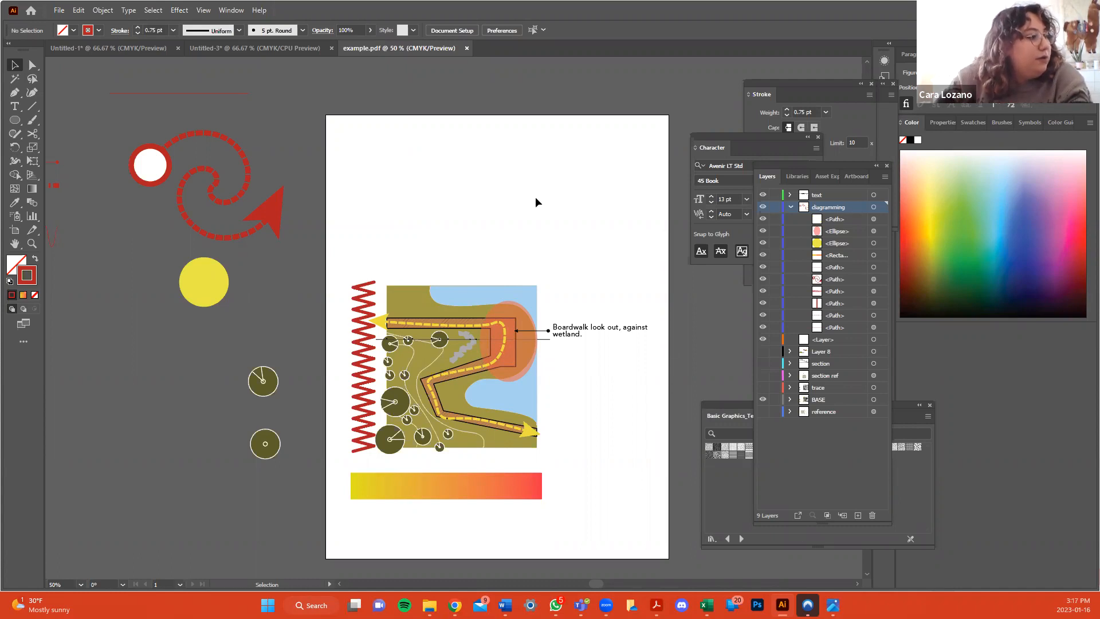
Review the Save As location and format choices again for the PDF document, and cancel without saving.
click(61, 13)
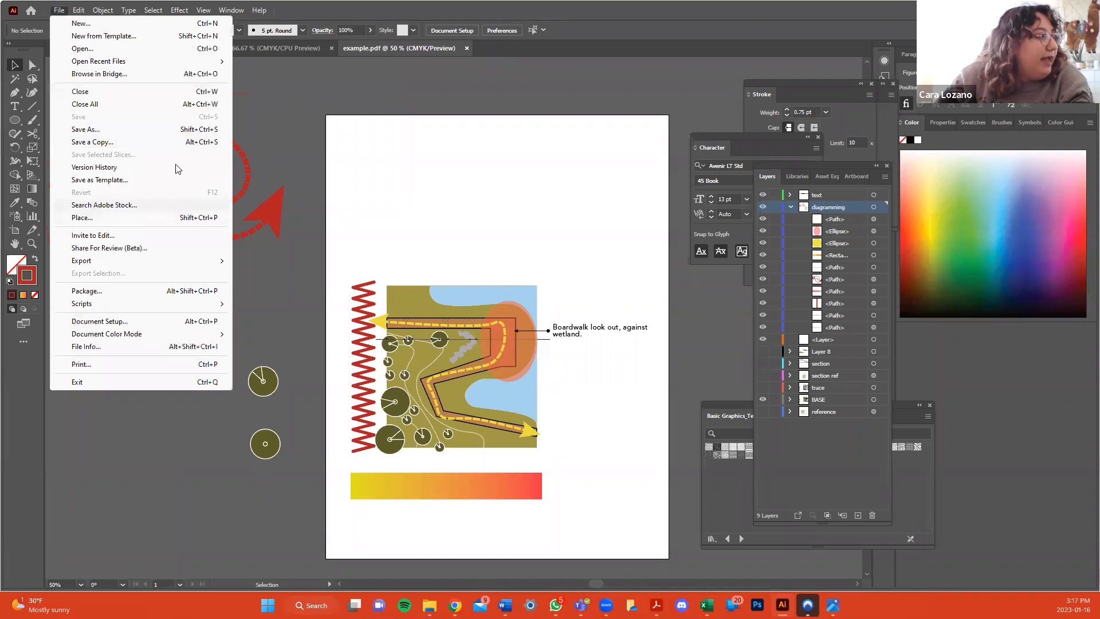
click(164, 131)
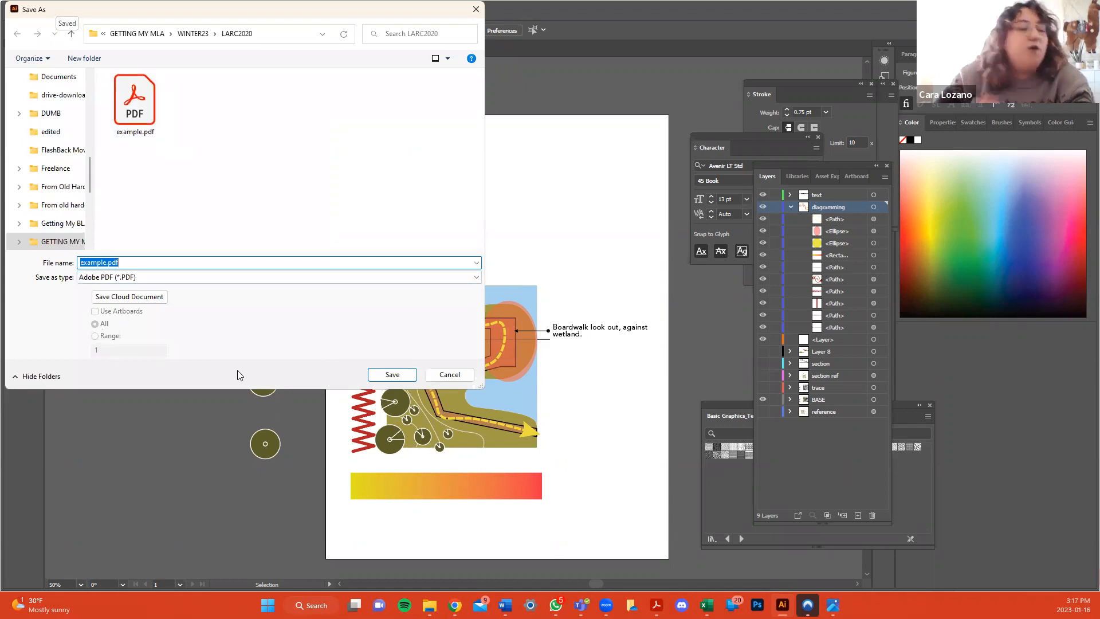
click(453, 380)
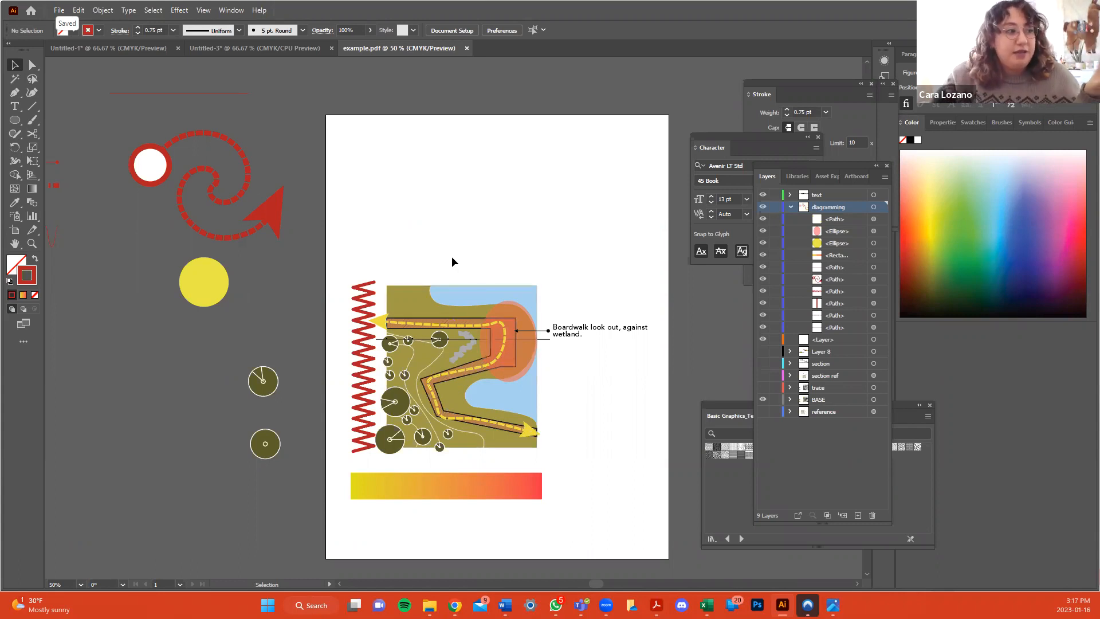
scroll(451, 256, down, 1)
click(60, 10)
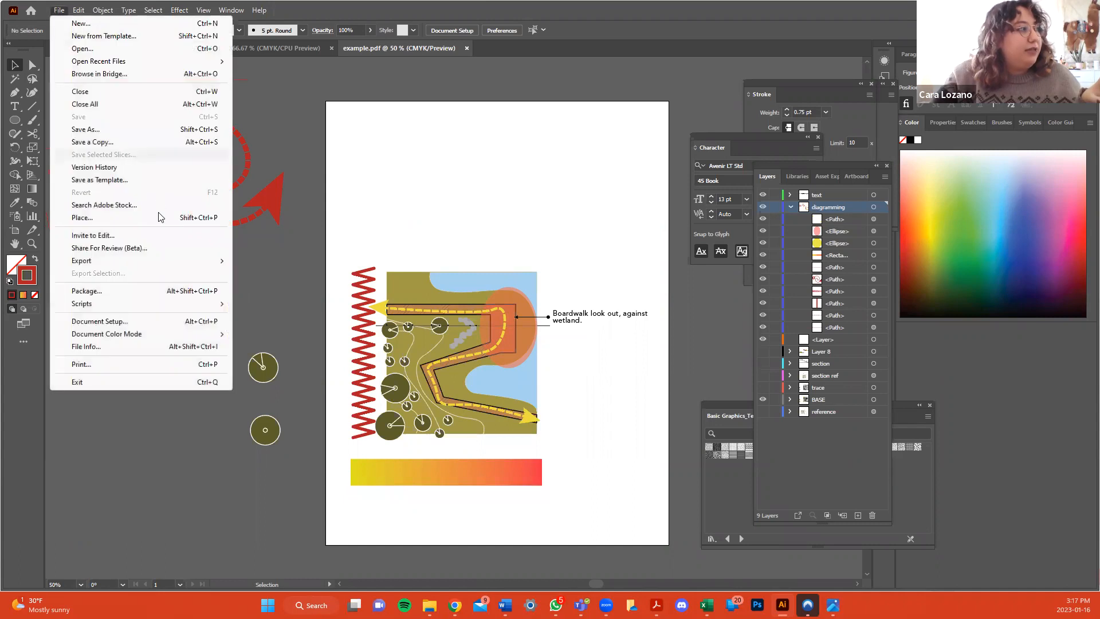
click(163, 129)
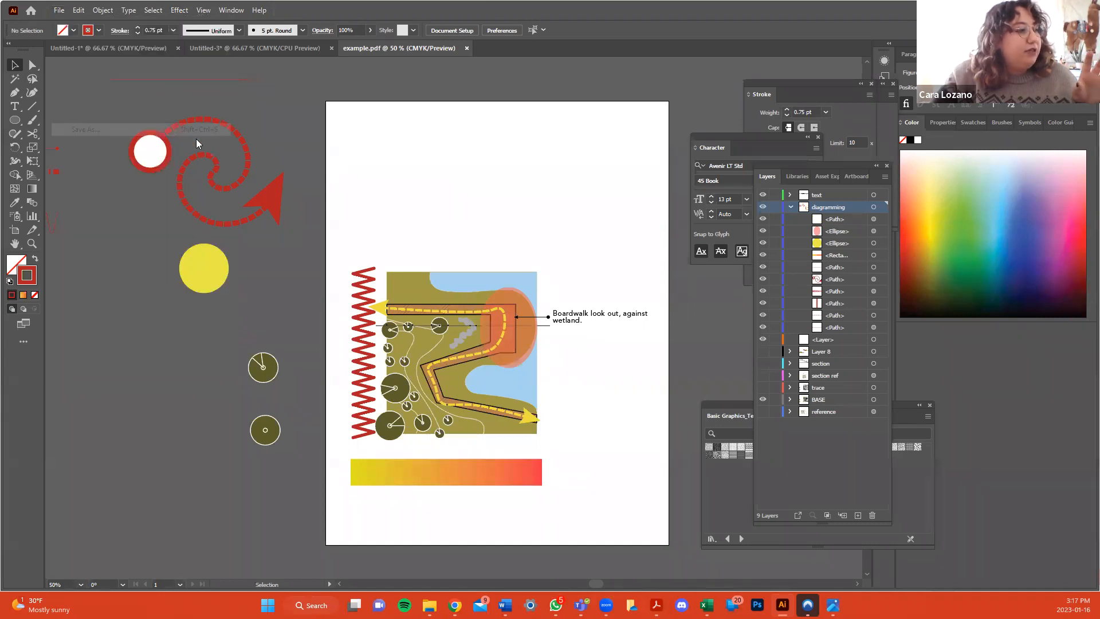
click(239, 277)
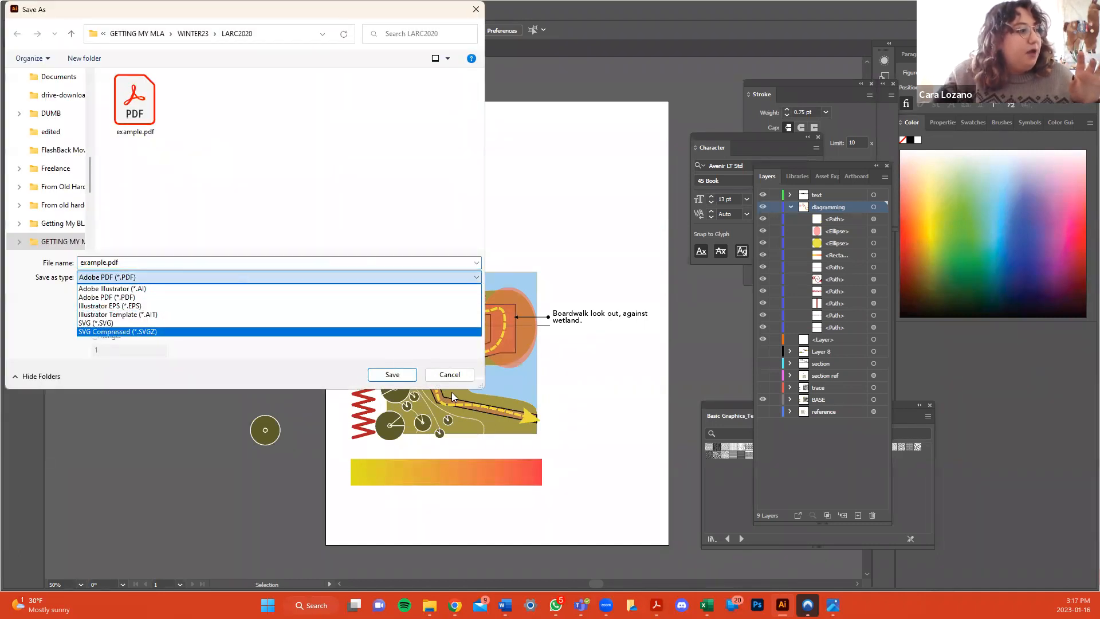
click(451, 376)
click(450, 374)
Start a PNG export of example.png with Use Artboards off and bring up its PNG options.
click(57, 12)
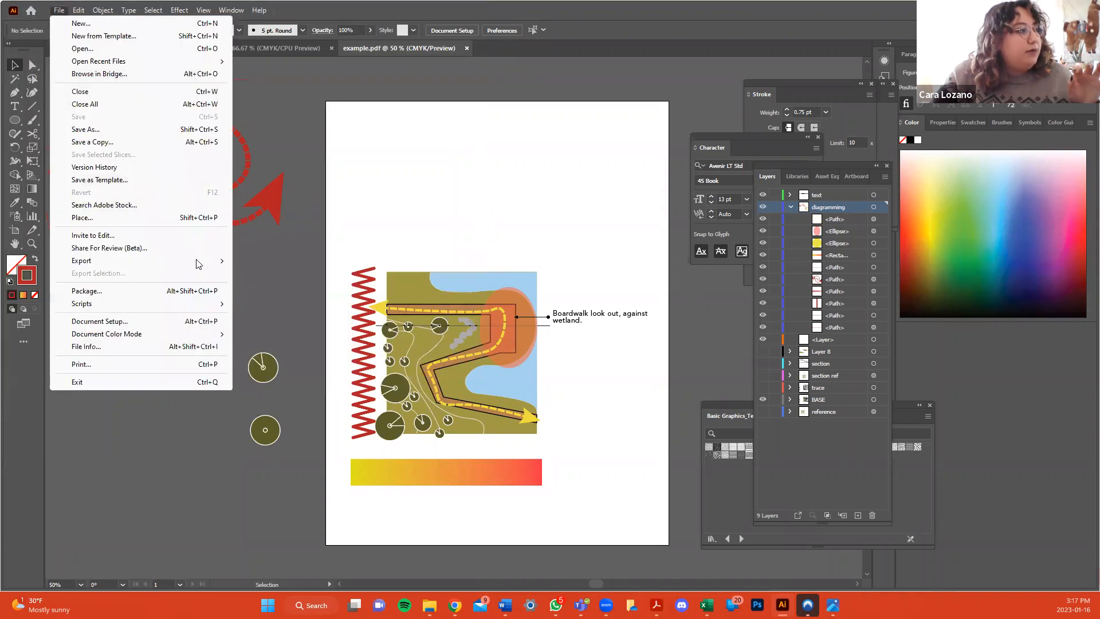
mouse_move(202, 264)
click(263, 275)
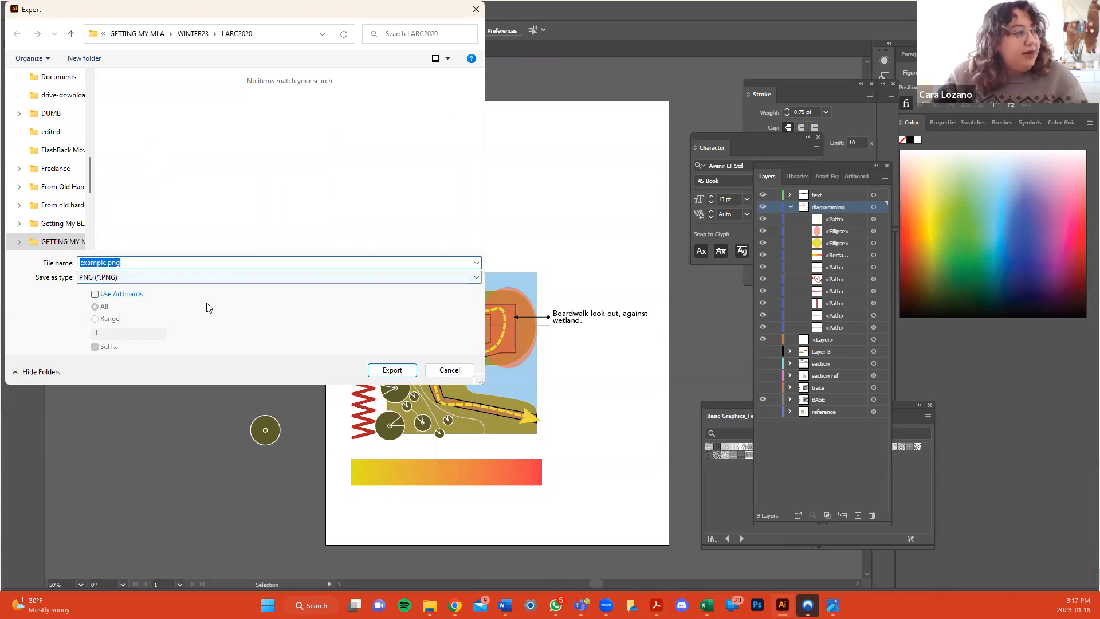
click(392, 370)
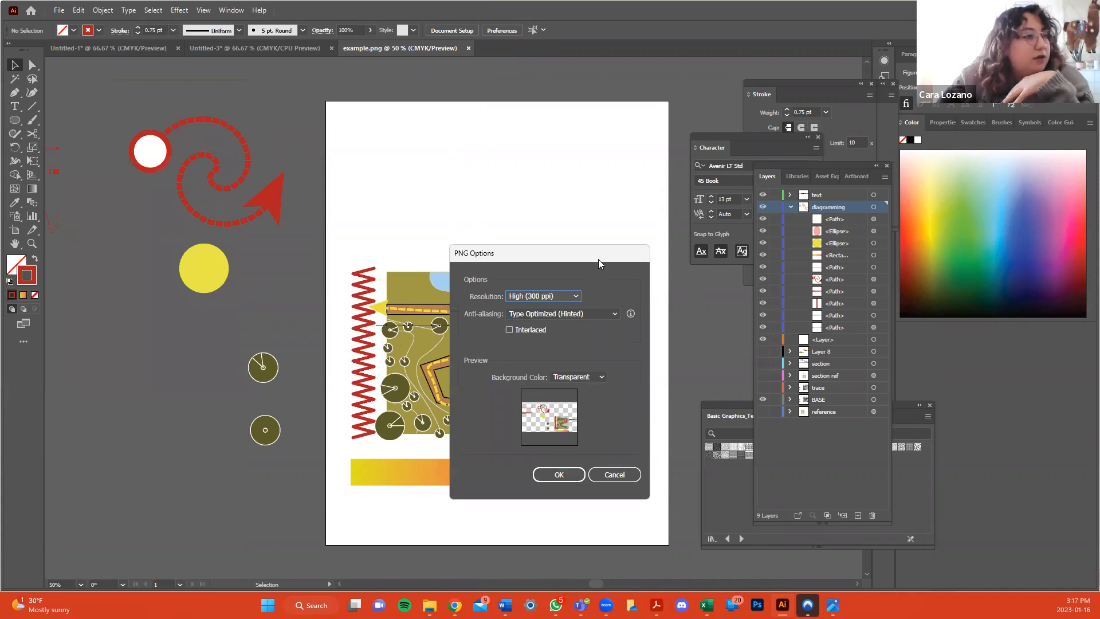
drag(600, 254, 571, 121)
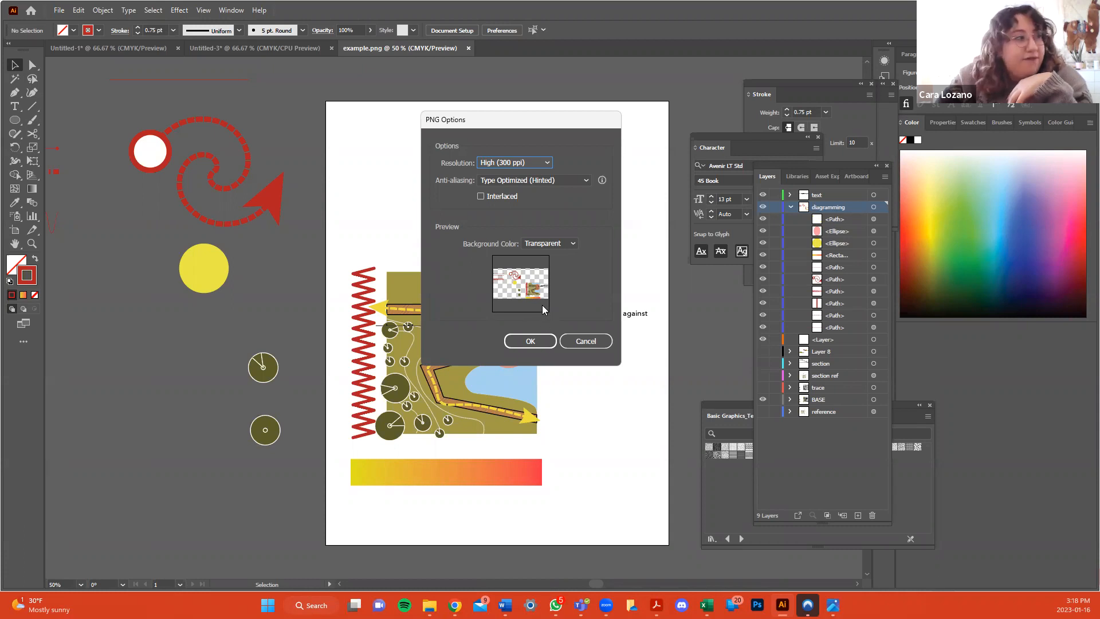
Preview the white, black and transparent background colors for the PNG, and cancel the export.
click(573, 244)
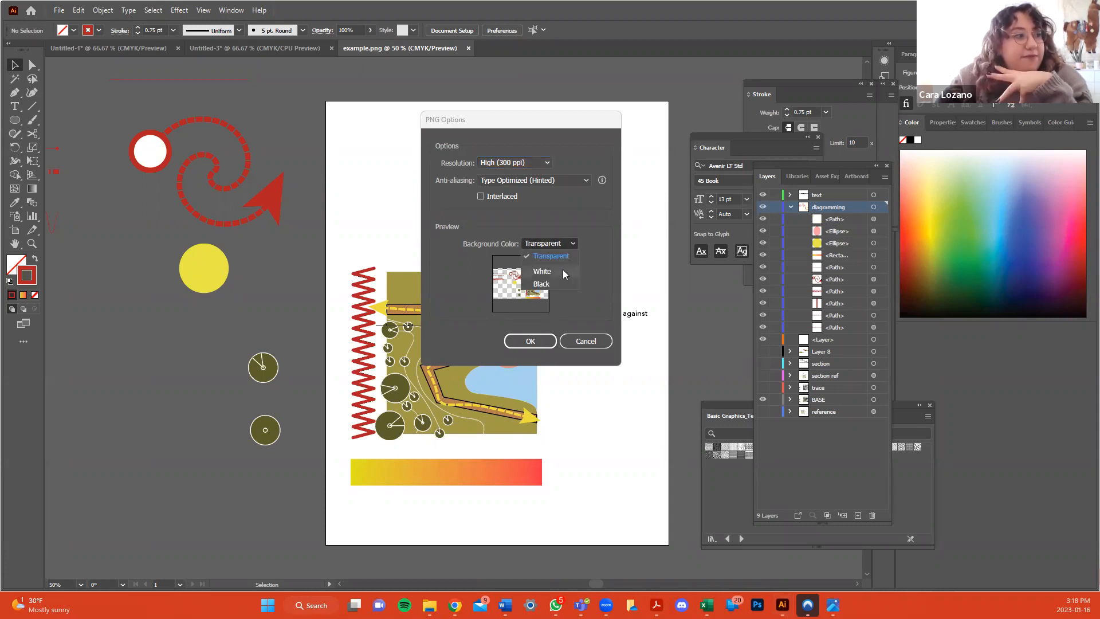
click(563, 267)
click(573, 244)
click(552, 265)
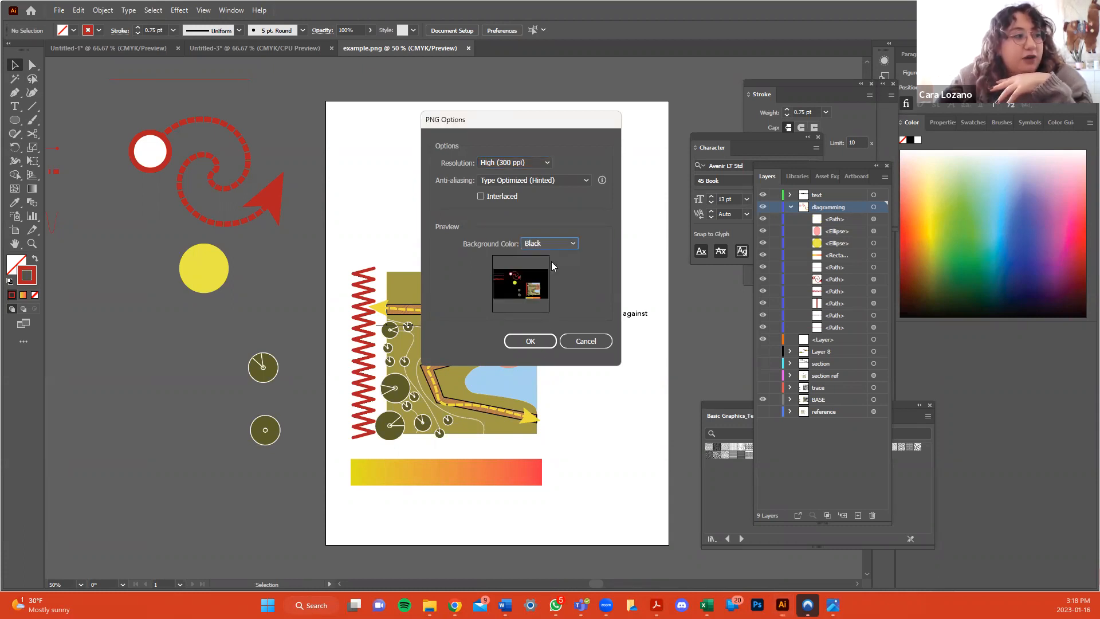
click(553, 243)
click(542, 261)
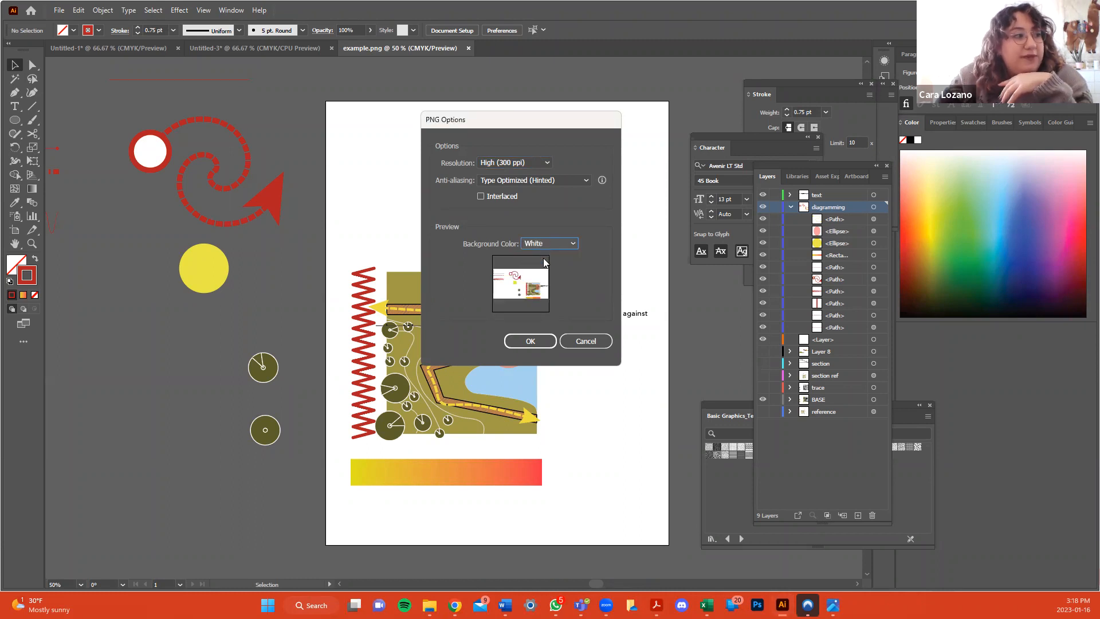
click(573, 244)
click(547, 246)
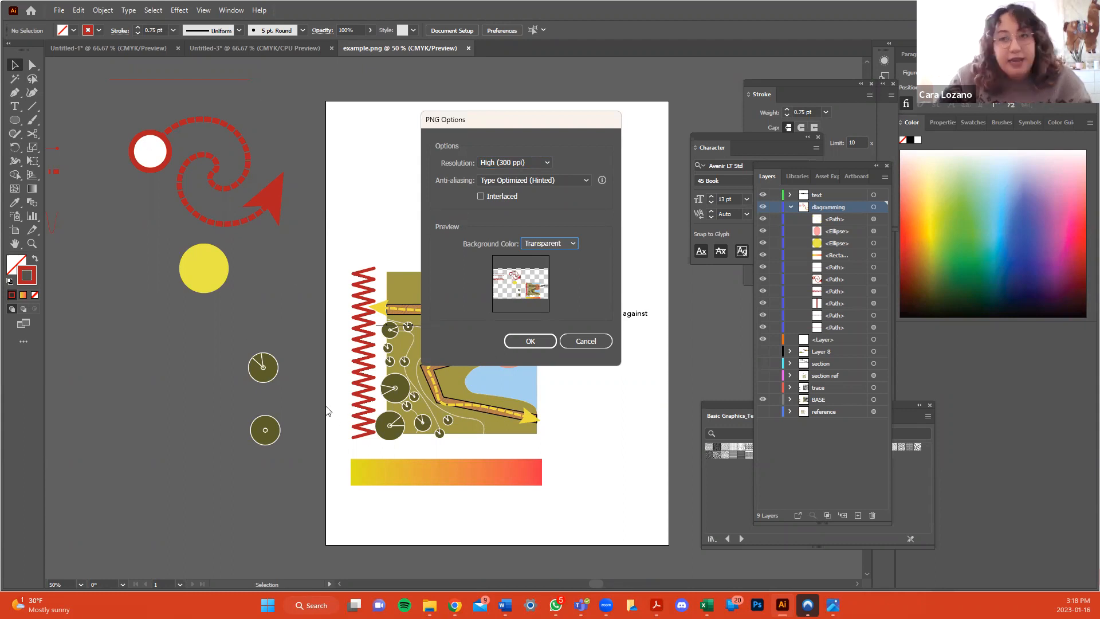
click(579, 340)
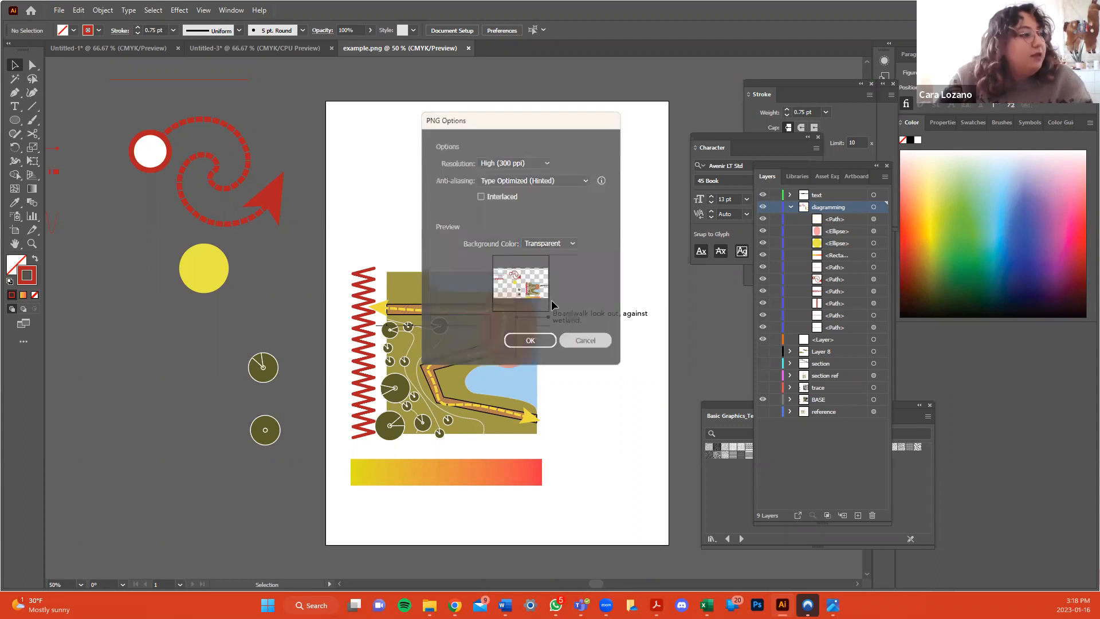
Start a PNG export of example.png limited to all artboards, check the preview in the PNG options, and cancel.
click(58, 10)
mouse_move(220, 261)
click(281, 274)
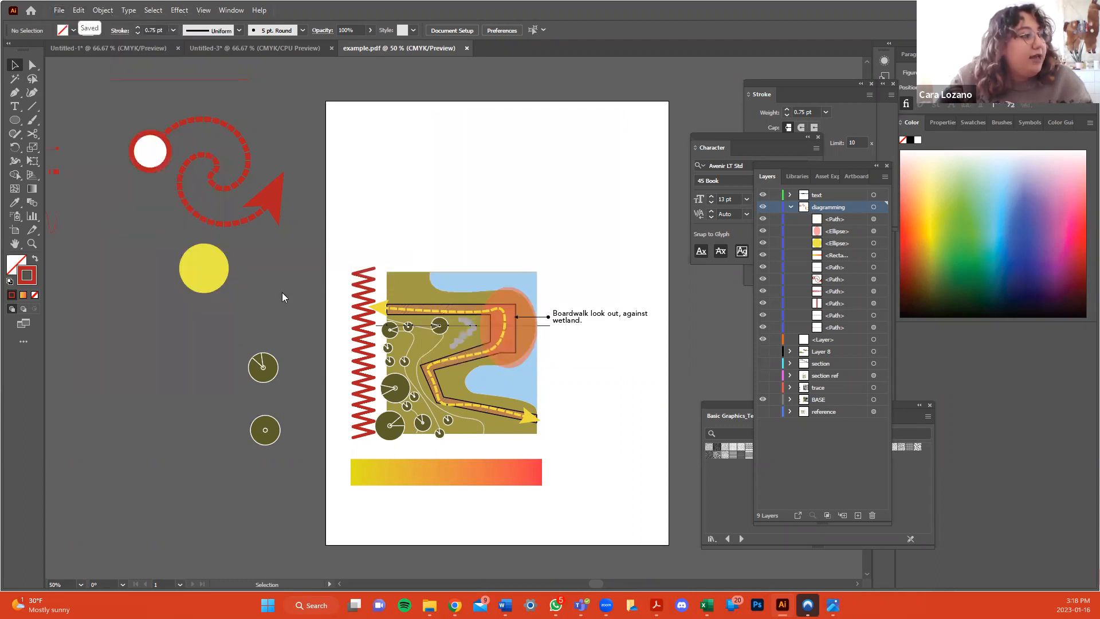
click(95, 294)
click(408, 371)
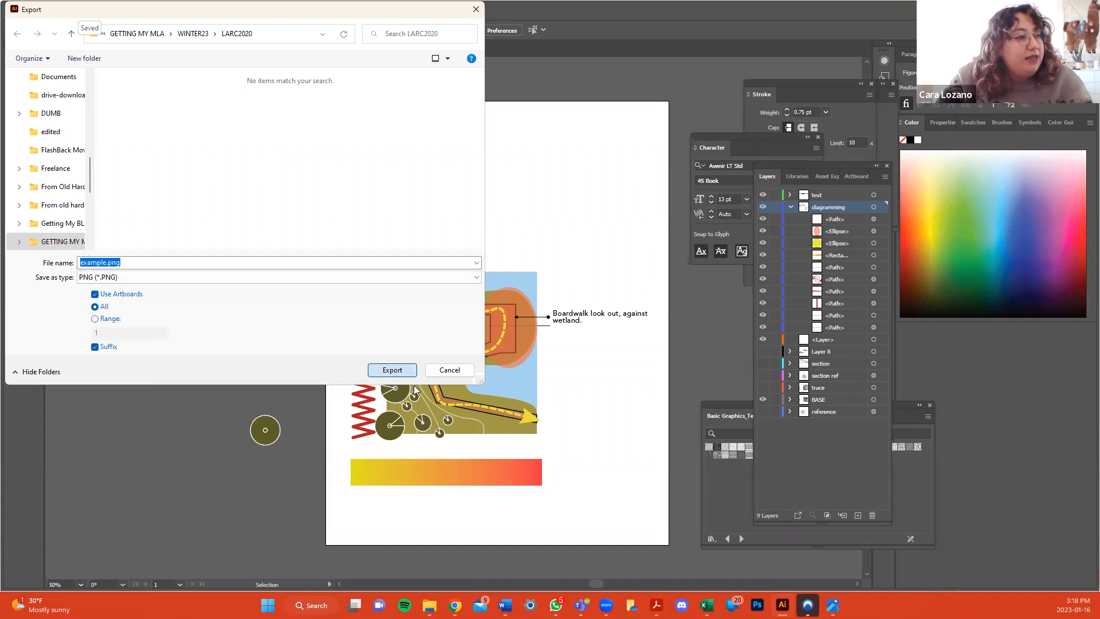
click(392, 370)
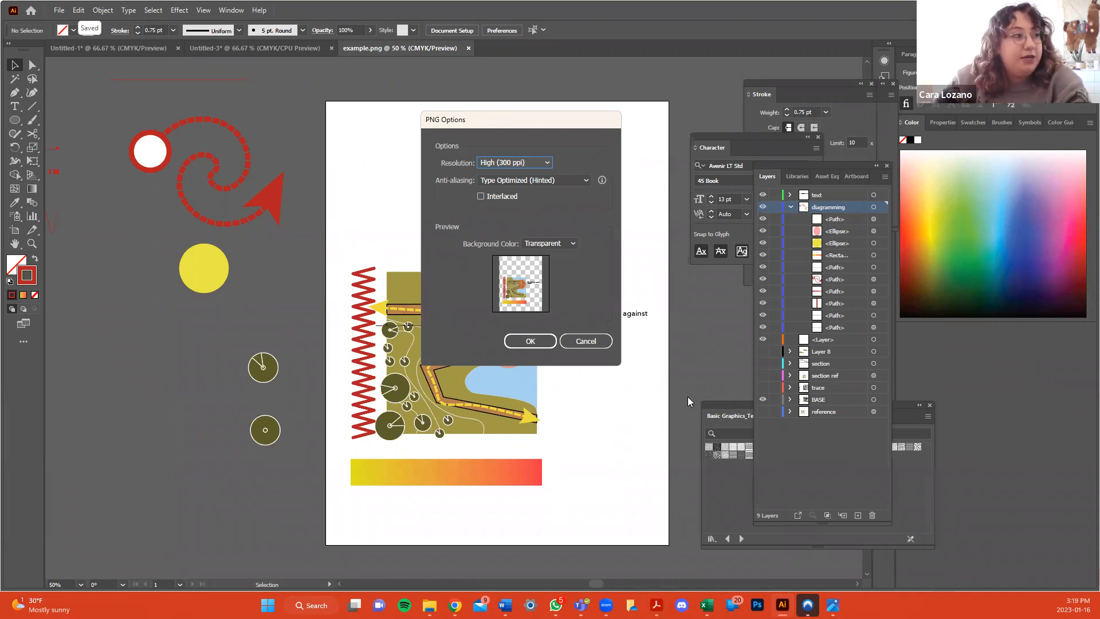
click(572, 341)
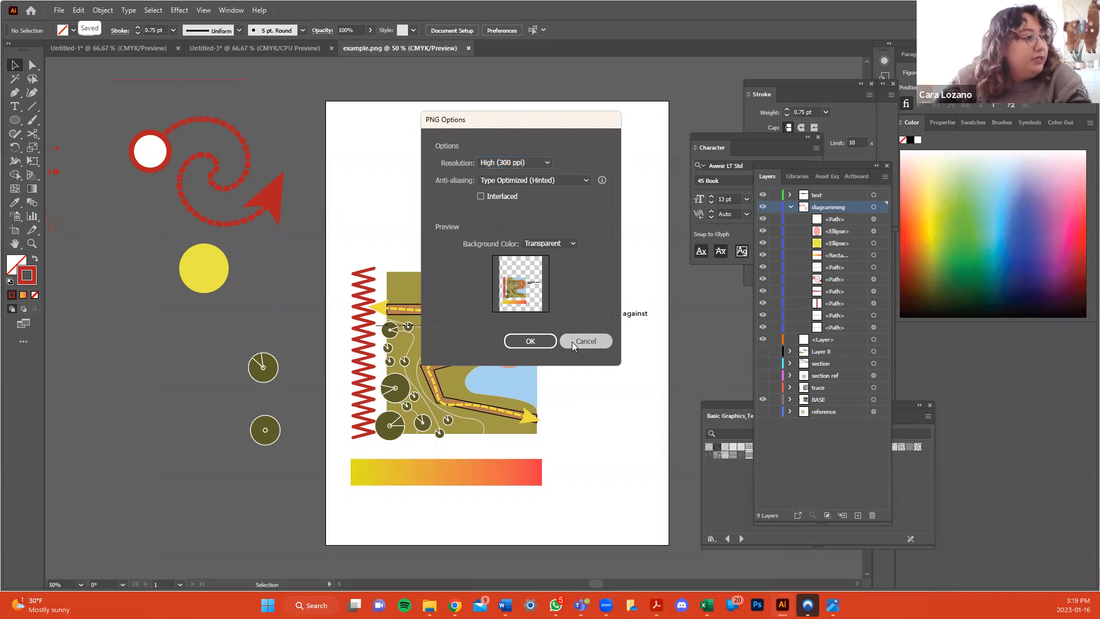
Select and deselect the diagram artwork on the artboard, and hide the text layer and show it again.
drag(618, 494, 355, 246)
click(587, 264)
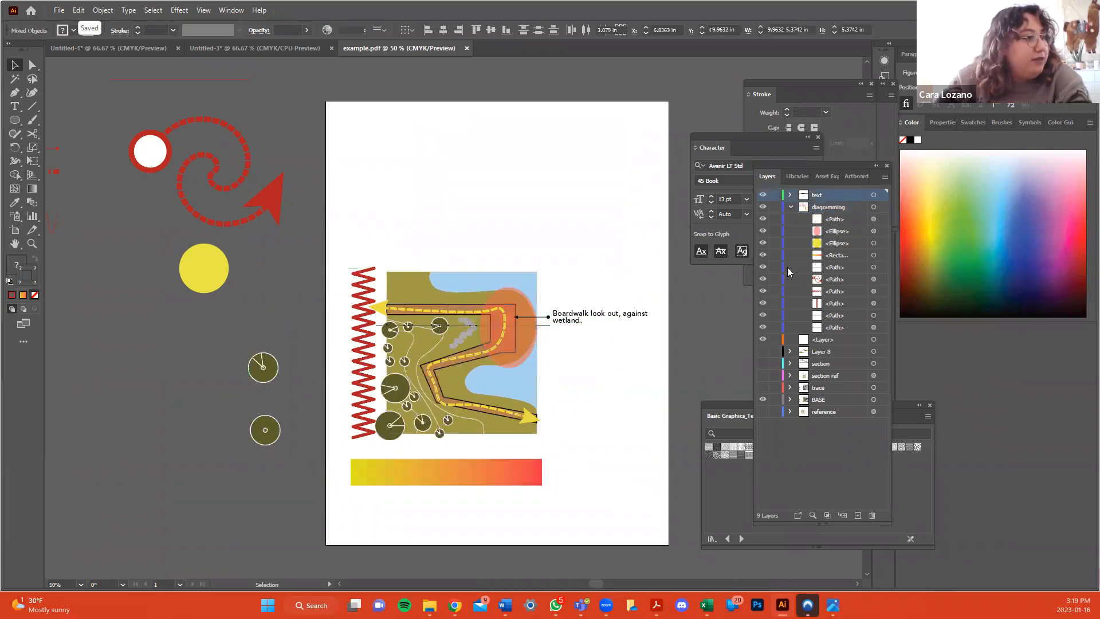
click(763, 195)
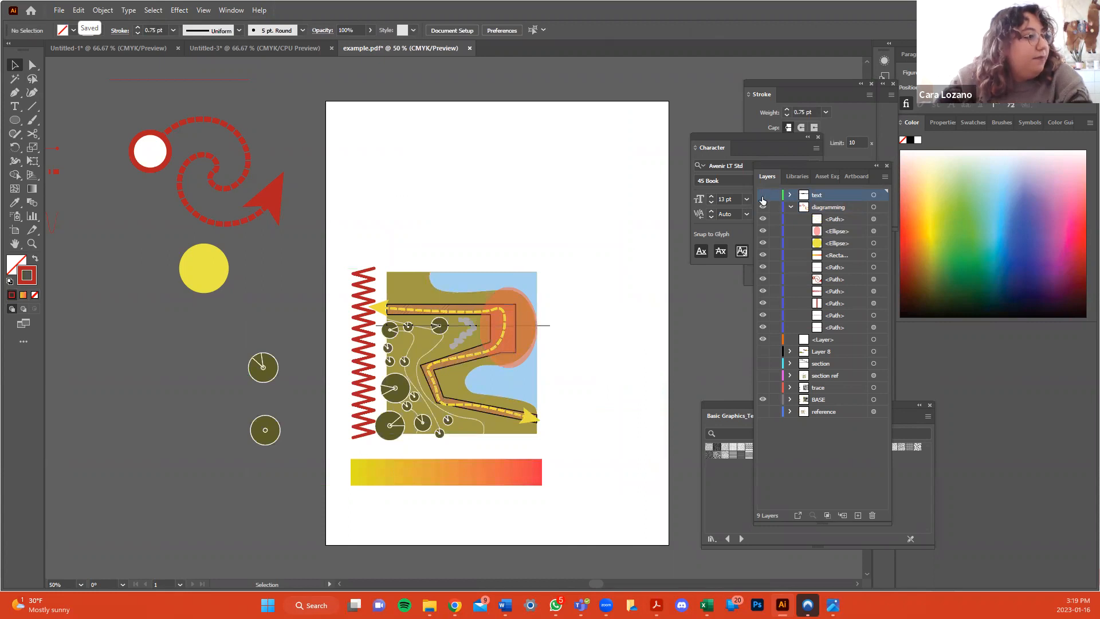
click(763, 198)
Examine the files in the LARC2020 folder available to Place, and cancel without placing anything.
click(57, 11)
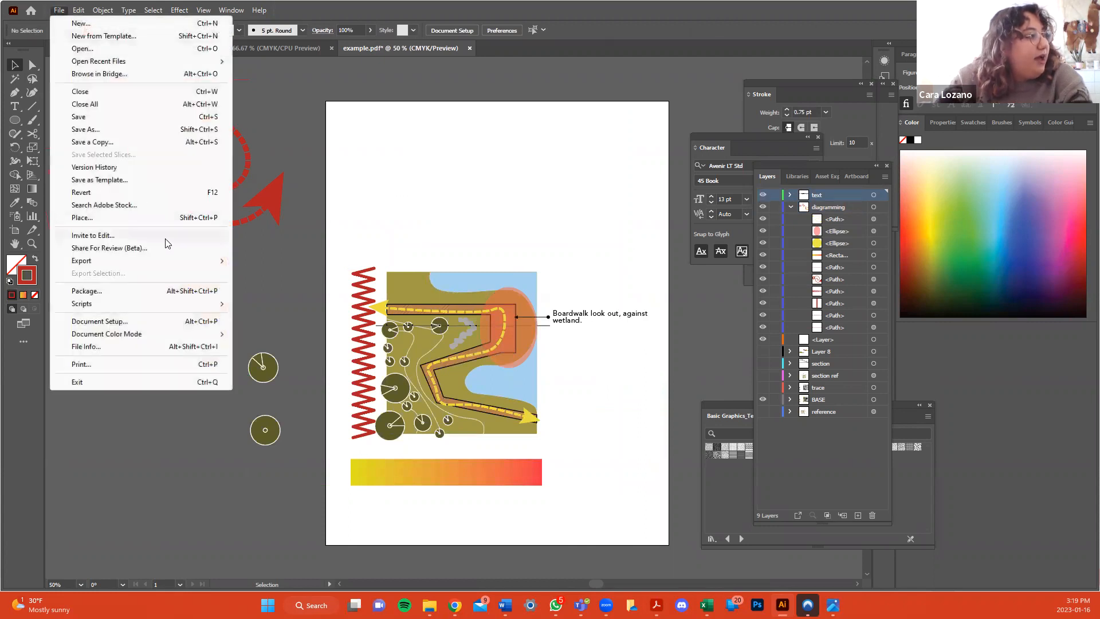
click(164, 221)
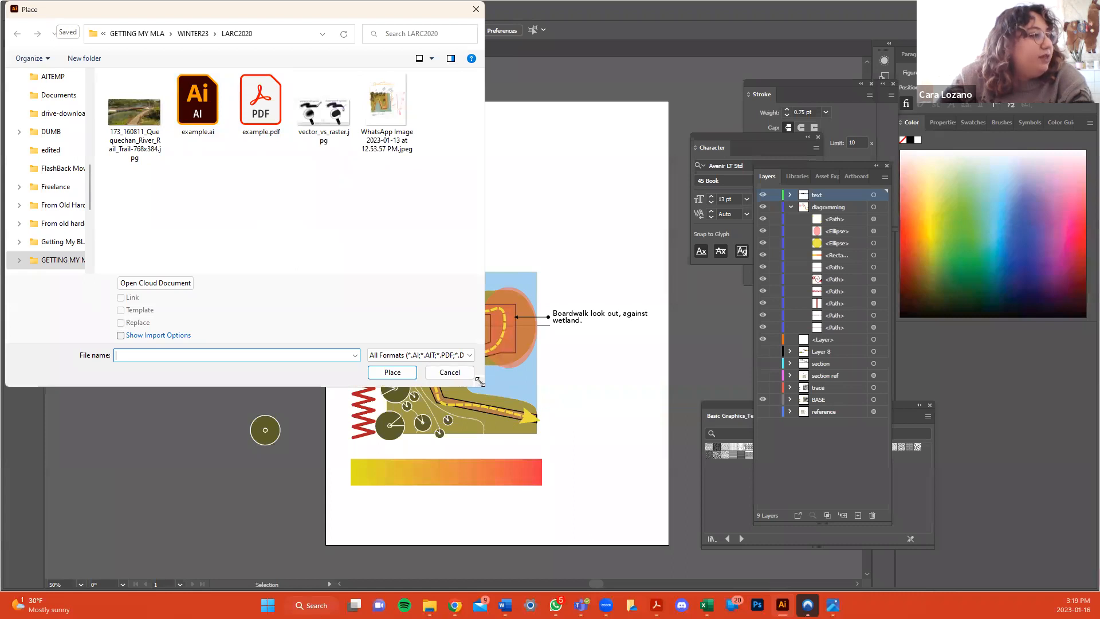
drag(479, 381, 510, 382)
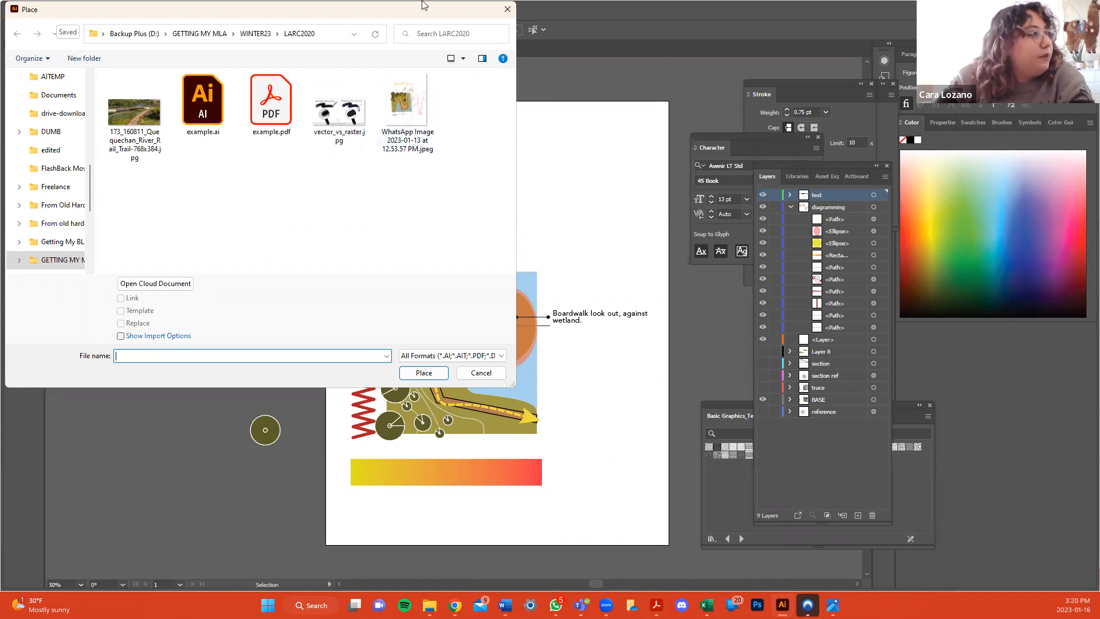
drag(423, 3, 423, 28)
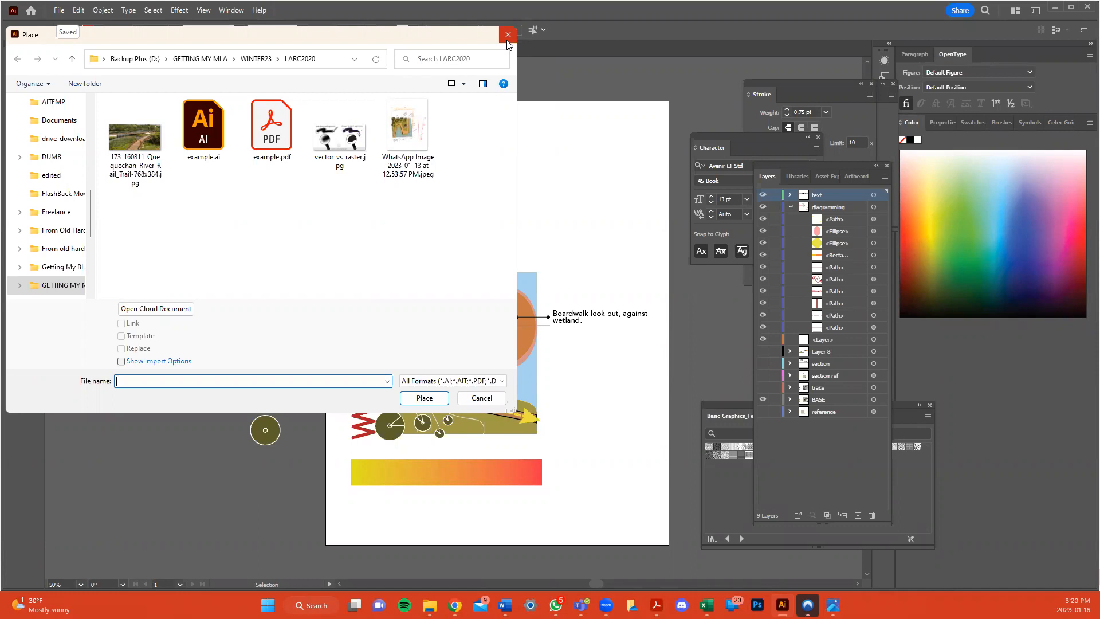
click(482, 399)
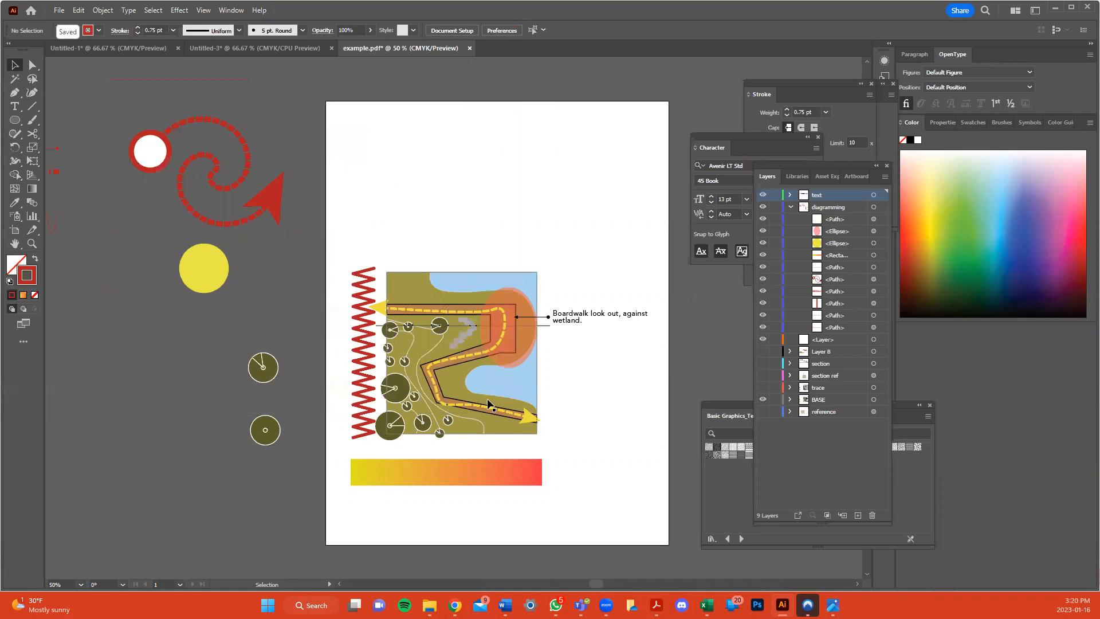